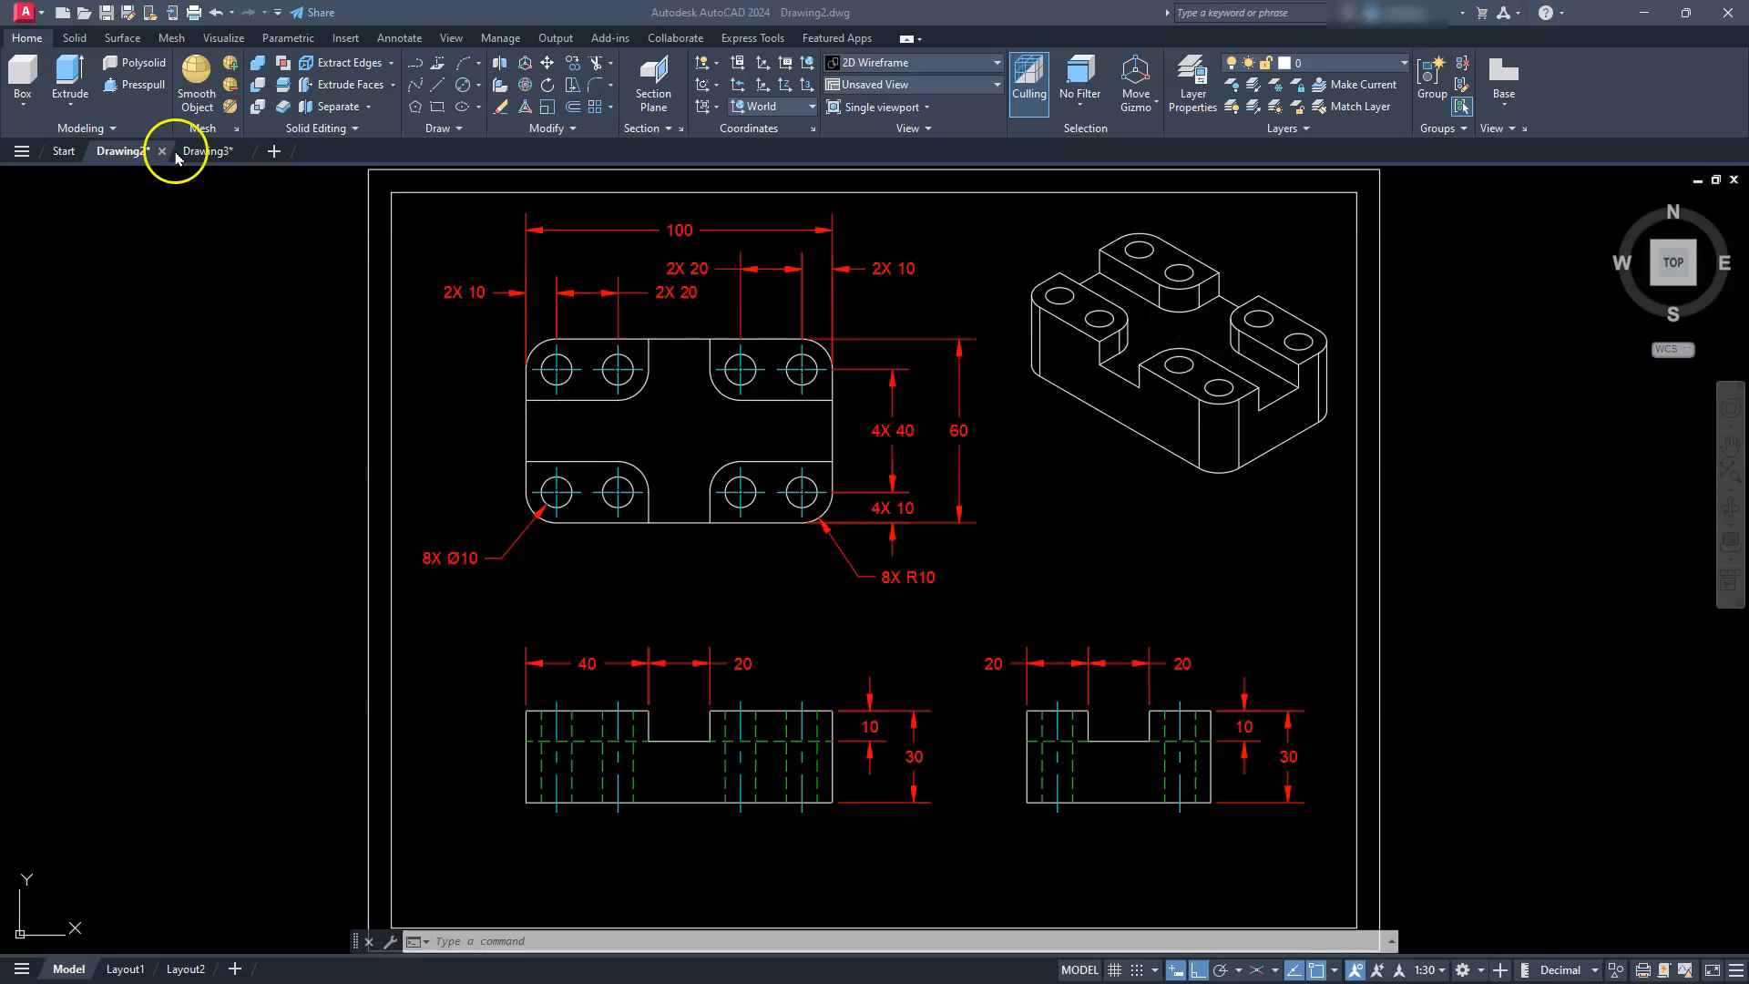
# Step: Switch to Inventor and create a new part from the metric Standard (mm).ipt template
pyautogui.moveTo(204, 162)
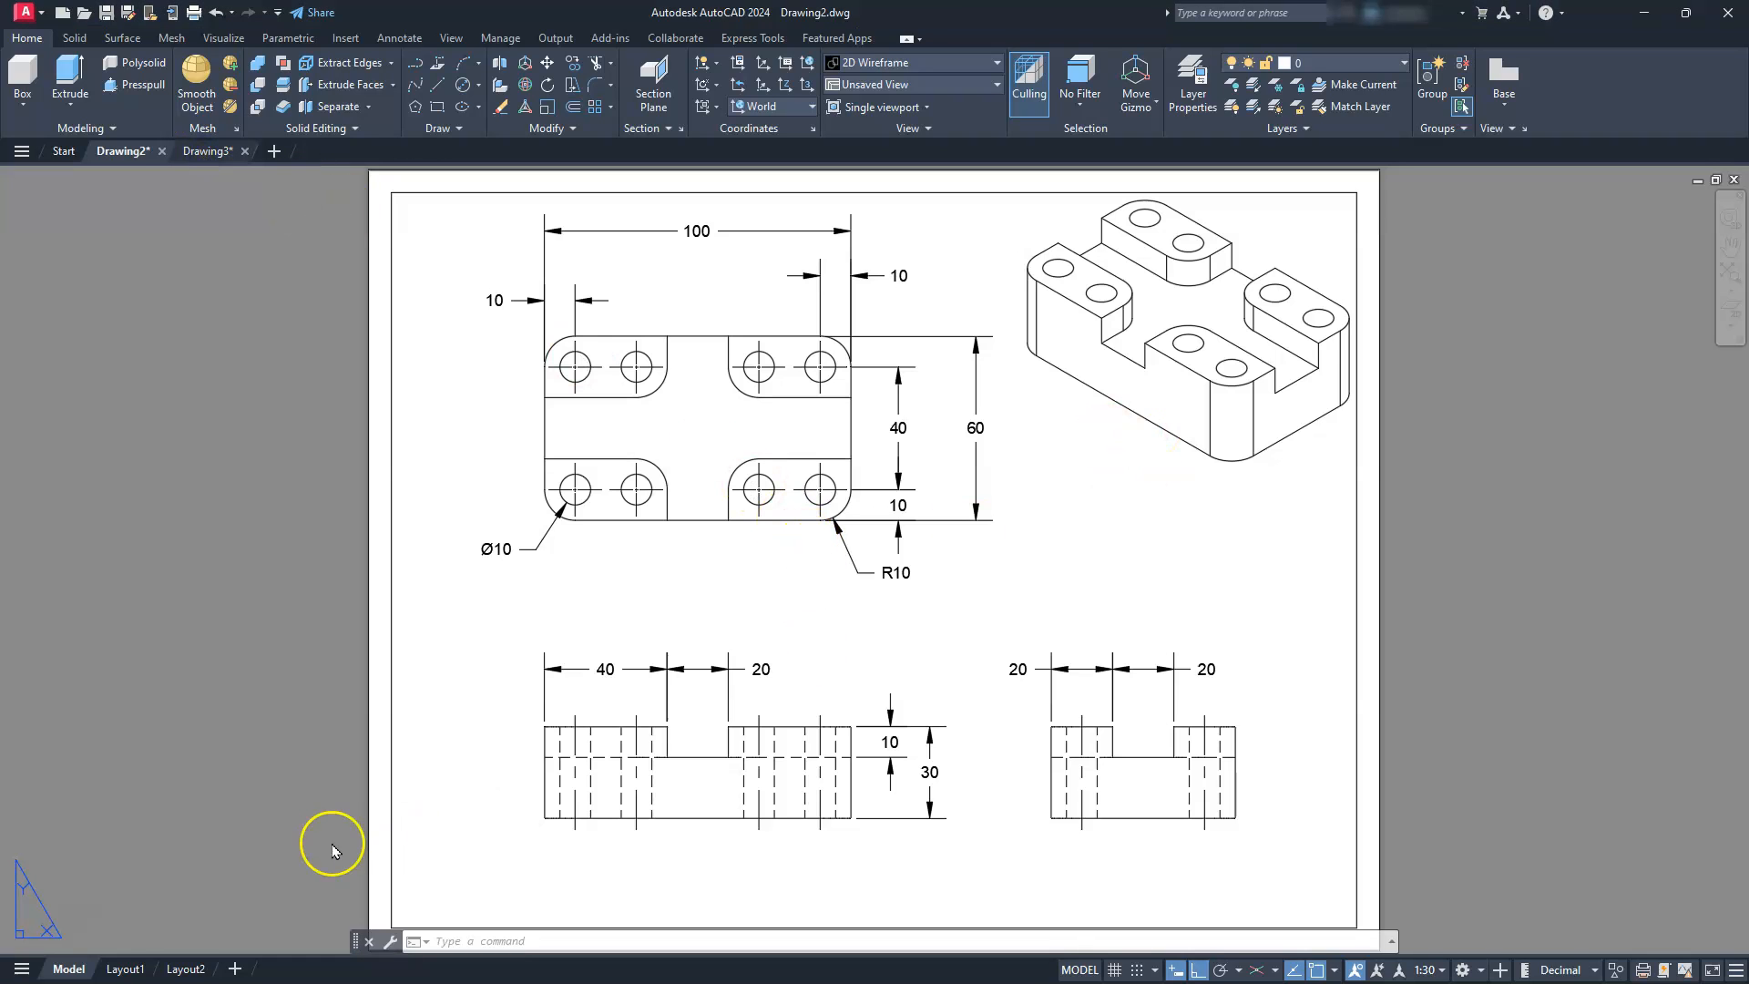
pyautogui.click(71, 969)
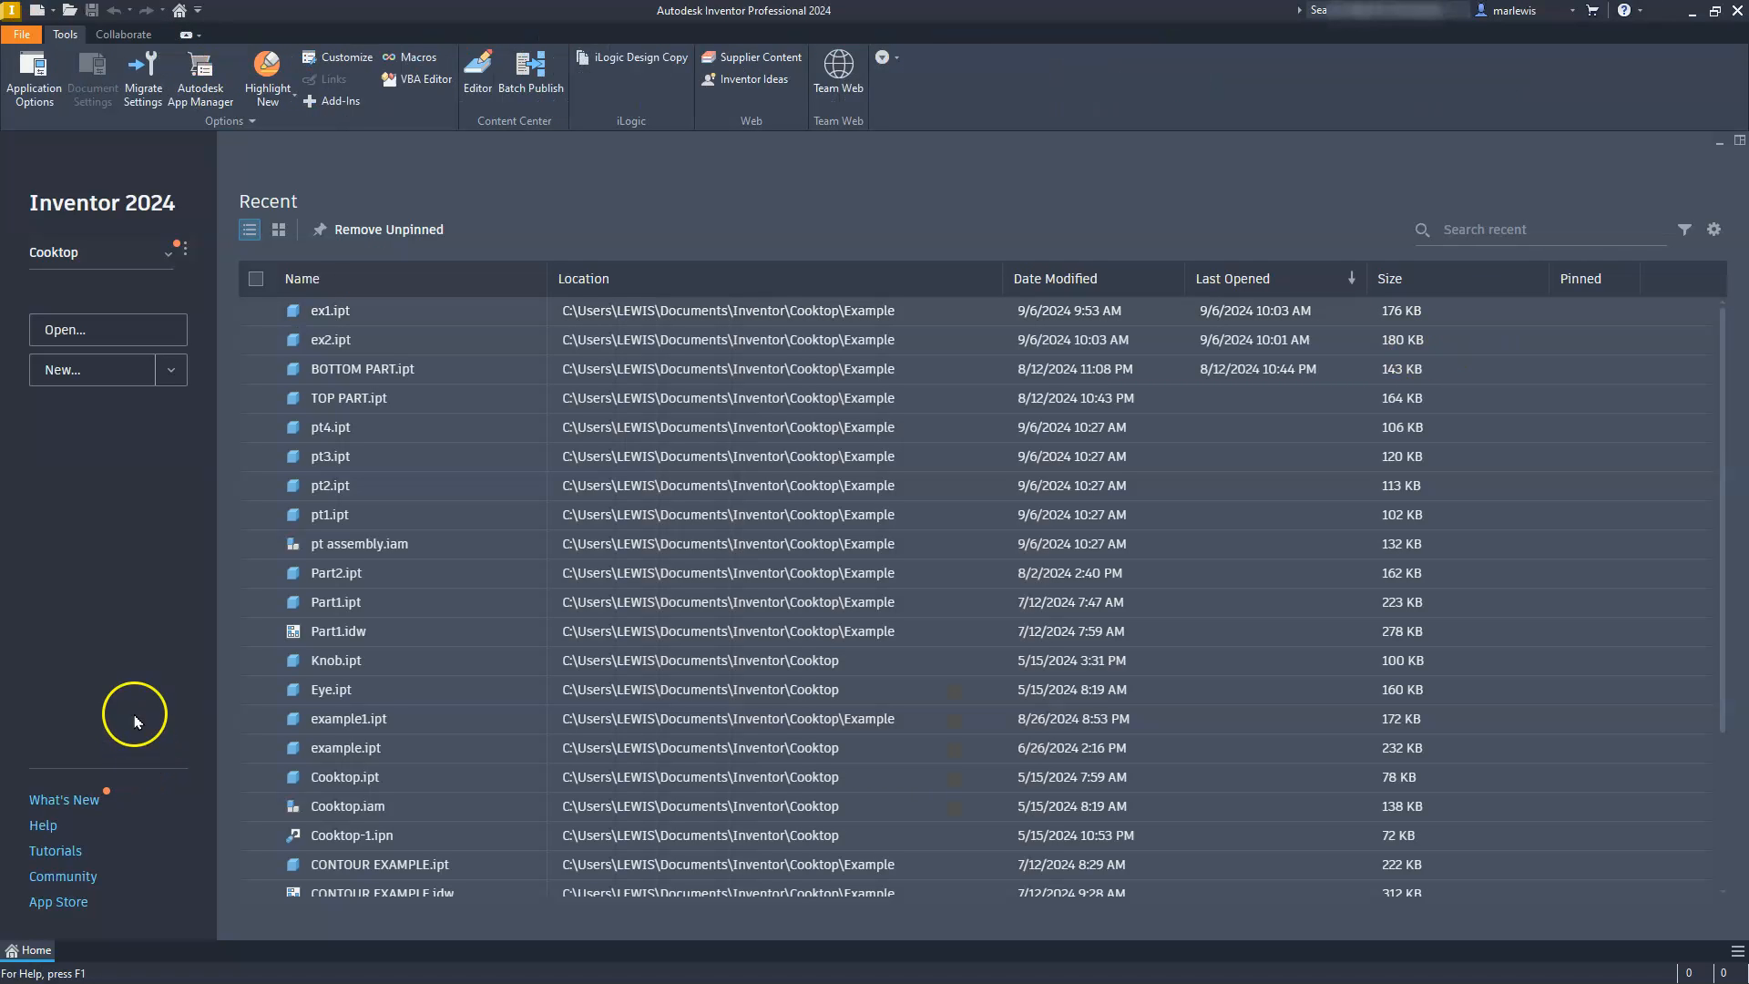
pyautogui.click(74, 371)
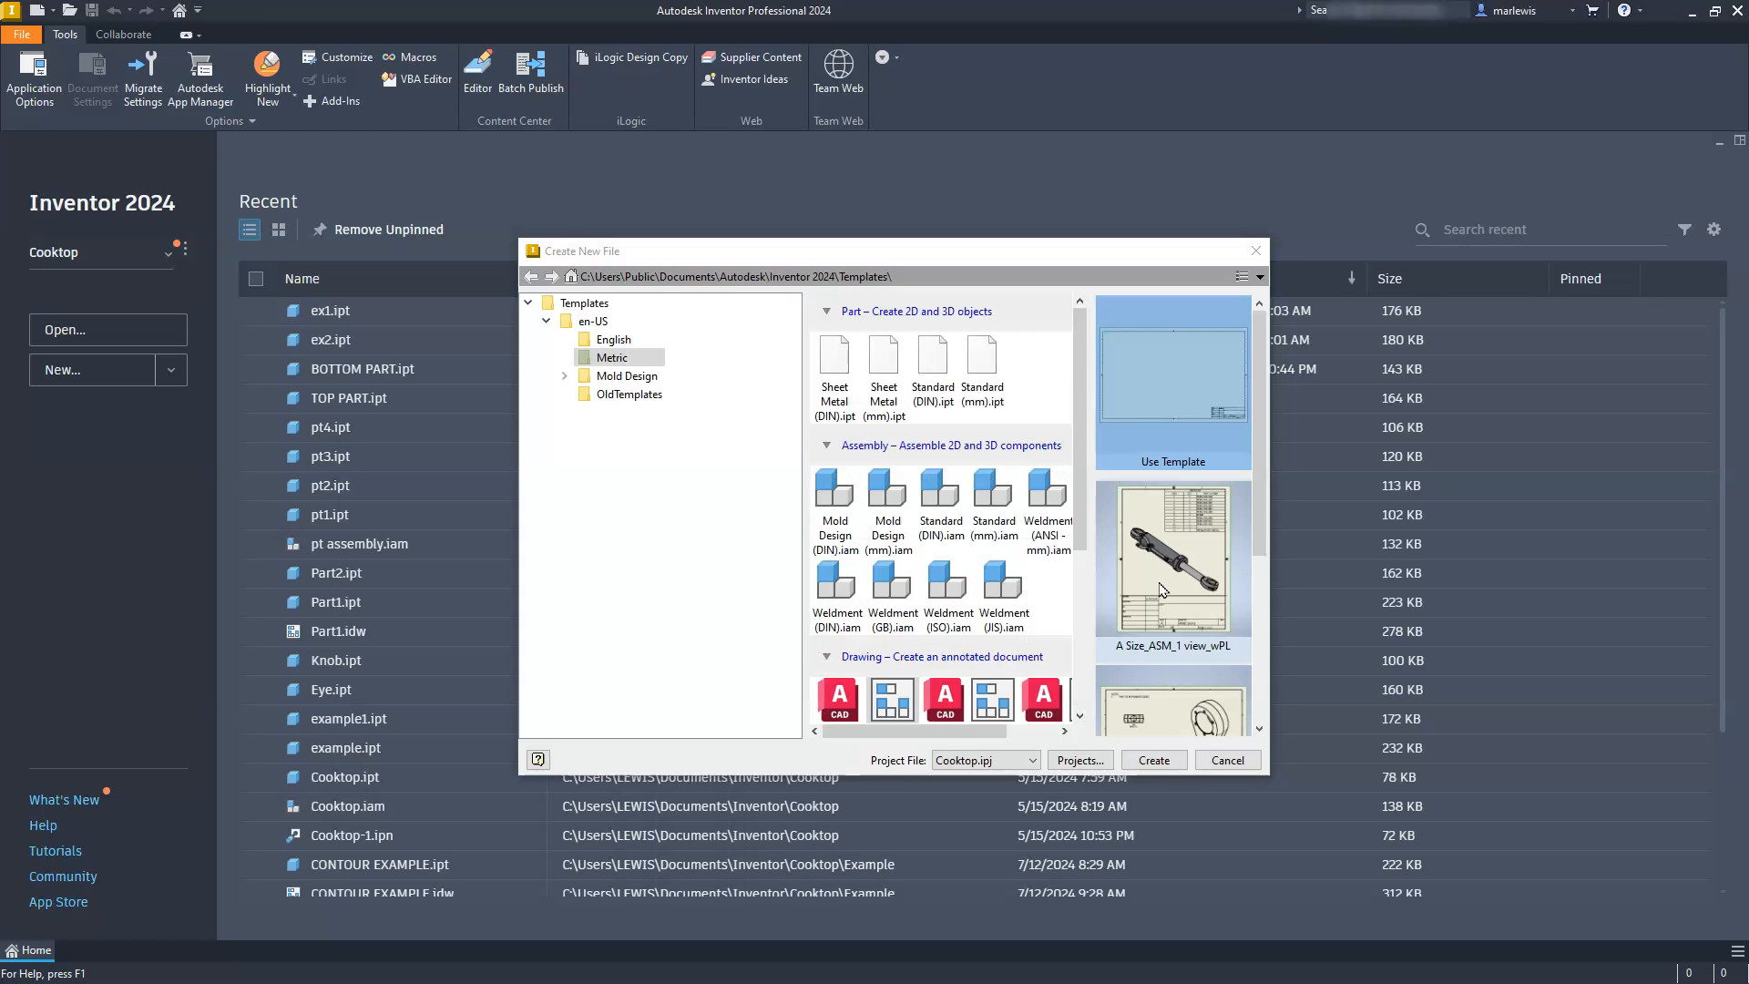
pyautogui.click(981, 371)
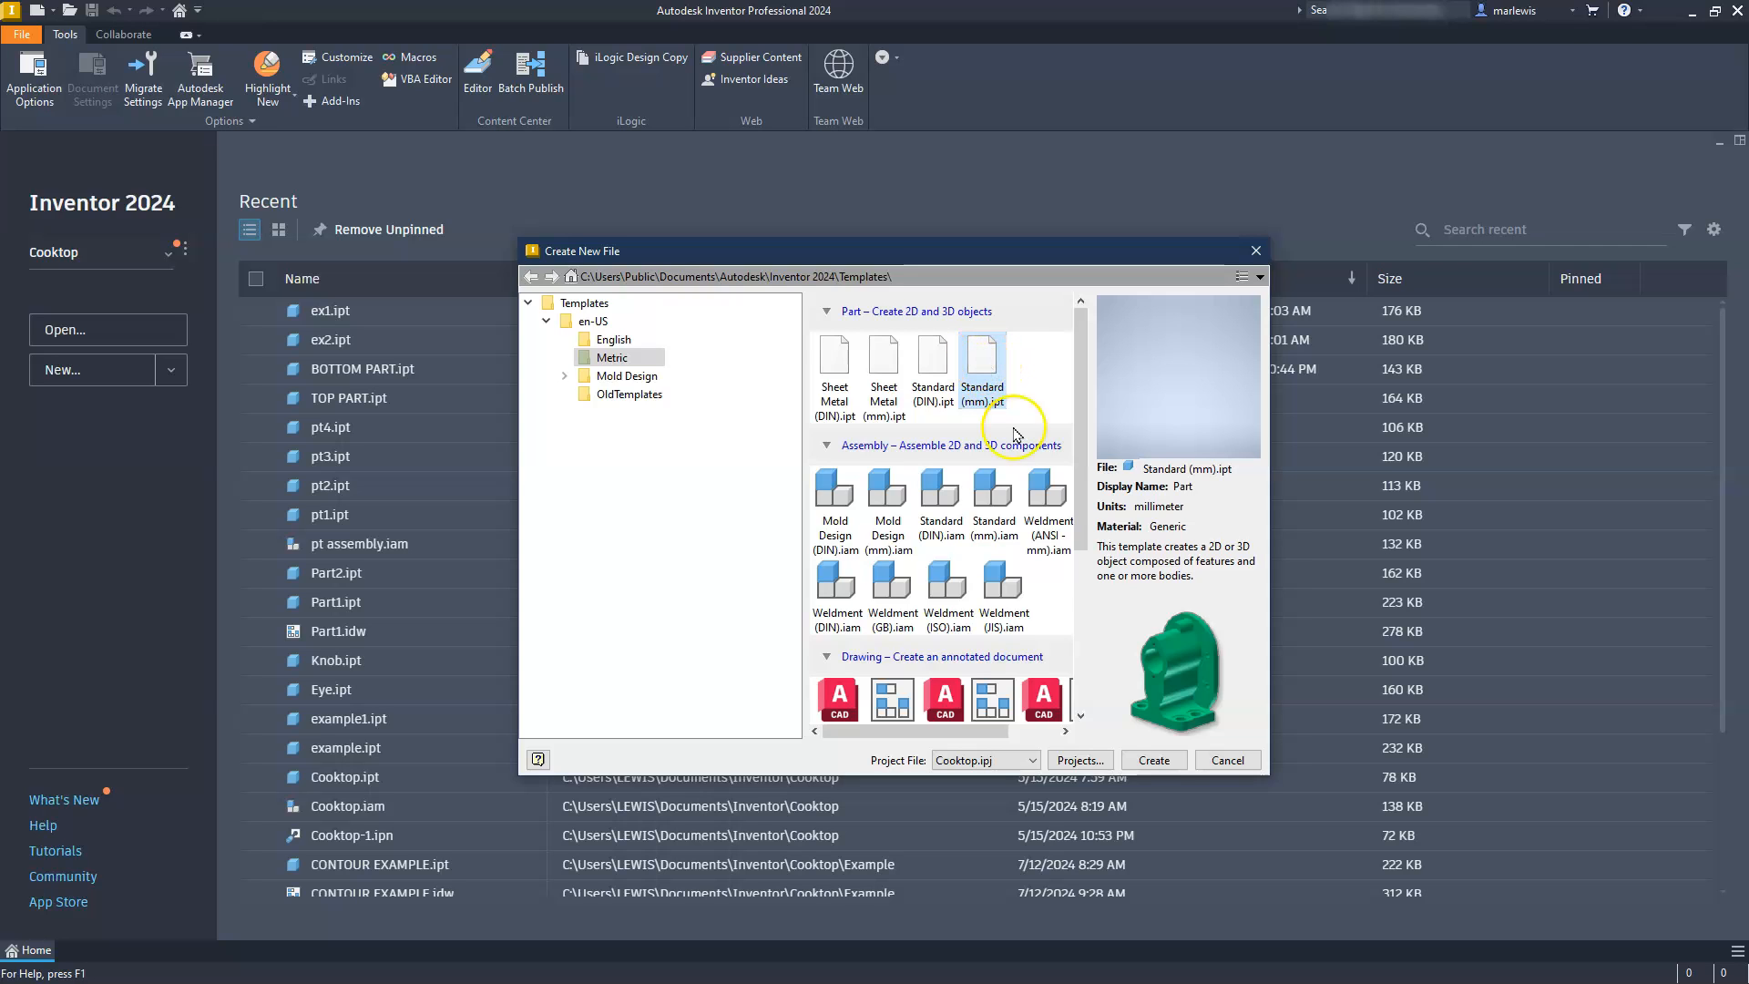
pyautogui.click(1152, 762)
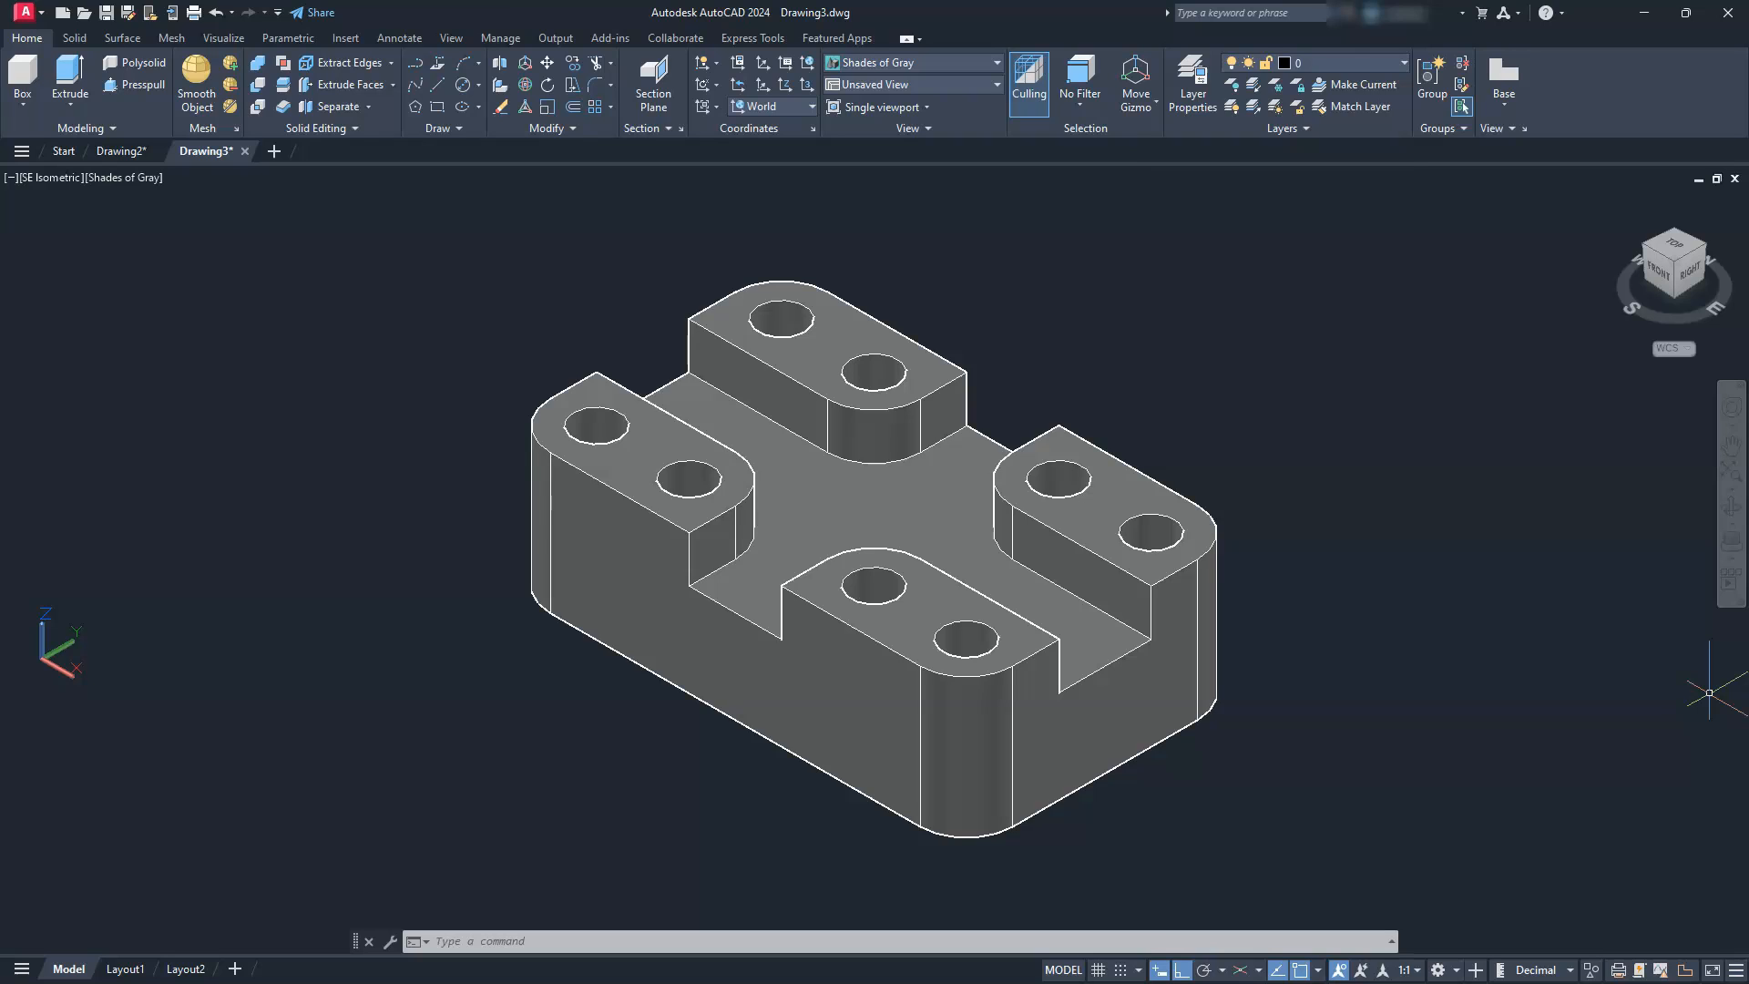
# Step: Return to the new Inventor part and start a 2D sketch on the horizontal XZ origin plane
pyautogui.hotkey('alt', 'Tab')
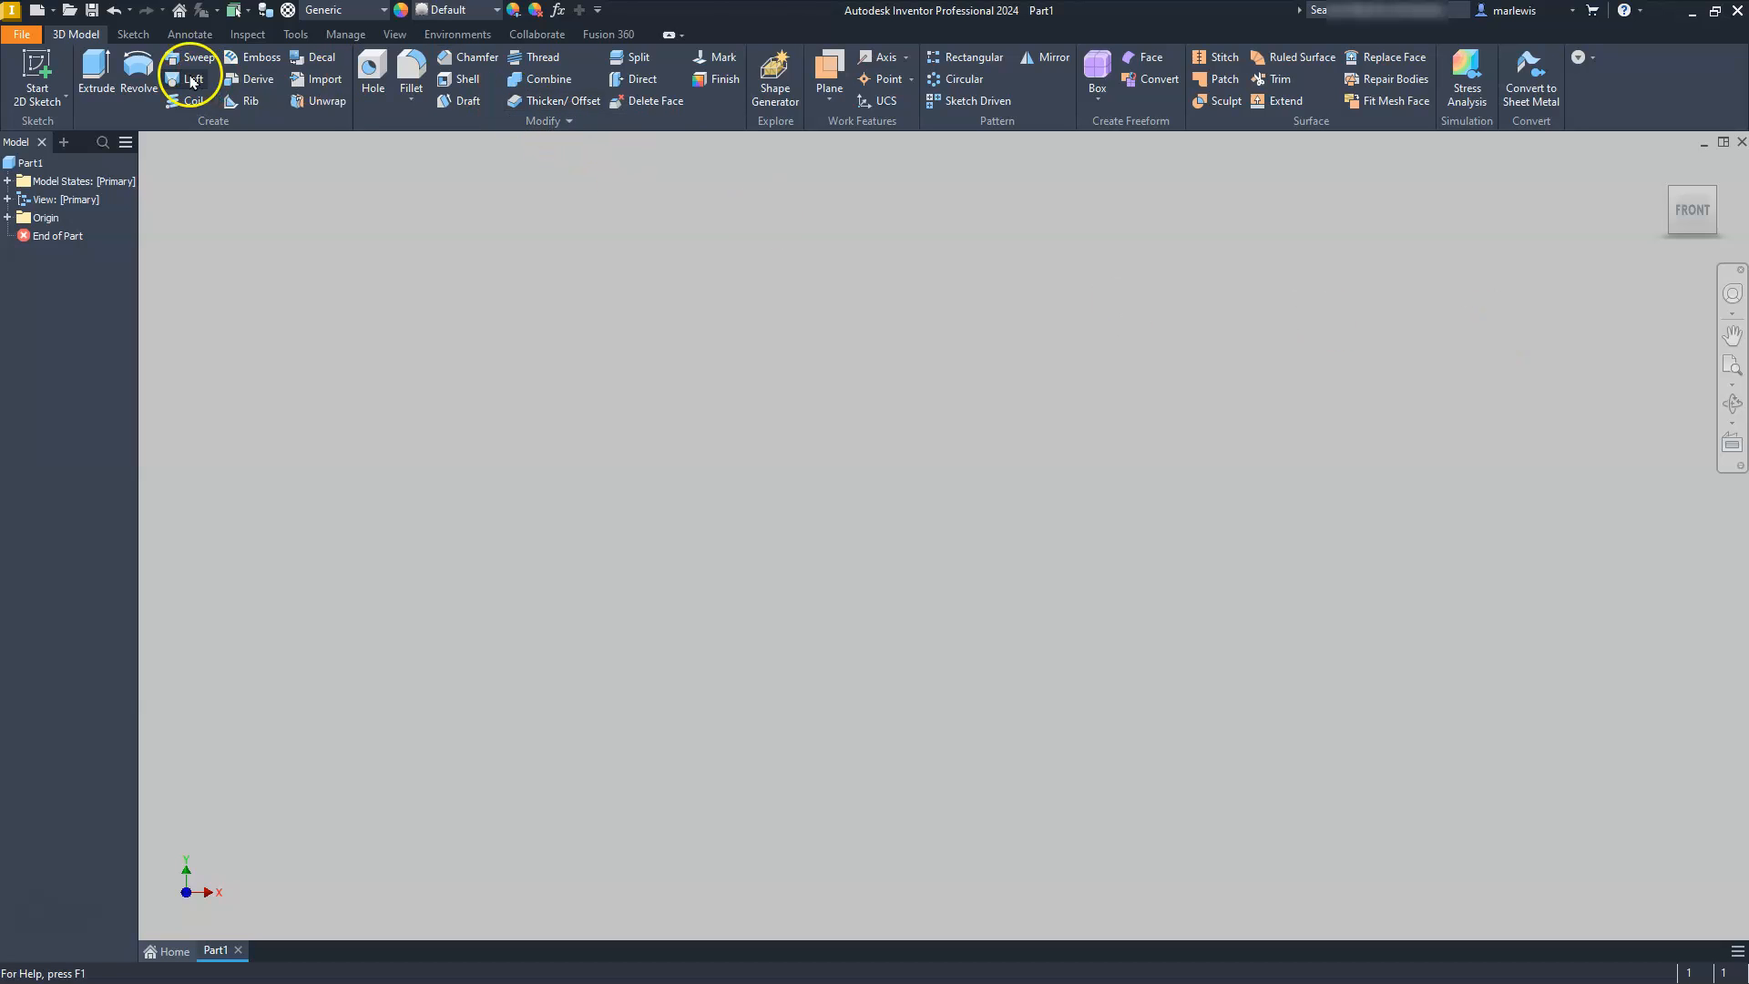
pyautogui.click(27, 62)
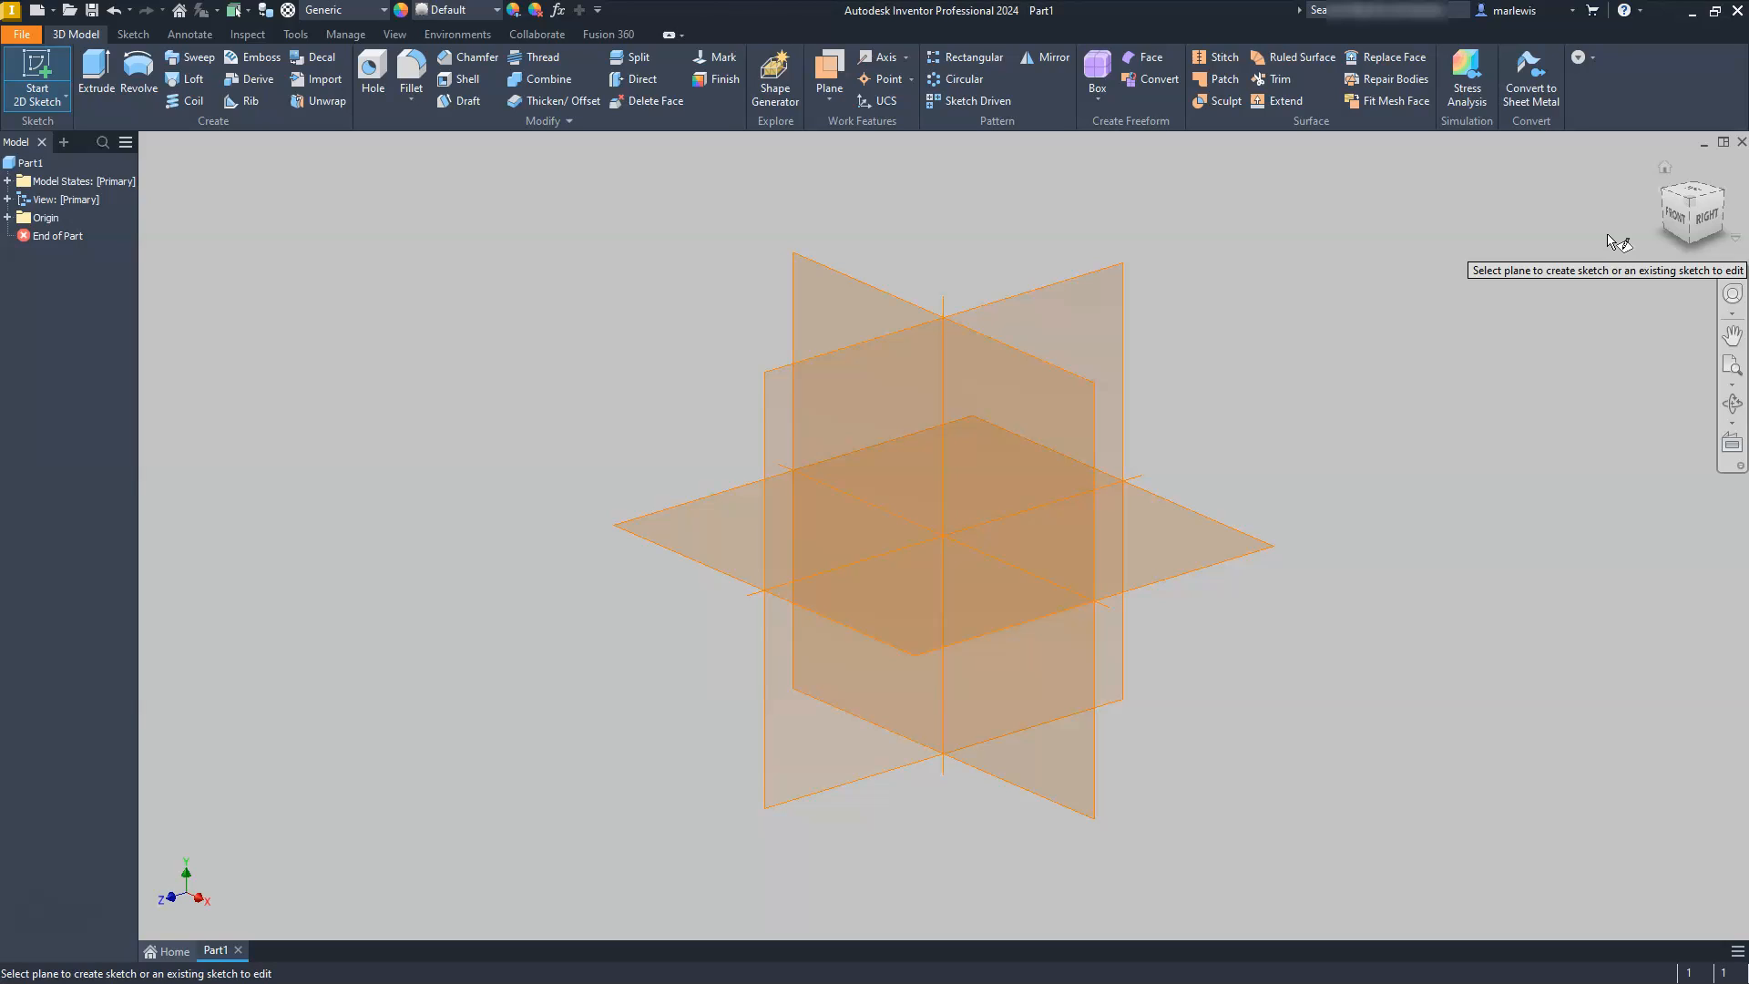
pyautogui.press('Escape')
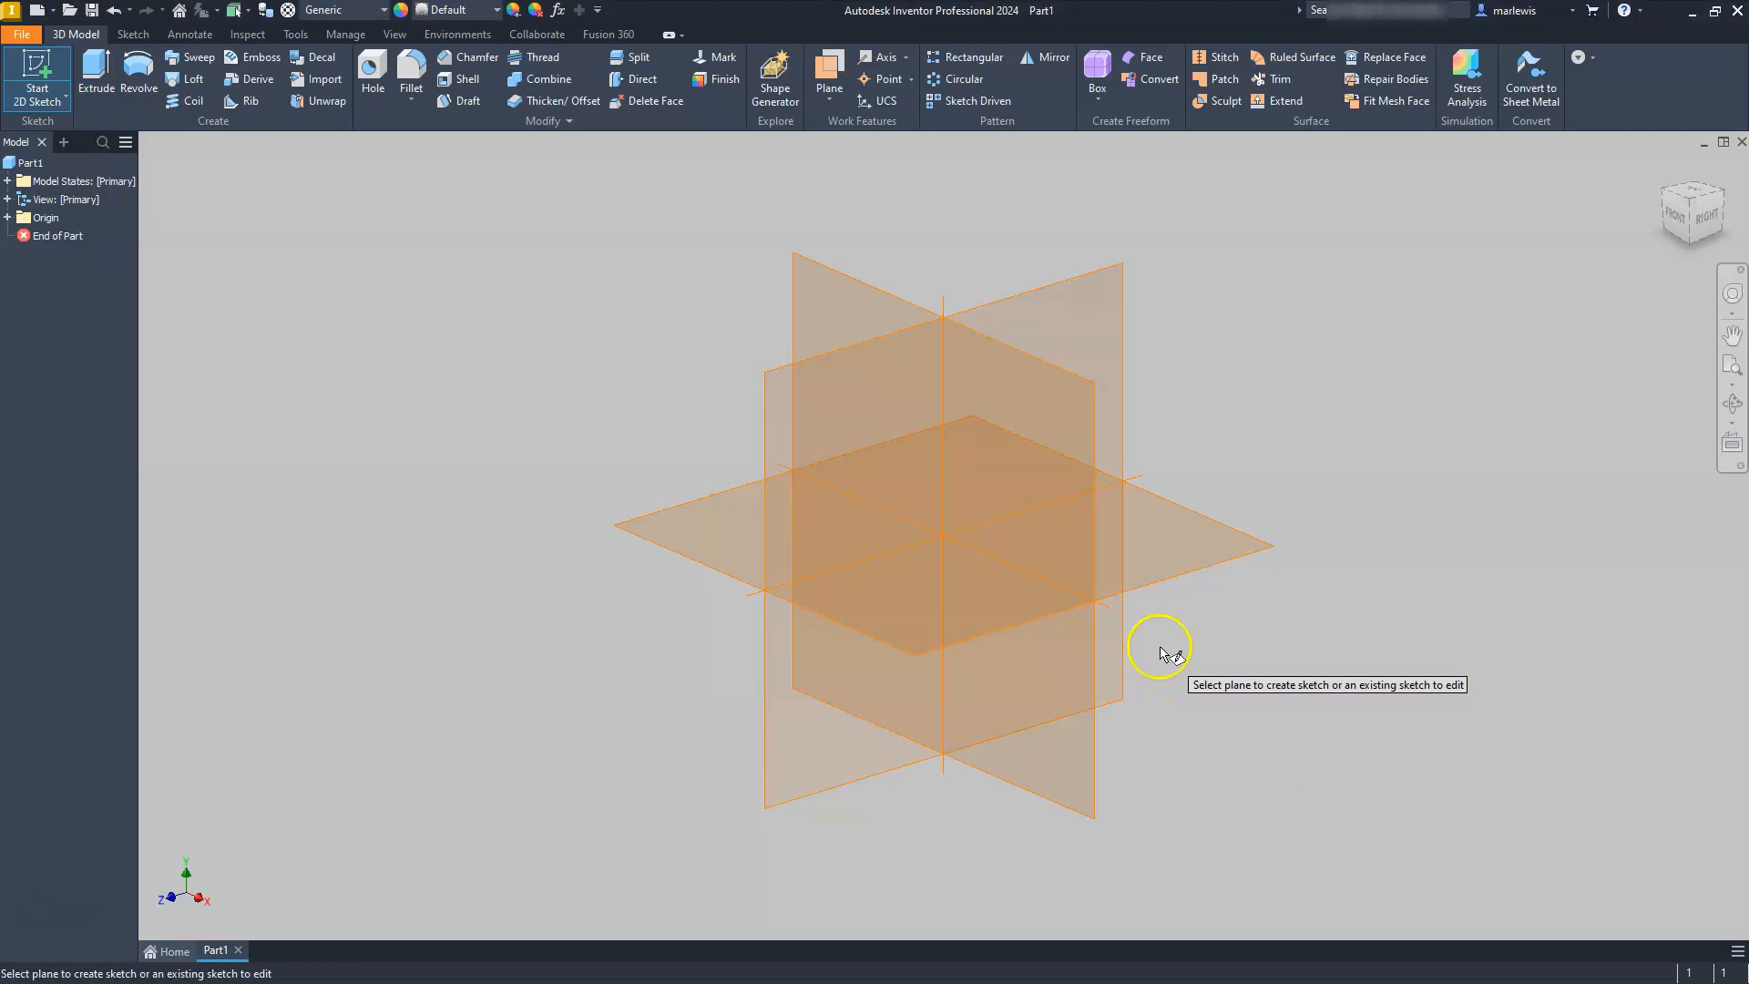
pyautogui.click(1166, 575)
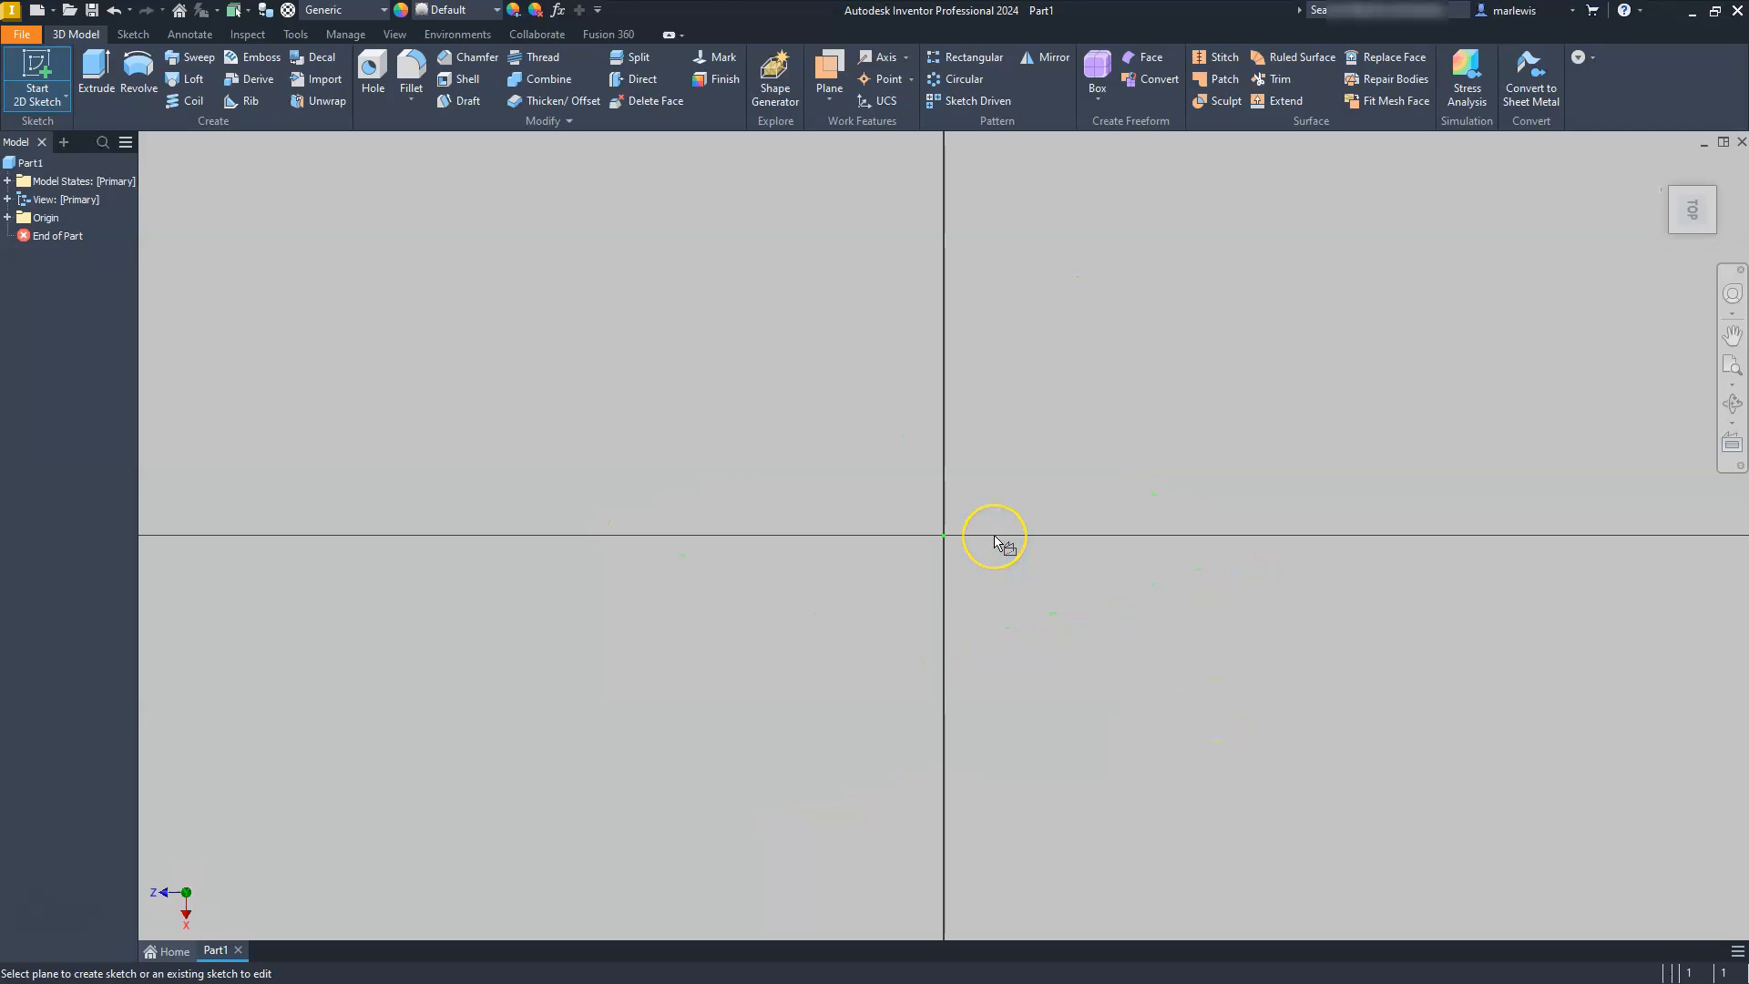
pyautogui.click(994, 538)
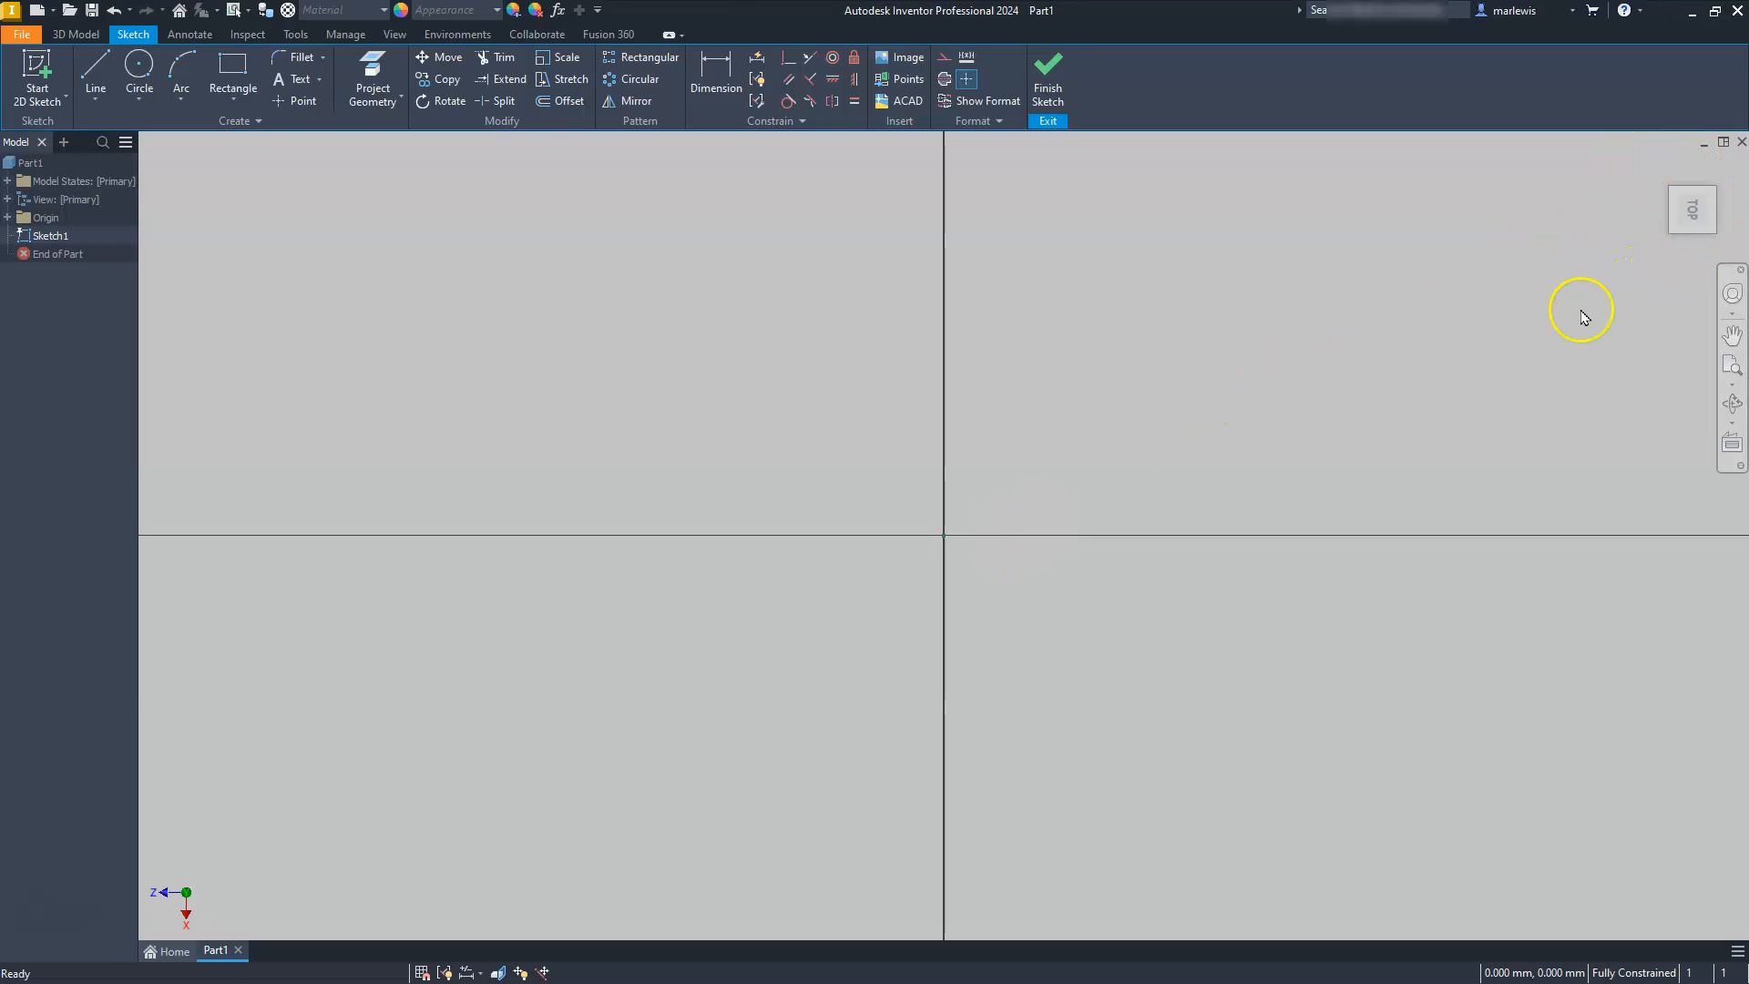
# Step: Sketch a two-point center rectangle about 308 by 197 mm, centred on the origin
pyautogui.click(1694, 227)
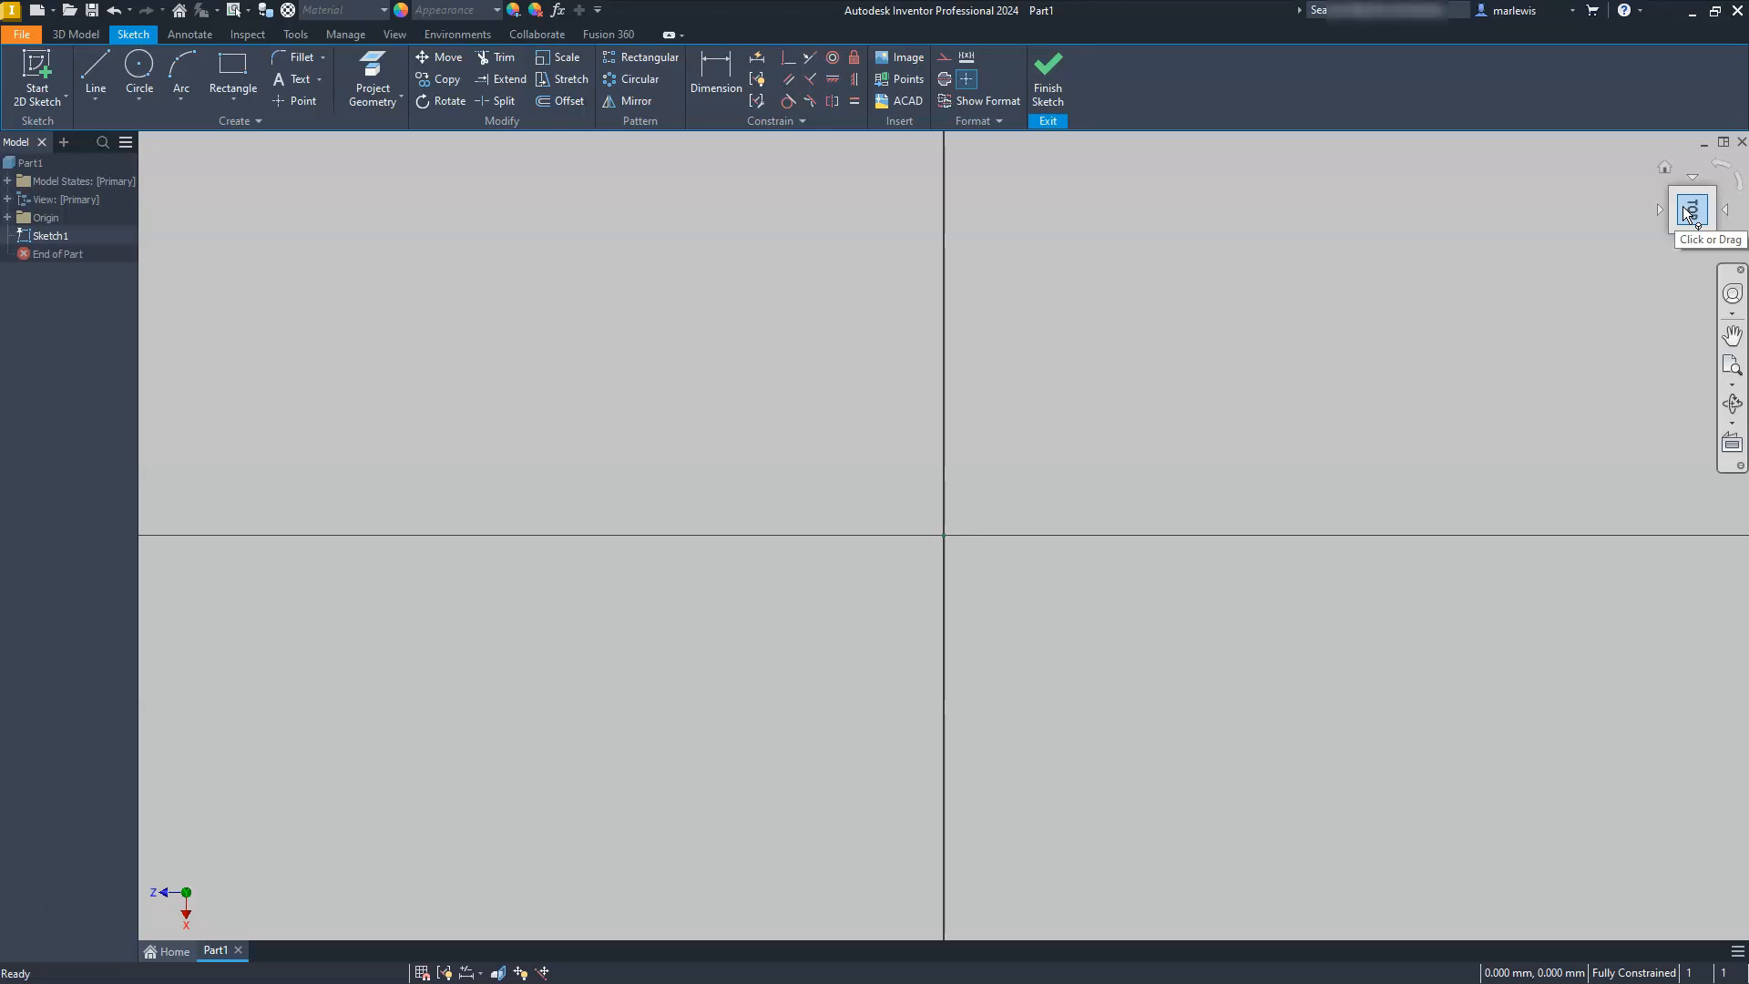
pyautogui.click(1692, 215)
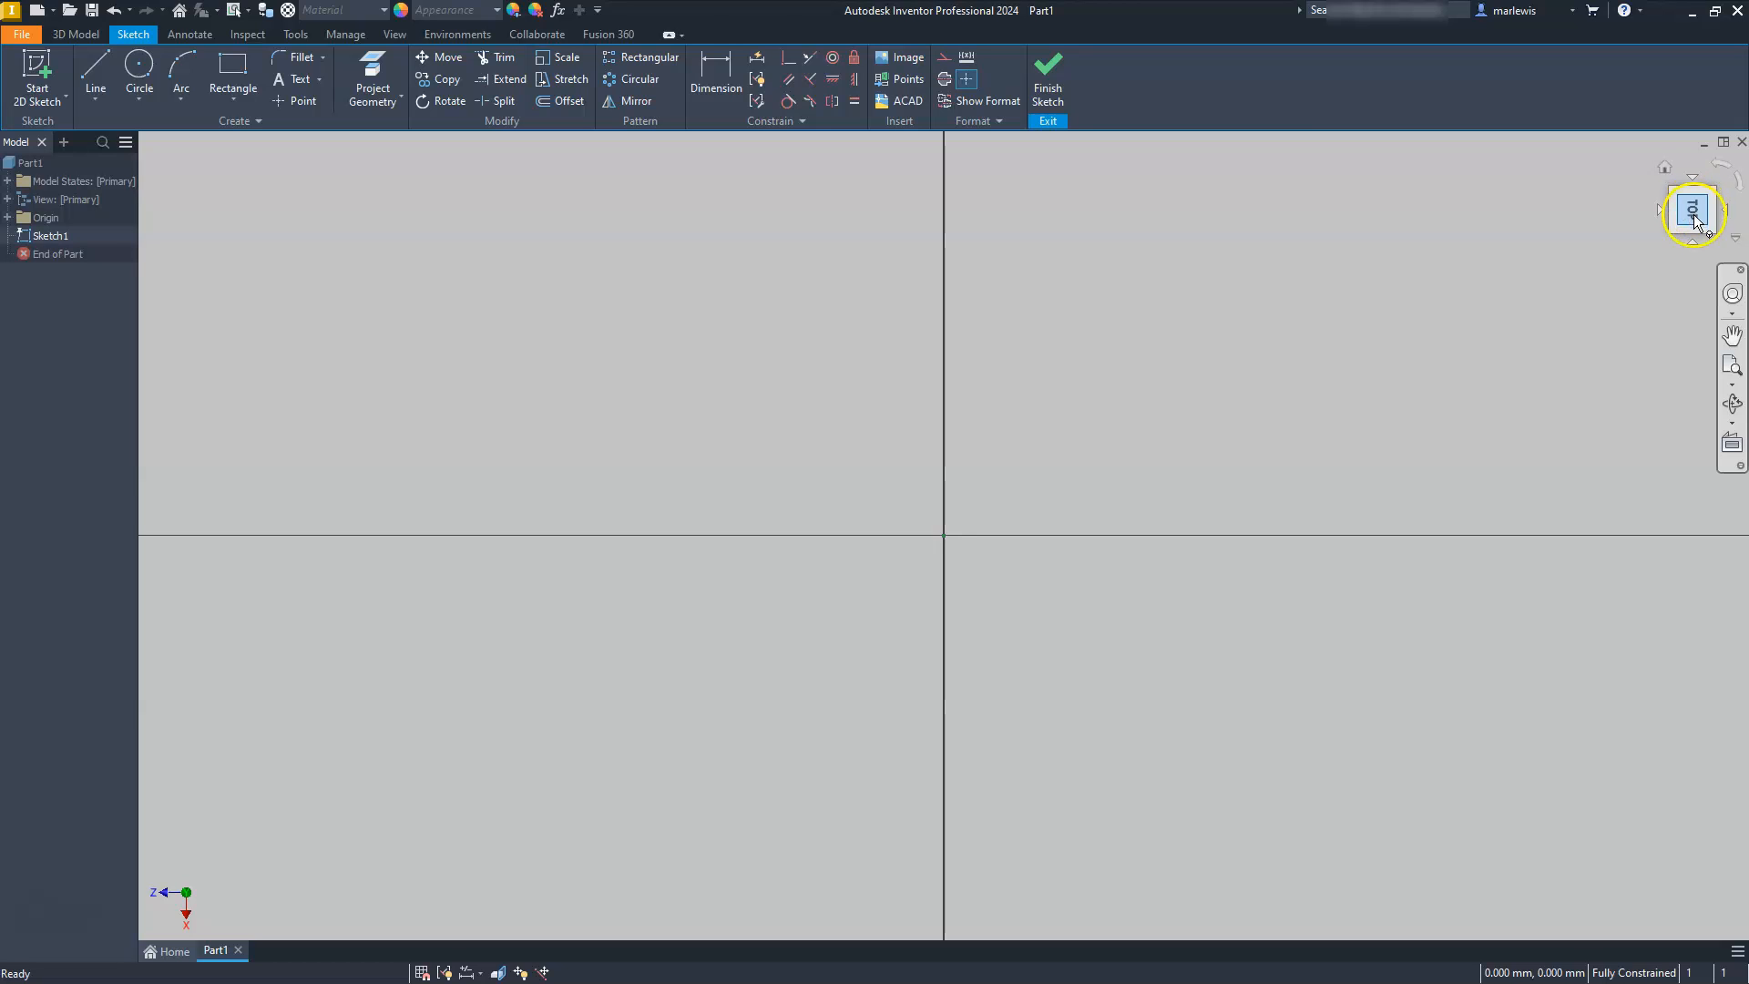
pyautogui.click(1726, 171)
pyautogui.click(1690, 207)
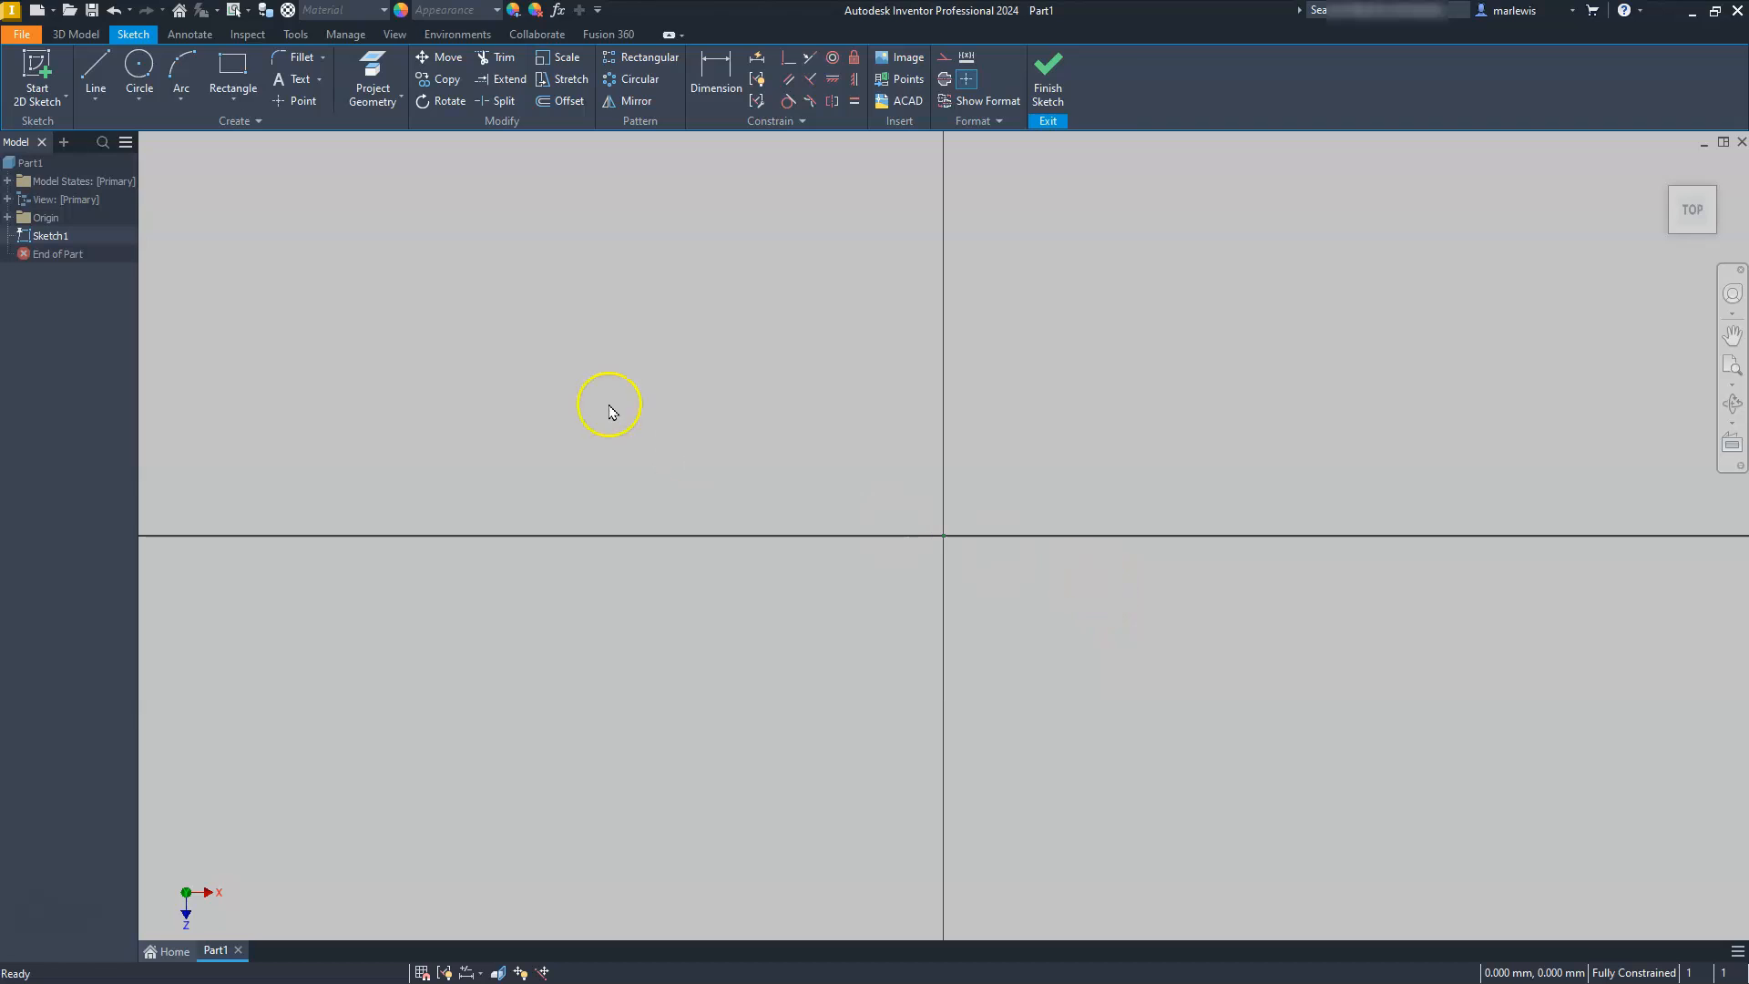
pyautogui.click(235, 102)
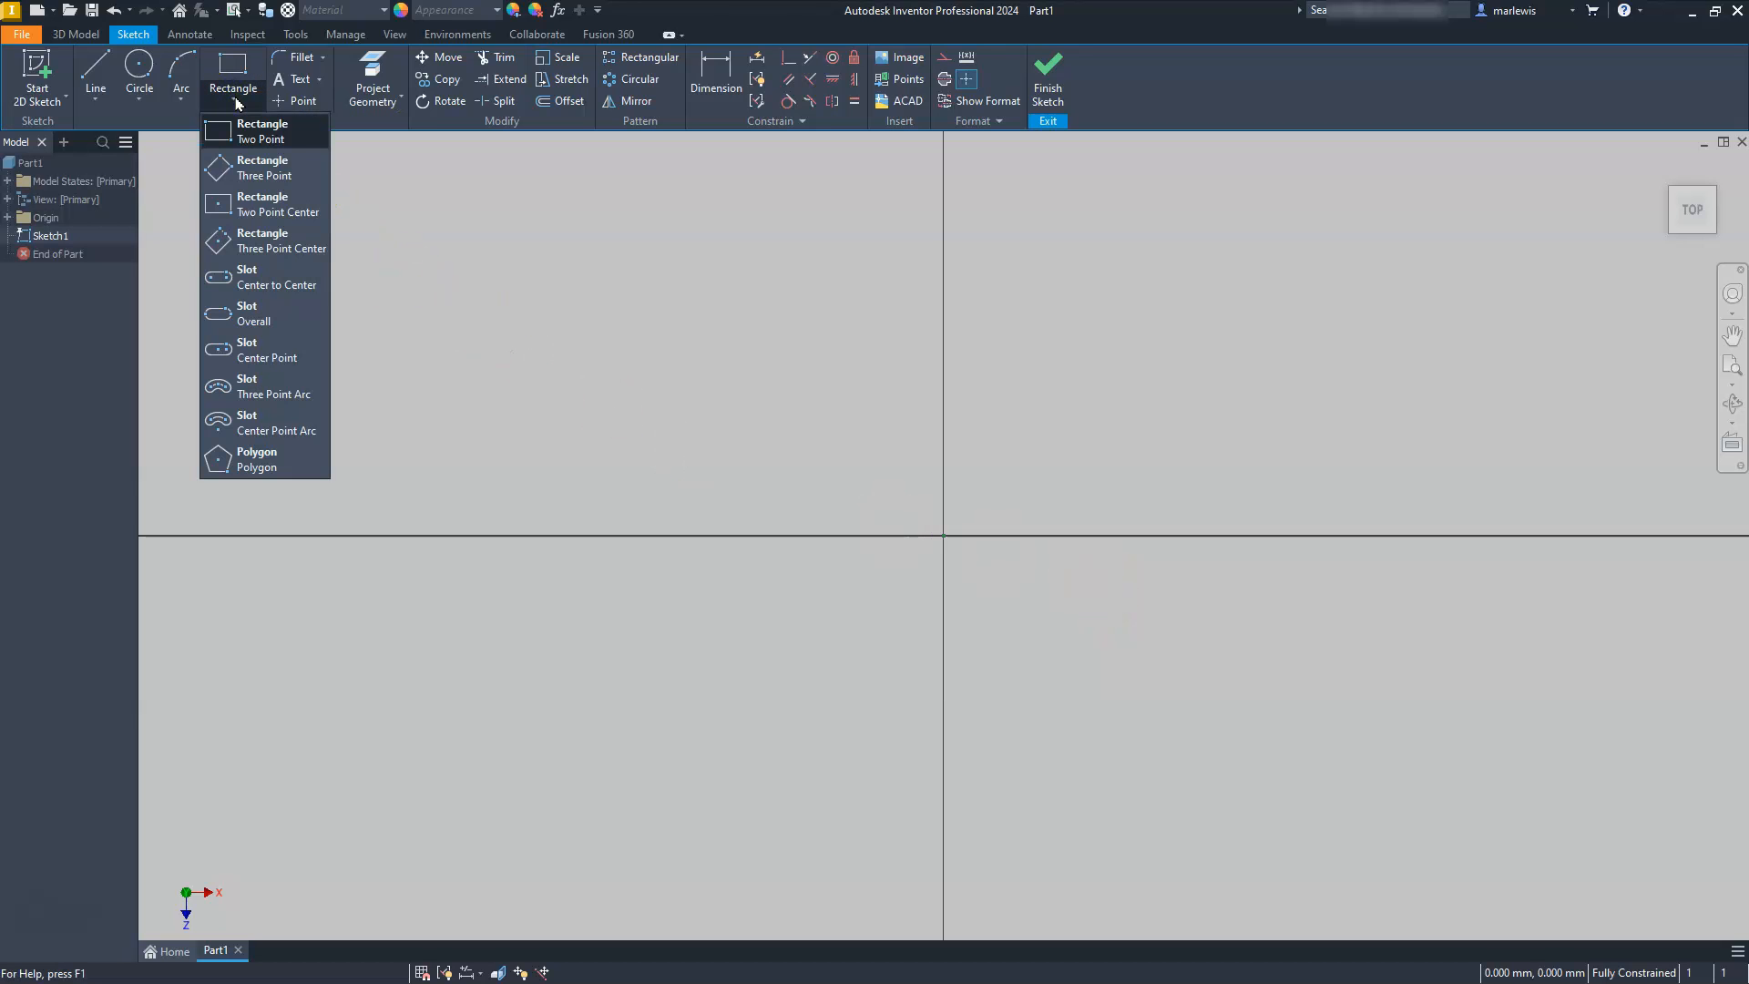
pyautogui.click(272, 206)
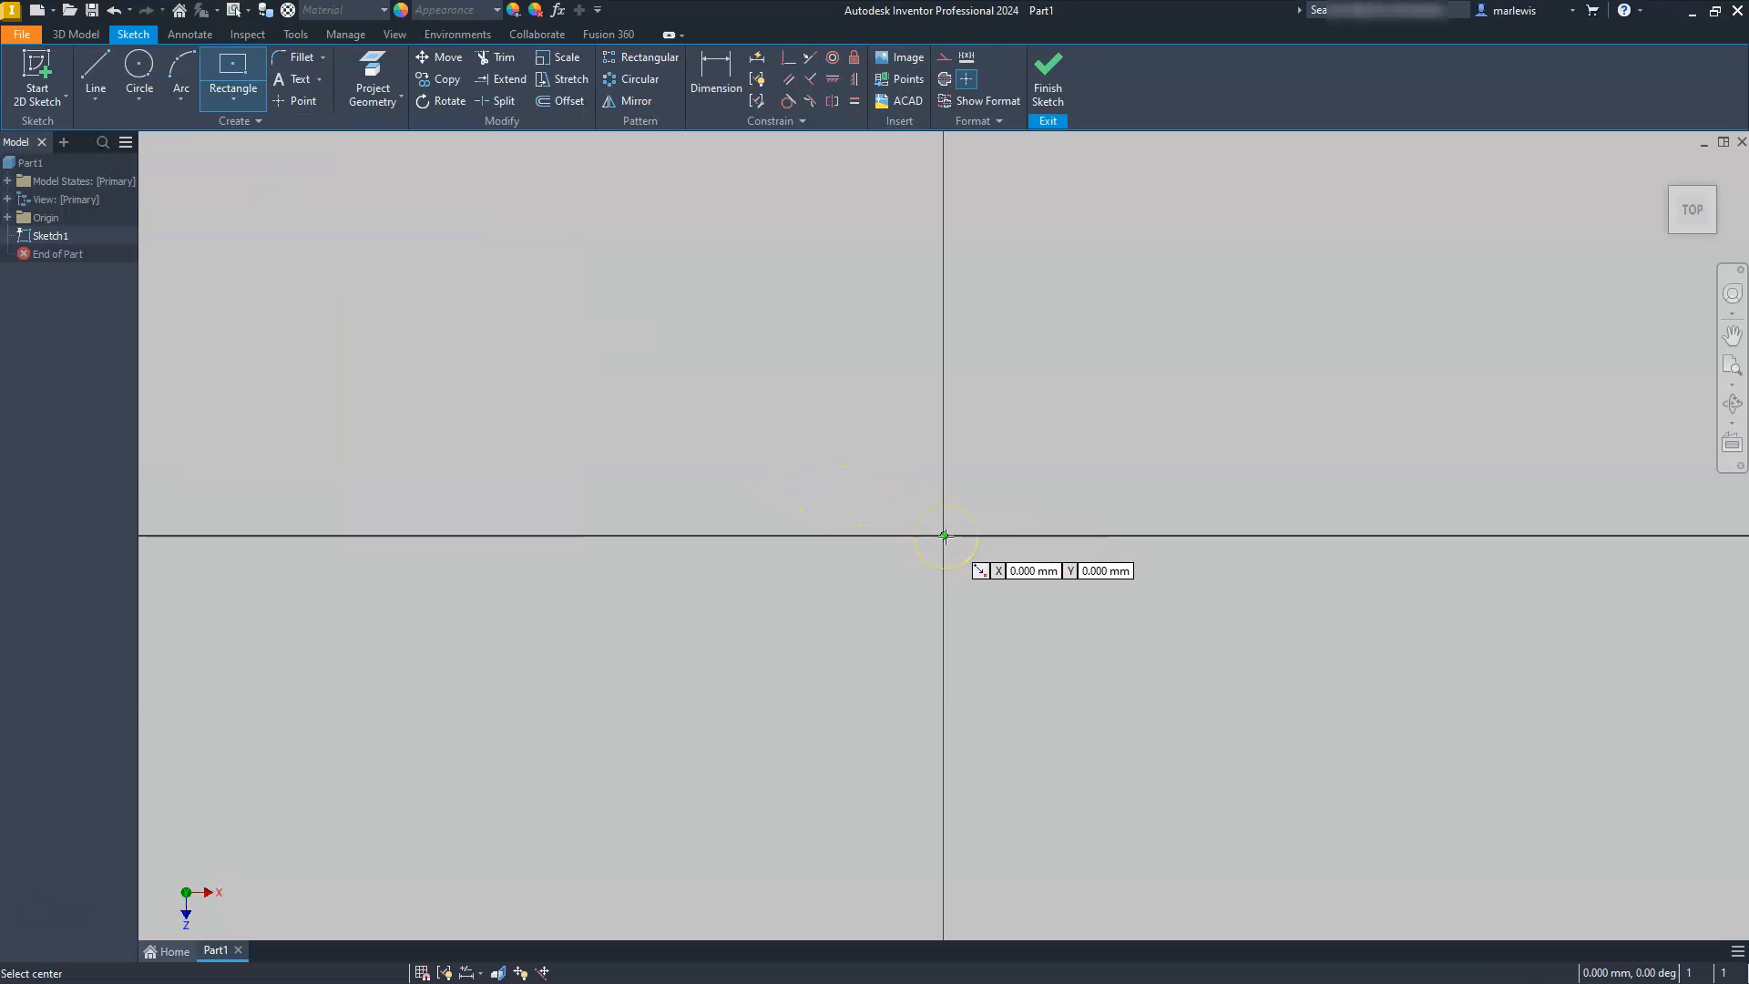
pyautogui.click(943, 536)
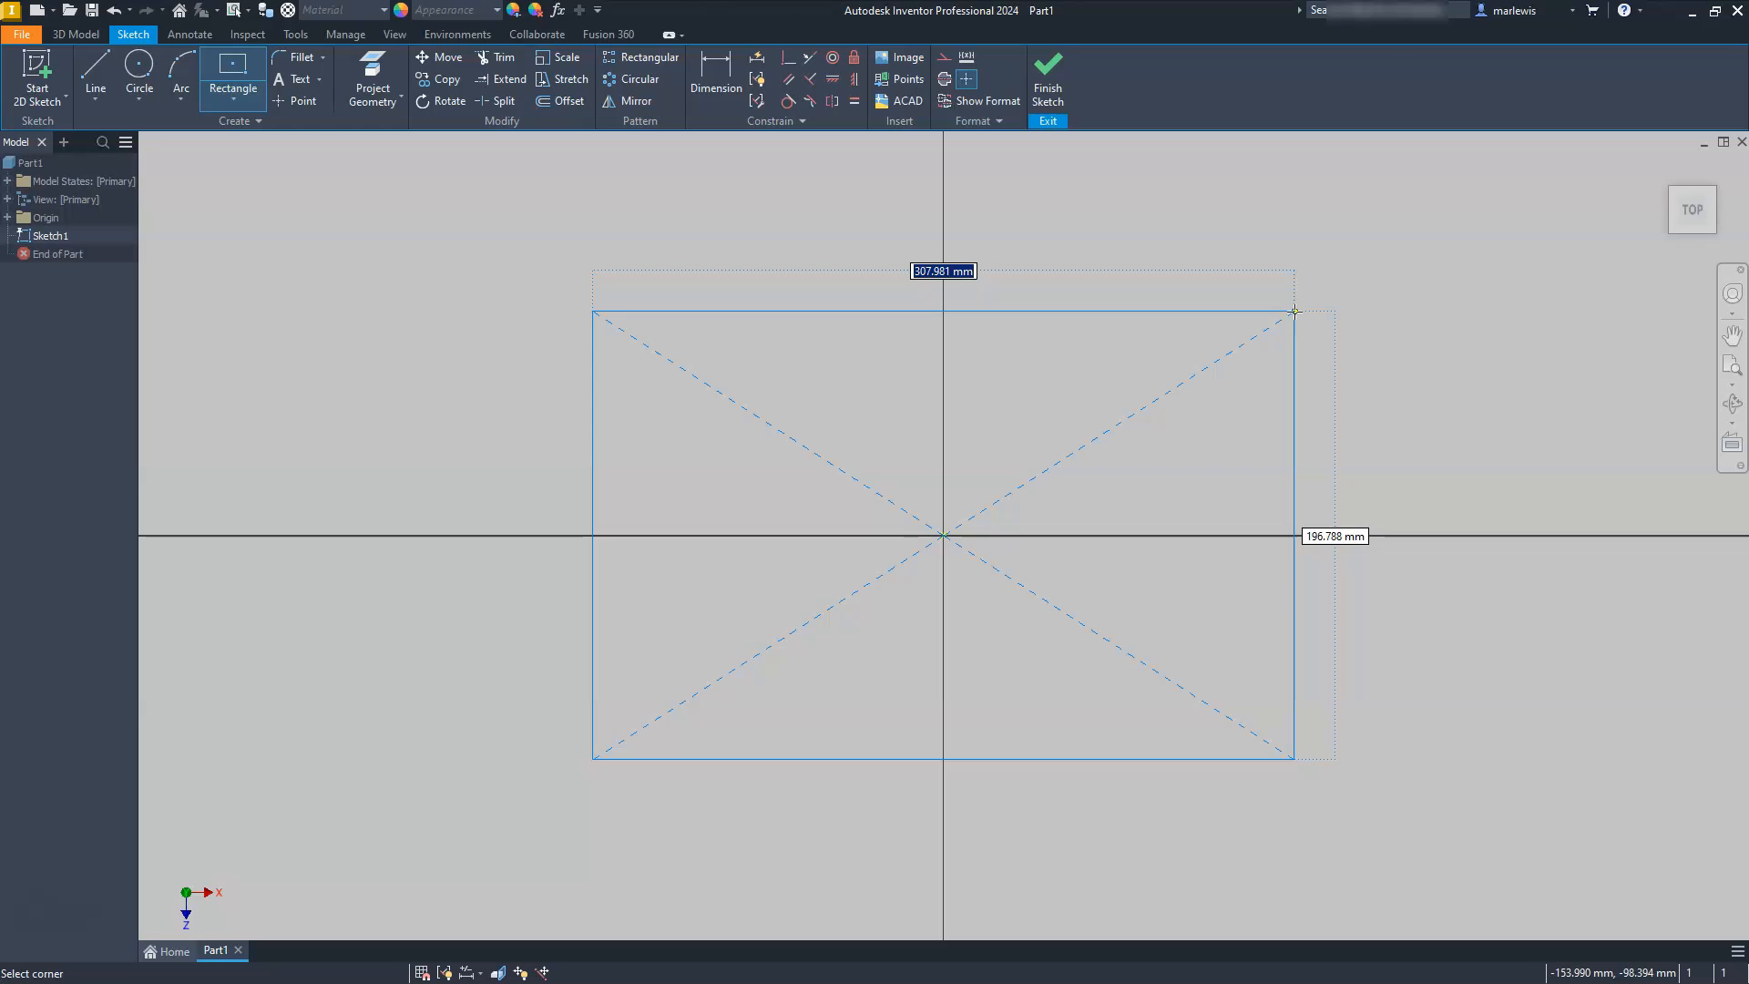
pyautogui.click(1294, 310)
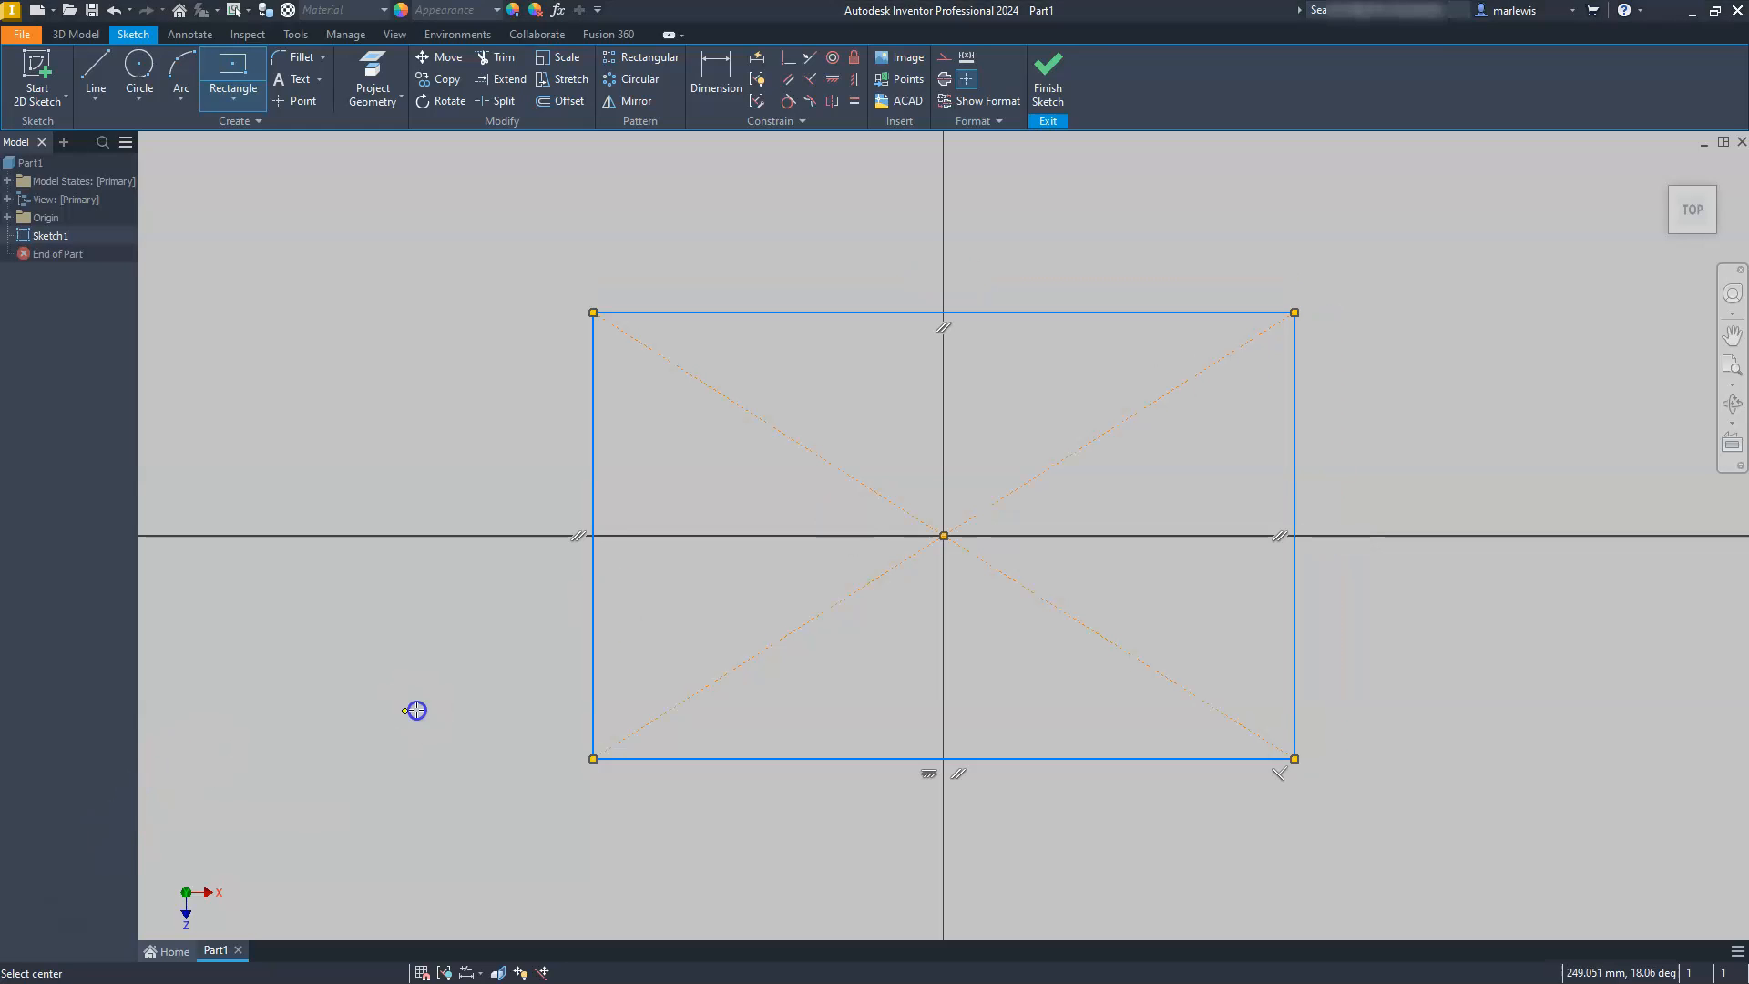
pyautogui.click(492, 664)
pyautogui.press('Escape')
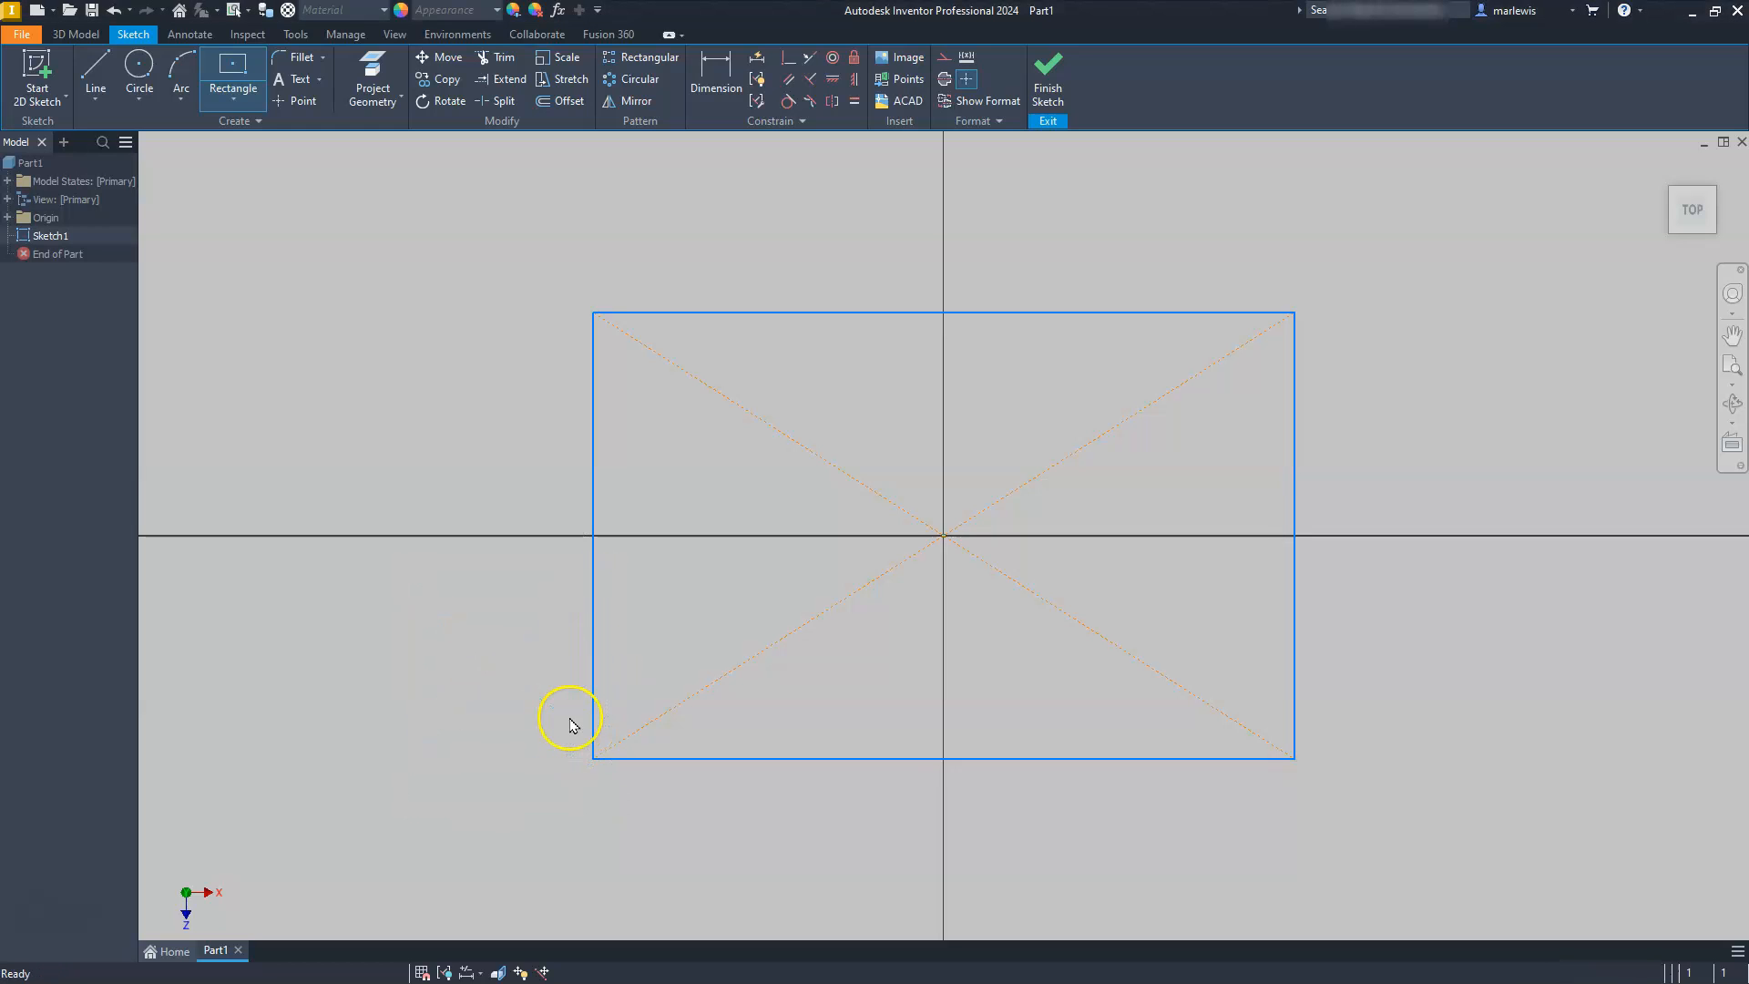
# Step: Dimension the rectangle's upper horizontal edge to 100 mm
pyautogui.click(716, 76)
pyautogui.click(899, 319)
pyautogui.click(906, 230)
pyautogui.write('10')
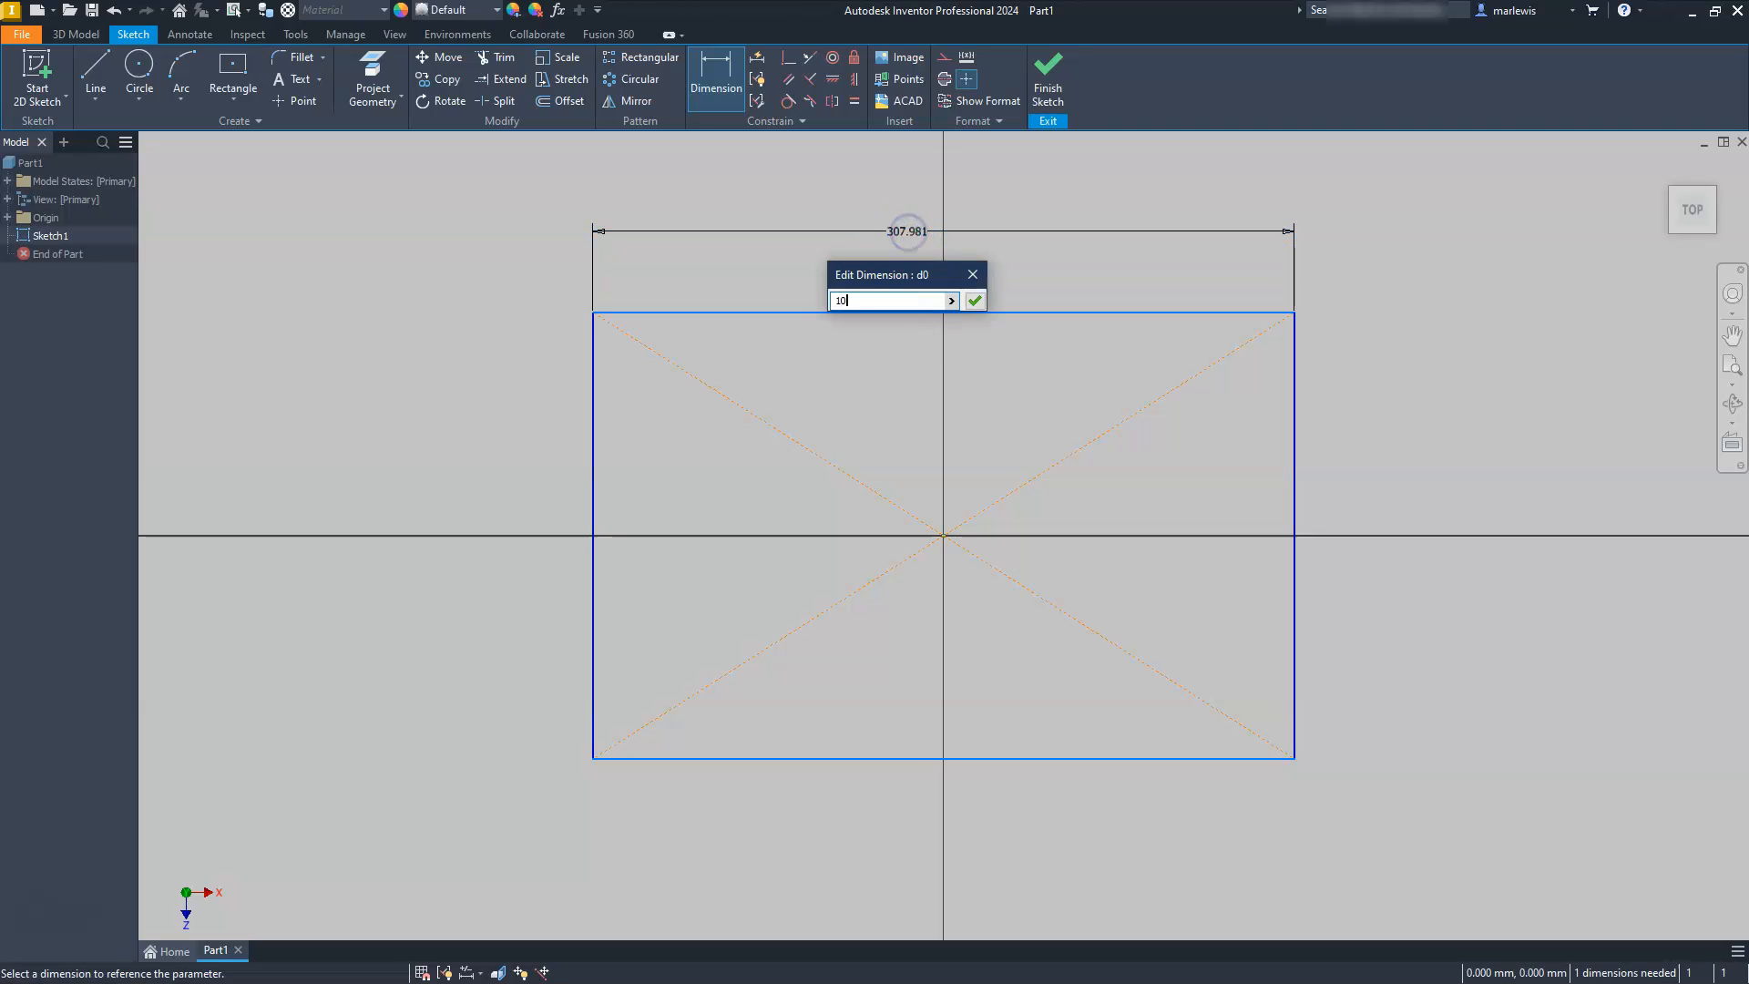
pyautogui.write('0')
pyautogui.press('Return')
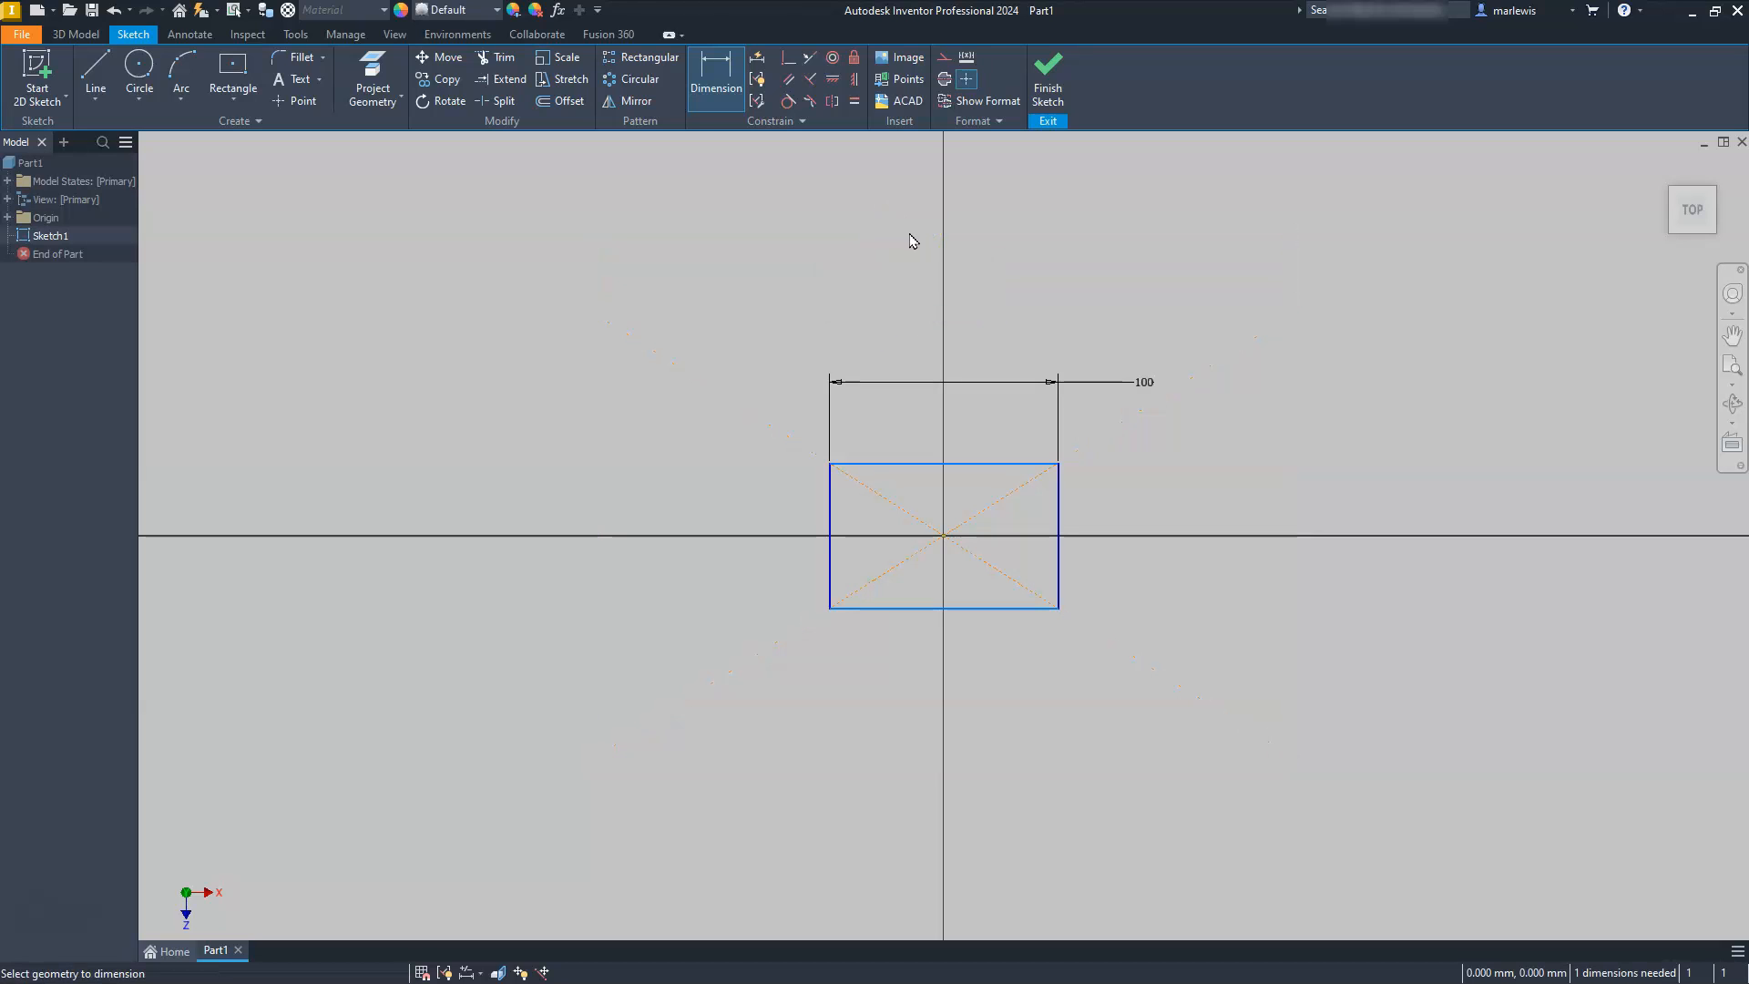
# Step: Dimension the rectangle's vertical edge to 60 mm and finish the sketch
pyautogui.click(1057, 560)
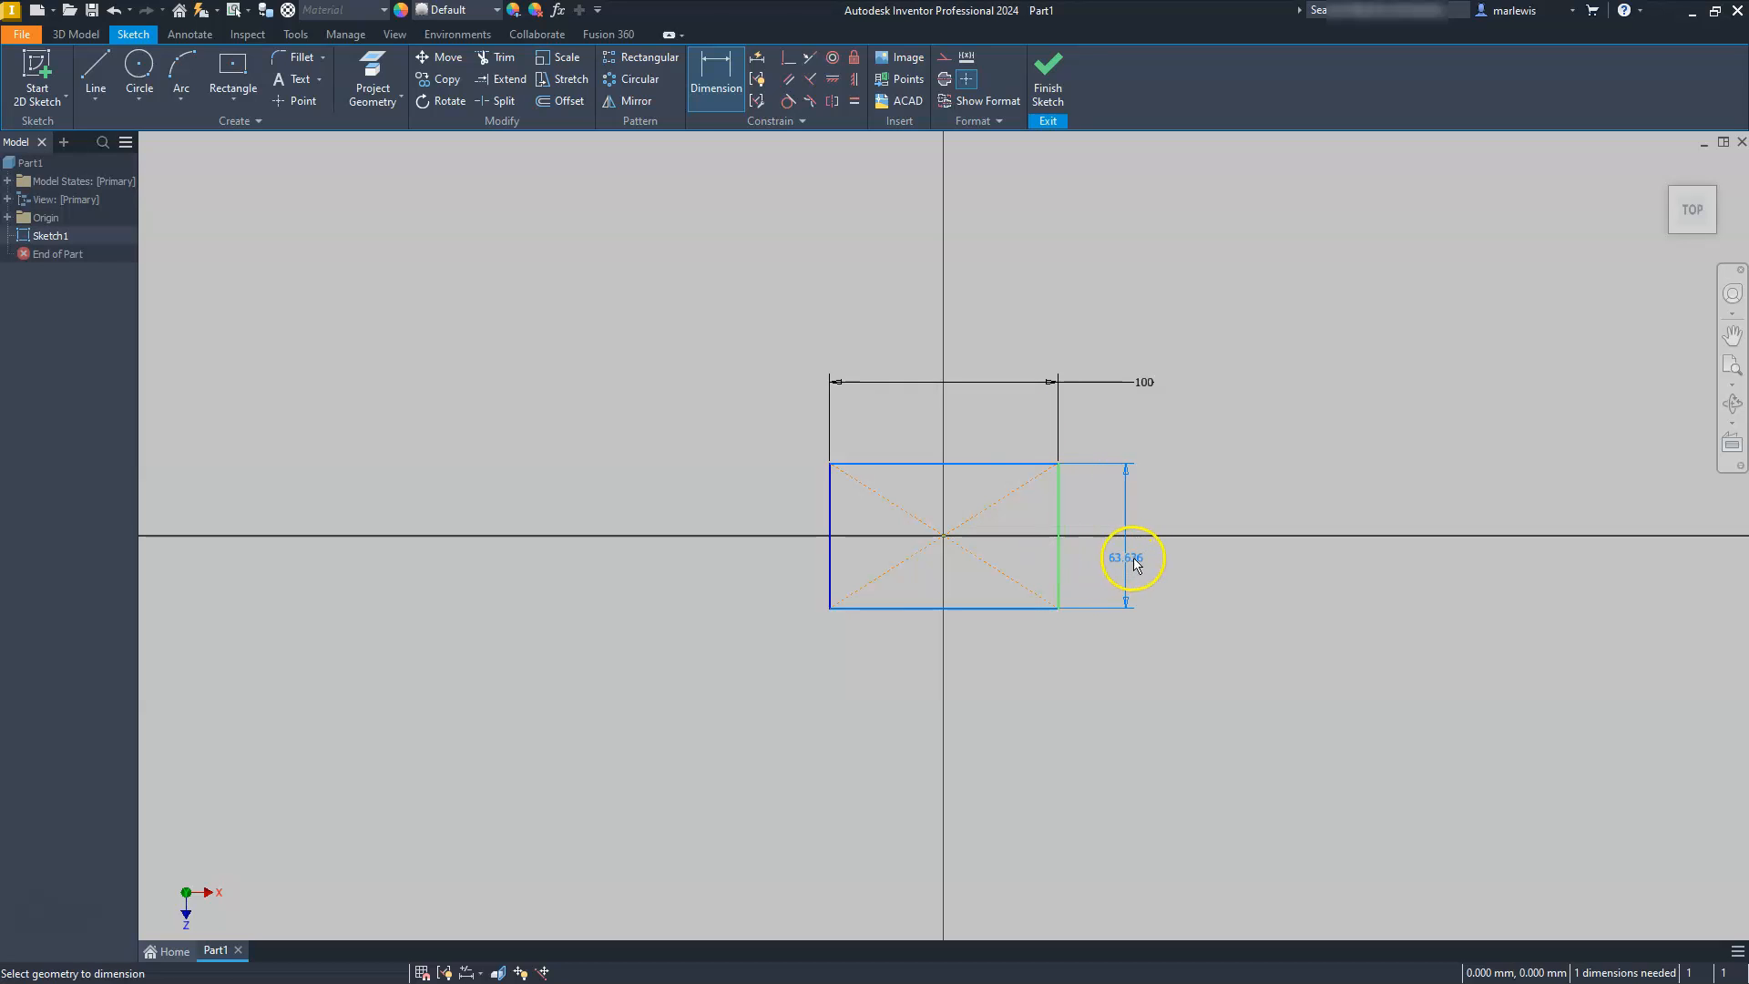
pyautogui.click(1134, 562)
pyautogui.write('6')
pyautogui.press('Return')
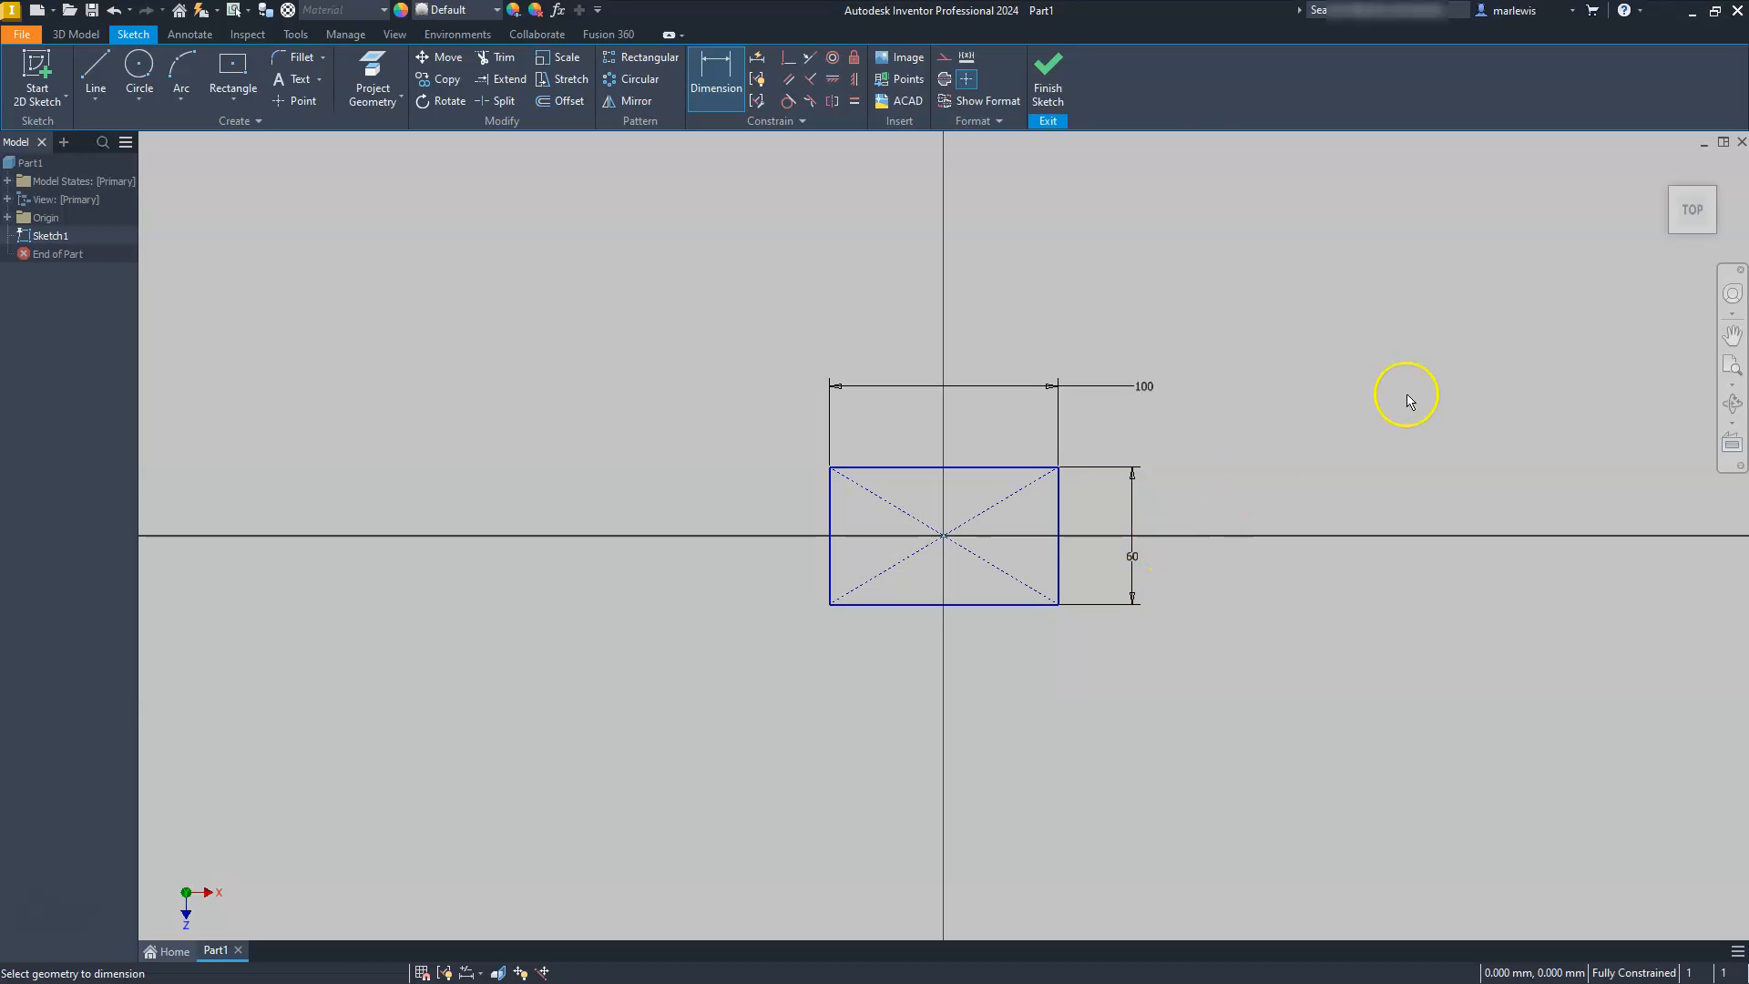
pyautogui.click(1044, 80)
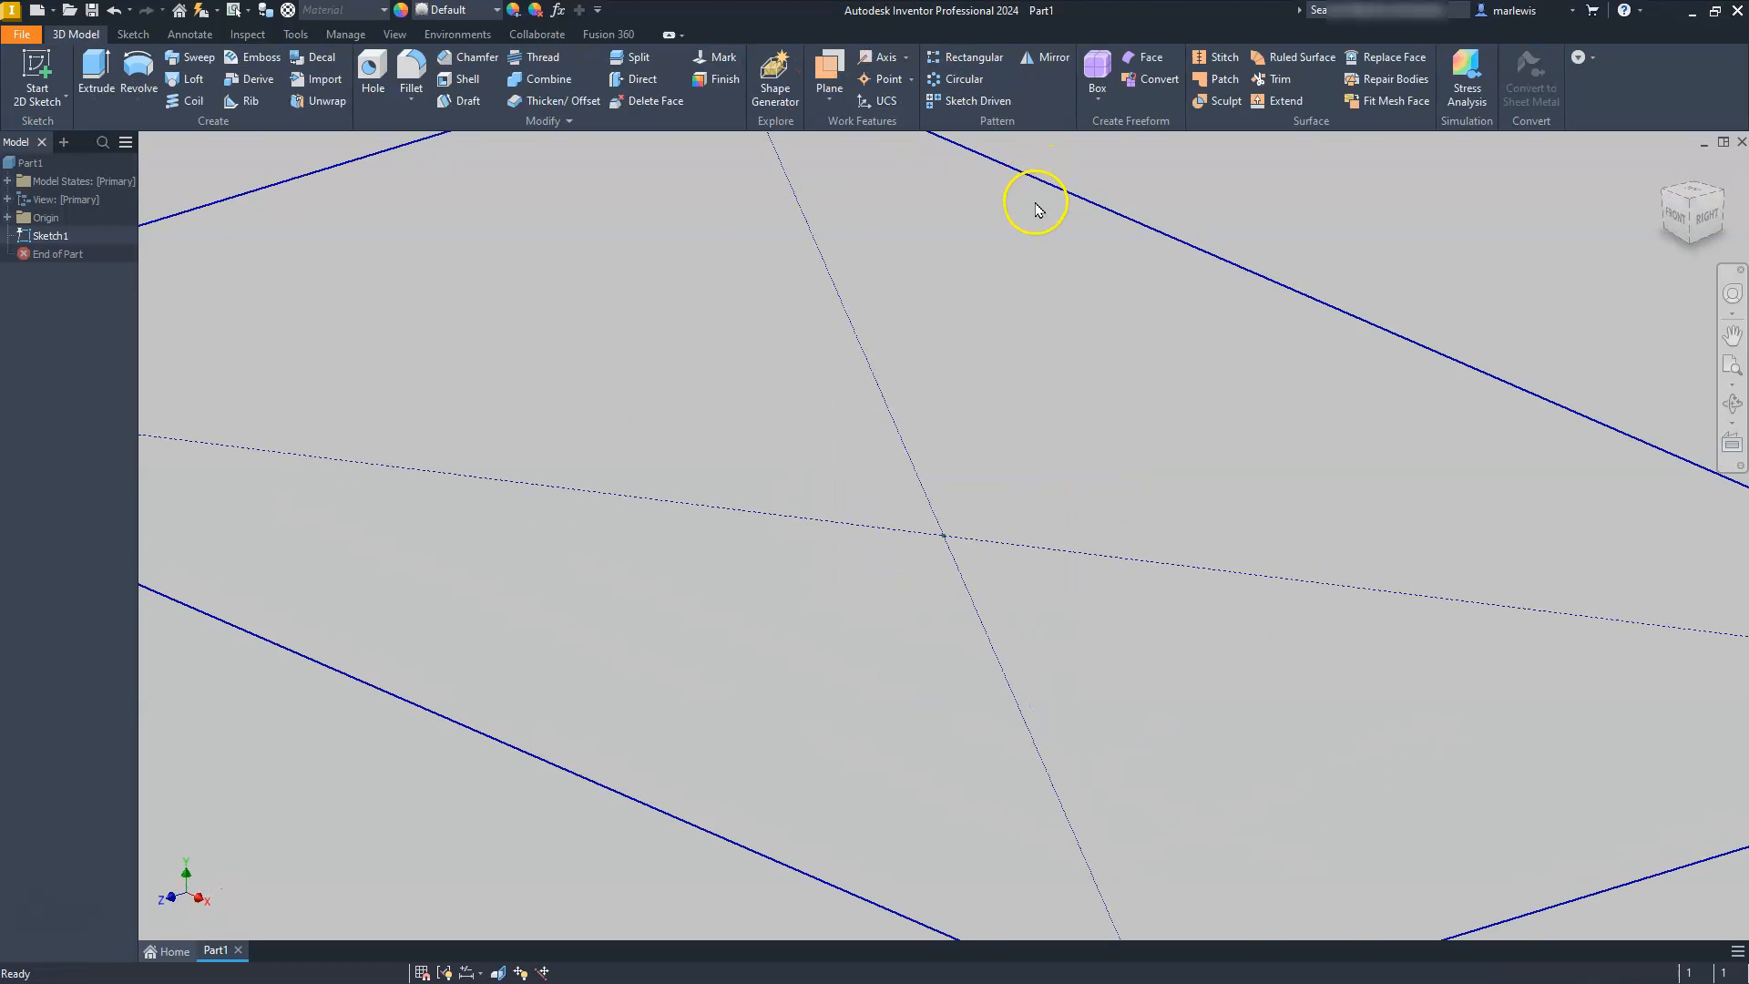
# Step: Extrude the rectangle 20 mm downward from its sketch plane, using the flipped direction
pyautogui.scroll(-6, 1070, 453)
pyautogui.moveTo(1081, 459); pyautogui.dragTo(964, 514, button='middle')
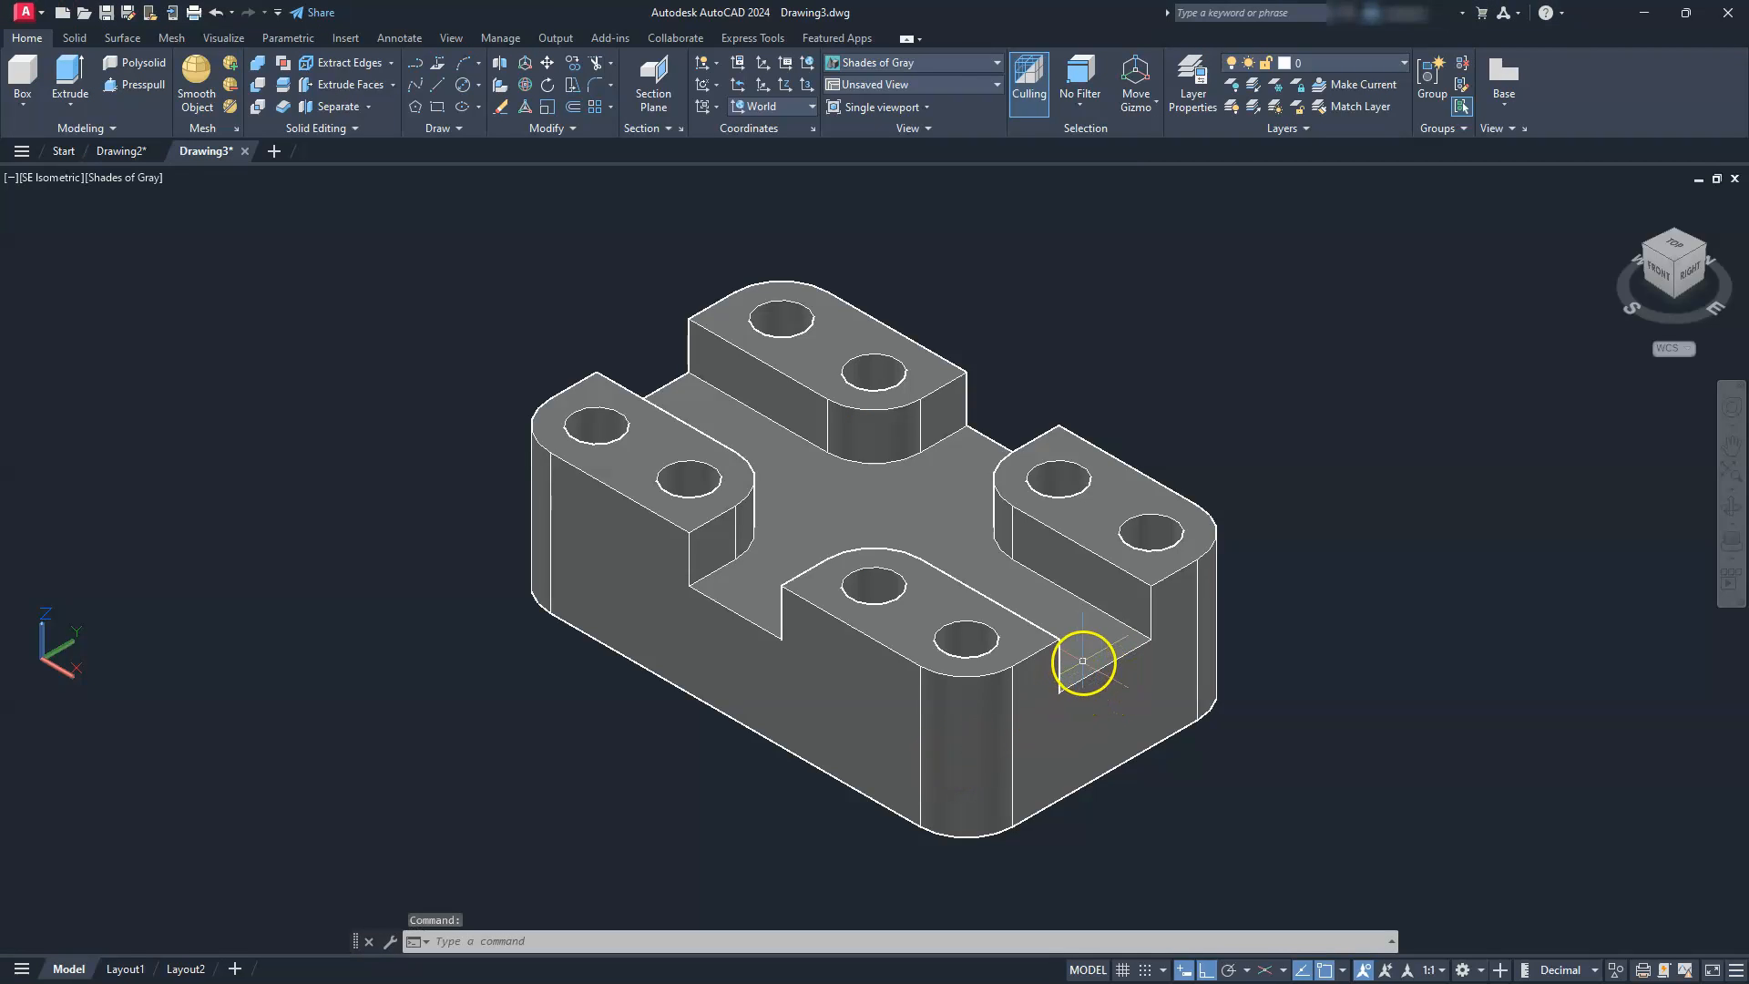
pyautogui.click(118, 969)
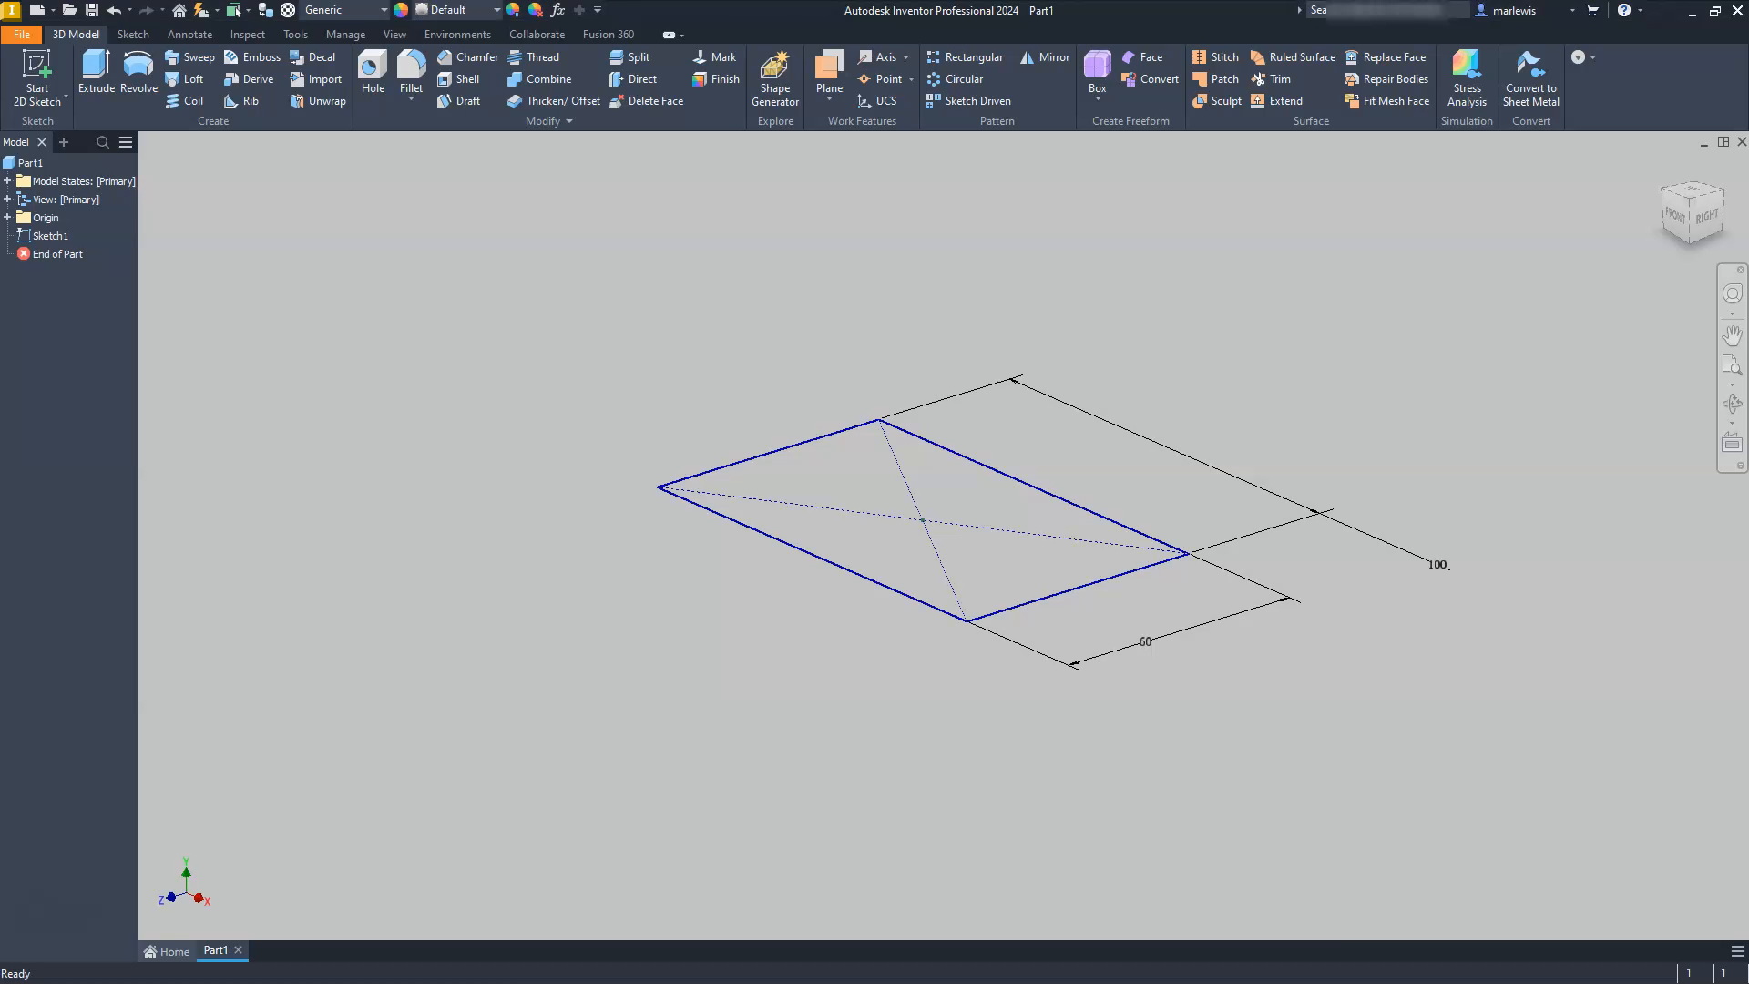
pyautogui.click(1137, 800)
pyautogui.click(96, 73)
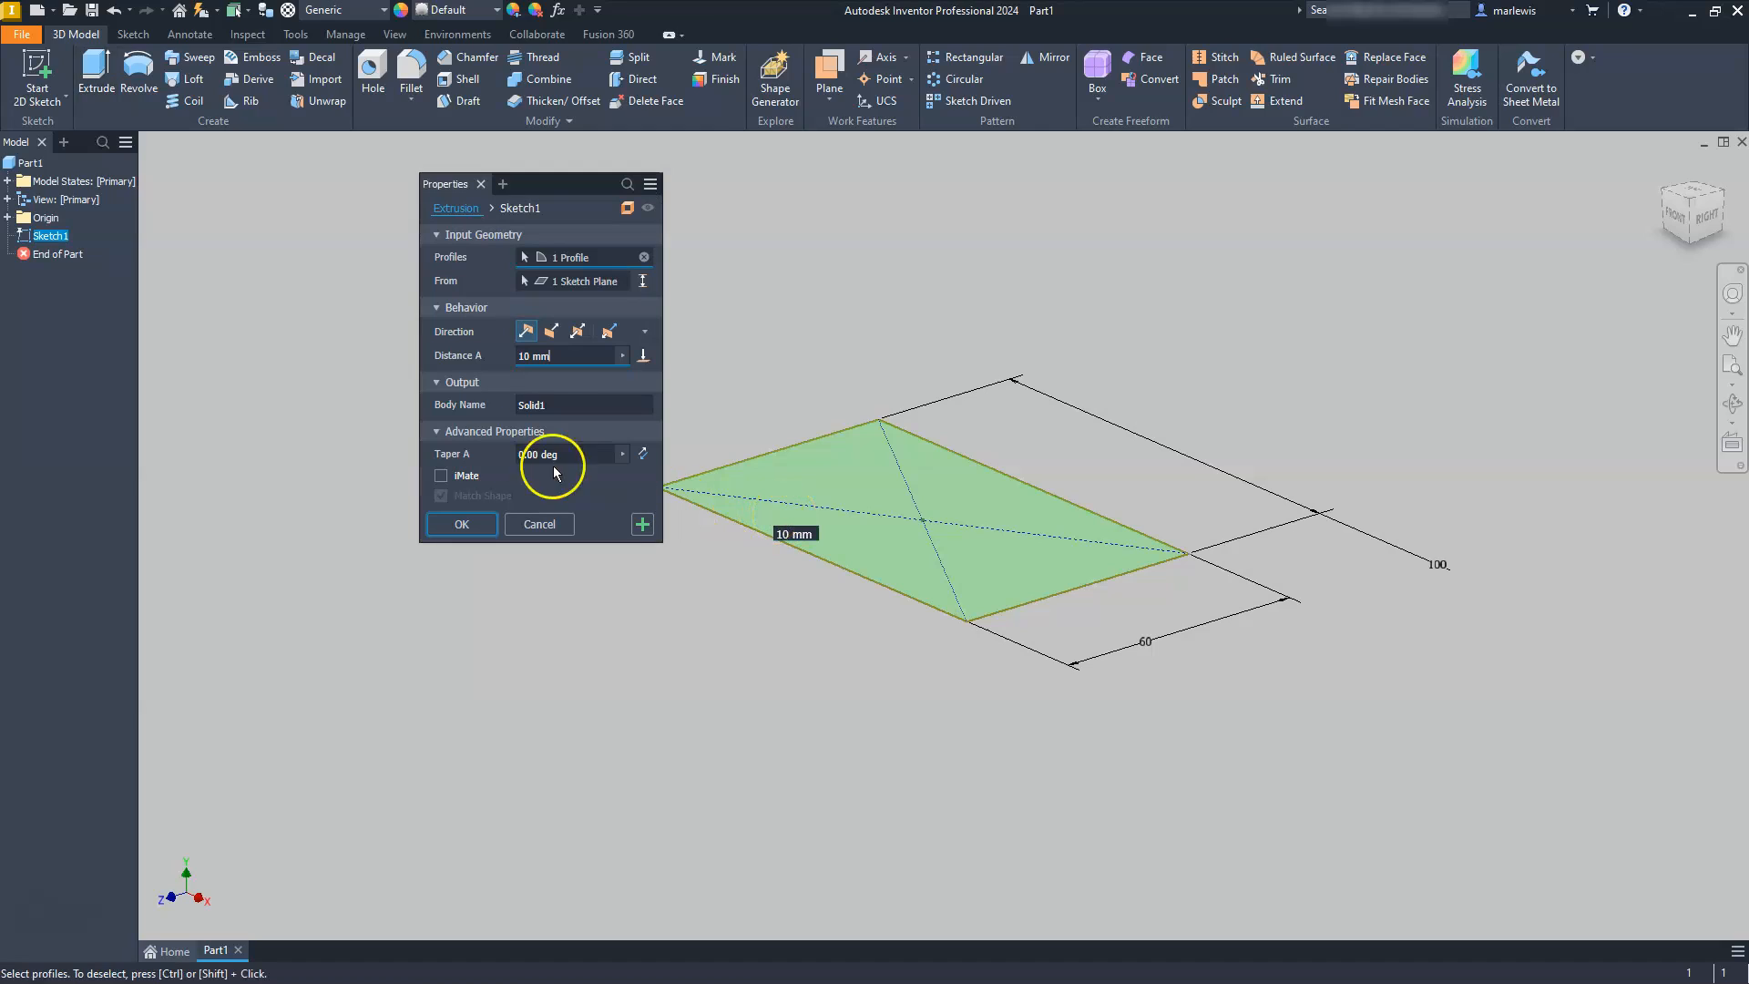
pyautogui.click(521, 355)
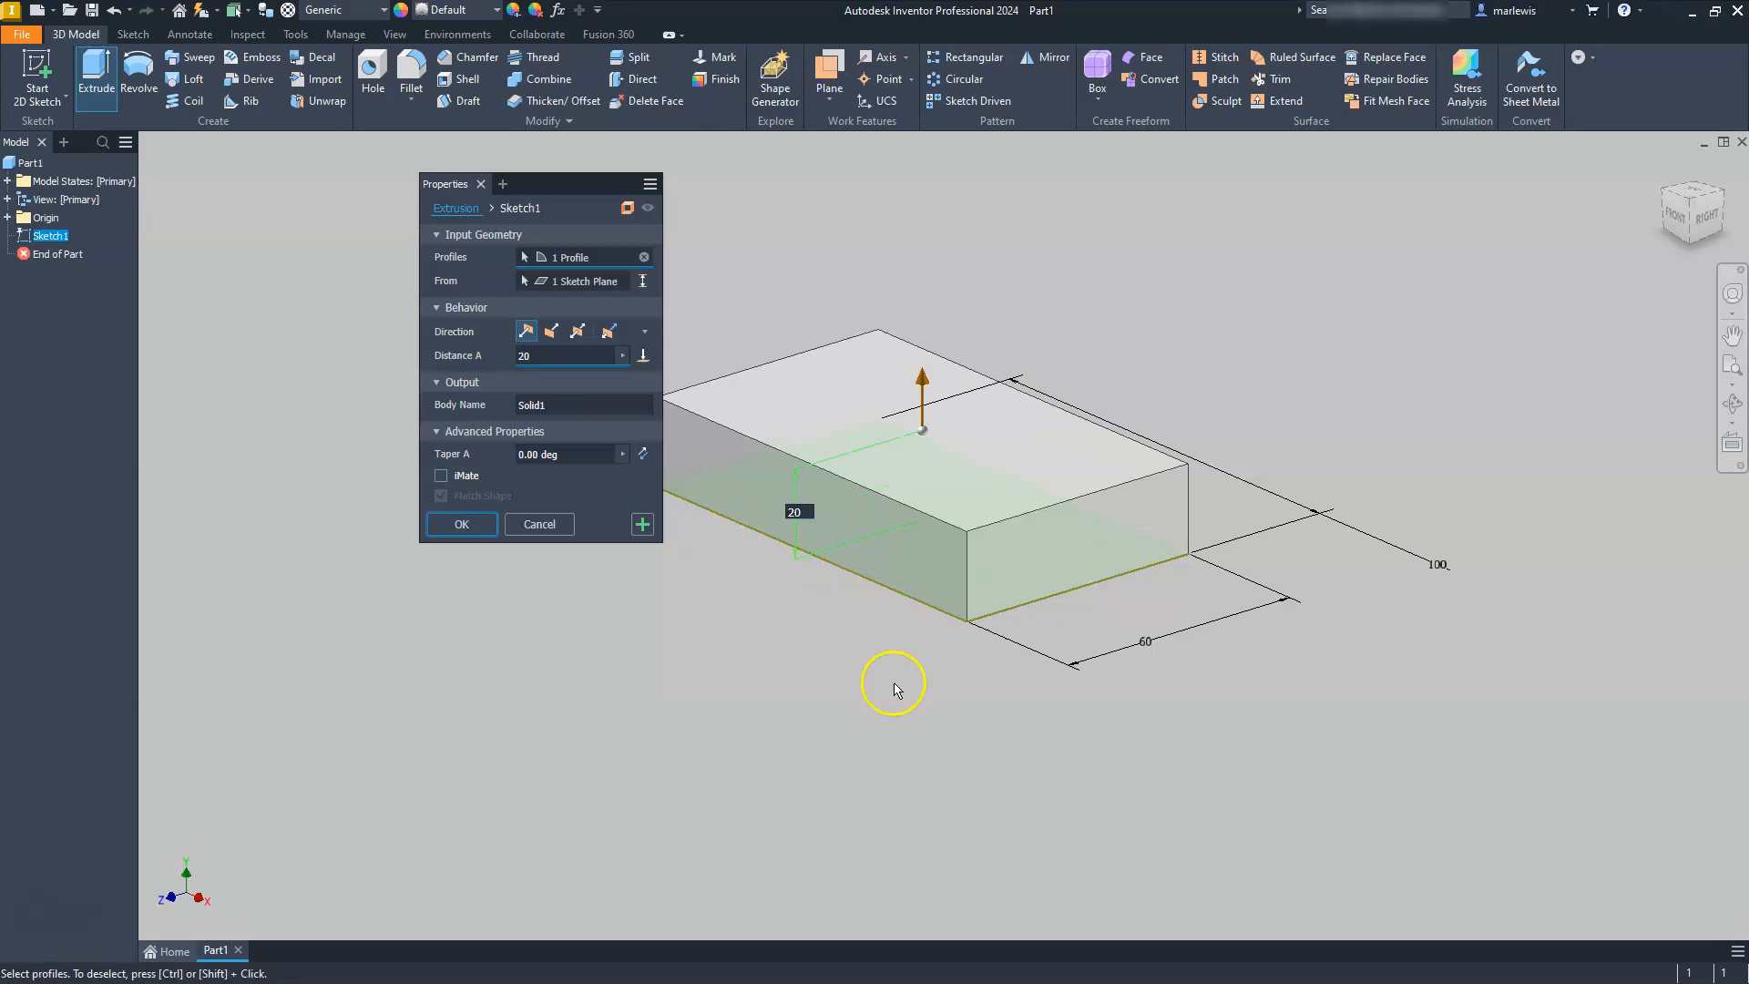
pyautogui.click(549, 335)
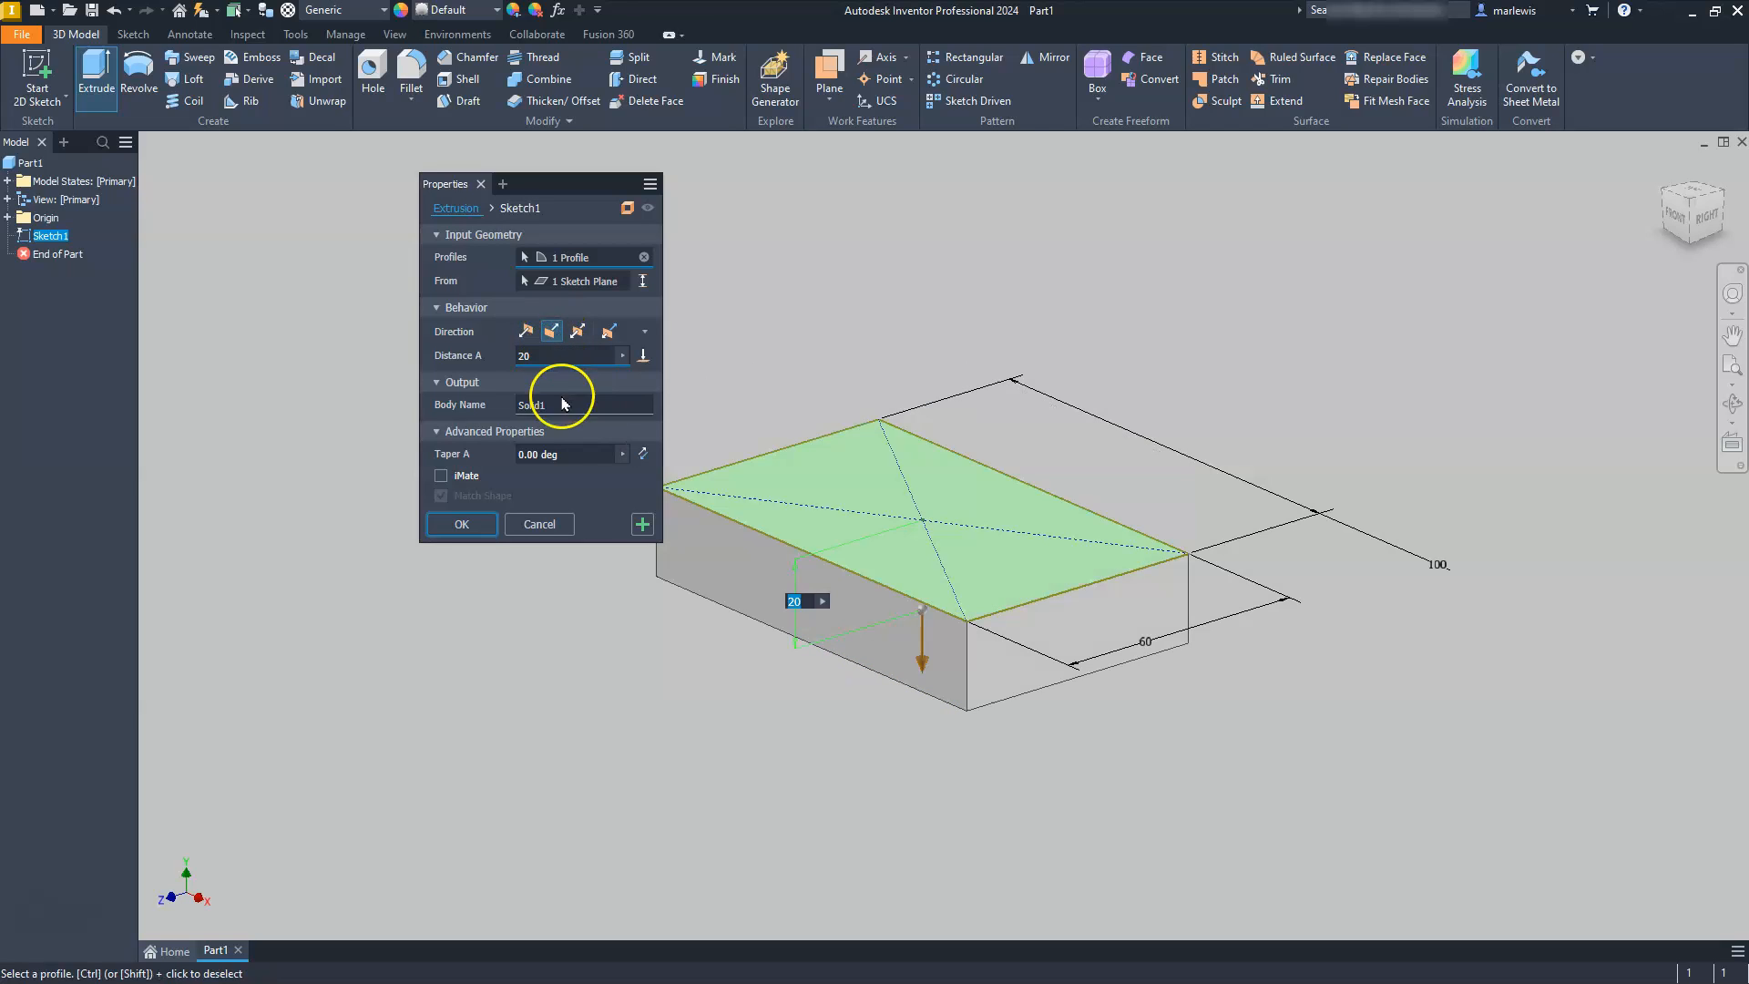
pyautogui.click(462, 525)
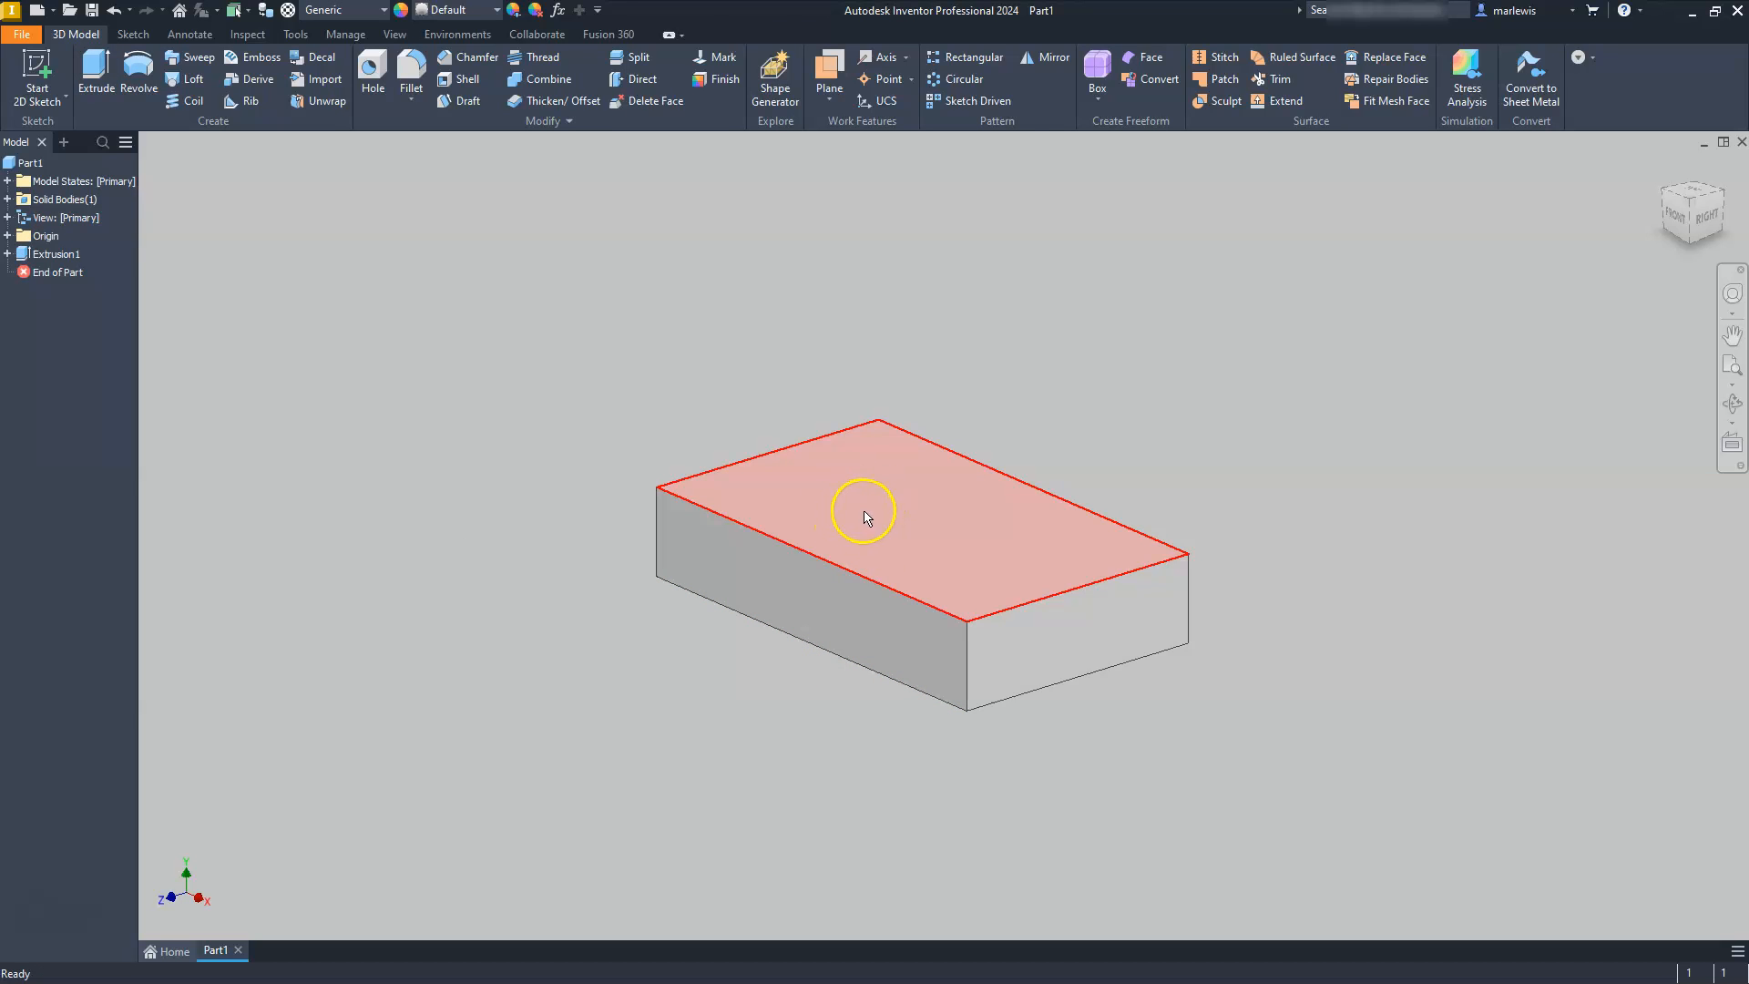
# Step: Start a new 2D sketch on the block's top face
pyautogui.click(956, 515)
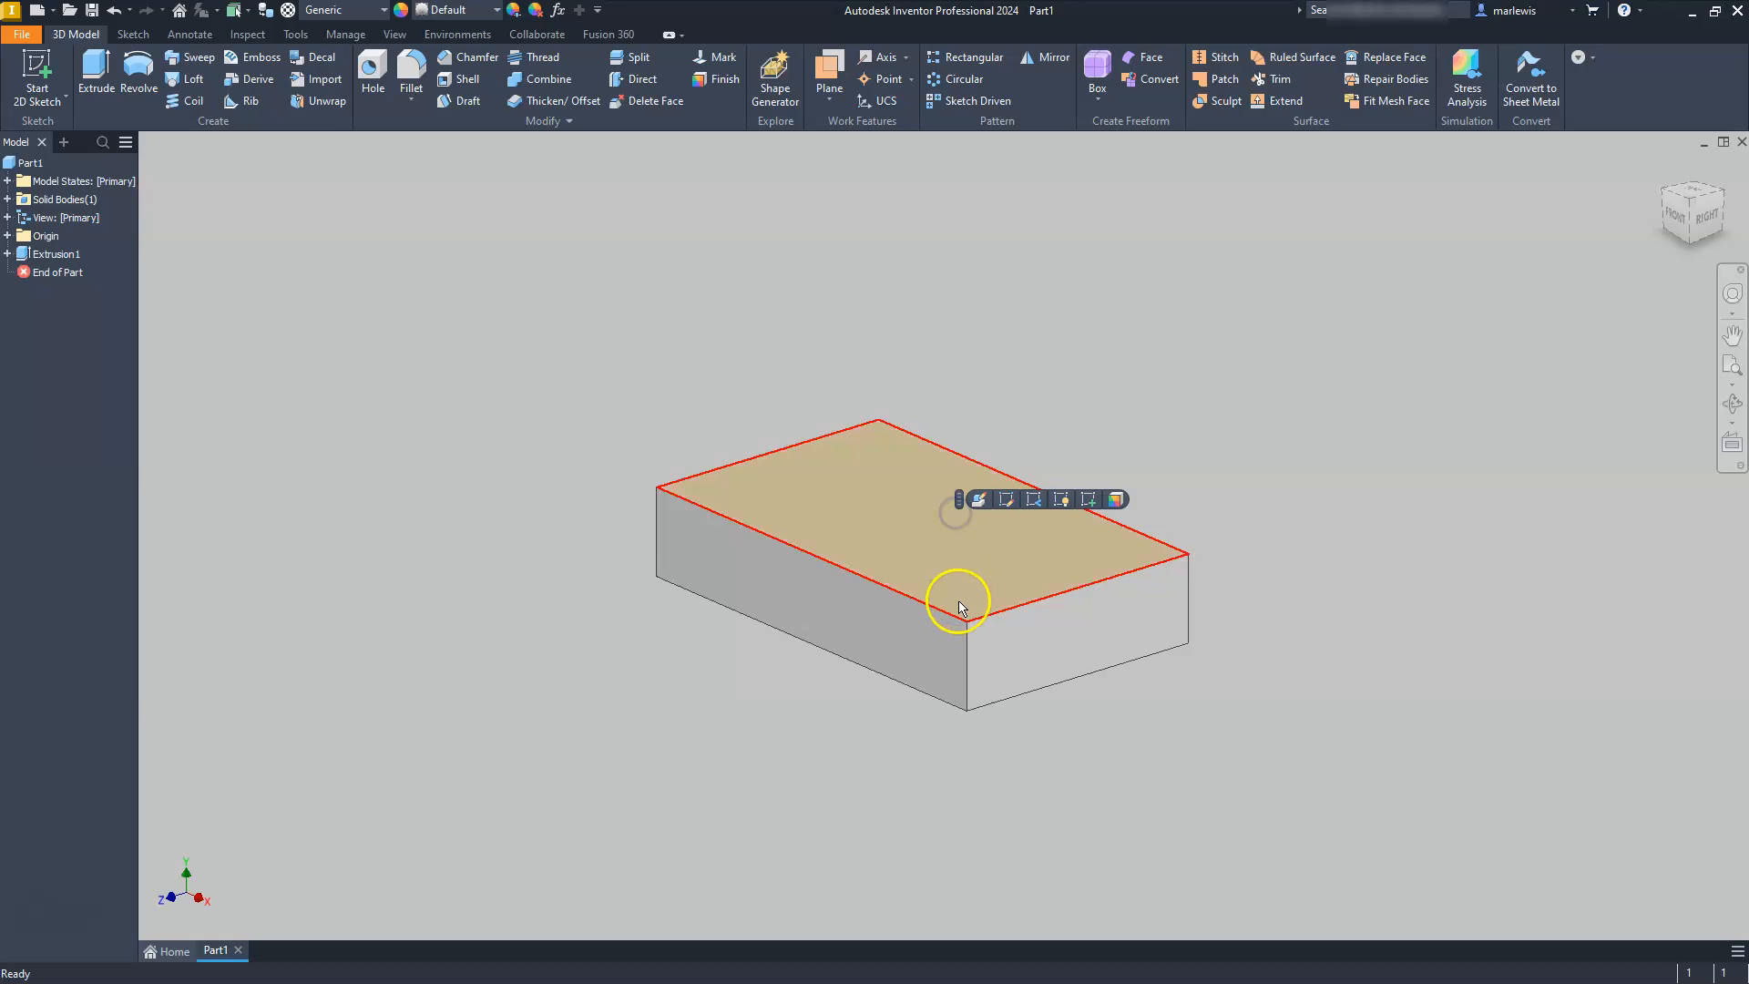
pyautogui.click(1089, 500)
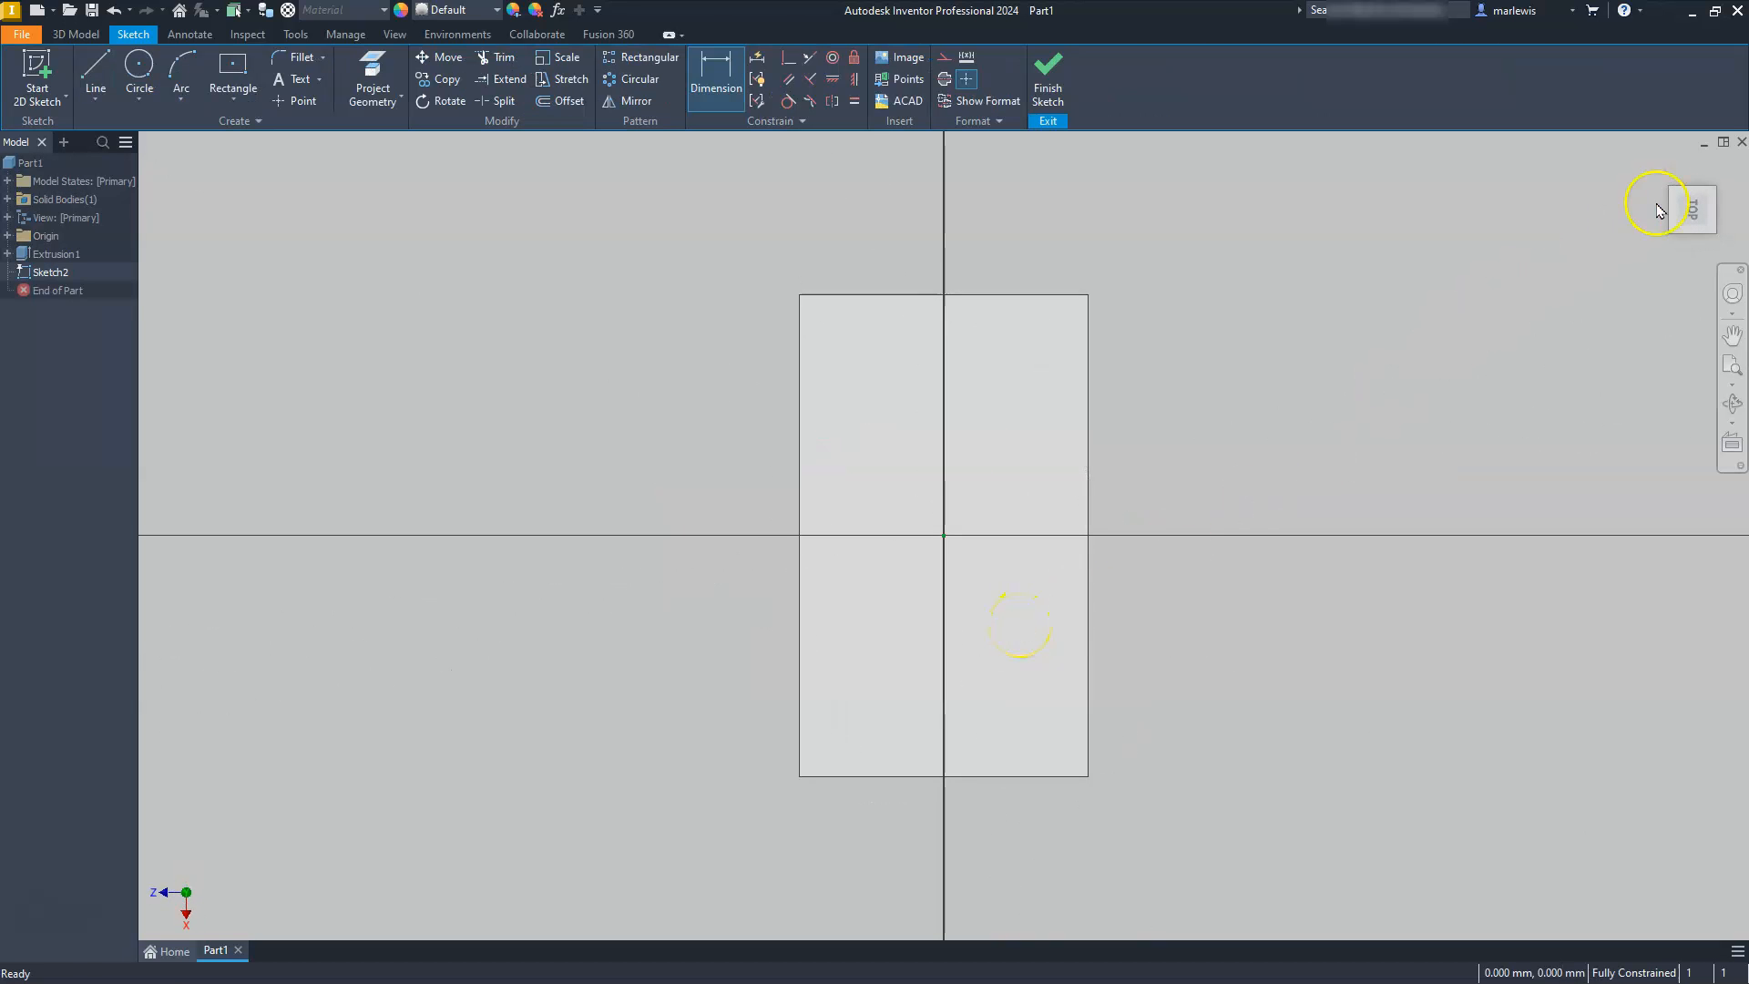
pyautogui.click(1721, 175)
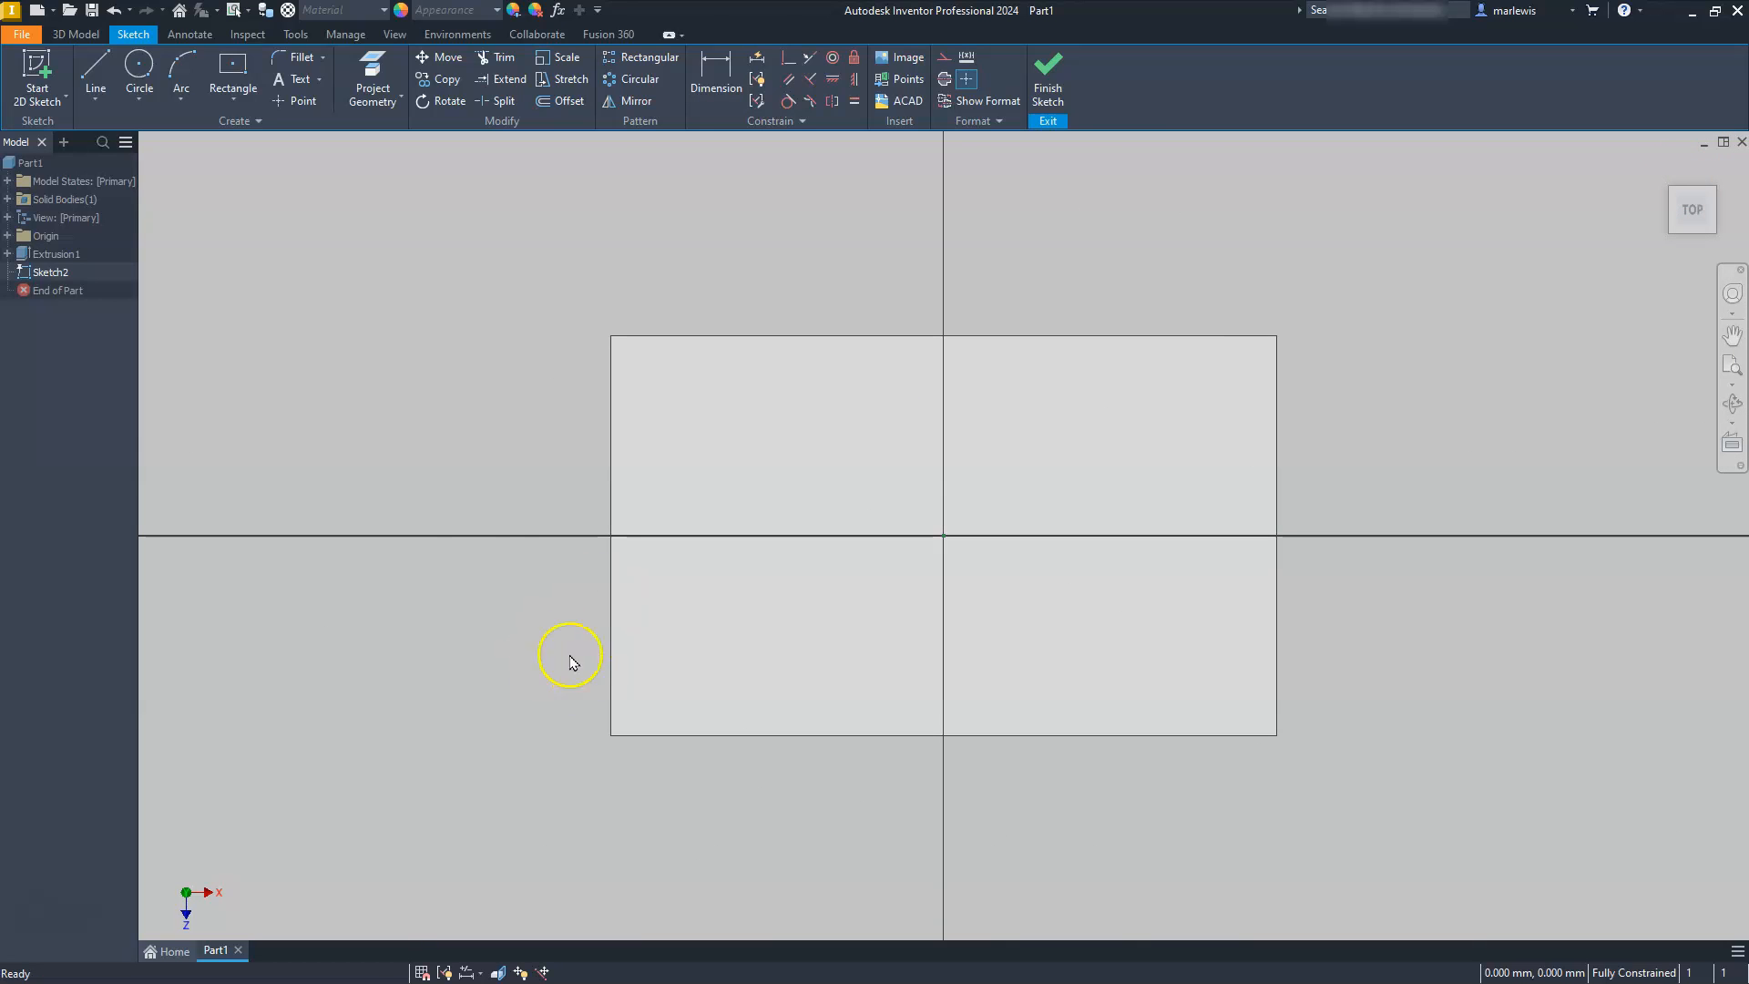
pyautogui.click(233, 64)
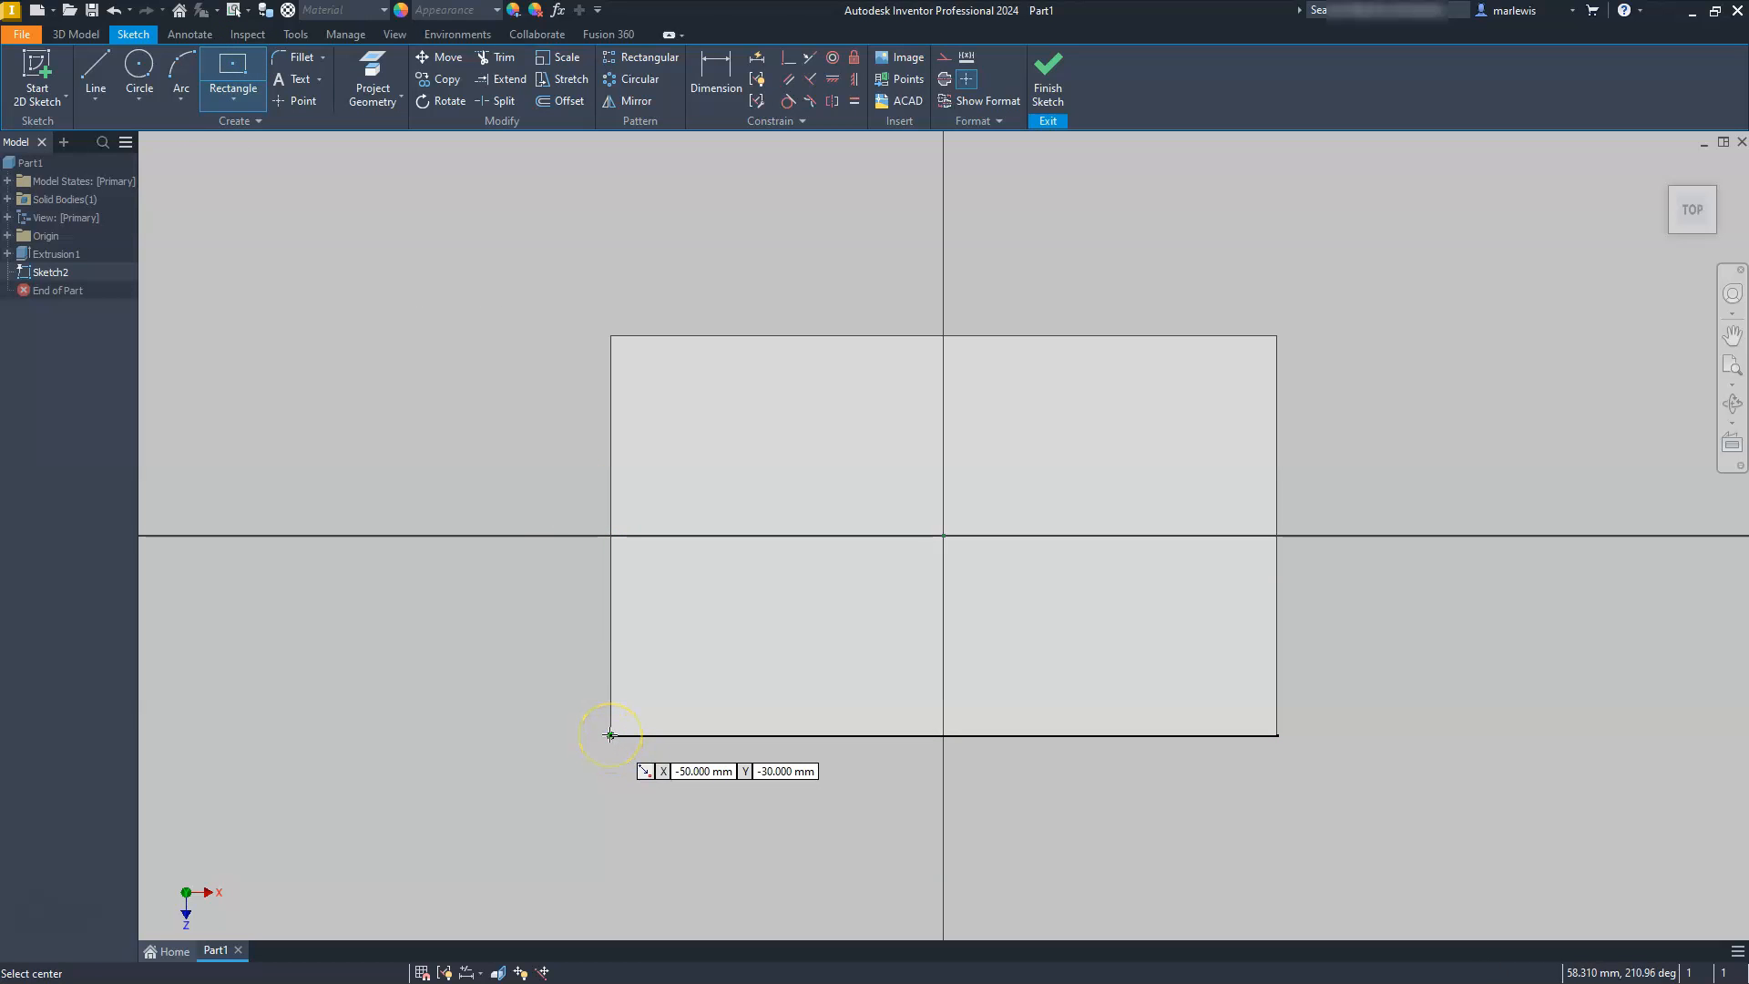
pyautogui.click(610, 734)
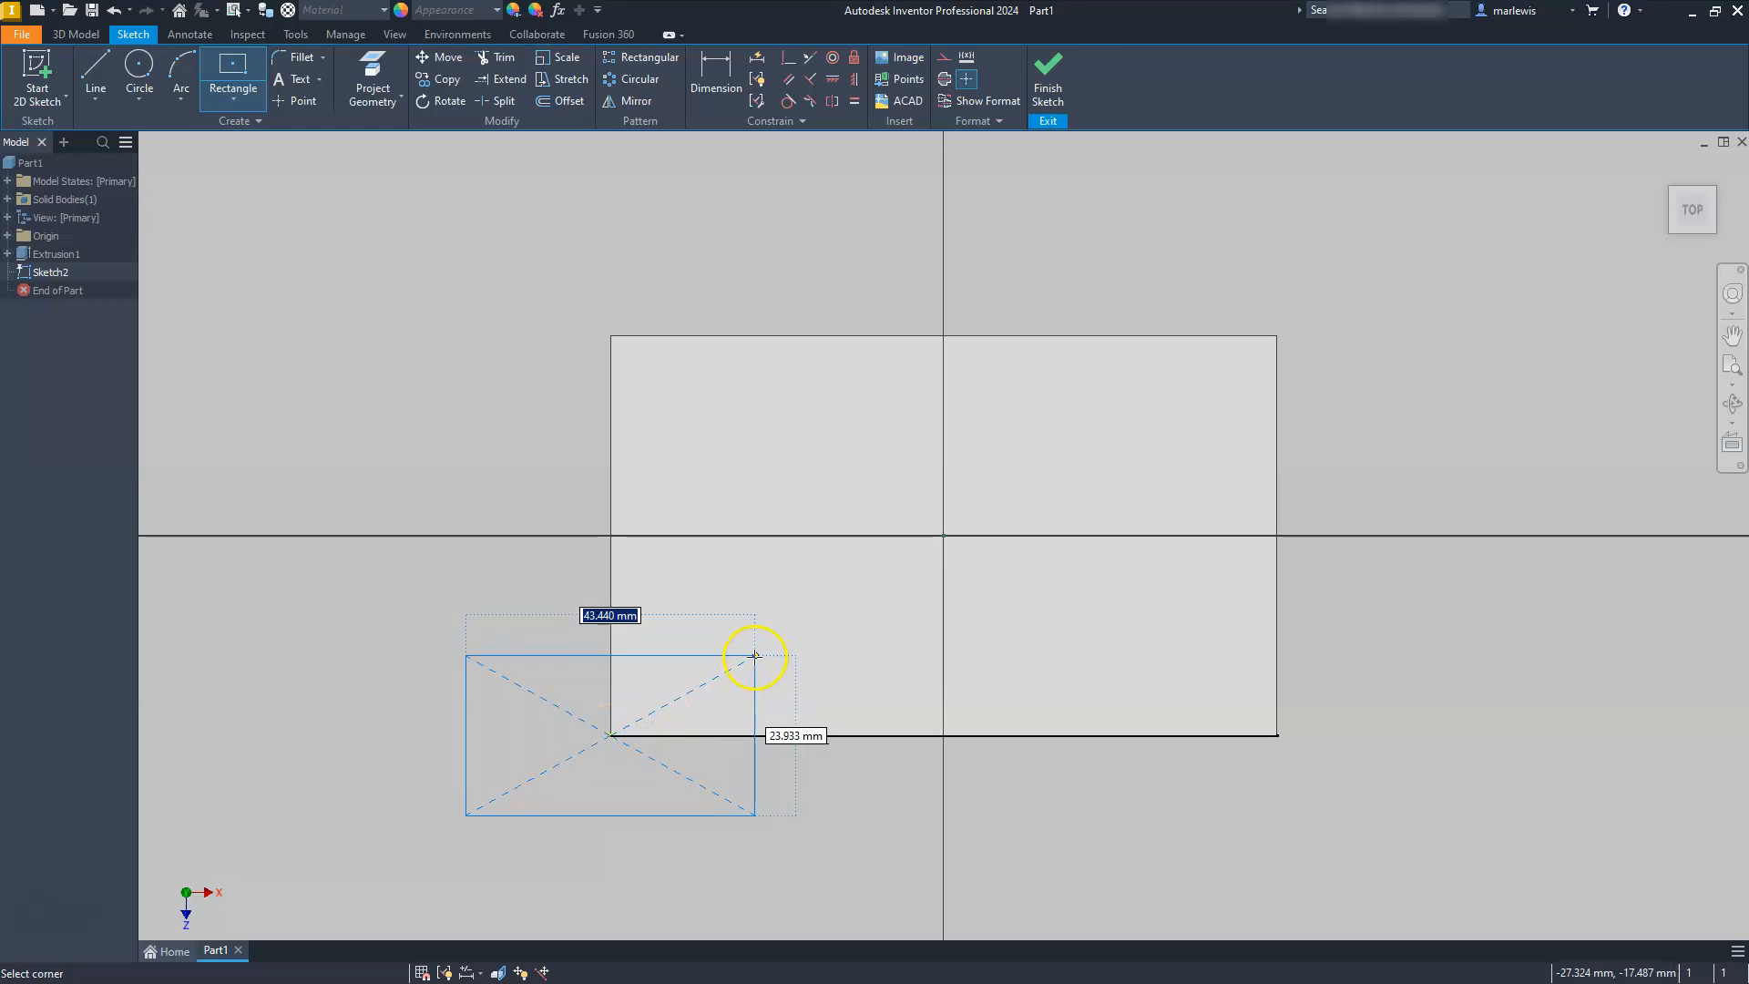
pyautogui.press('Escape')
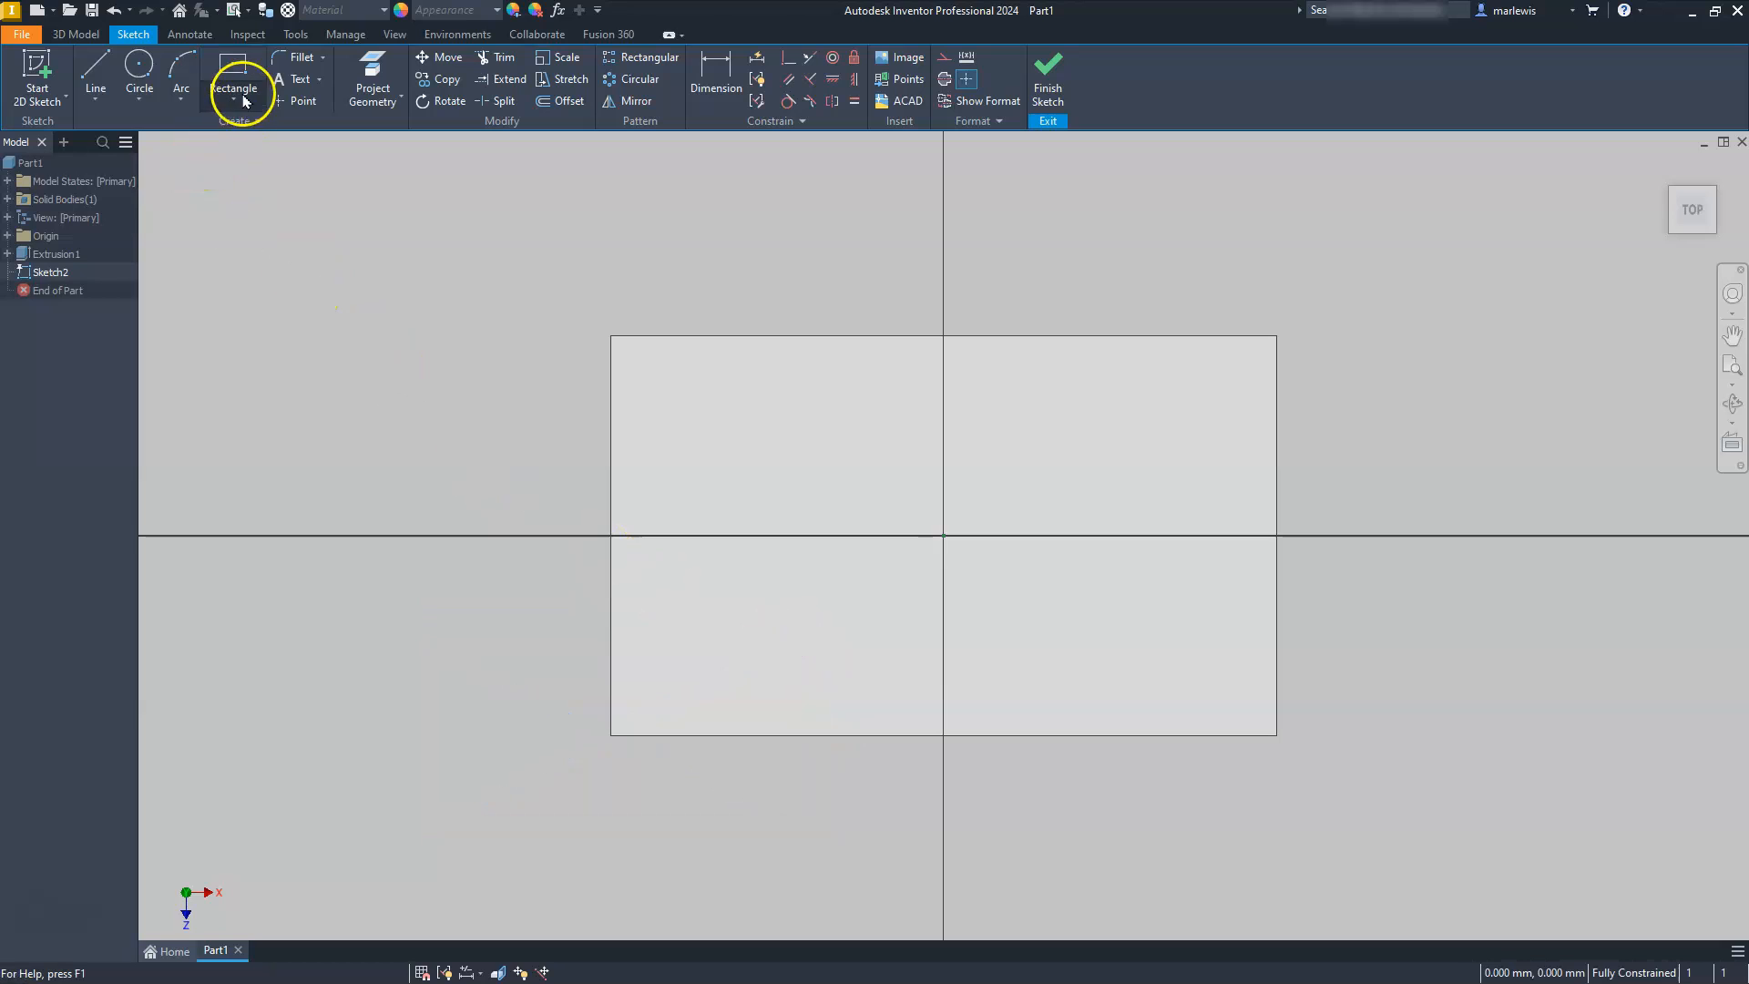
# Step: Draw a two-point rectangle about 32 by 19 mm starting from the lower-left corner of the block's top face
pyautogui.click(244, 97)
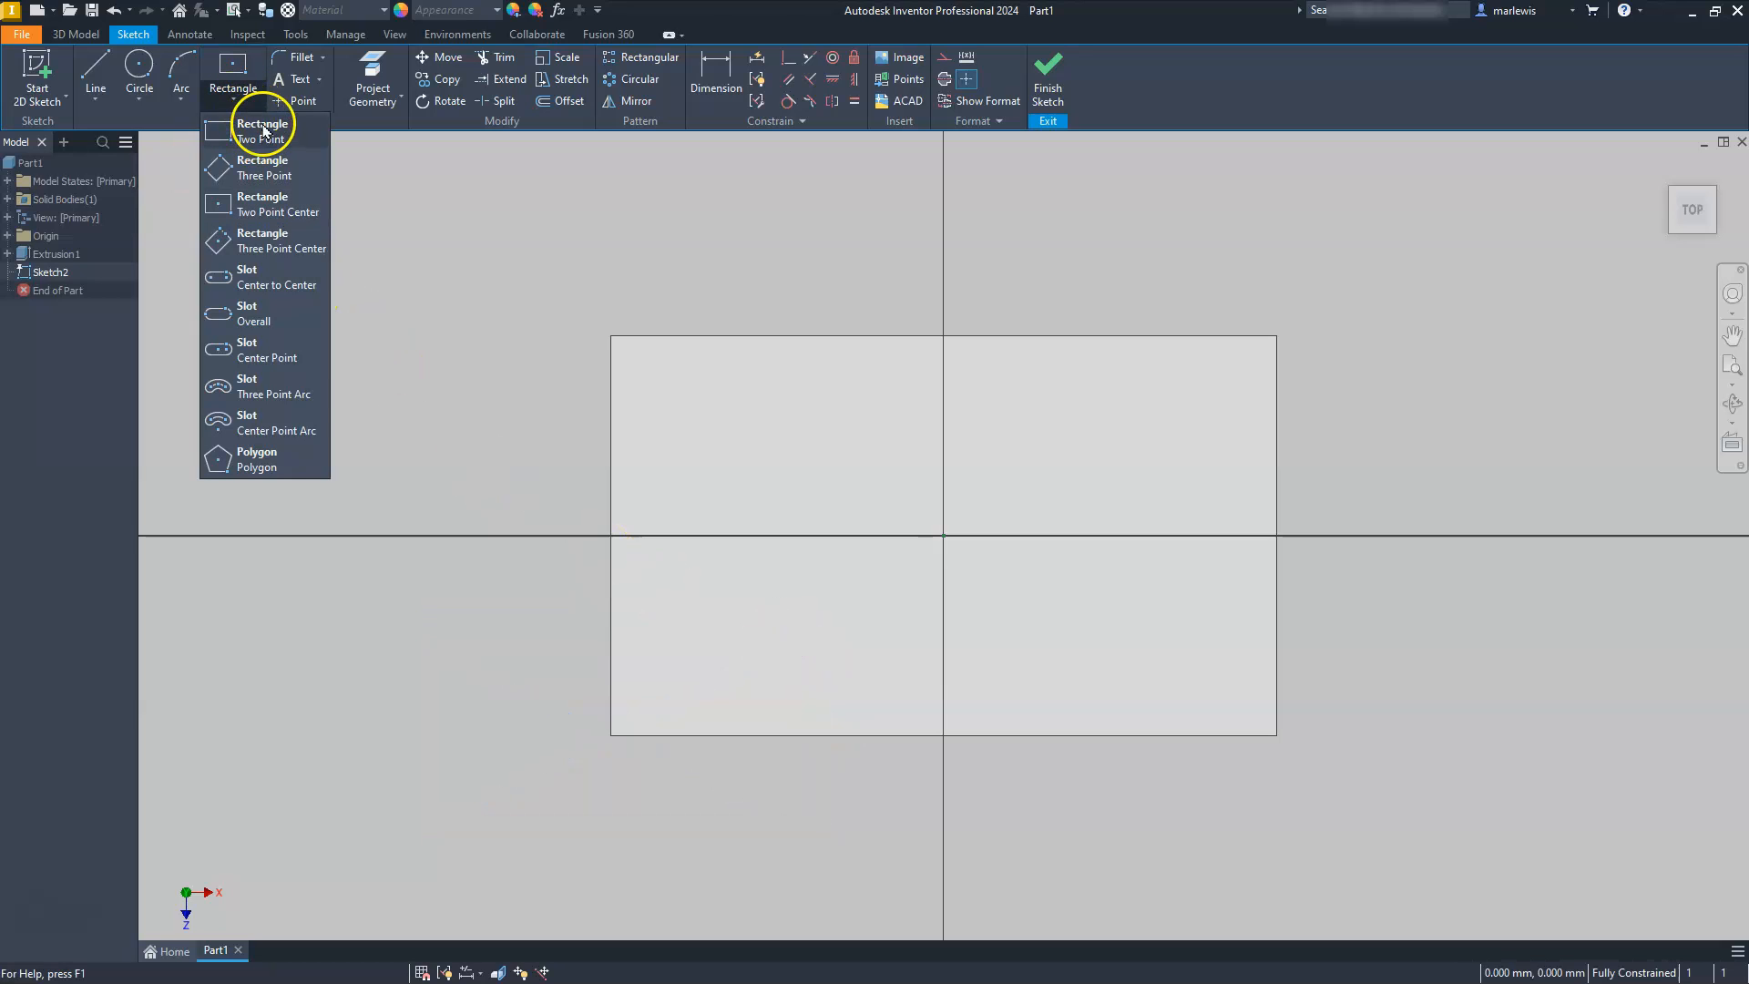
pyautogui.click(263, 131)
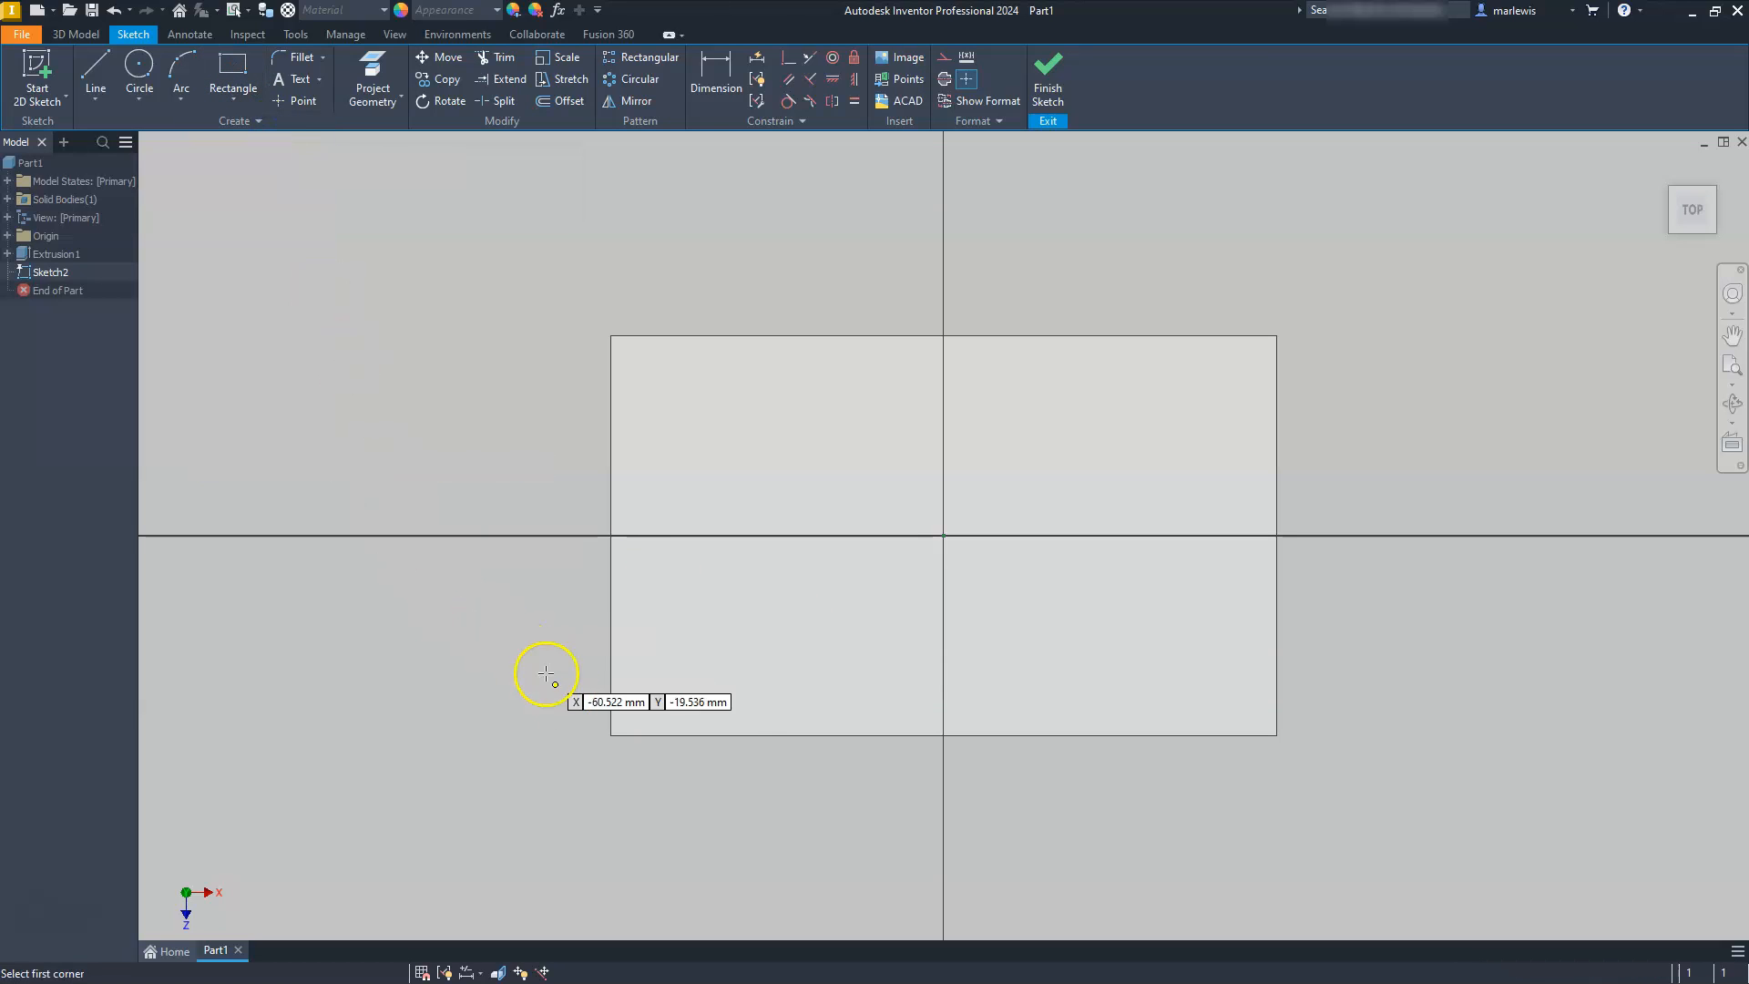
pyautogui.click(610, 736)
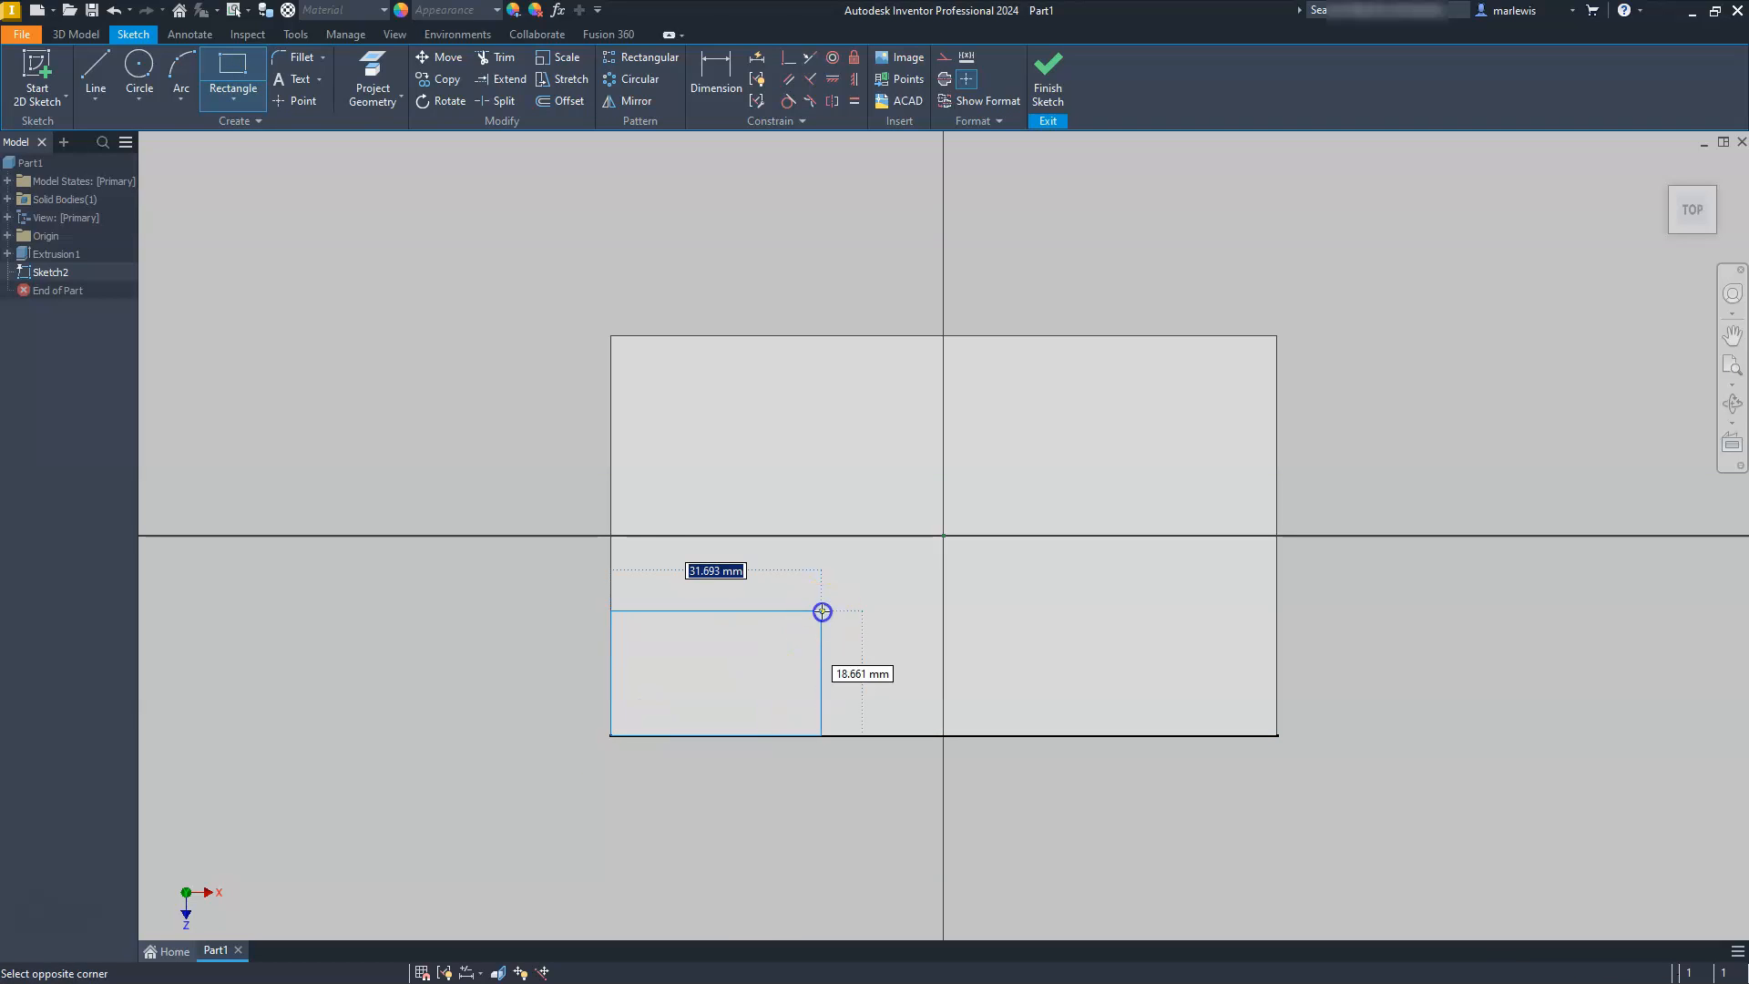
pyautogui.click(821, 611)
pyautogui.press('Escape')
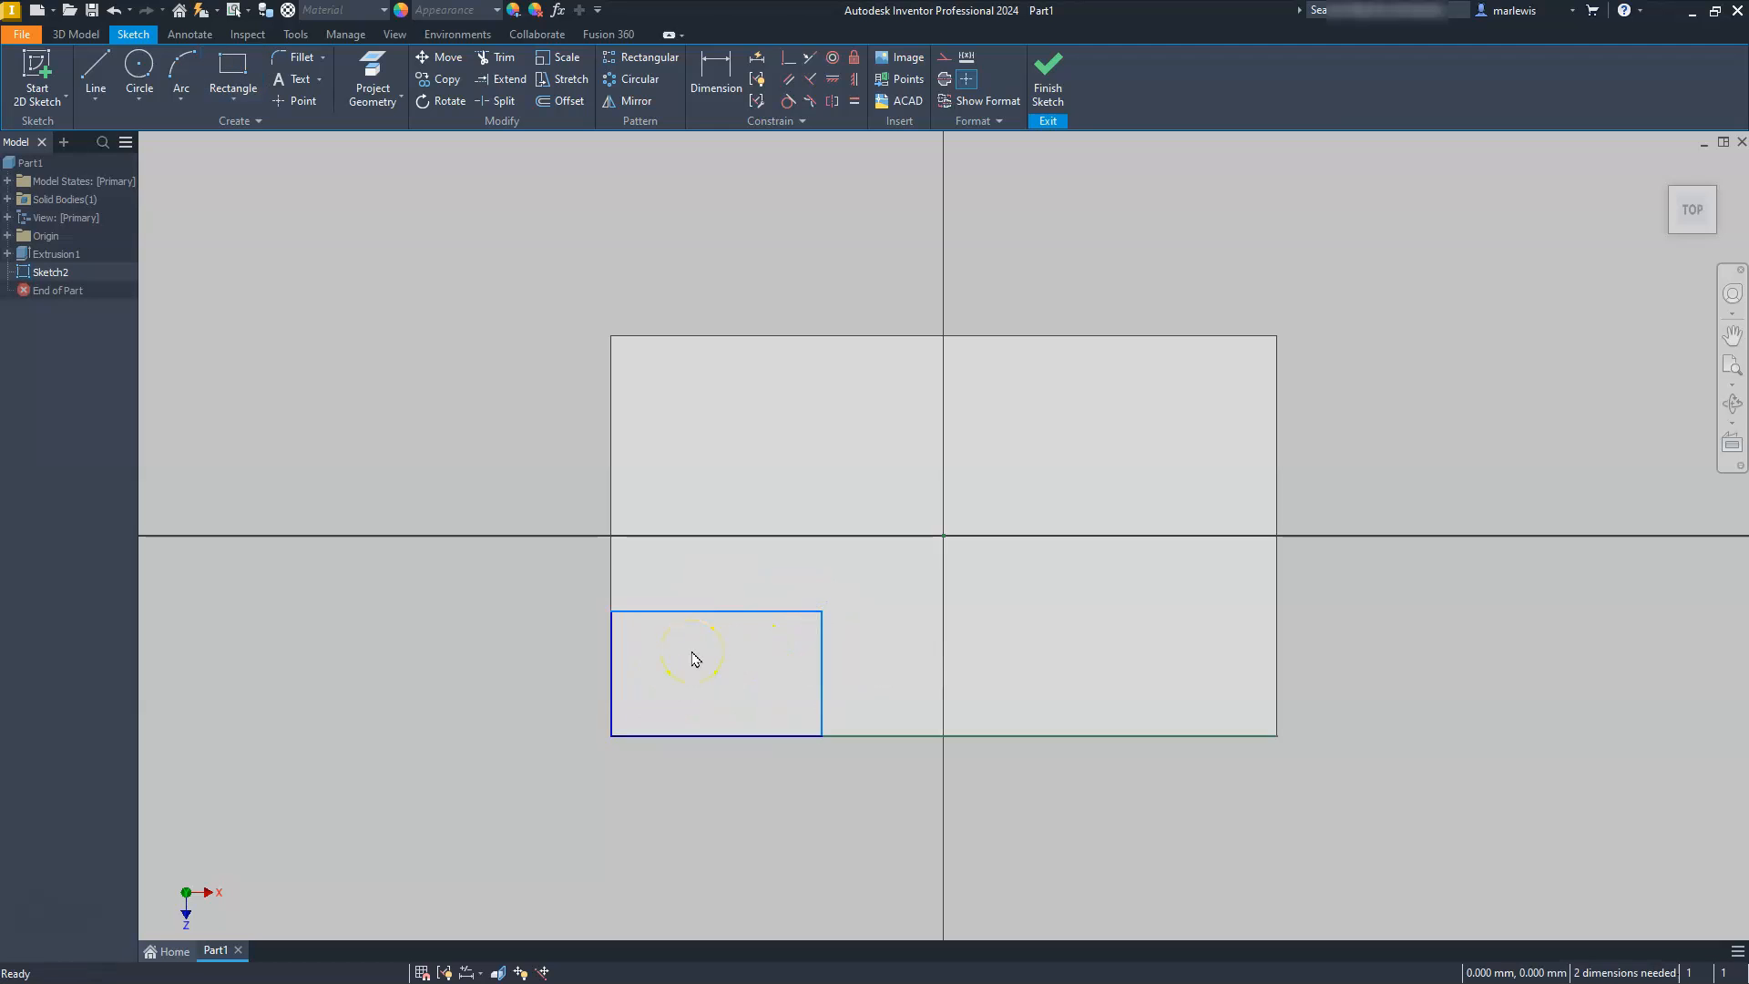
# Step: Dimension the corner rectangle's upper horizontal edge to 40 mm
pyautogui.click(716, 78)
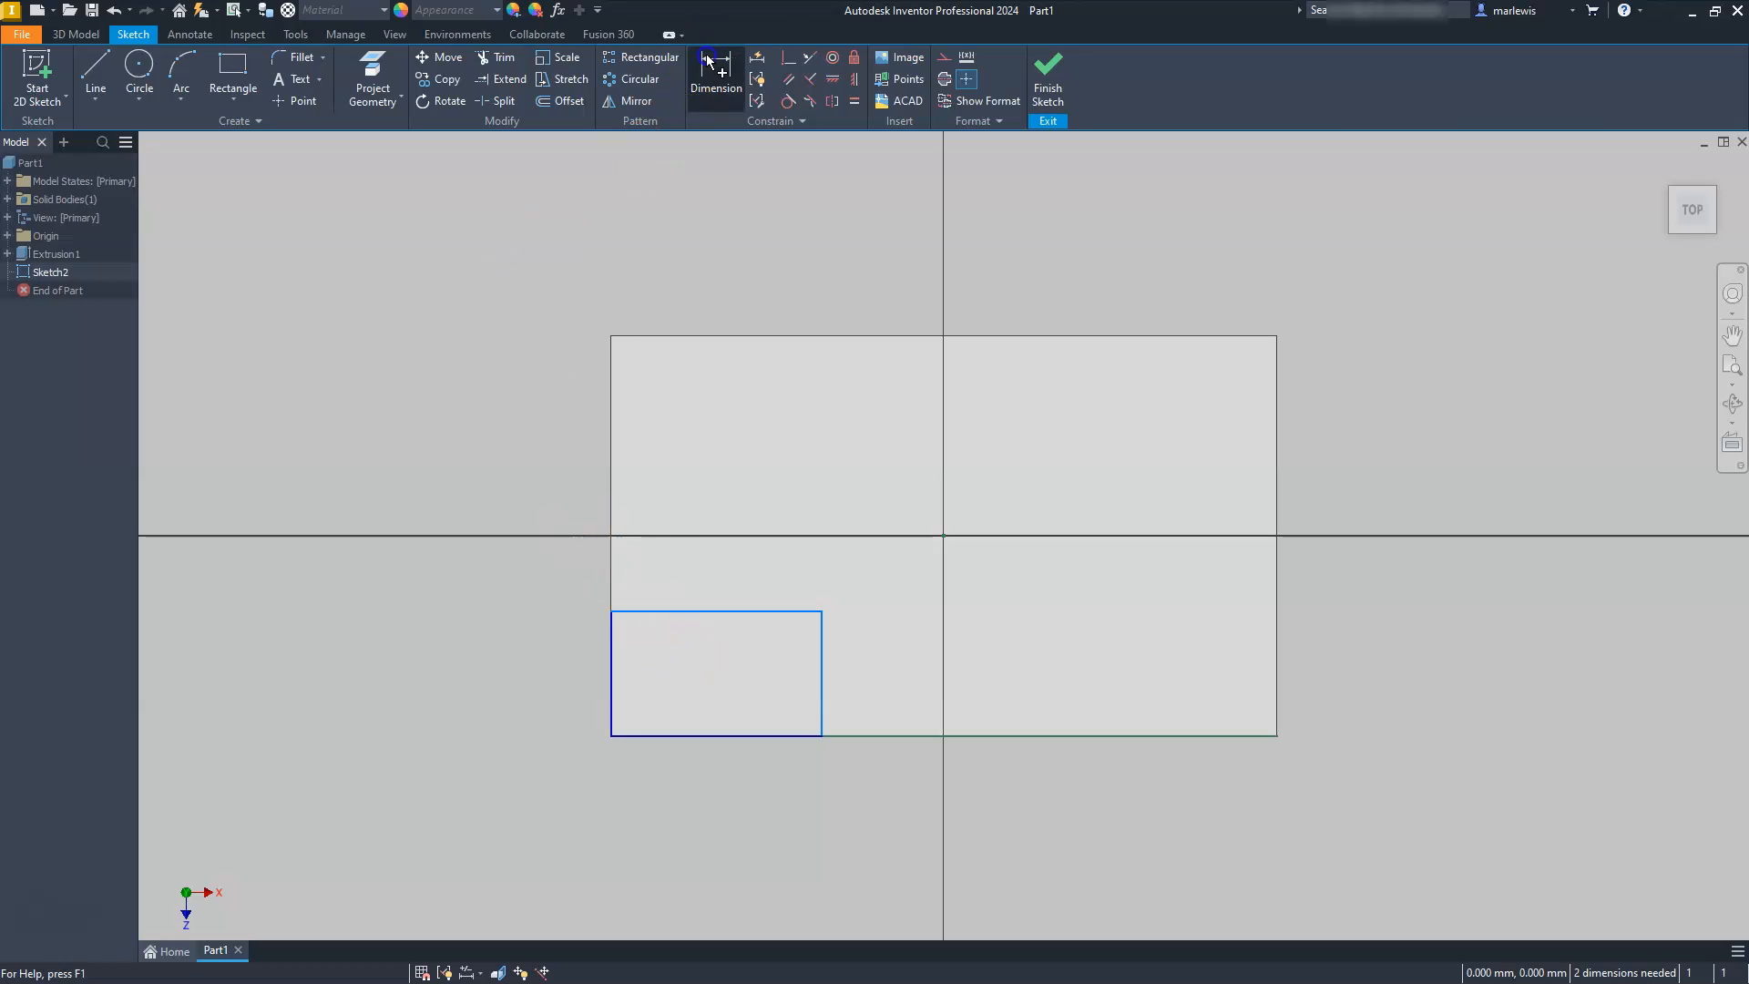
pyautogui.click(742, 611)
pyautogui.click(729, 570)
pyautogui.write('40')
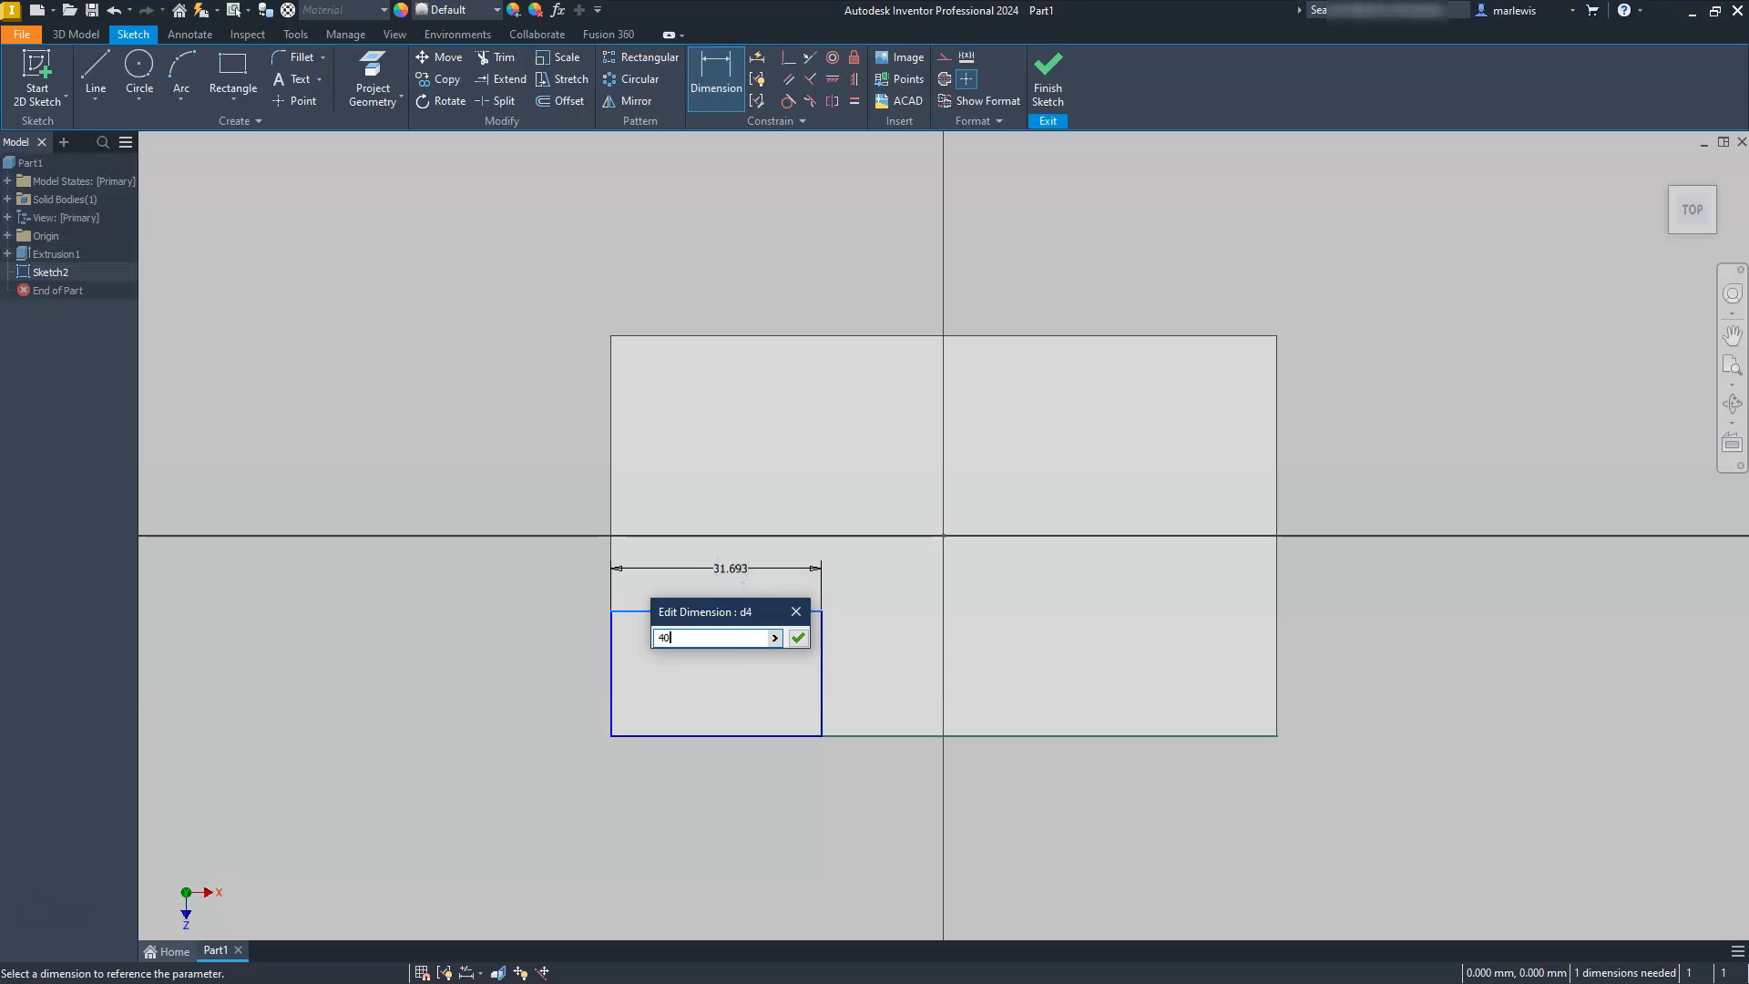
pyautogui.press('Return')
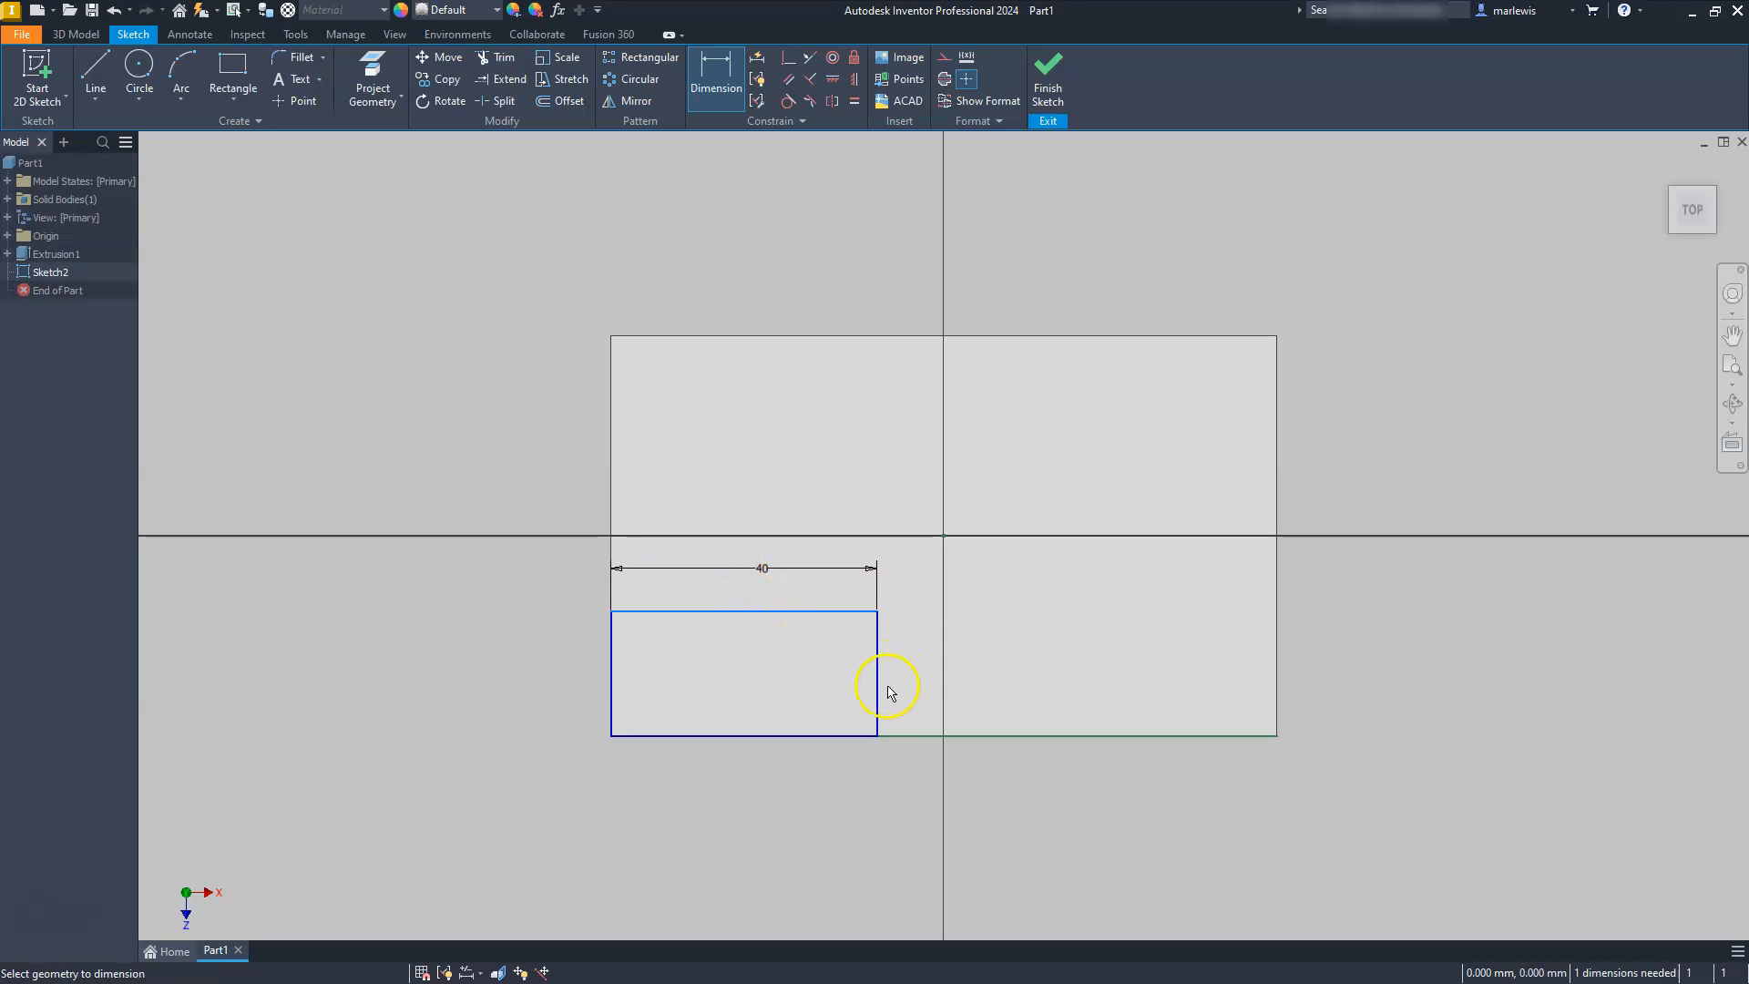
# Step: Dimension the corner rectangle's vertical edge to 20 mm and finish the sketch
pyautogui.click(880, 706)
pyautogui.click(910, 674)
pyautogui.write('20')
pyautogui.press('Return')
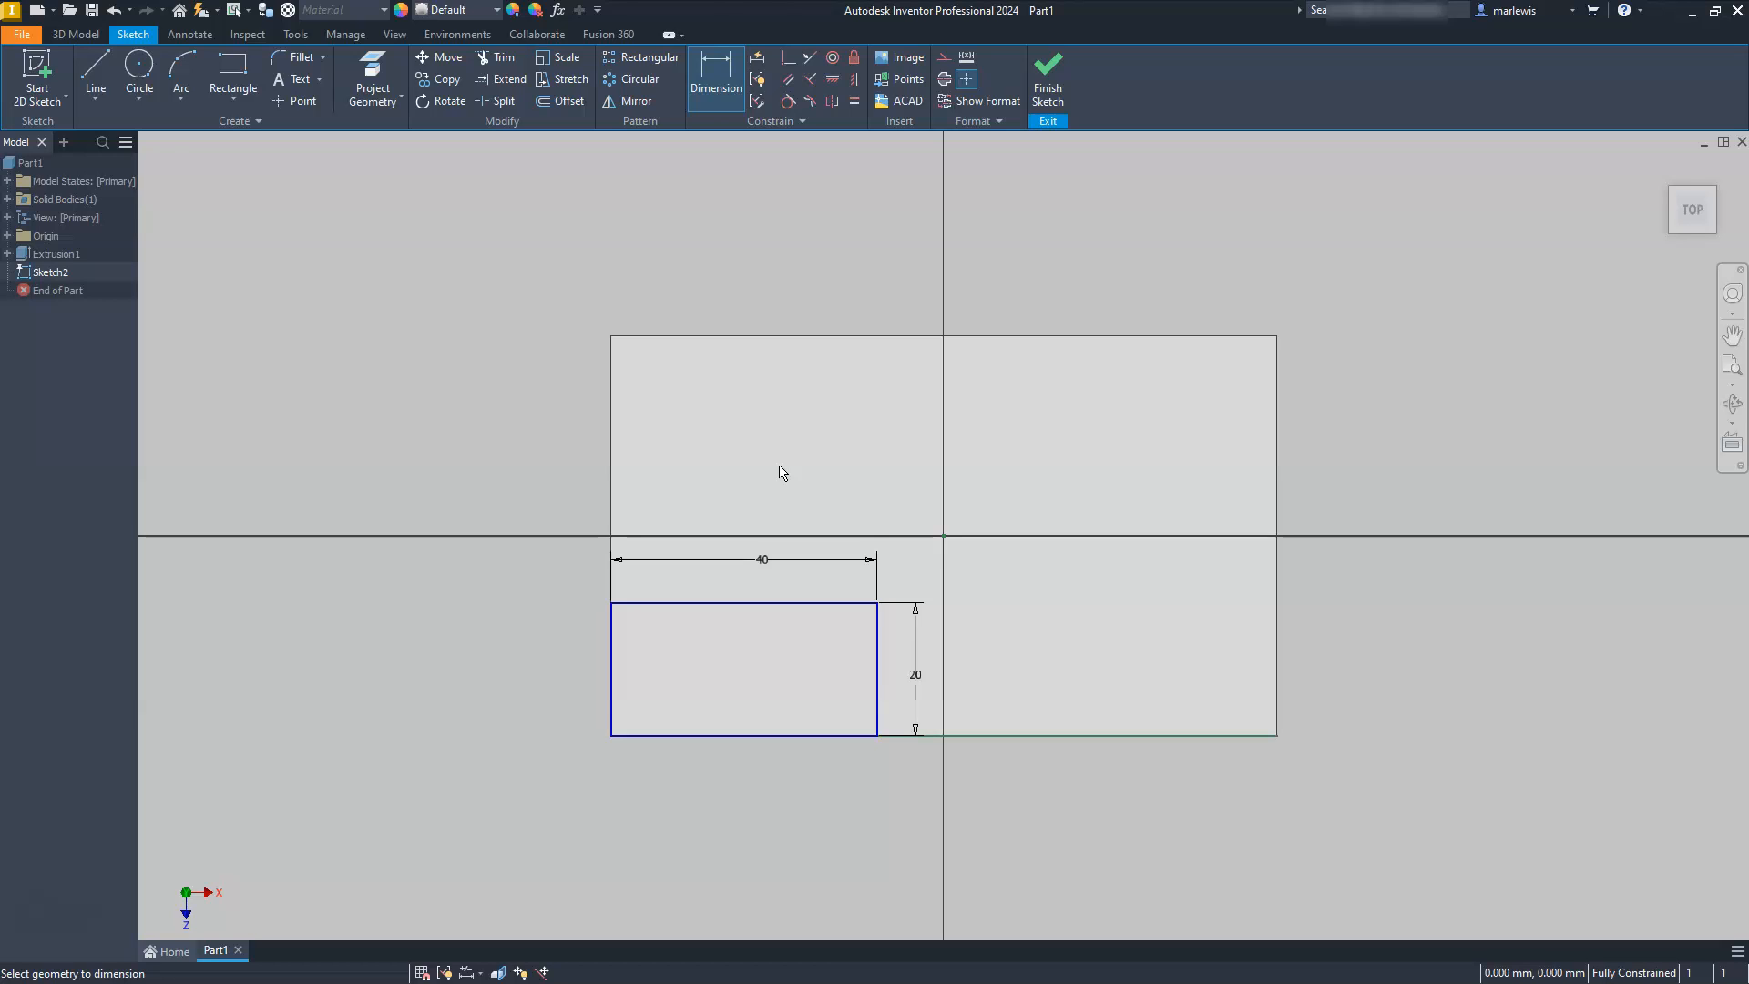
pyautogui.click(1055, 69)
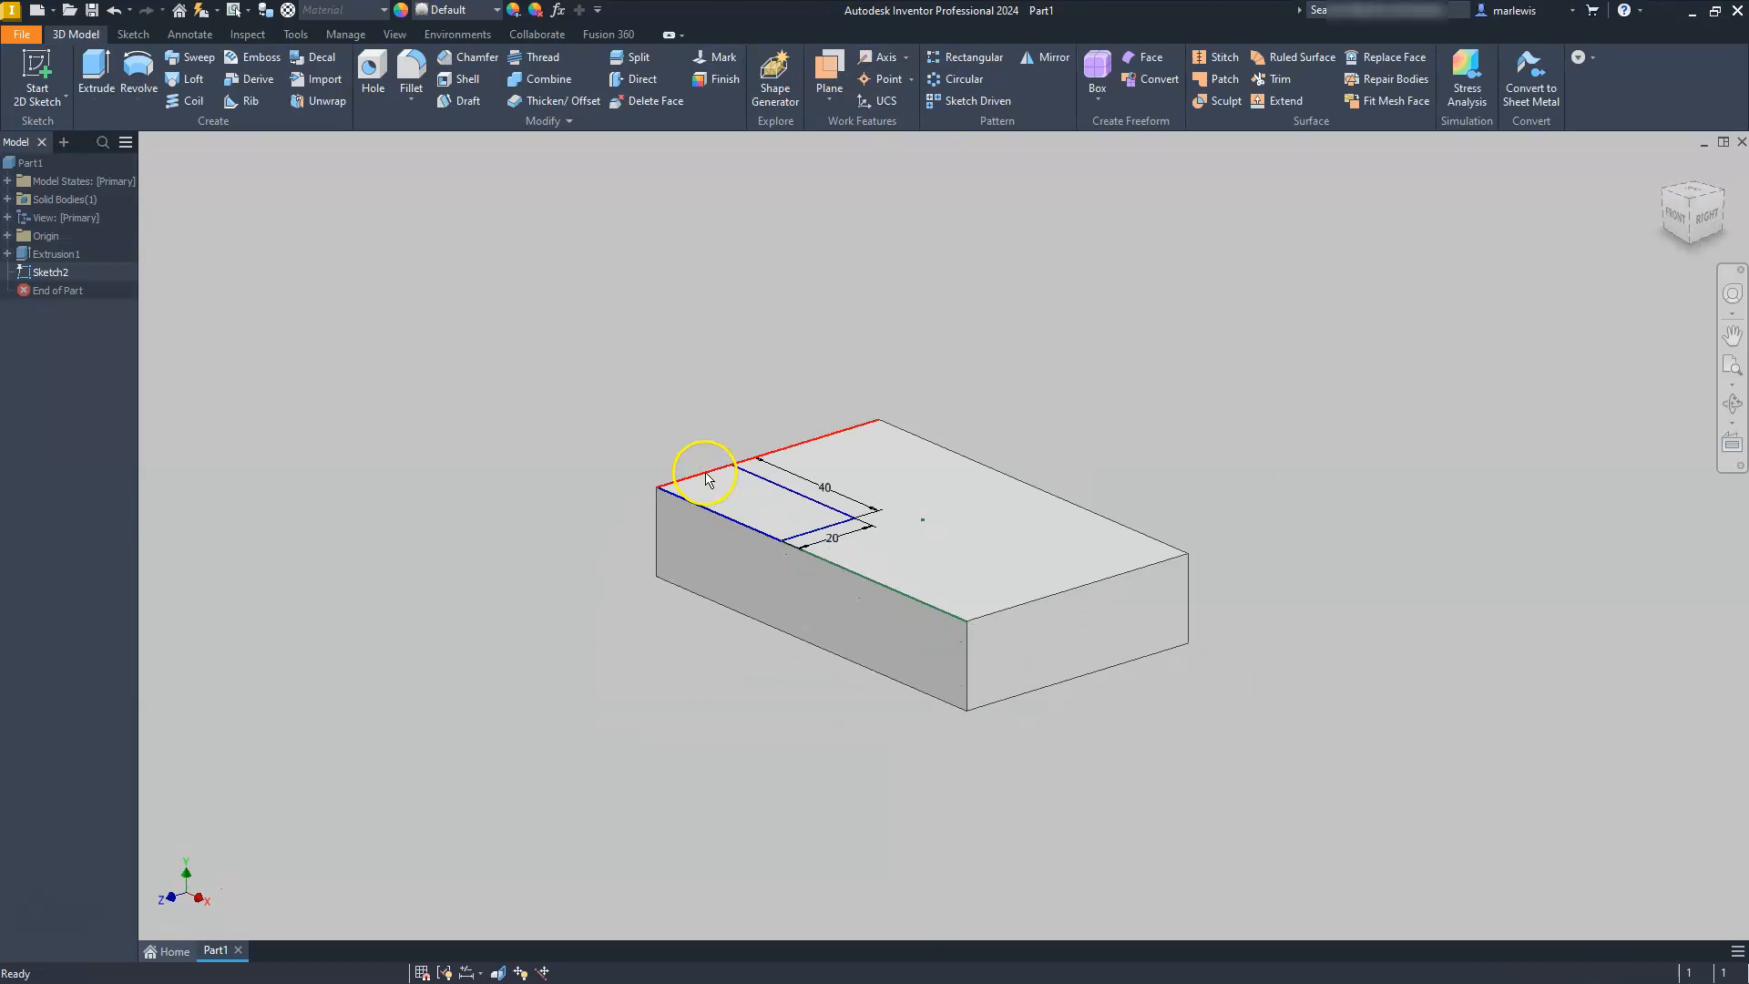
# Step: Extrude the corner rectangle 10 mm upward from the block's top face, joined to the block
pyautogui.scroll(3, 704, 475)
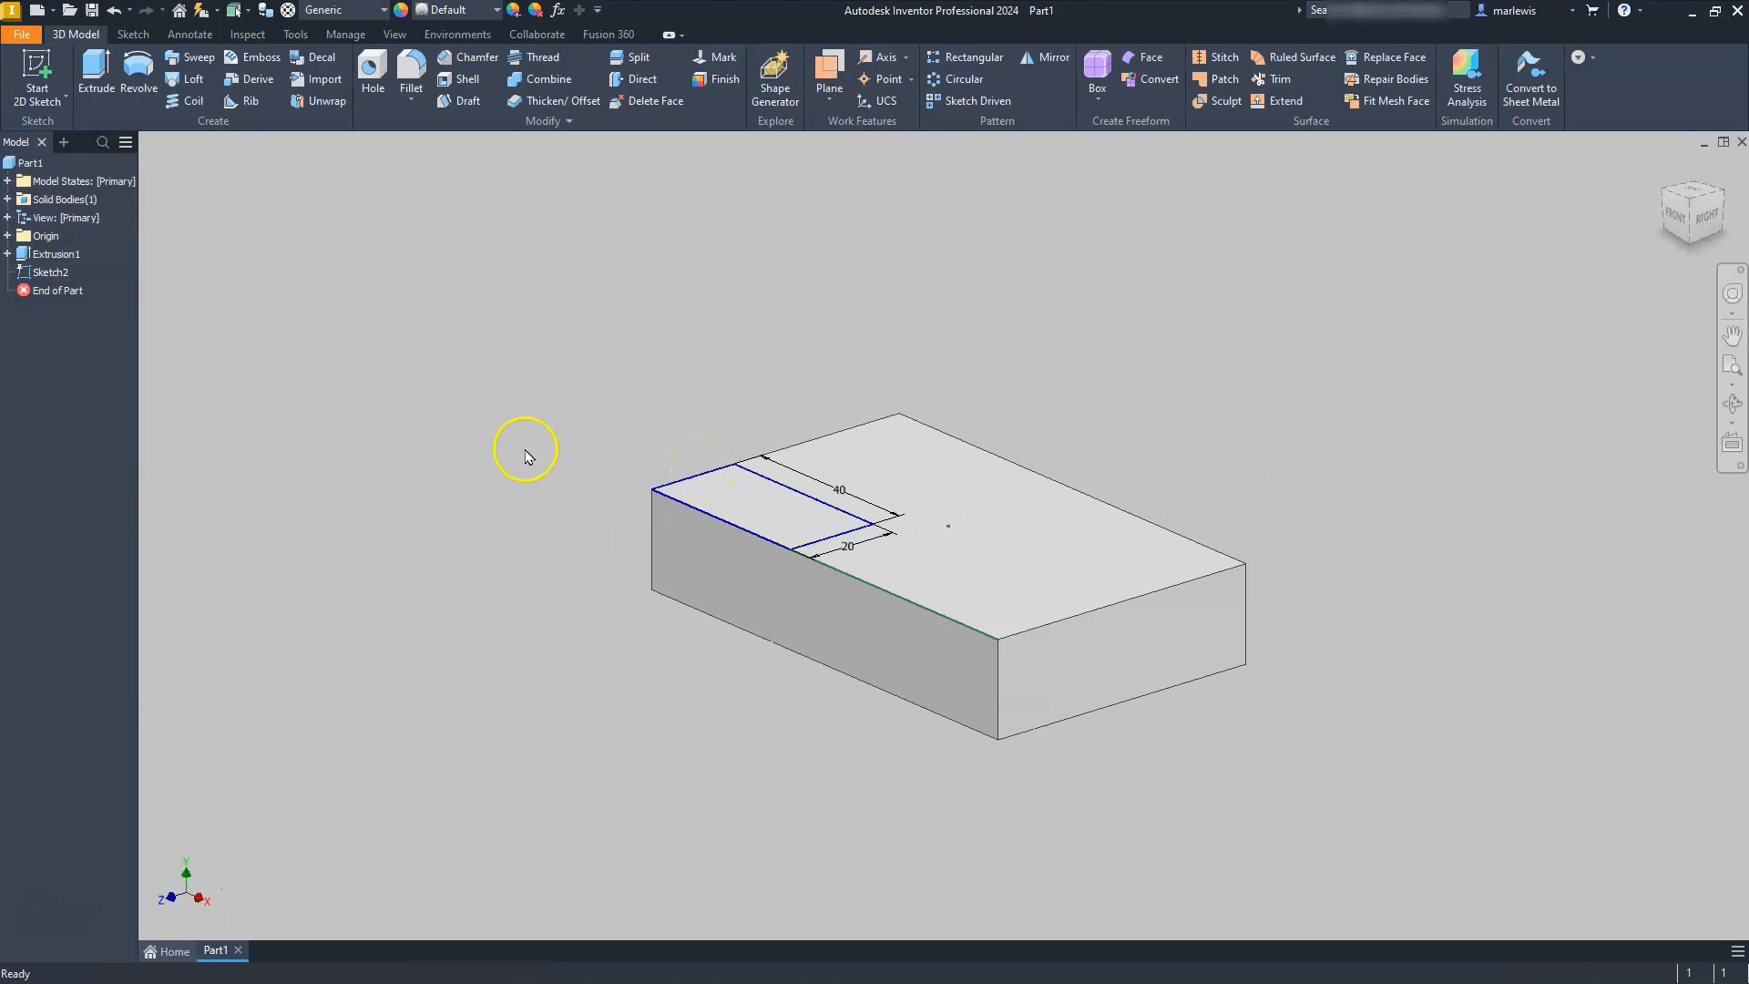
pyautogui.click(95, 73)
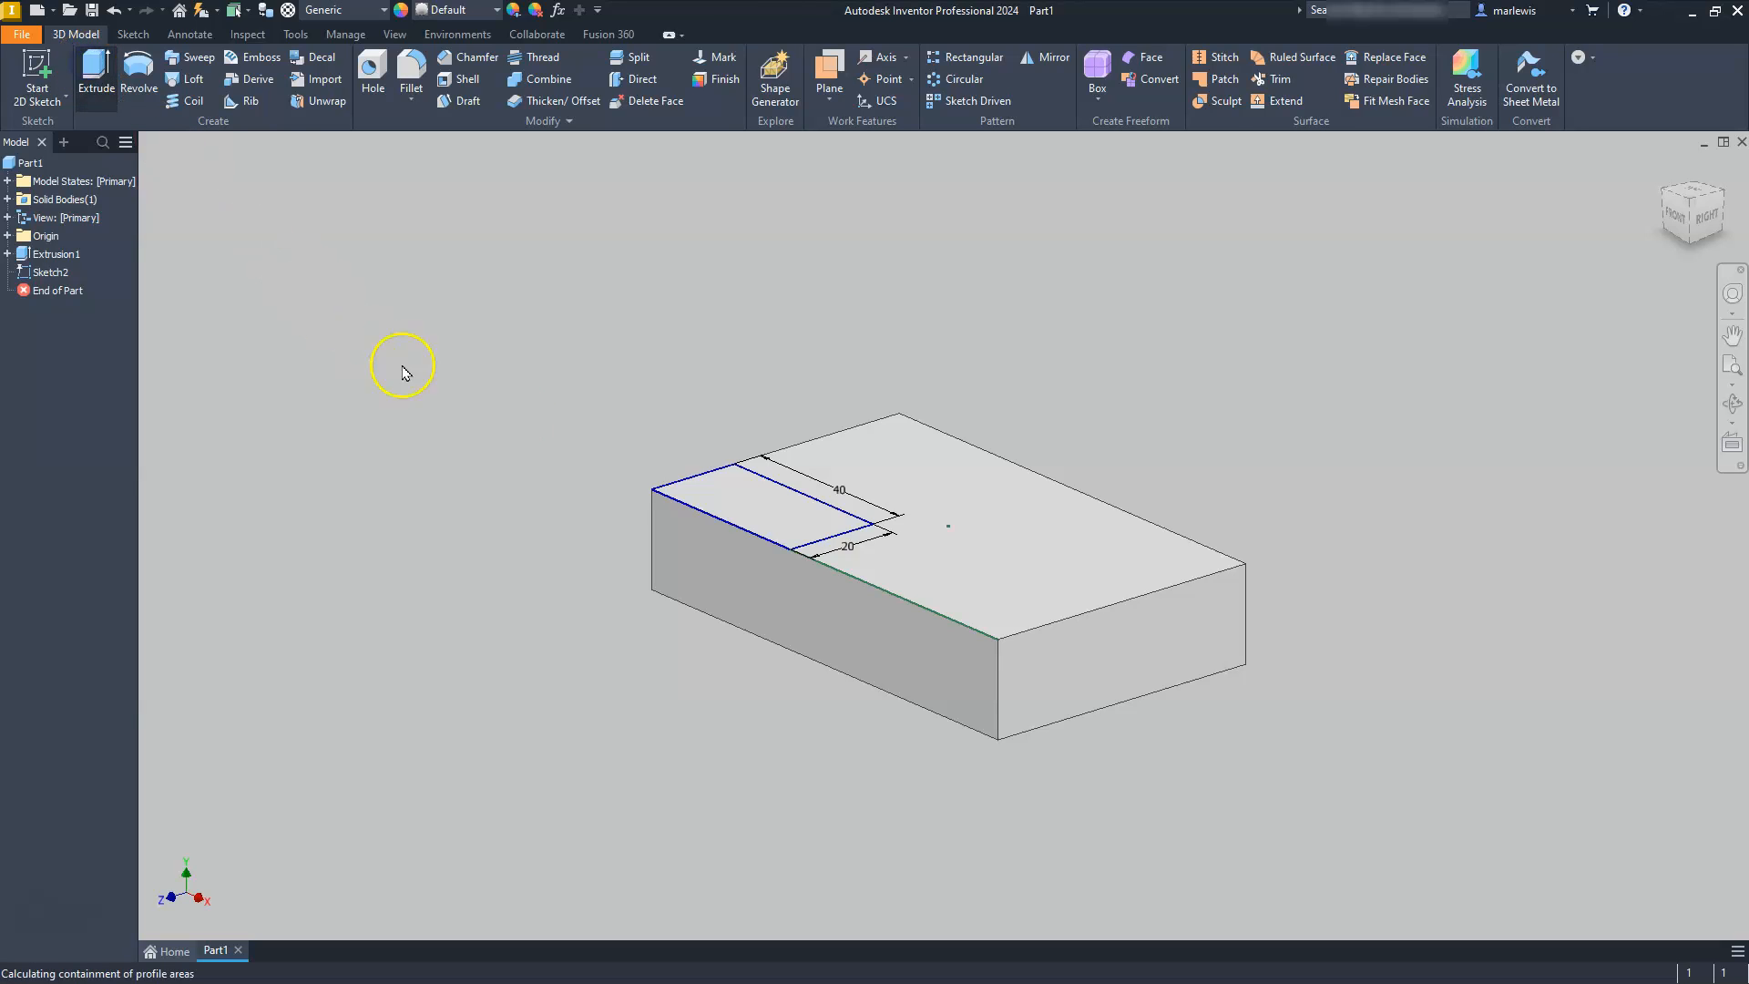
pyautogui.click(745, 500)
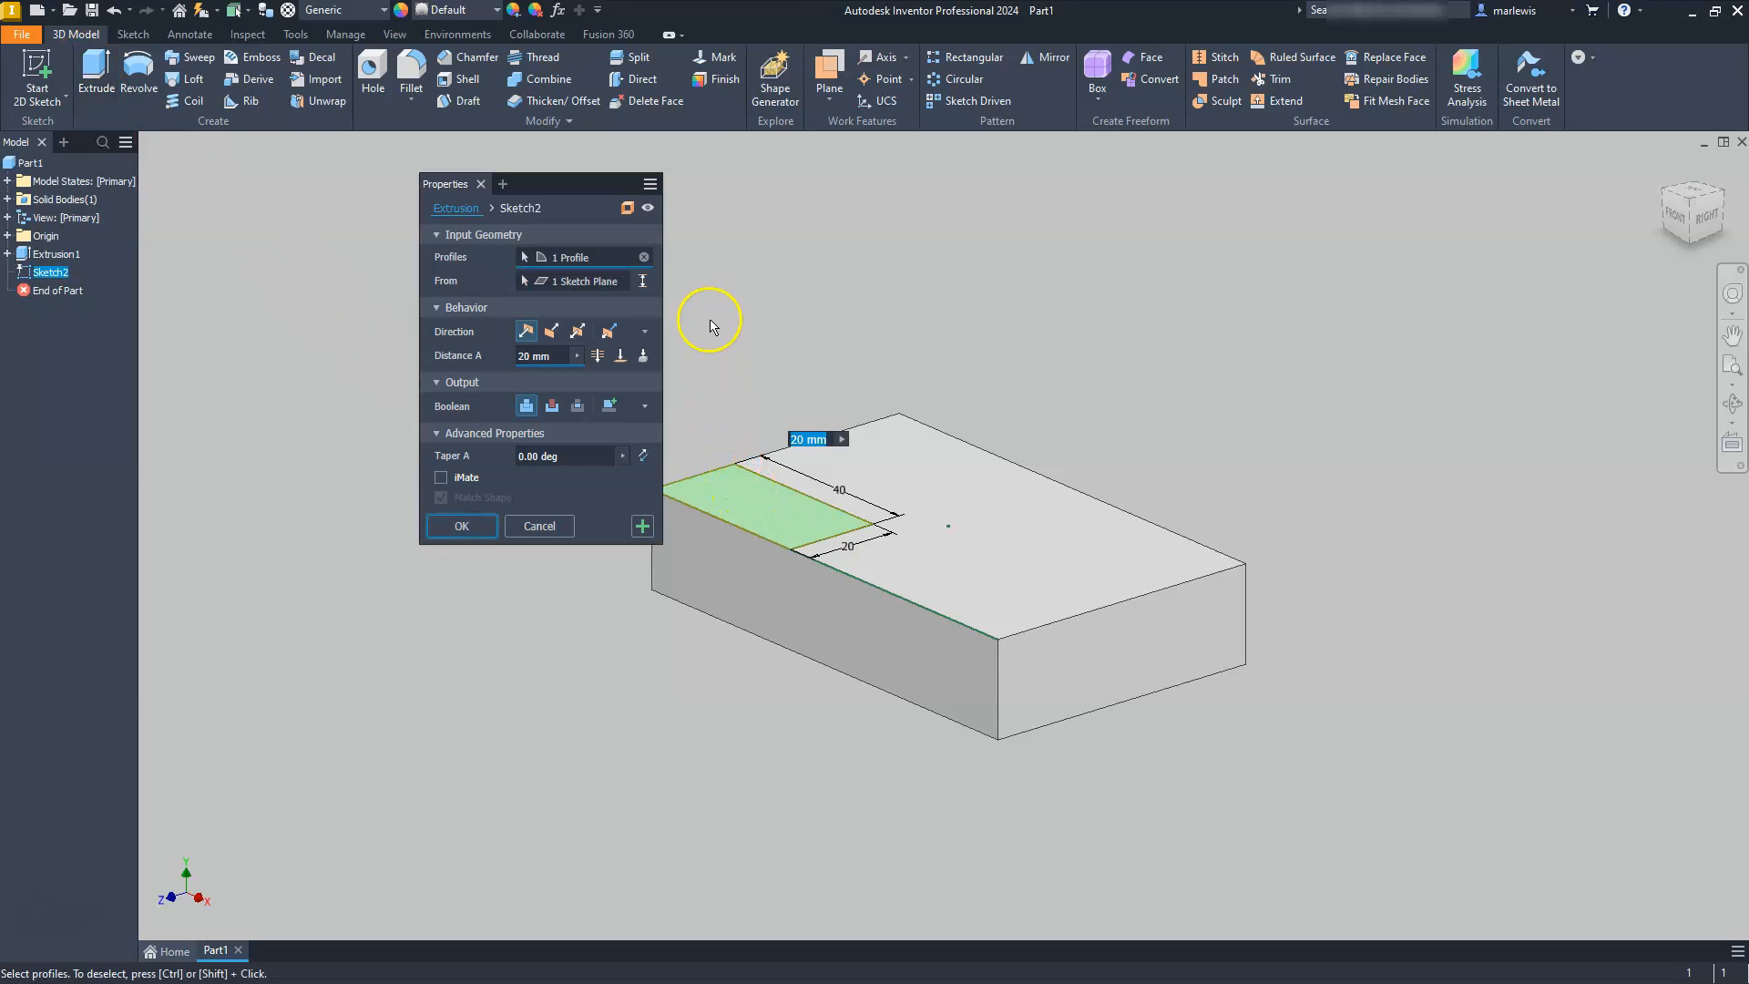
pyautogui.click(555, 356)
pyautogui.write('10')
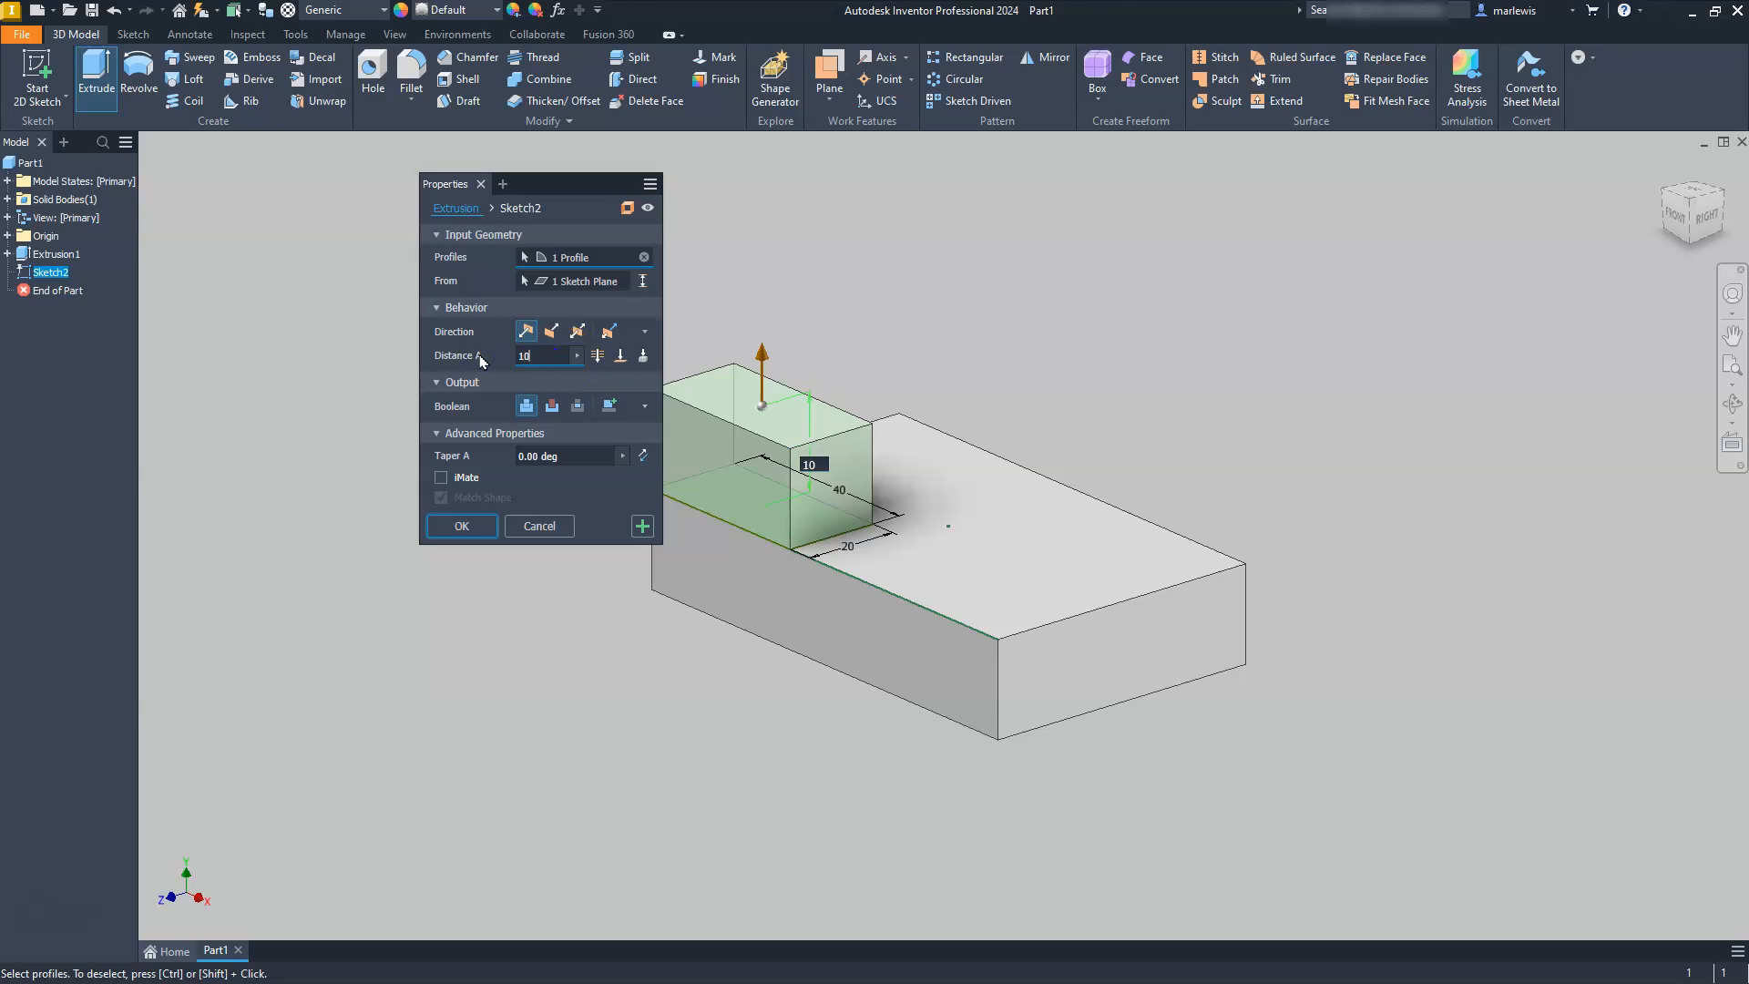
pyautogui.press('Return')
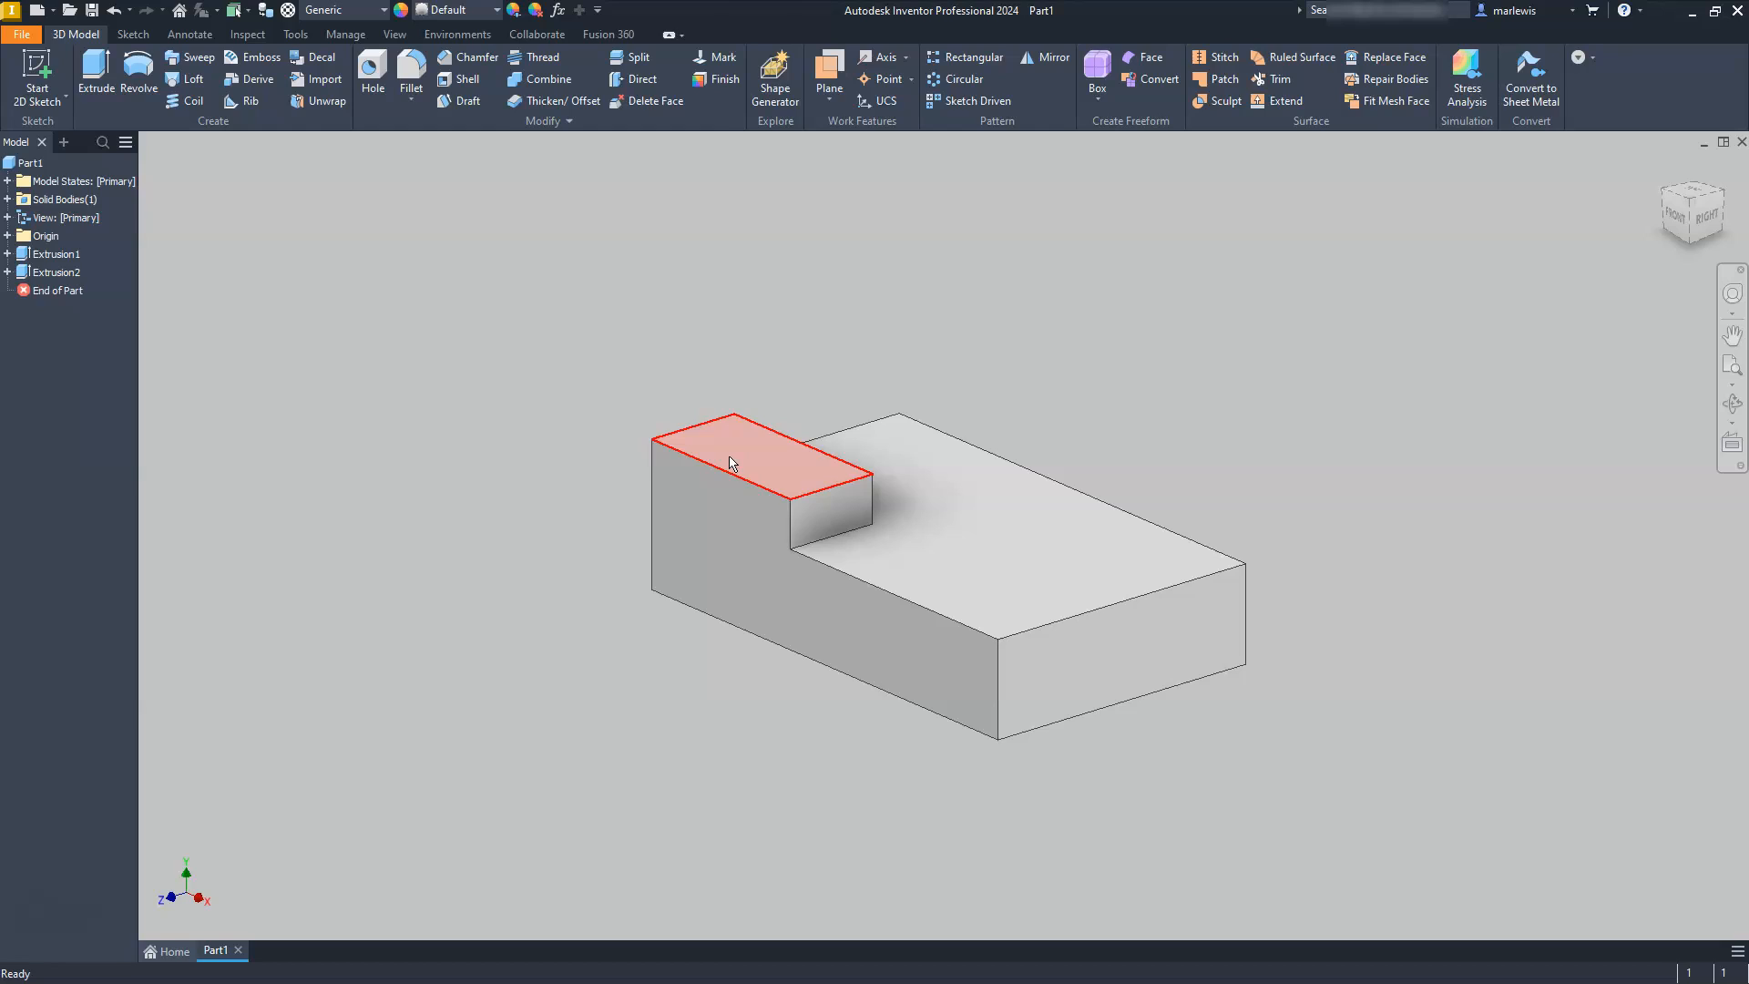
# Step: Start a new 2D sketch on the top face of the raised corner pad
pyautogui.moveTo(760, 492)
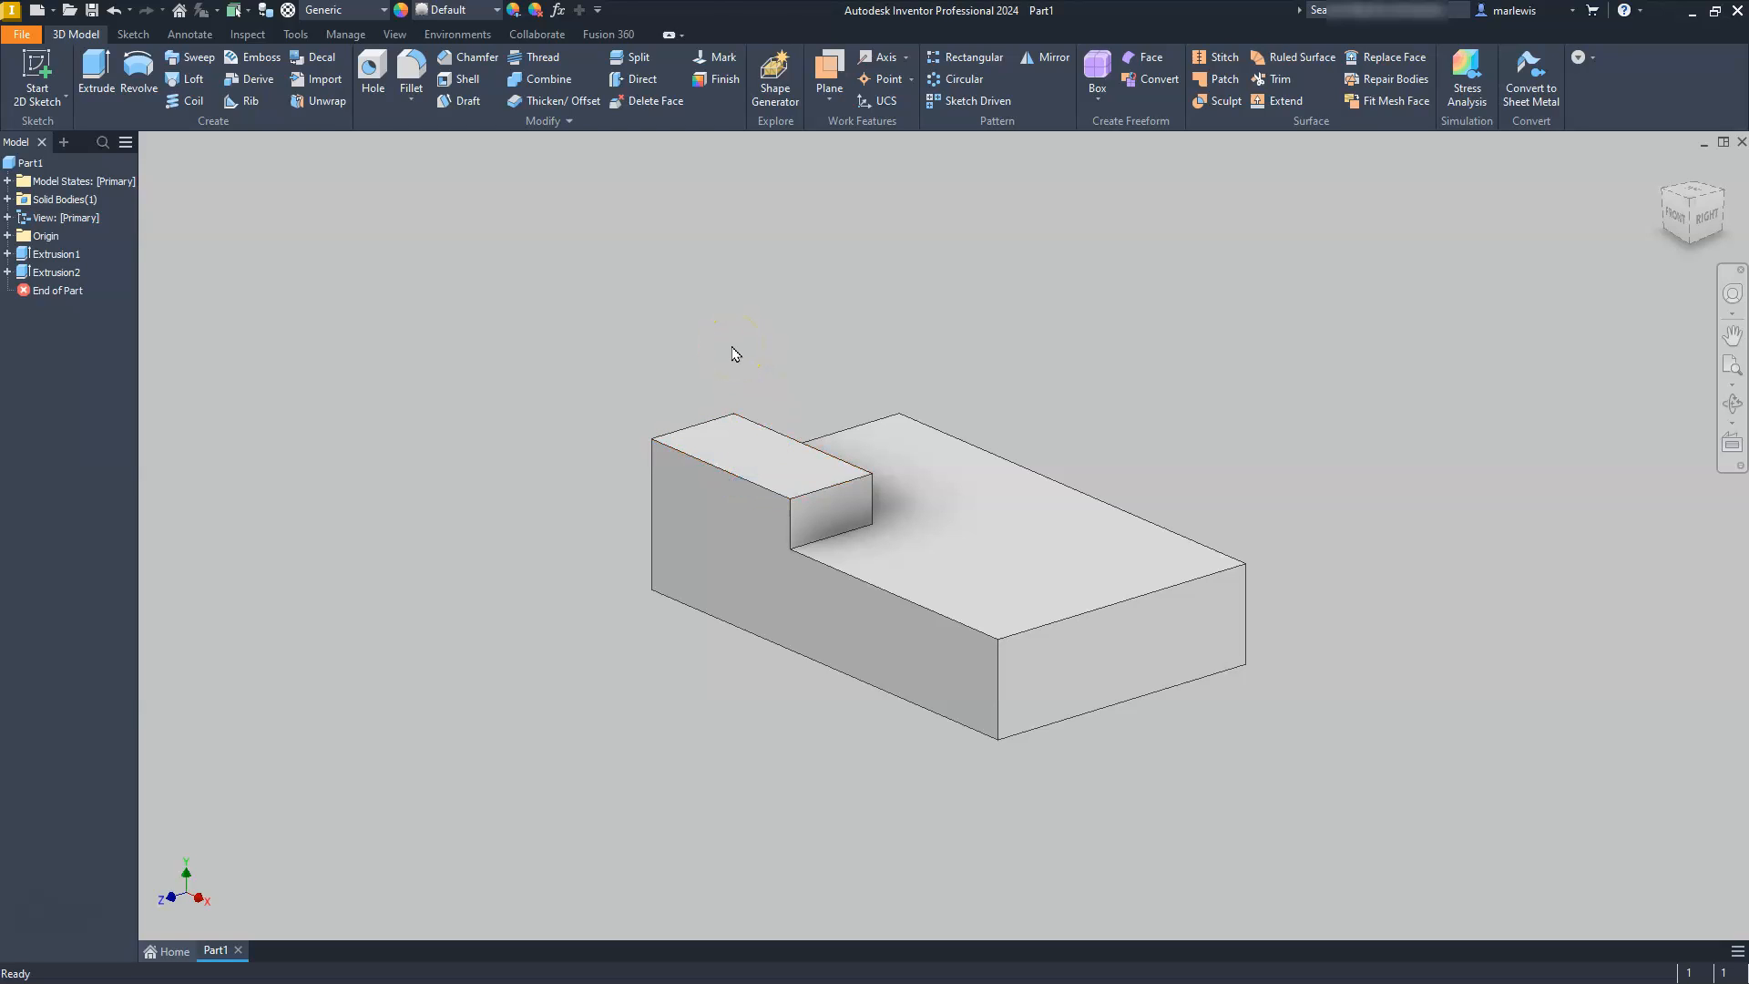
pyautogui.click(738, 445)
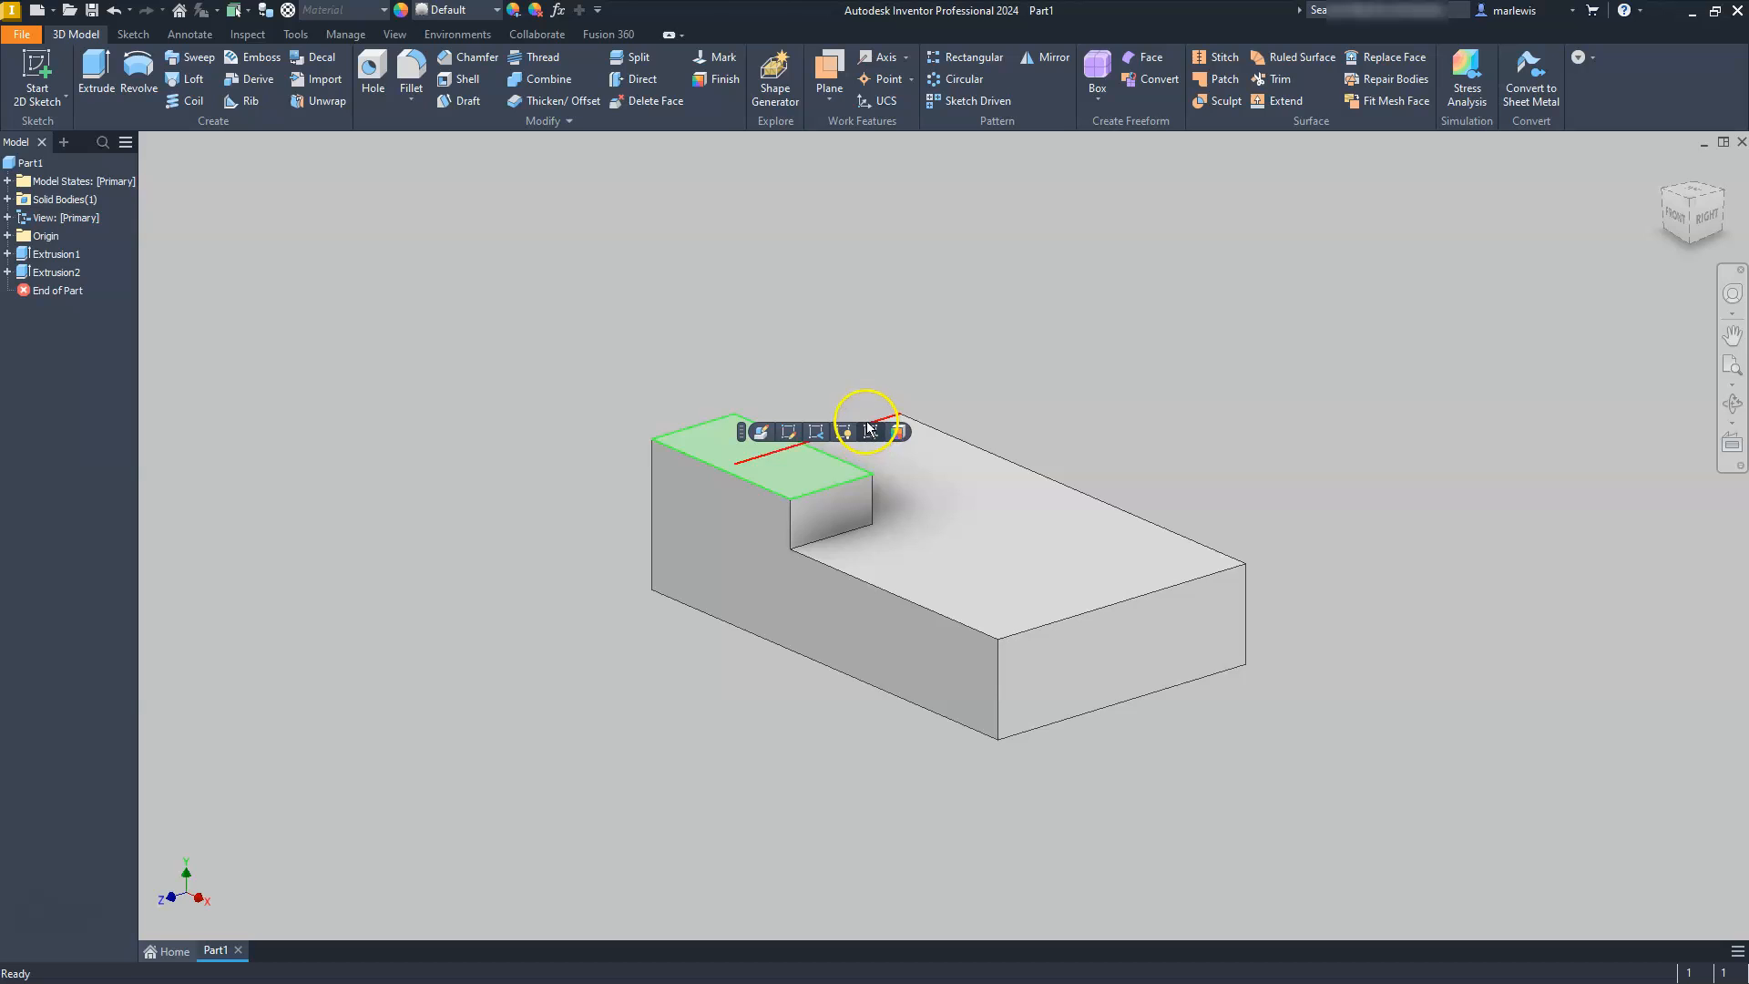
pyautogui.click(868, 433)
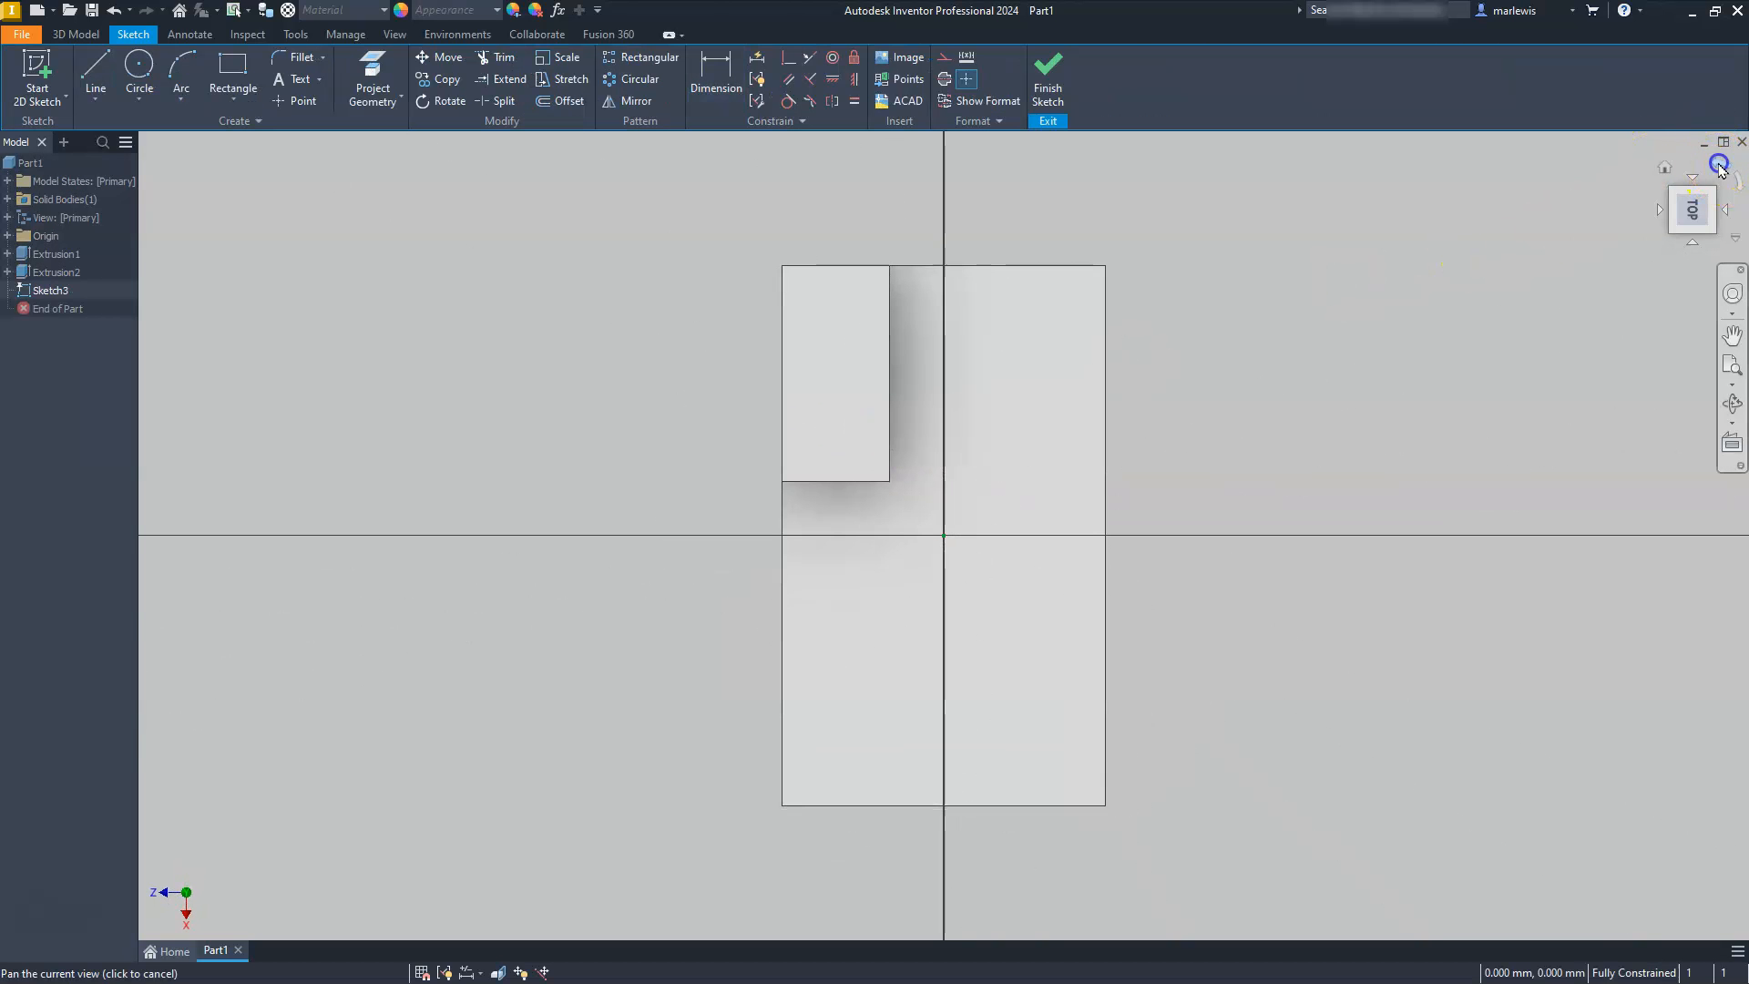
pyautogui.click(1712, 169)
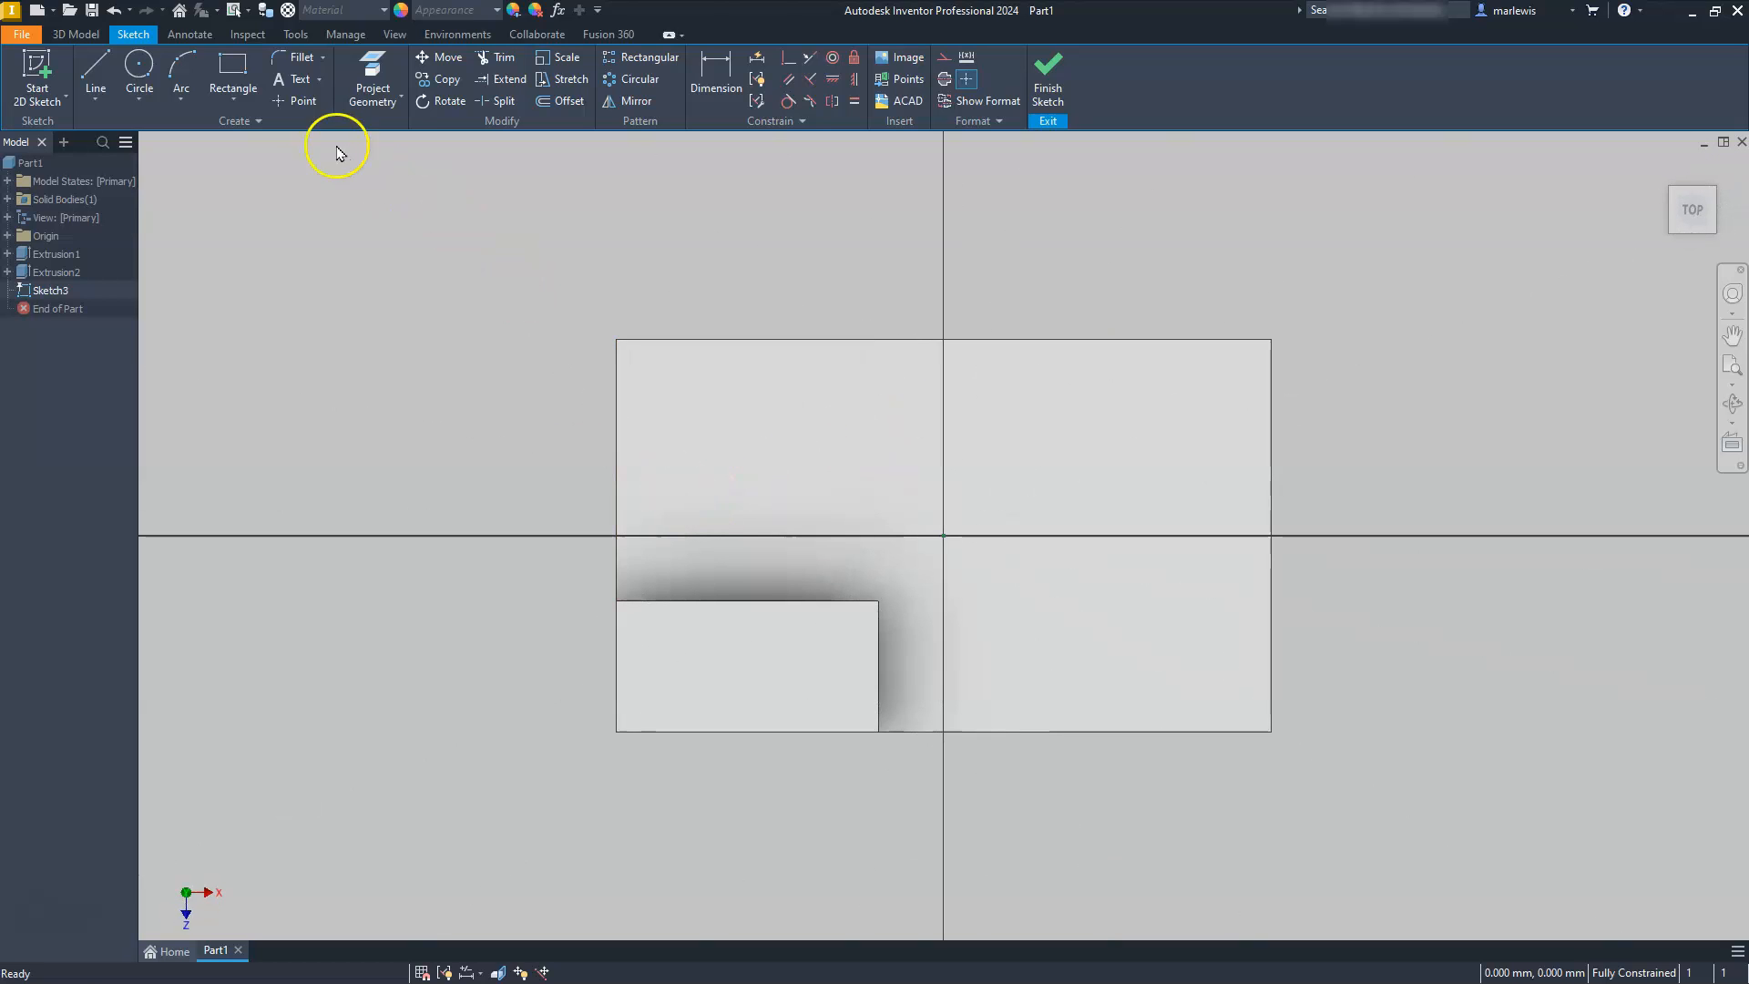
# Step: Place two sketch points side by side on the raised pad, roughly midway between its long edges
pyautogui.click(295, 105)
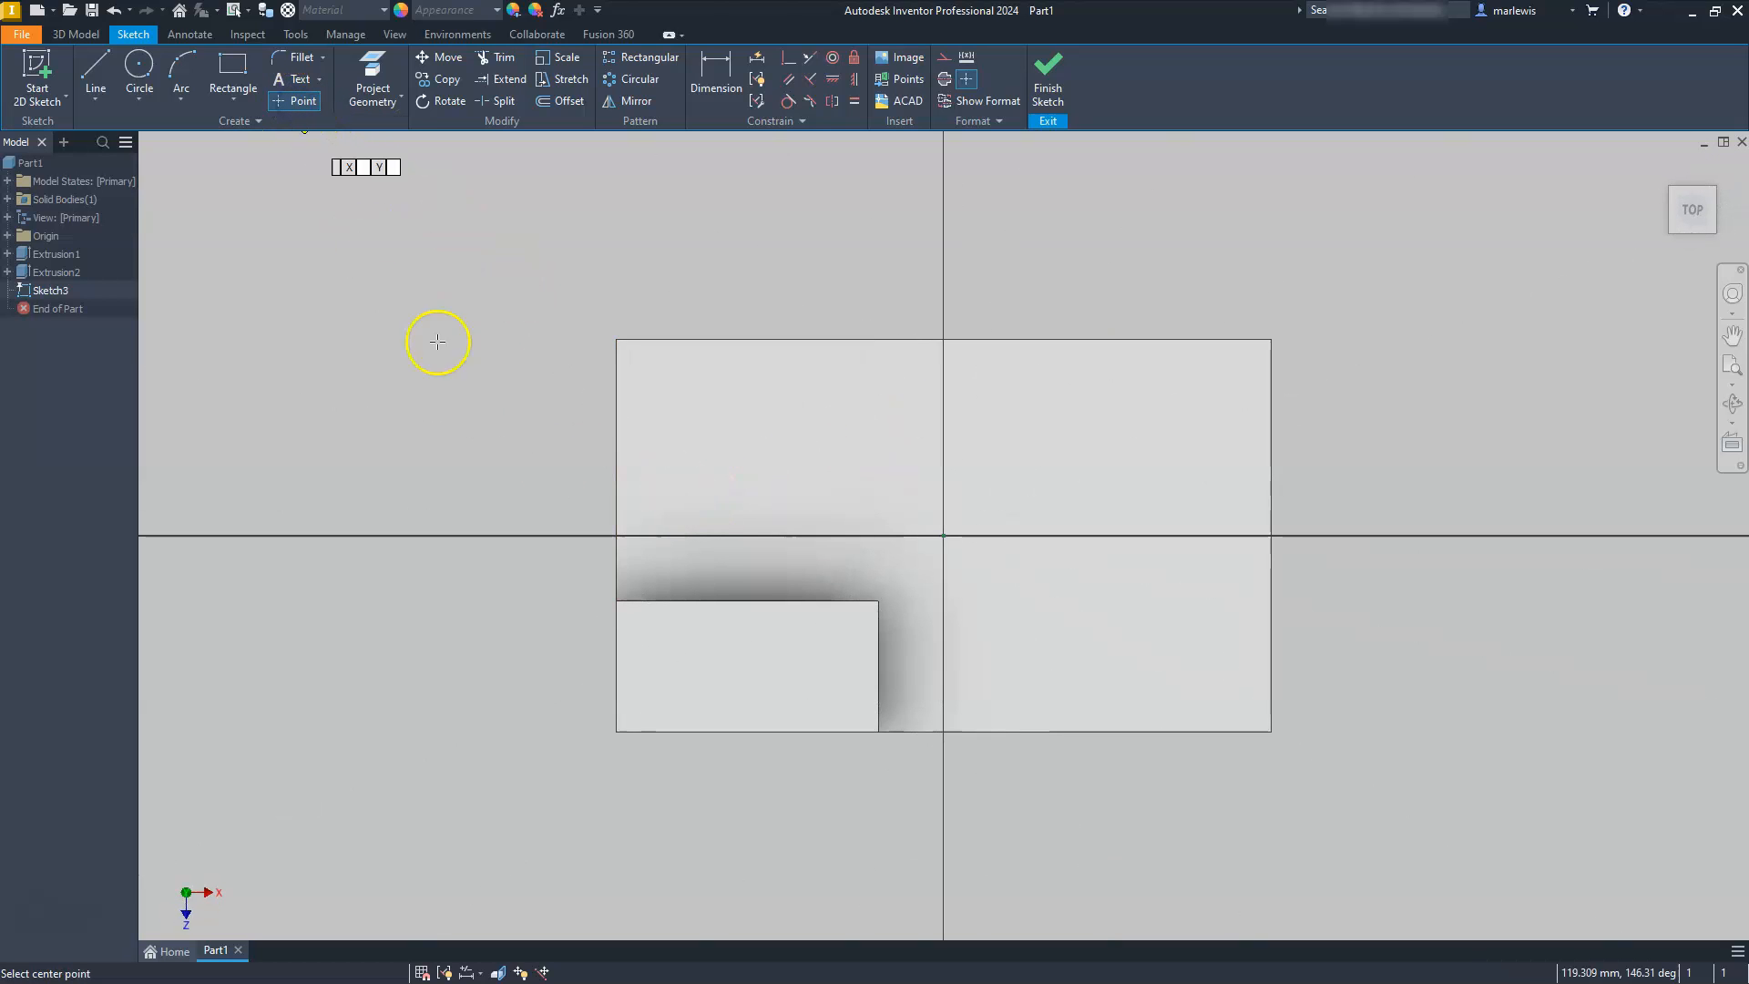
pyautogui.click(678, 672)
pyautogui.click(797, 671)
pyautogui.press('Escape')
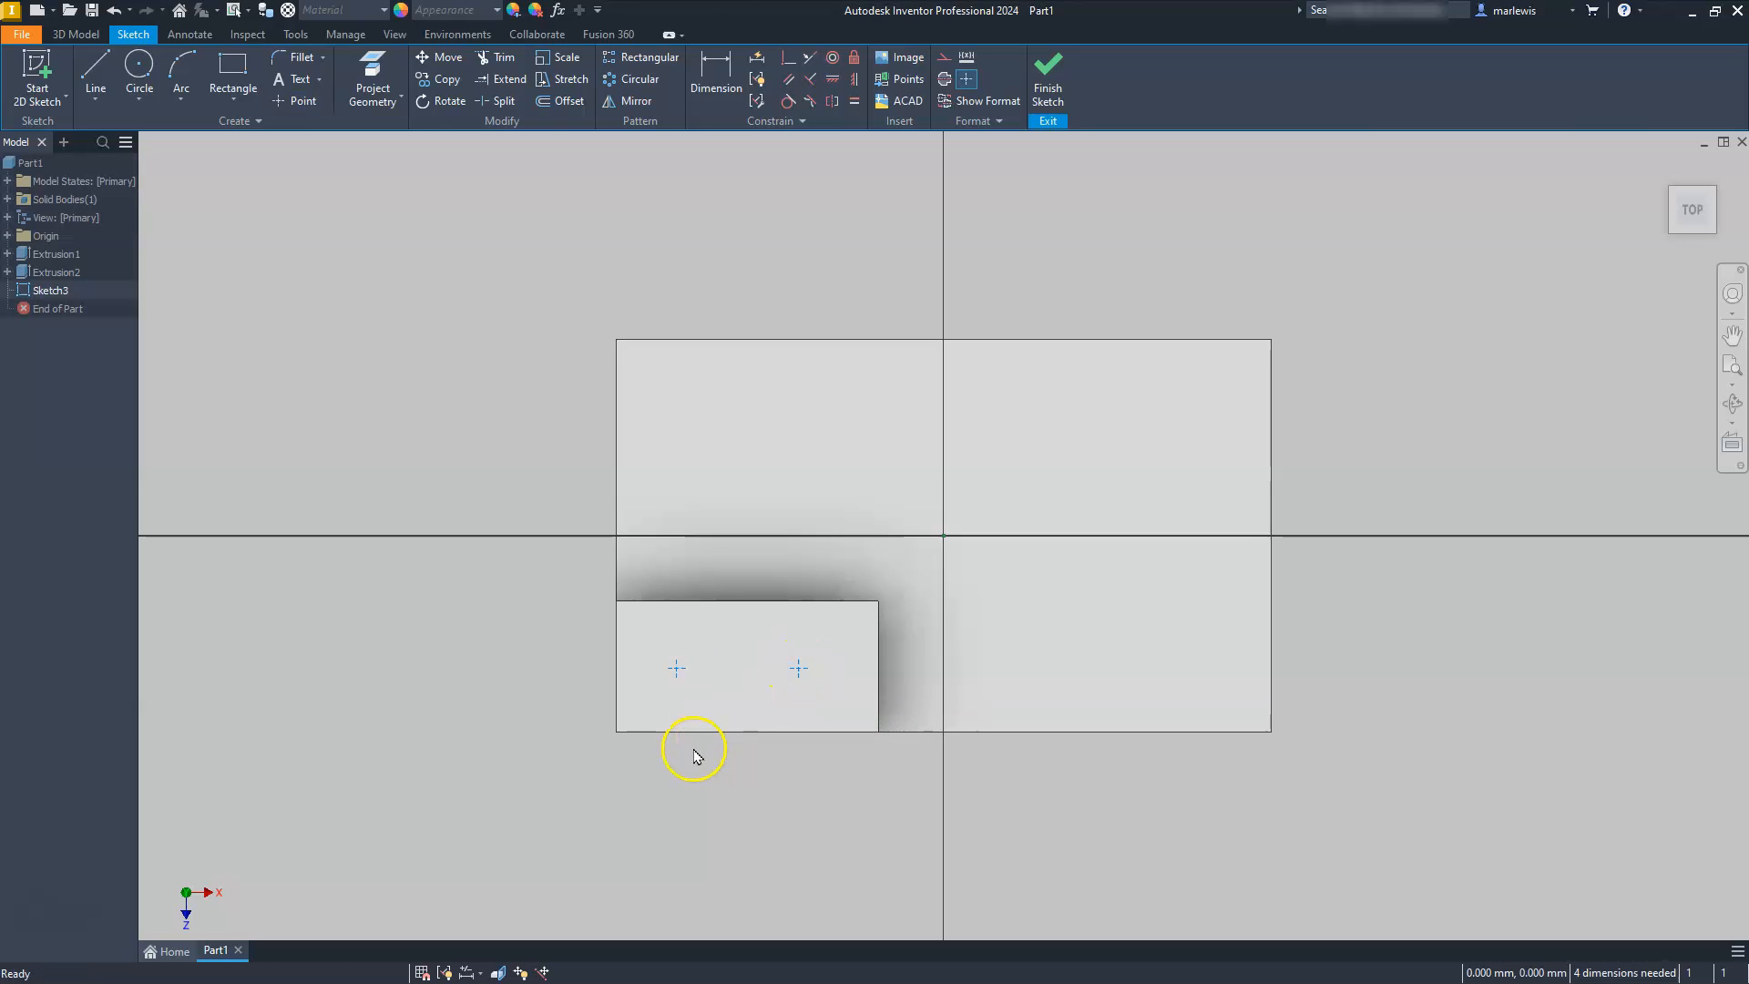
# Step: Dimension the left sketch point 10 mm from the pad's left edge
pyautogui.scroll(-3, 688, 761)
pyautogui.scroll(5, 687, 760)
pyautogui.moveTo(688, 761)
pyautogui.mouseDown(button='middle')
pyautogui.moveTo(762, 684)
pyautogui.moveTo(836, 675)
pyautogui.mouseUp(button='middle')
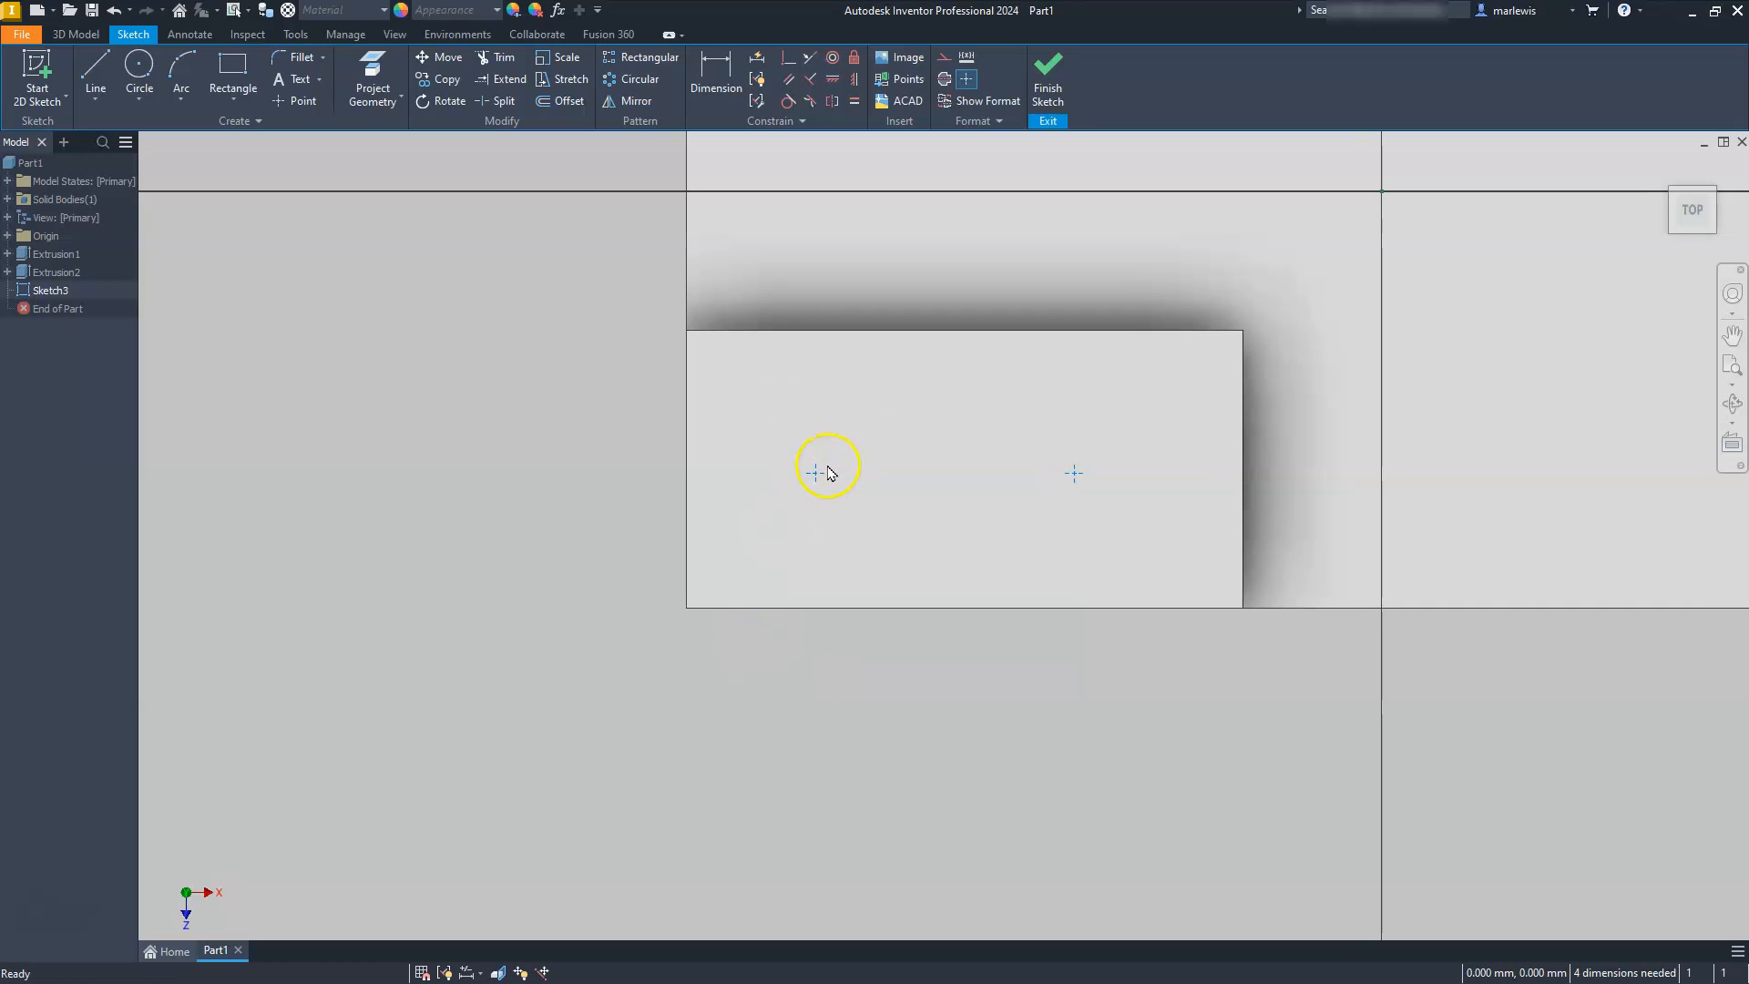
pyautogui.click(704, 66)
pyautogui.click(690, 528)
pyautogui.click(815, 473)
pyautogui.click(754, 711)
pyautogui.write('10')
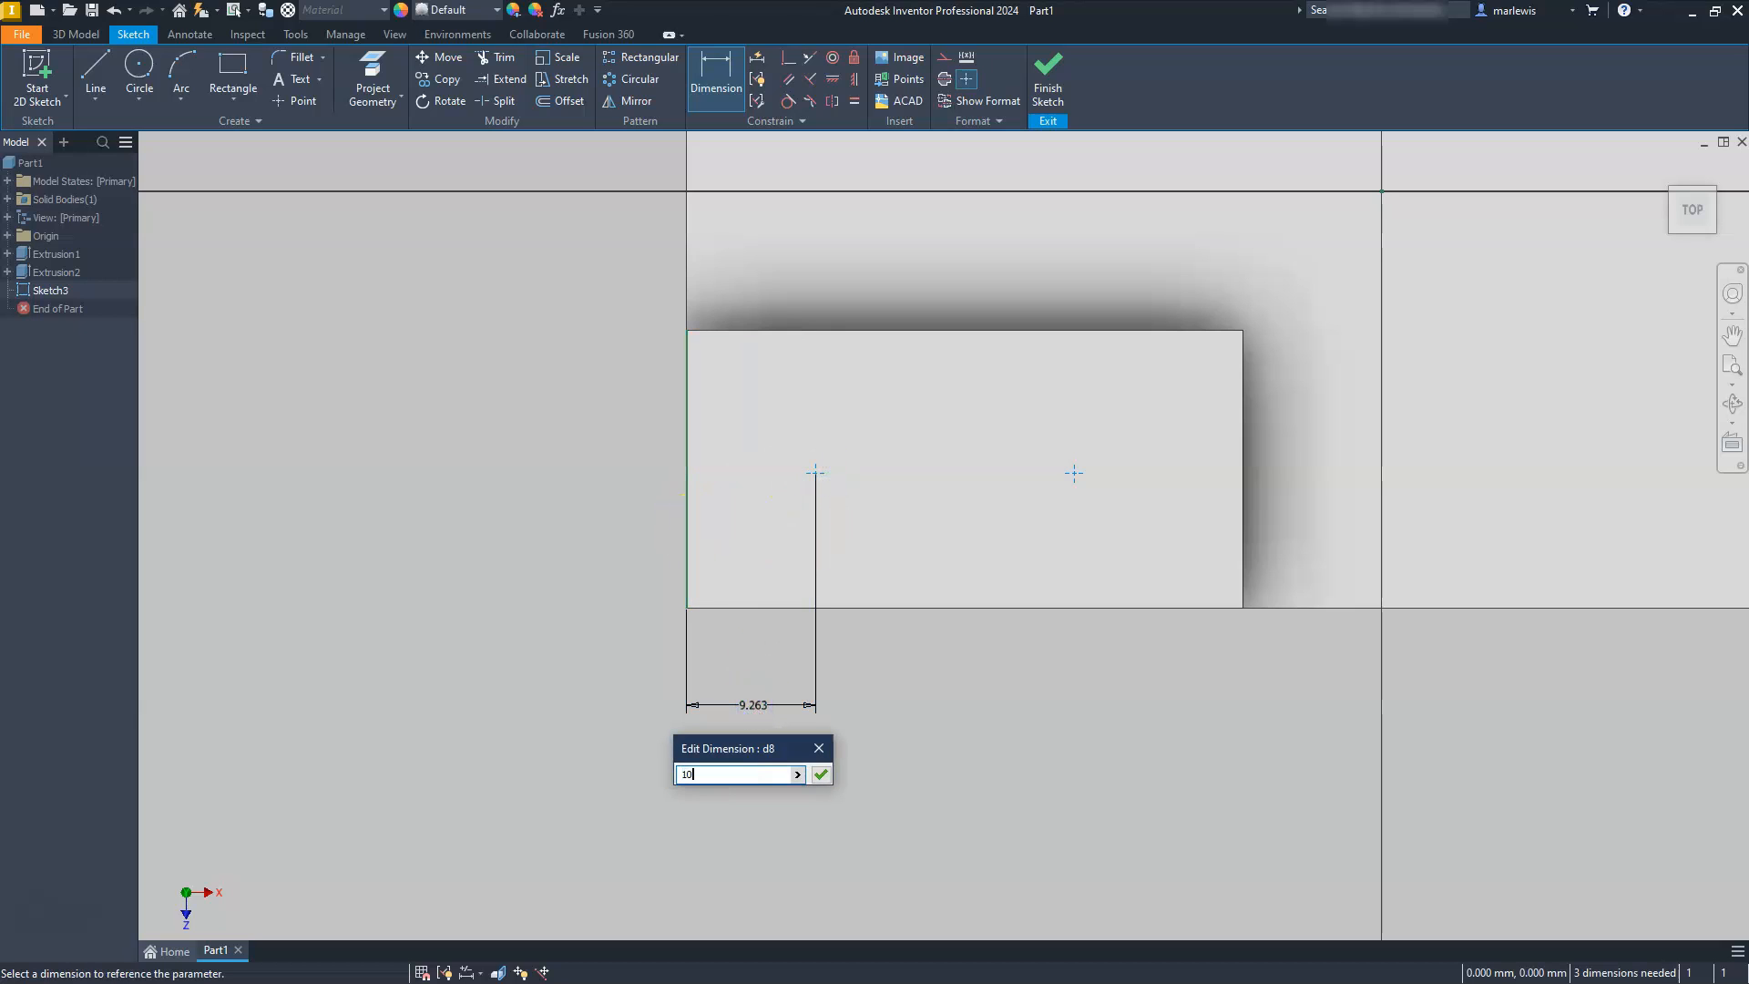
pyautogui.press('Return')
# Step: Dimension the distance between the two sketch points to 20 mm
pyautogui.click(825, 475)
pyautogui.click(1073, 472)
pyautogui.click(1024, 658)
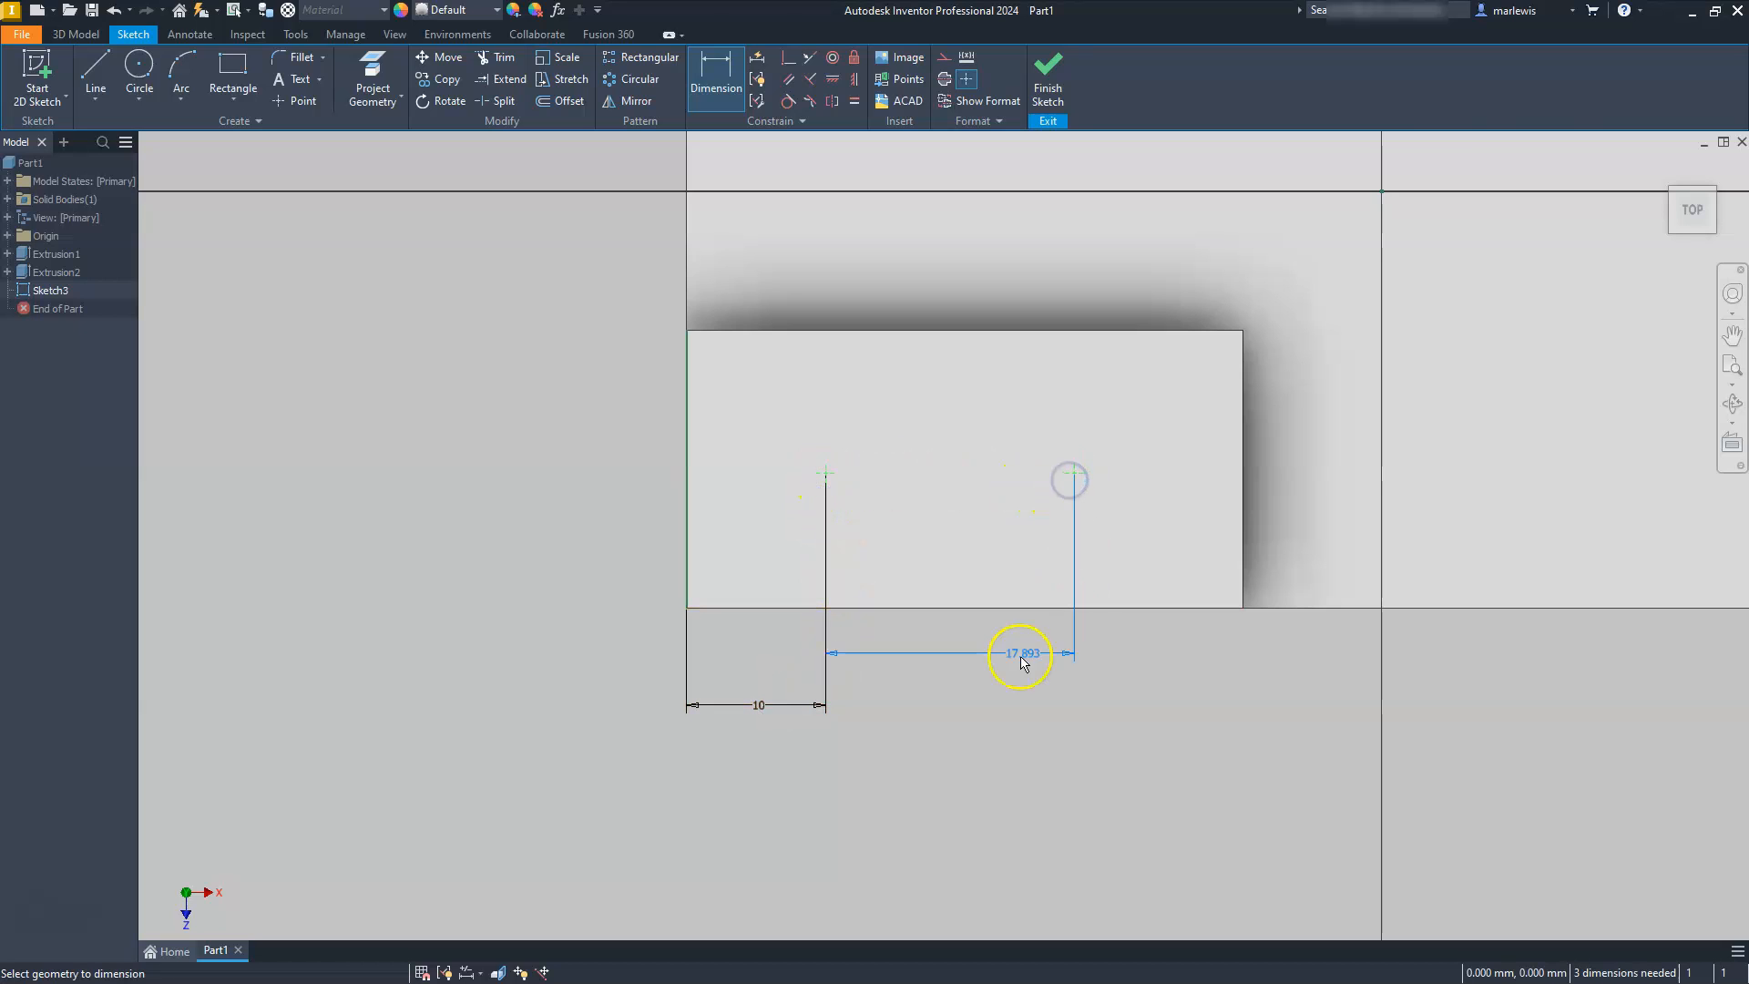
pyautogui.click(967, 694)
pyautogui.write('20')
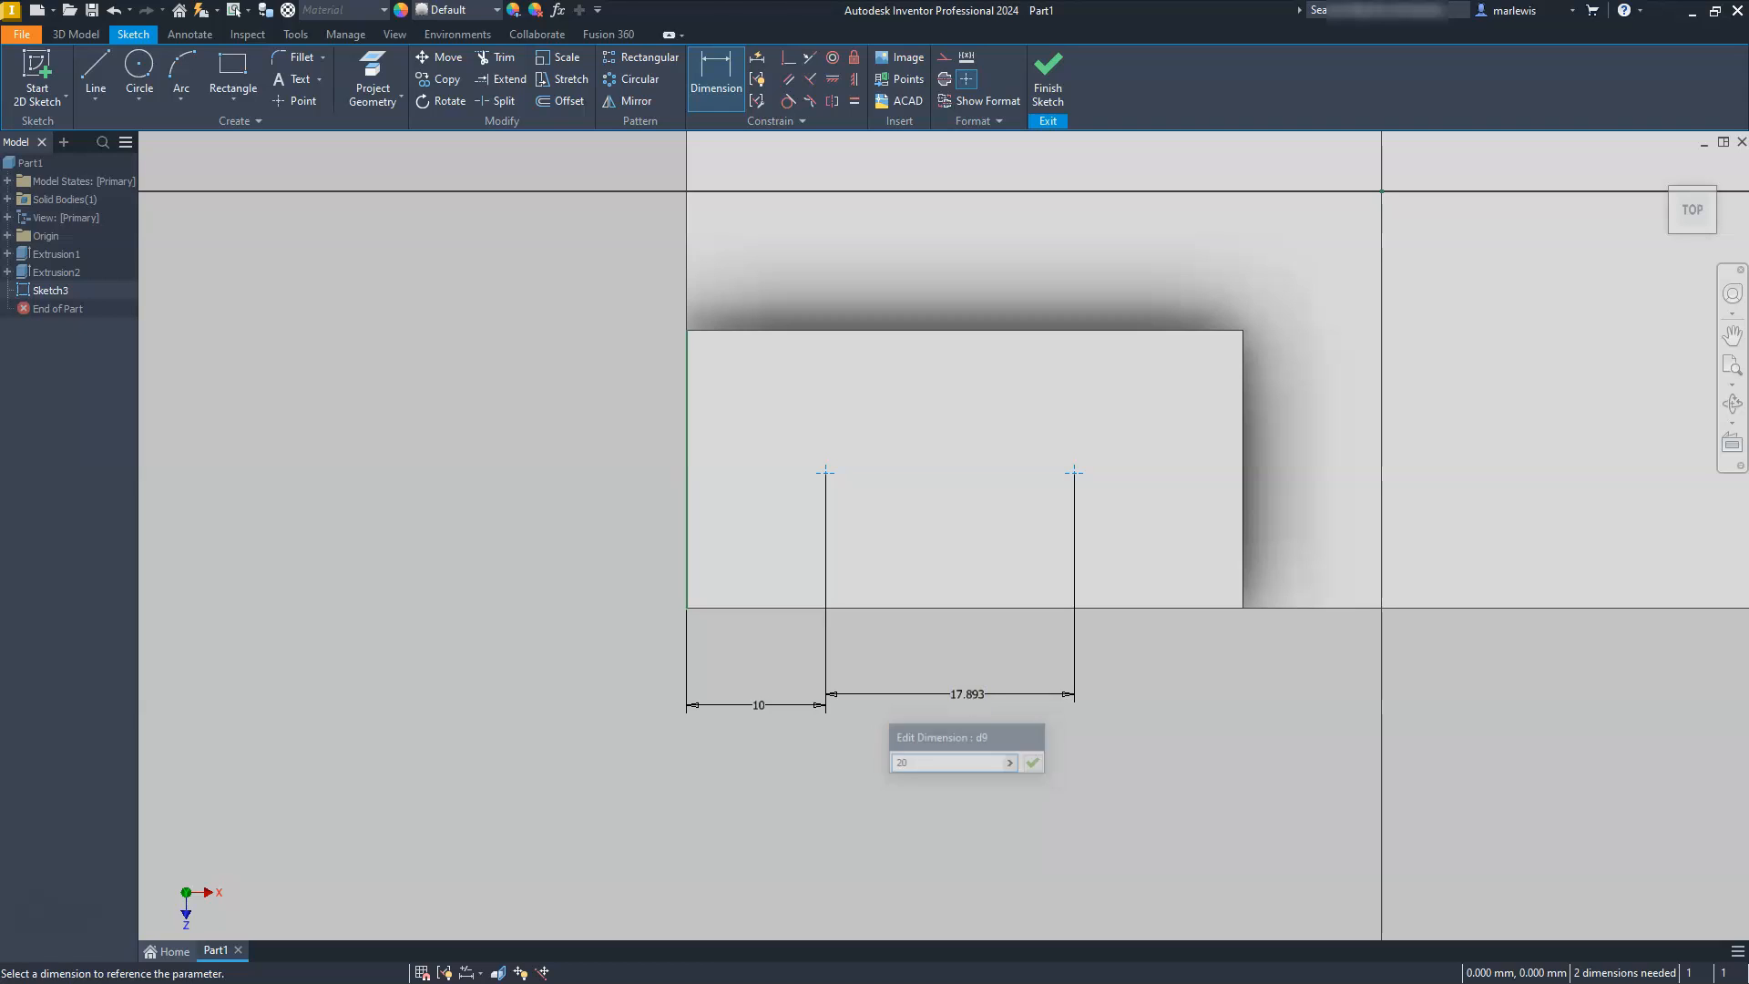
pyautogui.press('Return')
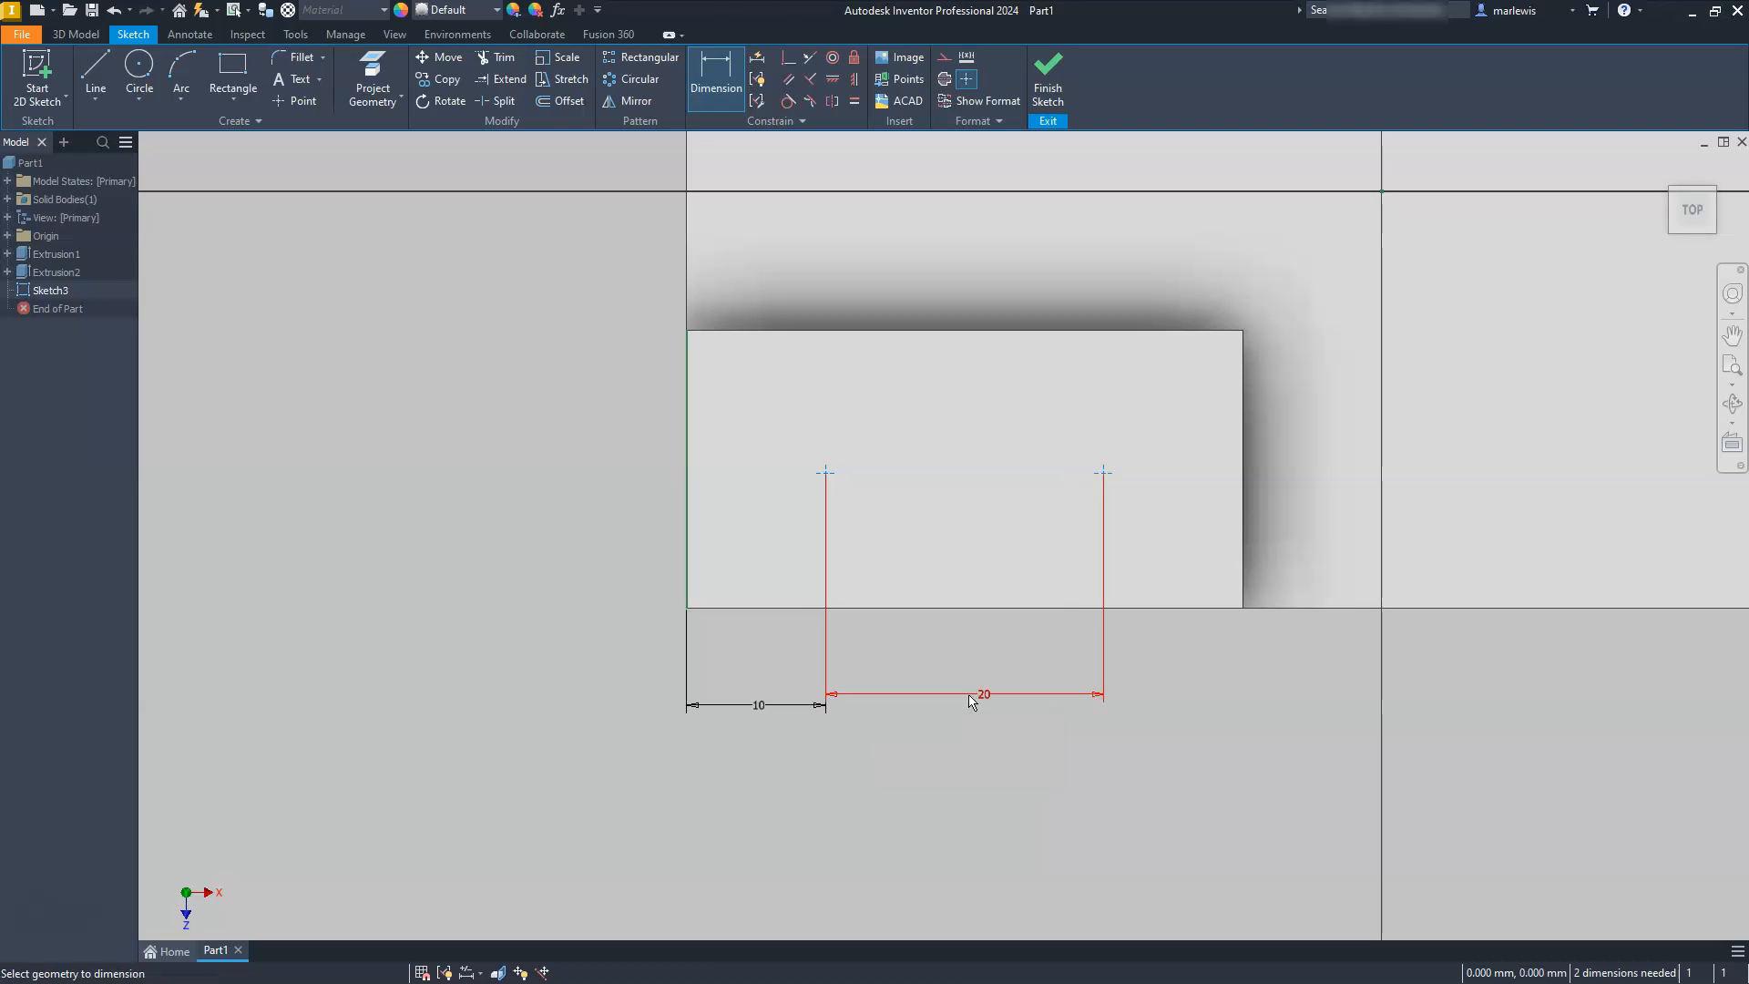
# Step: Dimension the left sketch point 10 mm from the pad's lower horizontal edge
pyautogui.click(738, 606)
pyautogui.moveTo(809, 493); pyautogui.dragTo(601, 538)
pyautogui.write('10')
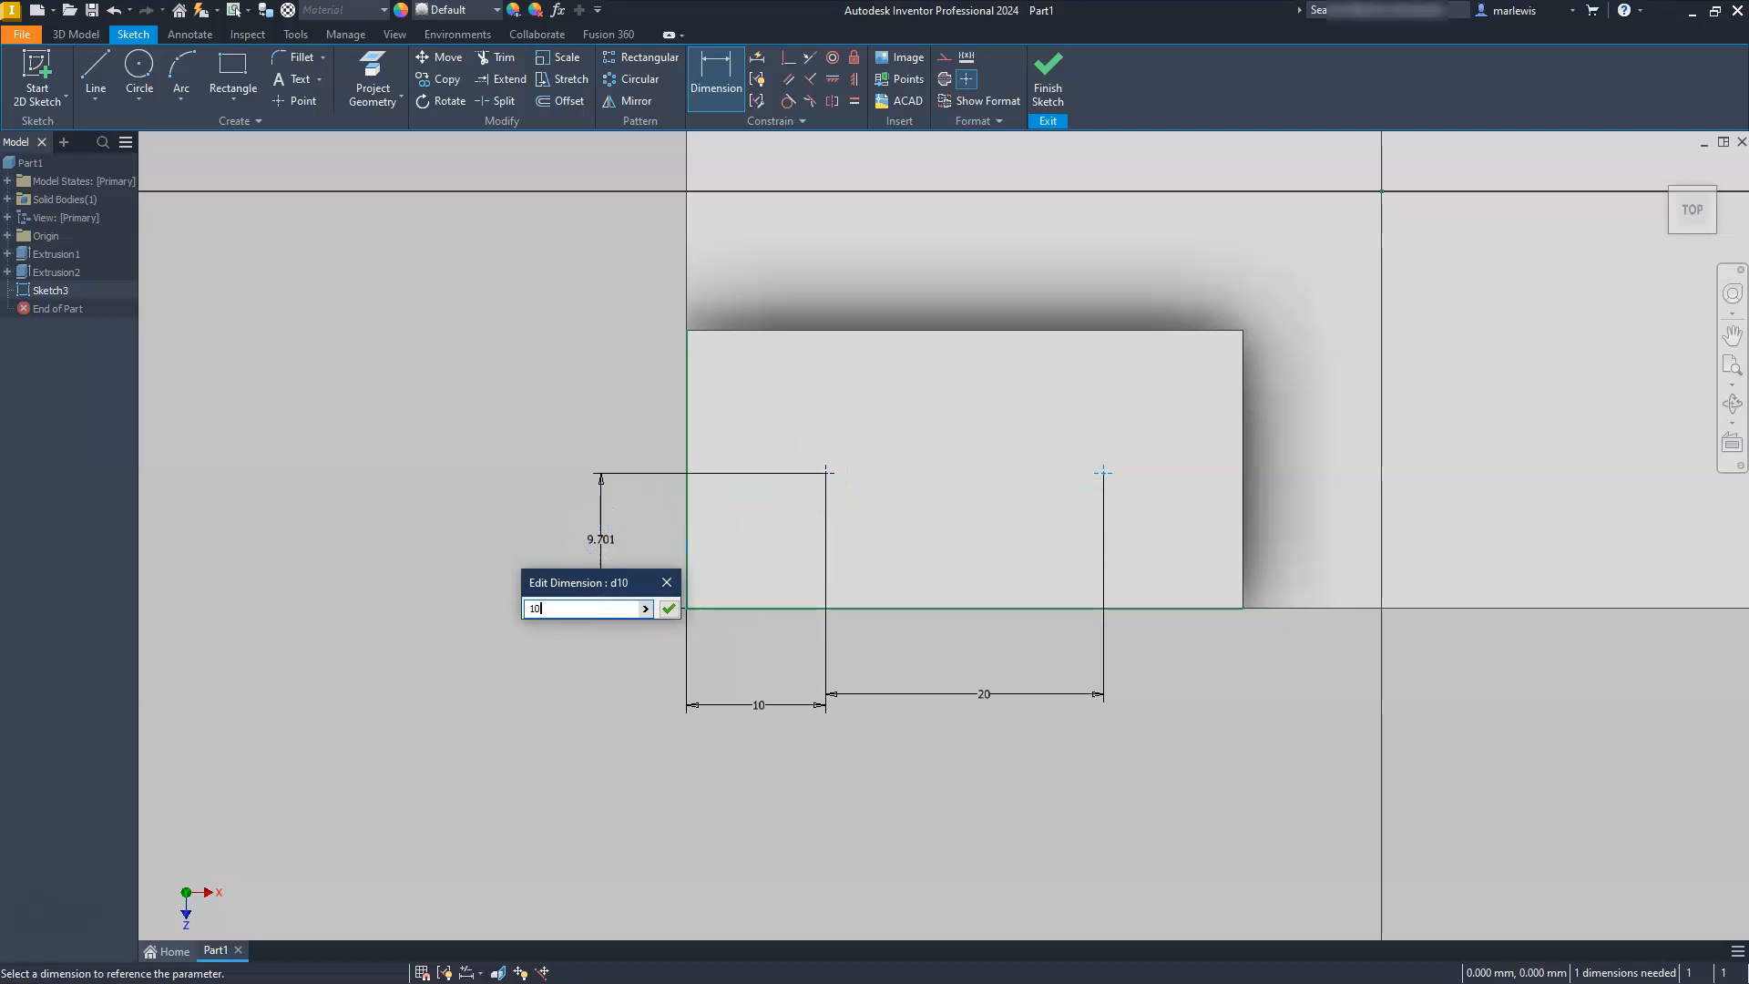
pyautogui.press('Return')
pyautogui.press('Escape')
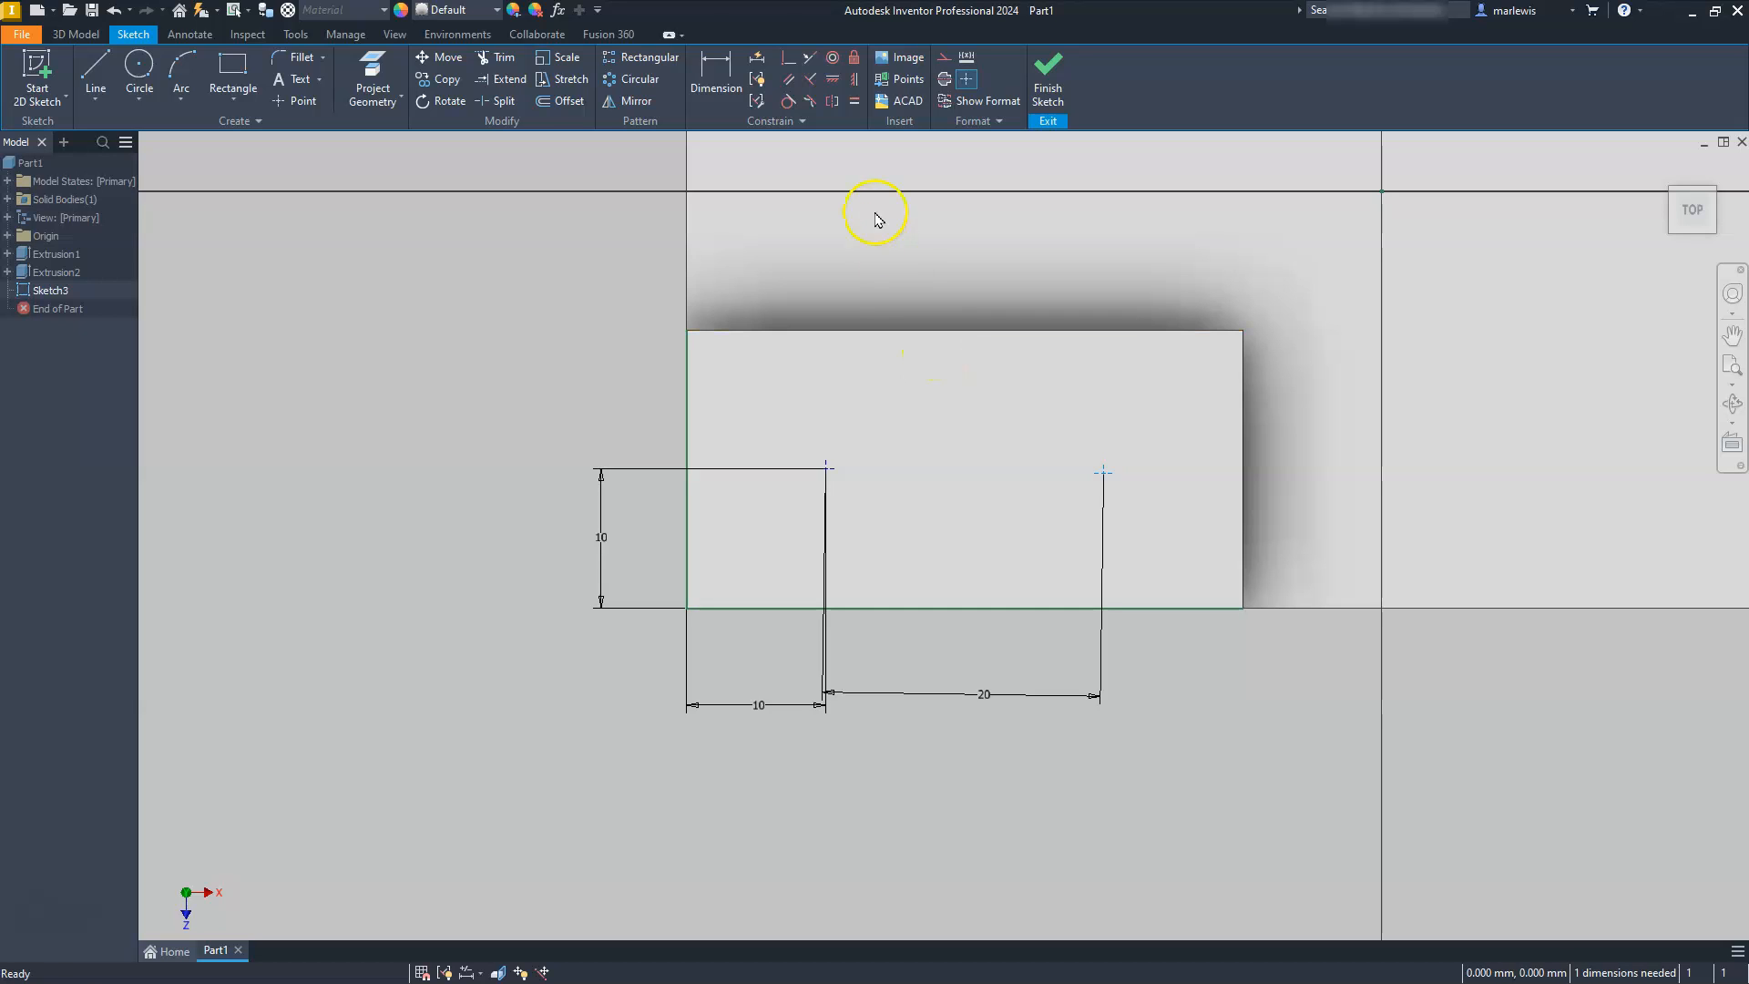
# Step: Apply a horizontal constraint between the two sketch points and finish the sketch
pyautogui.click(831, 80)
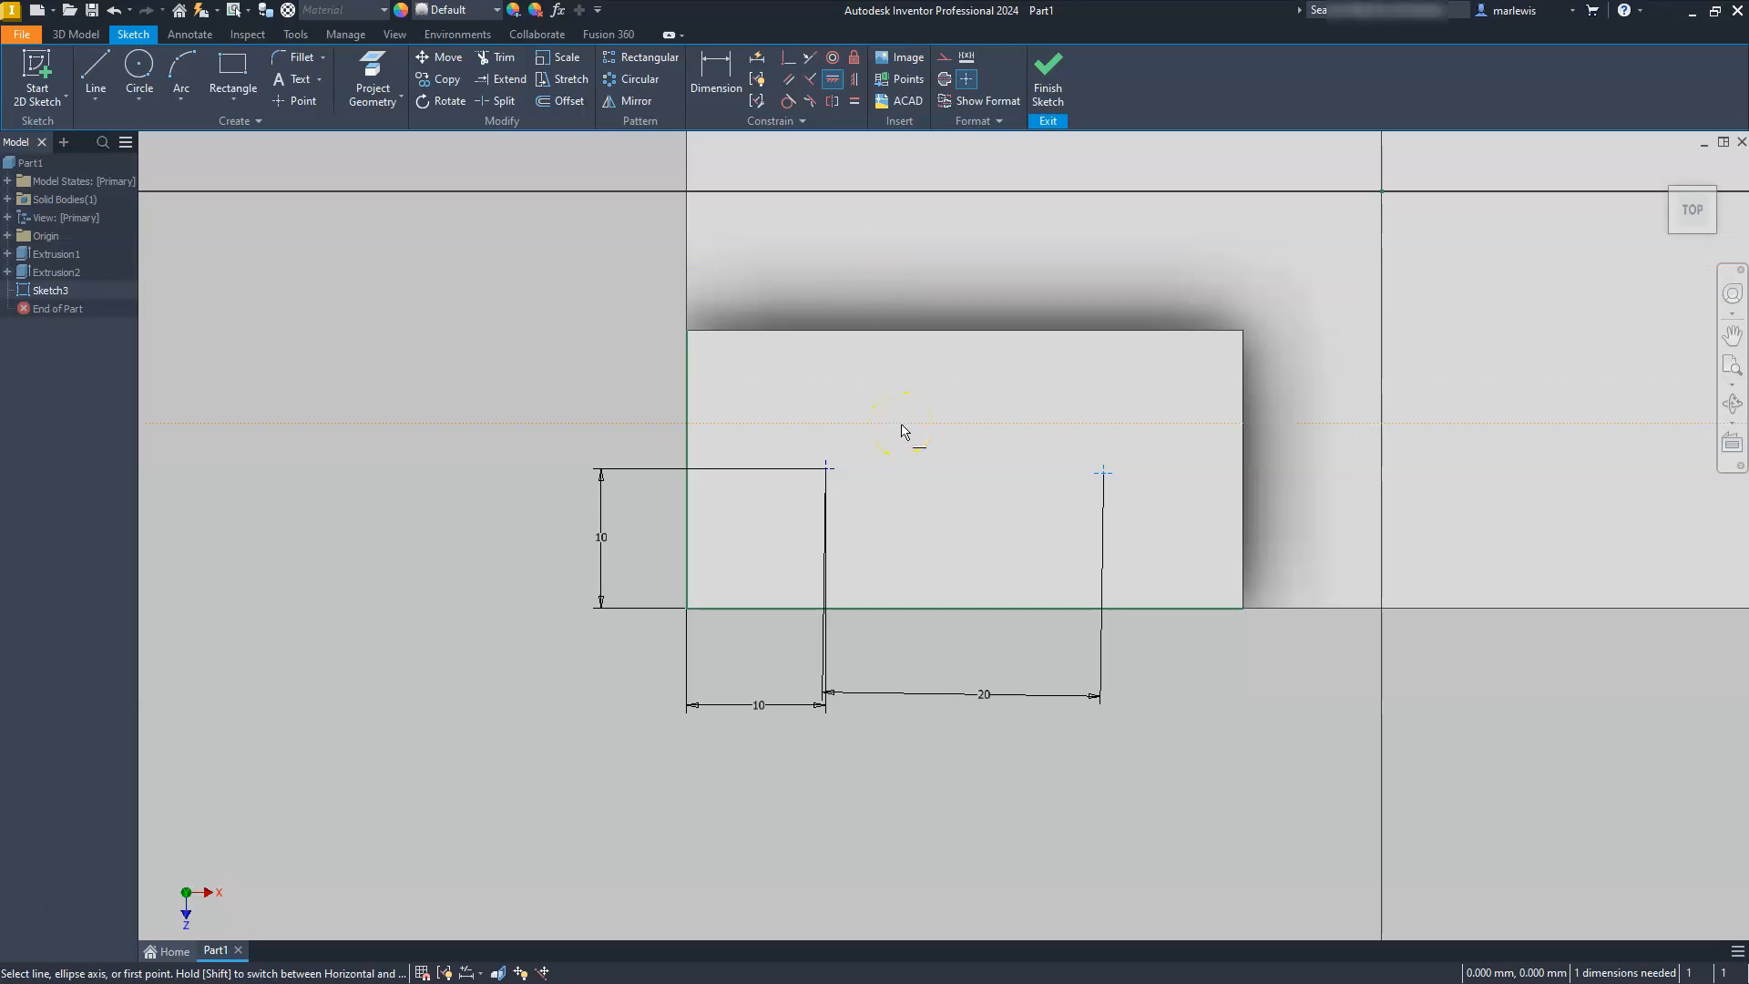
pyautogui.click(828, 471)
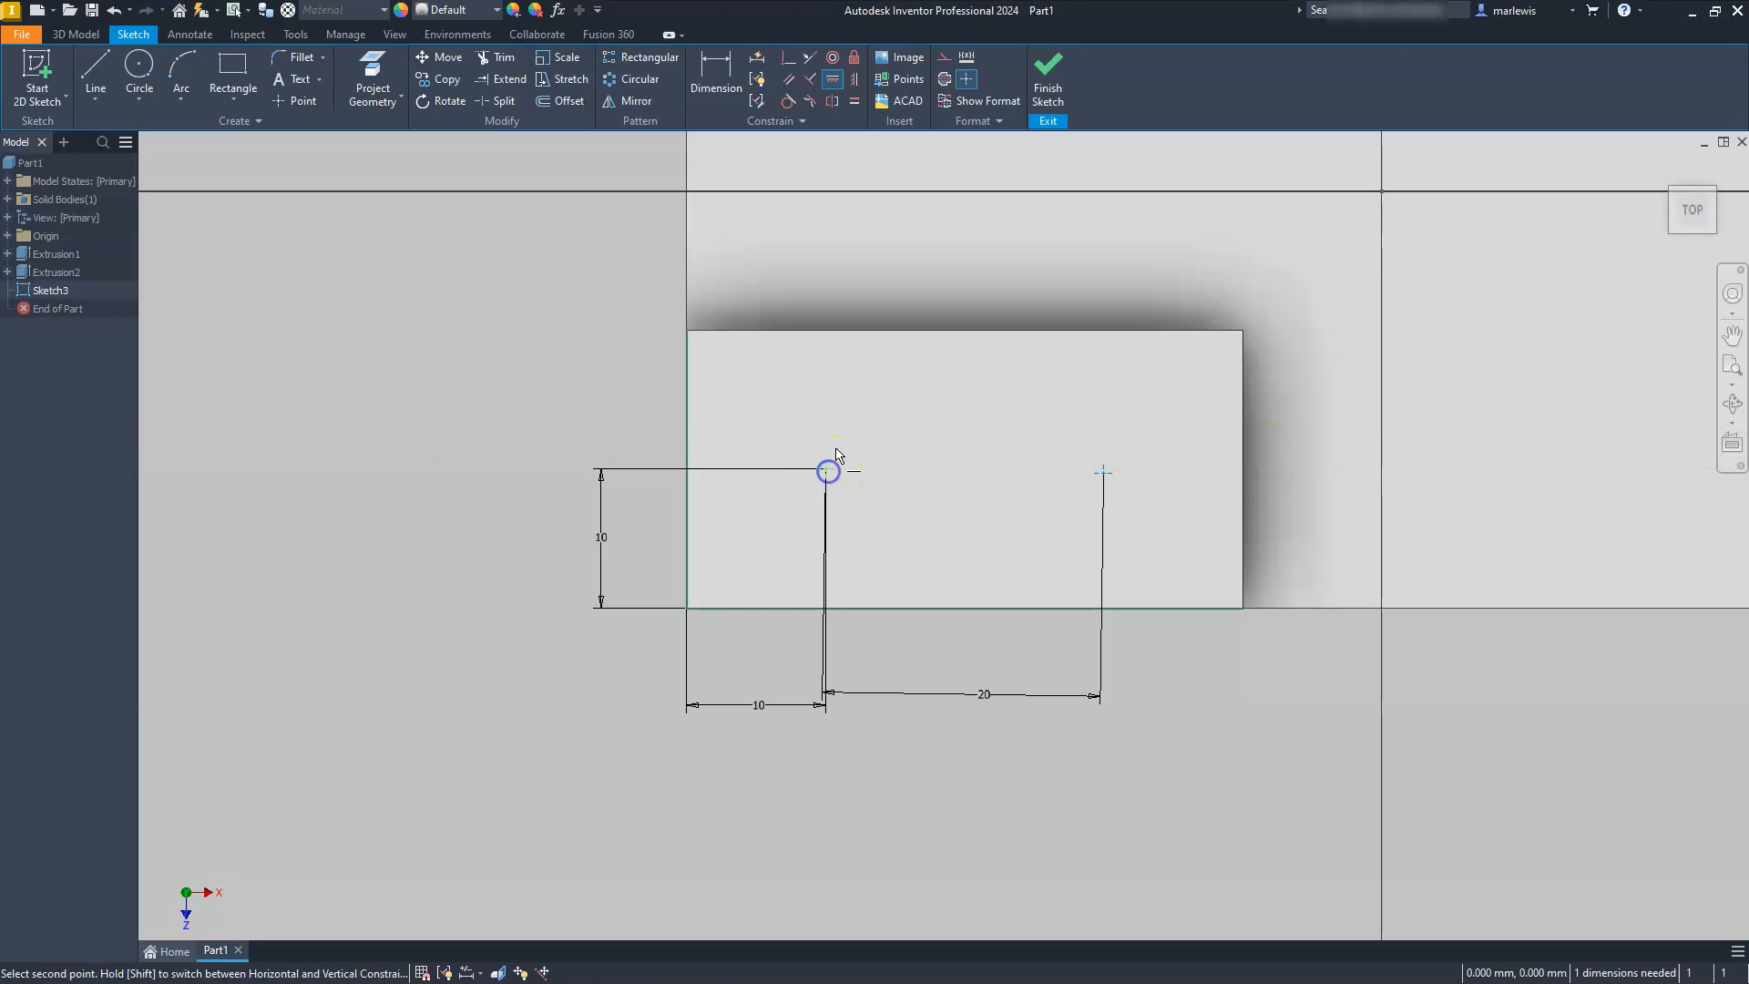
pyautogui.click(1109, 476)
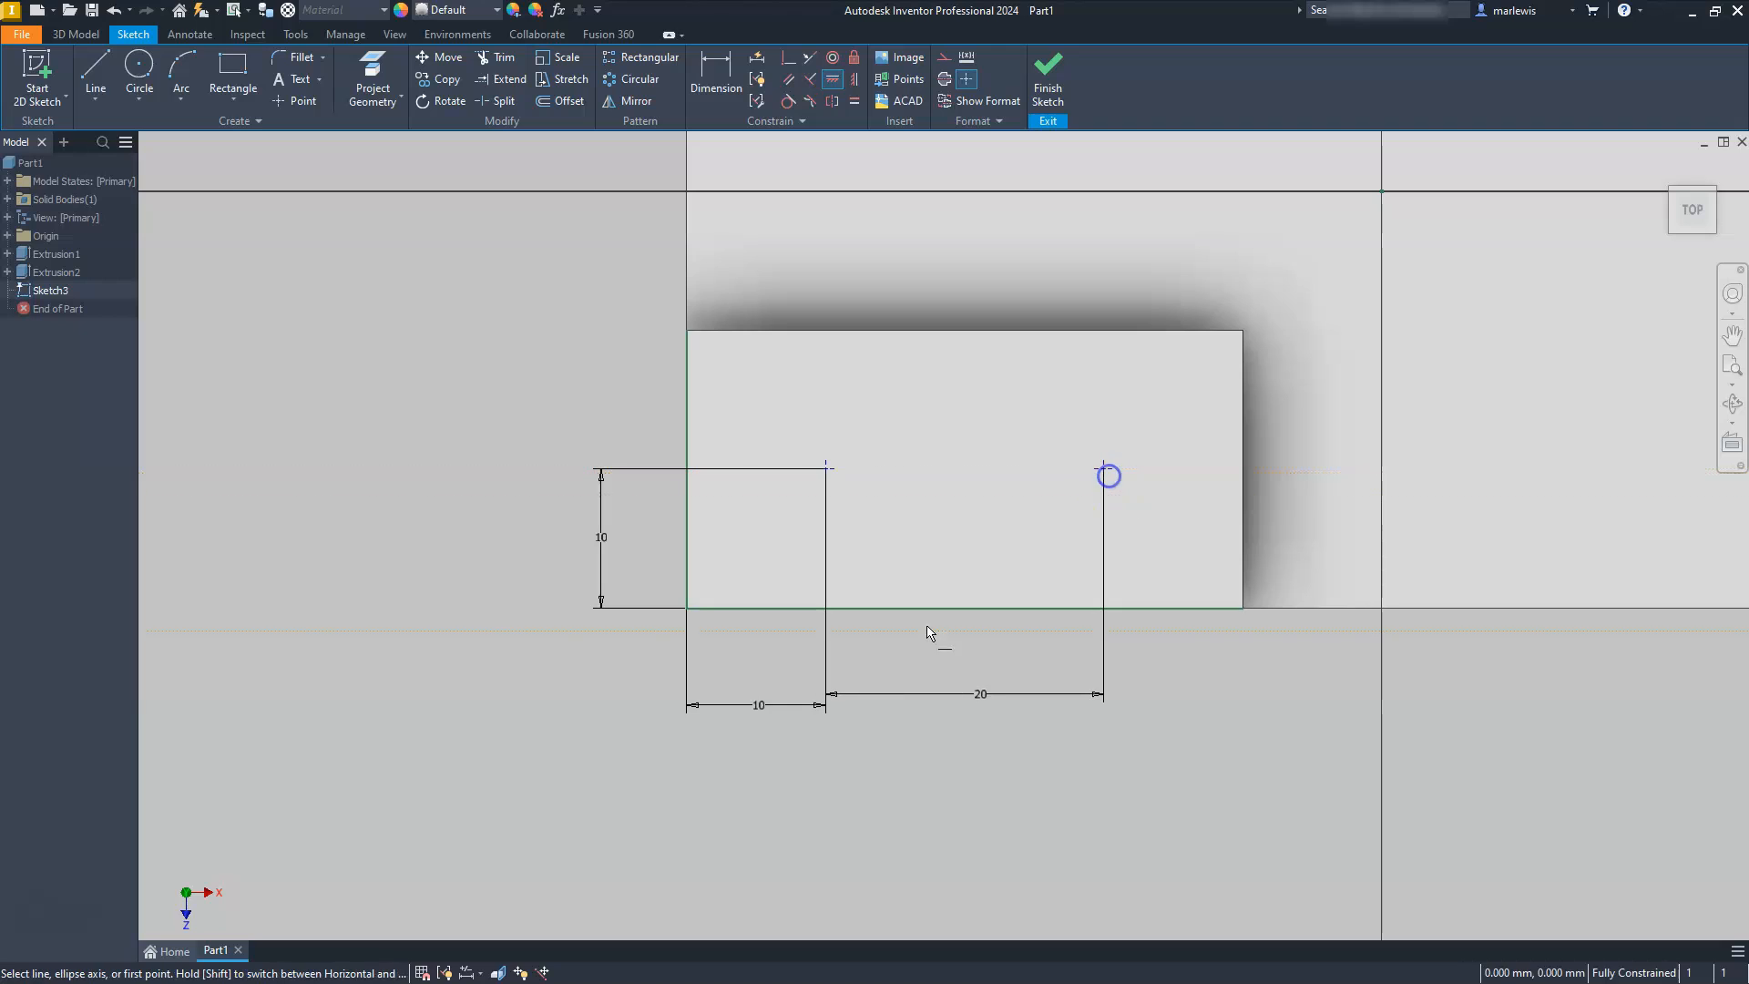
pyautogui.press('Escape')
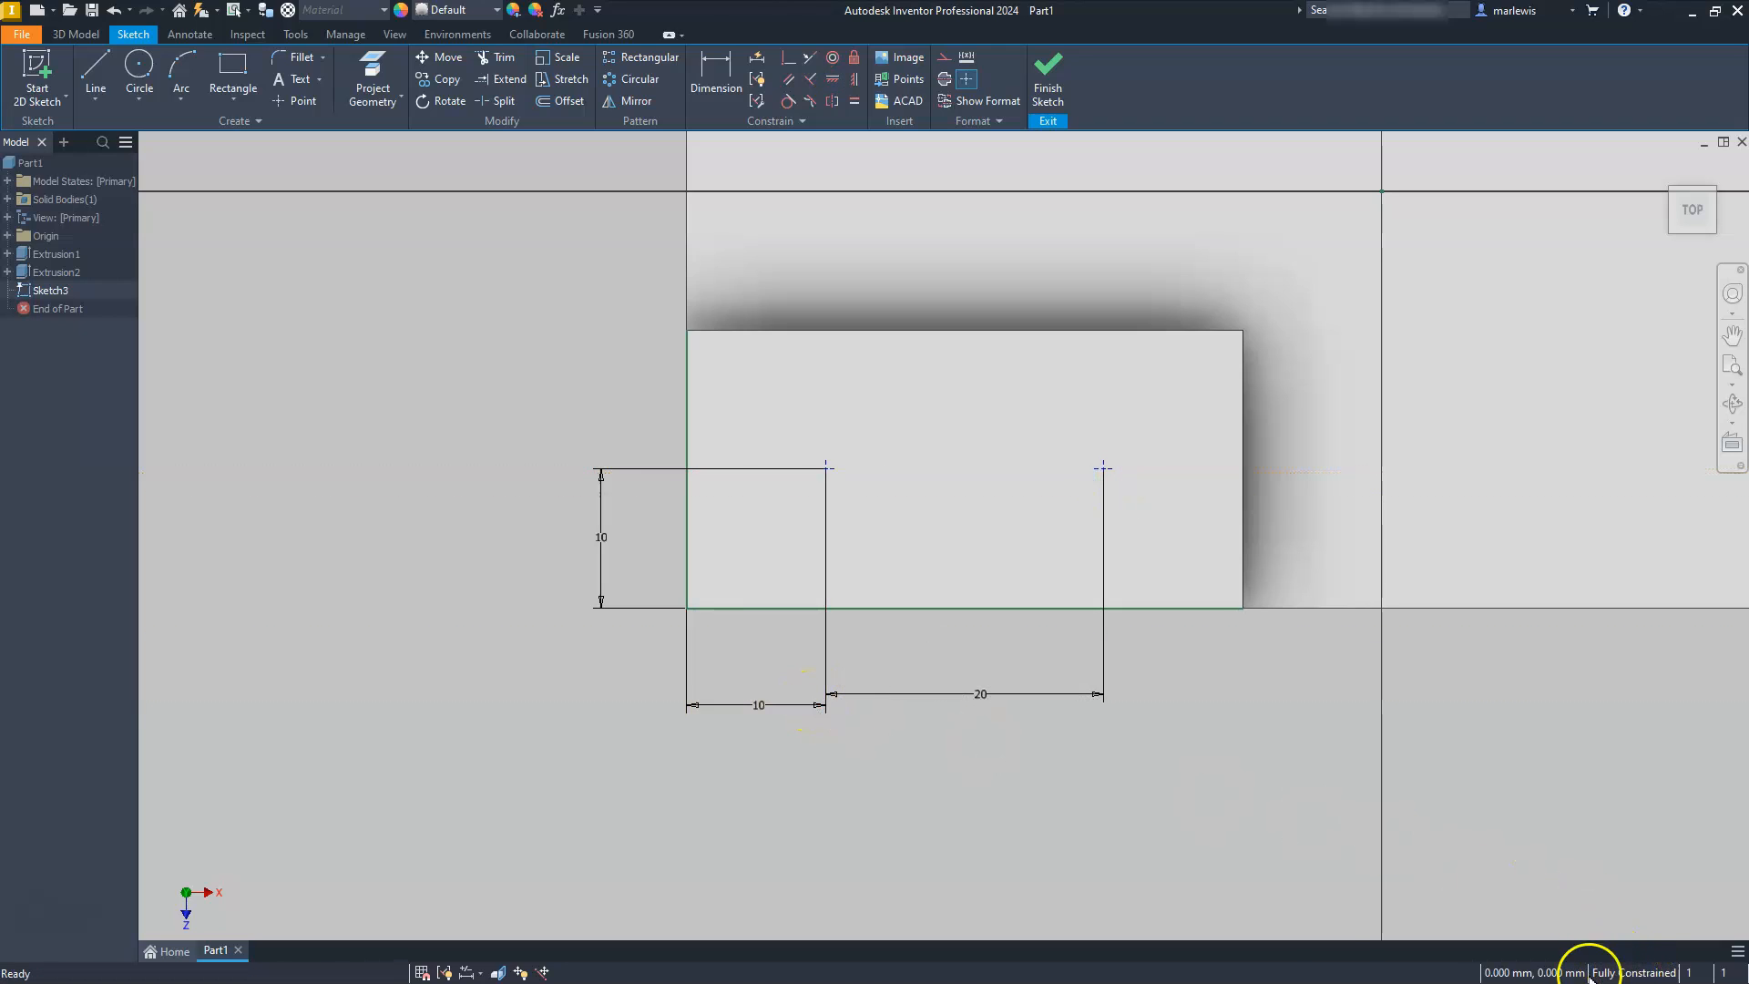
pyautogui.click(1044, 92)
# Step: Drill 10 mm diameter through-all holes at the two sketch points on the raised pad
pyautogui.moveTo(664, 469); pyautogui.dragTo(866, 501, button='middle')
pyautogui.scroll(-5, 869, 501)
pyautogui.scroll(7, 876, 501)
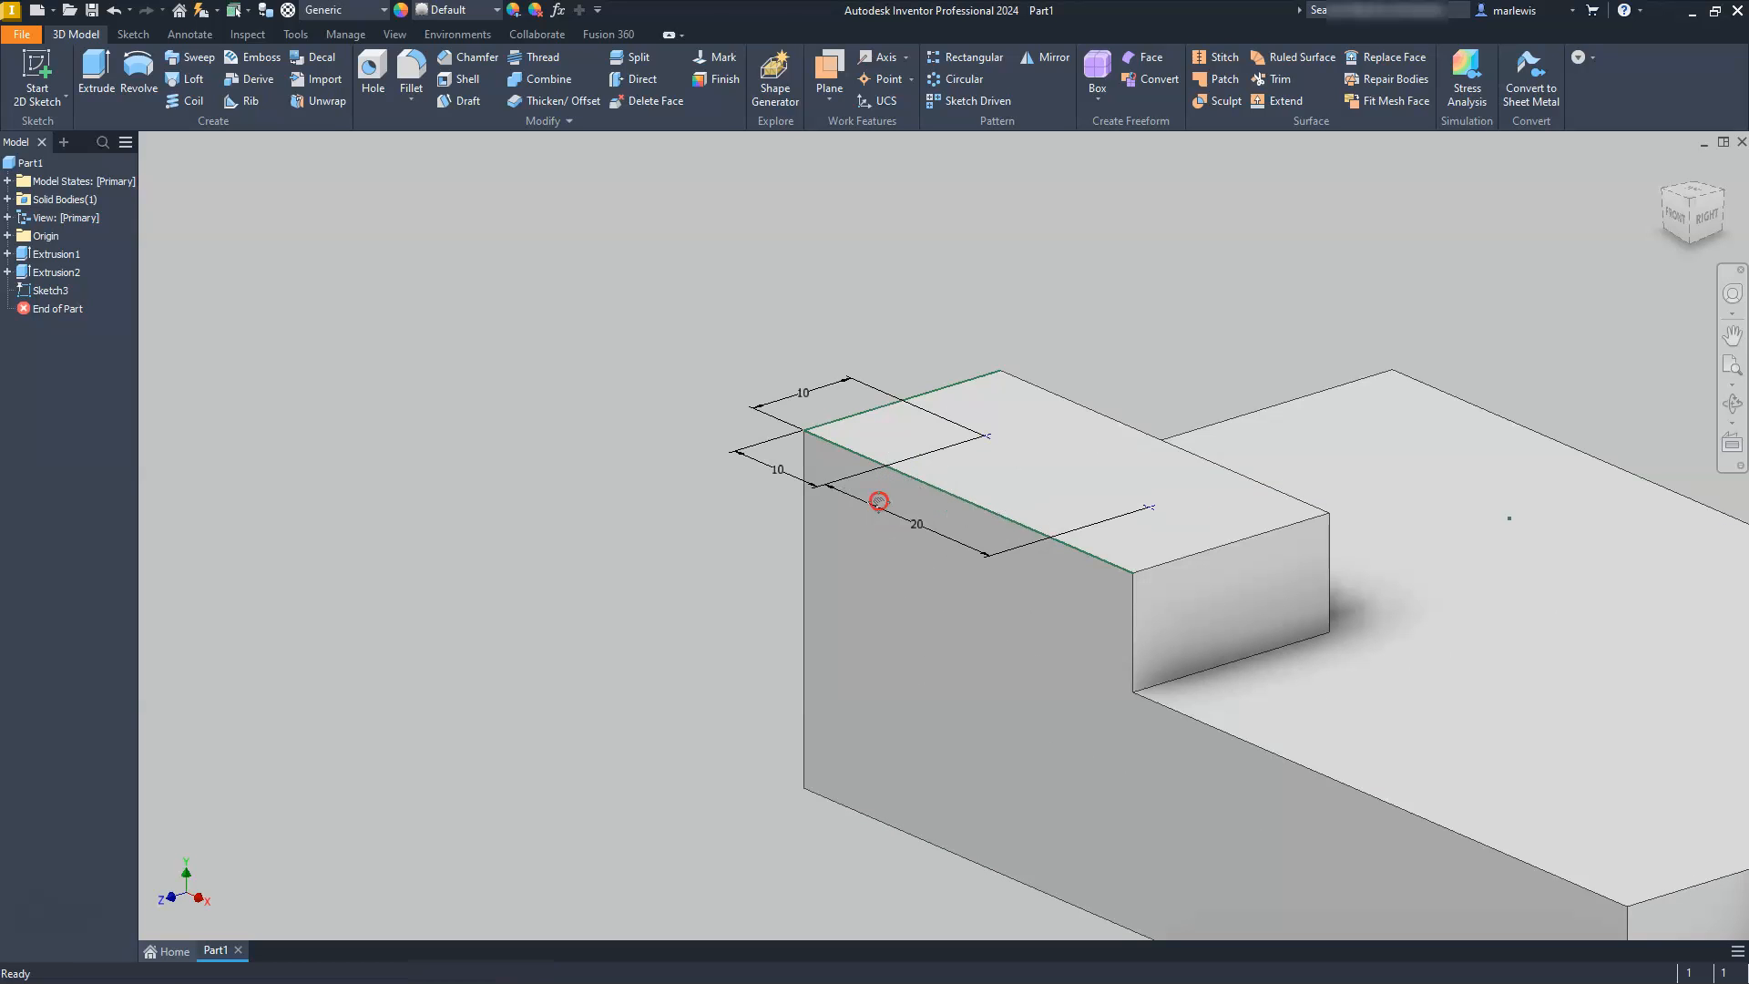
pyautogui.scroll(3, 878, 500)
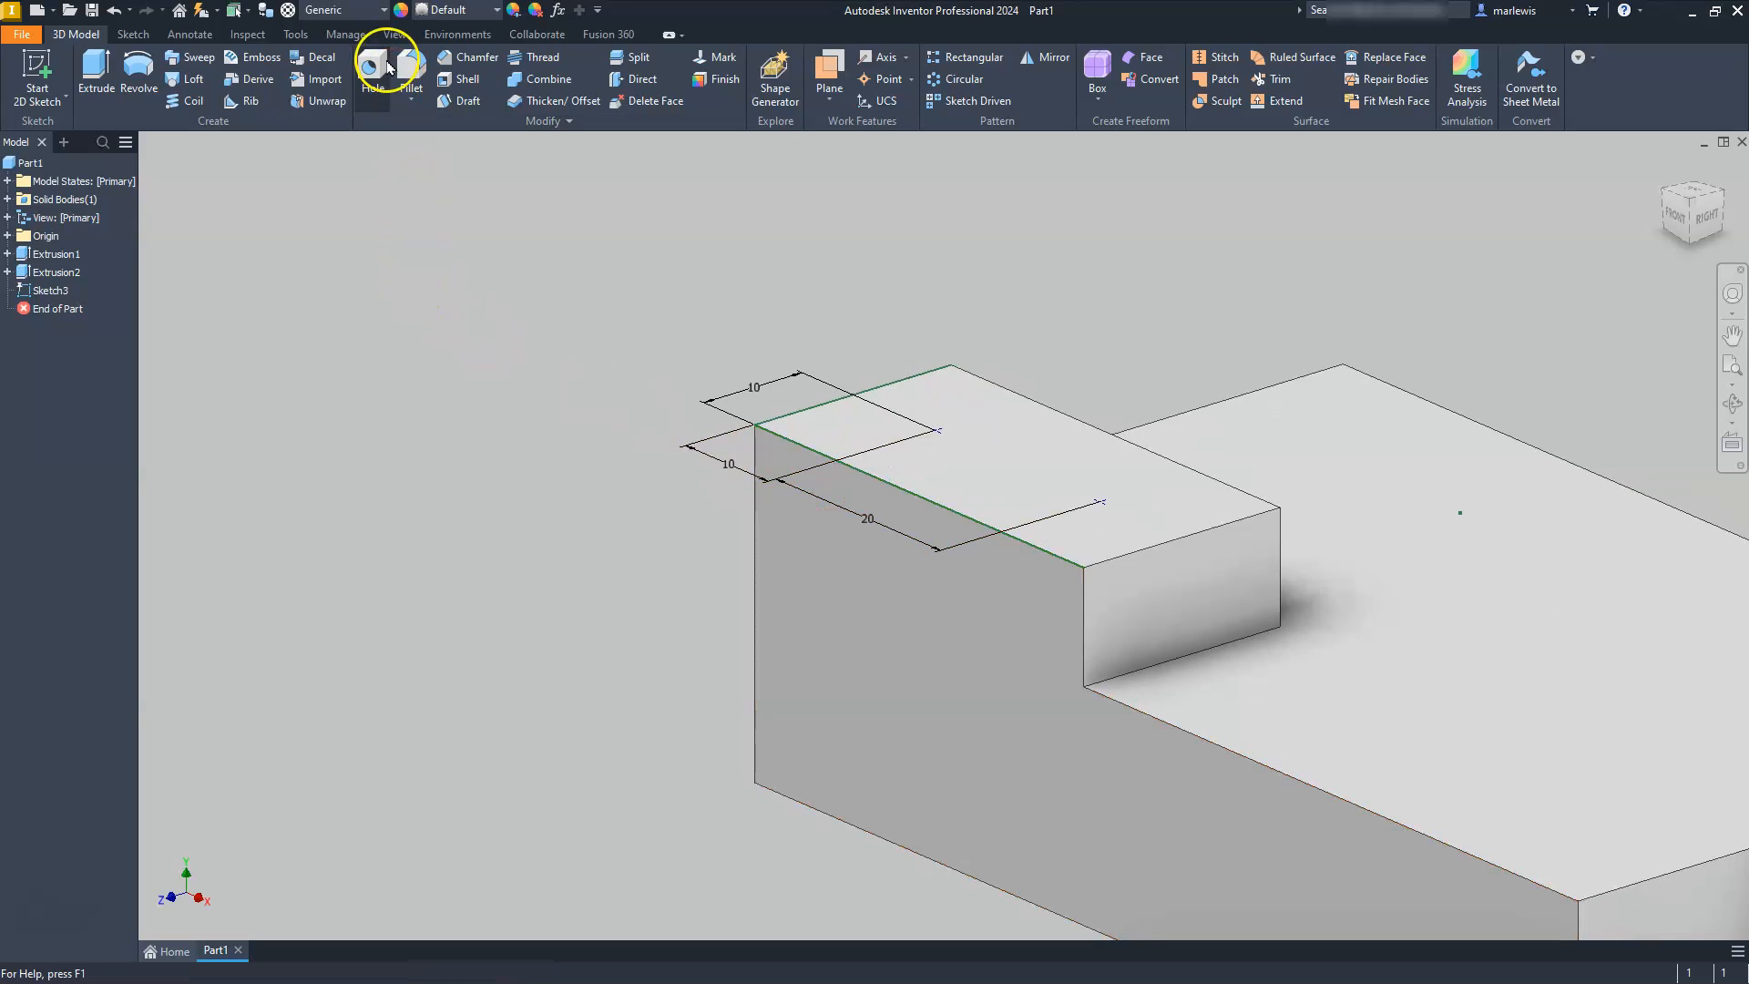
pyautogui.click(373, 73)
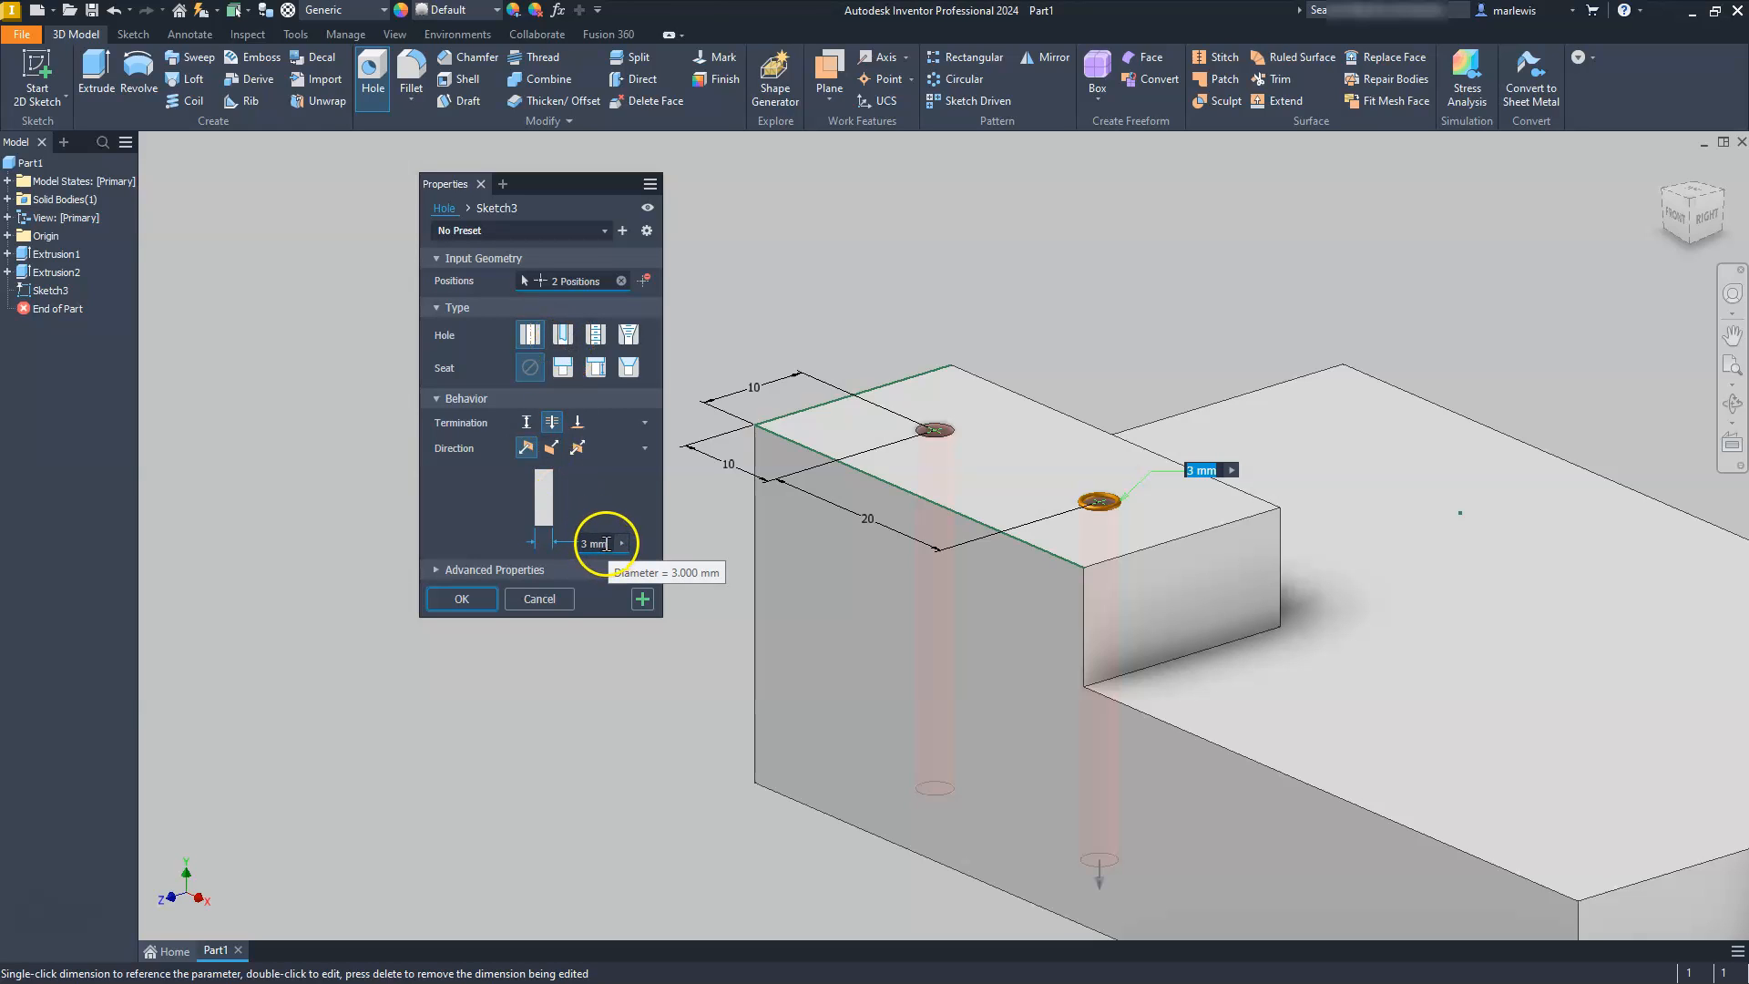
pyautogui.moveTo(611, 544); pyautogui.dragTo(551, 546)
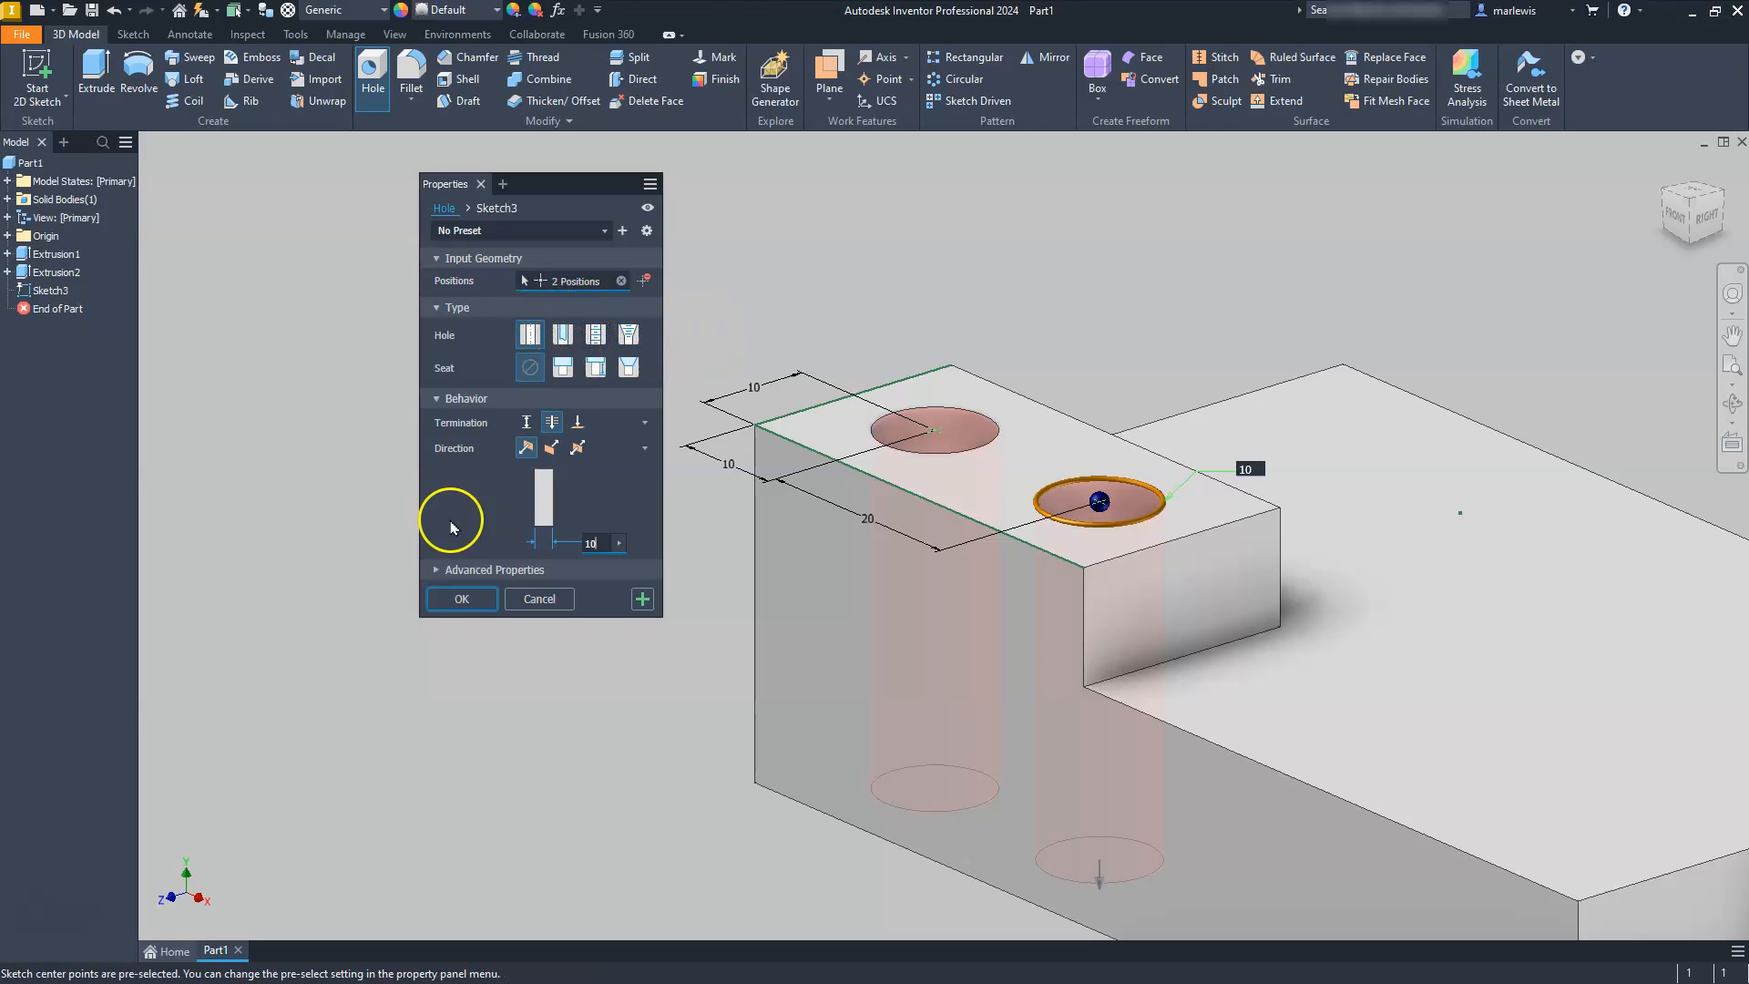
pyautogui.click(460, 599)
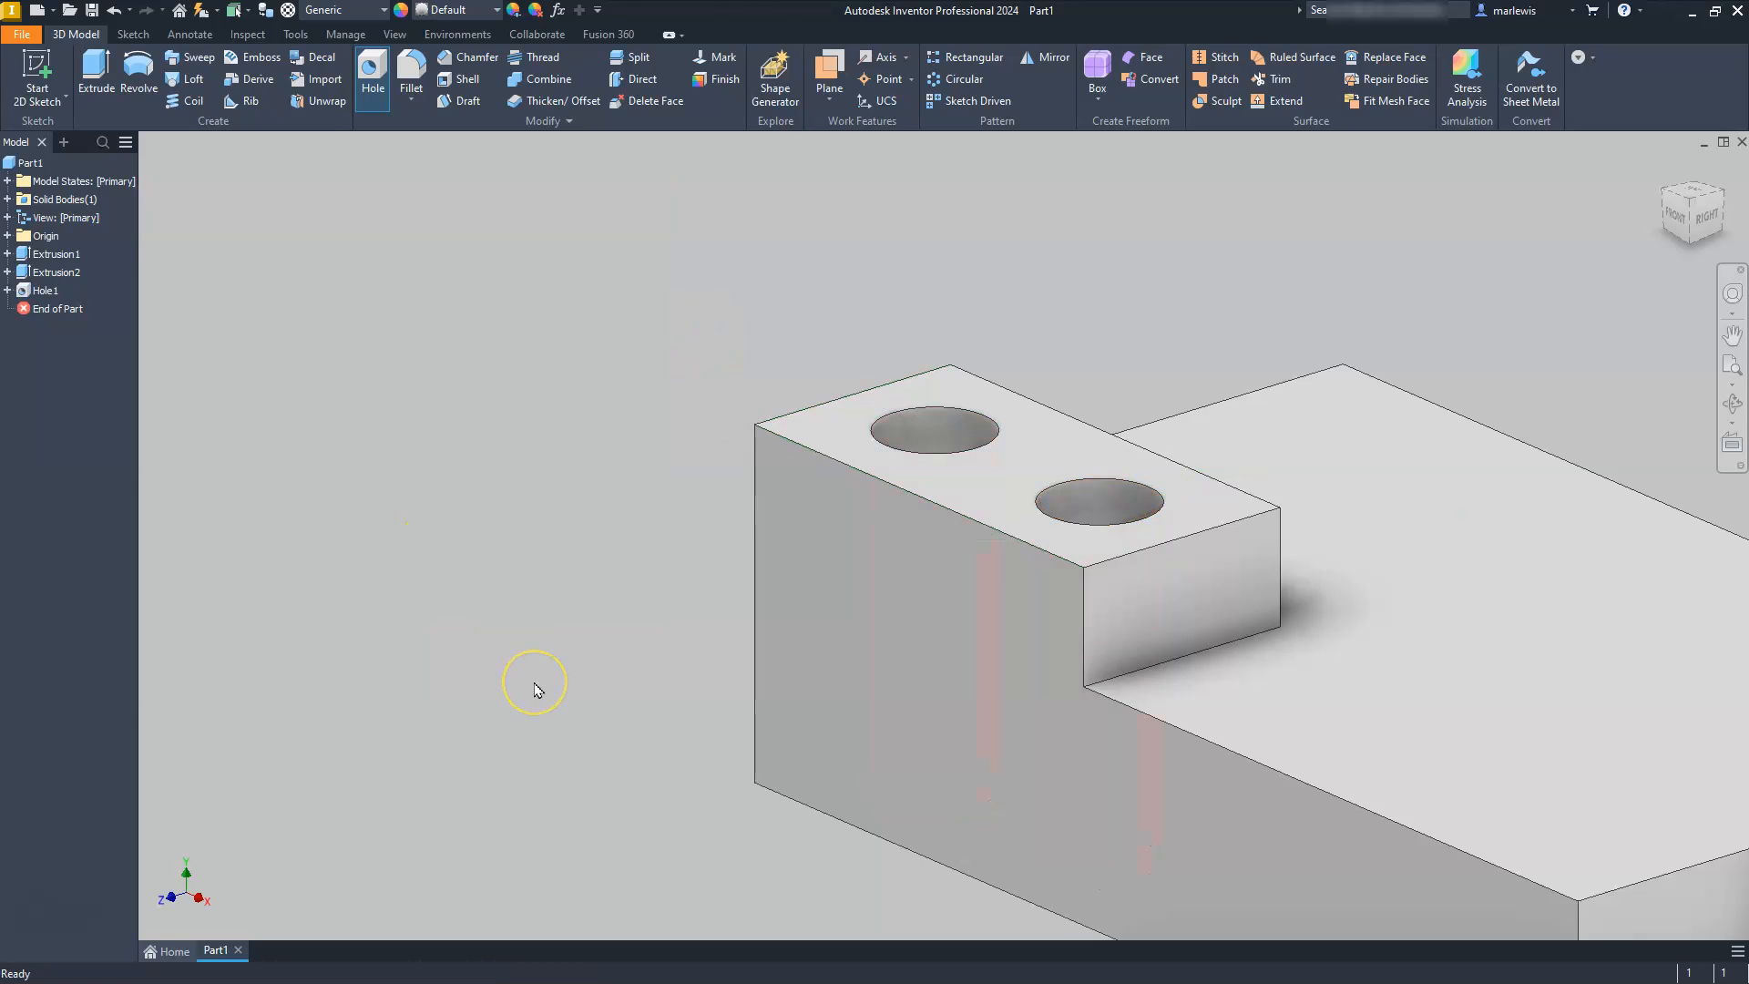
# Step: Start a rectangular pattern of the raised pad and its holes, using the block's long upper edge as the first direction
pyautogui.scroll(-3, 756, 537)
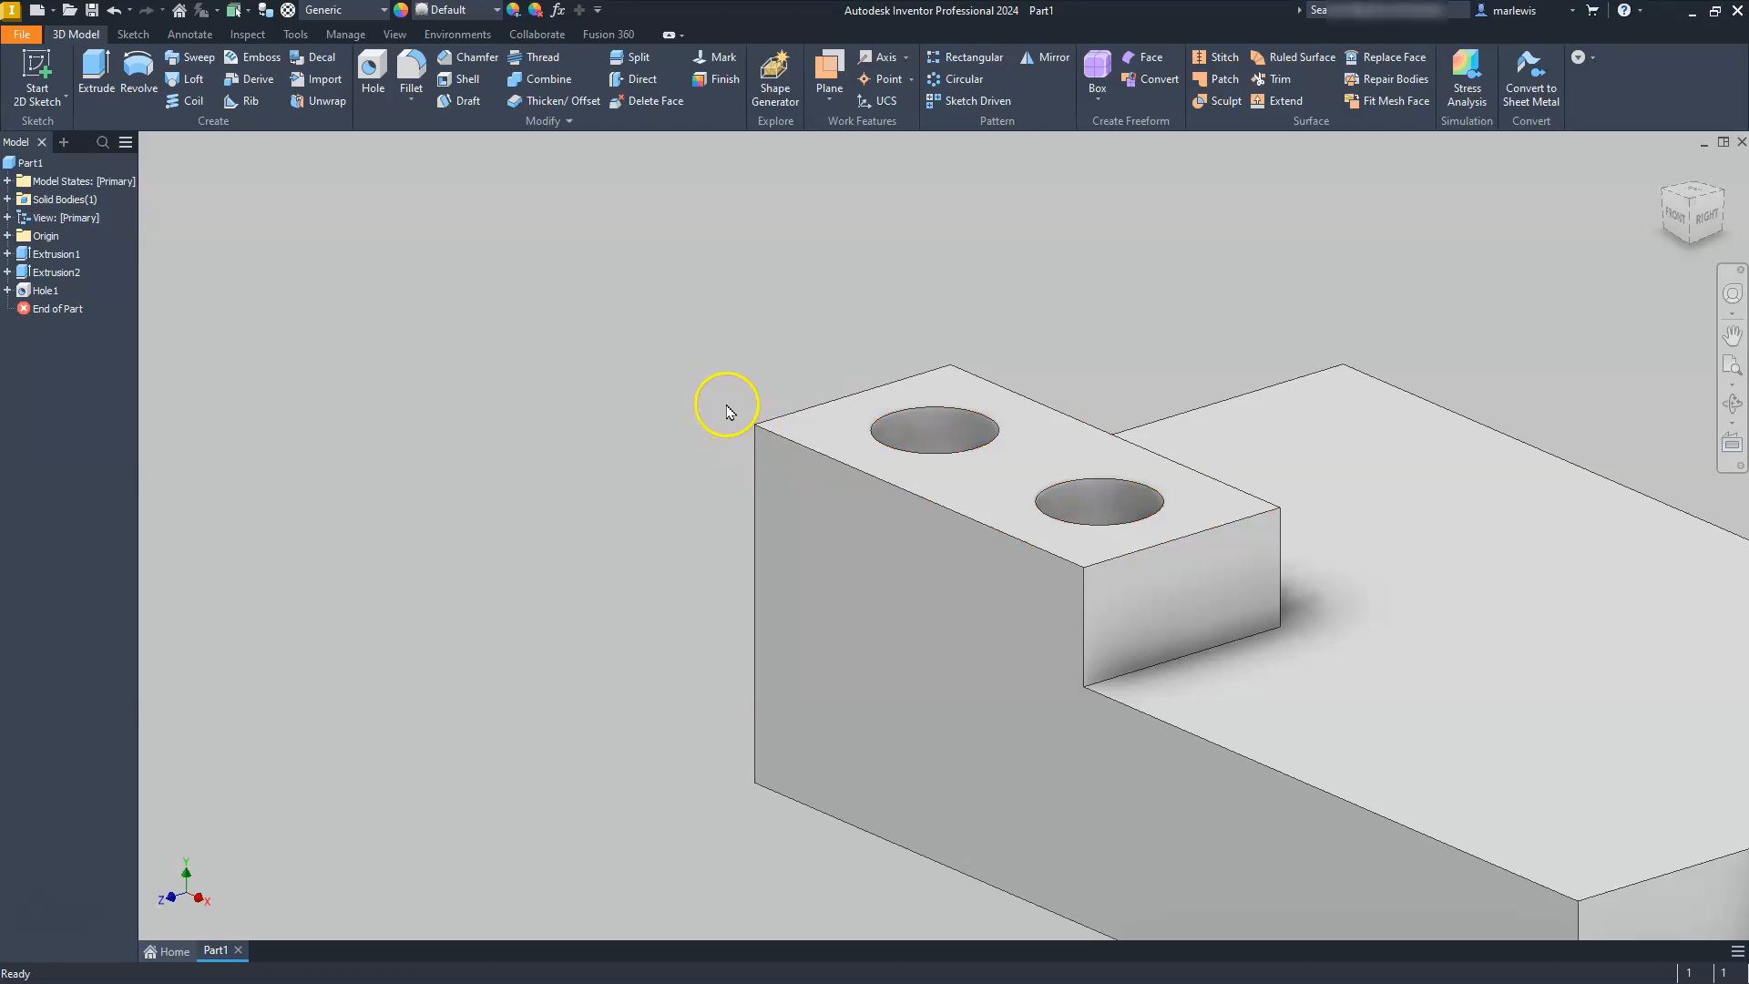
pyautogui.scroll(-2, 726, 410)
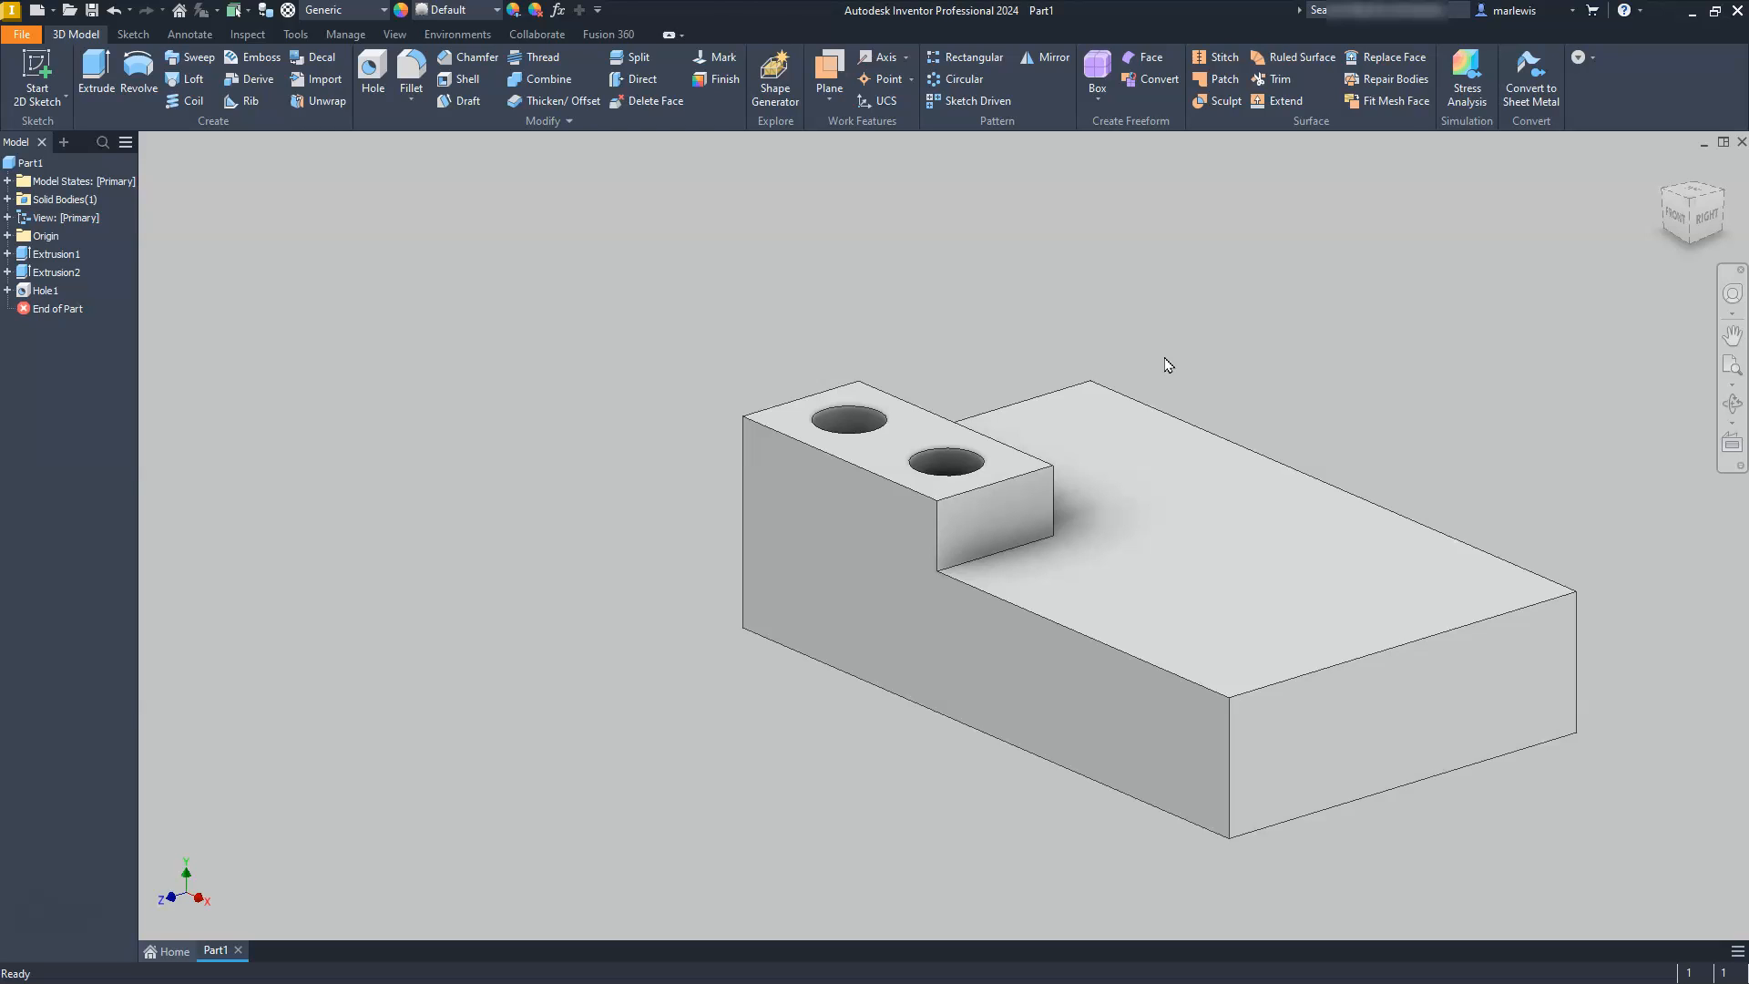
pyautogui.click(958, 58)
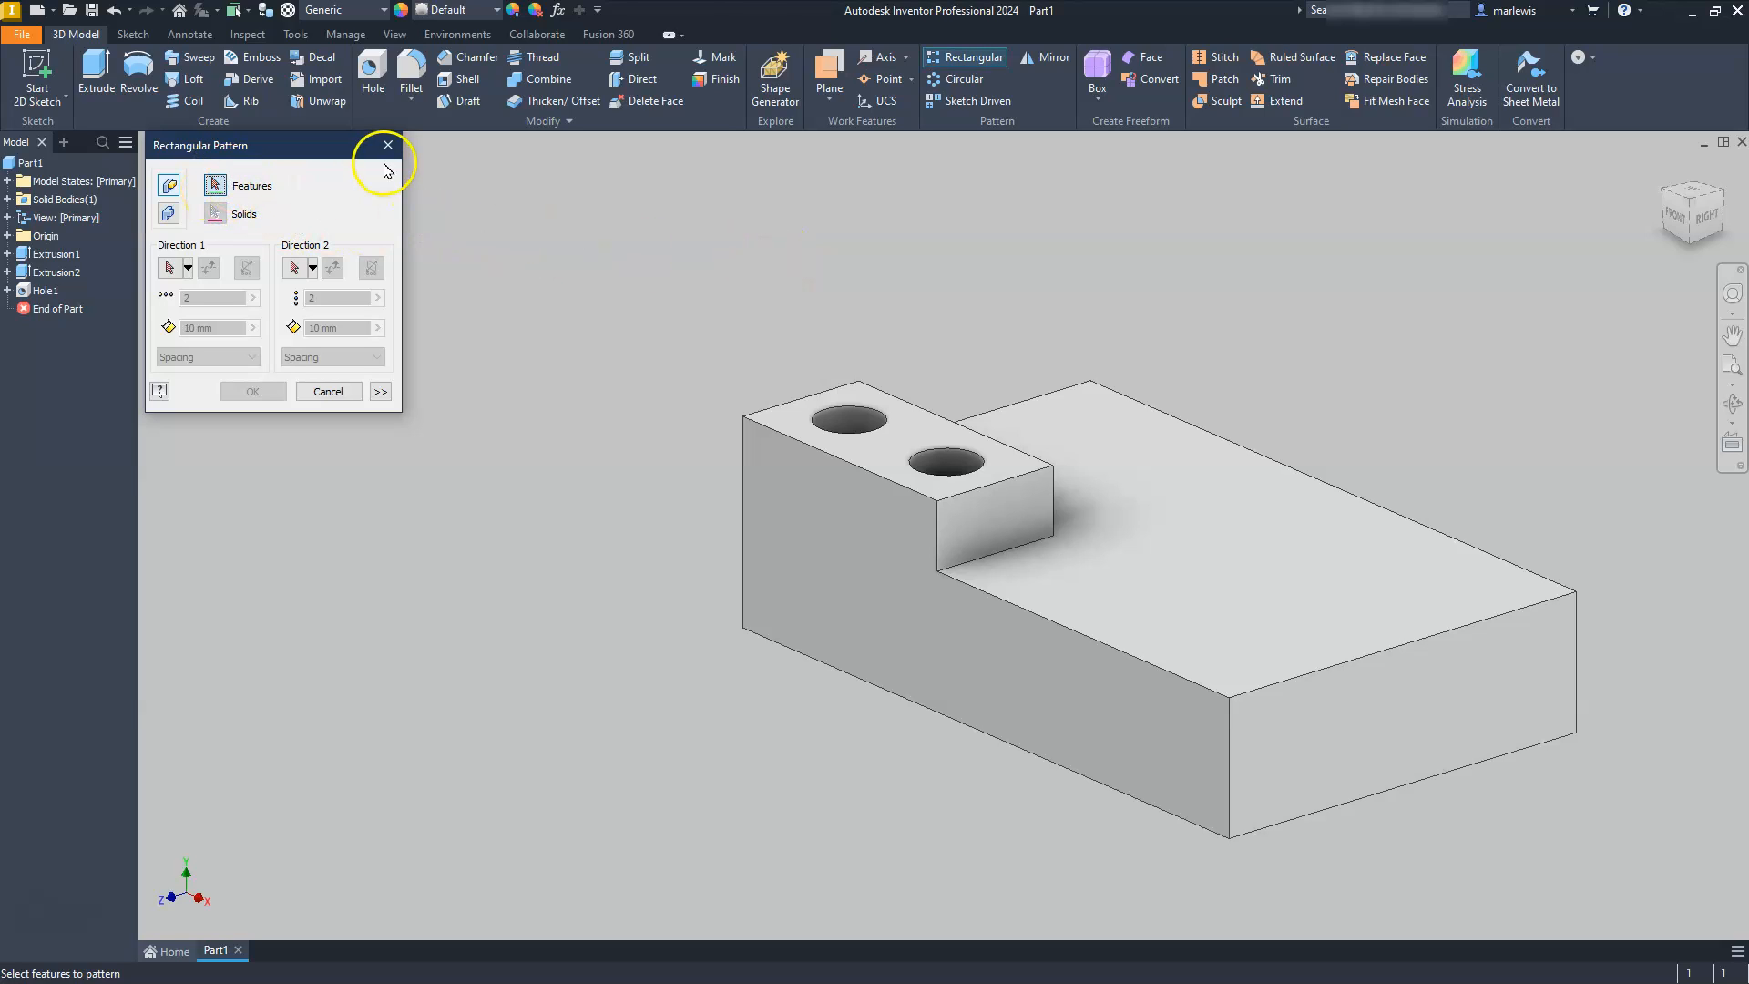
pyautogui.click(44, 289)
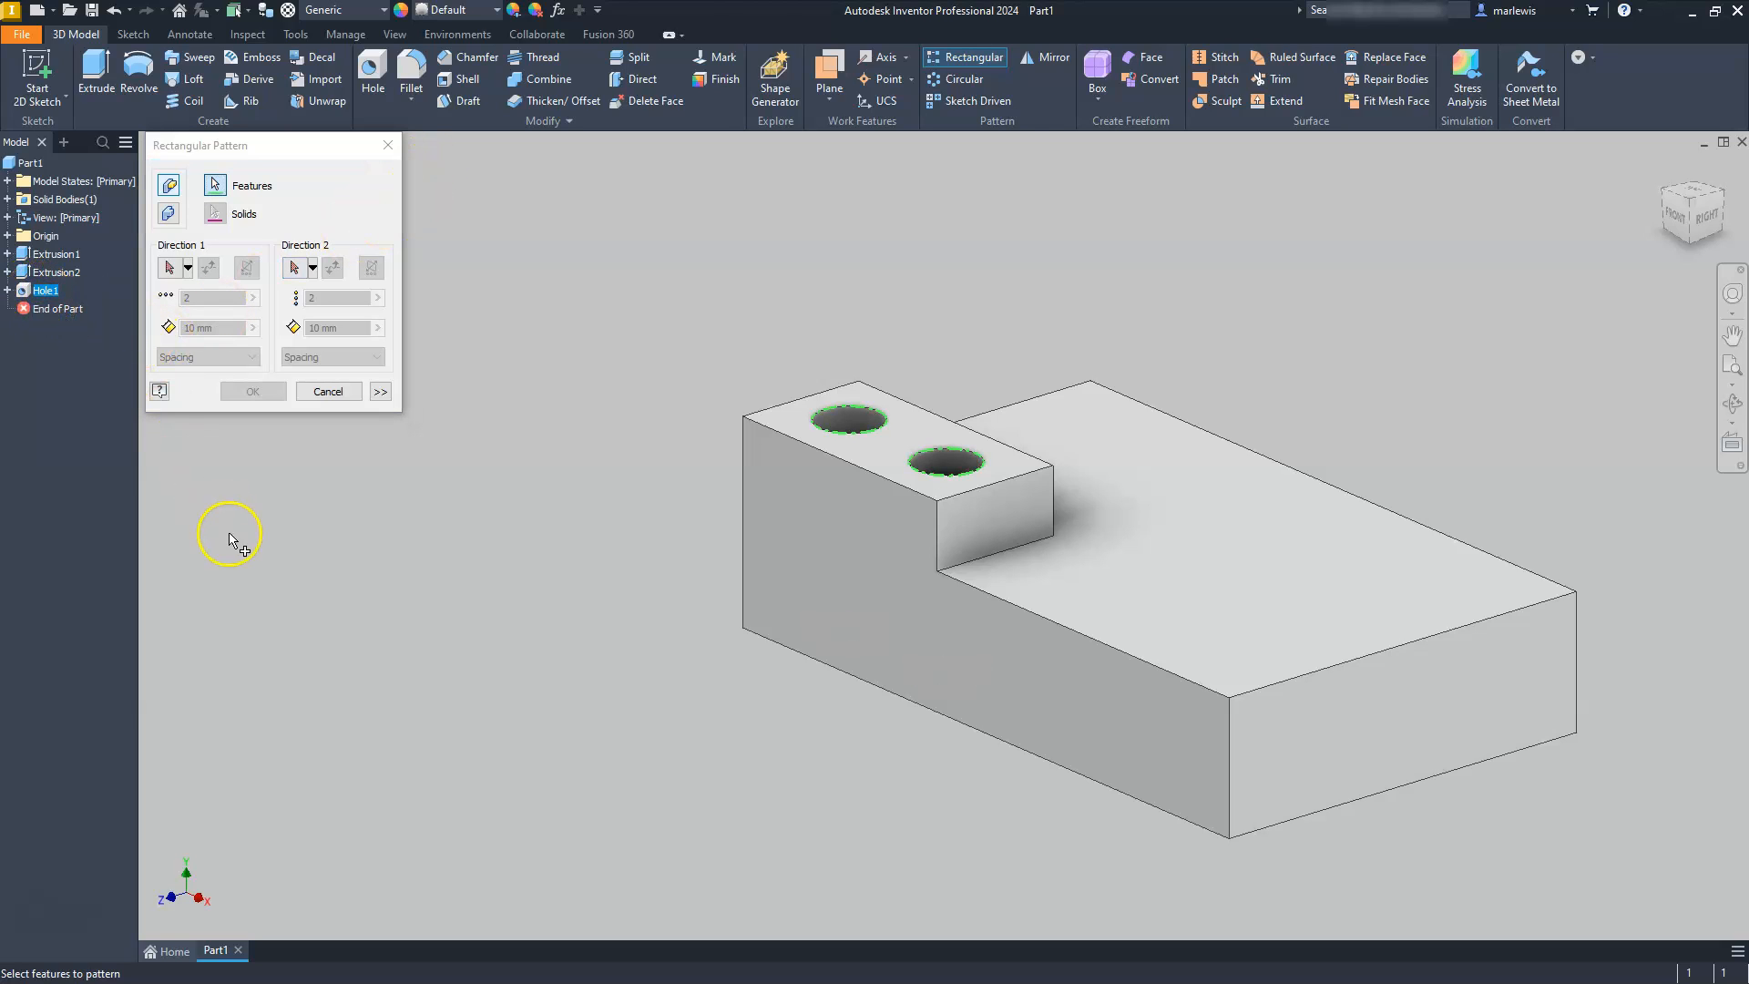
pyautogui.click(50, 272)
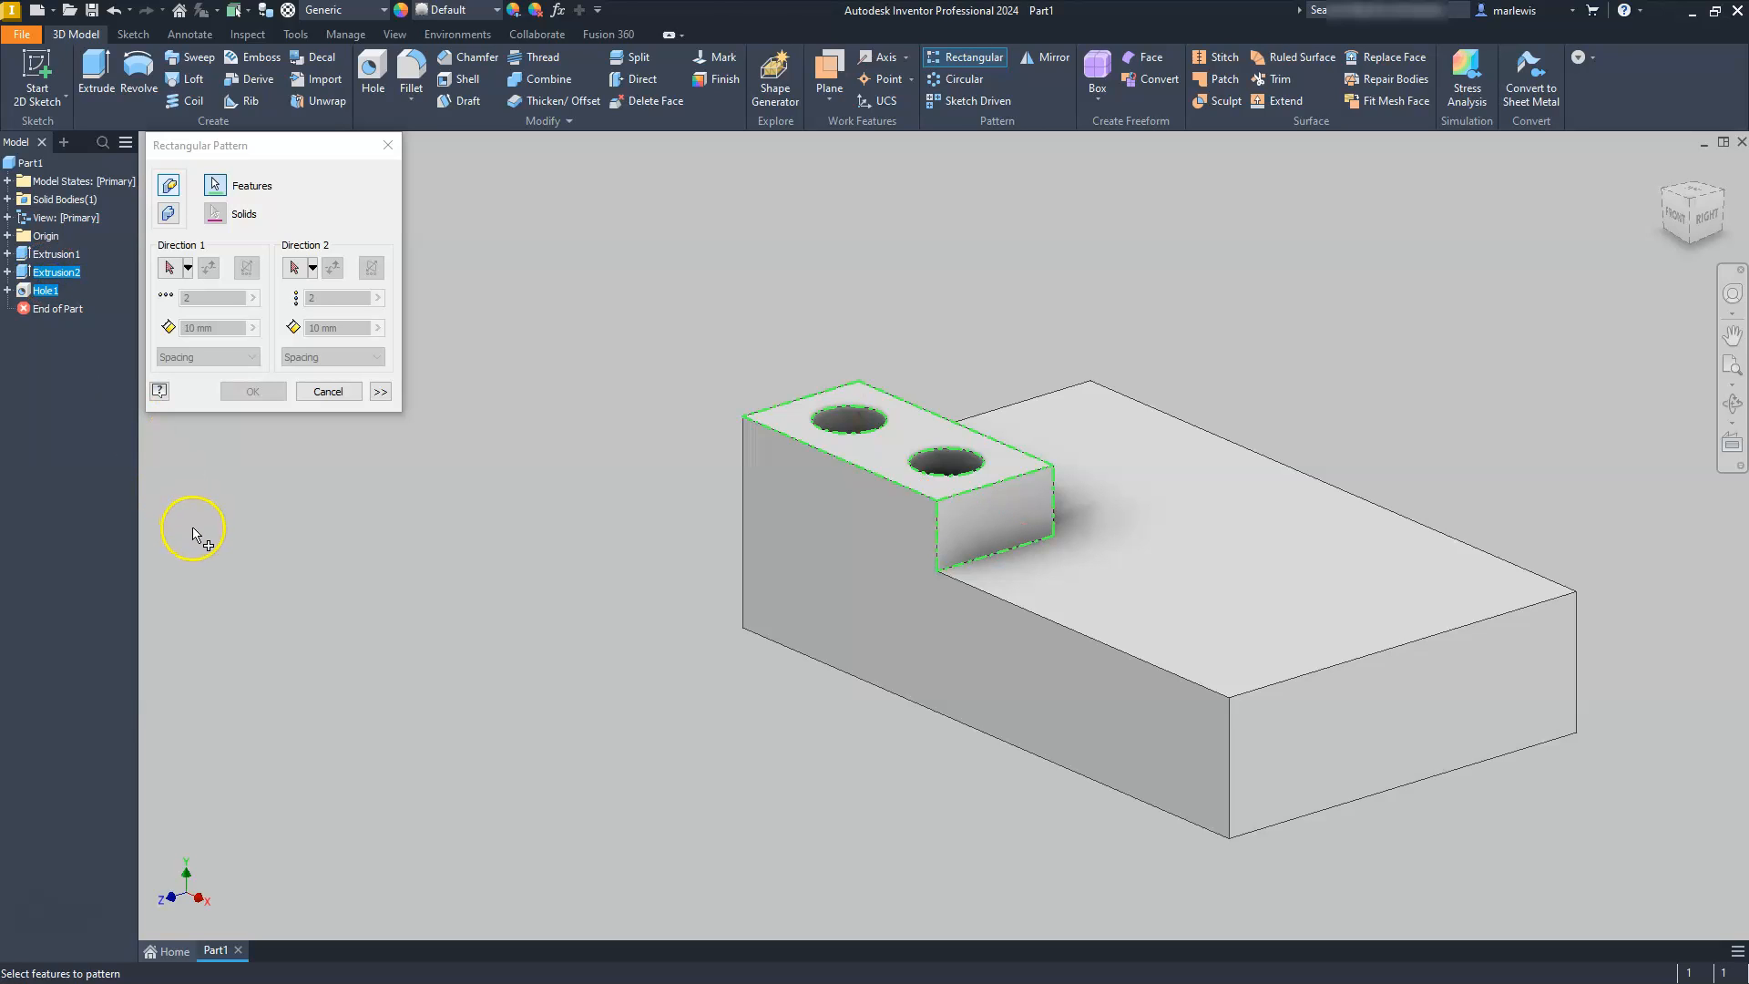
pyautogui.moveTo(256, 148); pyautogui.dragTo(367, 166)
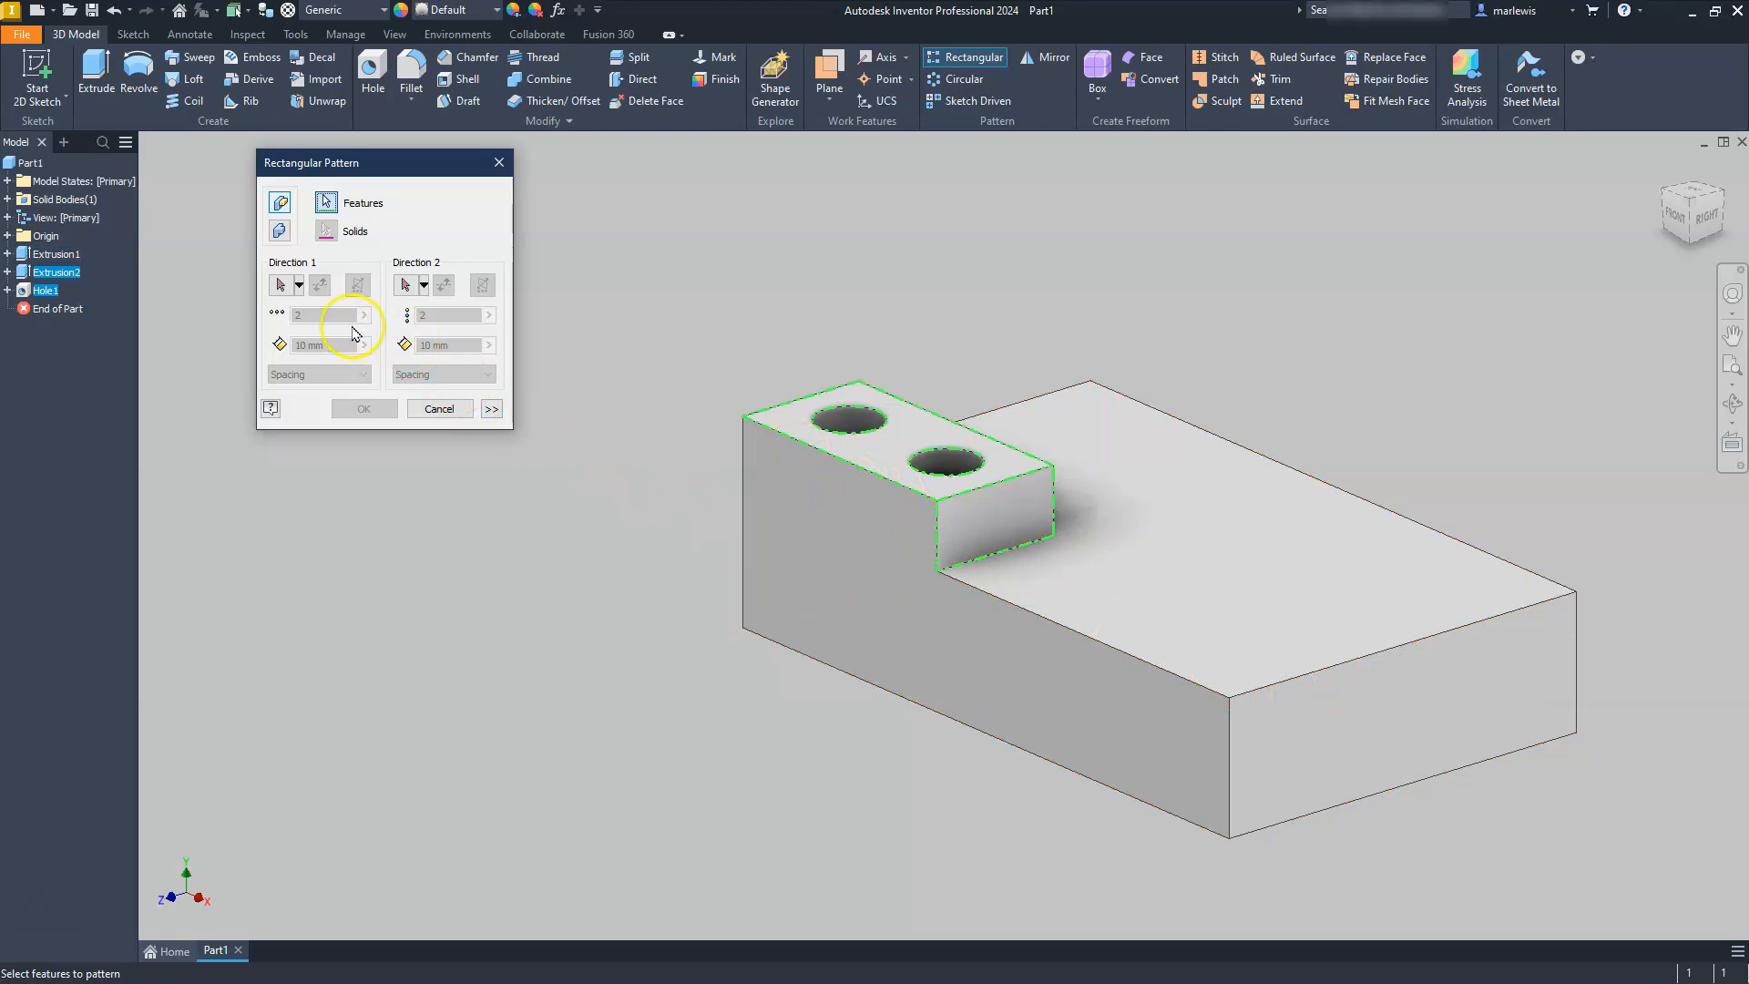
pyautogui.click(282, 286)
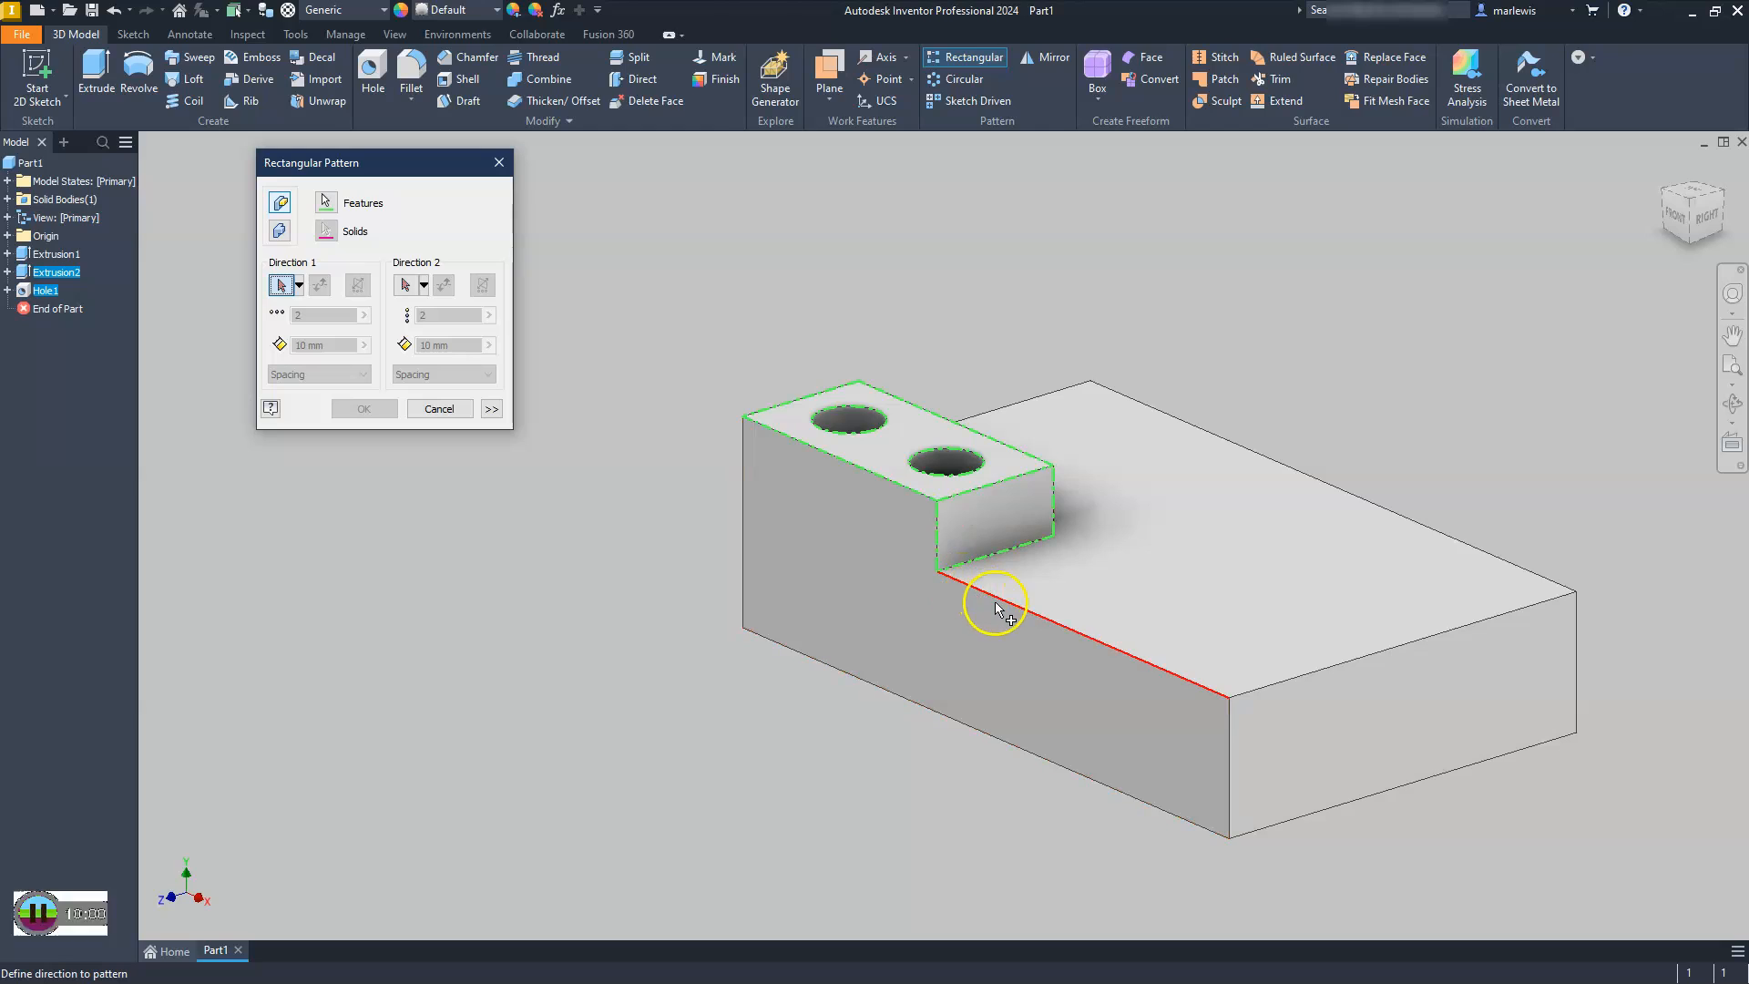
pyautogui.click(1022, 609)
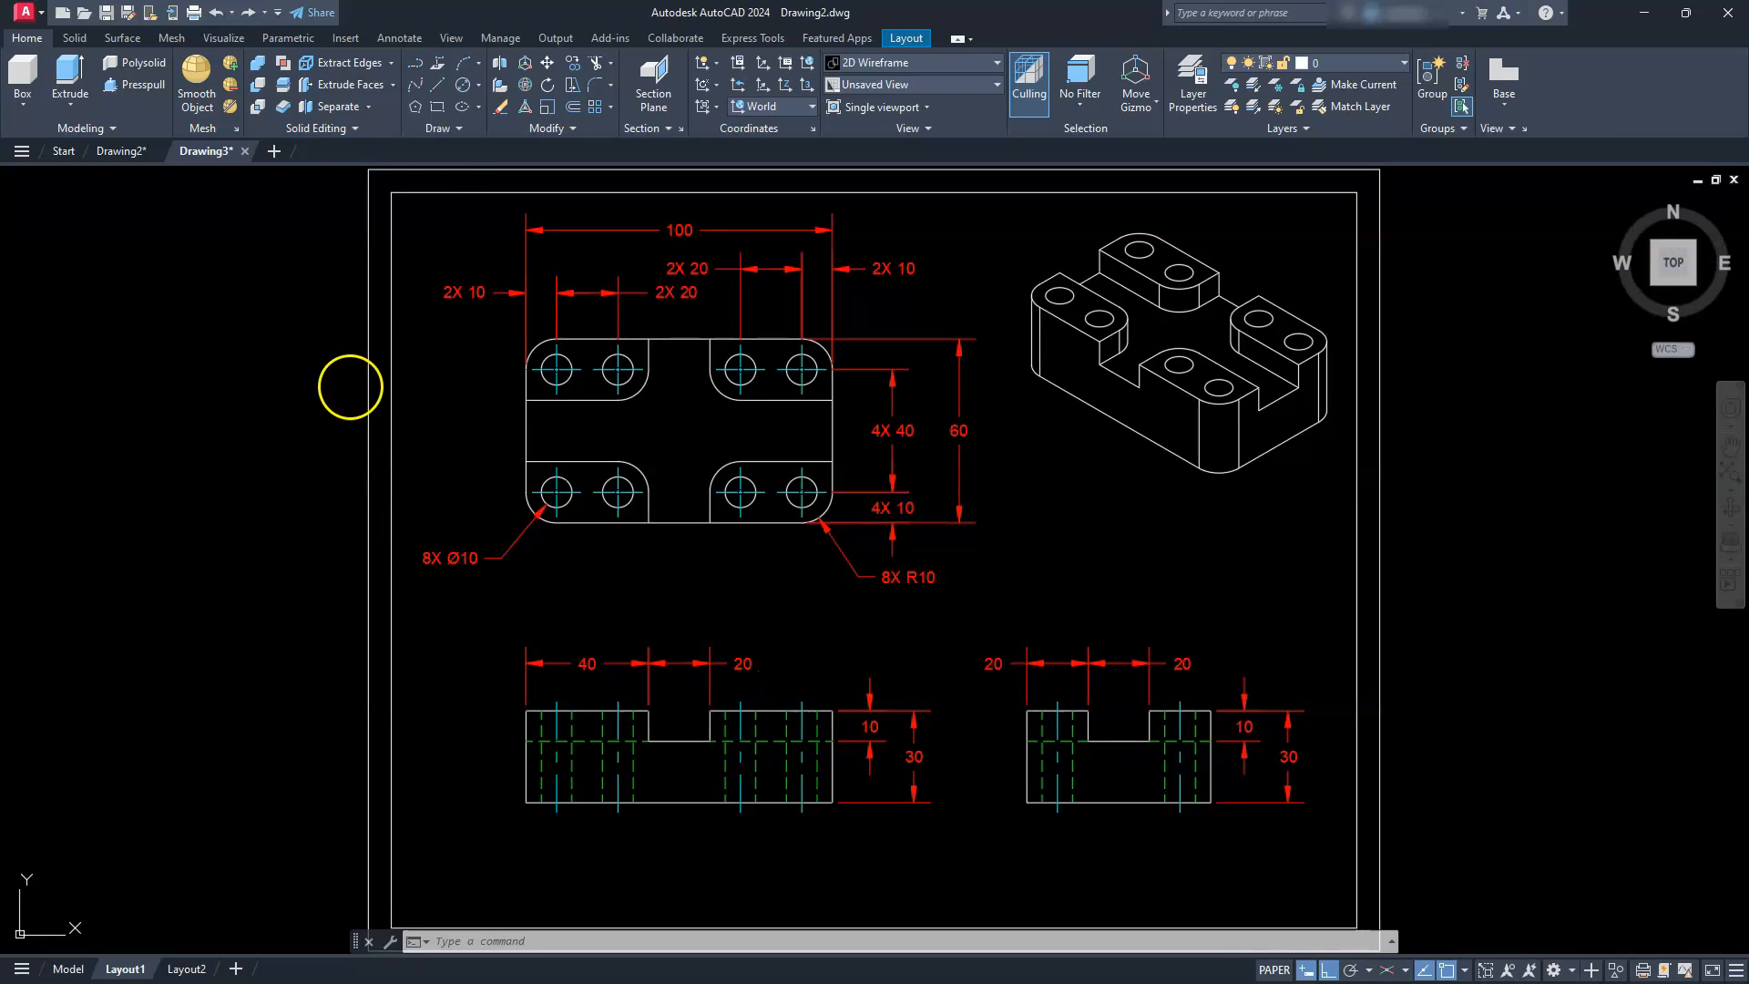
# Step: Switch to the Drawing2 model view in AutoCAD and examine the plan view for the hole spacing between pads in both directions
pyautogui.click(122, 151)
pyautogui.scroll(4, 520, 263)
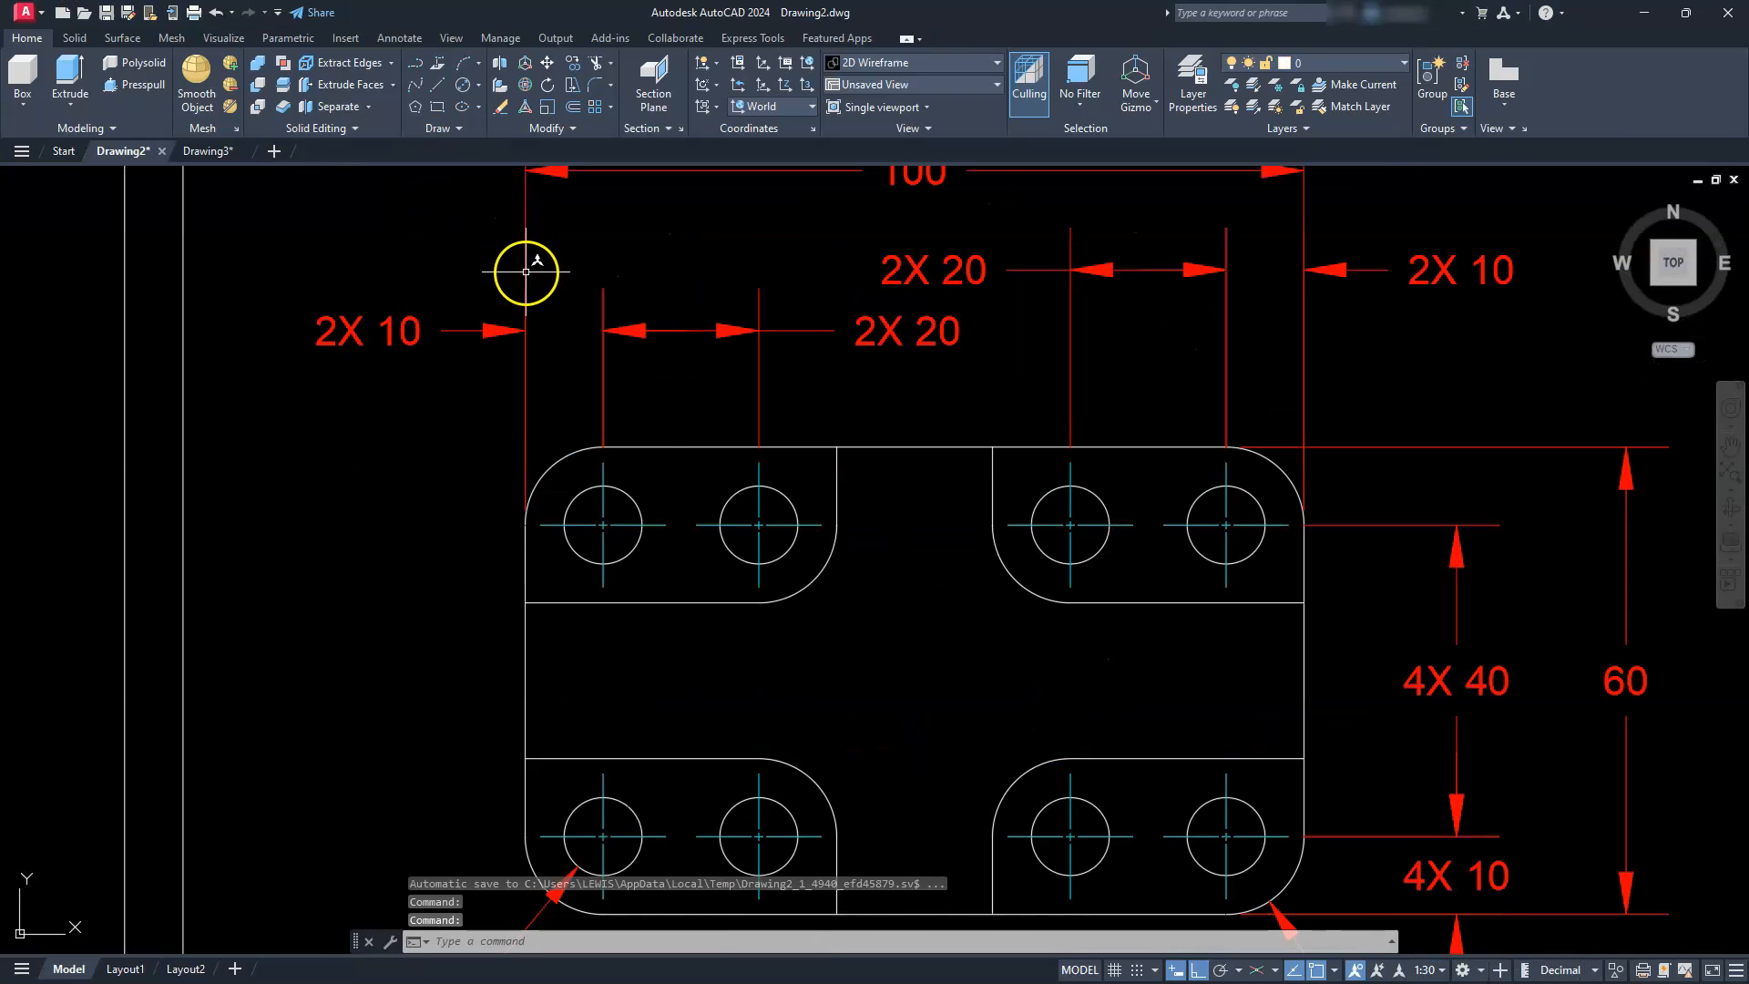
pyautogui.click(605, 483)
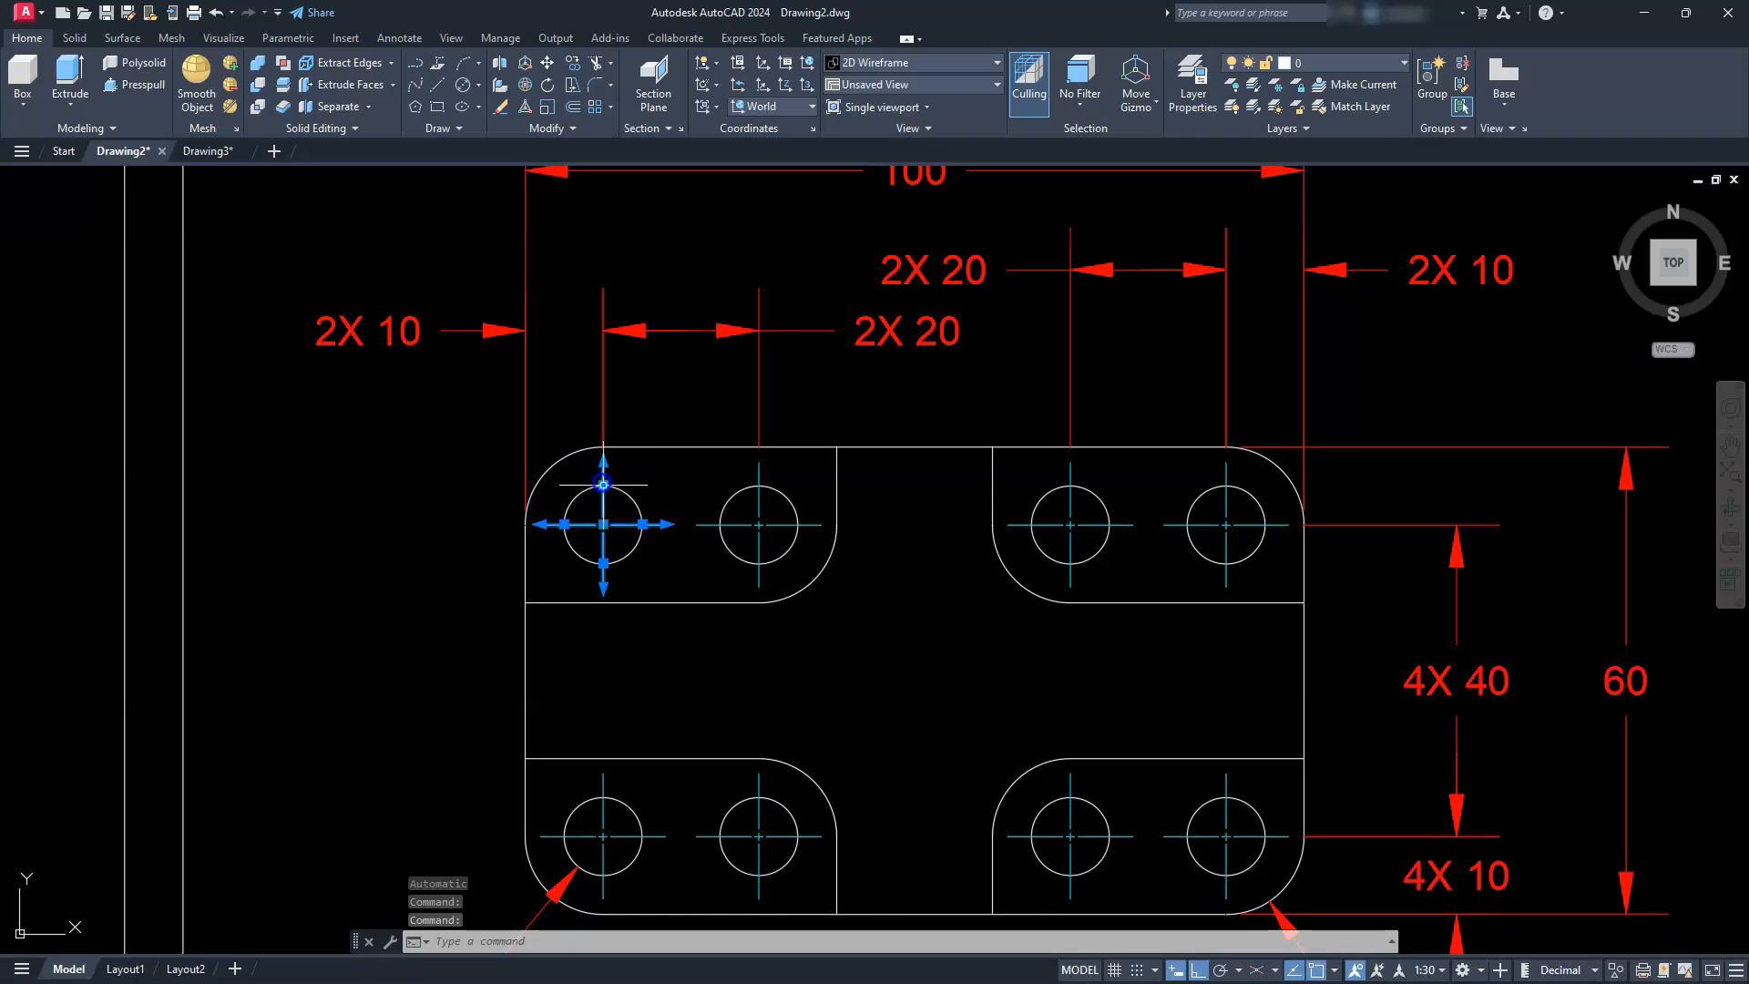
pyautogui.click(1072, 496)
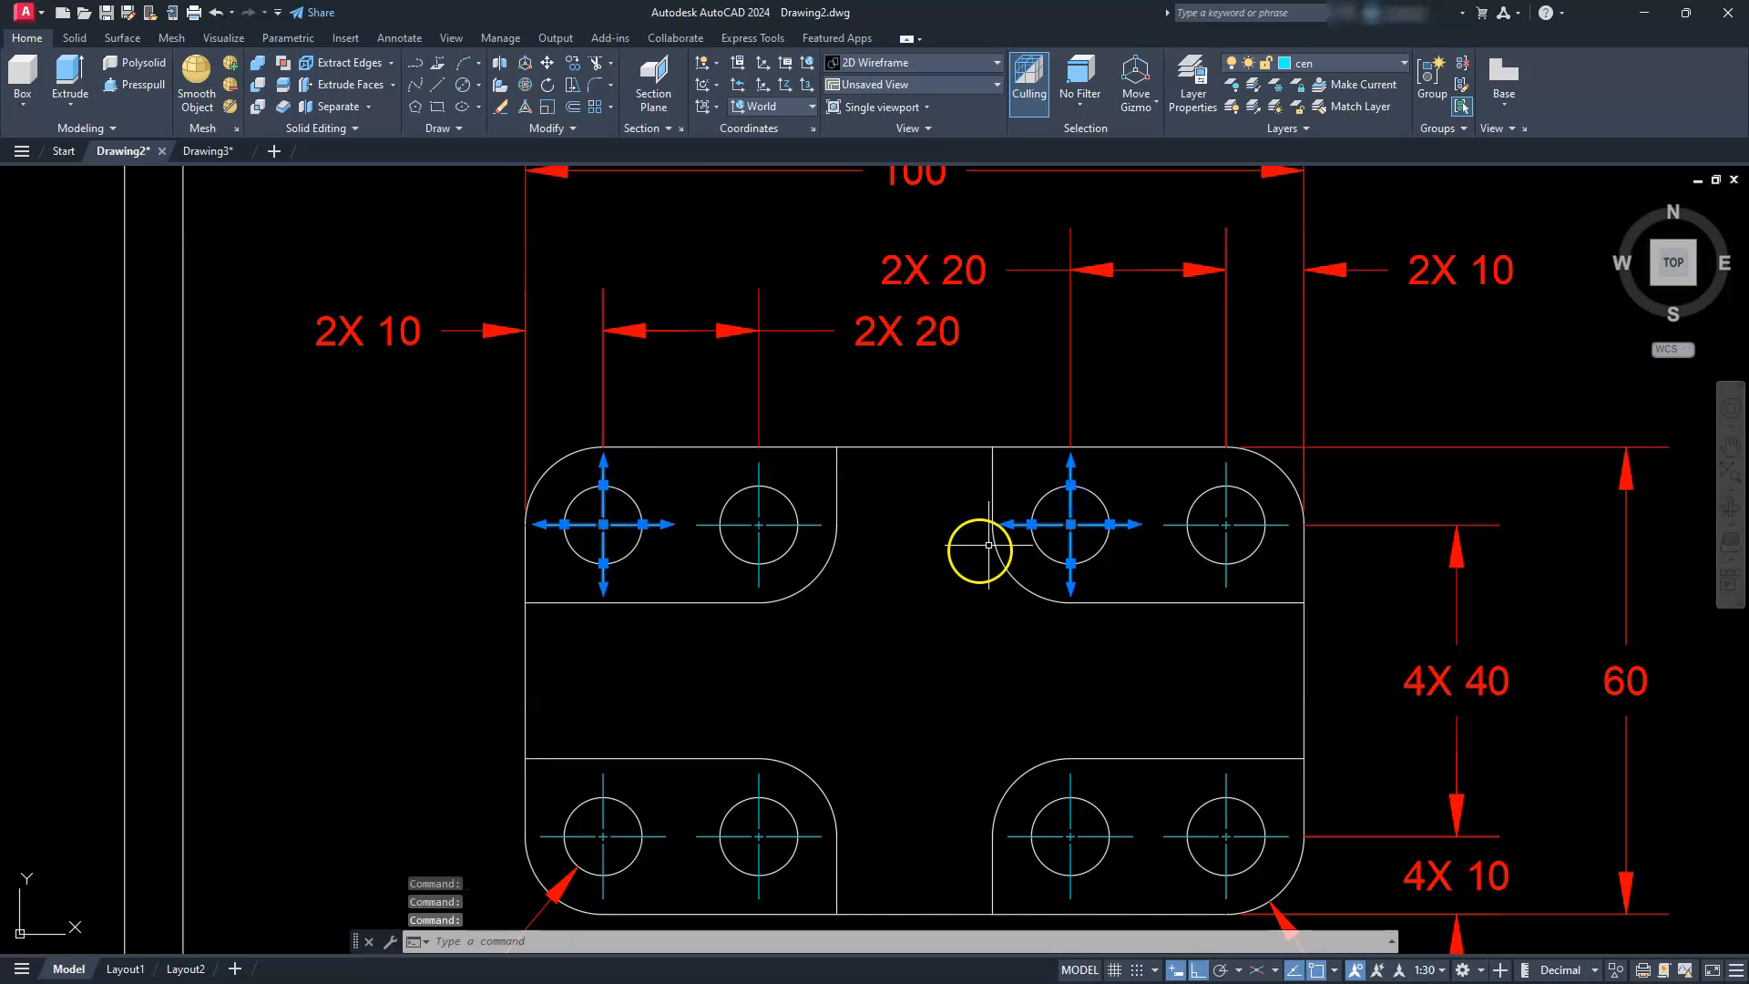
pyautogui.press('Escape')
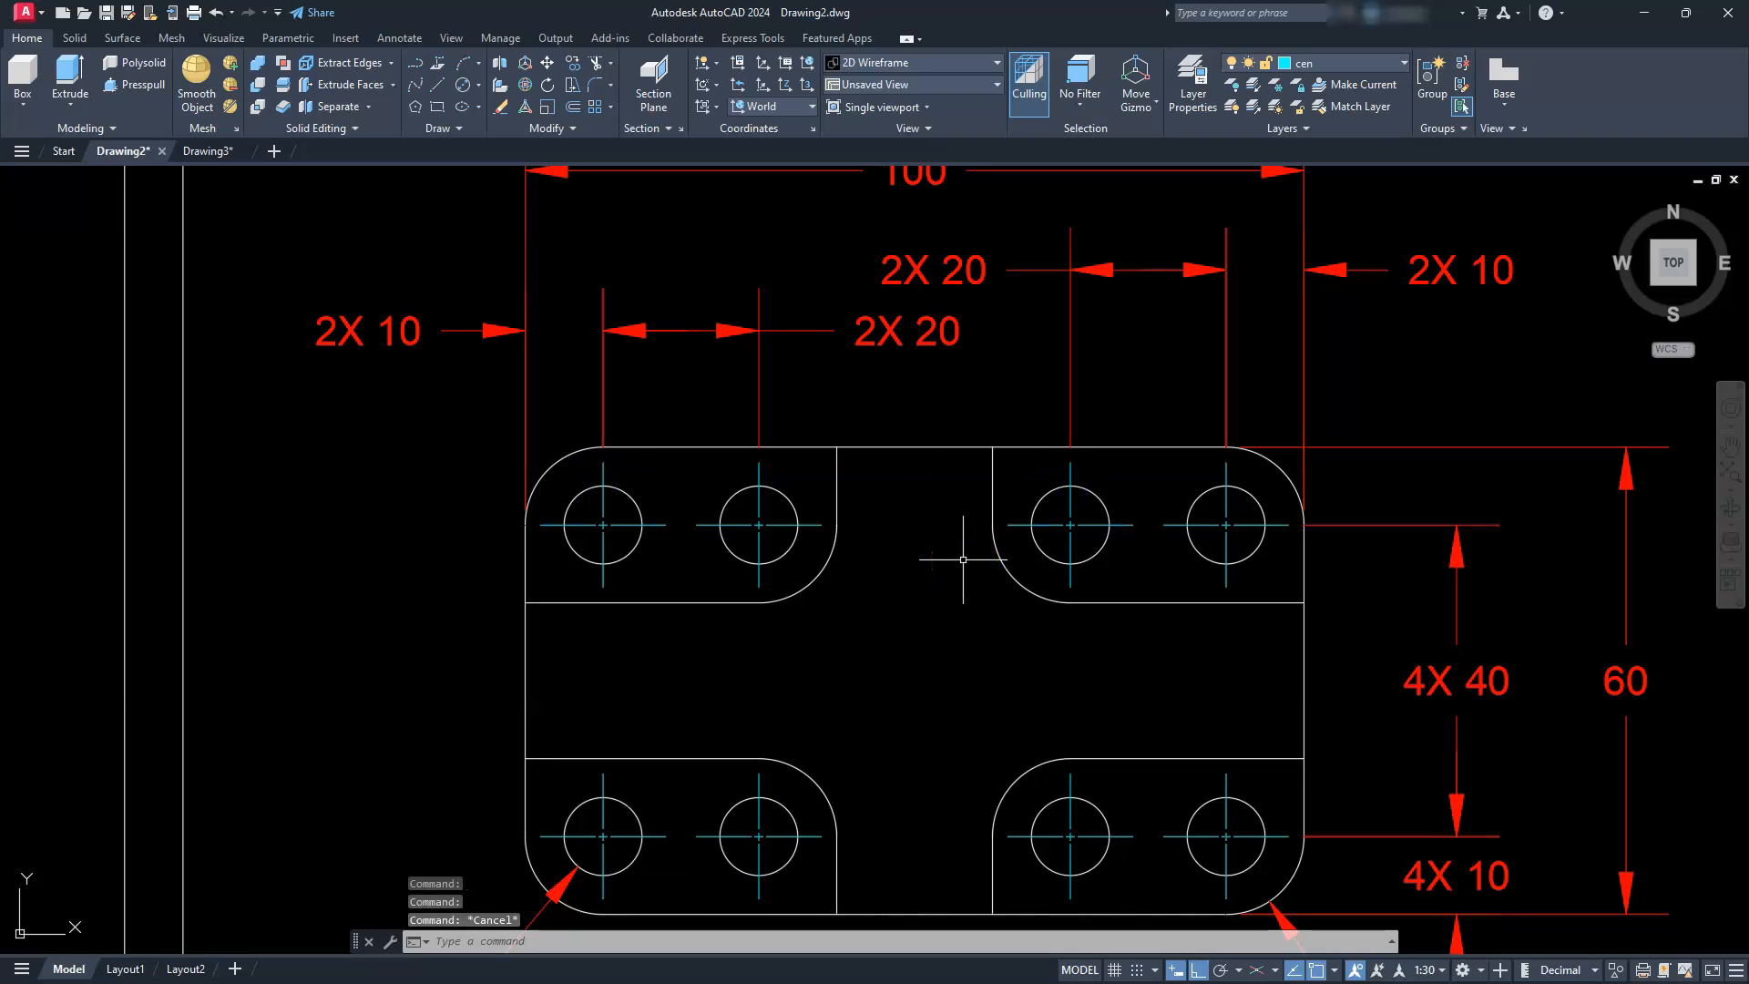
pyautogui.moveTo(963, 559)
pyautogui.mouseDown(button='middle')
pyautogui.moveTo(949, 536)
pyautogui.moveTo(927, 610)
pyautogui.mouseUp(button='middle')
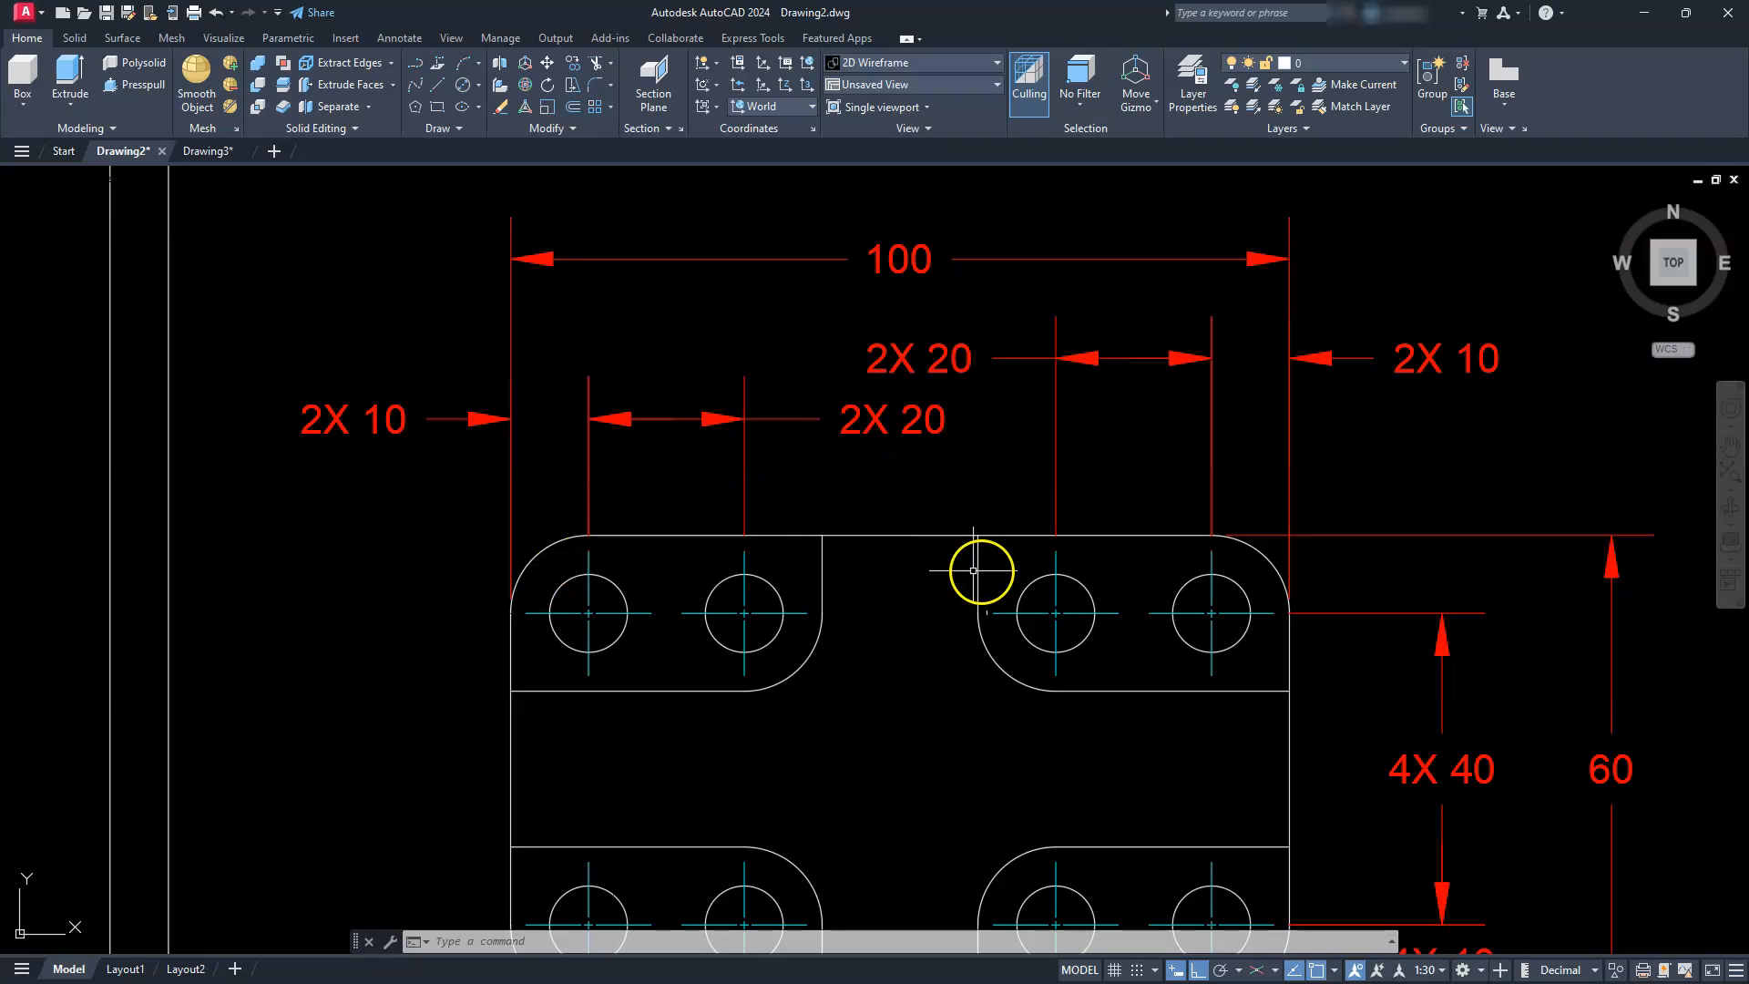
pyautogui.moveTo(1014, 675); pyautogui.dragTo(850, 411, button='middle')
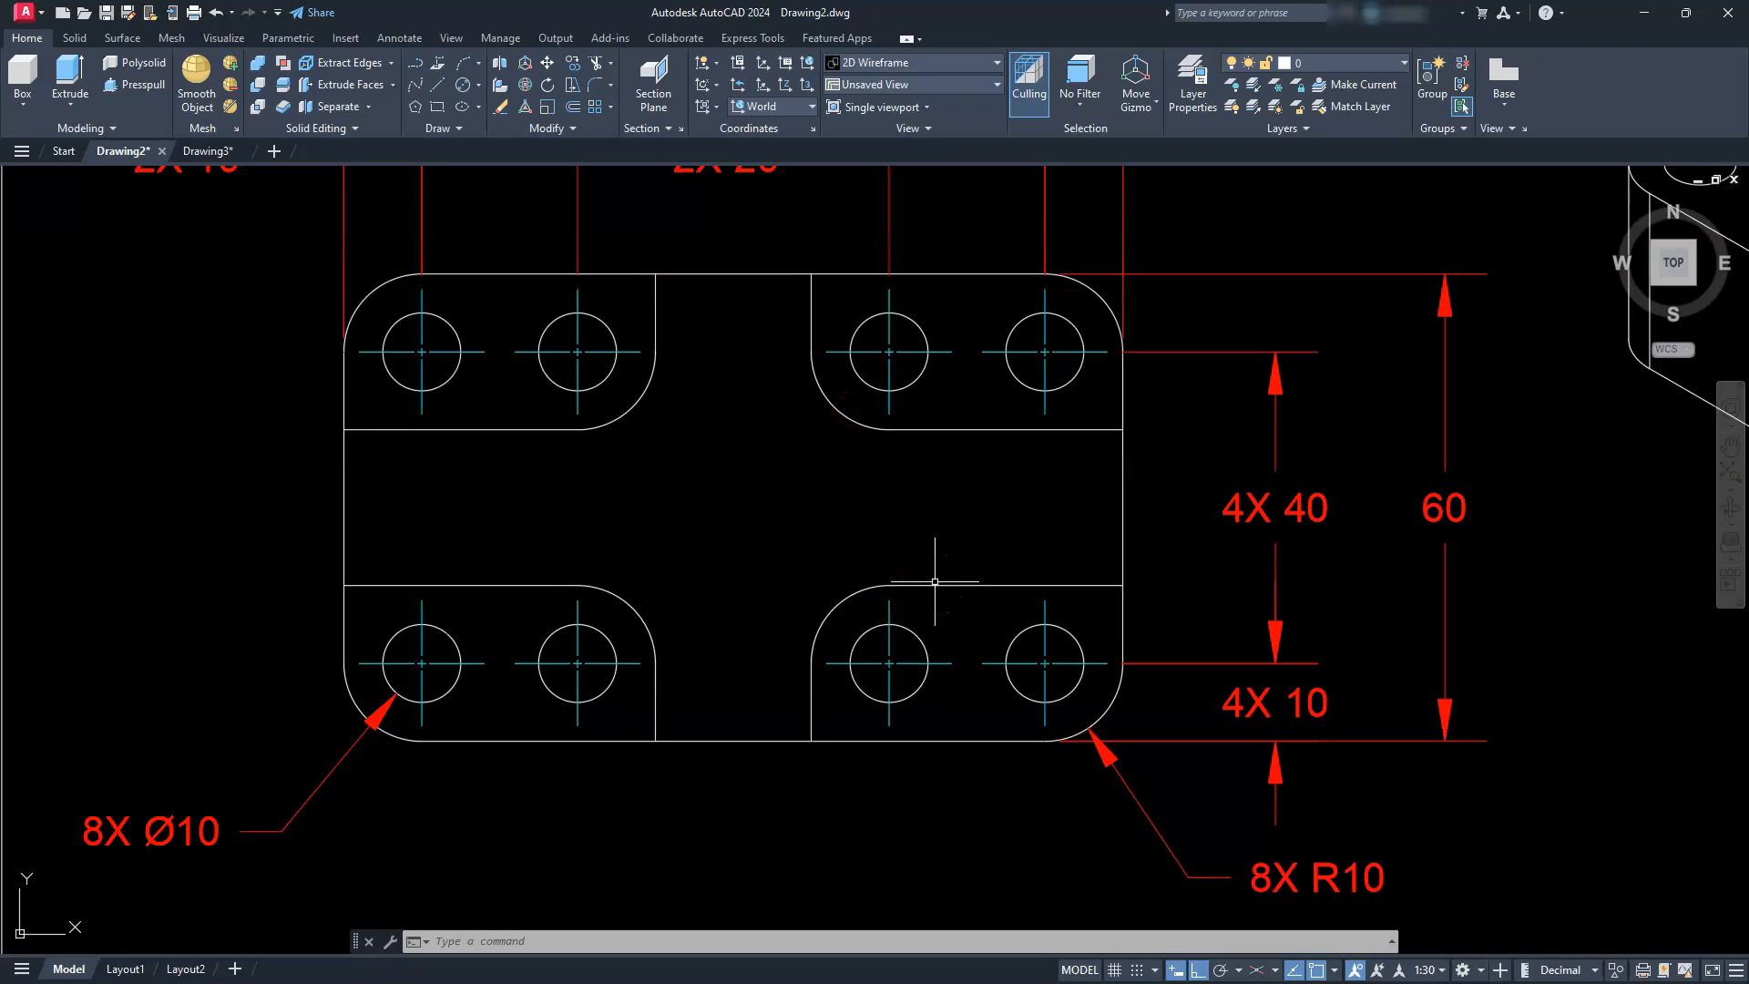
pyautogui.moveTo(926, 502); pyautogui.dragTo(923, 545, button='middle')
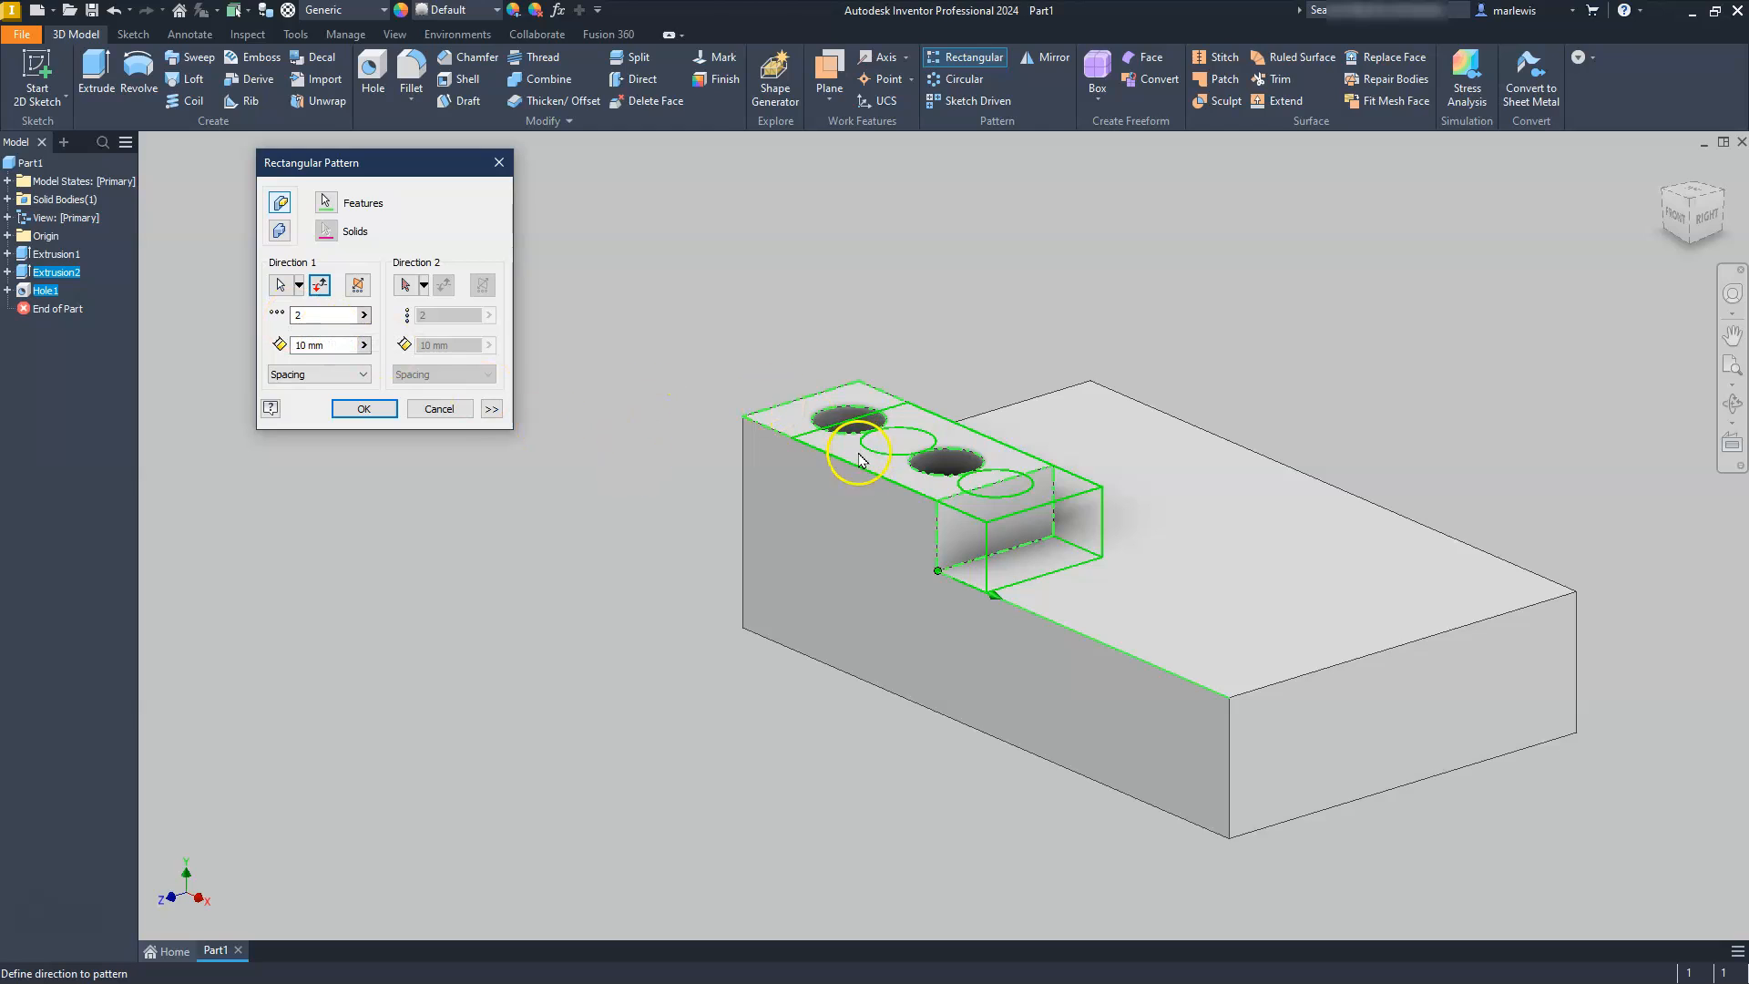
# Step: Back in Inventor, set the first pattern spacing to 60 mm, add the block's short upper edge as second direction at 40 mm, and create the pattern
pyautogui.click(305, 345)
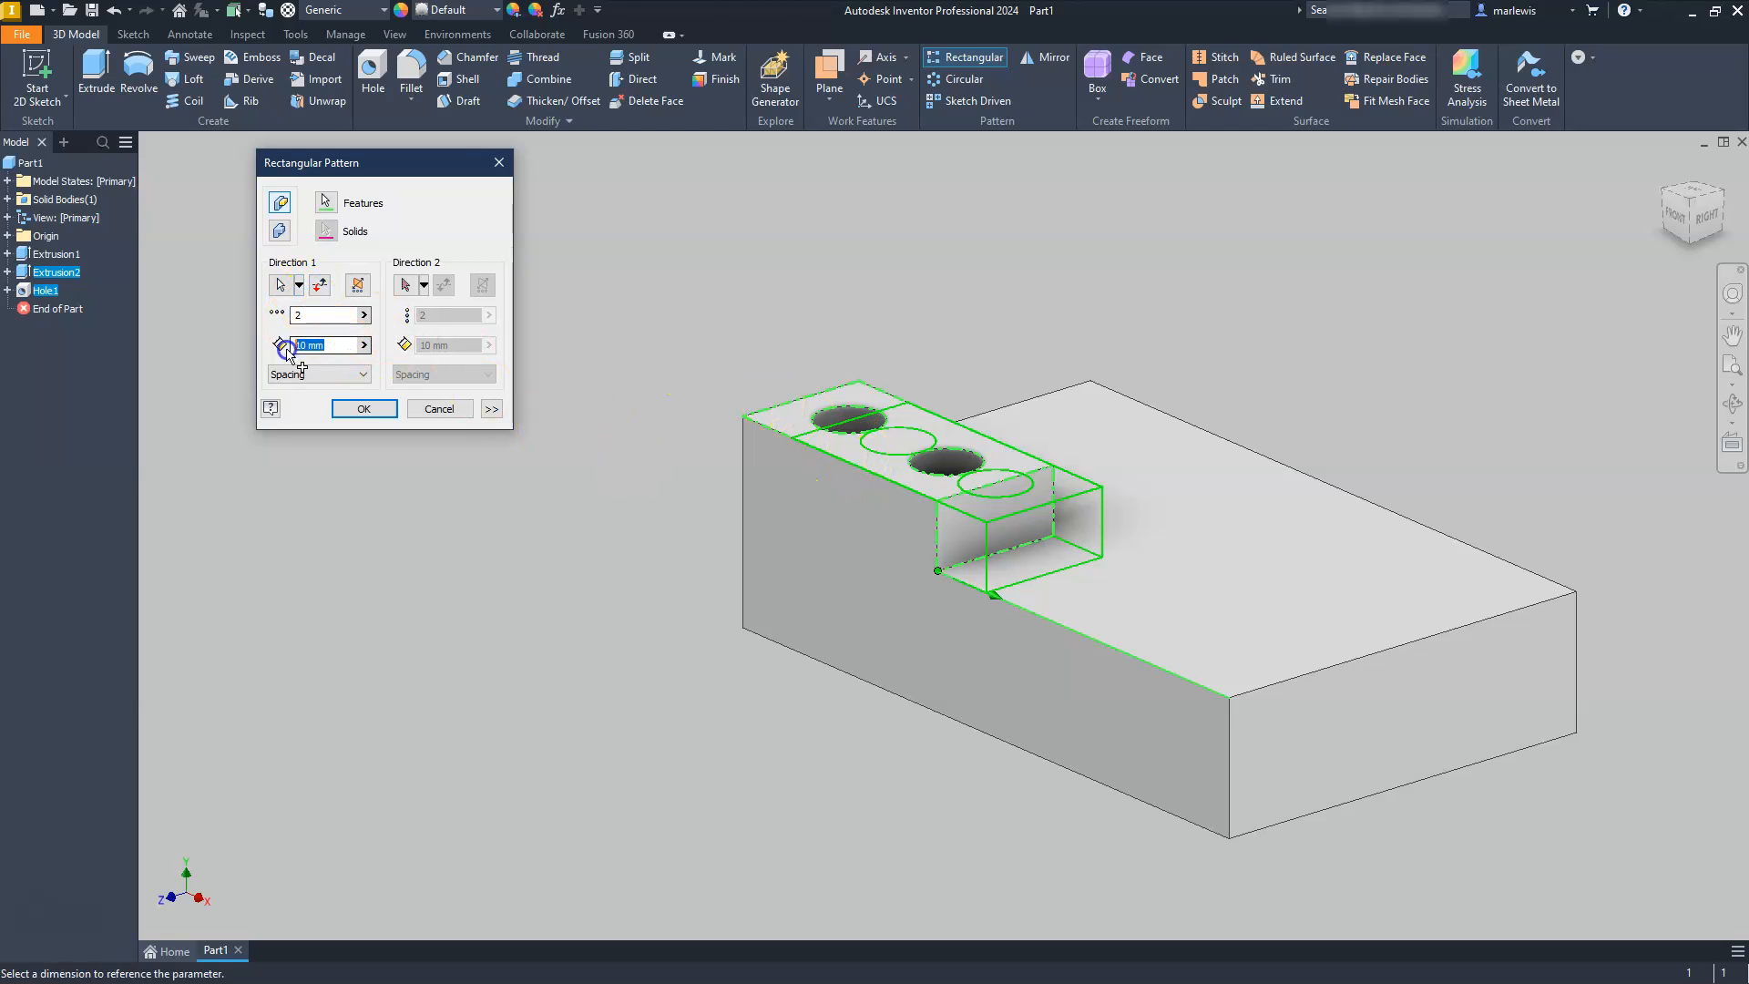
pyautogui.write('60')
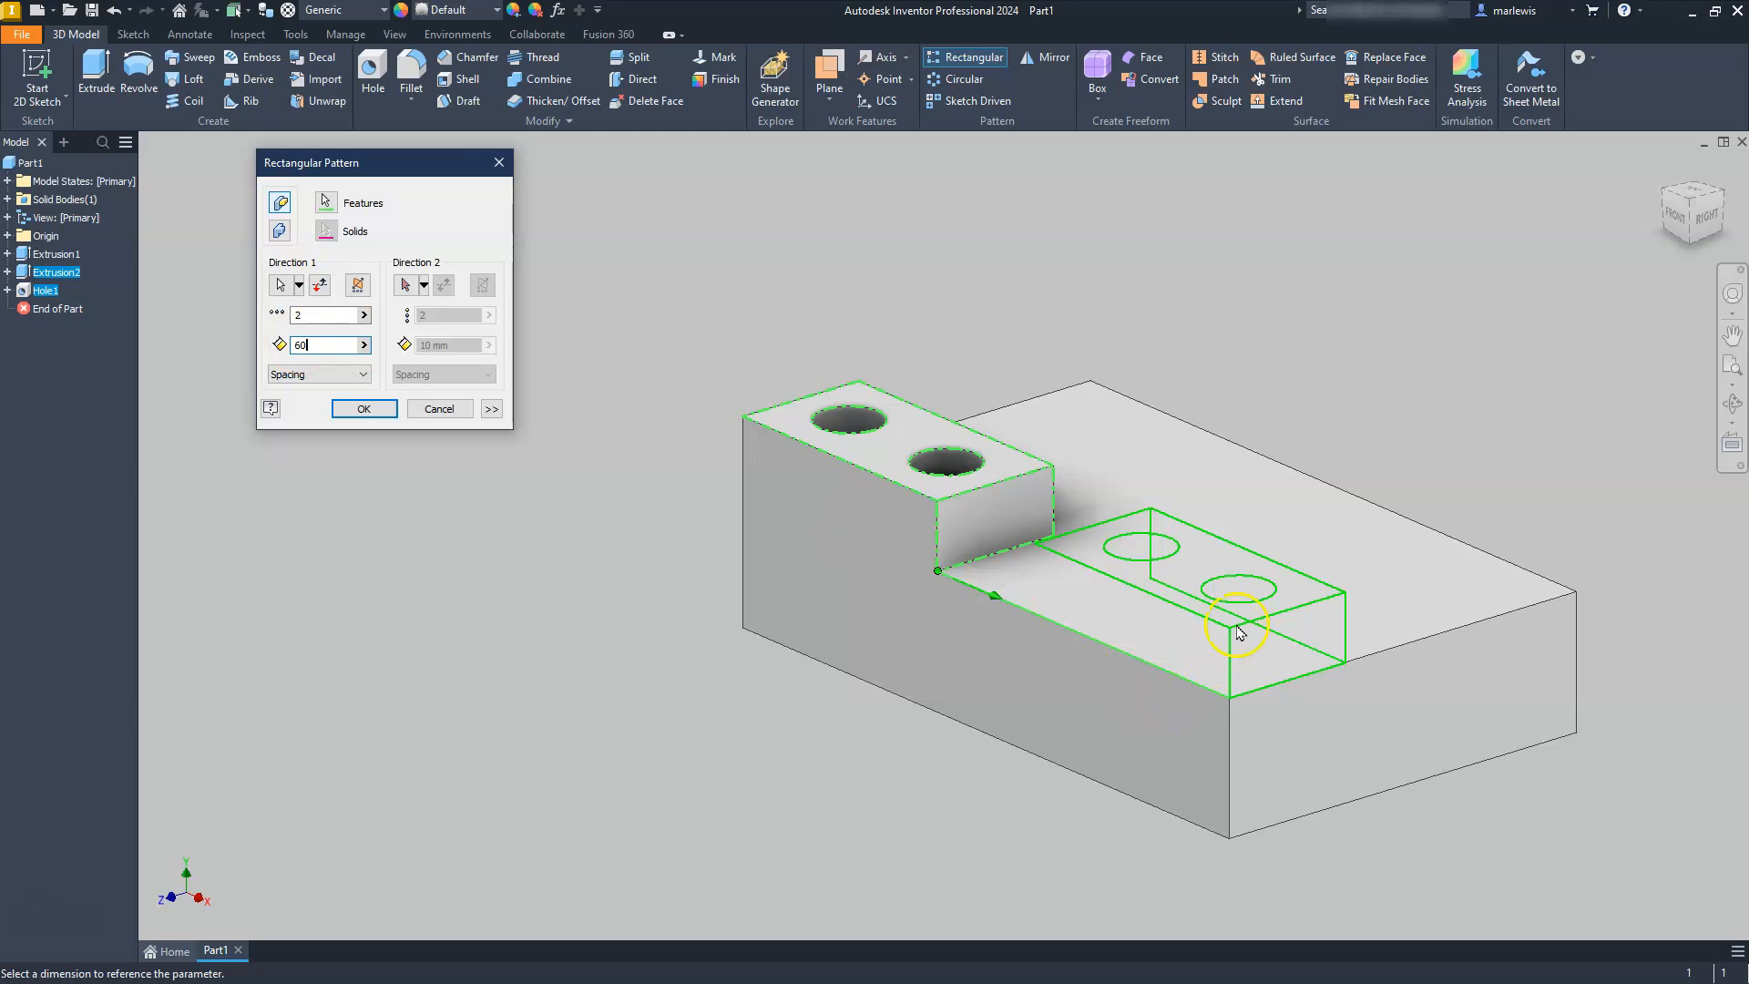
pyautogui.click(408, 288)
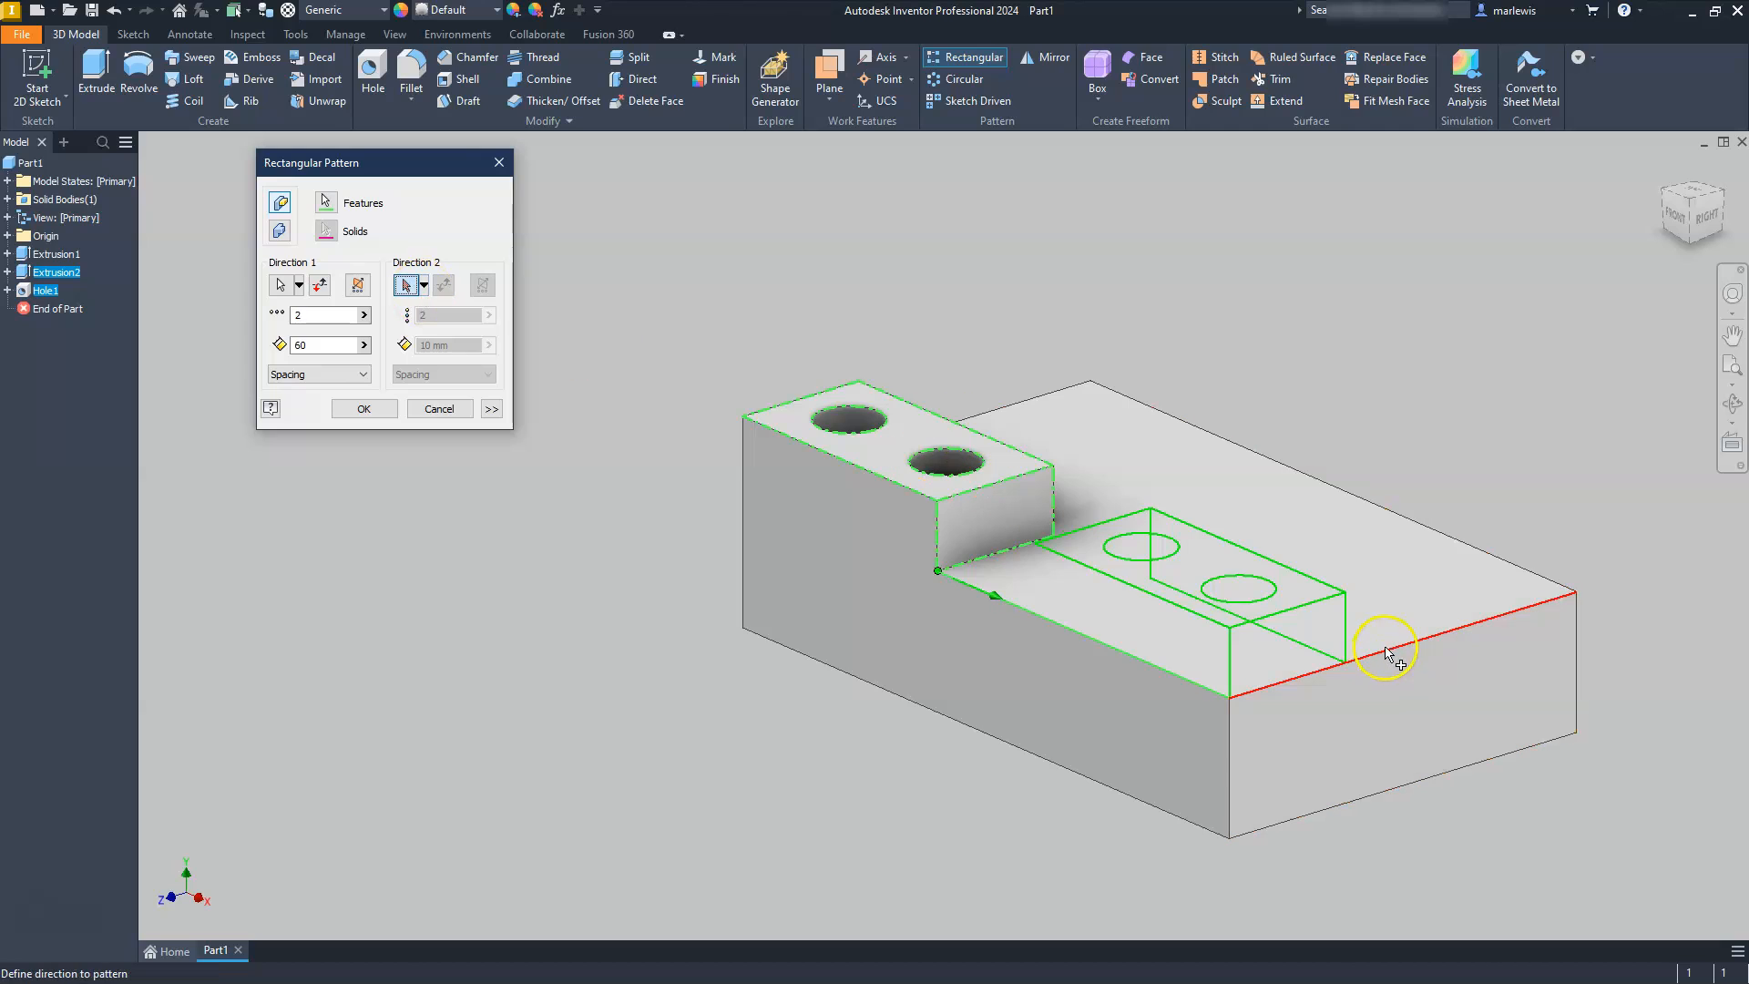
pyautogui.click(1390, 655)
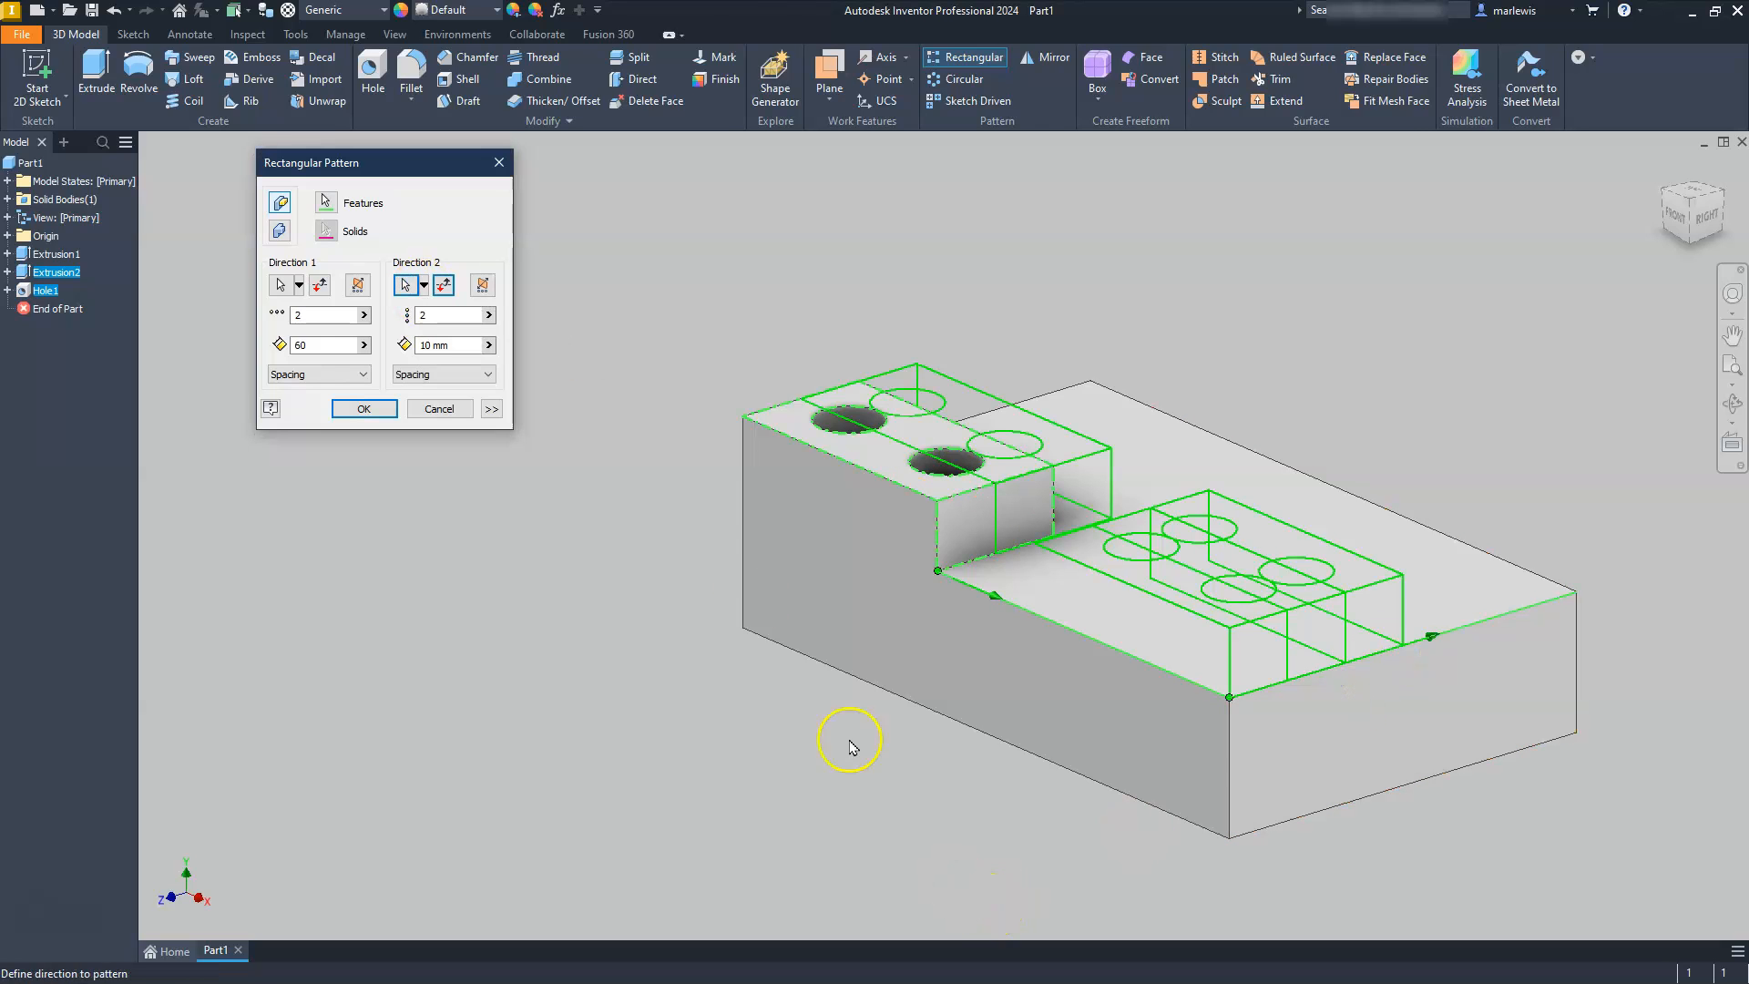
pyautogui.moveTo(456, 349); pyautogui.dragTo(415, 351)
pyautogui.write('40')
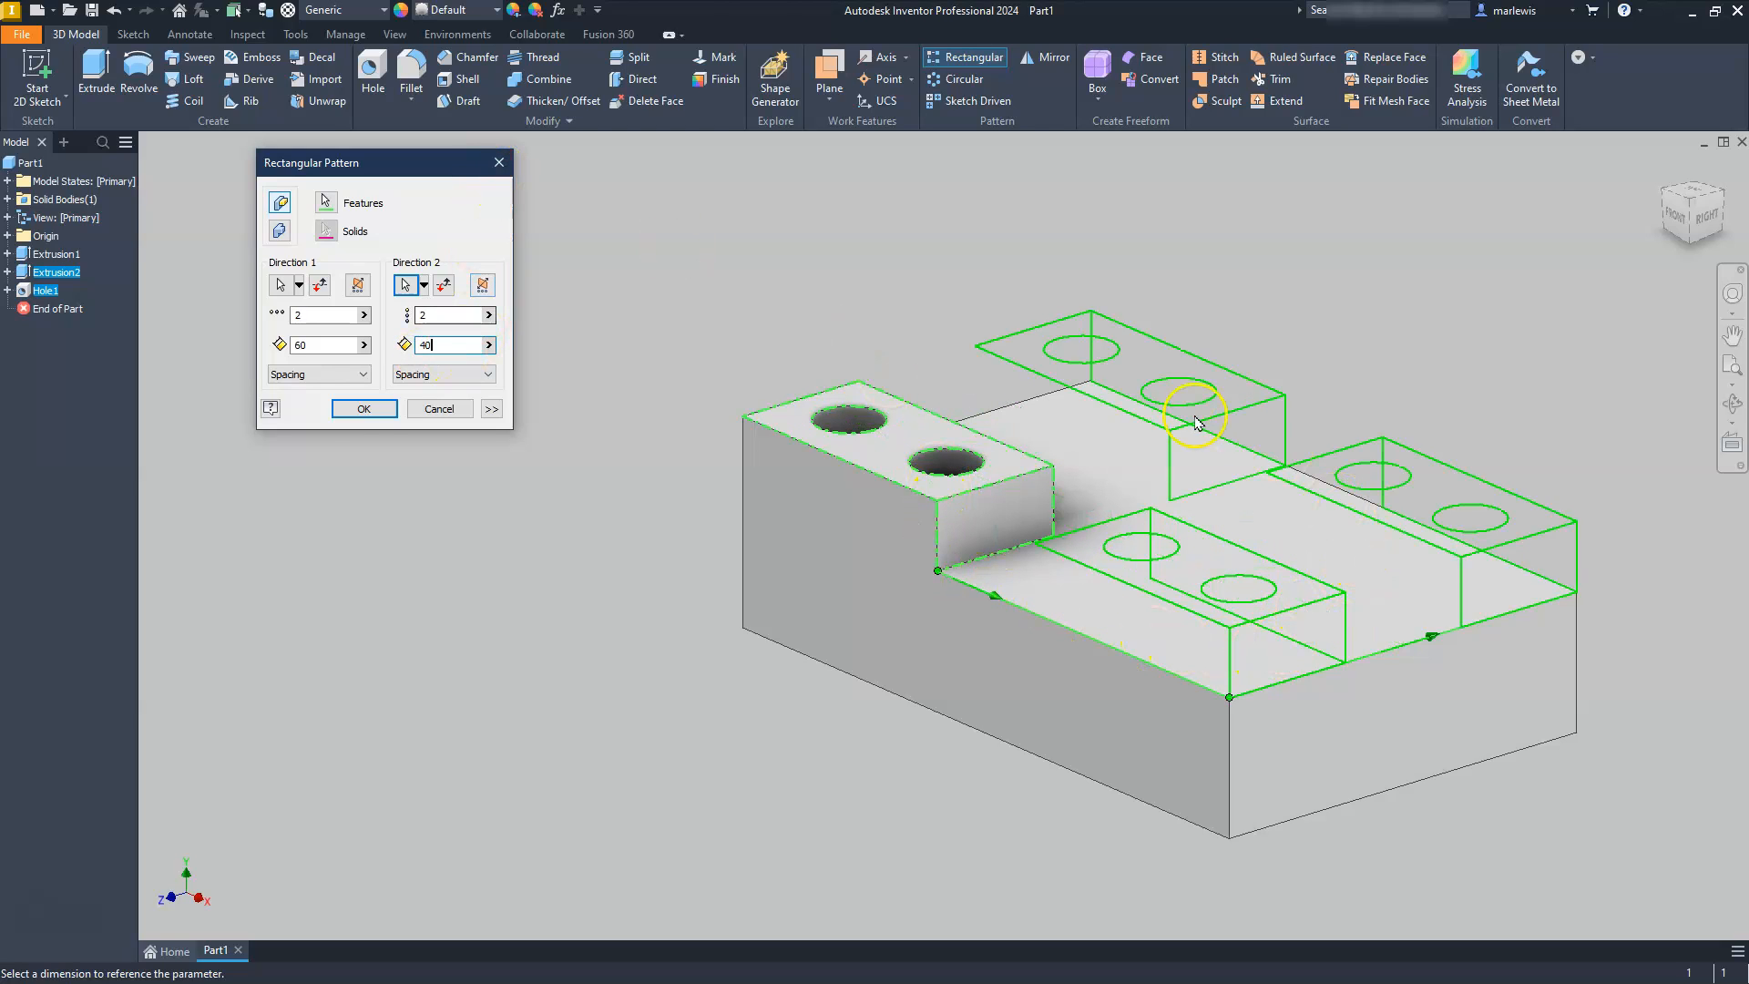
pyautogui.click(363, 408)
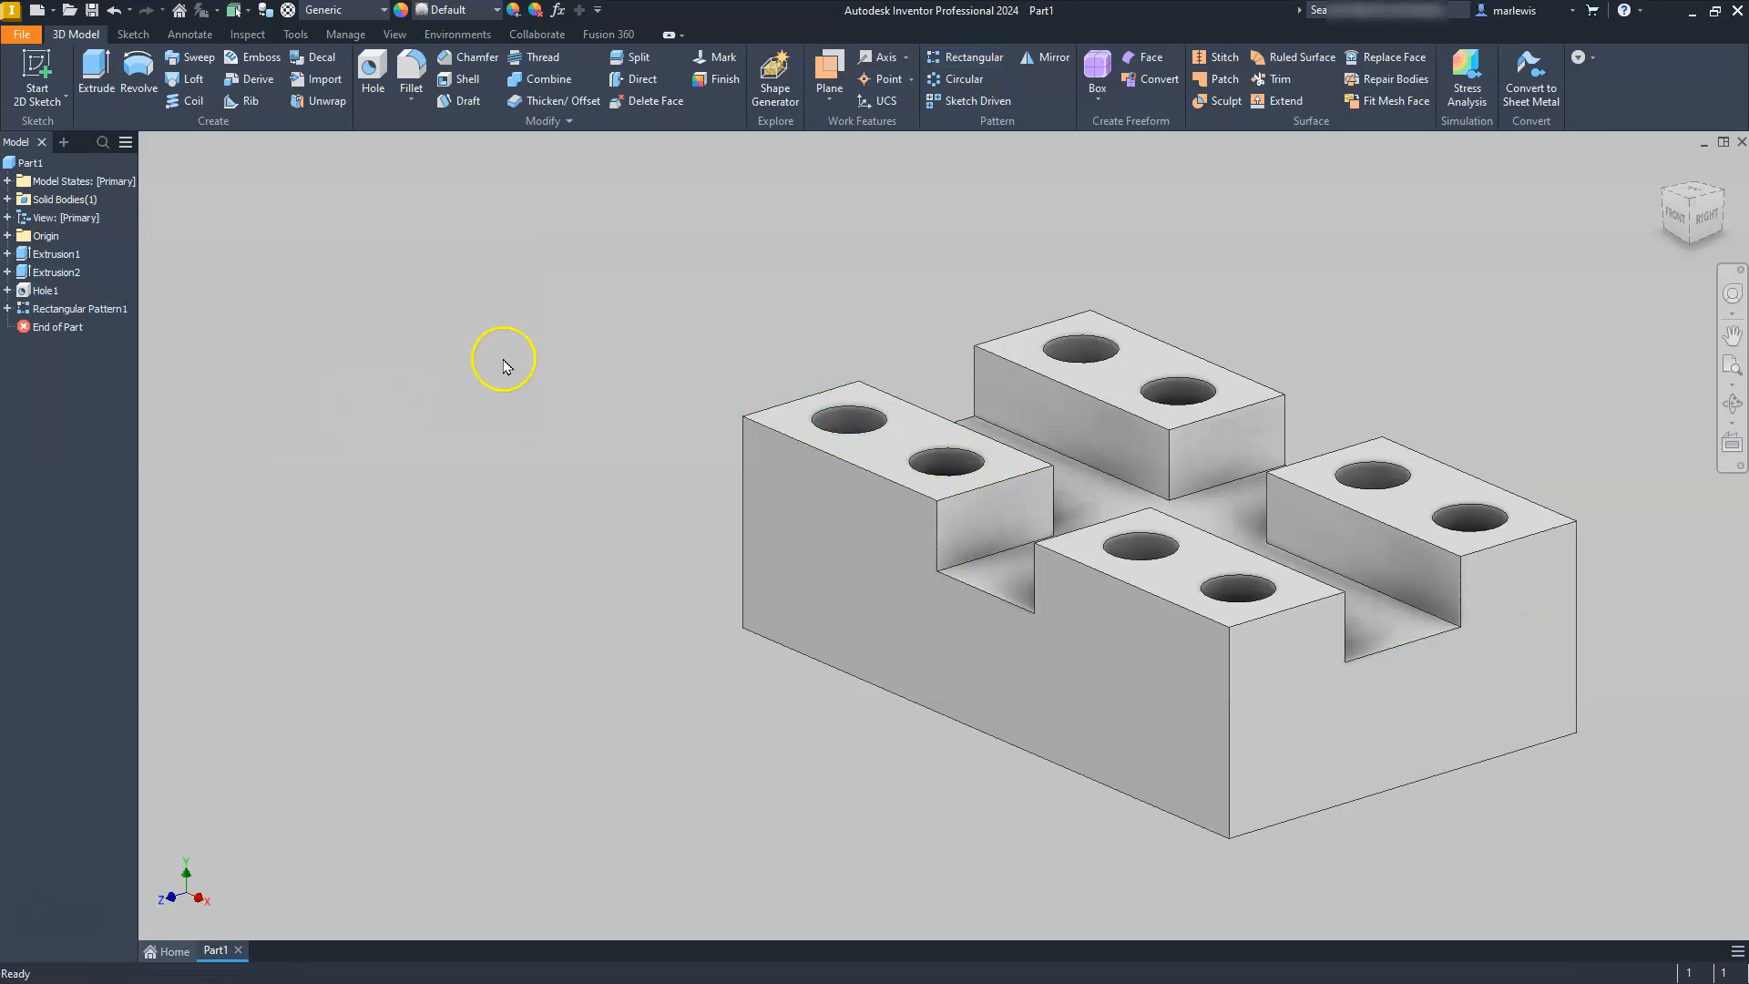
# Step: Start a constant-radius fillet of 10 mm and select three of the block's outer vertical corner edges
pyautogui.moveTo(948, 391); pyautogui.dragTo(822, 355, button='middle')
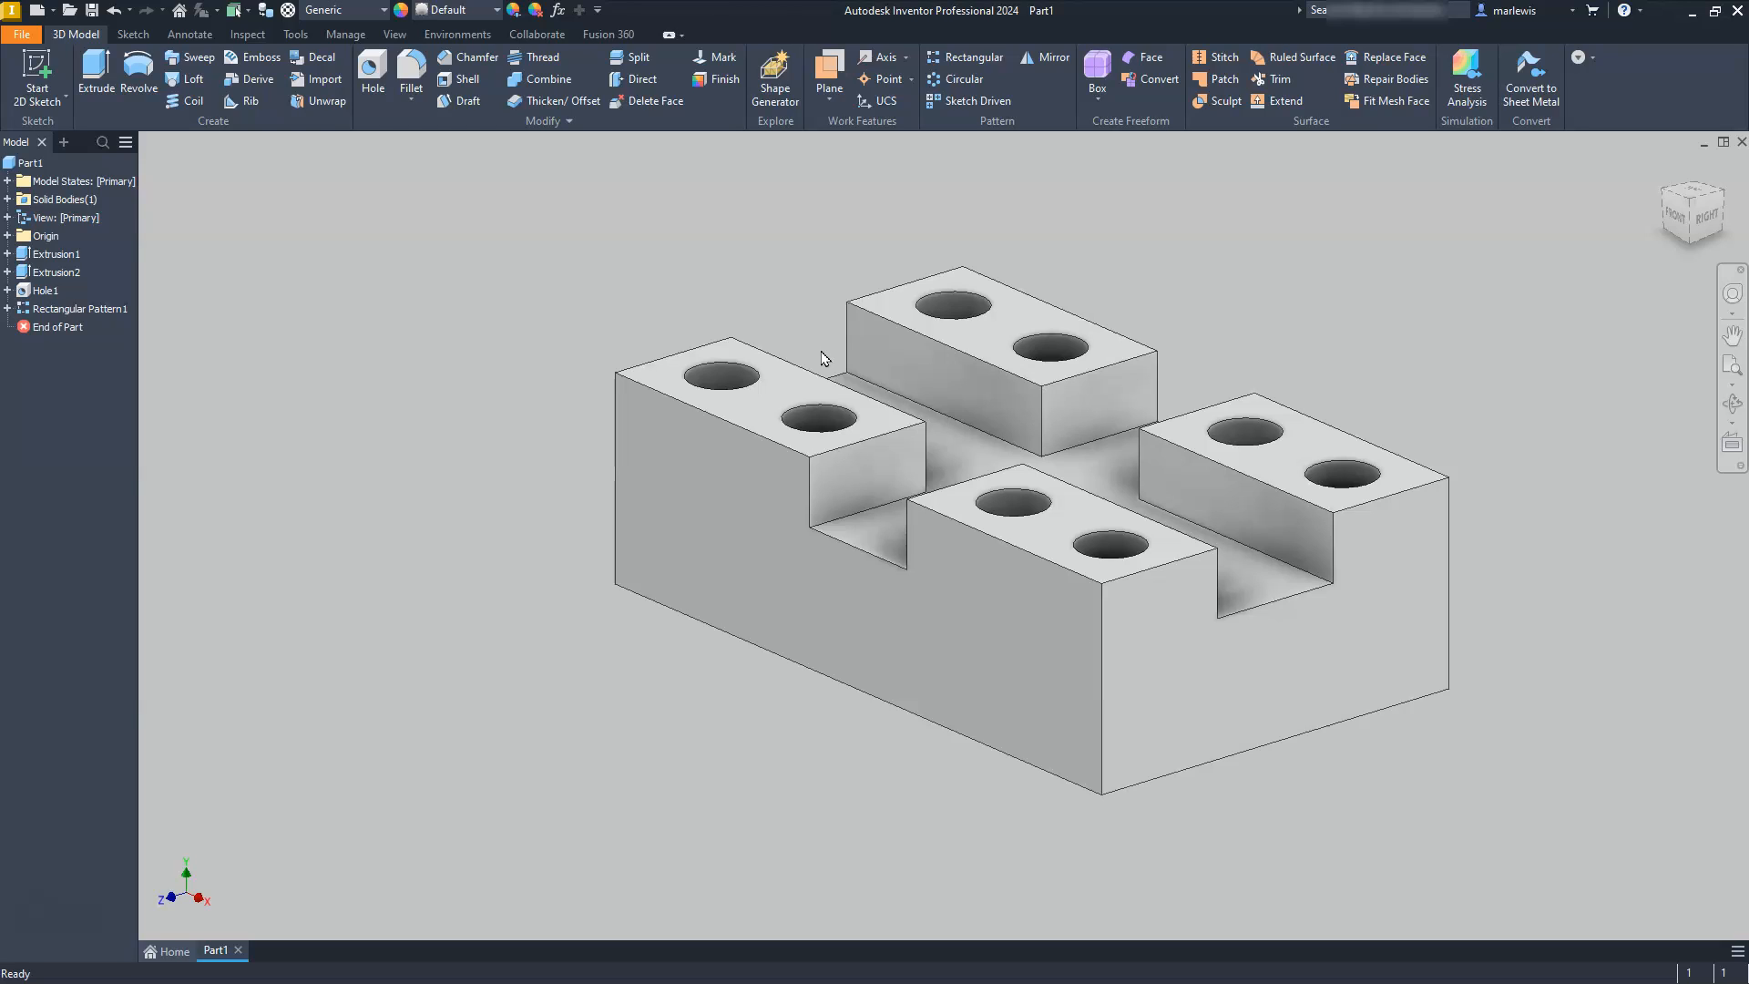
pyautogui.click(410, 78)
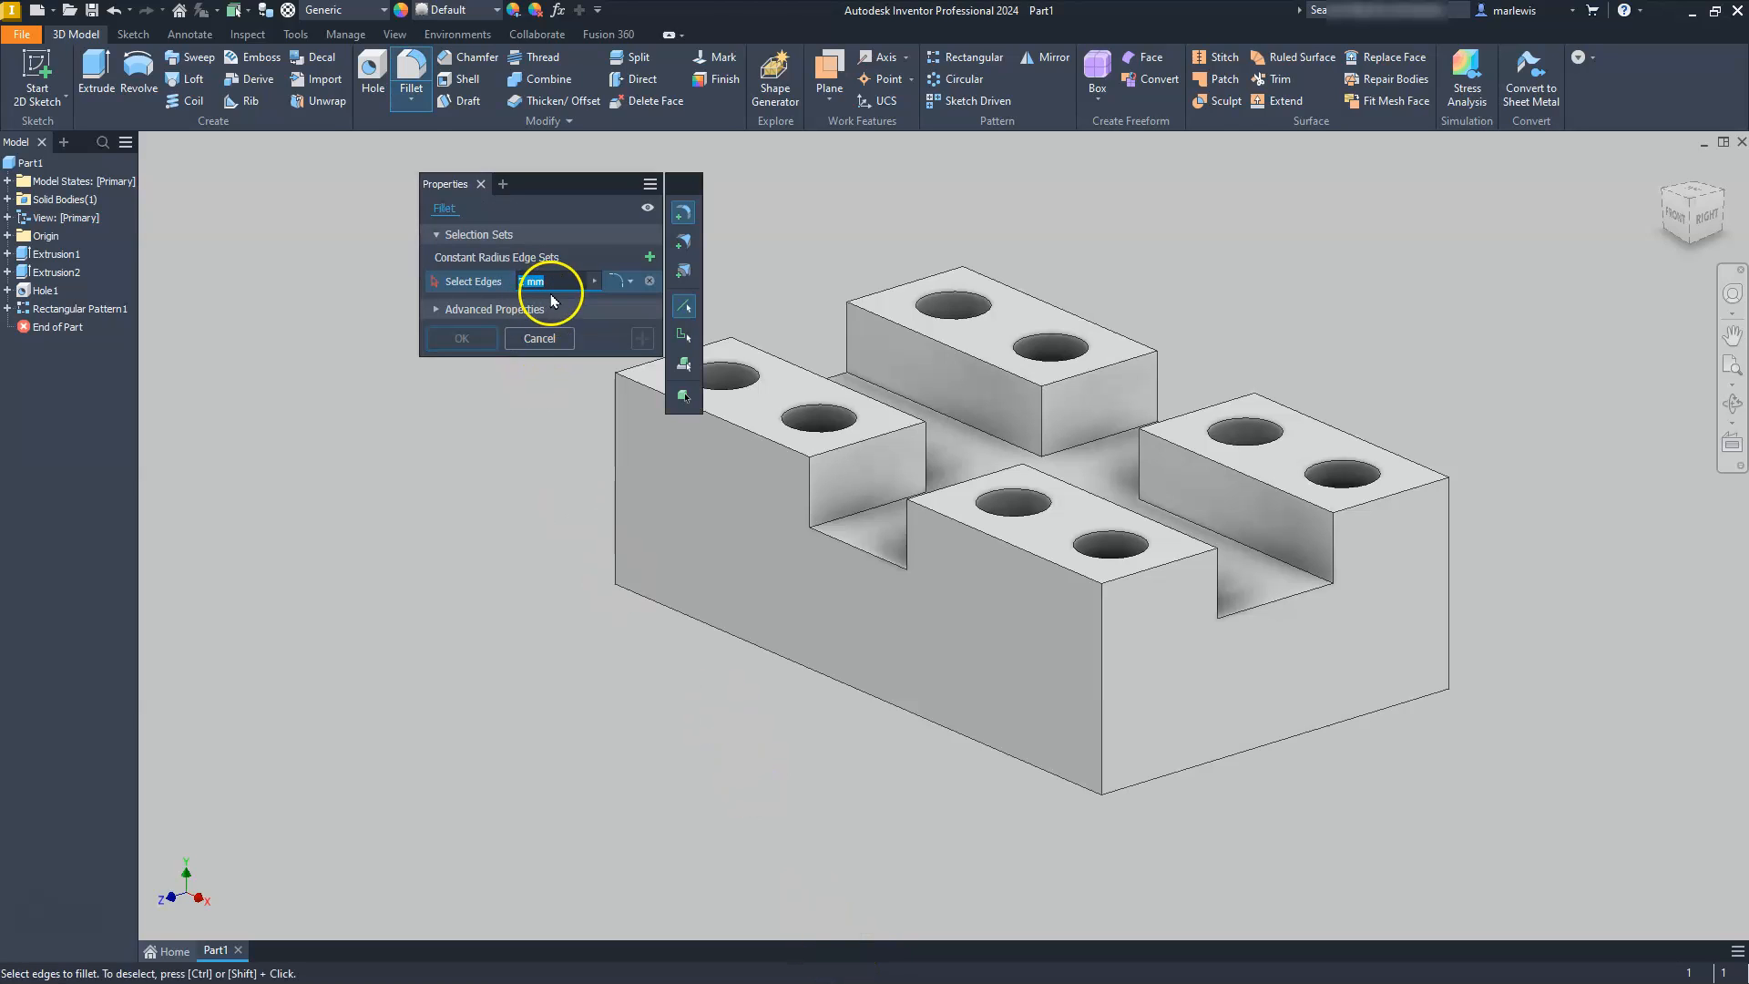
pyautogui.write('10')
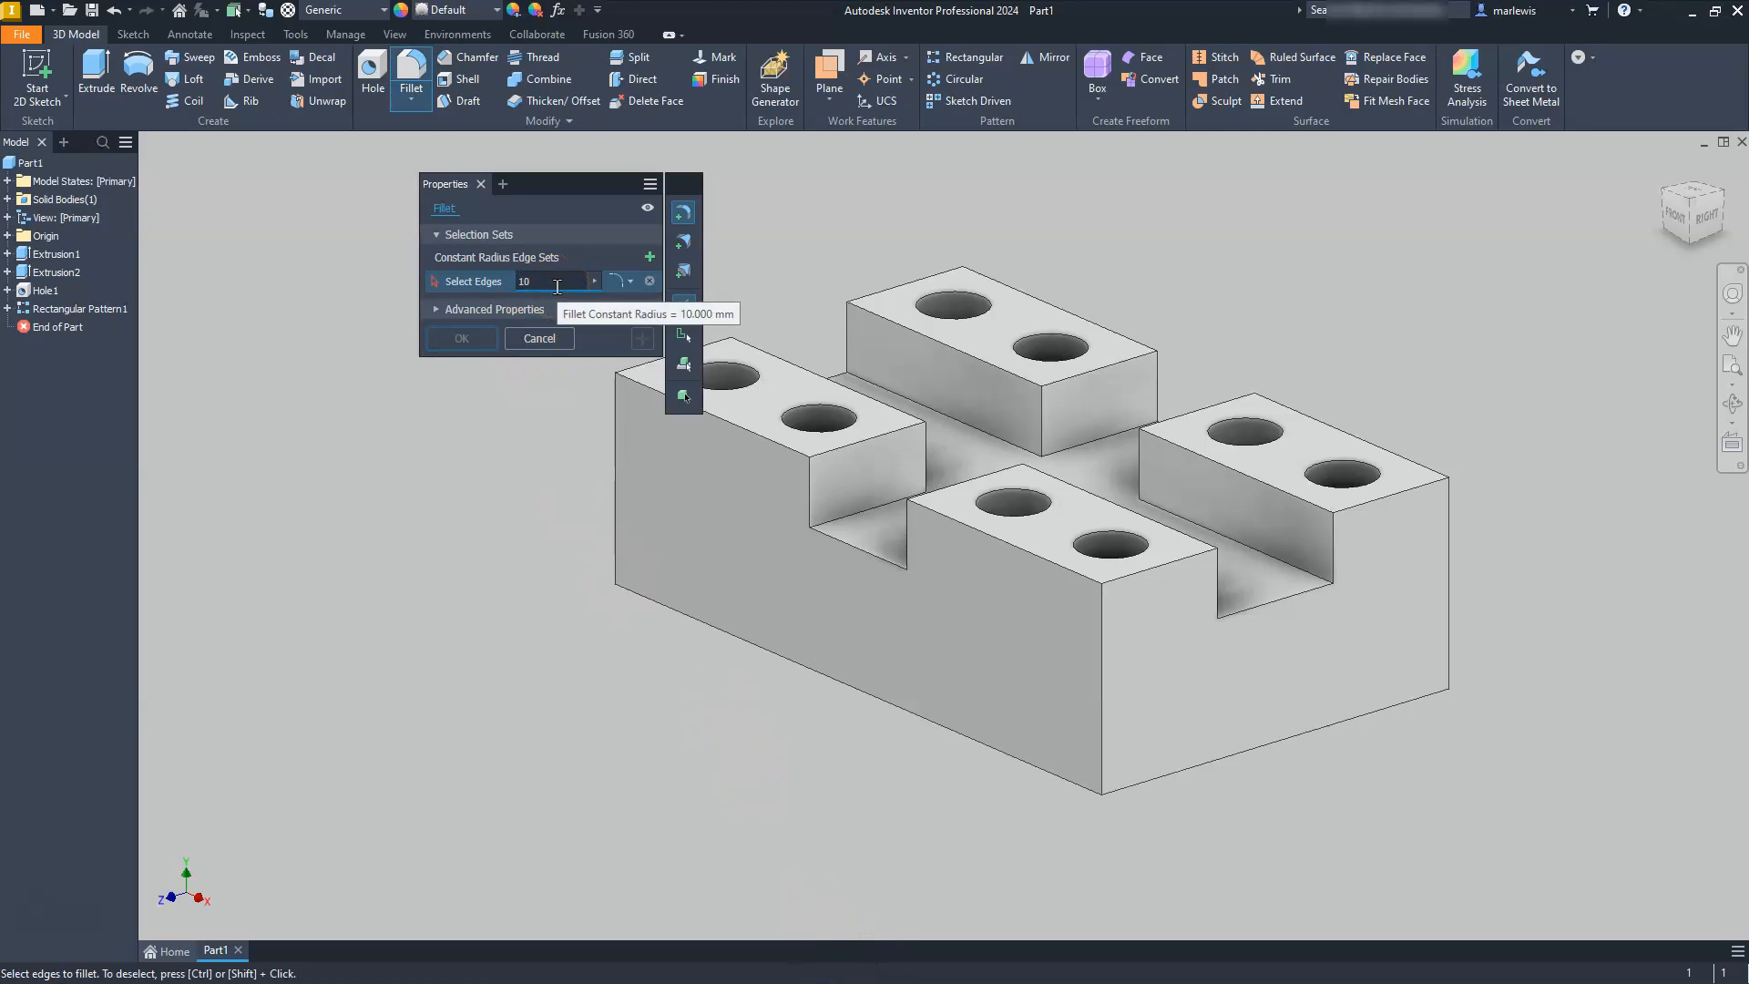
pyautogui.click(615, 428)
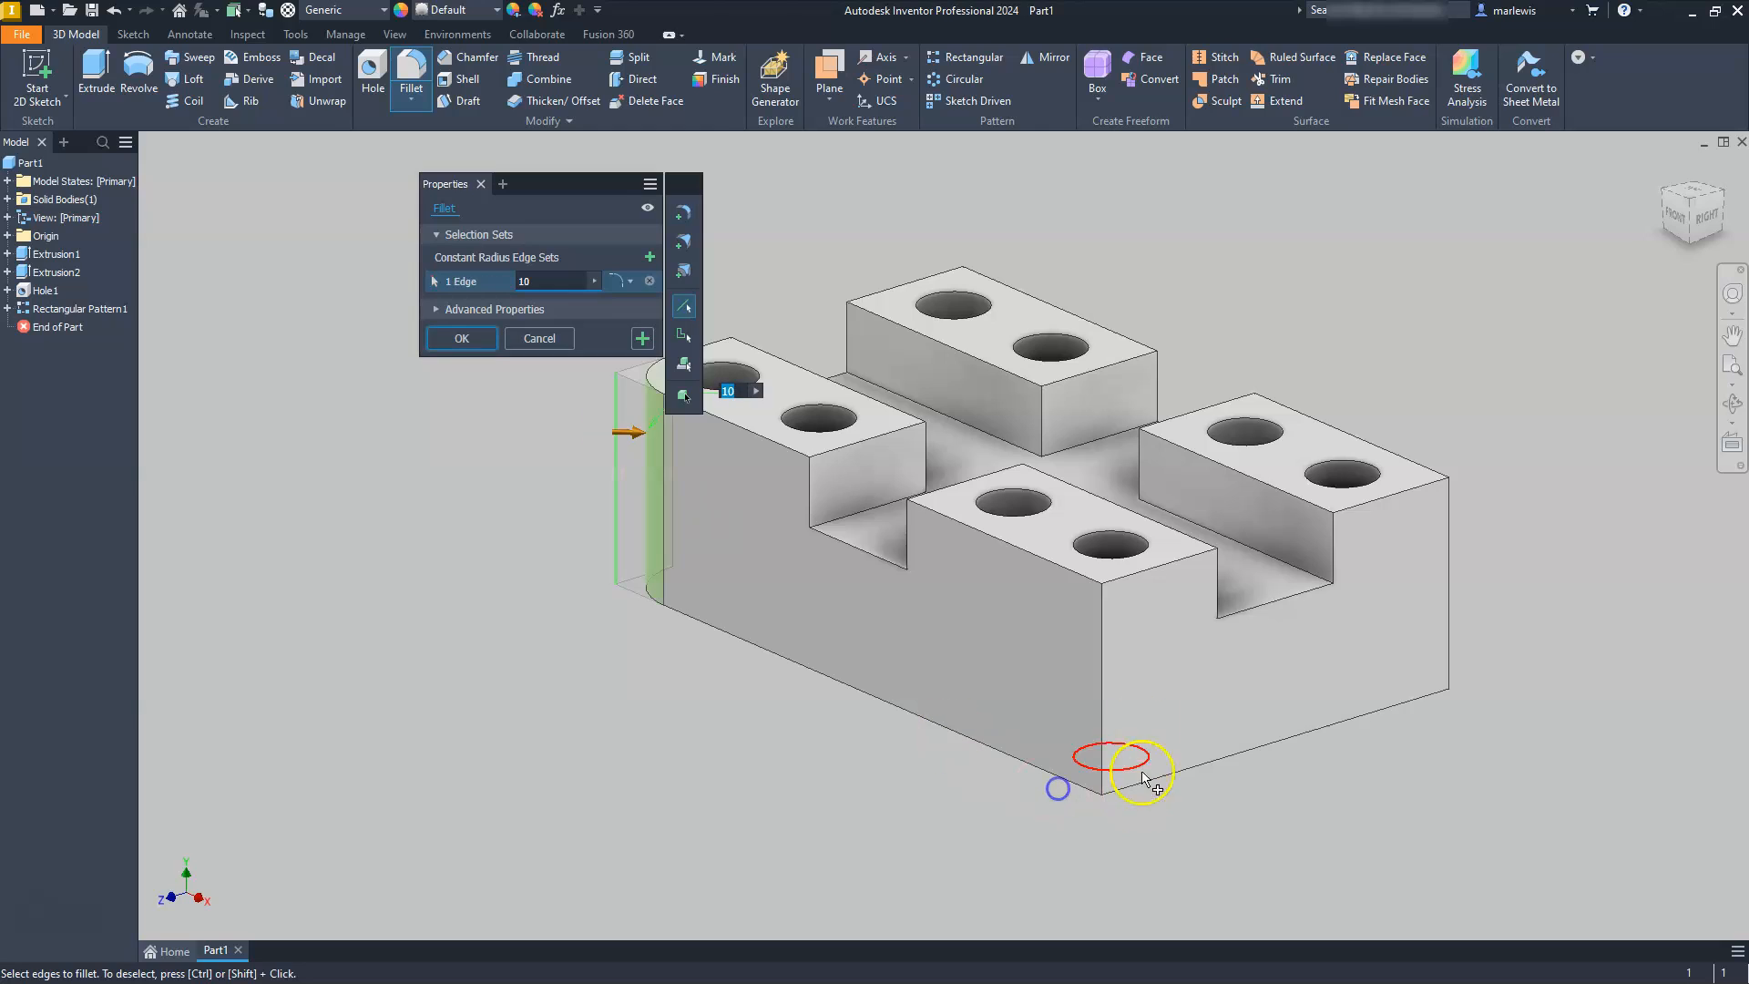
pyautogui.click(1102, 653)
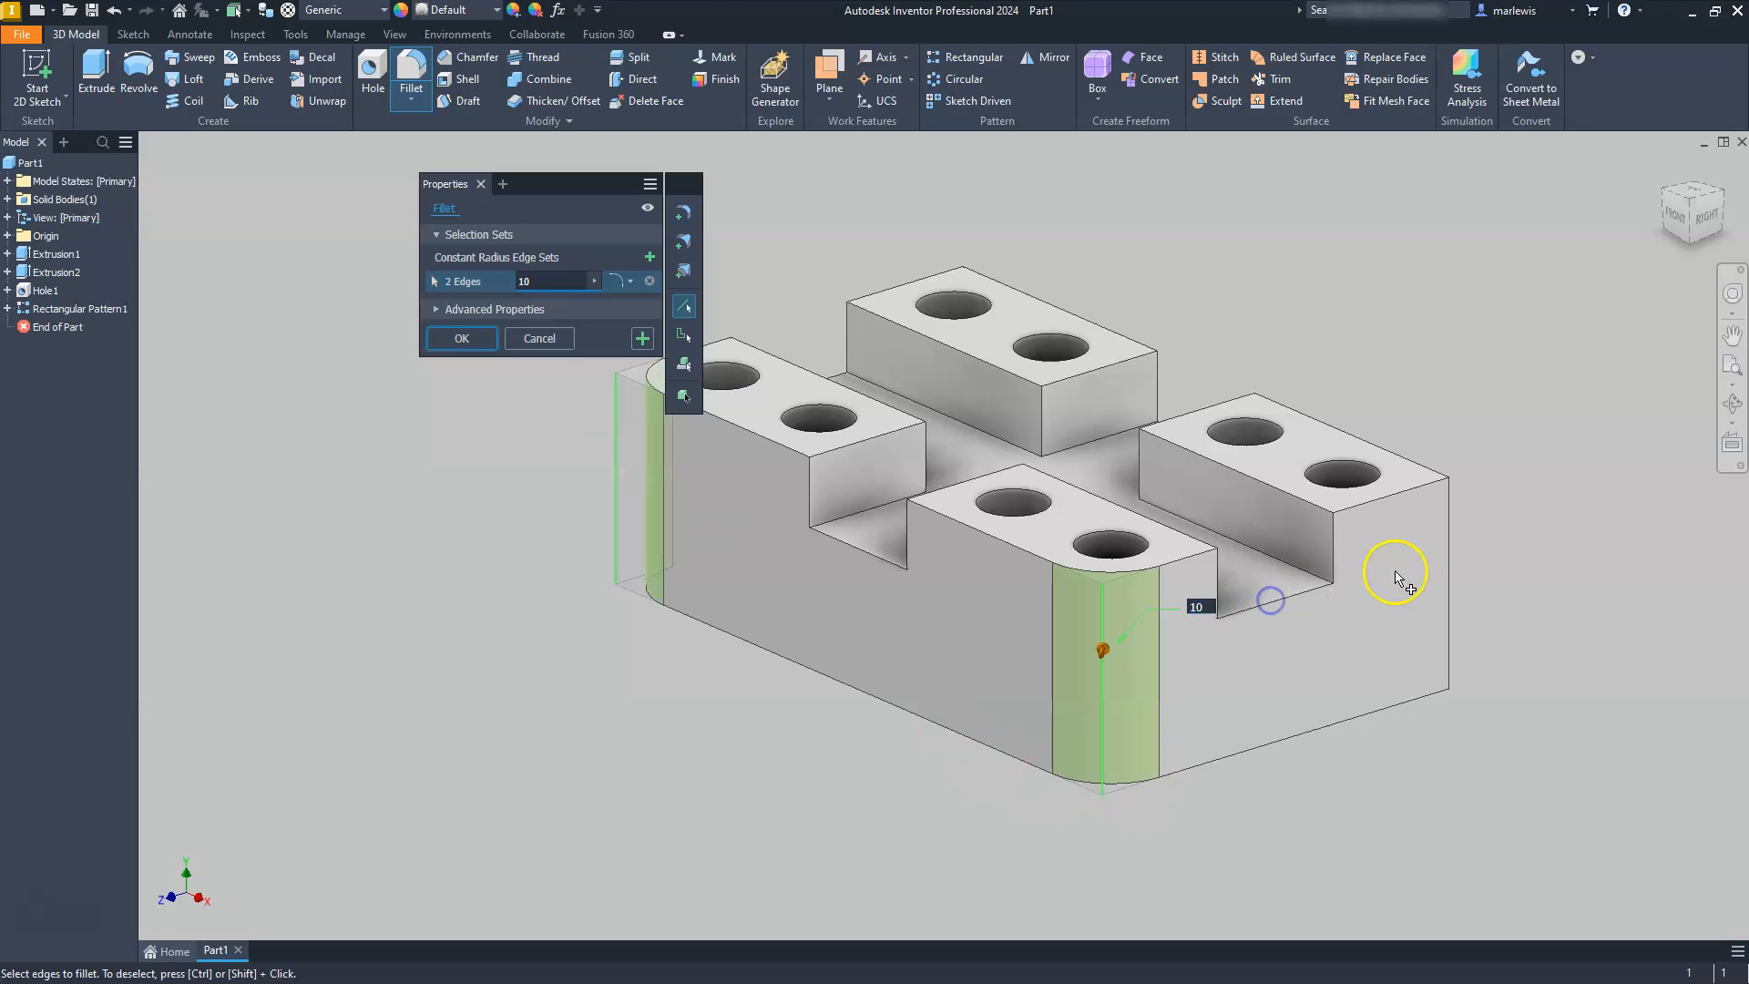
pyautogui.click(1449, 545)
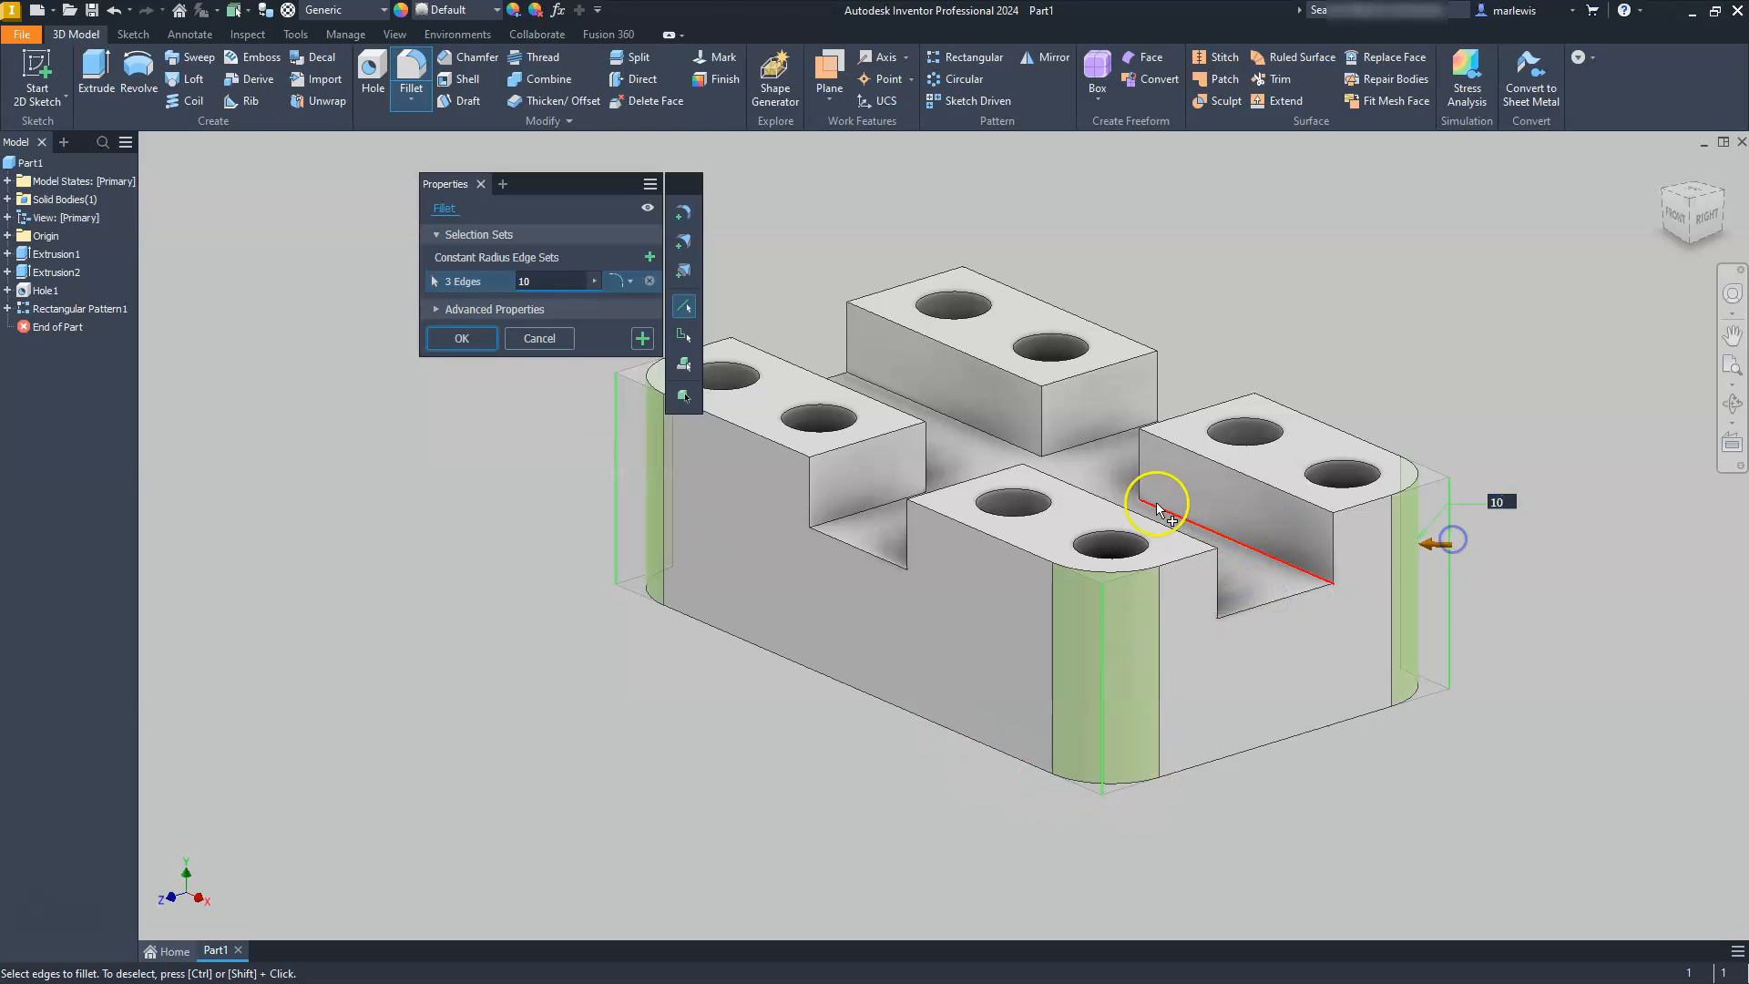
# Step: Add the four inner pad corner edges and the block's fourth outer corner edge to the 10 mm fillet and create it
pyautogui.click(926, 455)
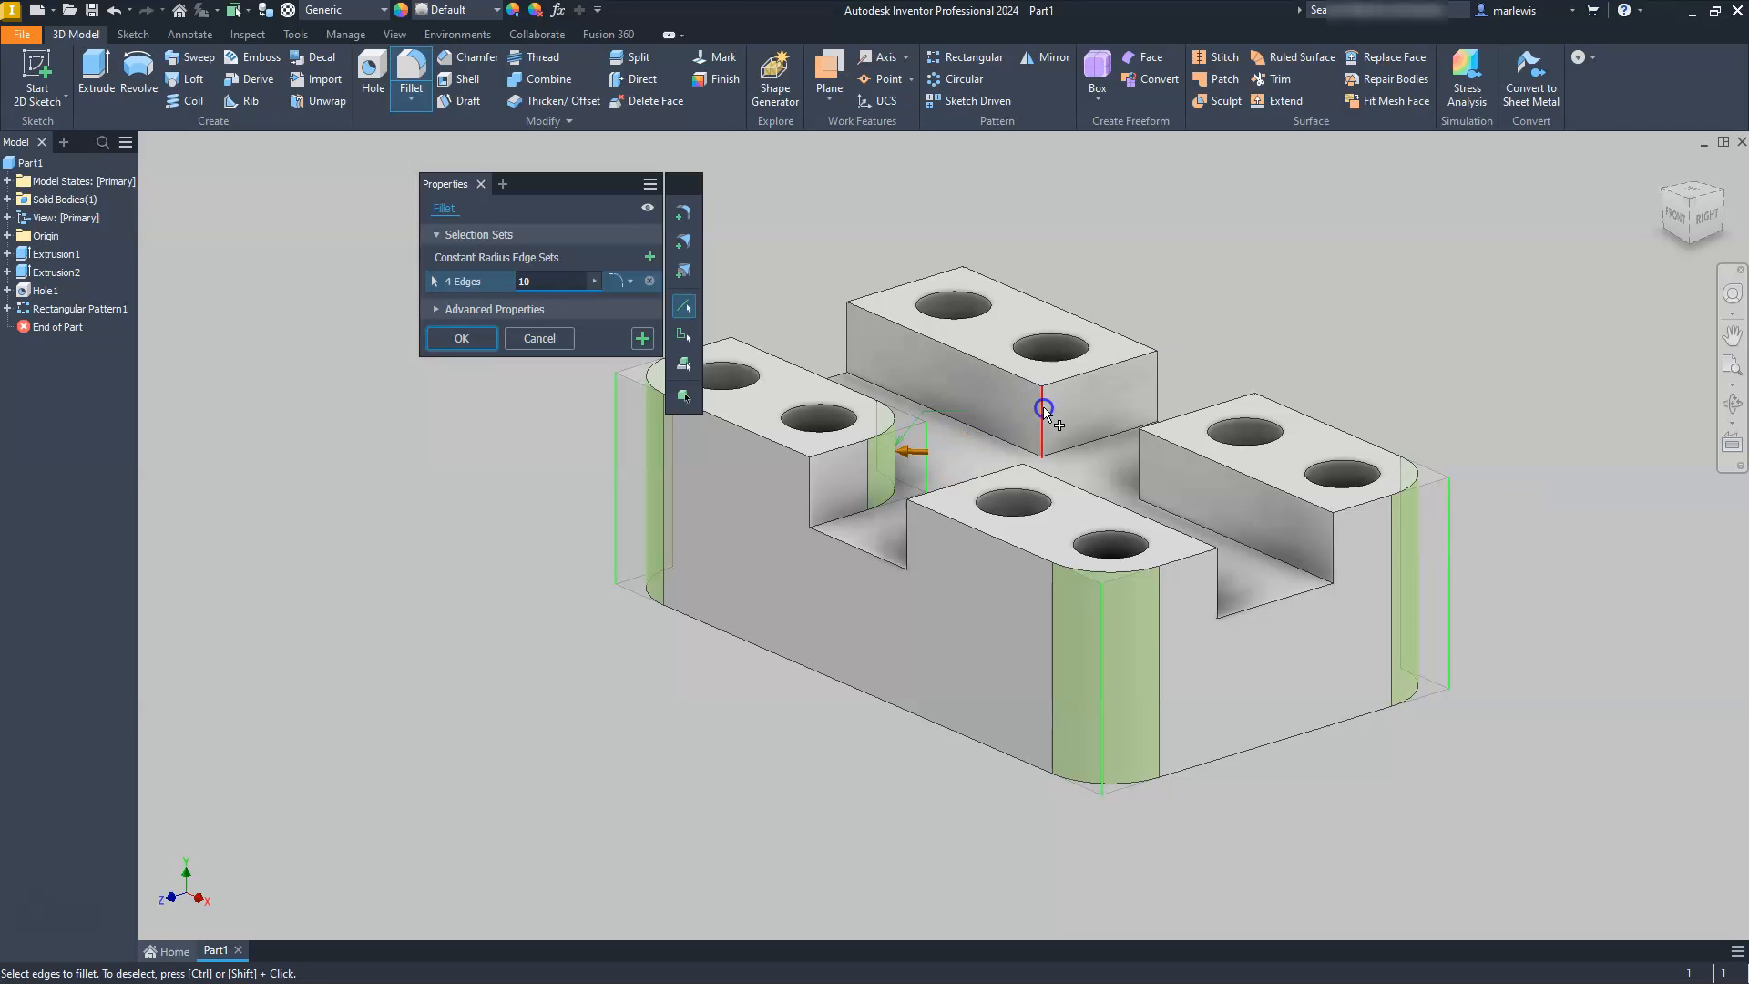
pyautogui.click(1044, 411)
pyautogui.click(1145, 460)
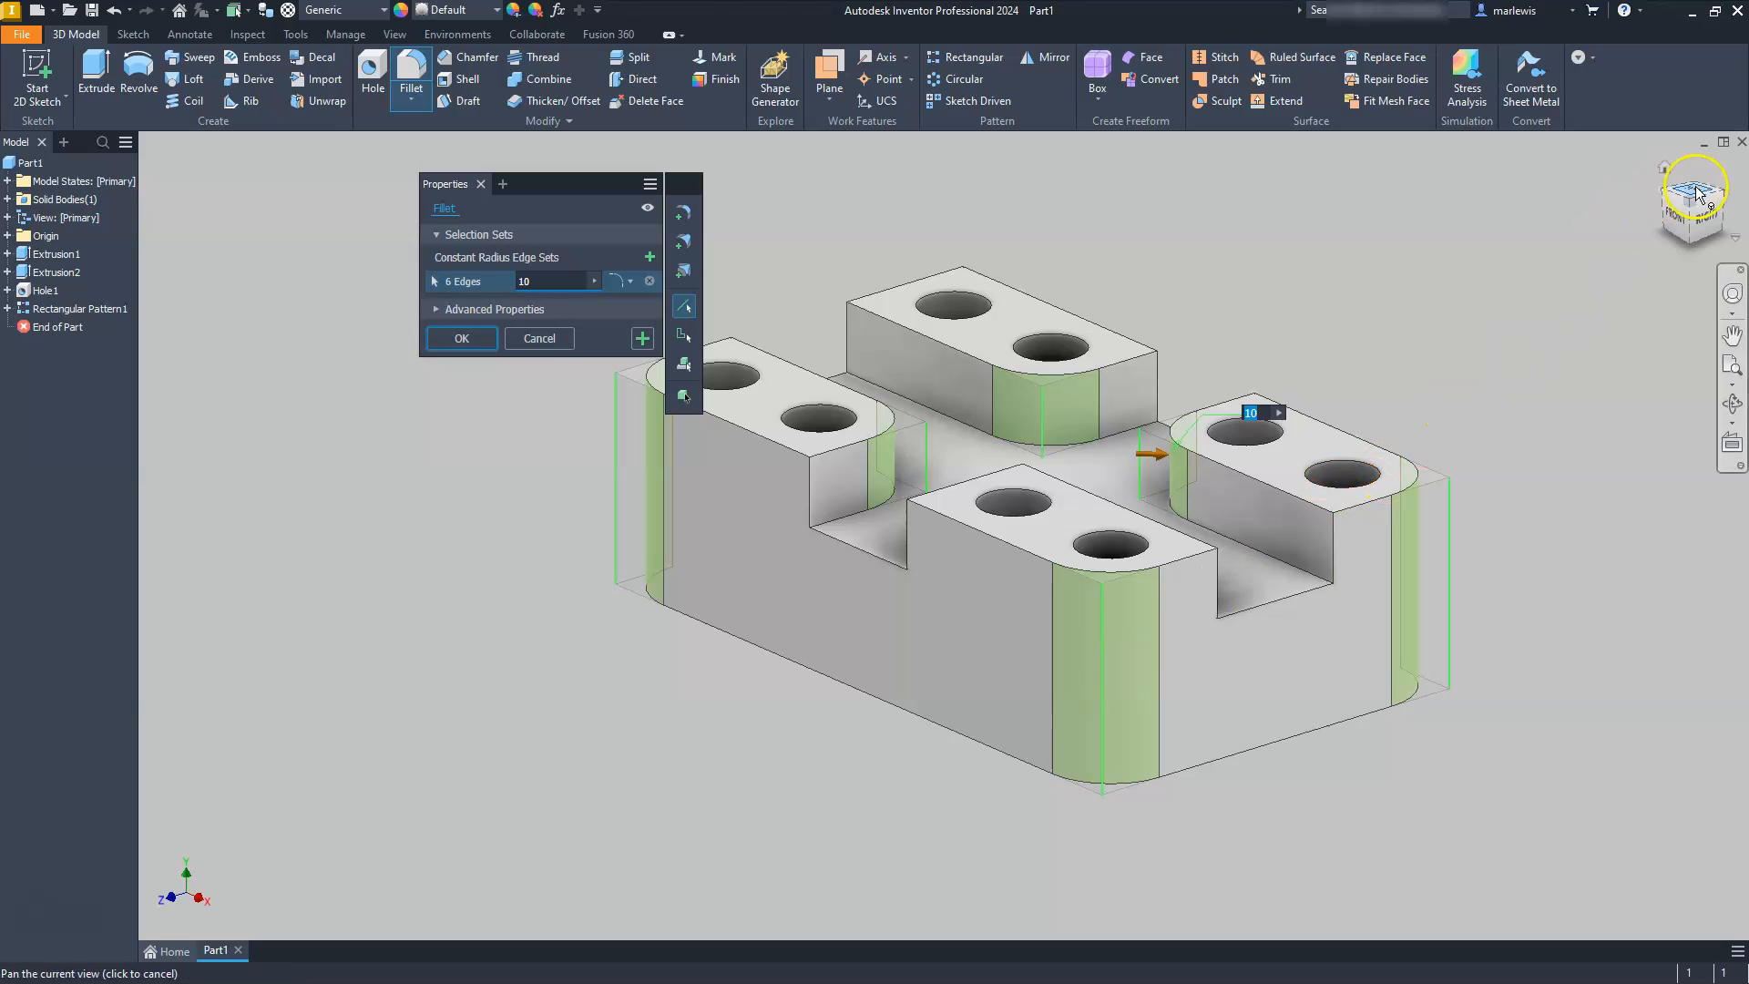
pyautogui.click(1724, 196)
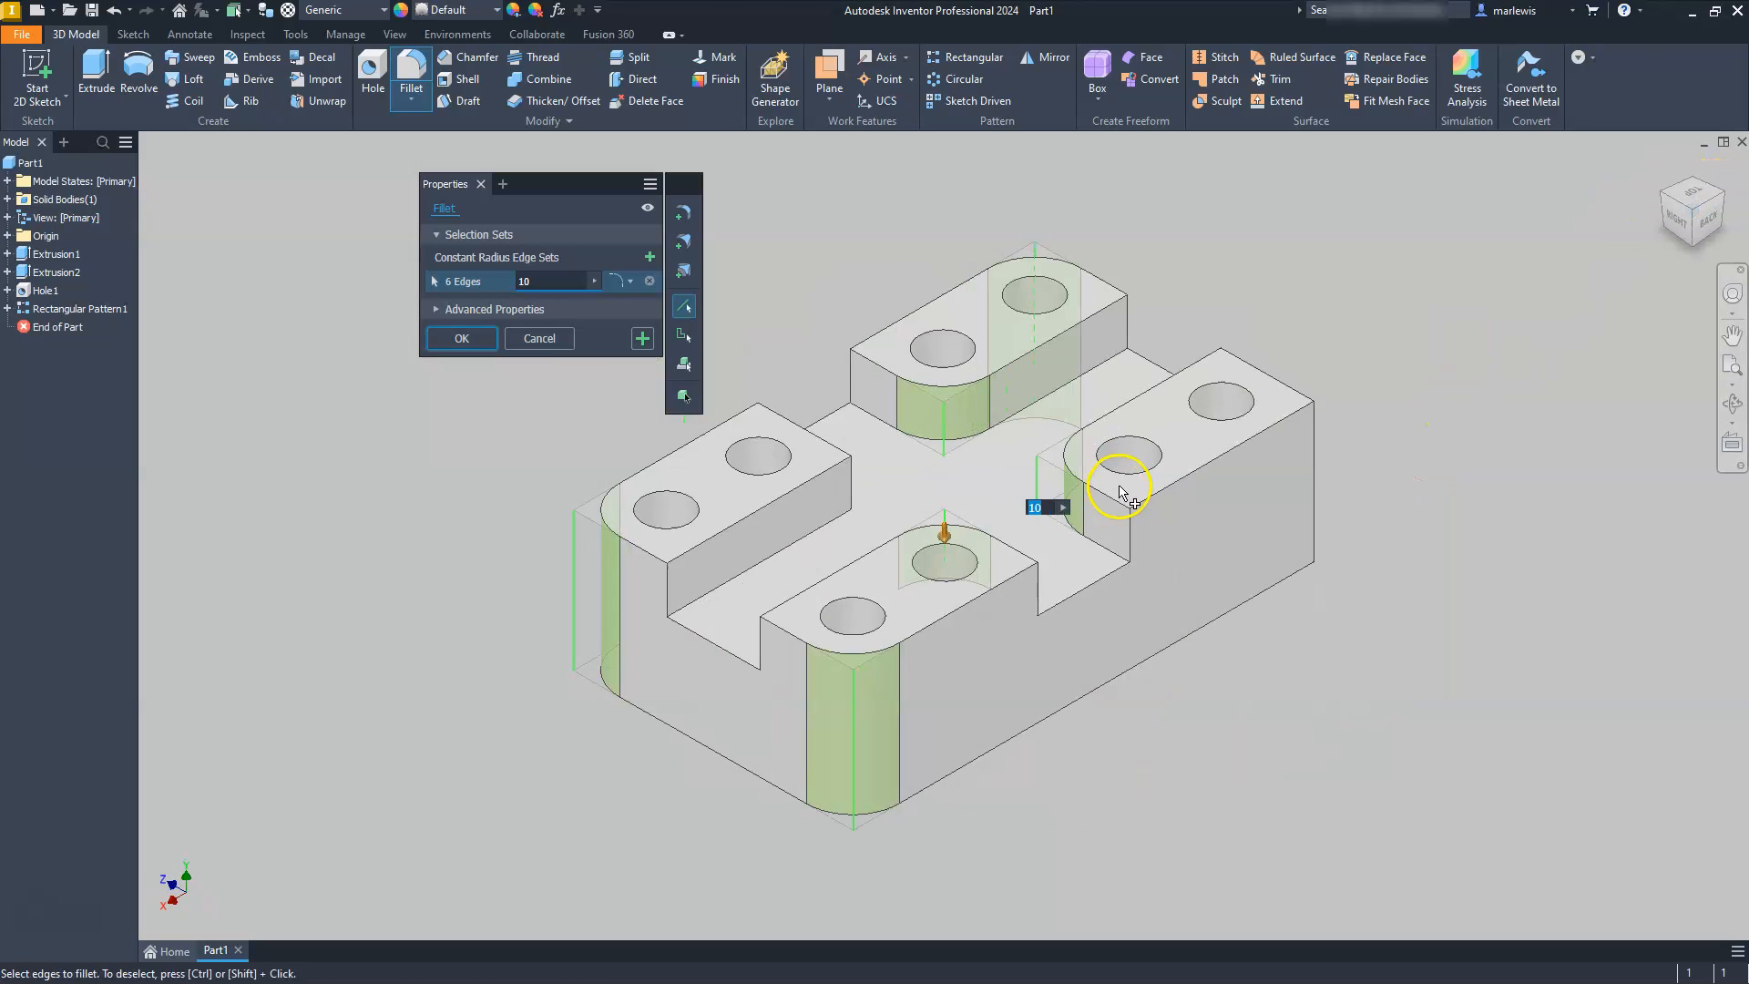
pyautogui.click(1314, 474)
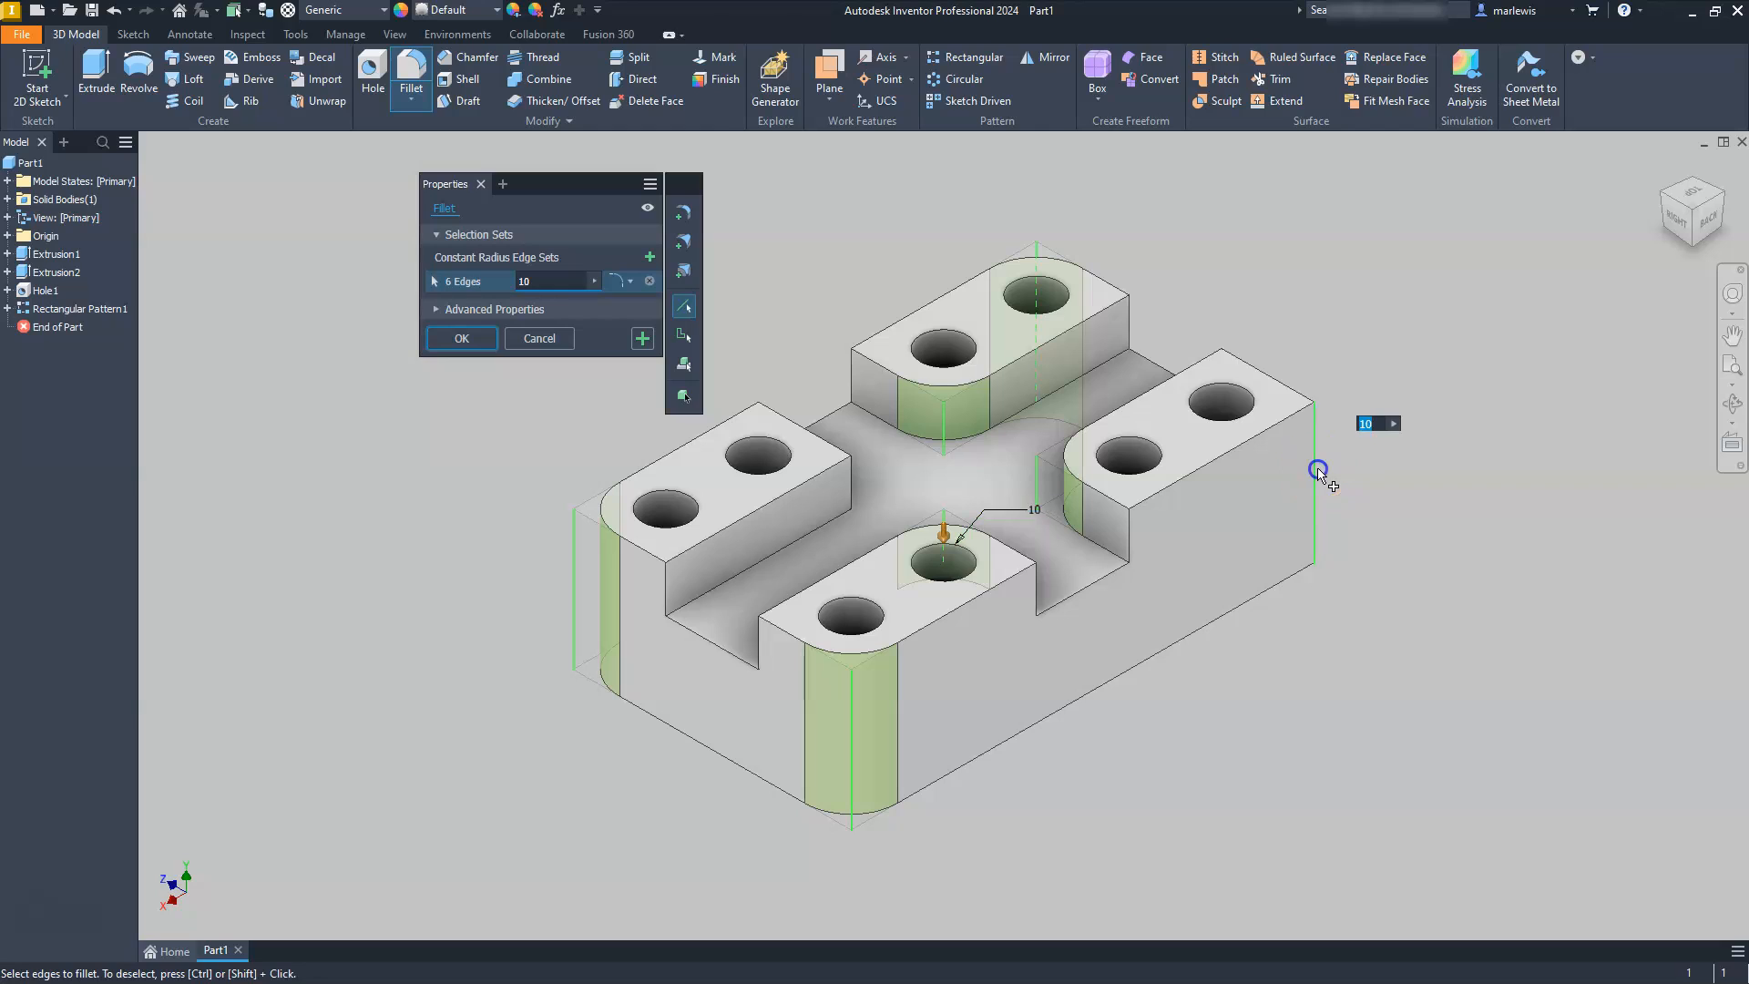
pyautogui.click(852, 484)
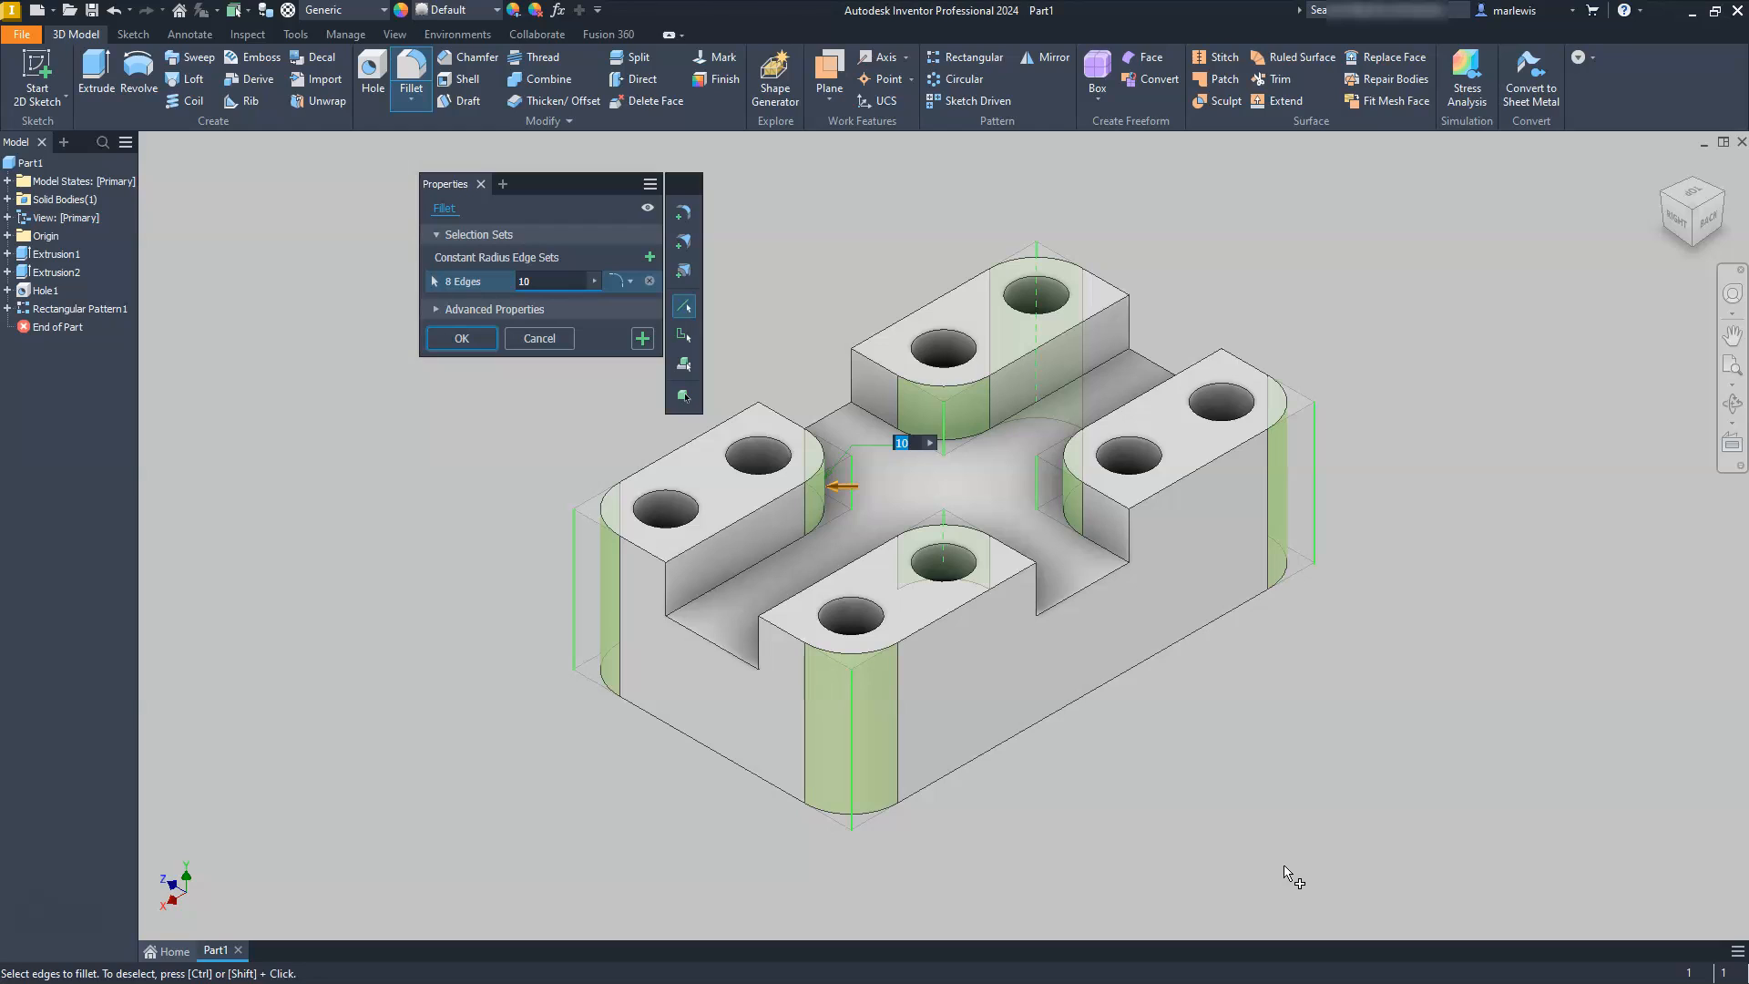
pyautogui.click(456, 339)
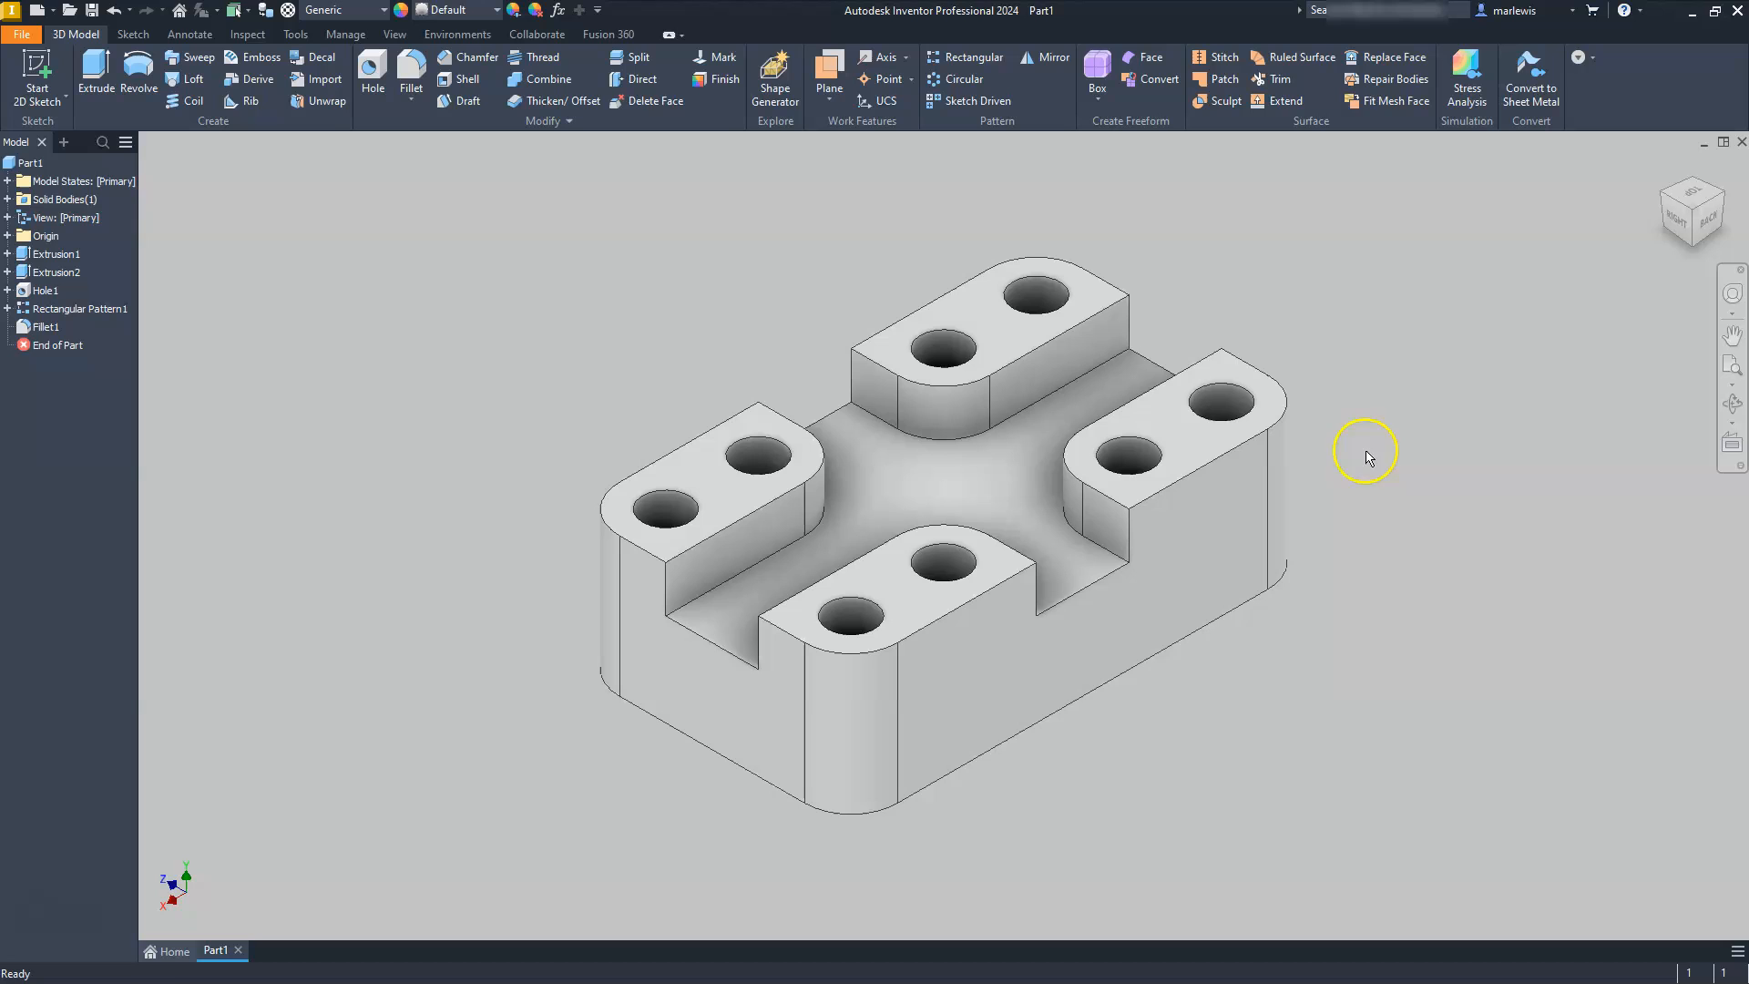
# Step: Save the part as ex1.ipt in the Example folder, replacing the existing file
pyautogui.click(1665, 208)
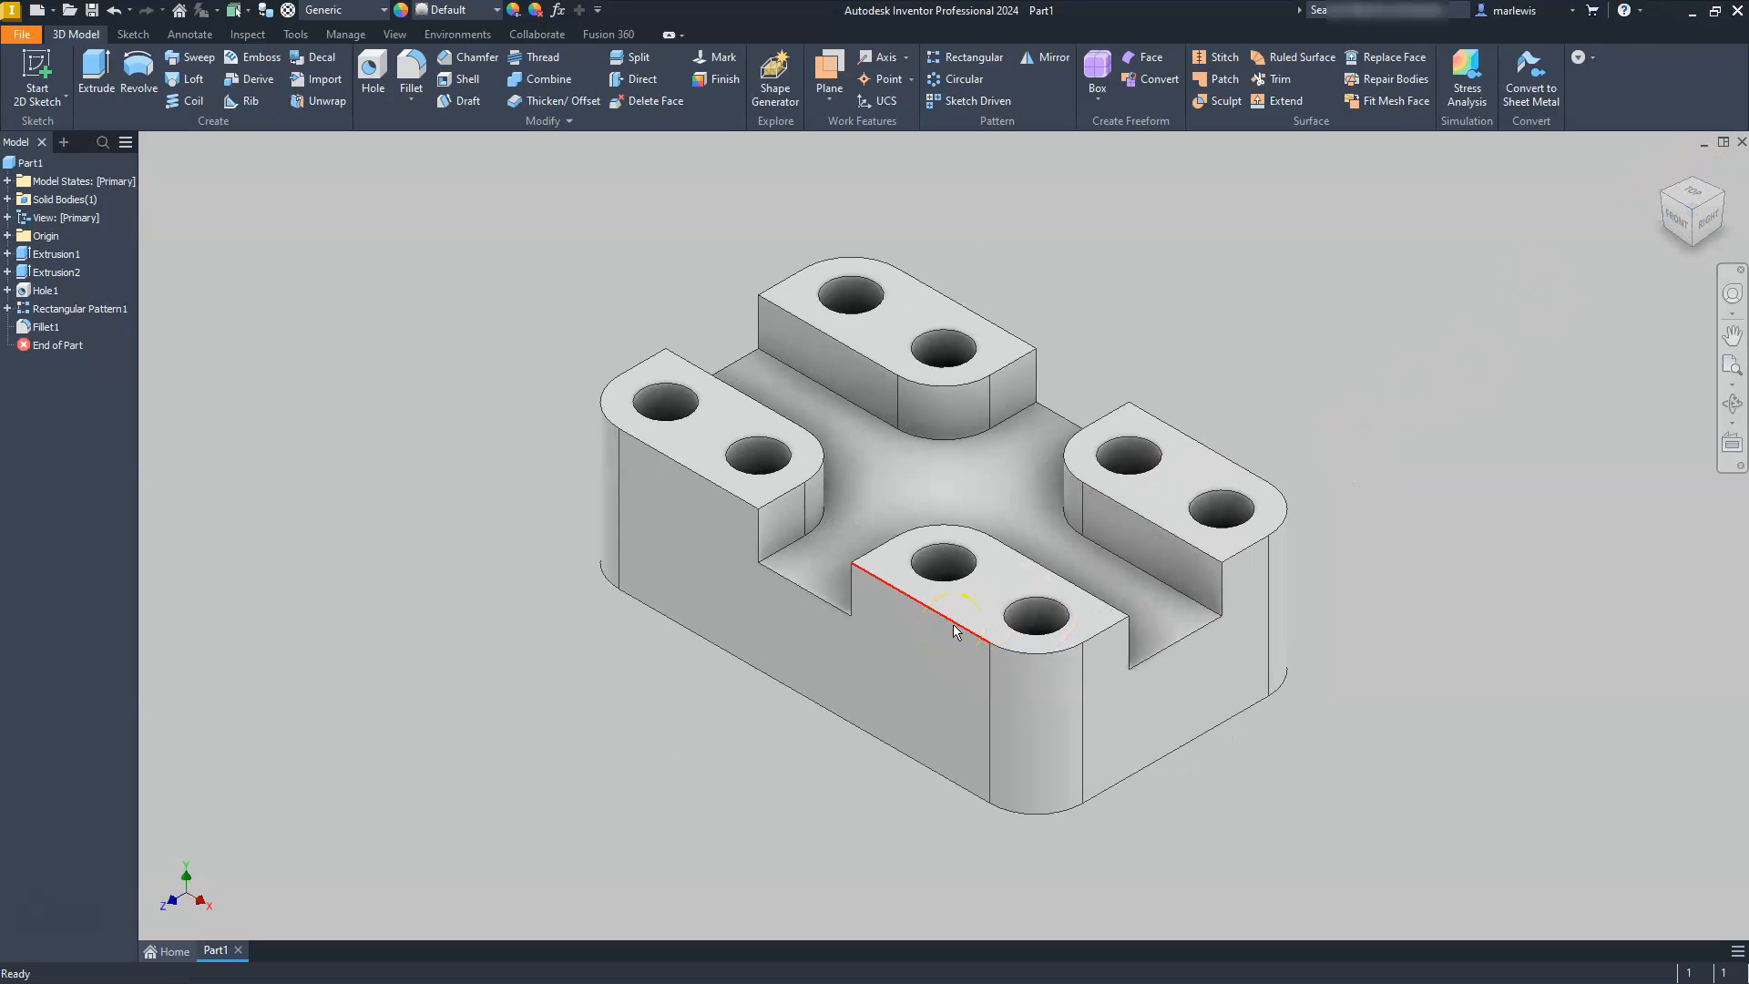
pyautogui.moveTo(982, 658)
pyautogui.hotkey('ctrl', 's')
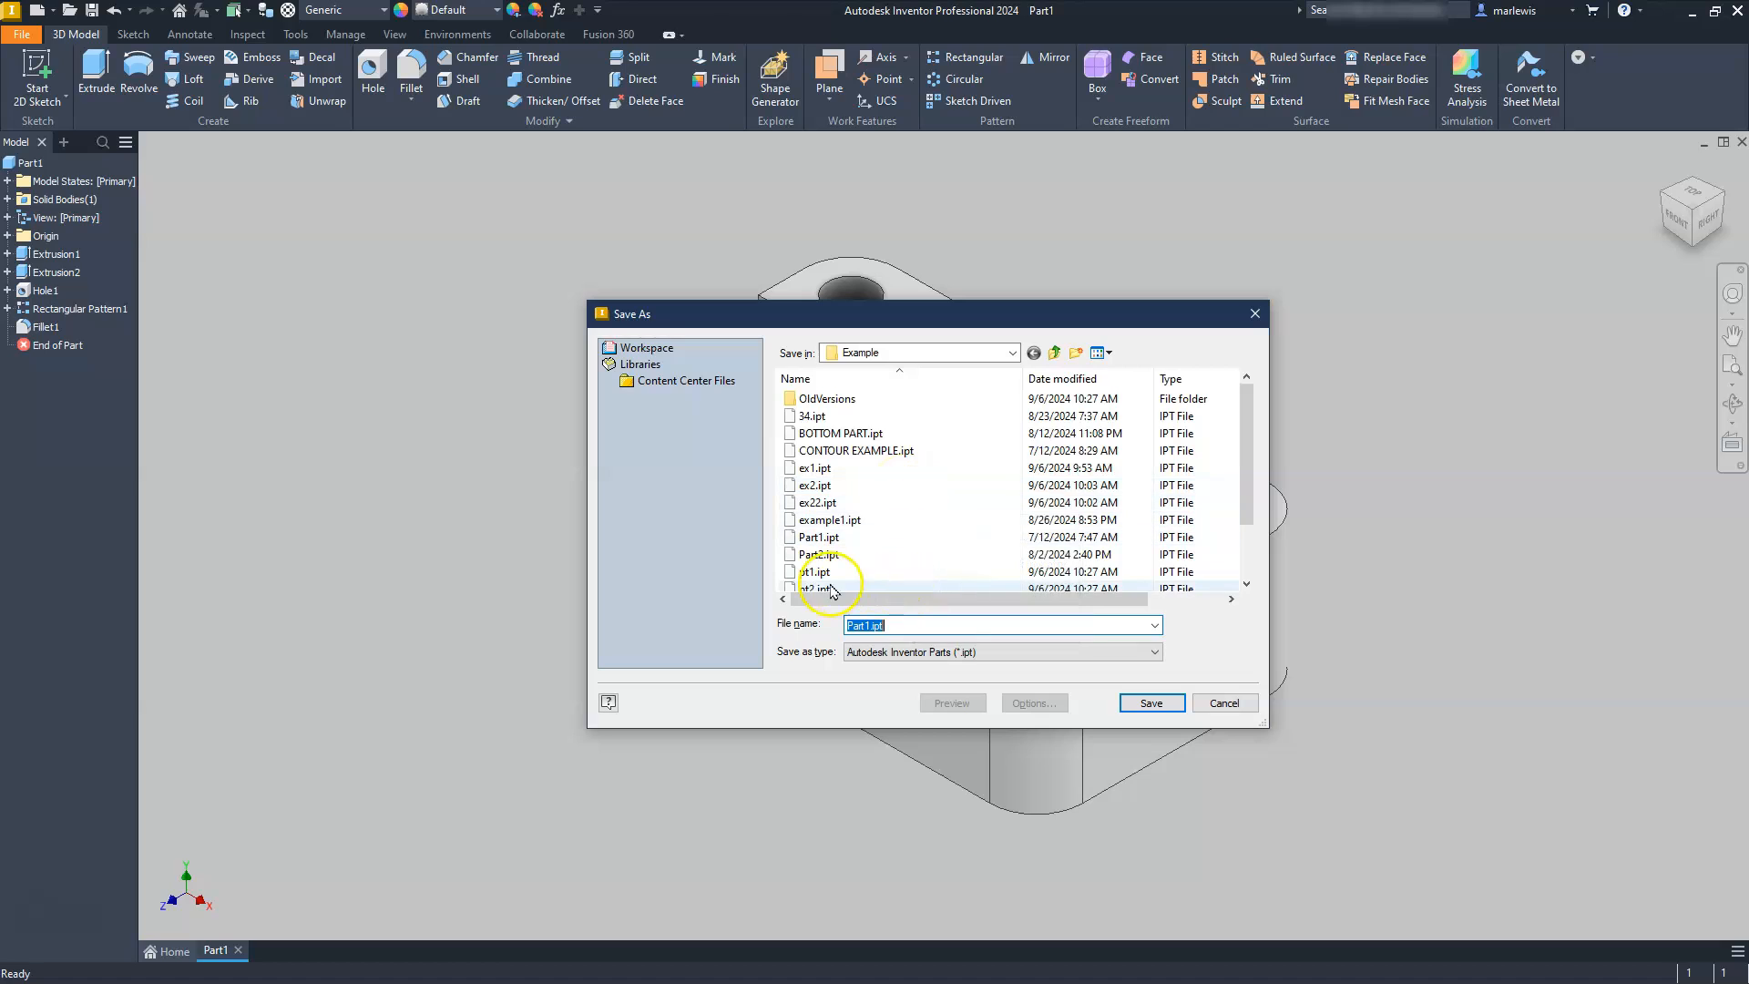
pyautogui.click(814, 467)
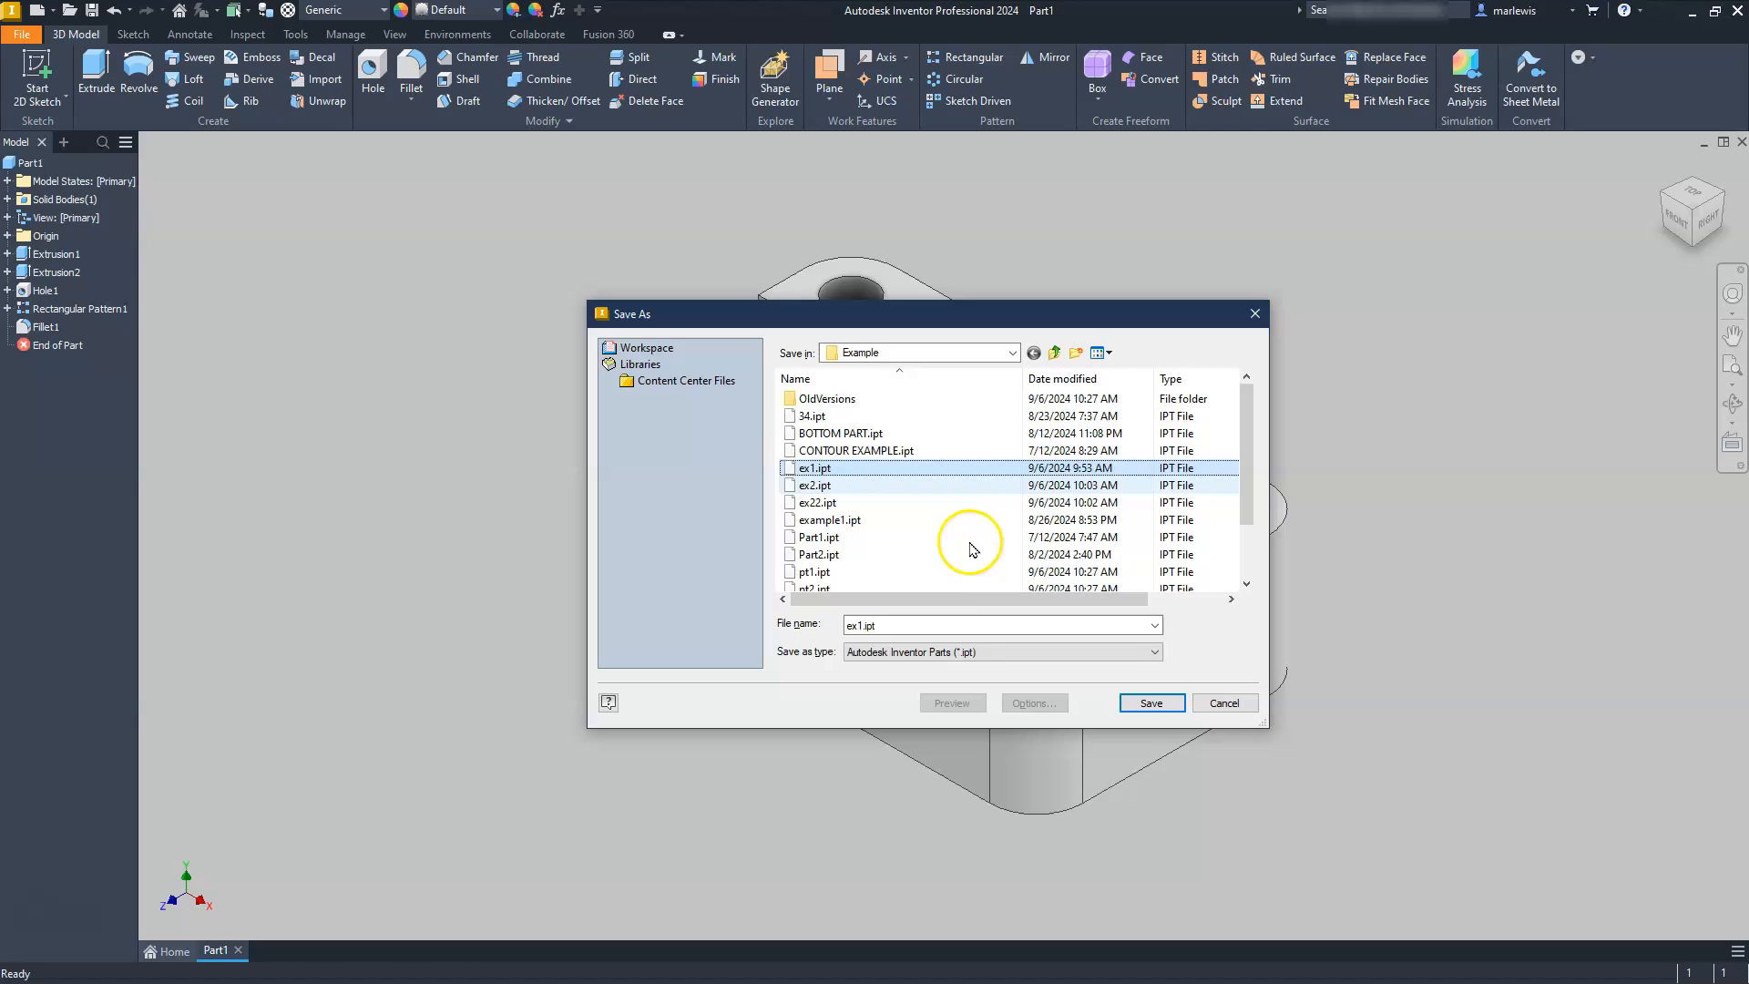
pyautogui.click(1151, 703)
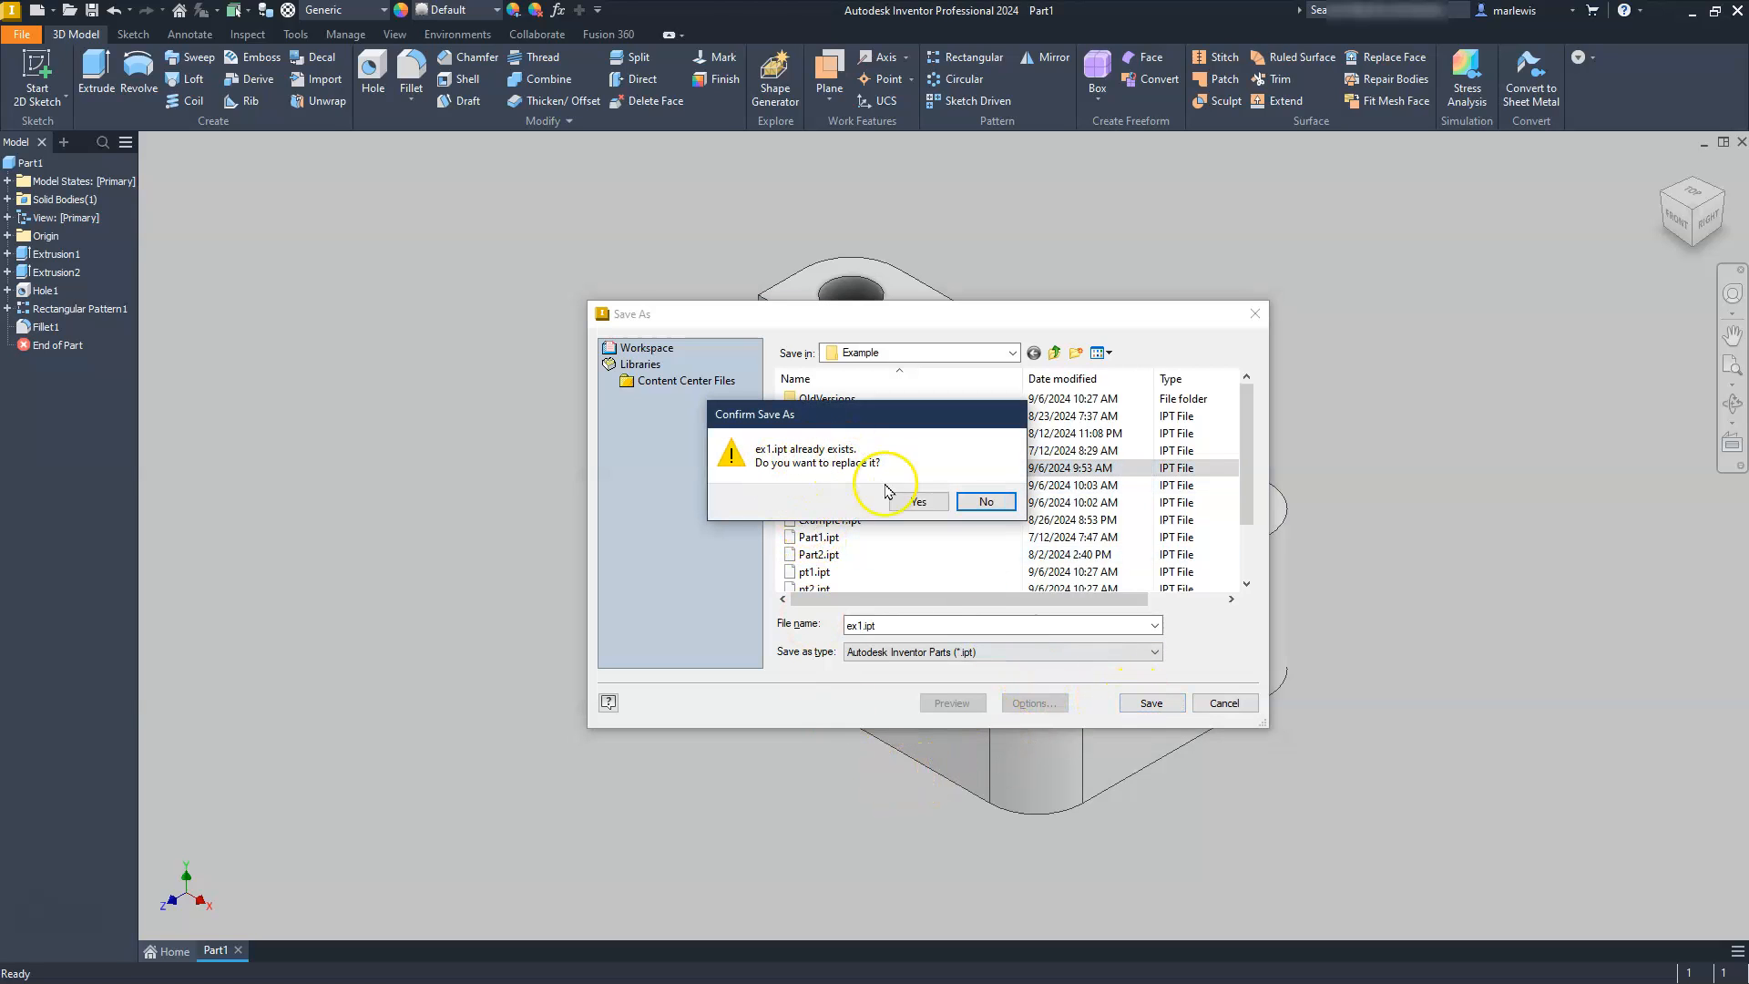
pyautogui.click(916, 500)
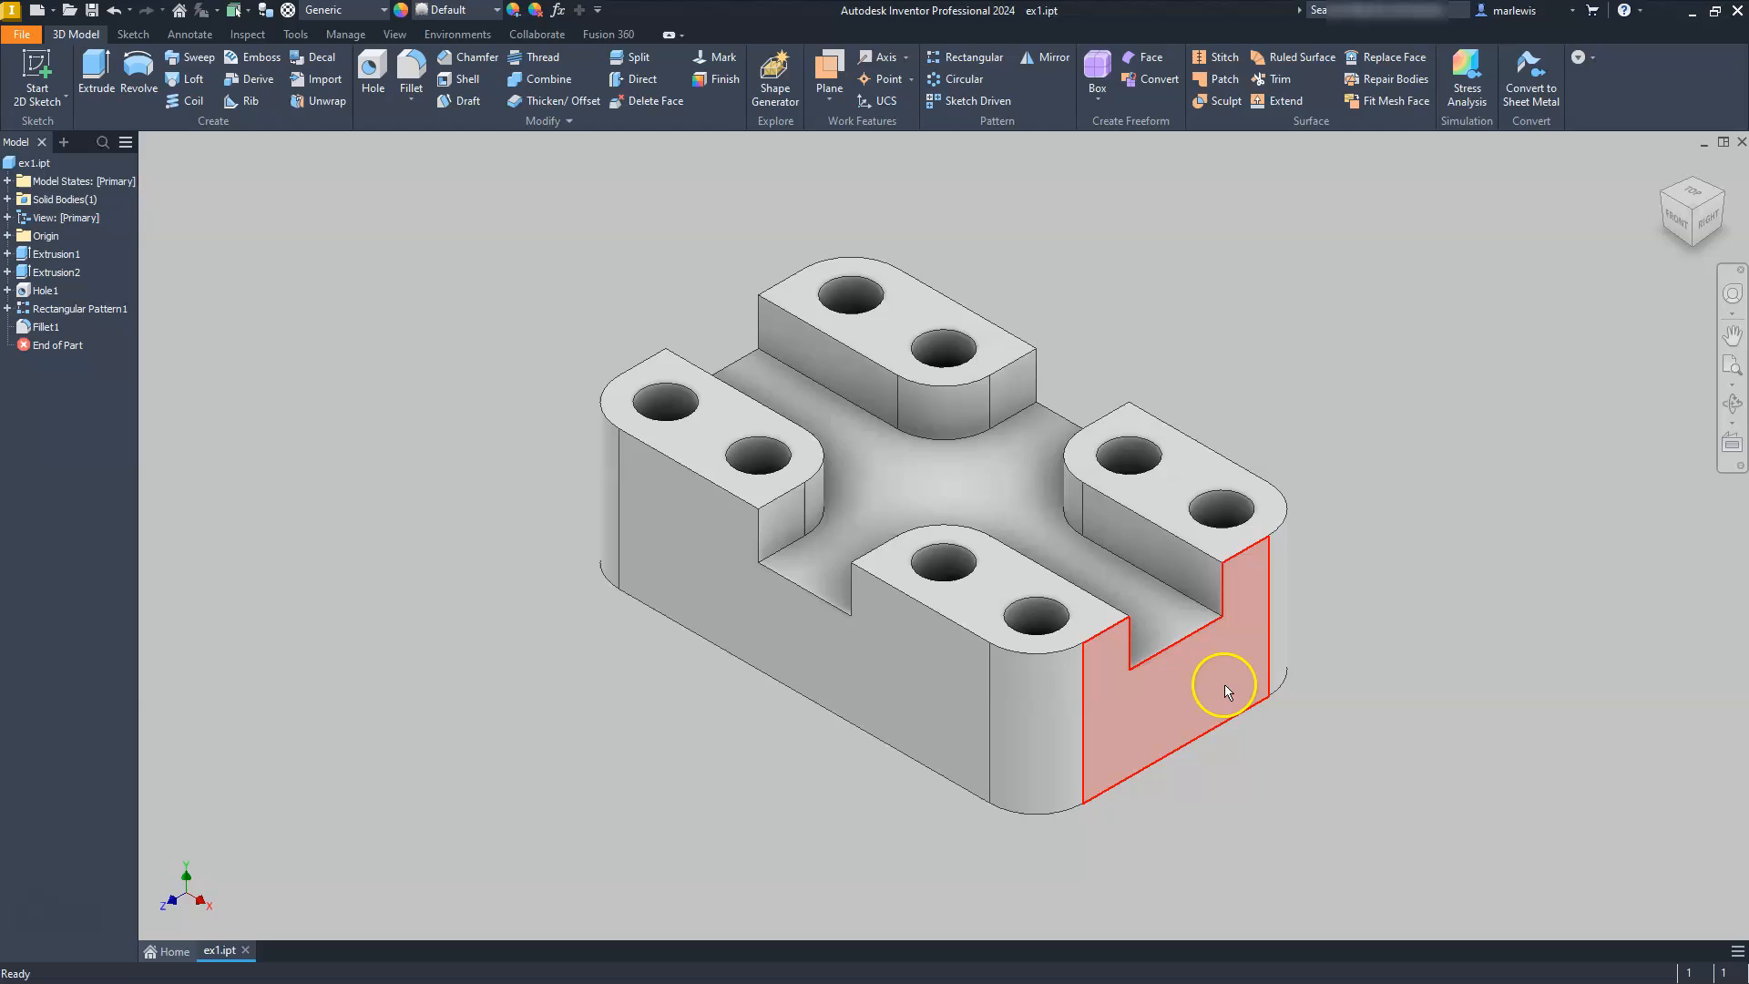
pyautogui.click(1249, 716)
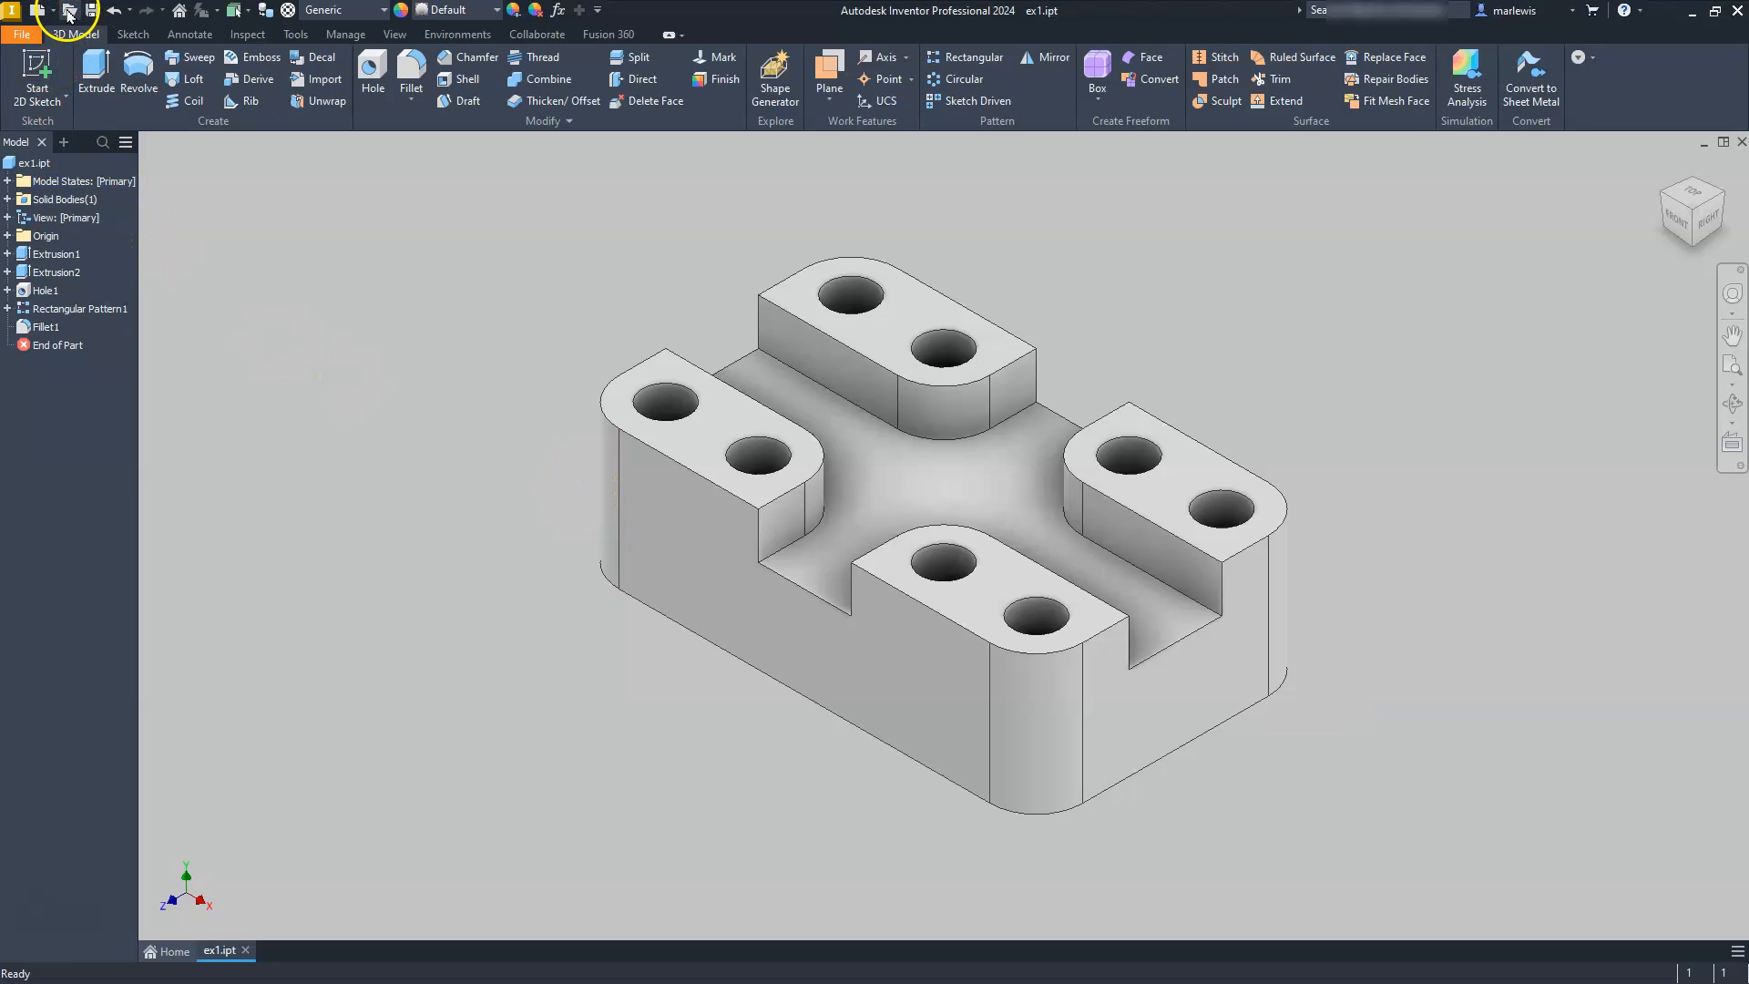
# Step: Create a new drawing from the metric ANSI (mm).idw template
pyautogui.click(37, 12)
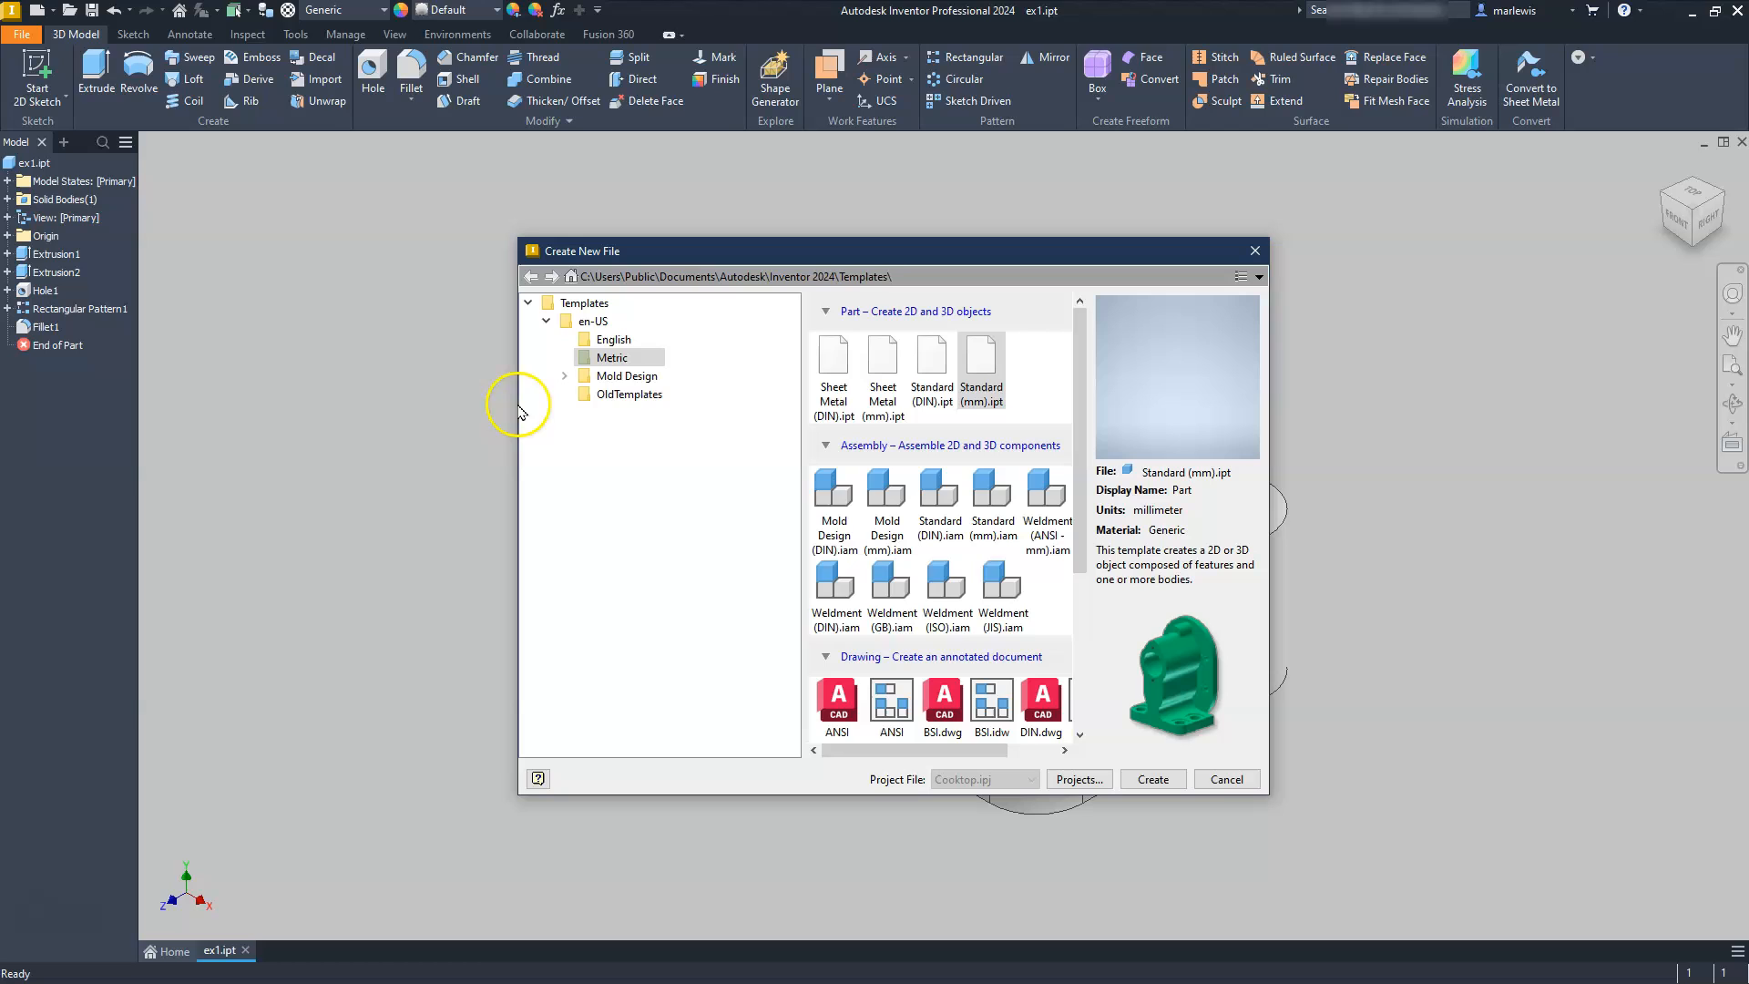
pyautogui.scroll(-2, 1001, 618)
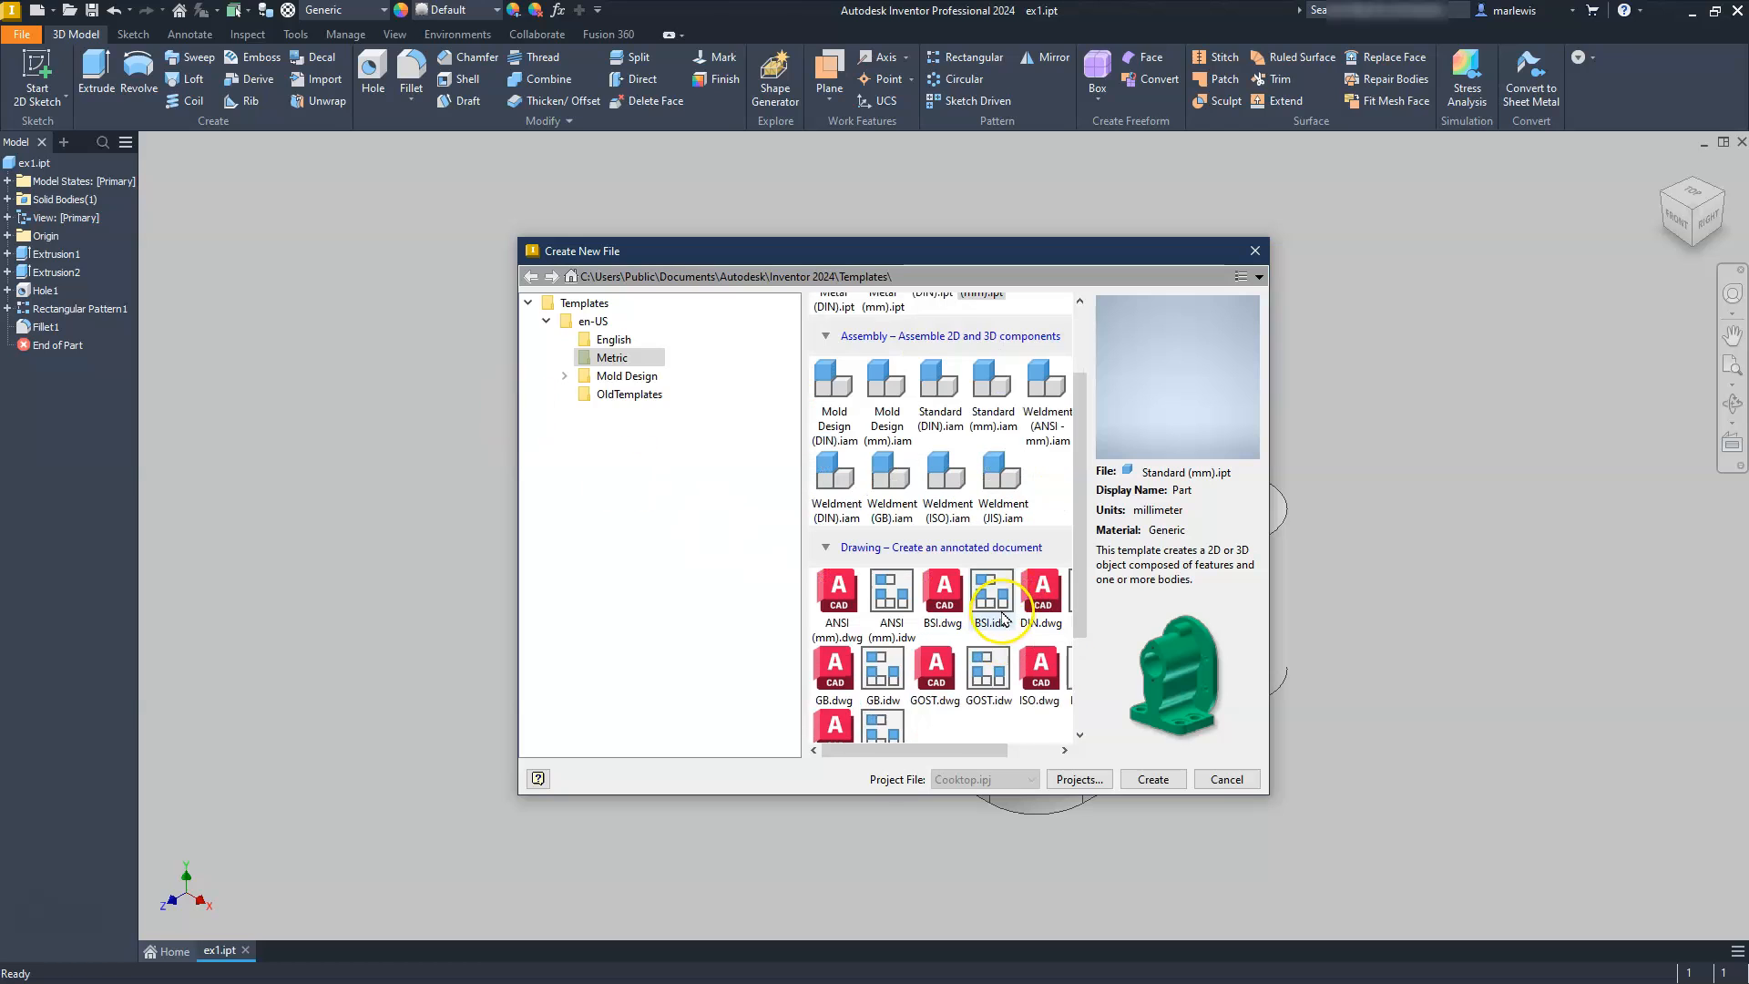
pyautogui.click(889, 592)
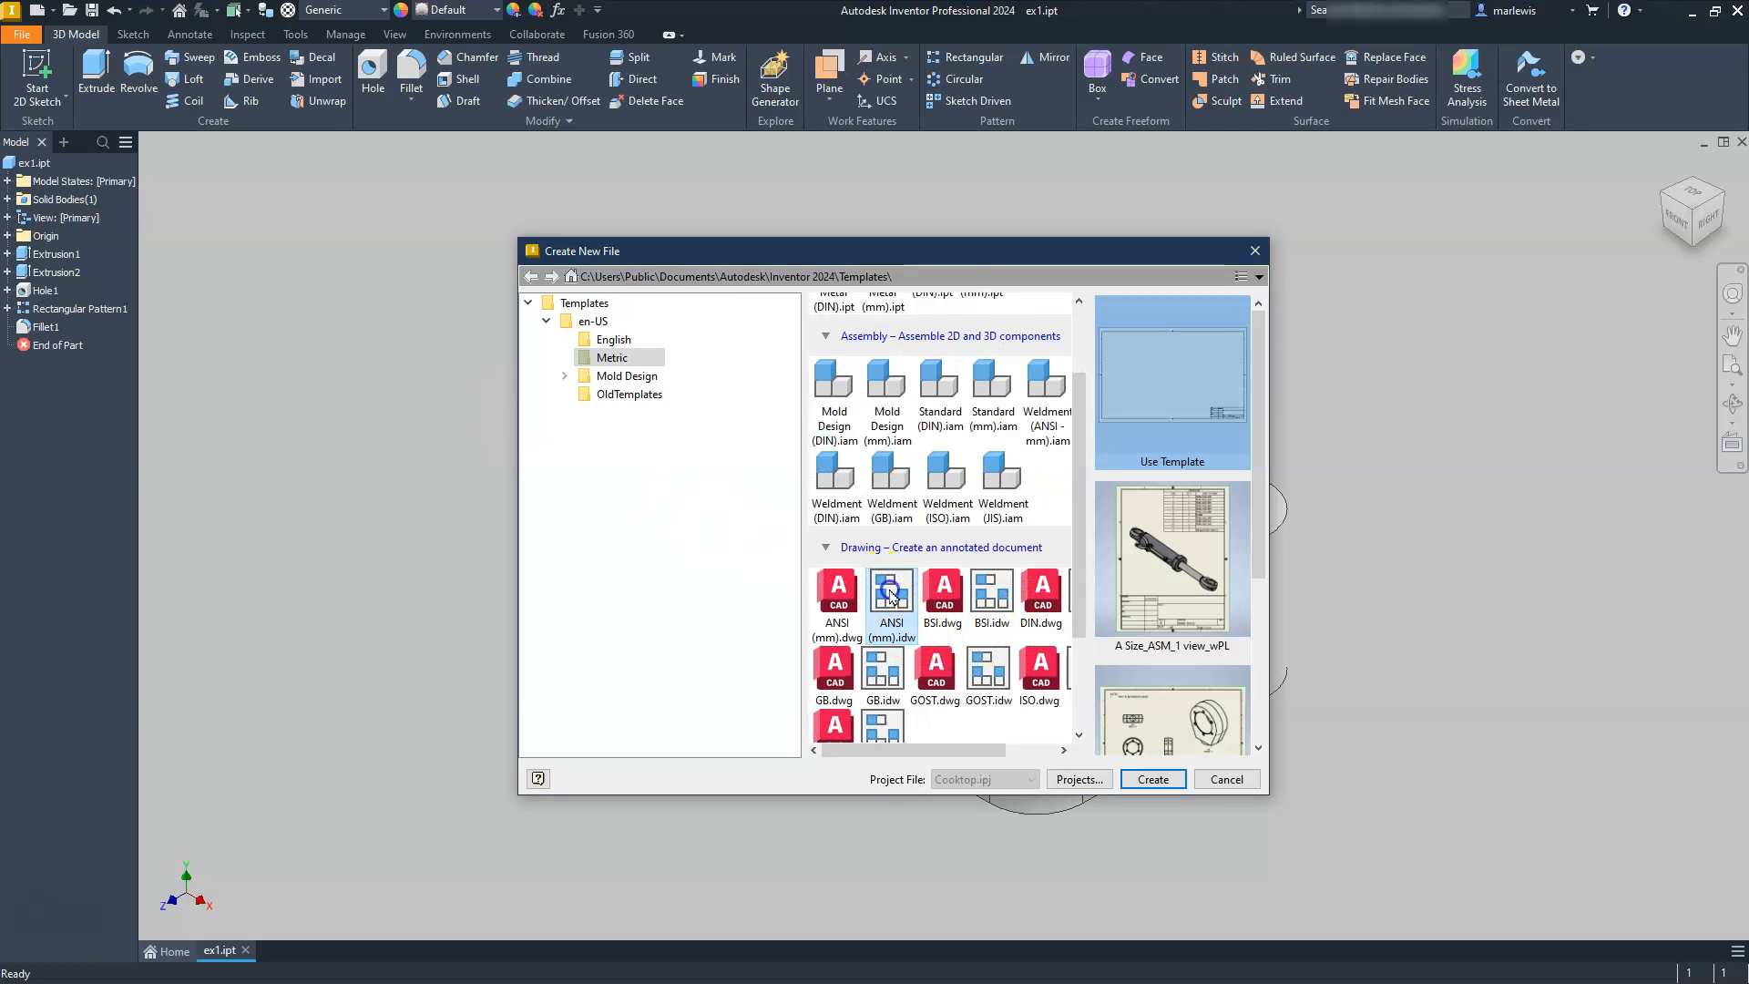
pyautogui.click(1148, 778)
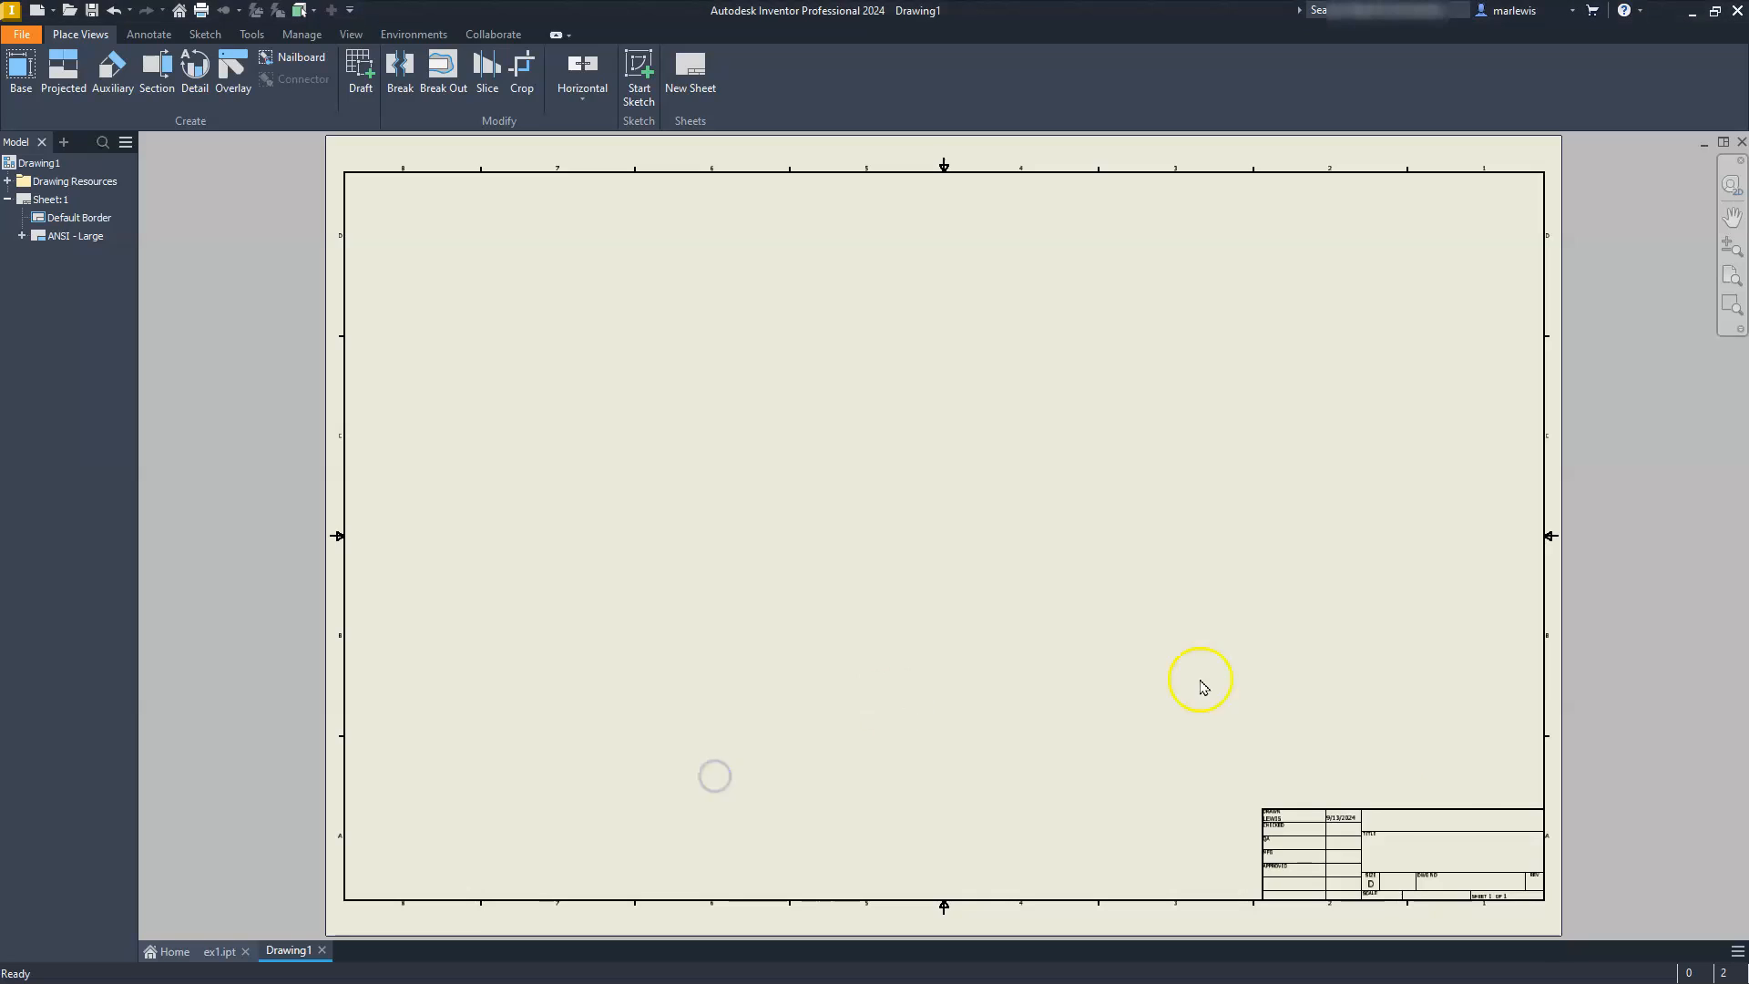
# Step: Delete the ANSI - Large title block from the drawing sheet
pyautogui.click(63, 236)
pyautogui.rightClick(64, 237)
pyautogui.click(127, 266)
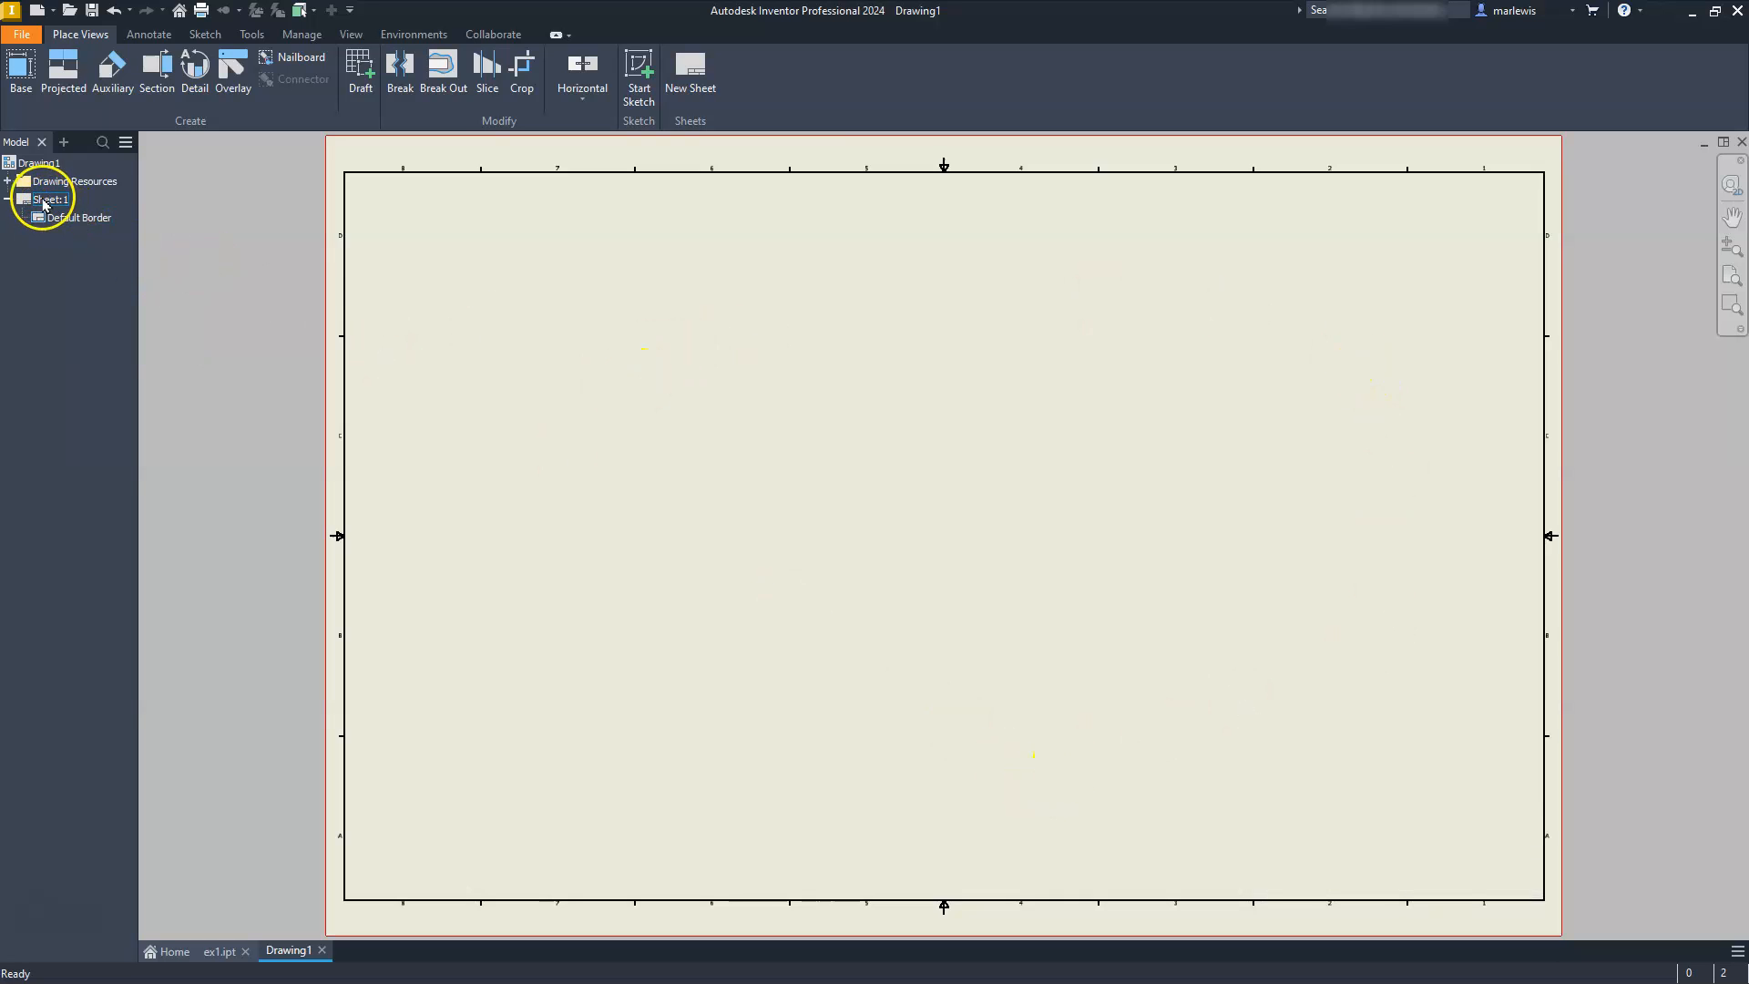
# Step: Change the drawing sheet's size to A, keeping the landscape orientation
pyautogui.rightClick(45, 202)
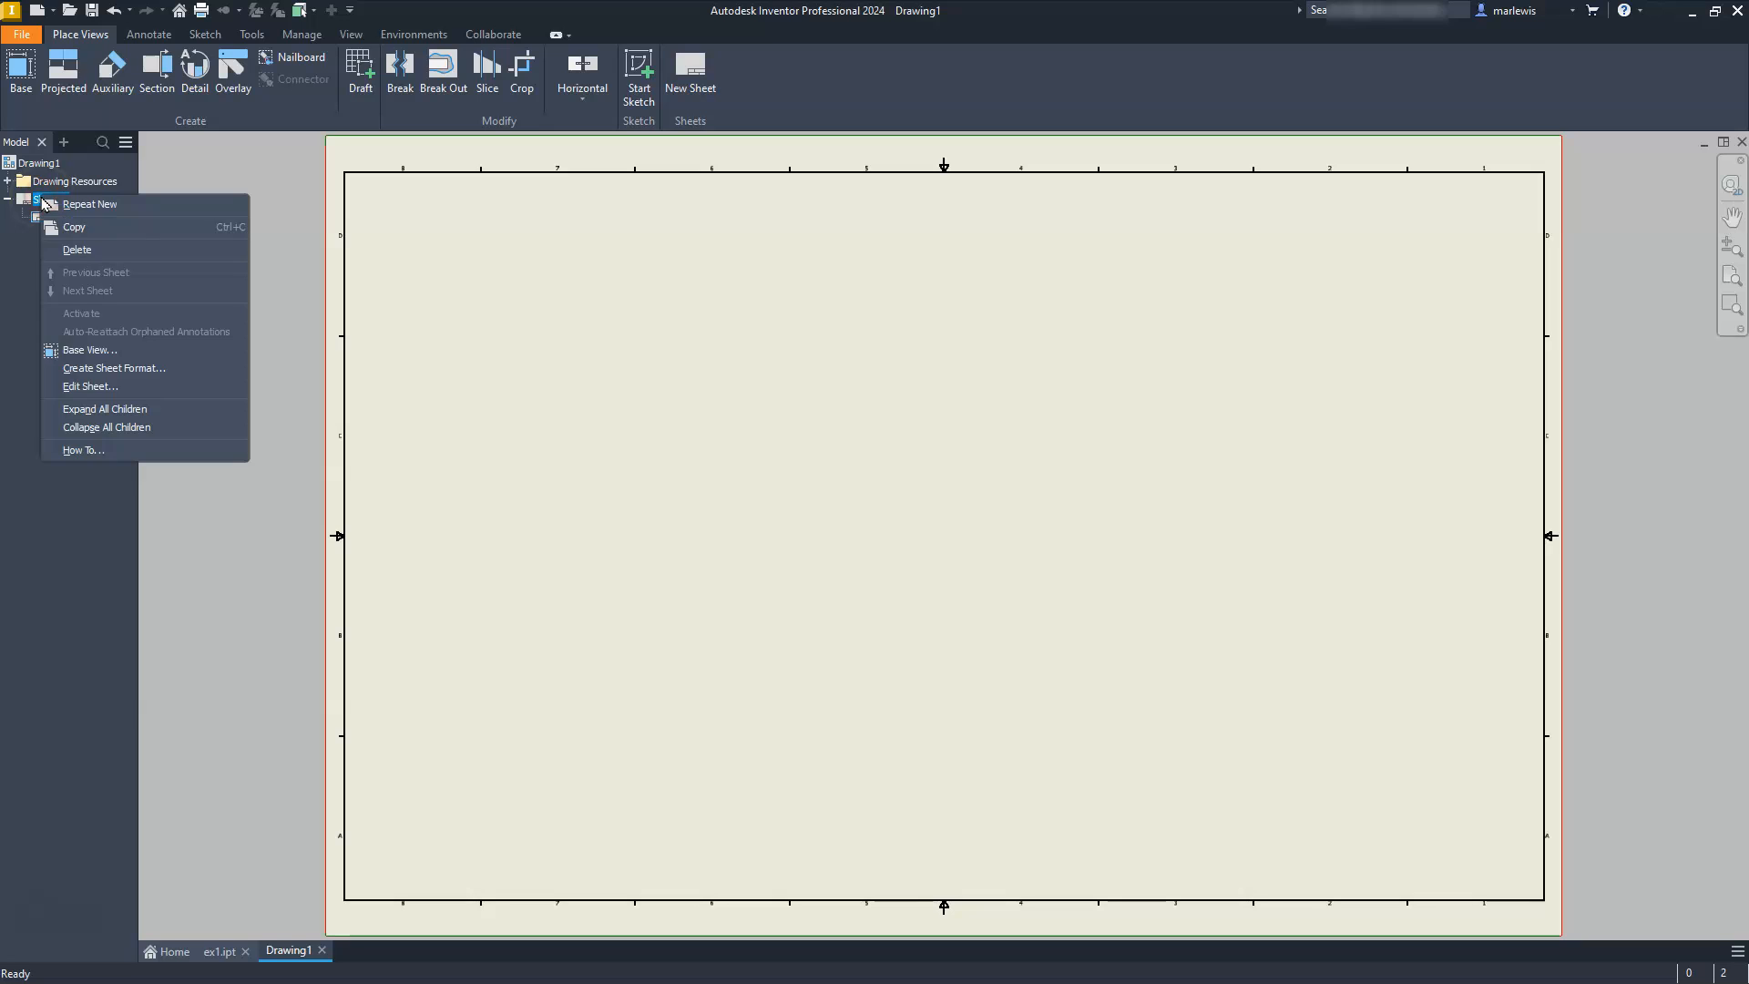
pyautogui.click(117, 390)
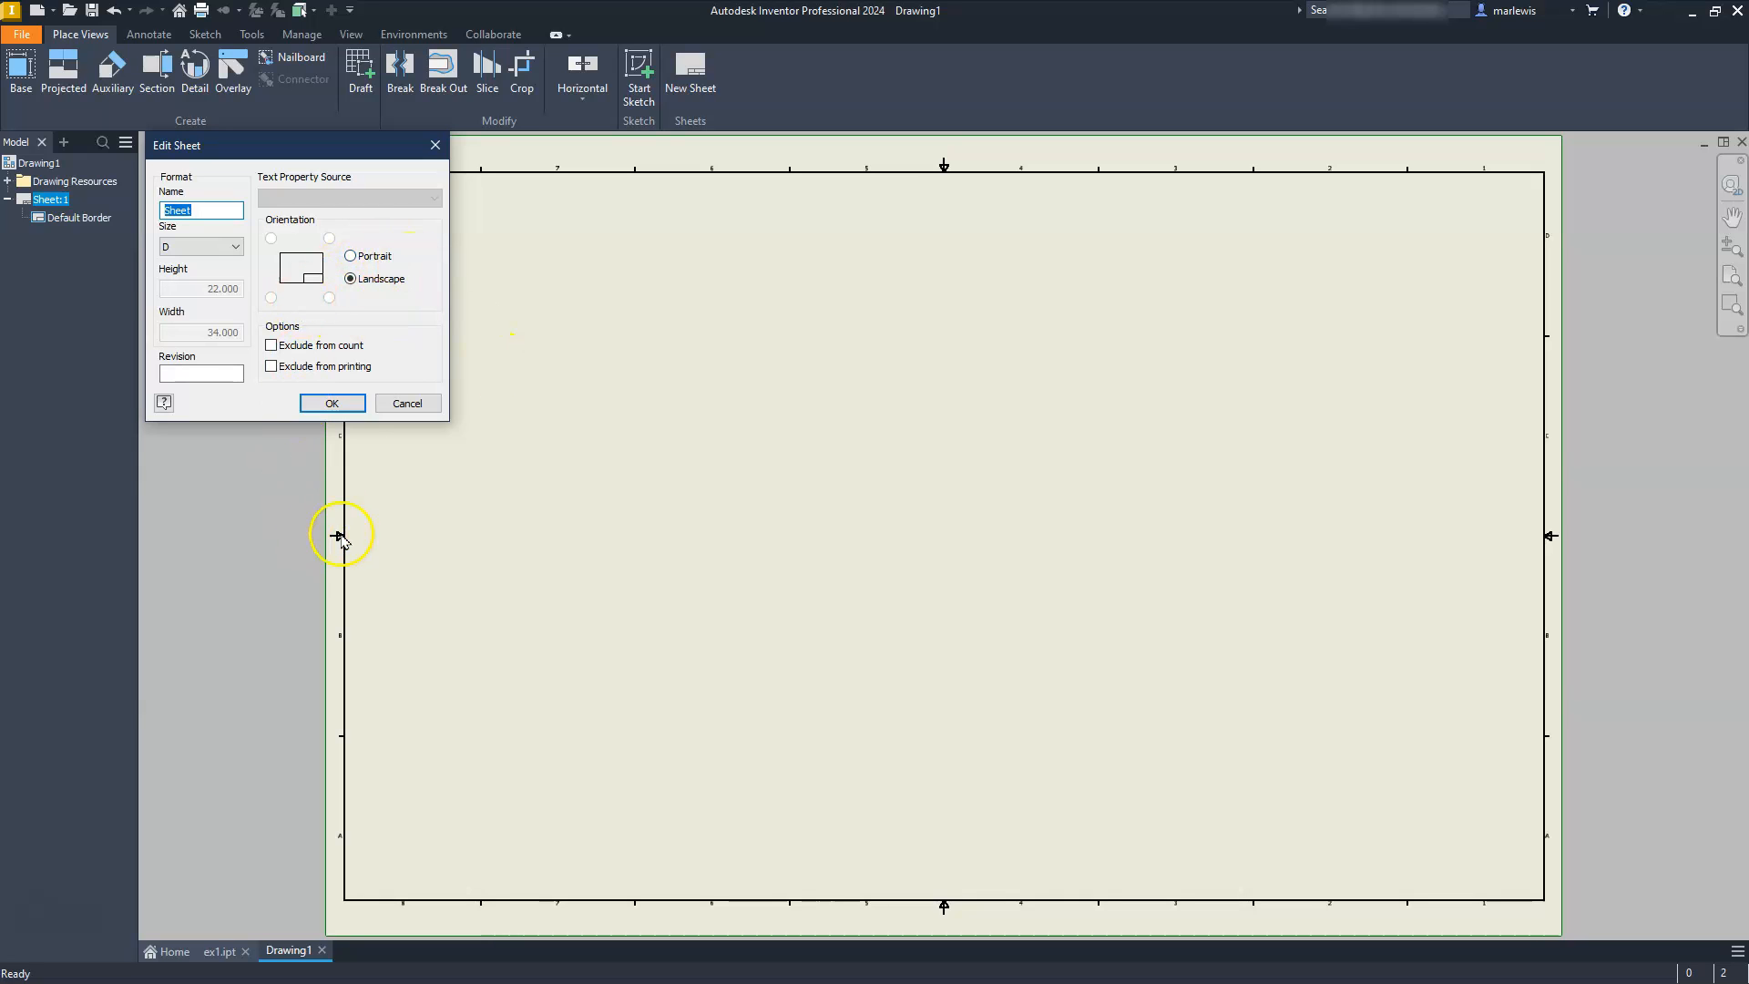
pyautogui.click(231, 248)
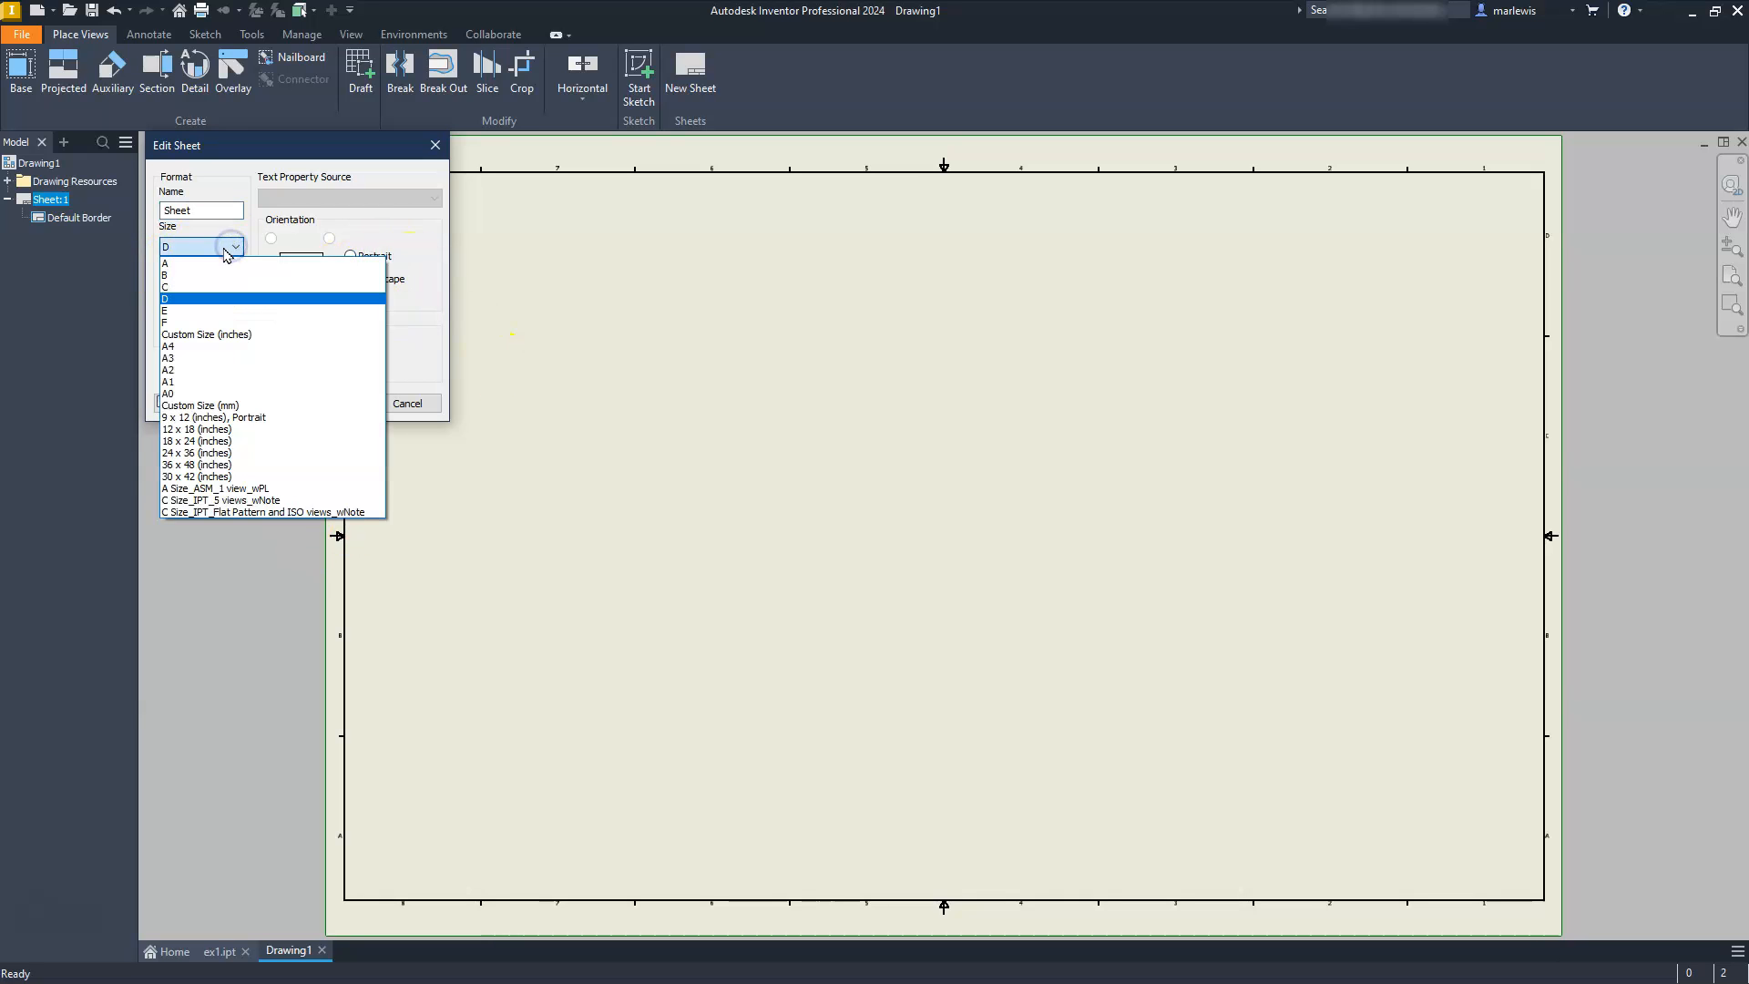
pyautogui.click(189, 263)
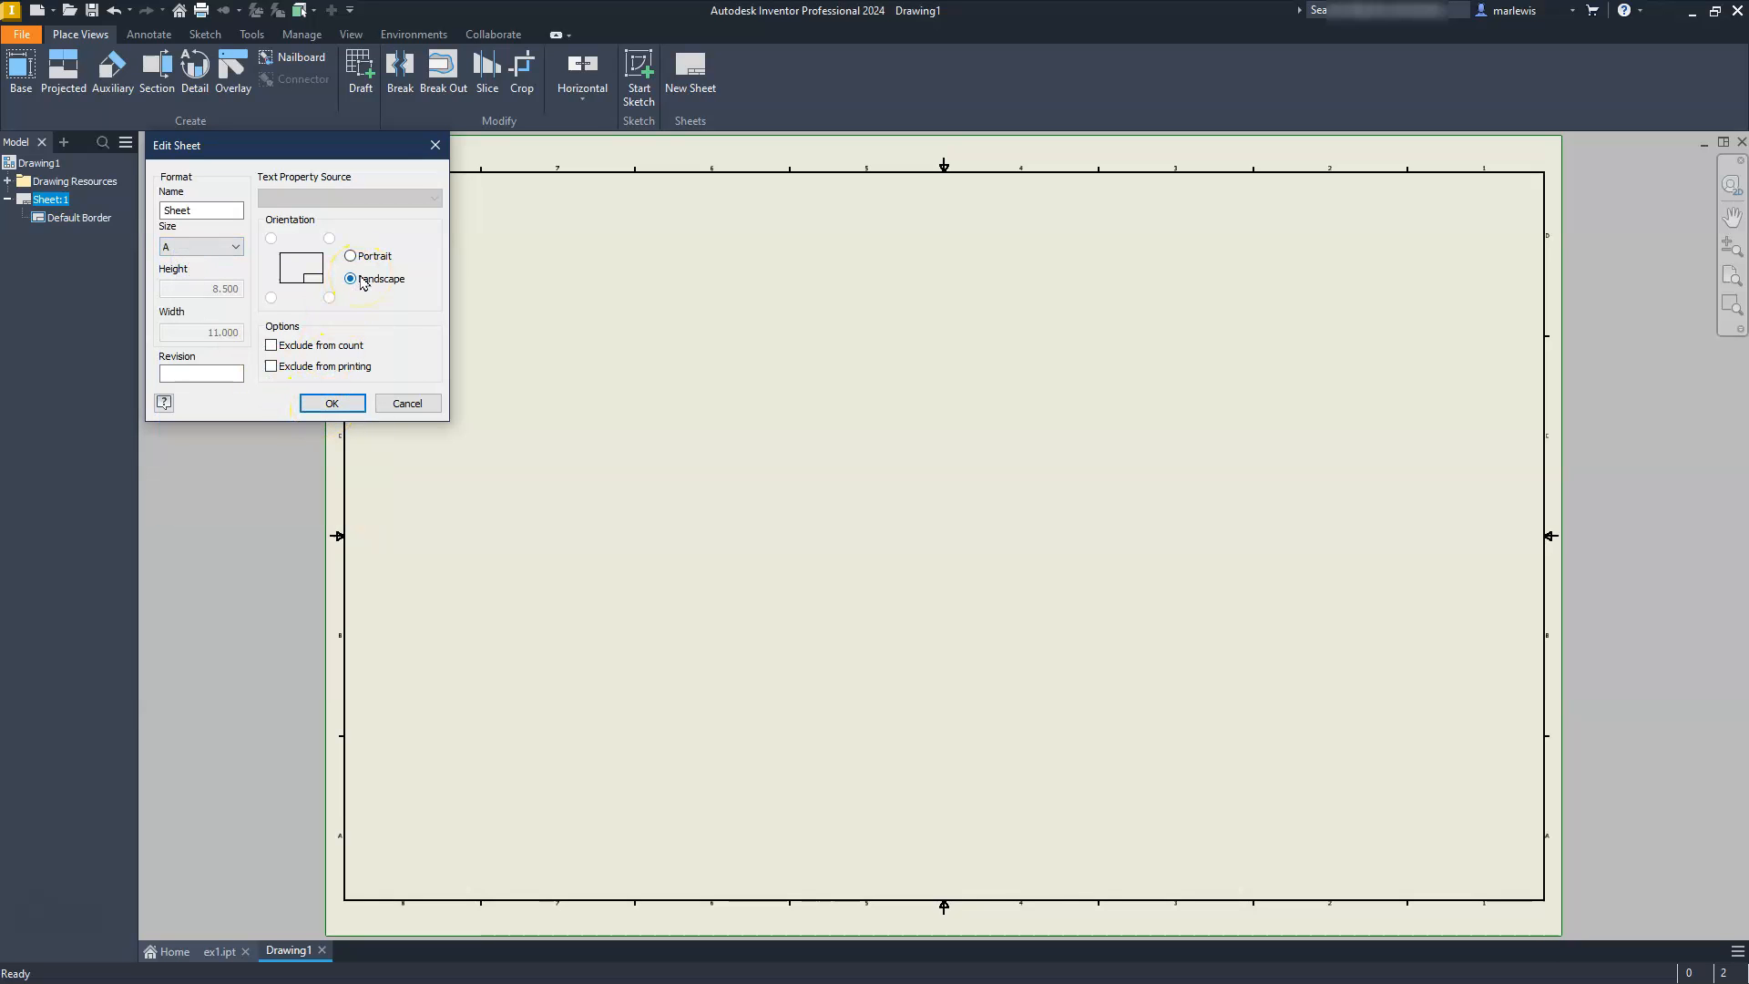
pyautogui.click(342, 403)
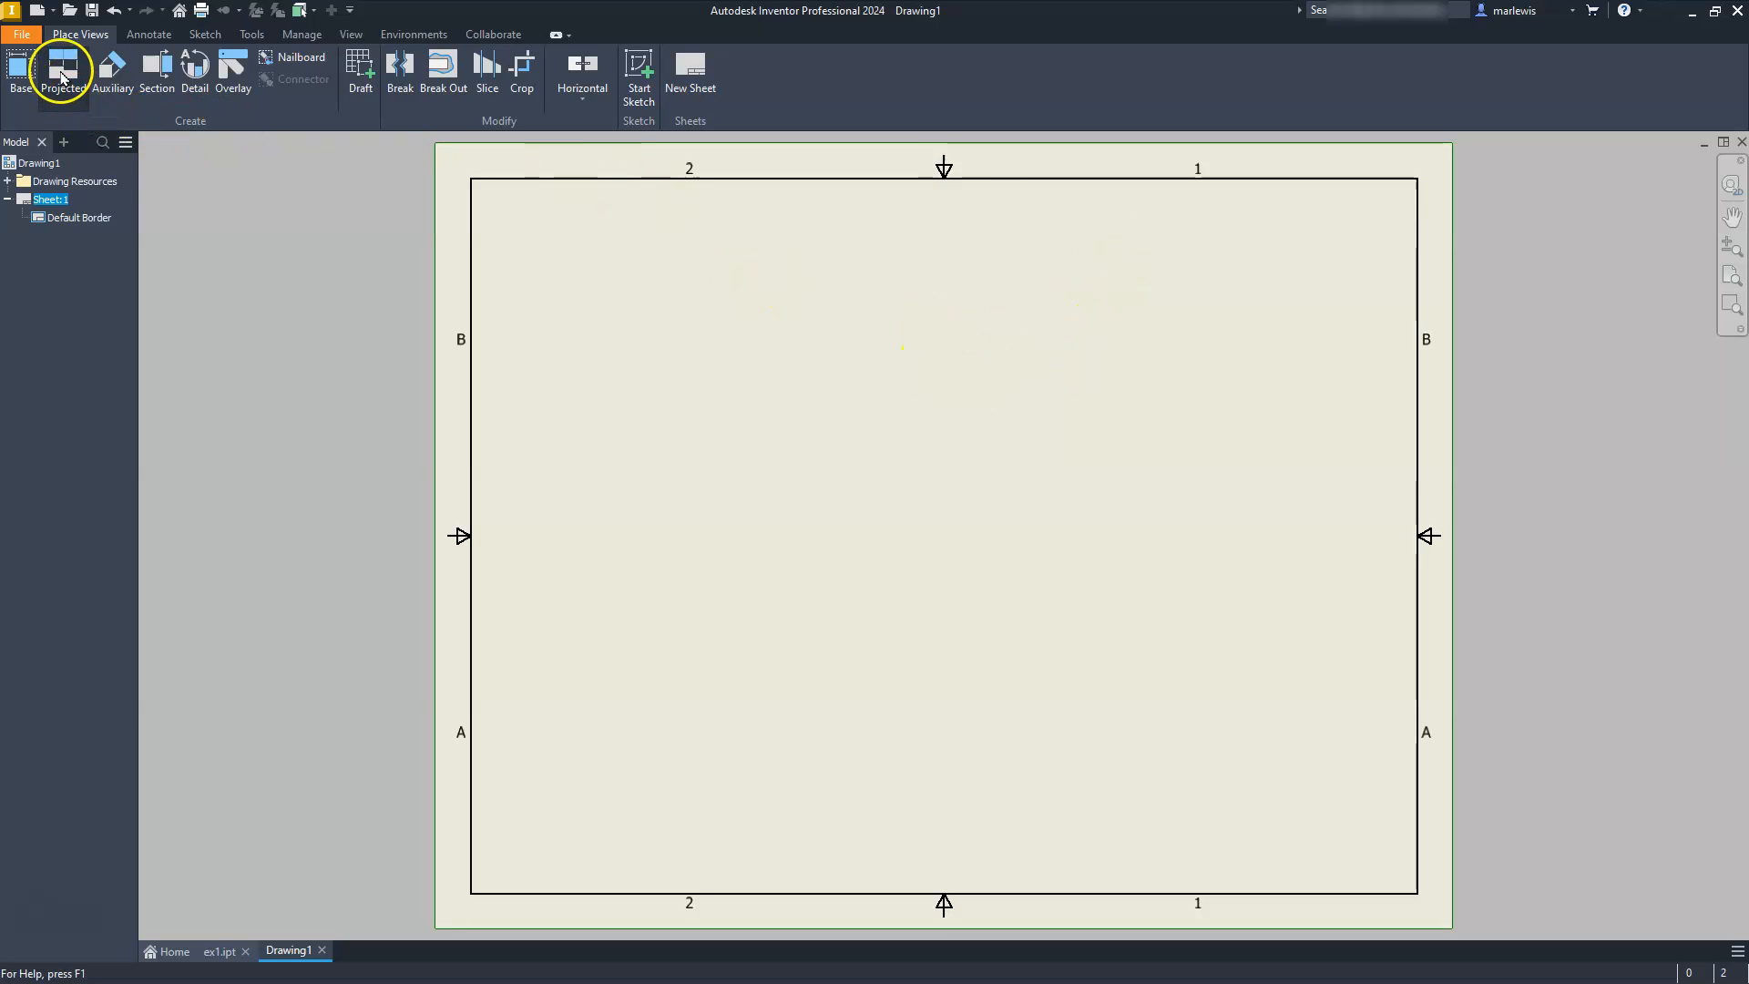
# Step: Place a 1:1 front base view of ex1.ipt low on the sheet, with projected right-side, top and isometric views
pyautogui.click(21, 71)
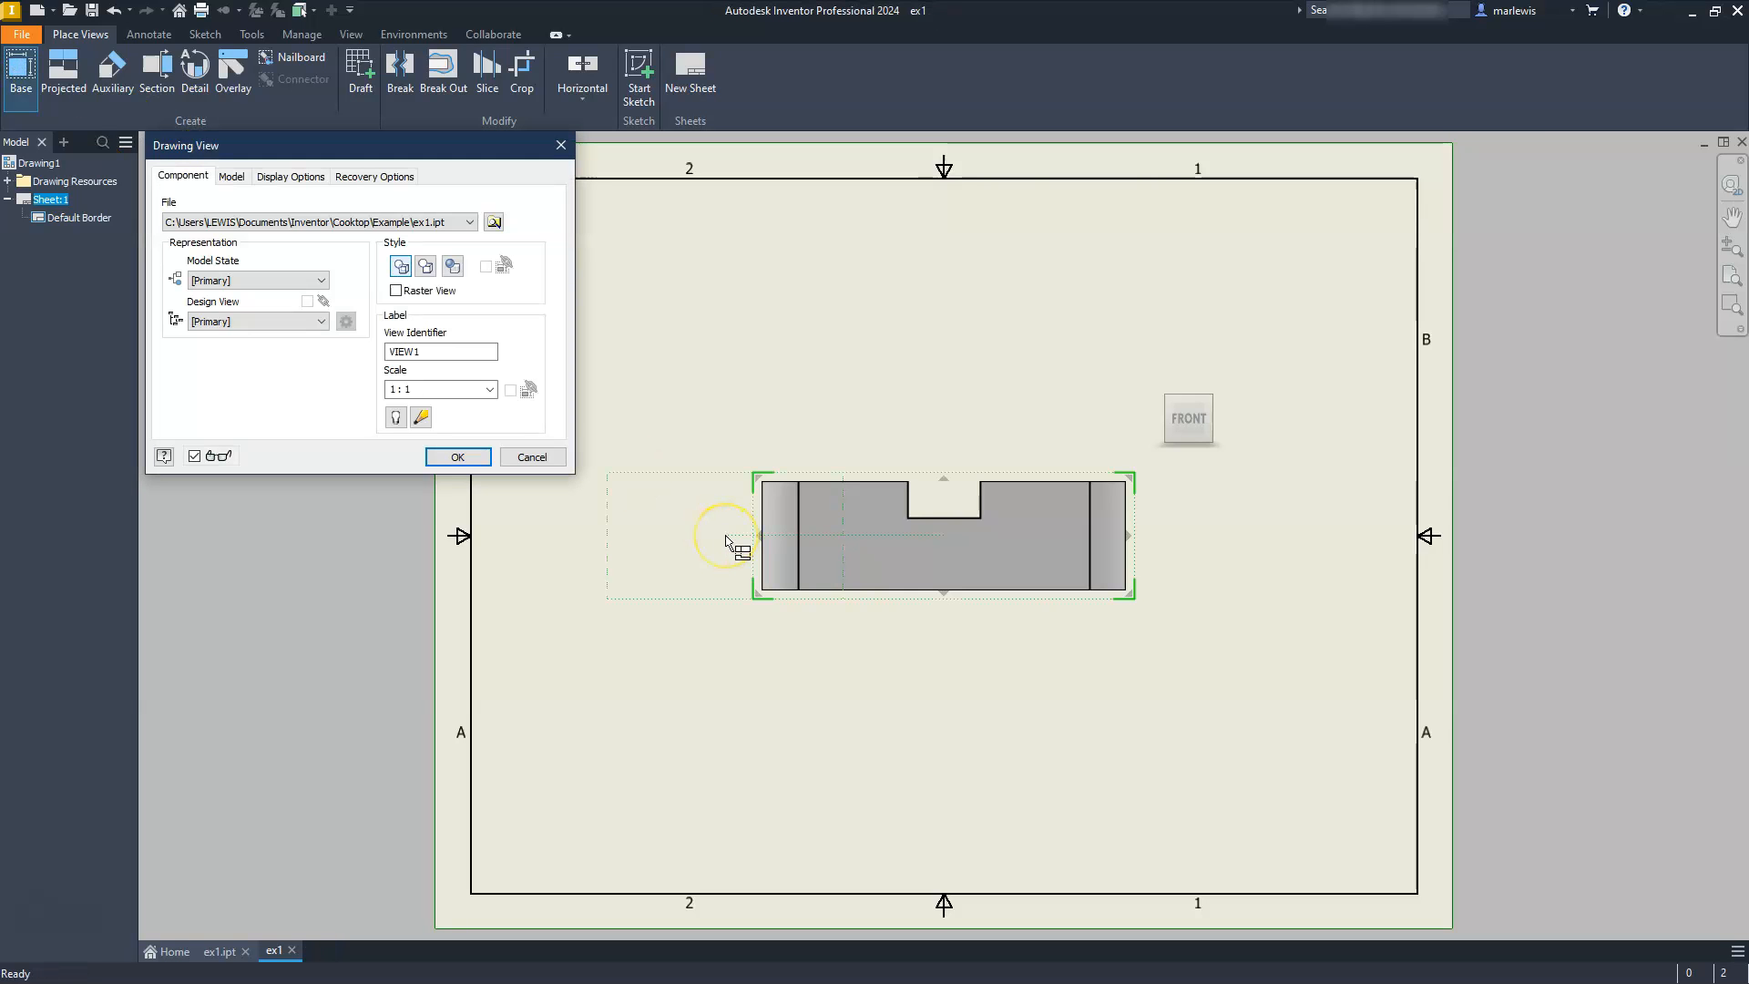
pyautogui.moveTo(955, 526); pyautogui.dragTo(796, 714)
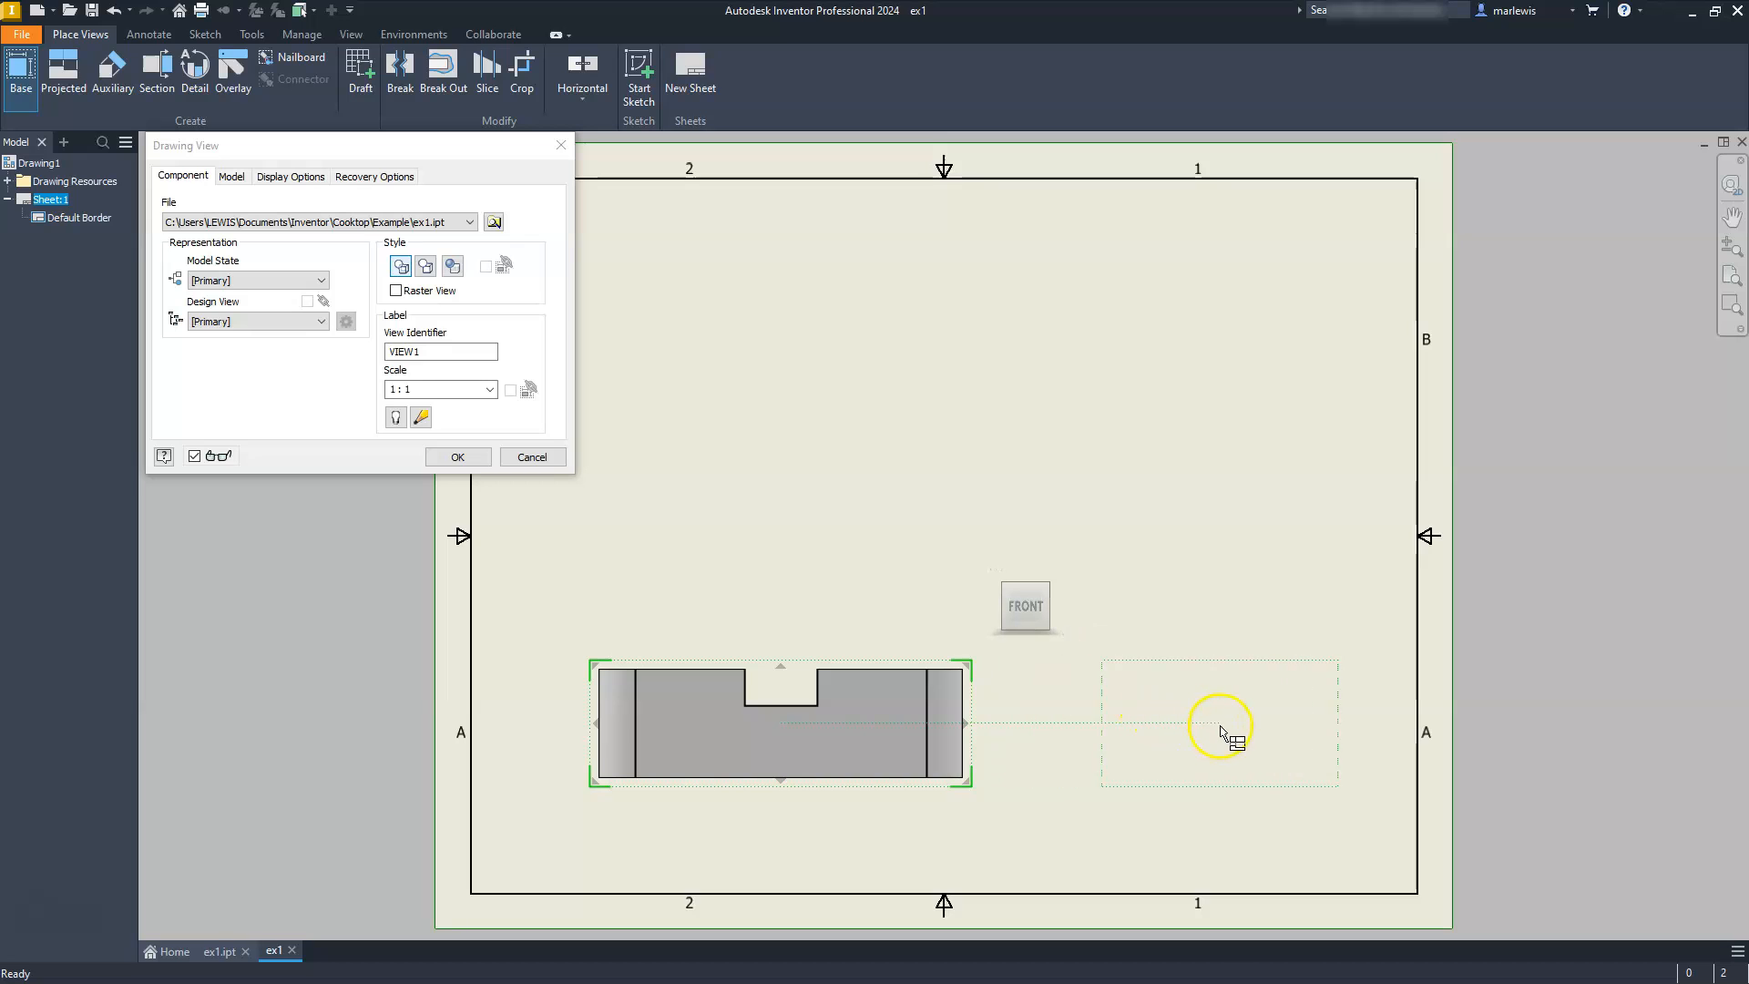
pyautogui.click(1223, 728)
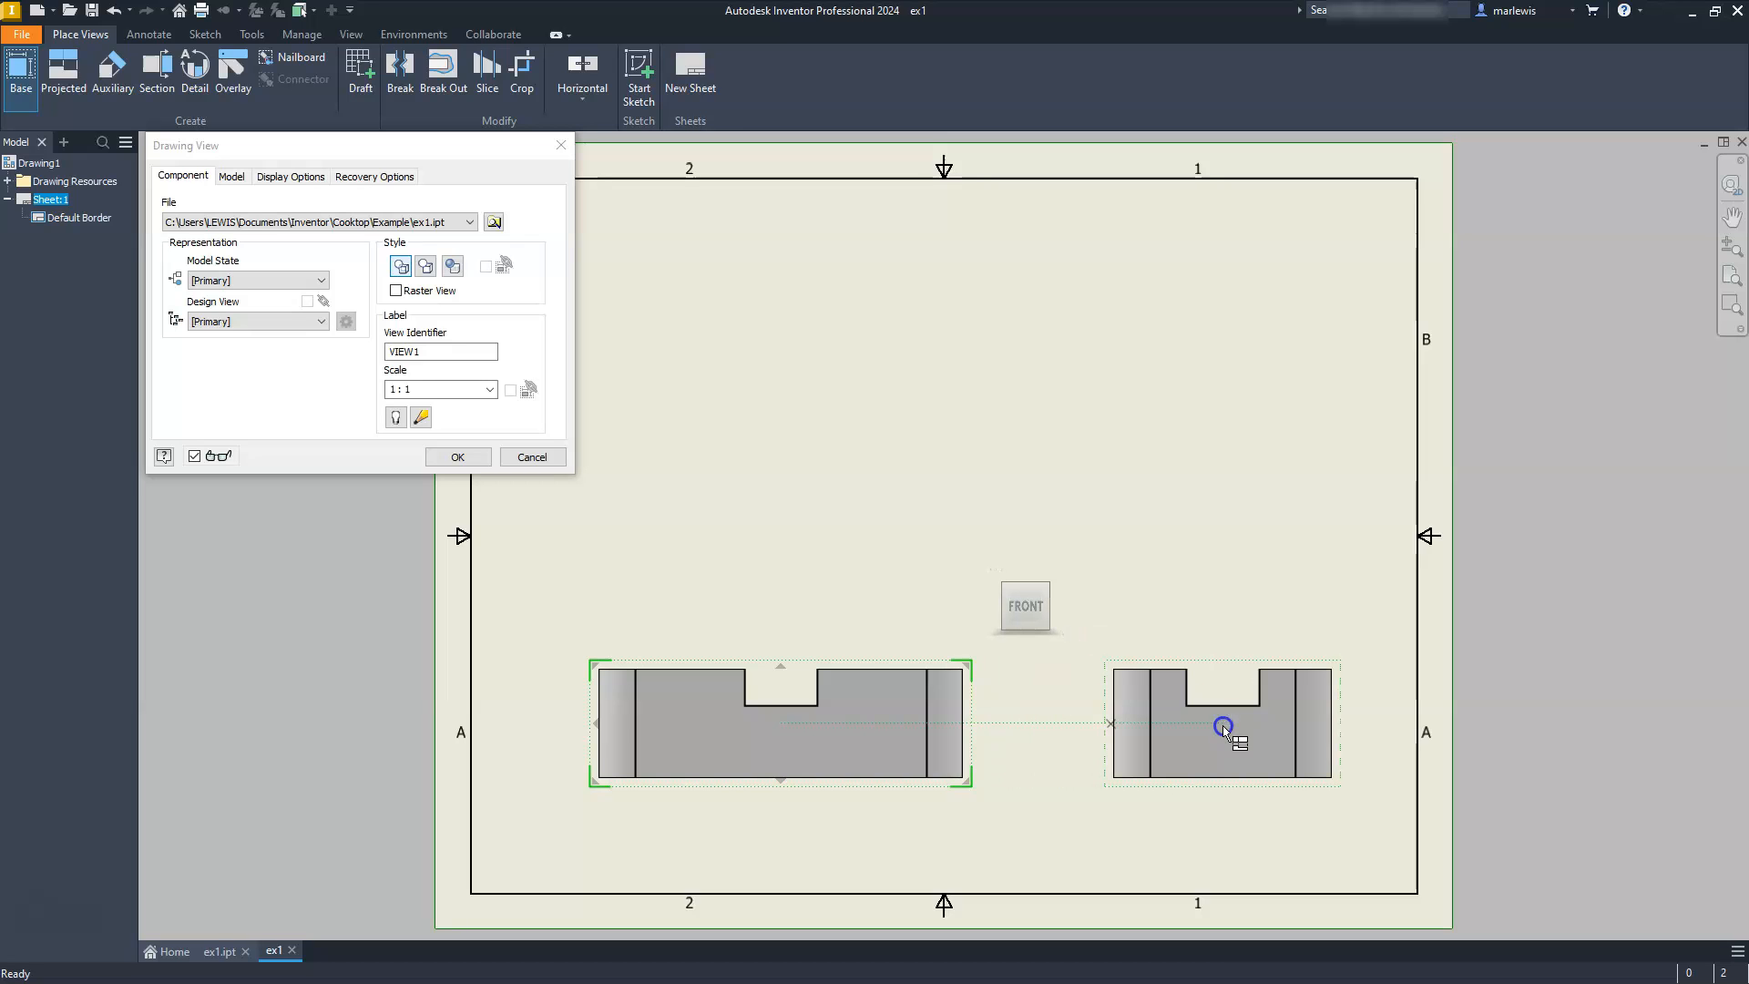
pyautogui.click(761, 373)
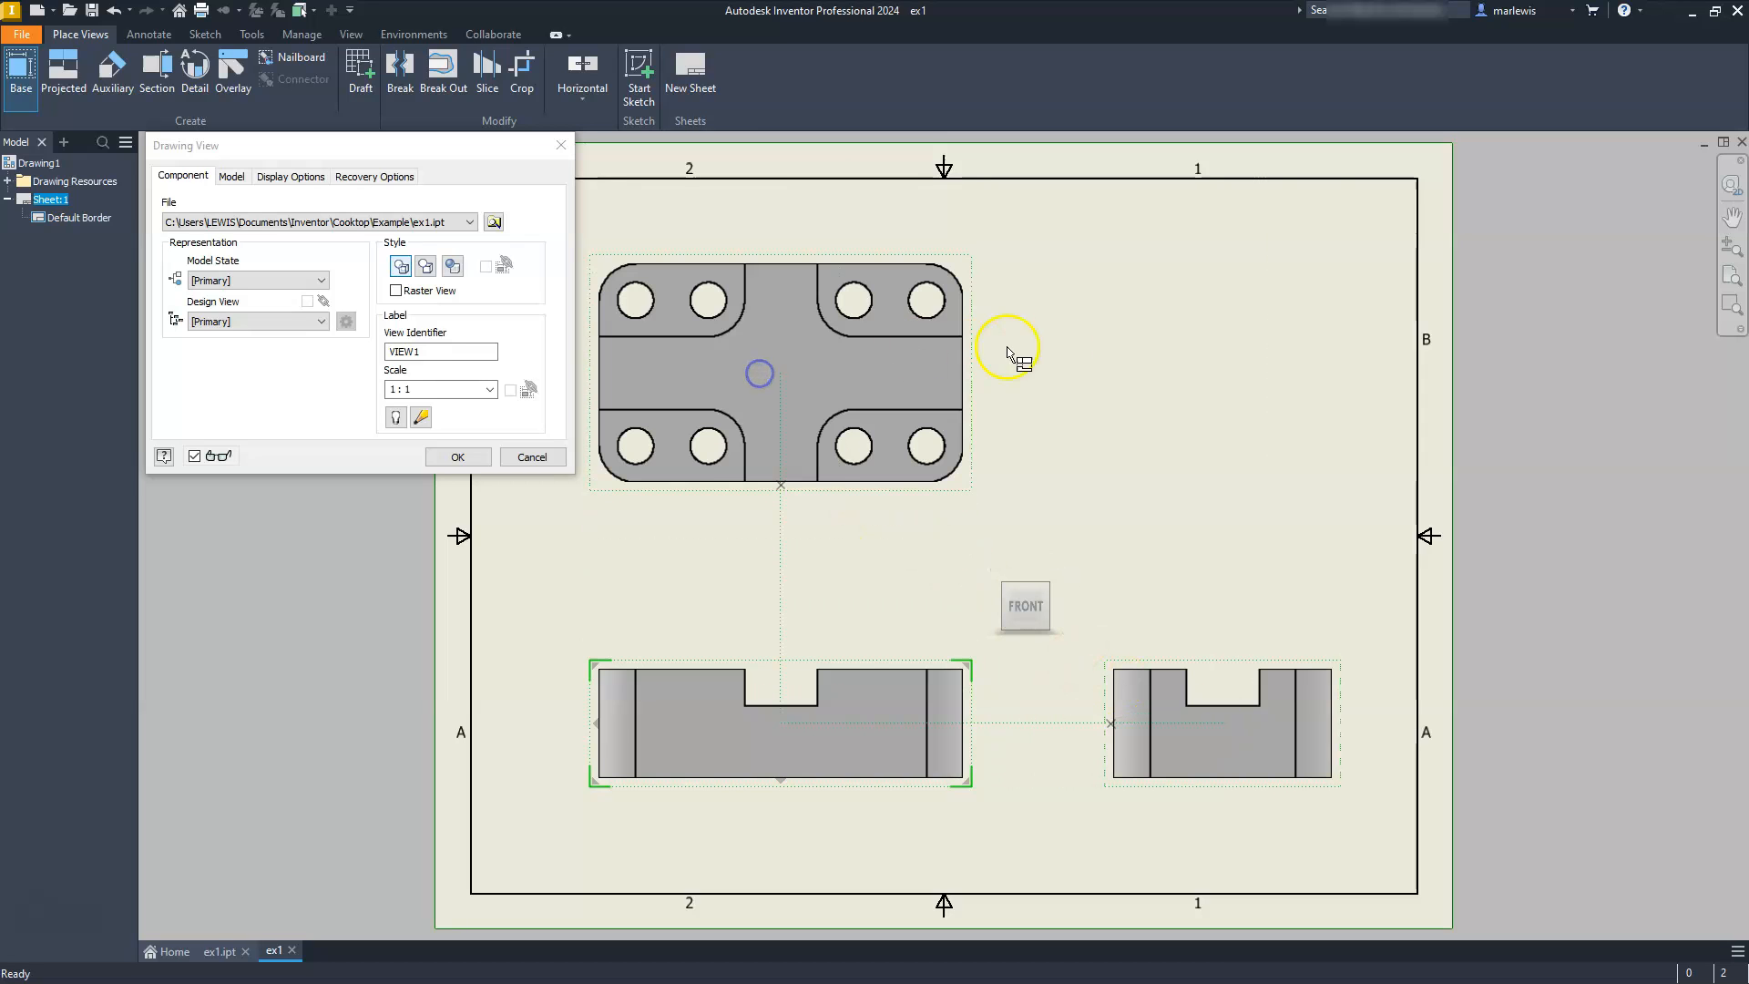
pyautogui.click(1194, 343)
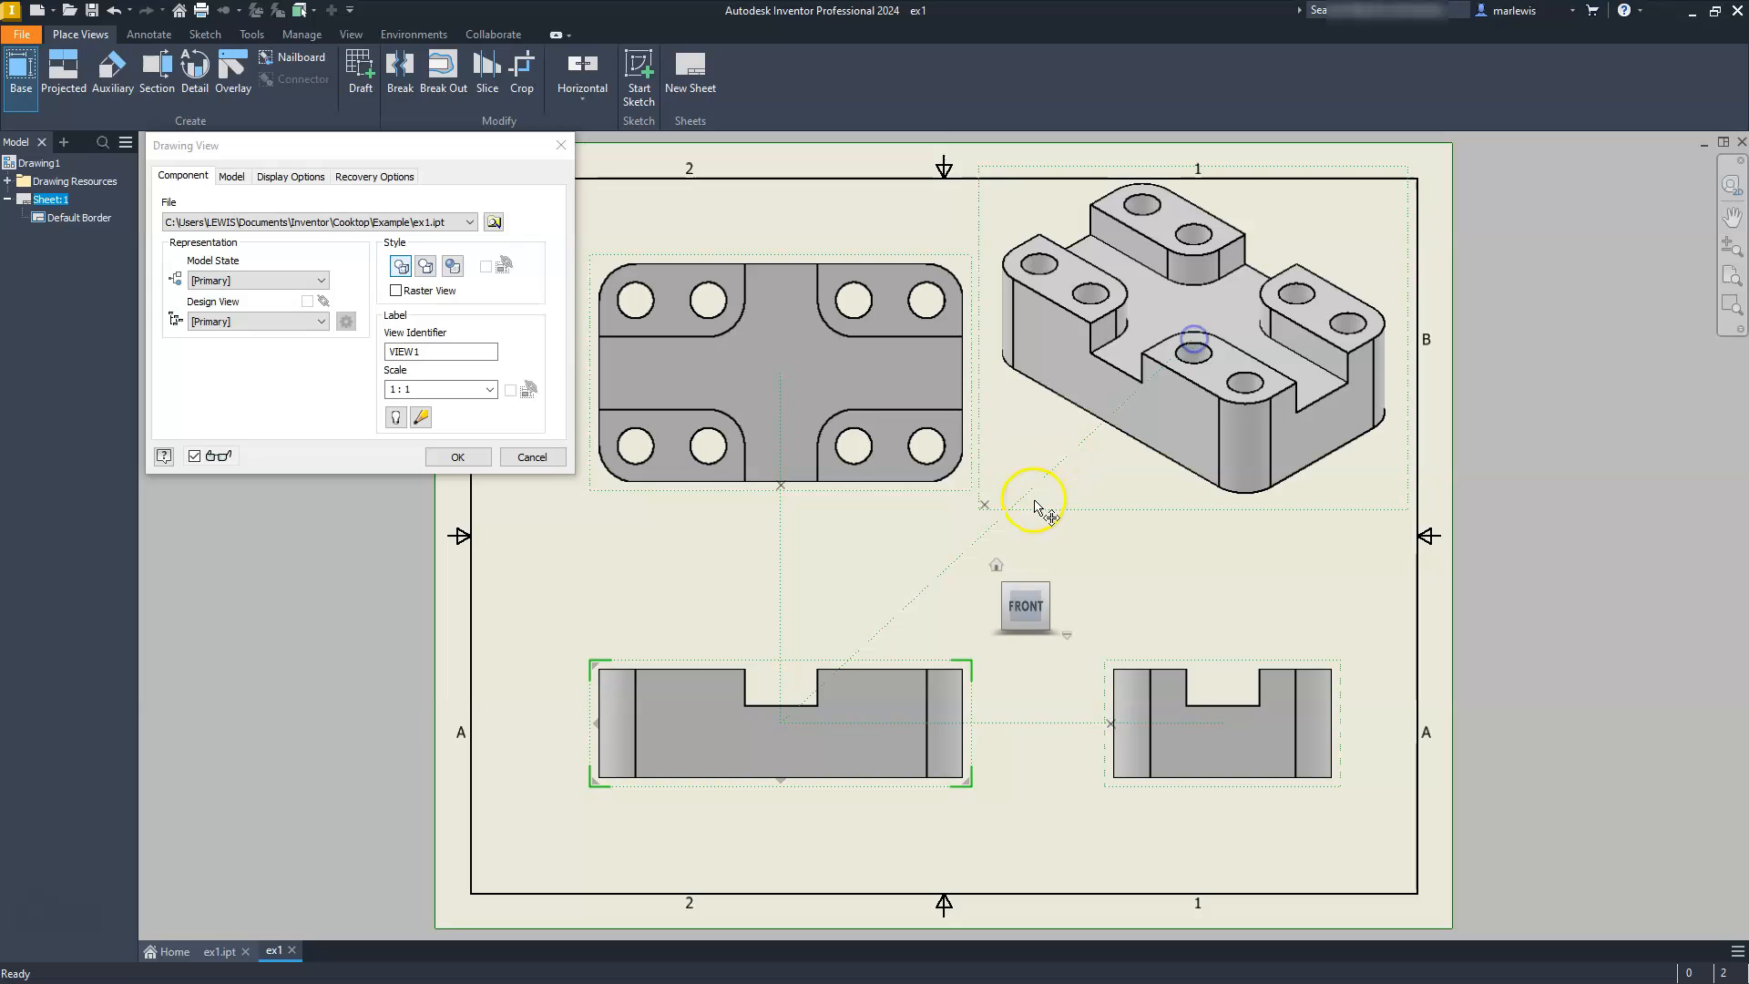
pyautogui.click(459, 462)
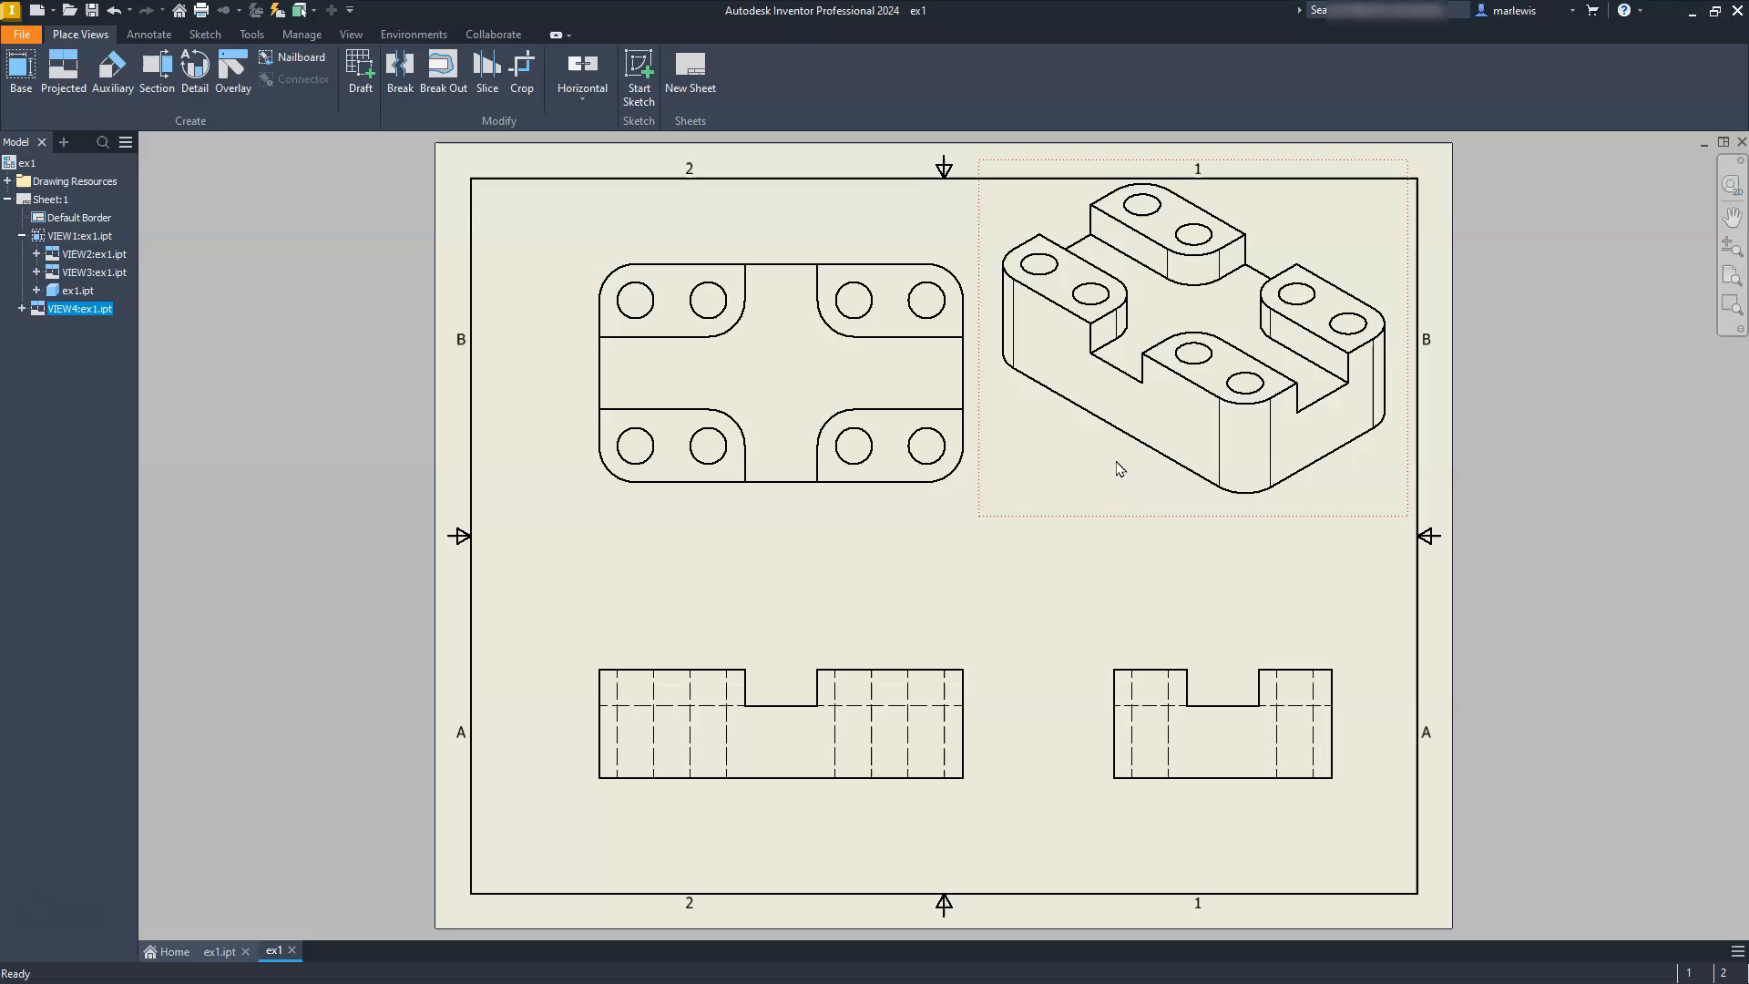
# Step: Set the isometric view's scale to .75 and move the view into the sheet's upper right corner
pyautogui.doubleClick(1180, 513)
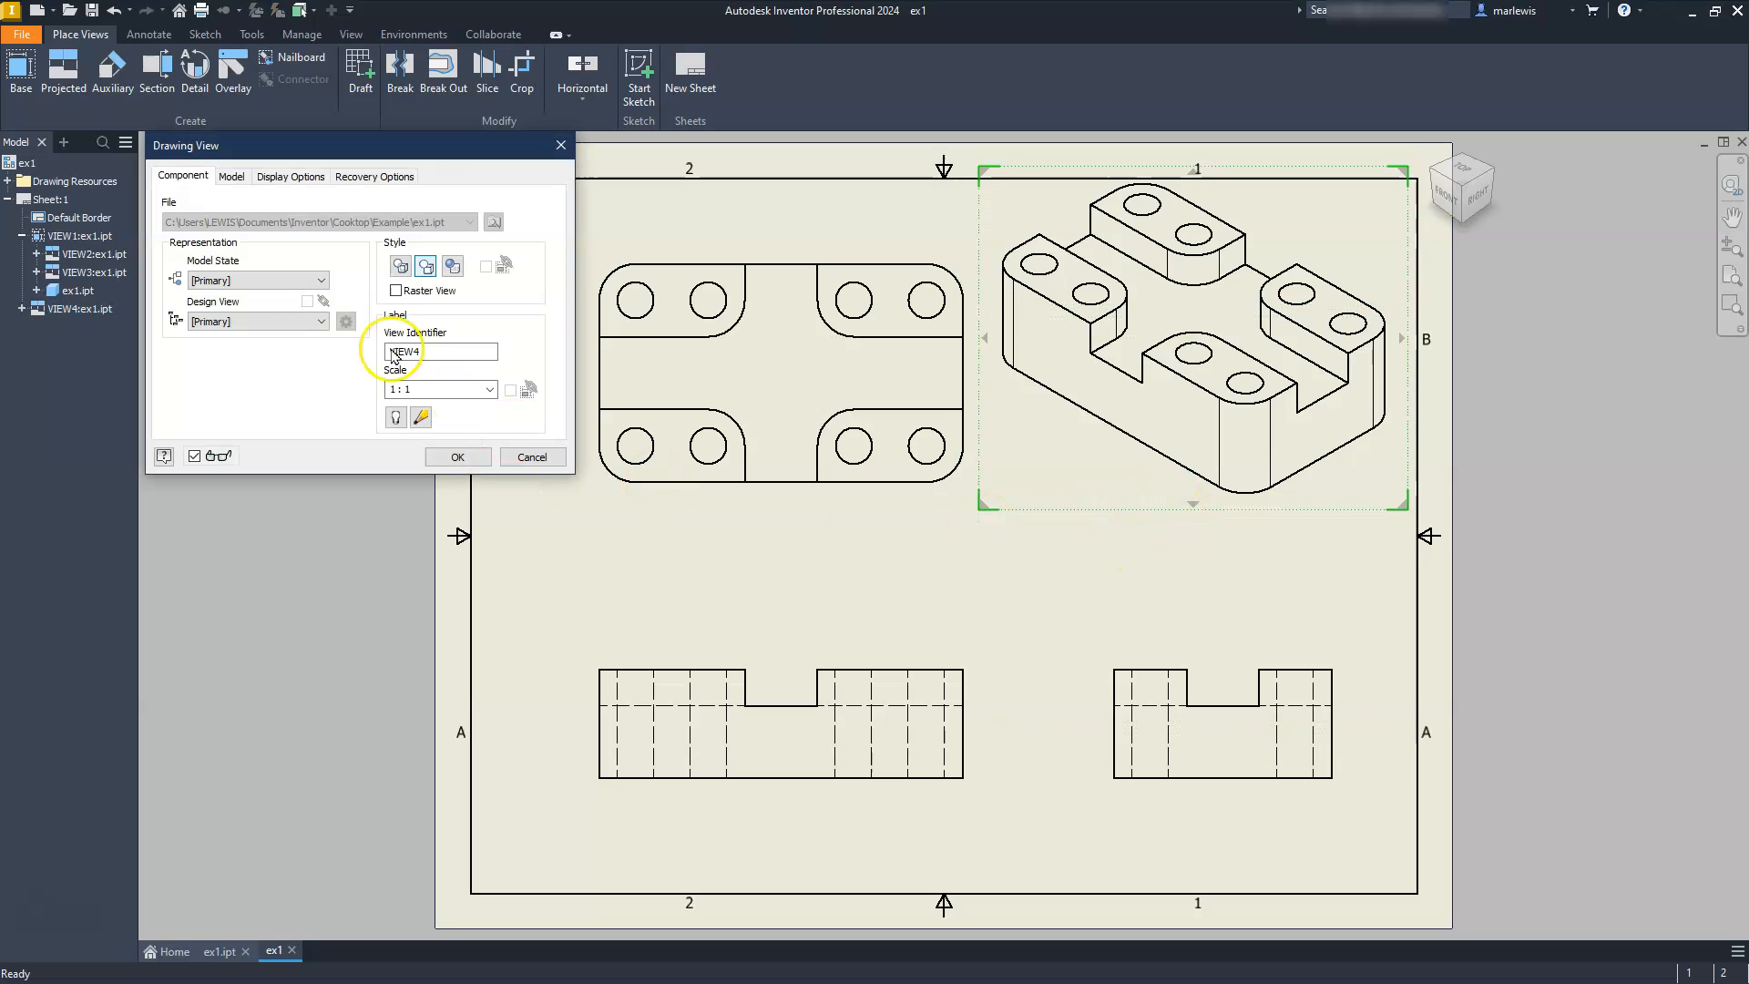
pyautogui.click(428, 396)
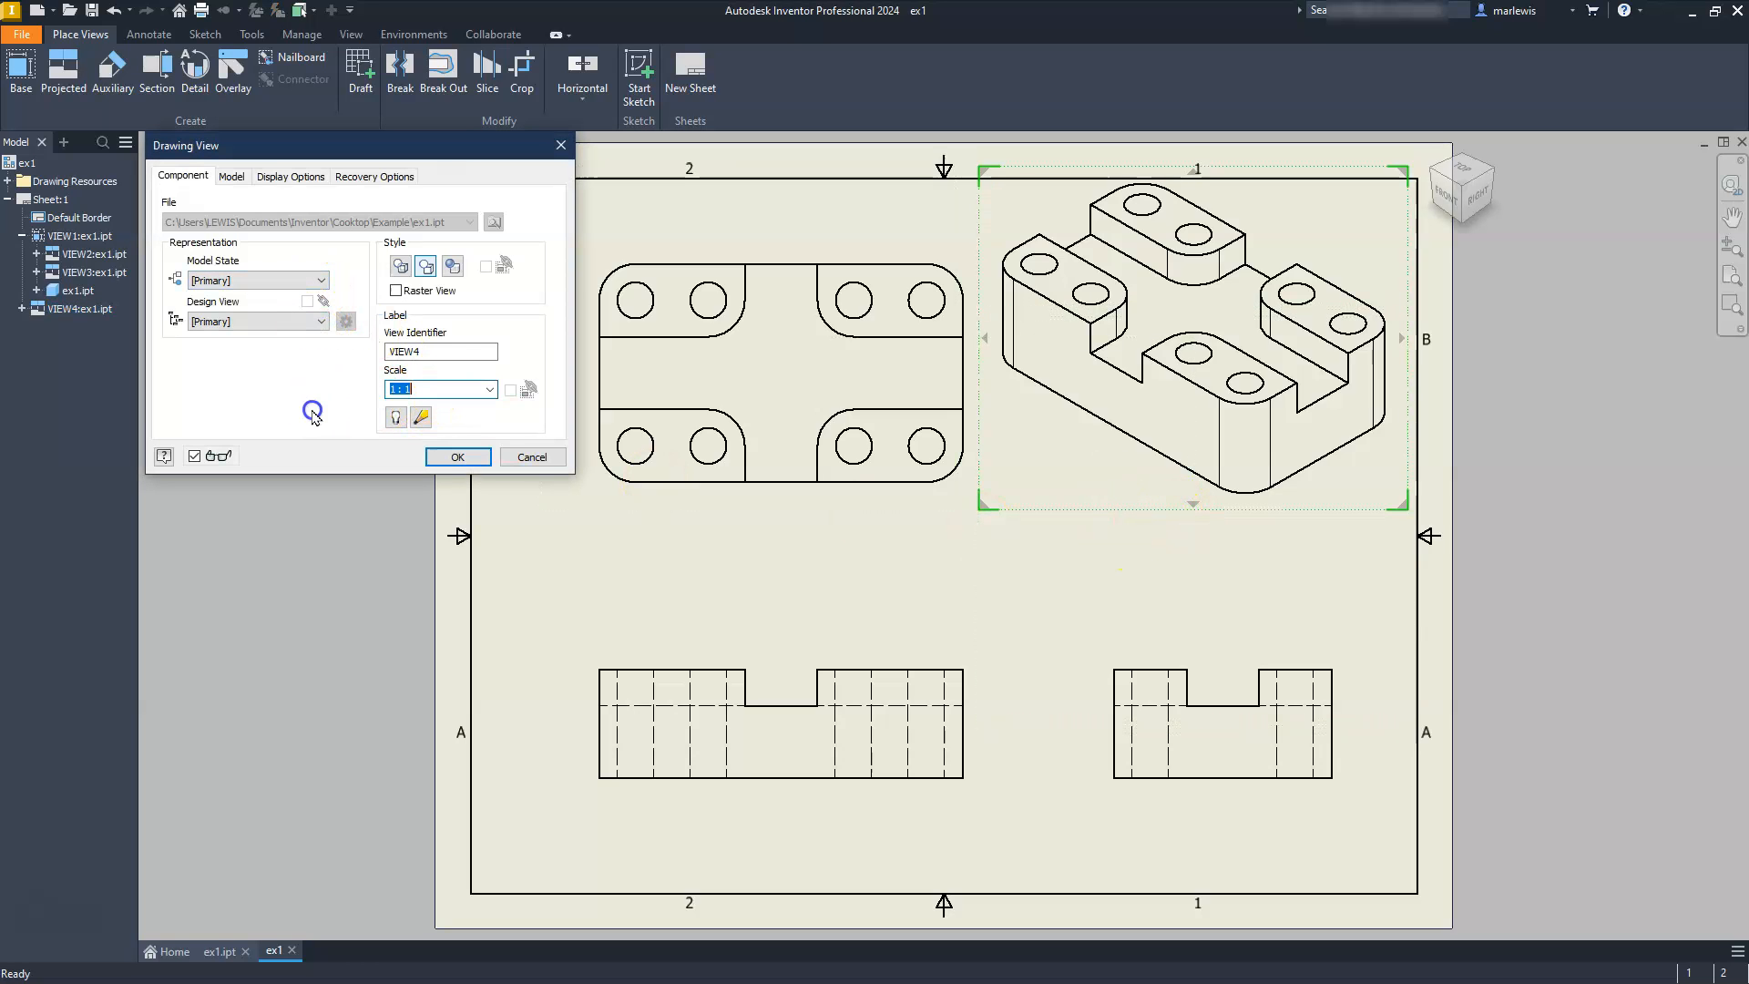
pyautogui.write('.75')
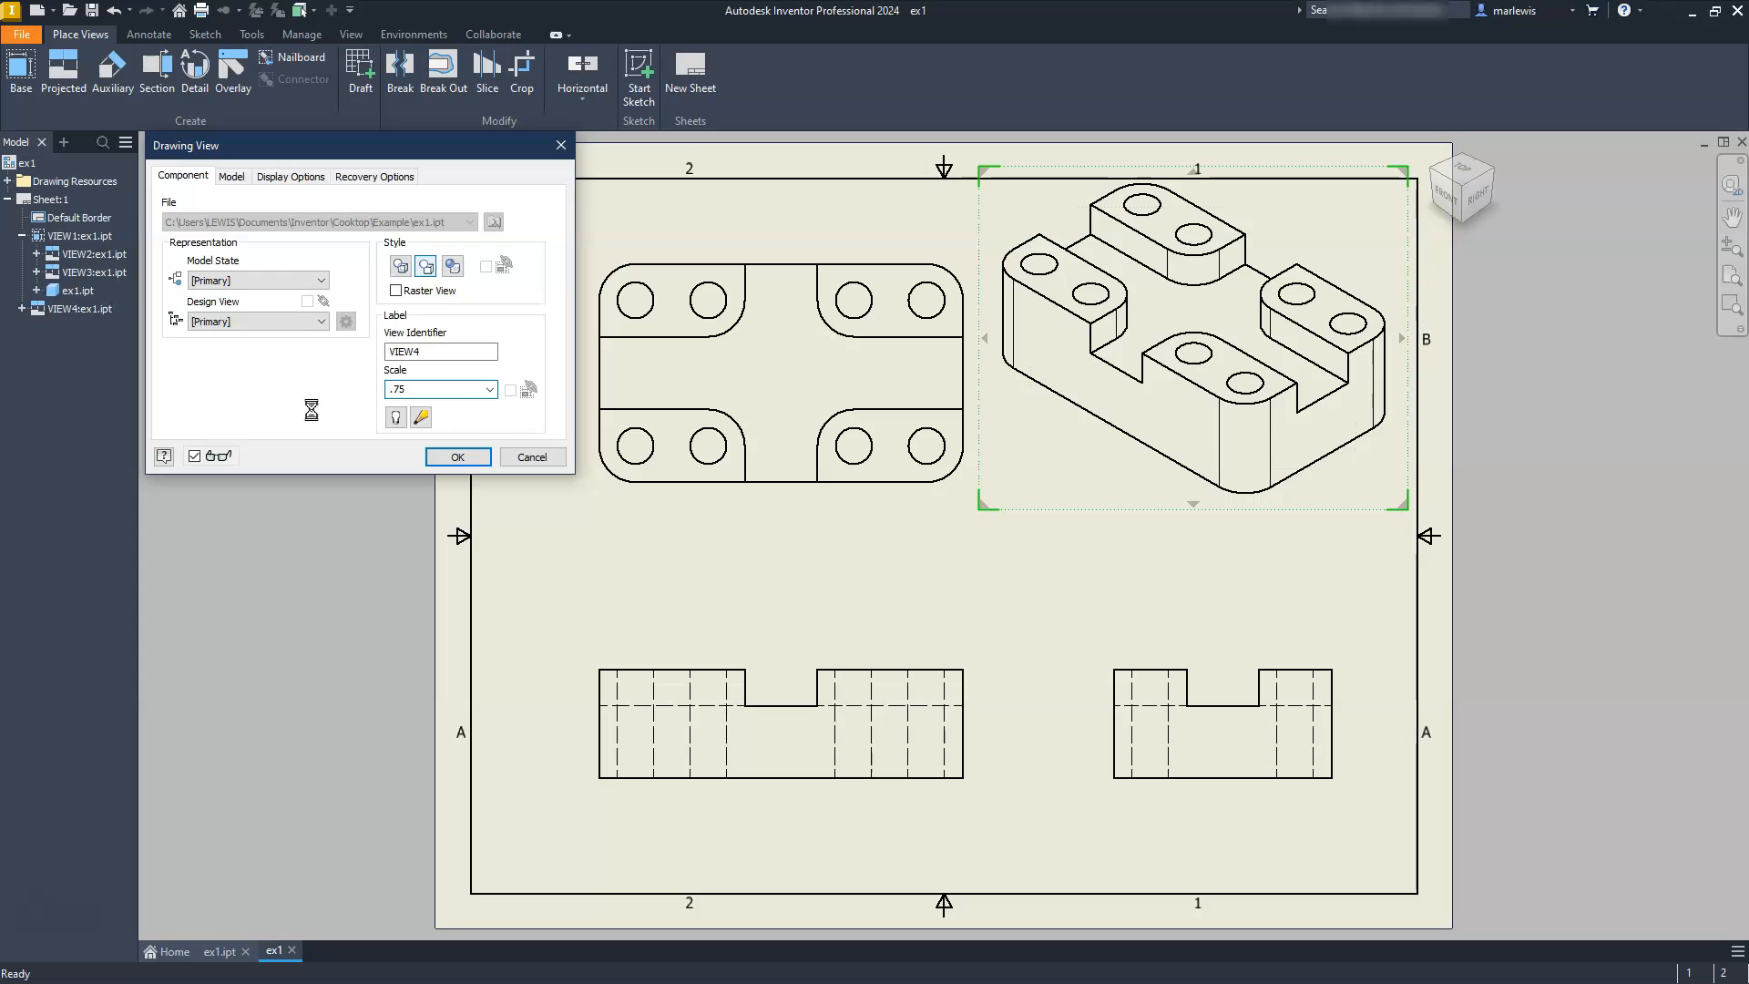
pyautogui.press('Return')
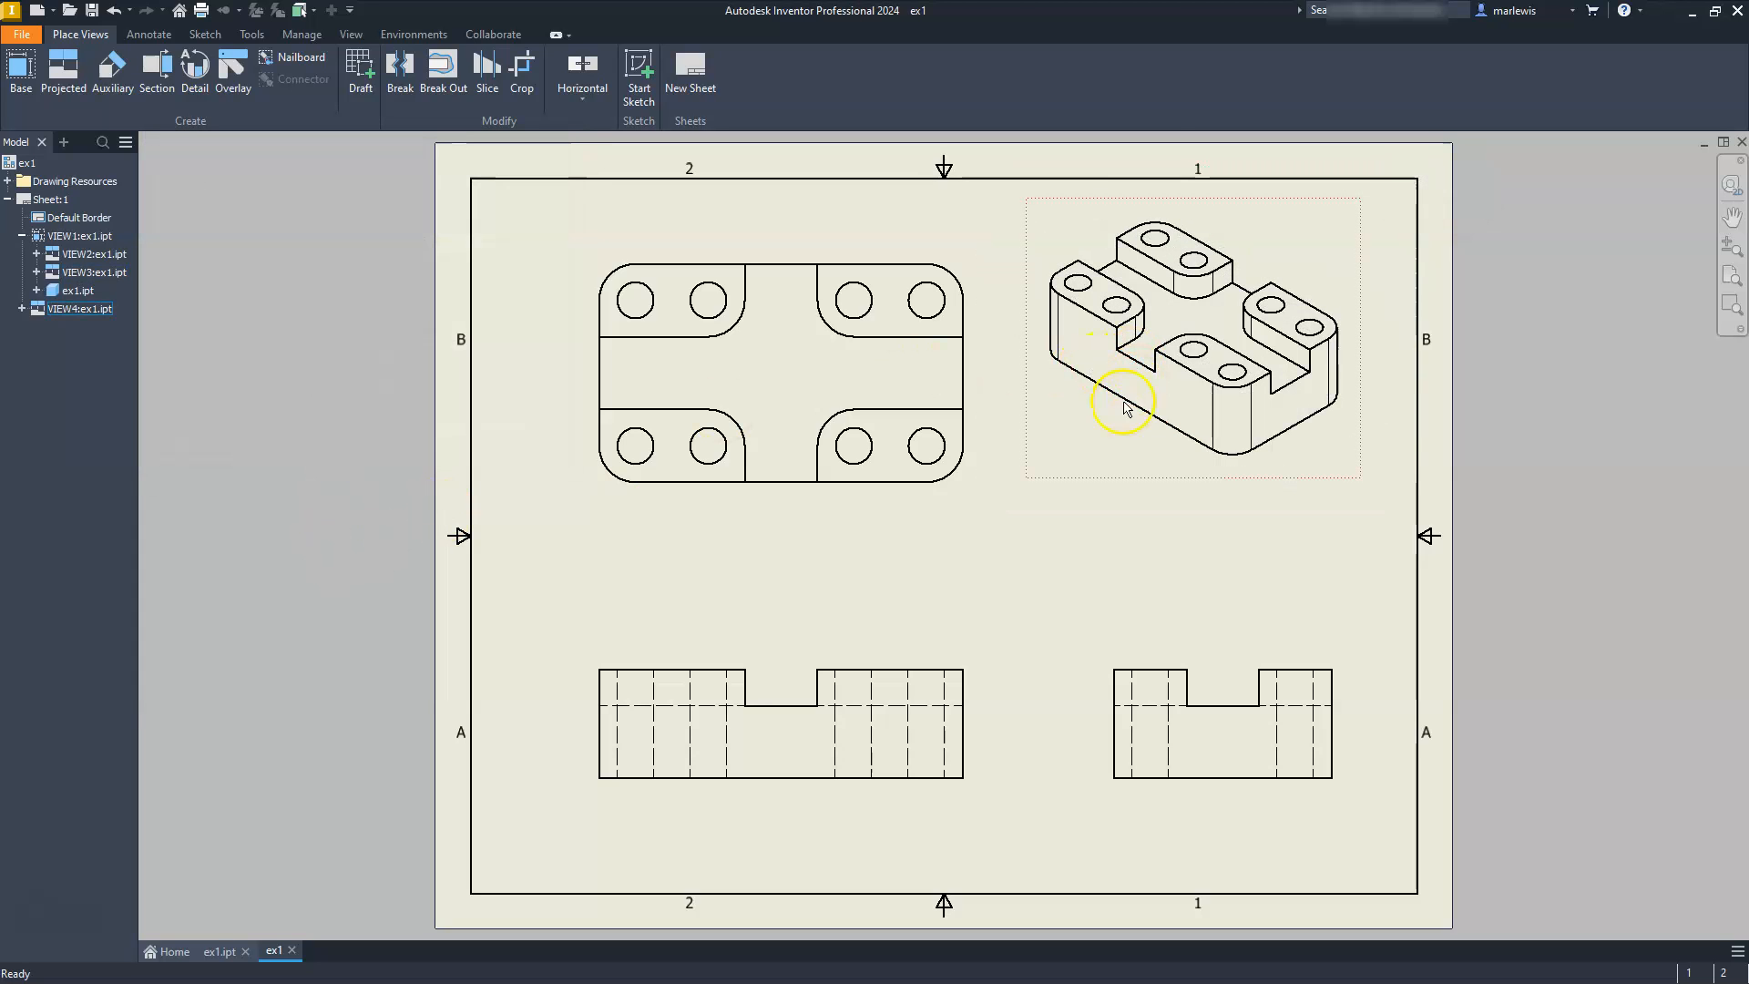
pyautogui.moveTo(1120, 468); pyautogui.dragTo(1196, 428)
pyautogui.click(965, 539)
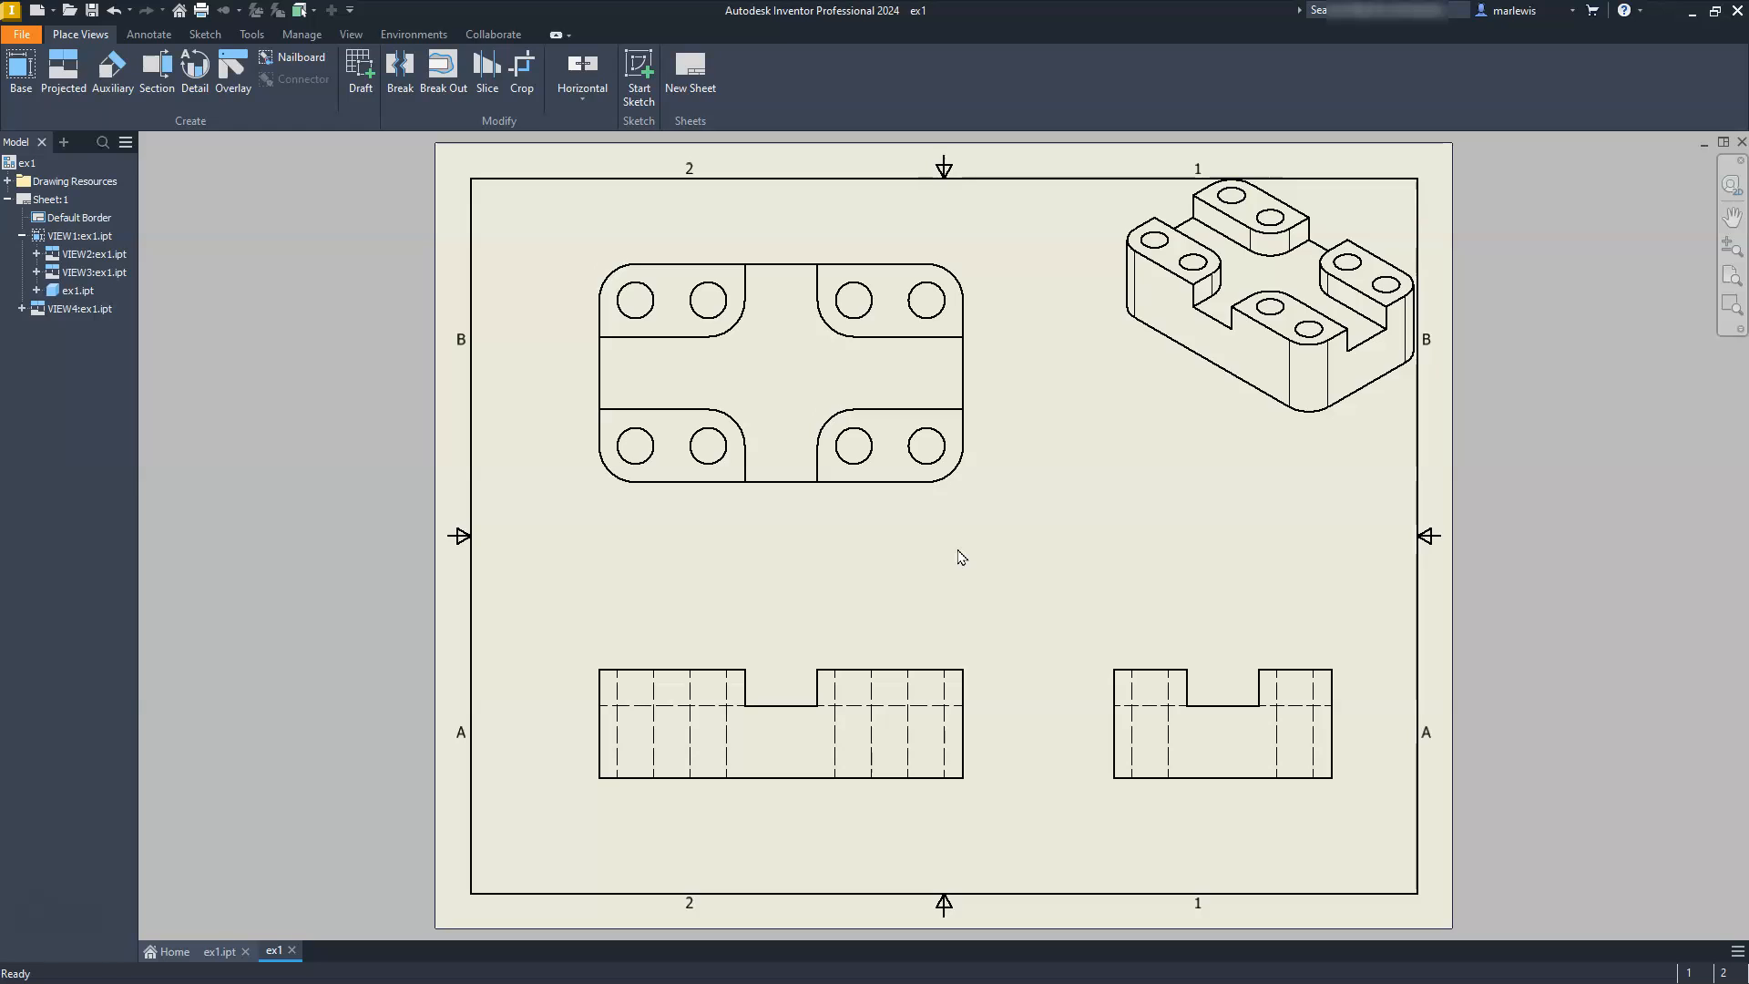
# Step: Dimension the overall horizontal length of the block above the top view
pyautogui.click(144, 40)
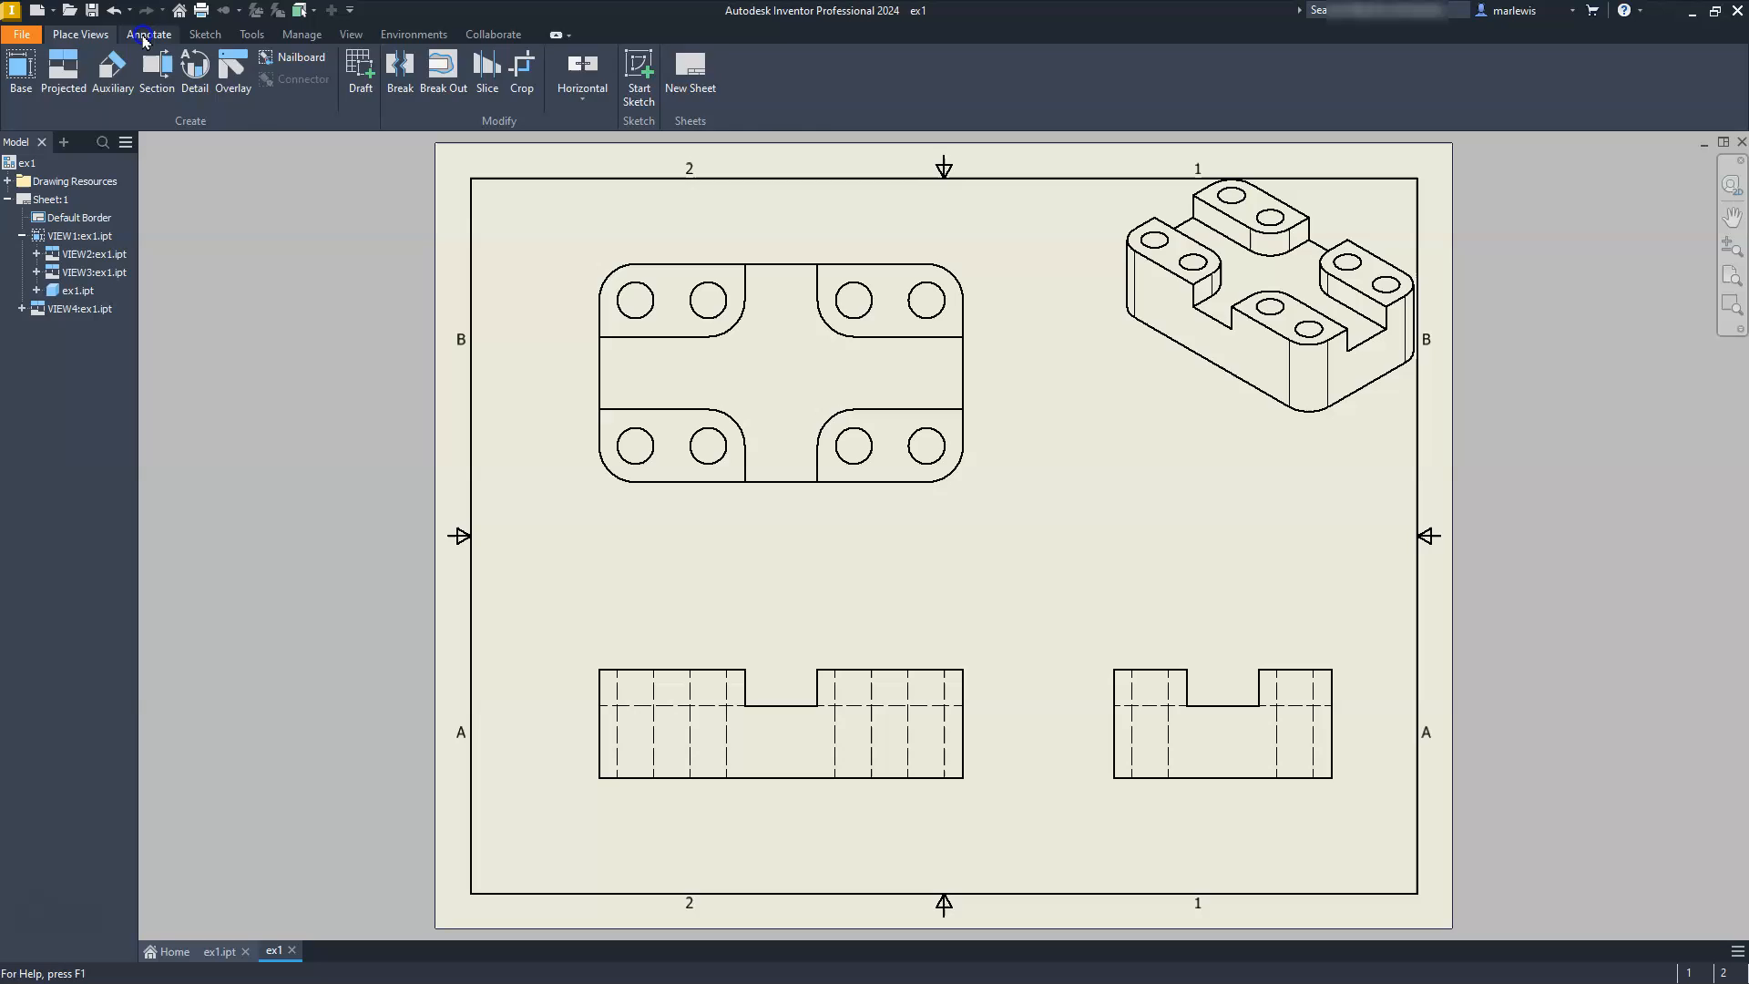
pyautogui.click(43, 92)
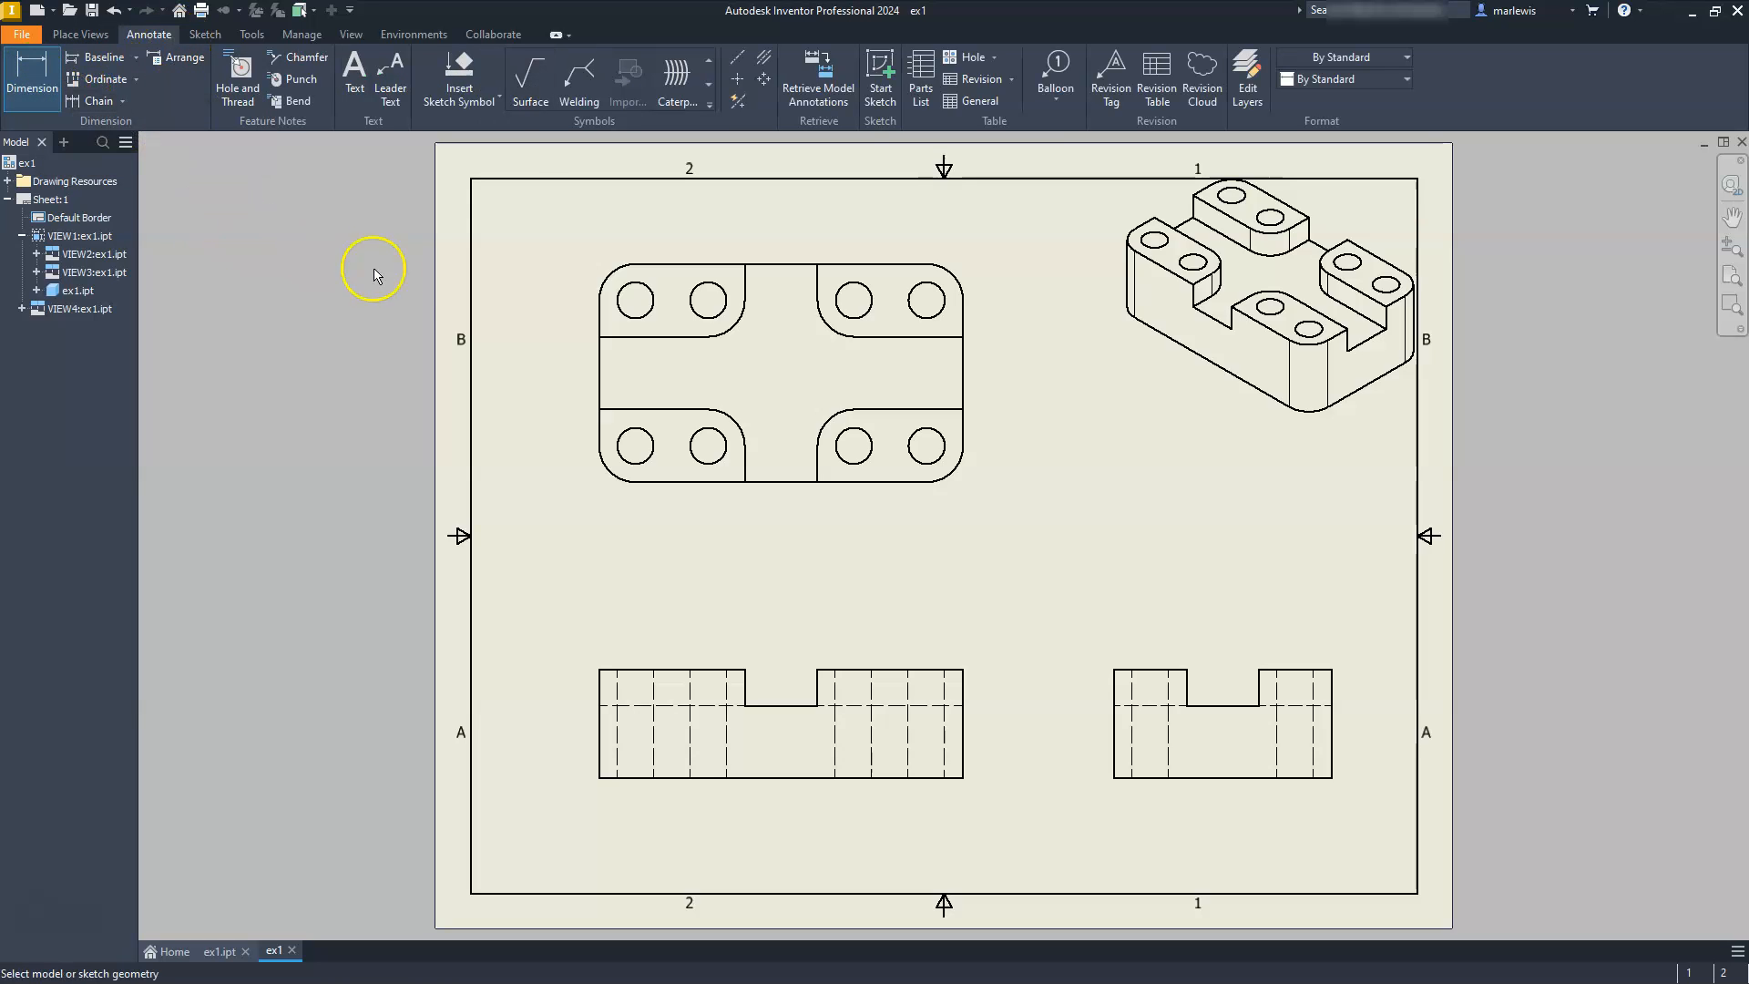
pyautogui.click(599, 305)
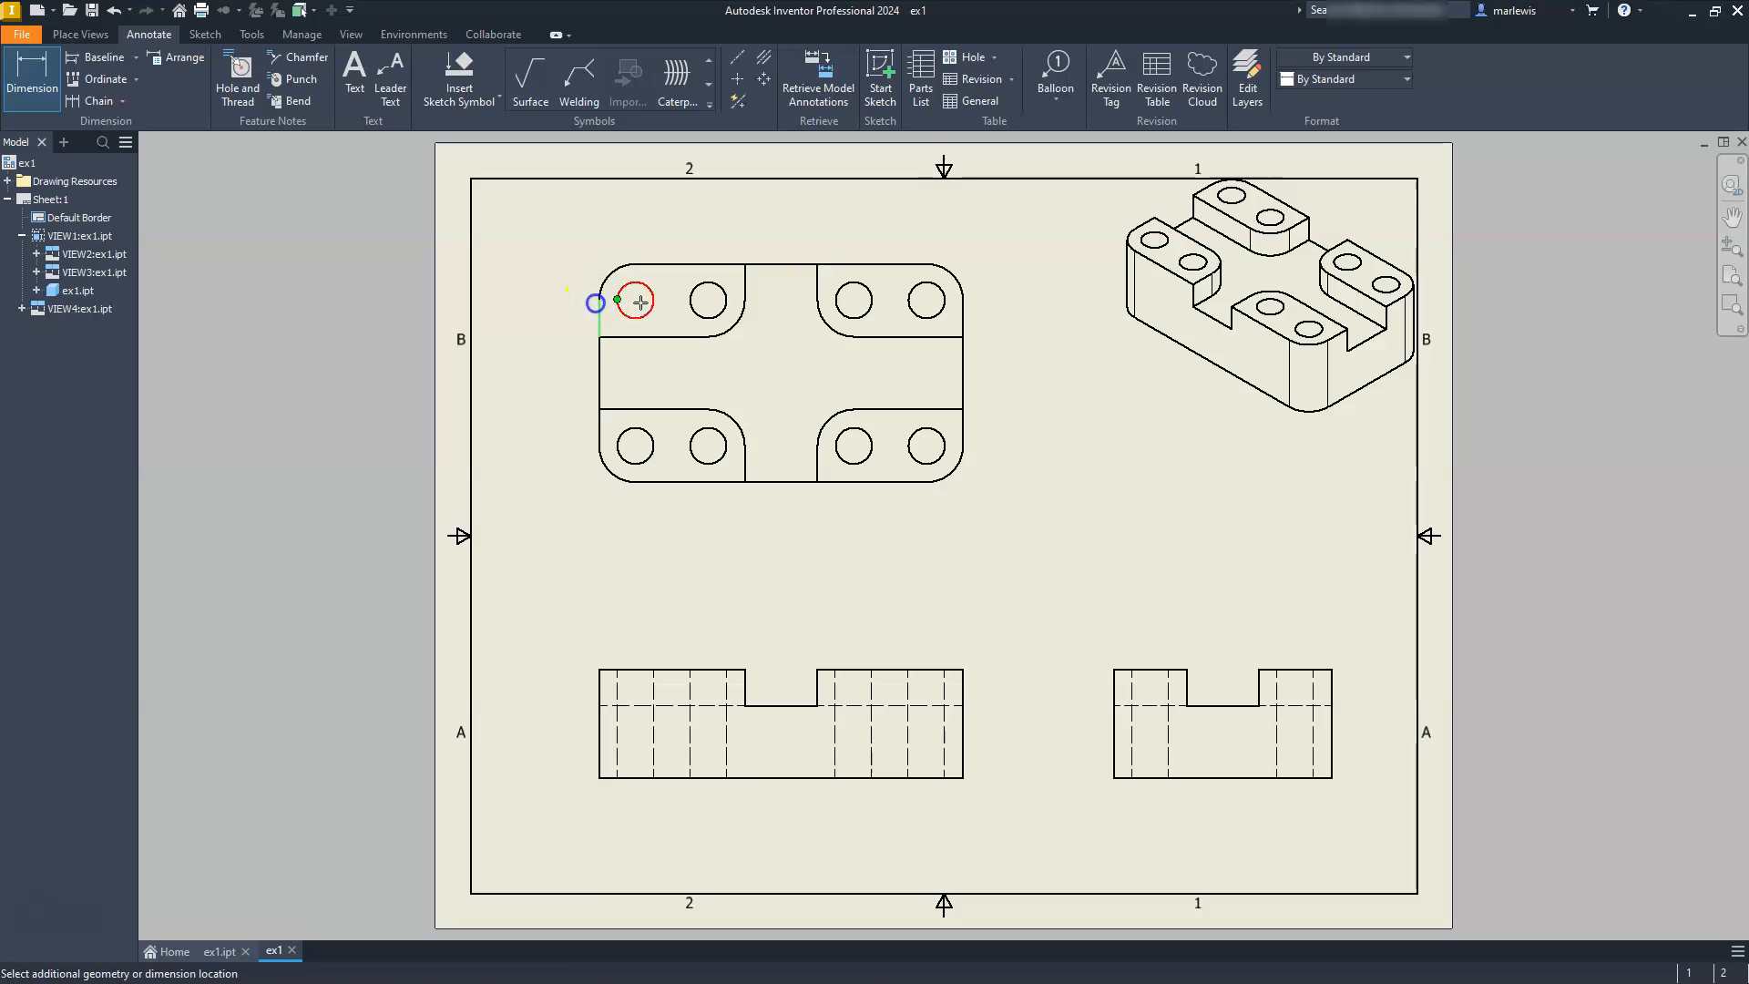
pyautogui.click(962, 299)
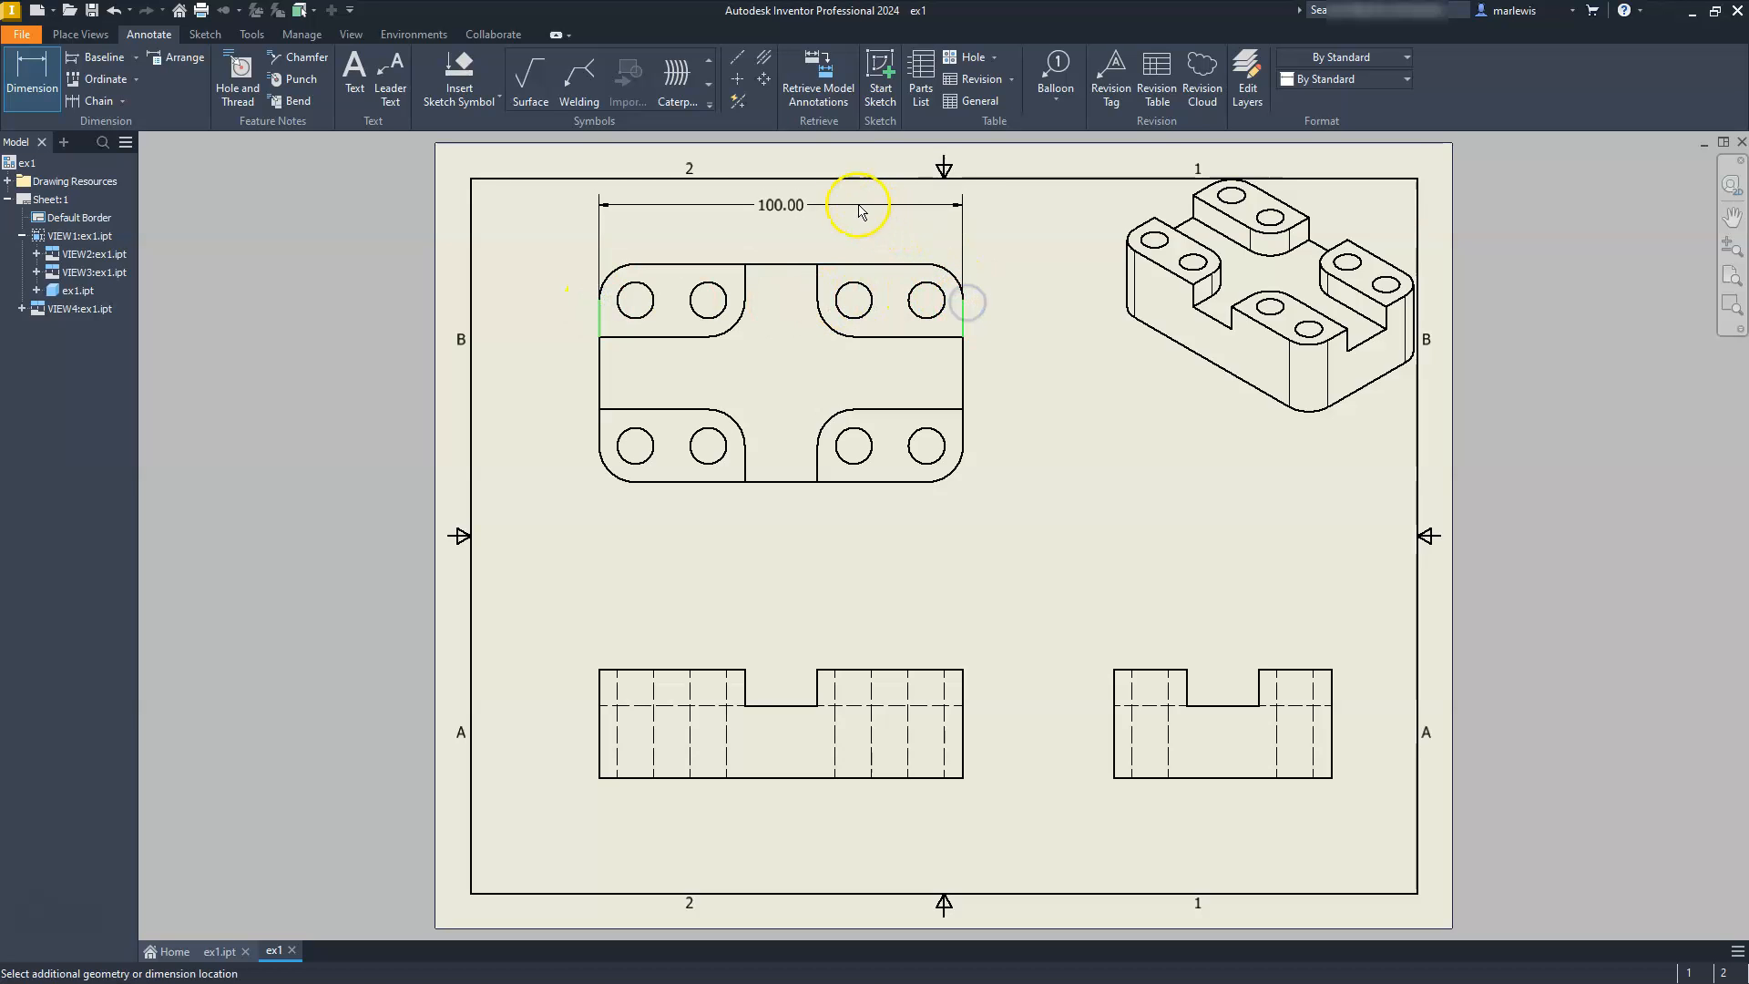
pyautogui.click(850, 201)
pyautogui.moveTo(687, 258); pyautogui.dragTo(675, 336, button='middle')
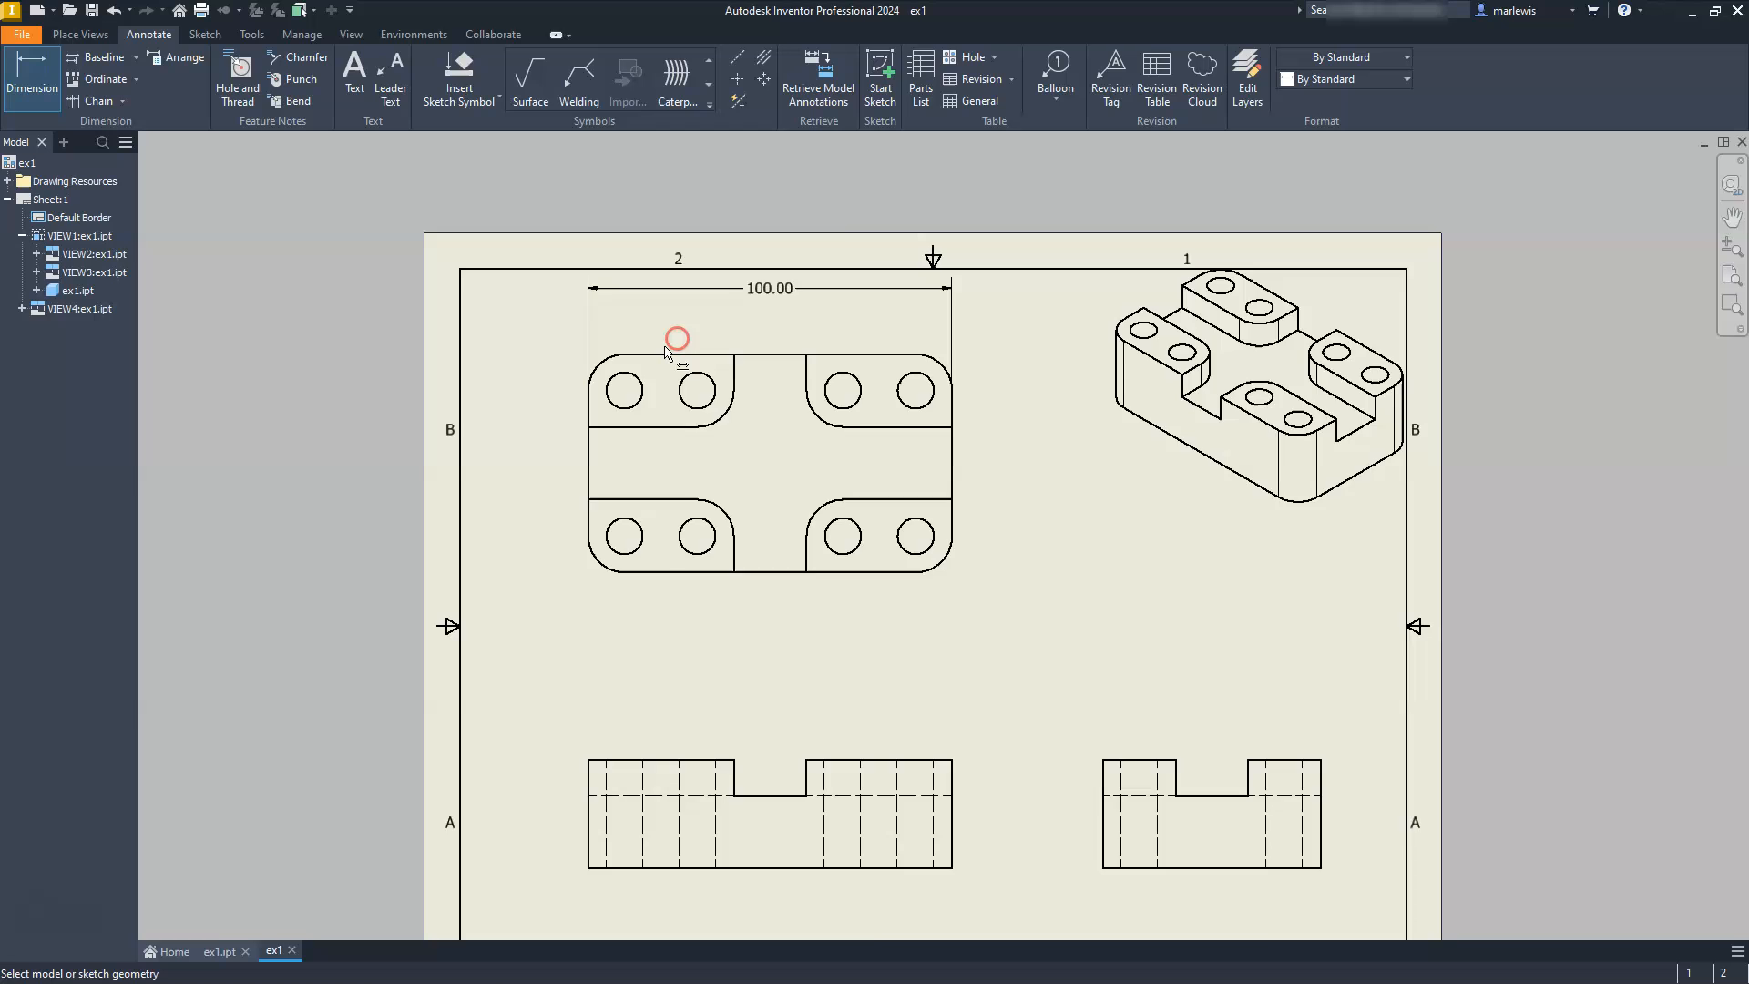
pyautogui.scroll(-5, 675, 339)
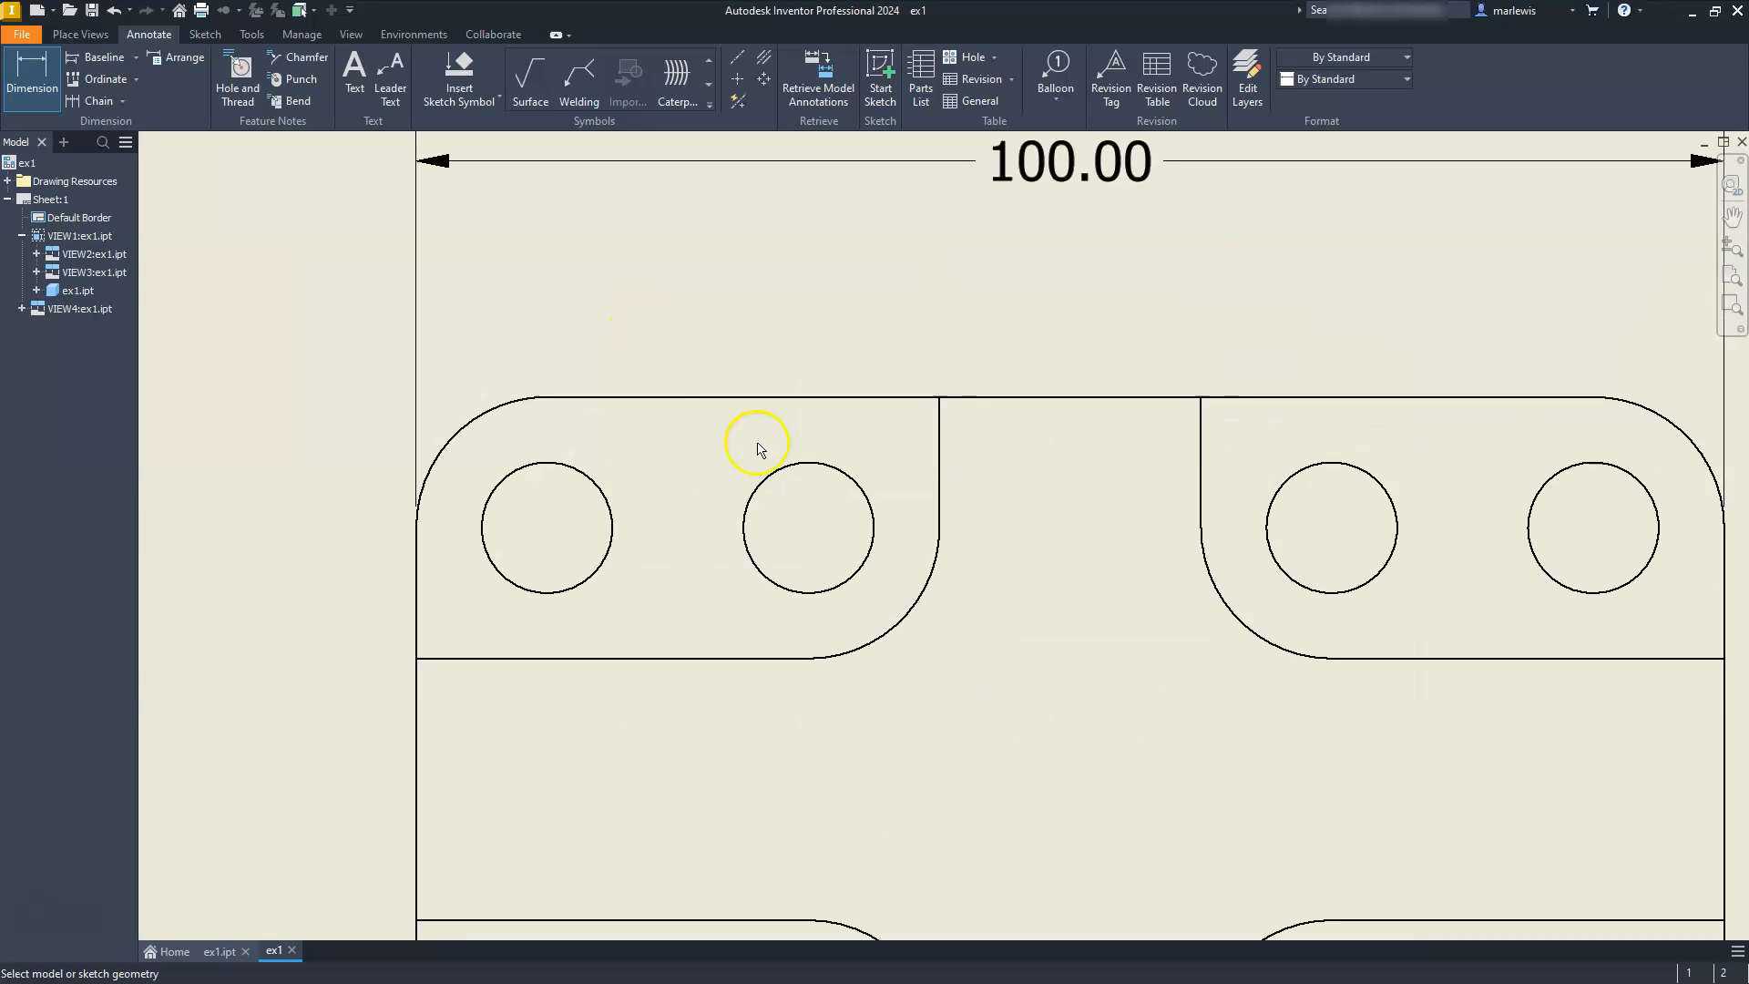
pyautogui.scroll(2, 760, 448)
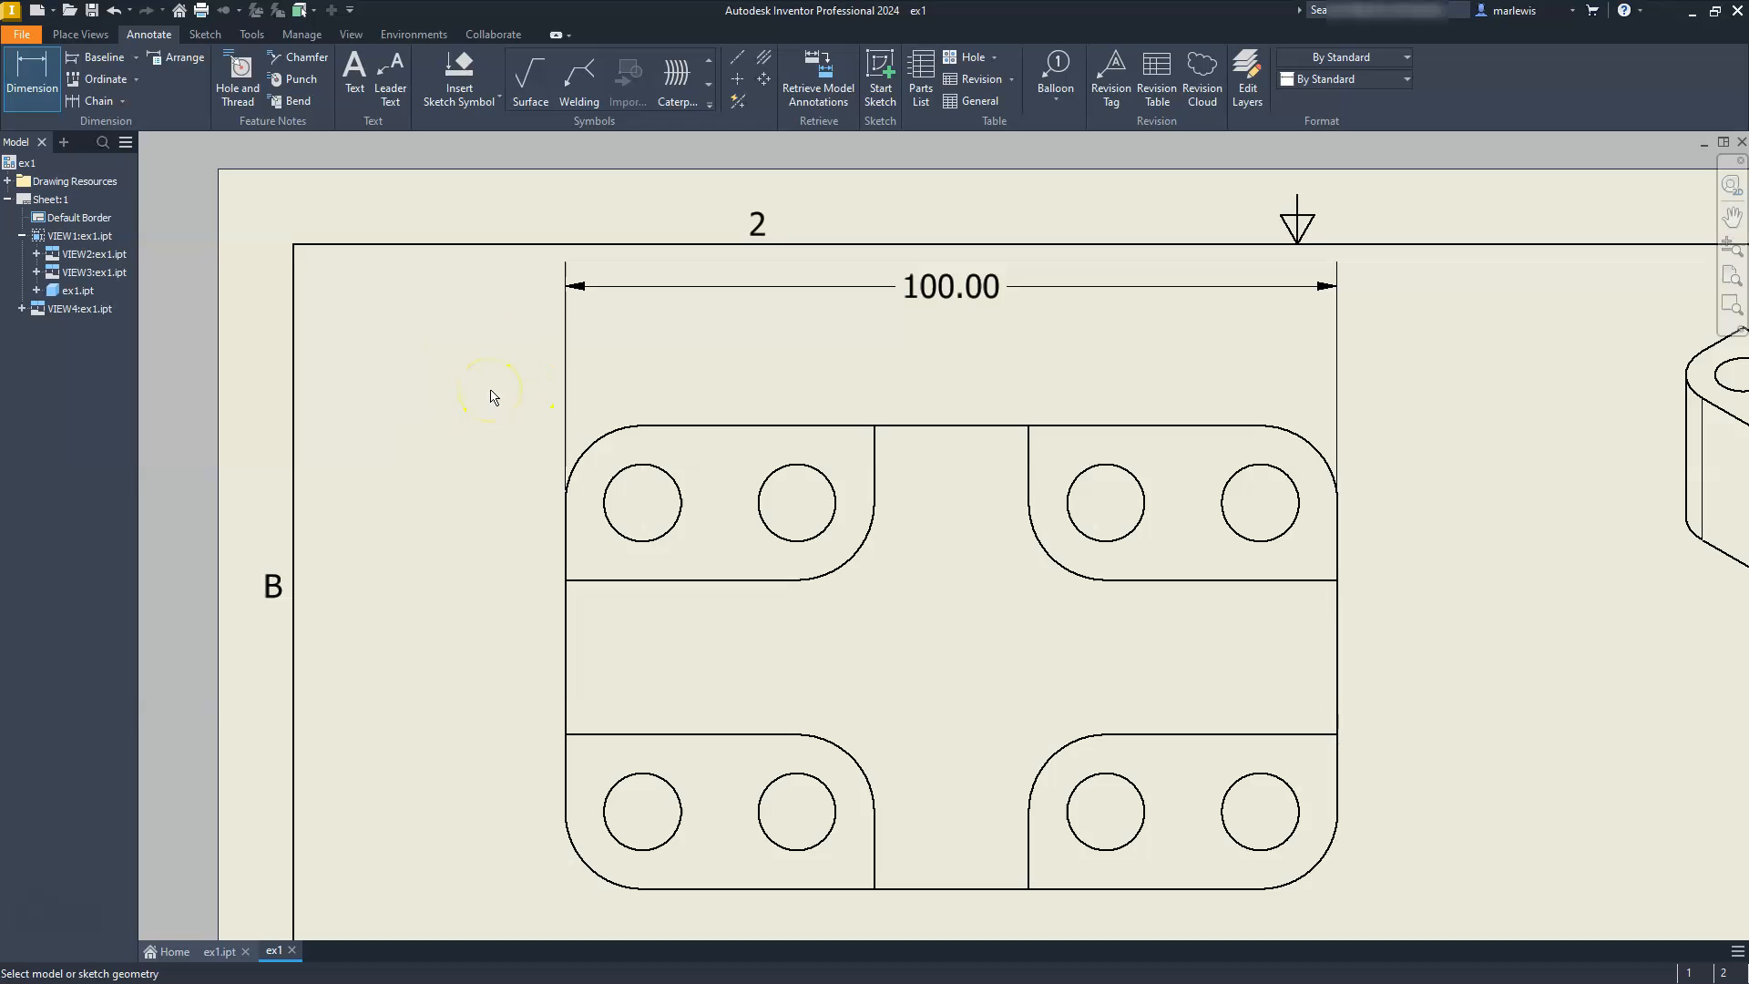
pyautogui.click(540, 480)
pyautogui.click(598, 529)
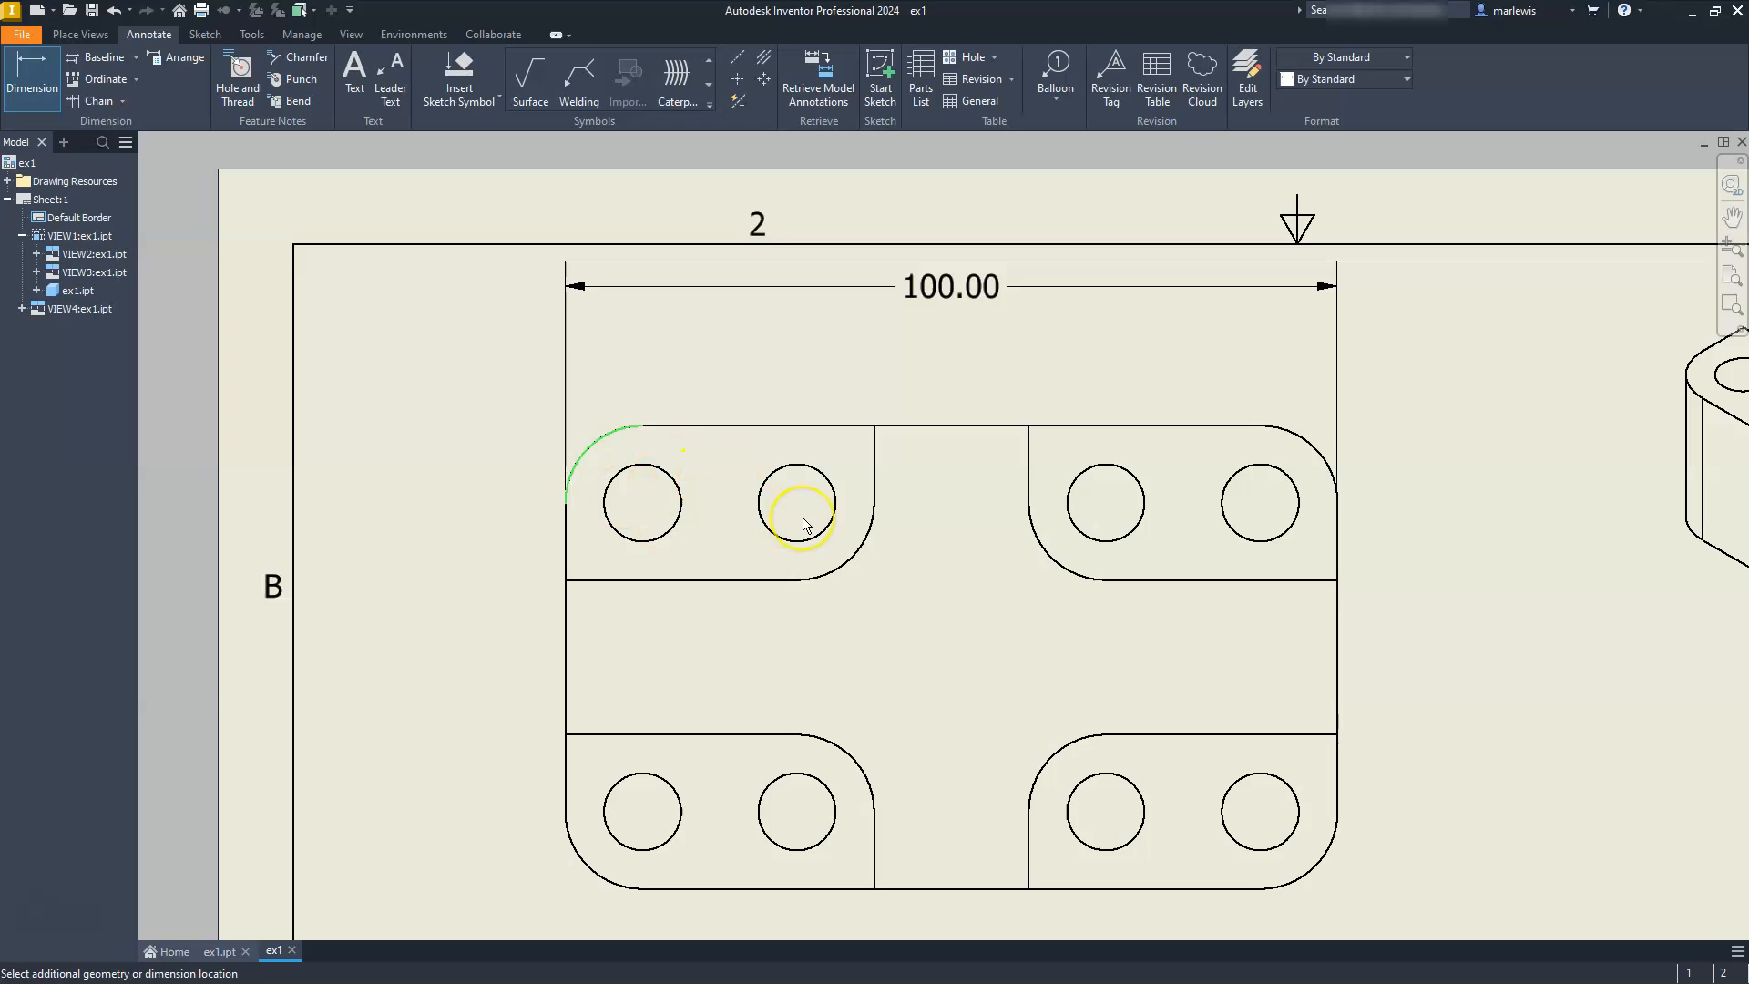
pyautogui.press('Escape')
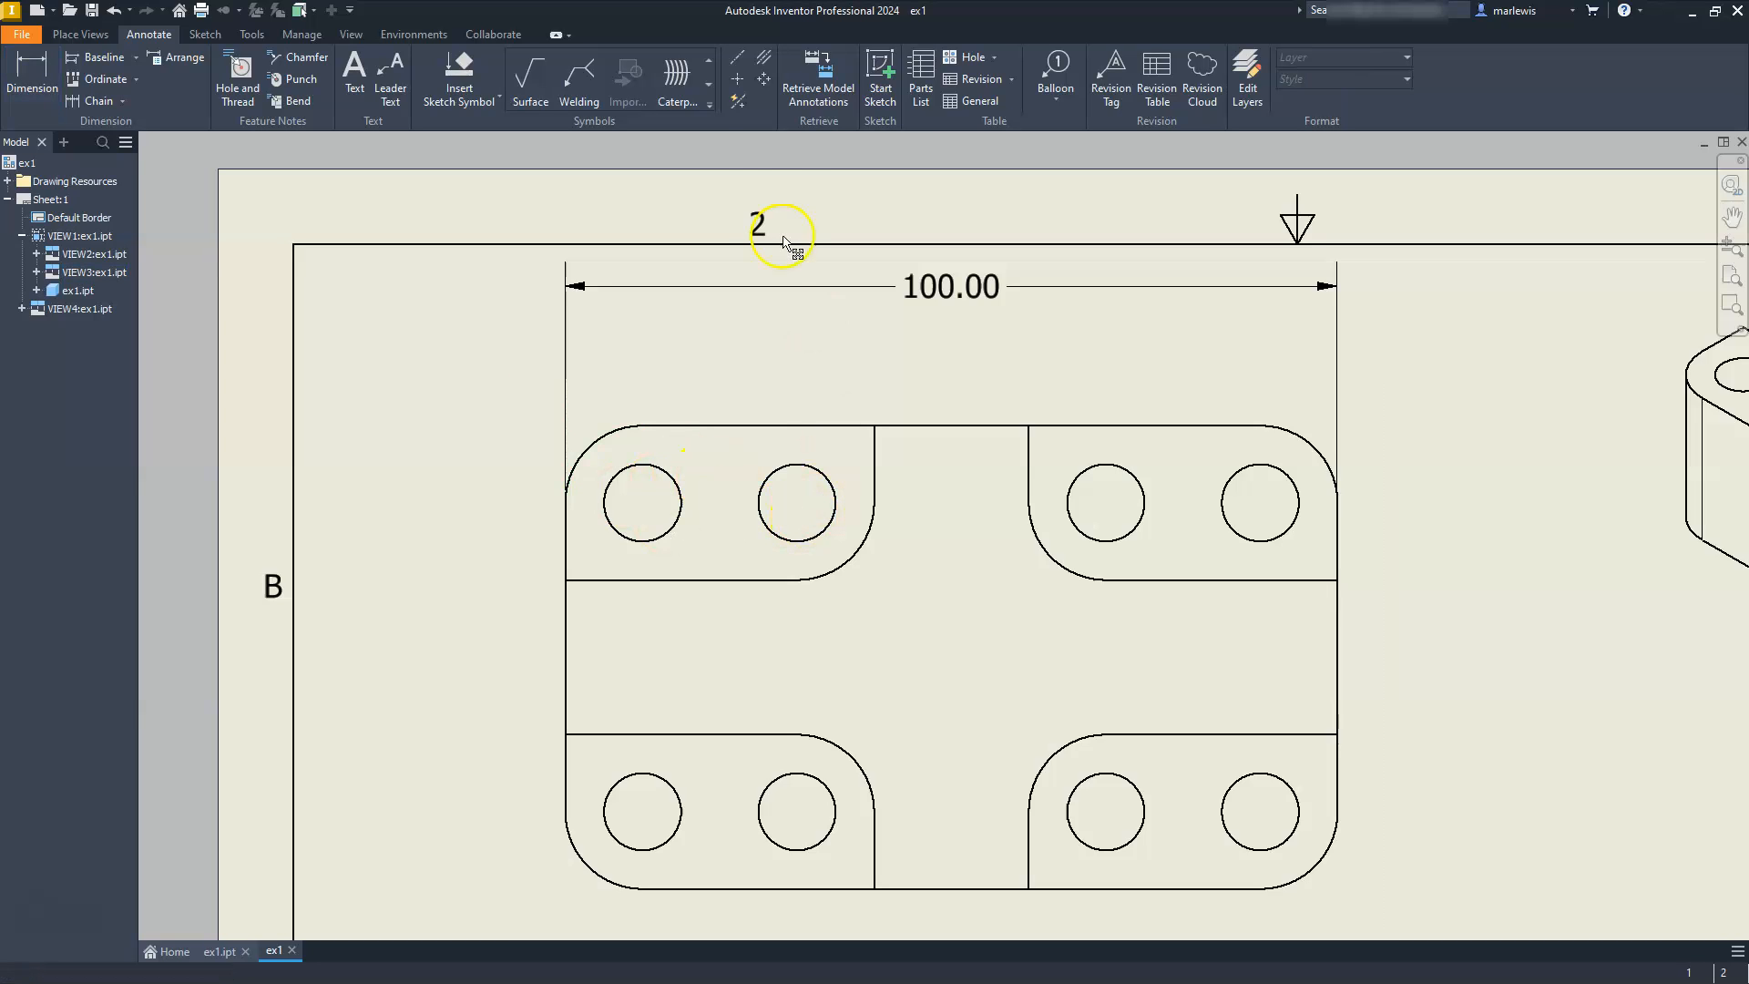
# Step: Add center marks to all eight holes in the top view
pyautogui.click(737, 79)
pyautogui.click(672, 484)
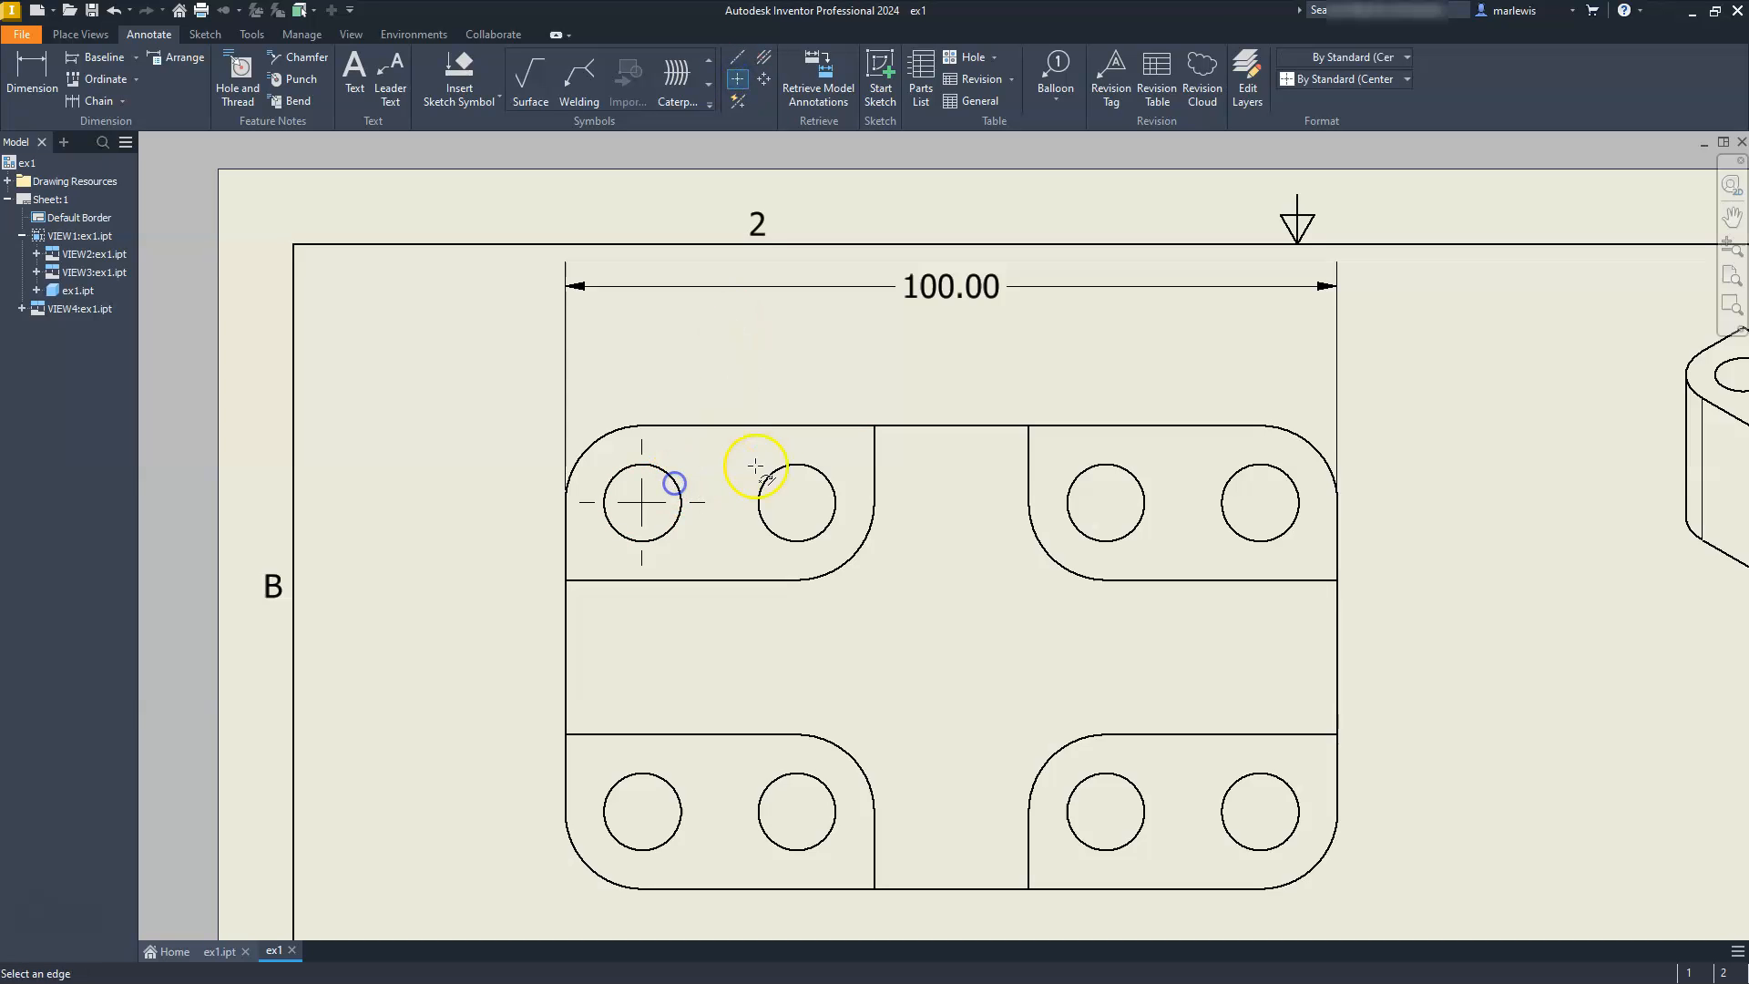
pyautogui.click(789, 466)
pyautogui.click(1129, 490)
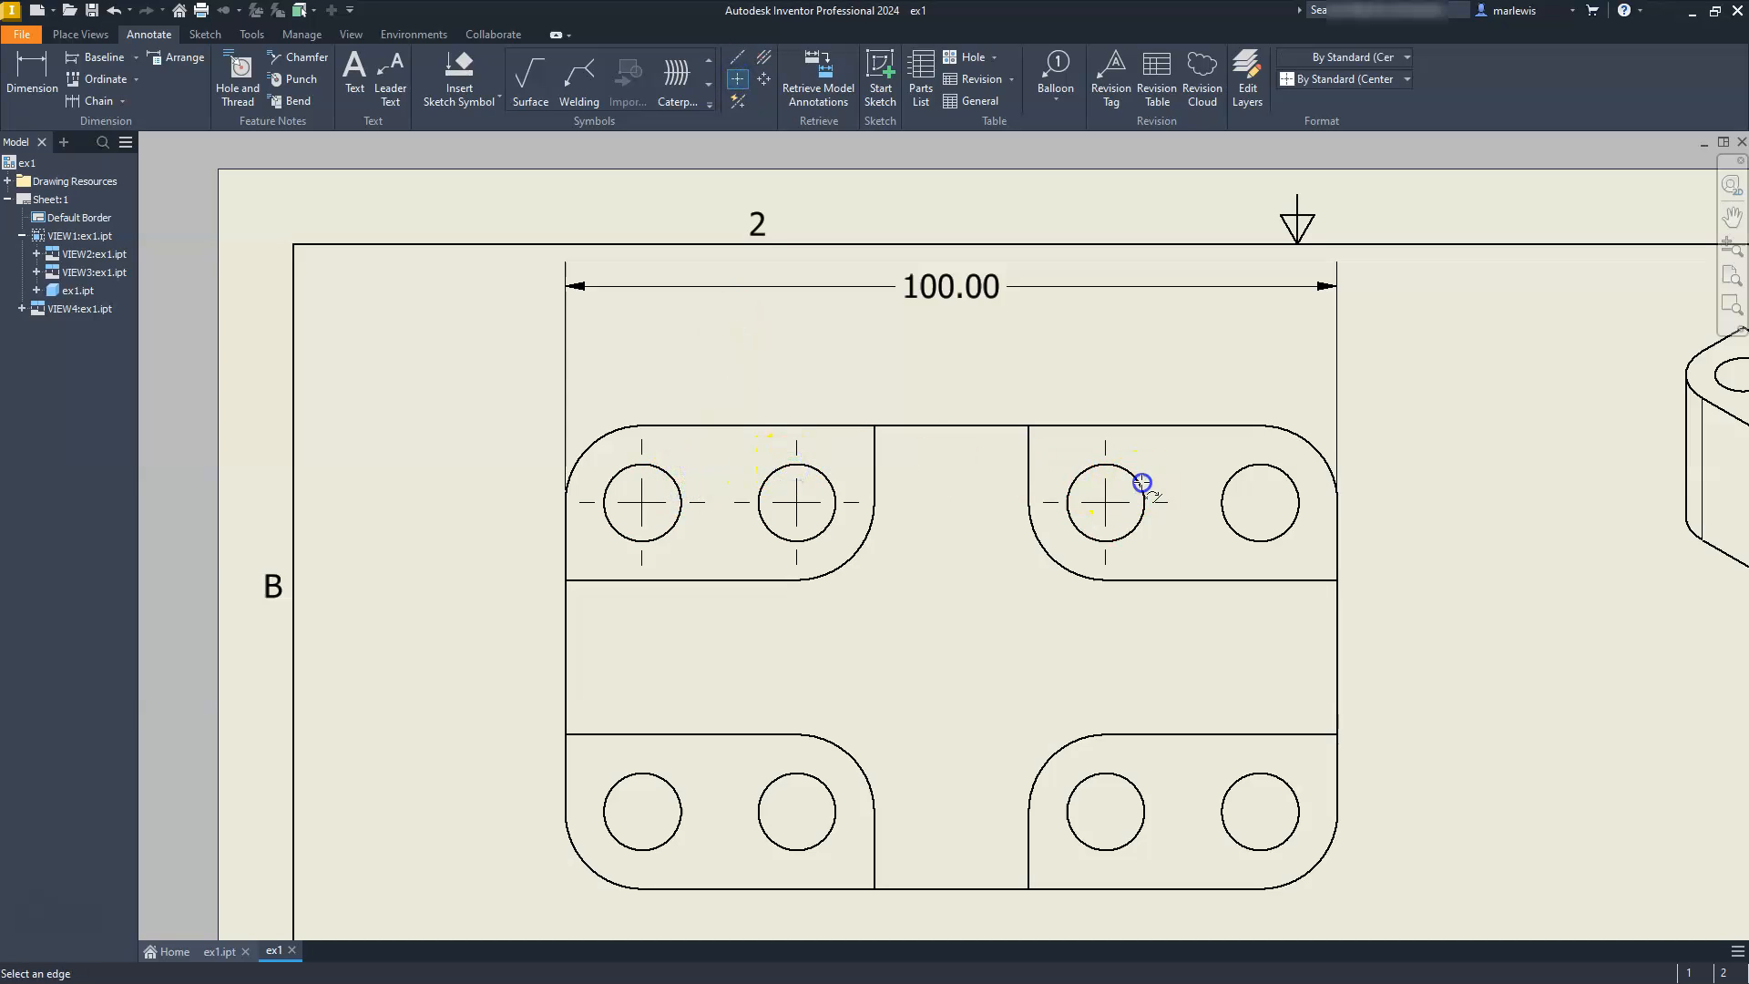
pyautogui.click(1234, 476)
pyautogui.click(1248, 787)
pyautogui.click(1115, 785)
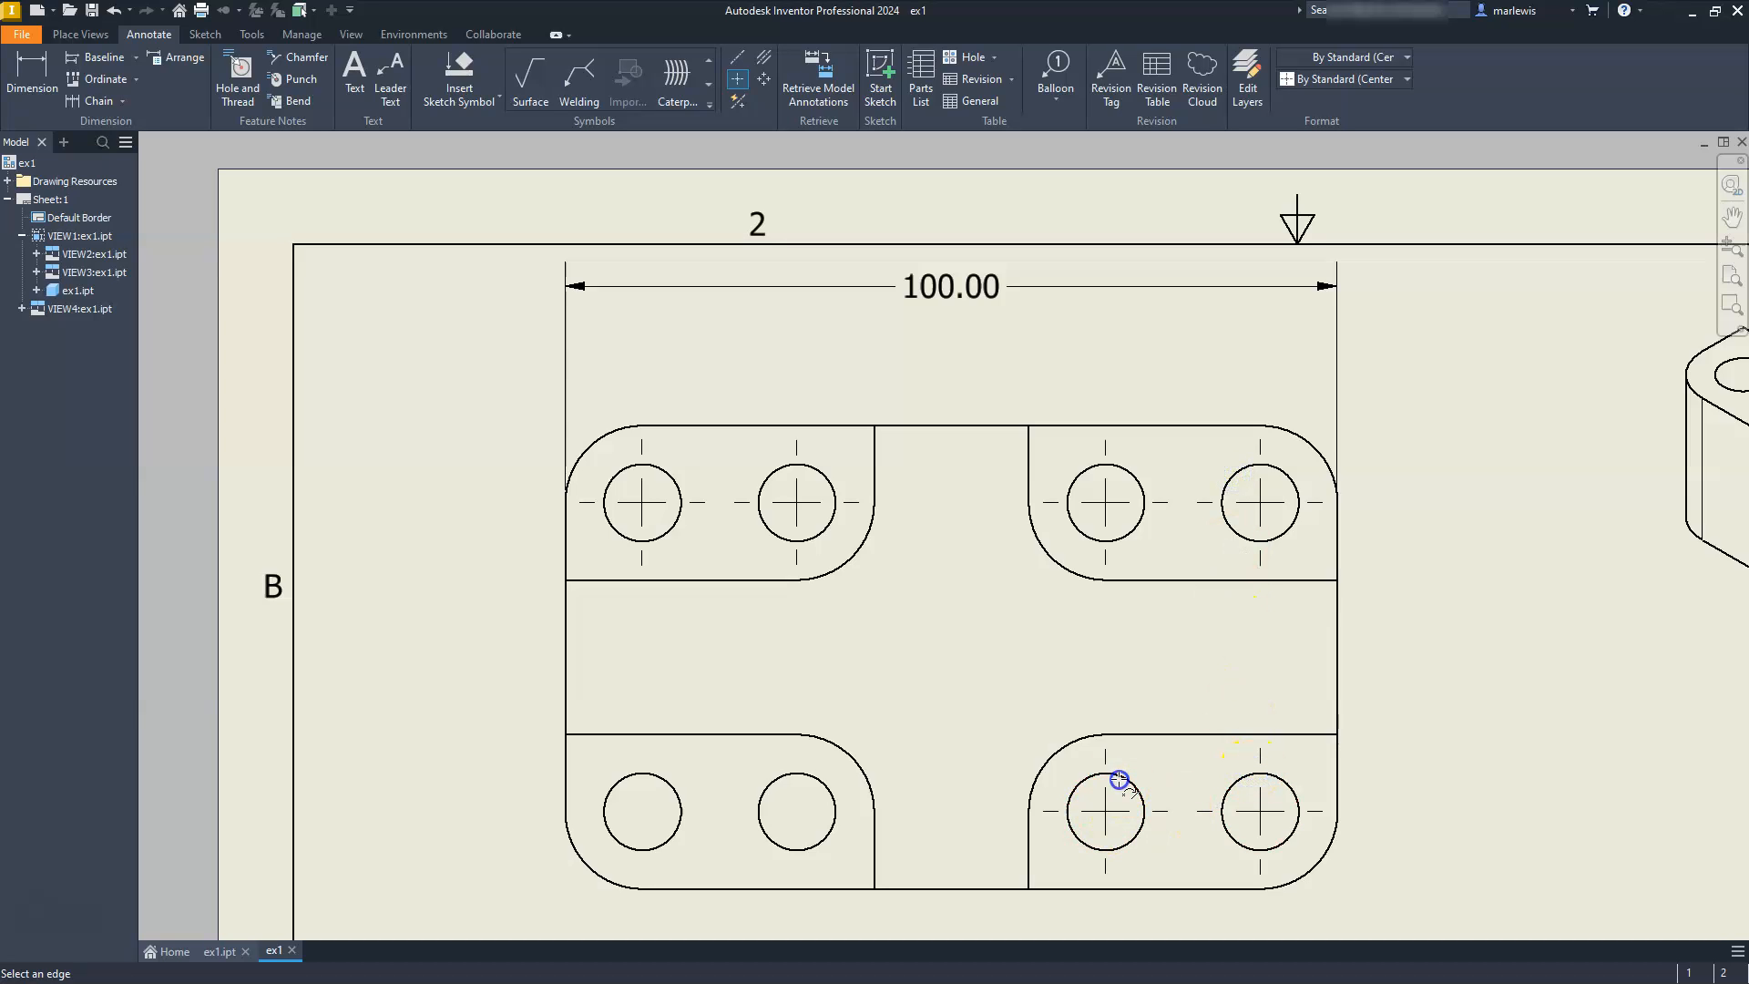
pyautogui.click(818, 773)
pyautogui.click(662, 776)
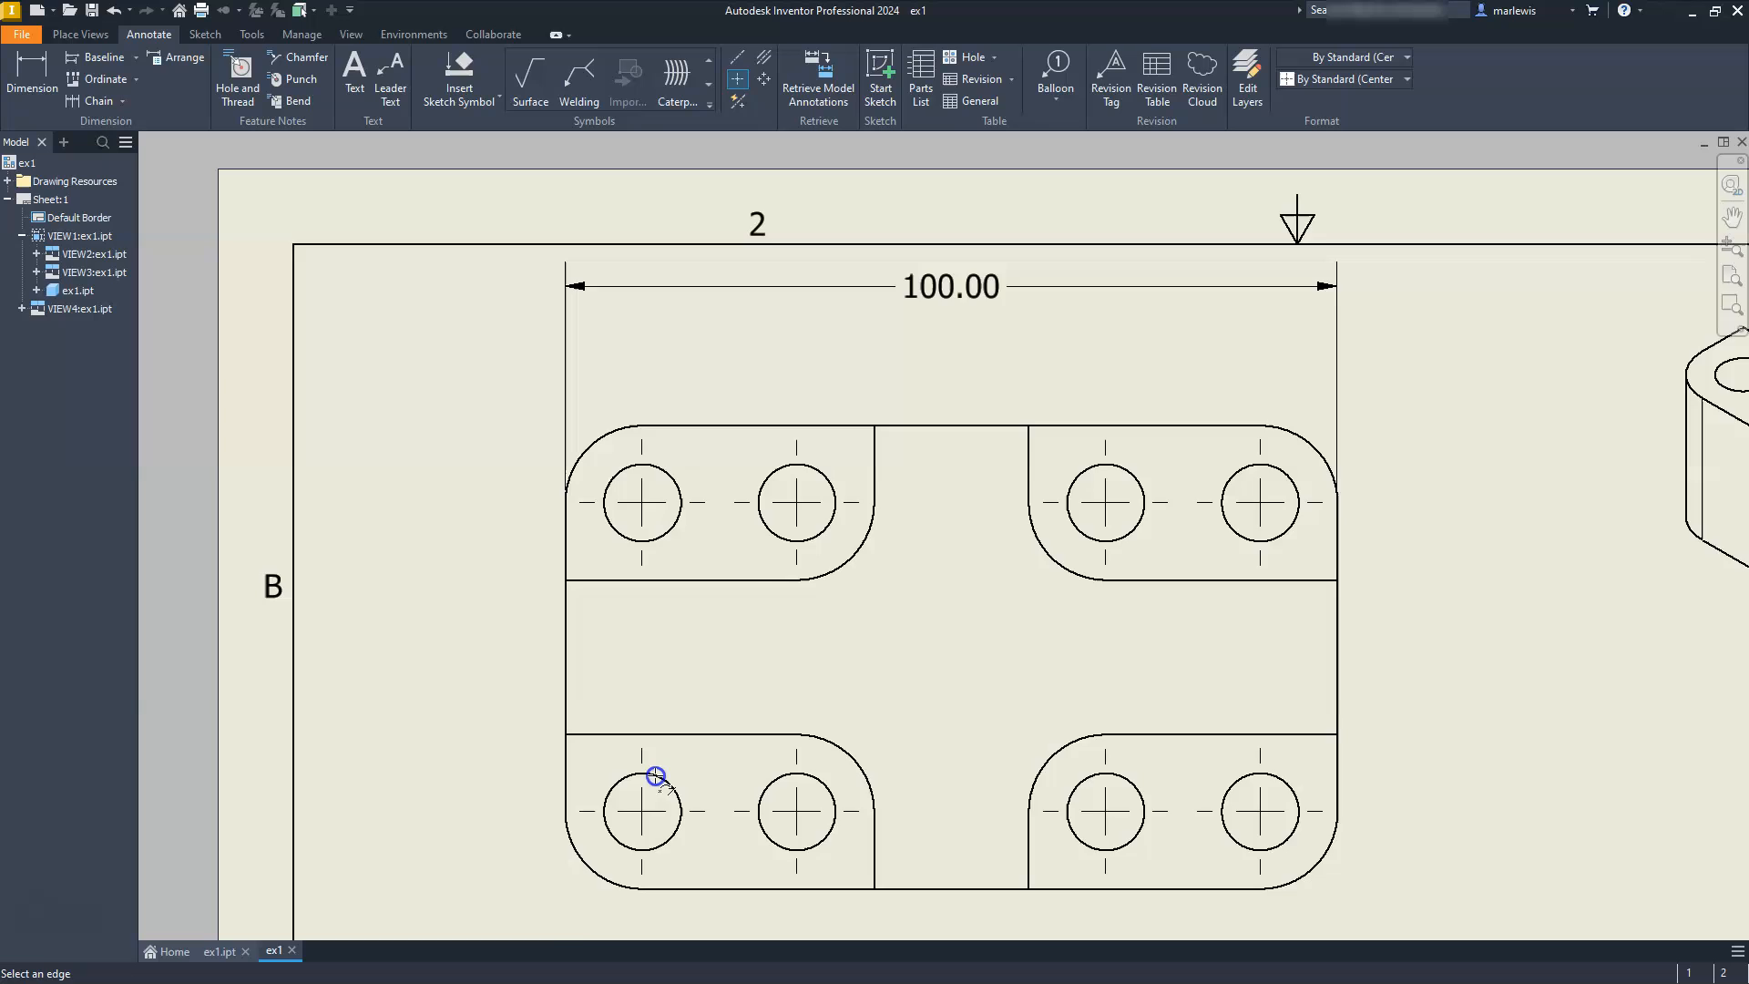
# Step: Add bisecting centerlines between the hidden edges of each of the four holes in the front view
pyautogui.scroll(-5, 693, 747)
pyautogui.scroll(5, 827, 654)
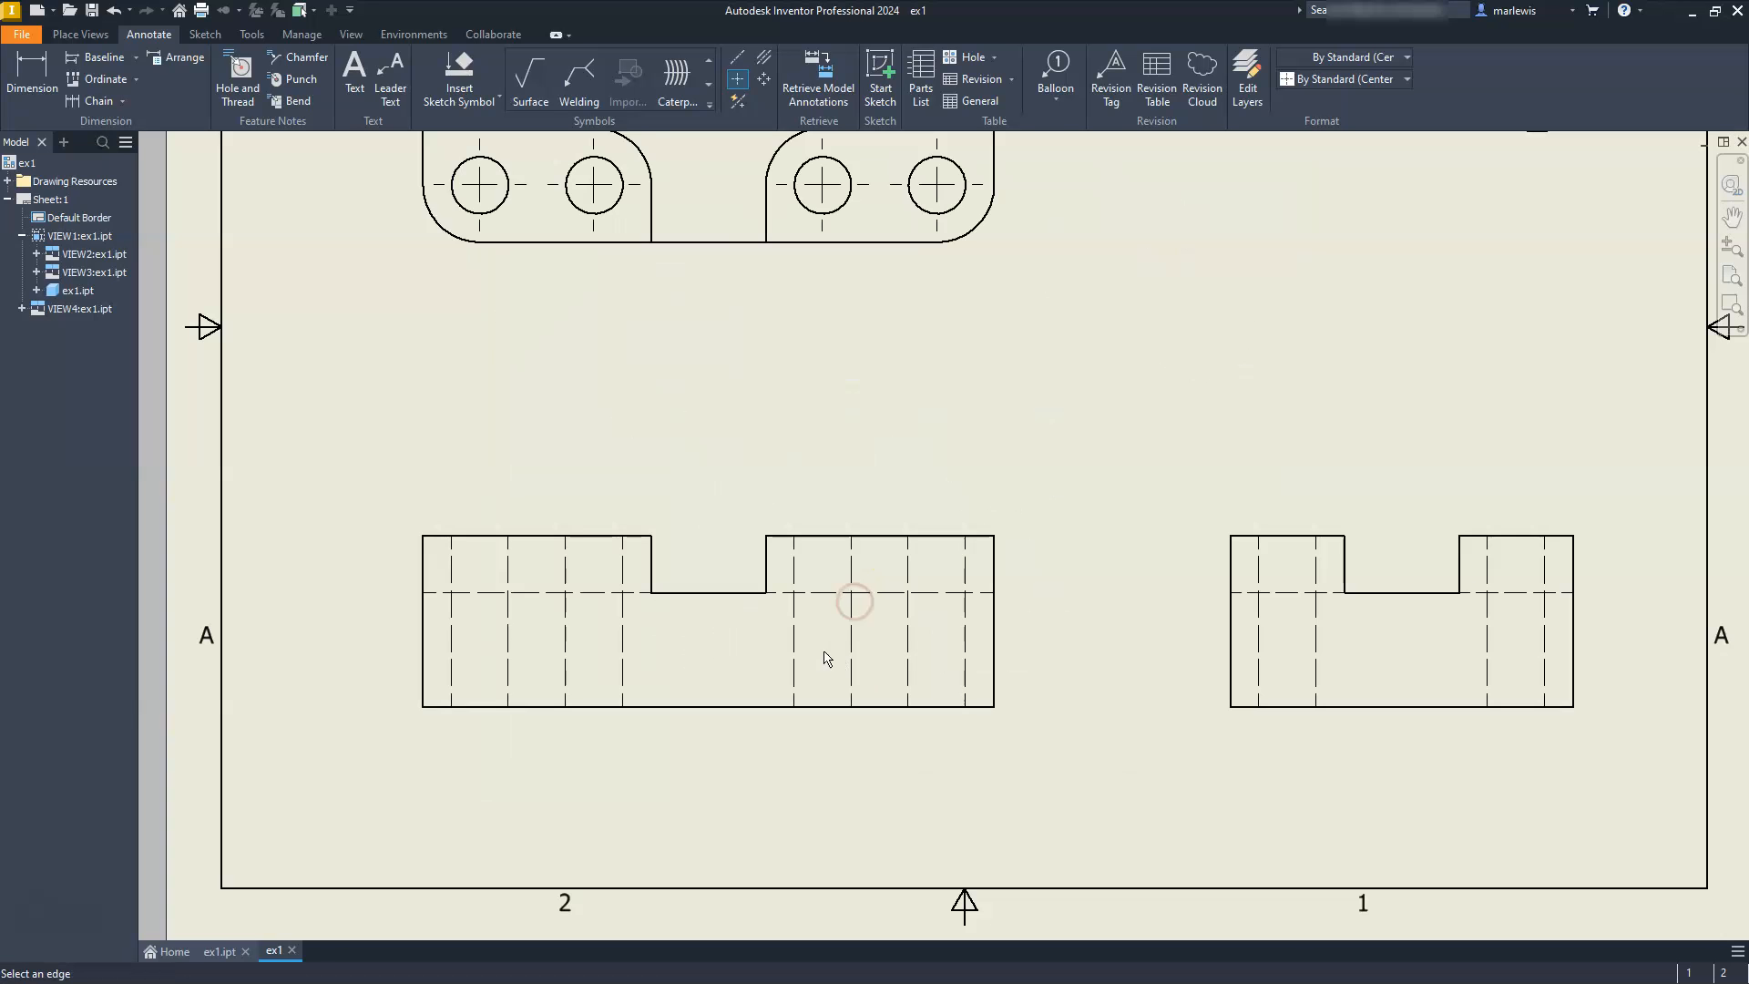
pyautogui.click(761, 61)
pyautogui.click(767, 57)
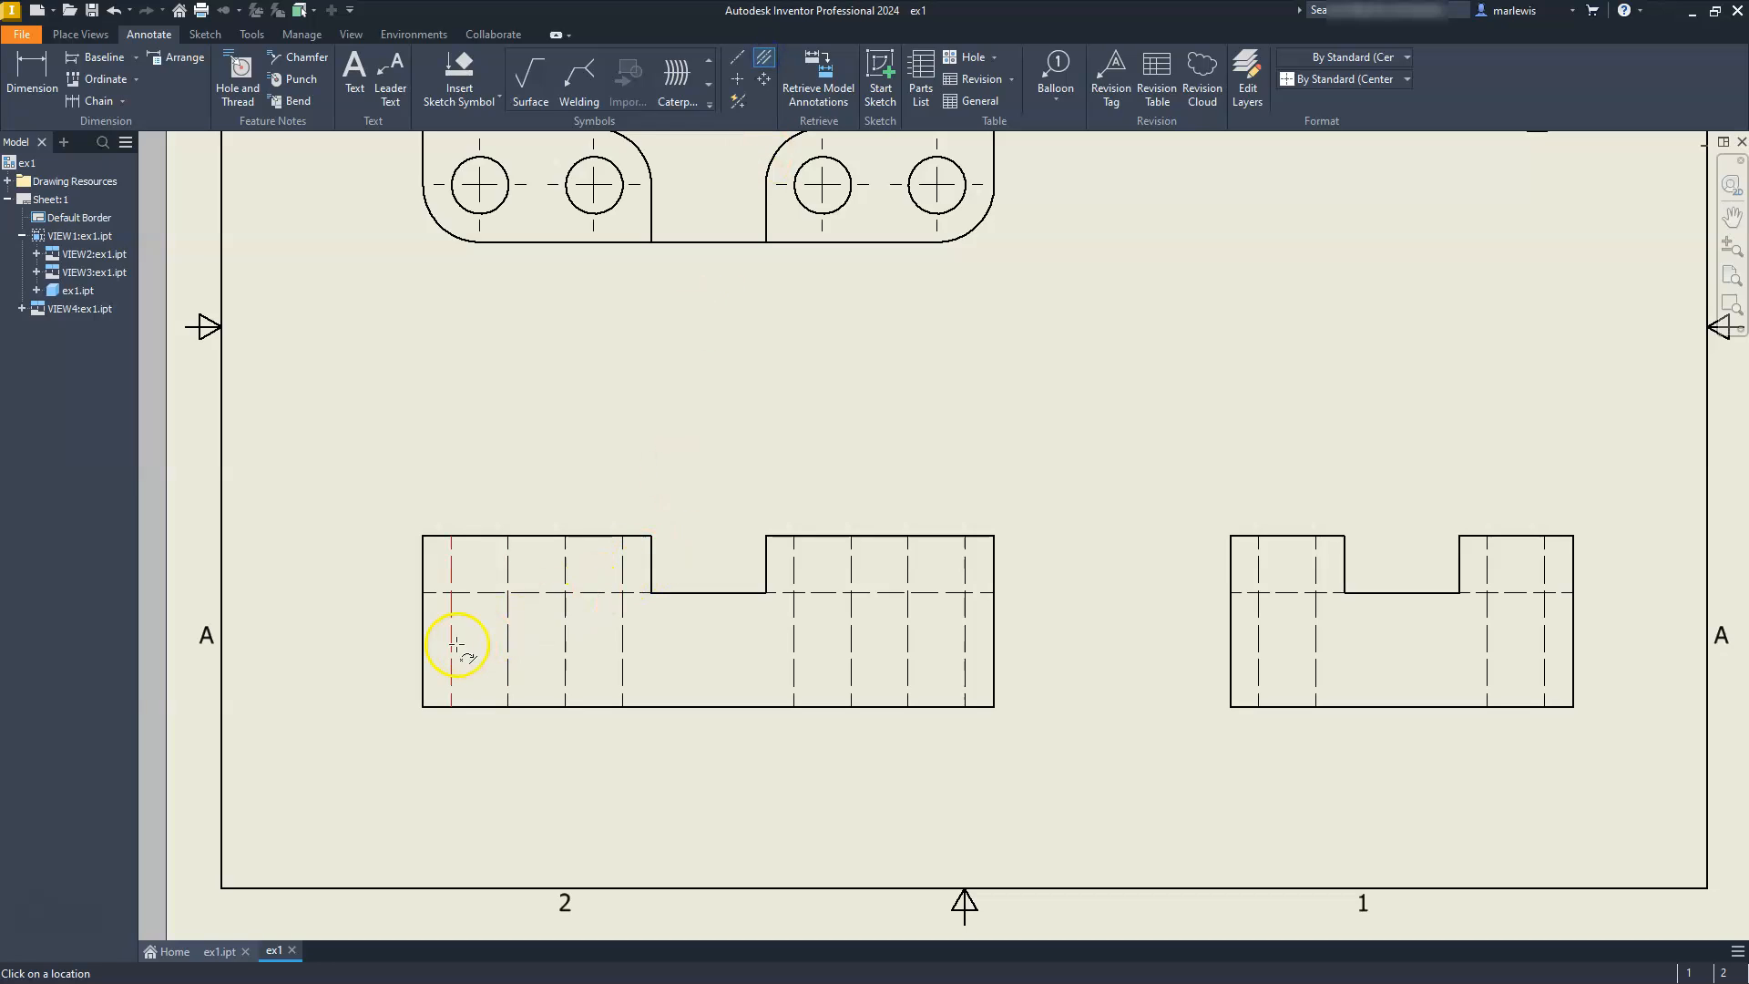
pyautogui.click(507, 625)
pyautogui.click(564, 645)
pyautogui.click(623, 639)
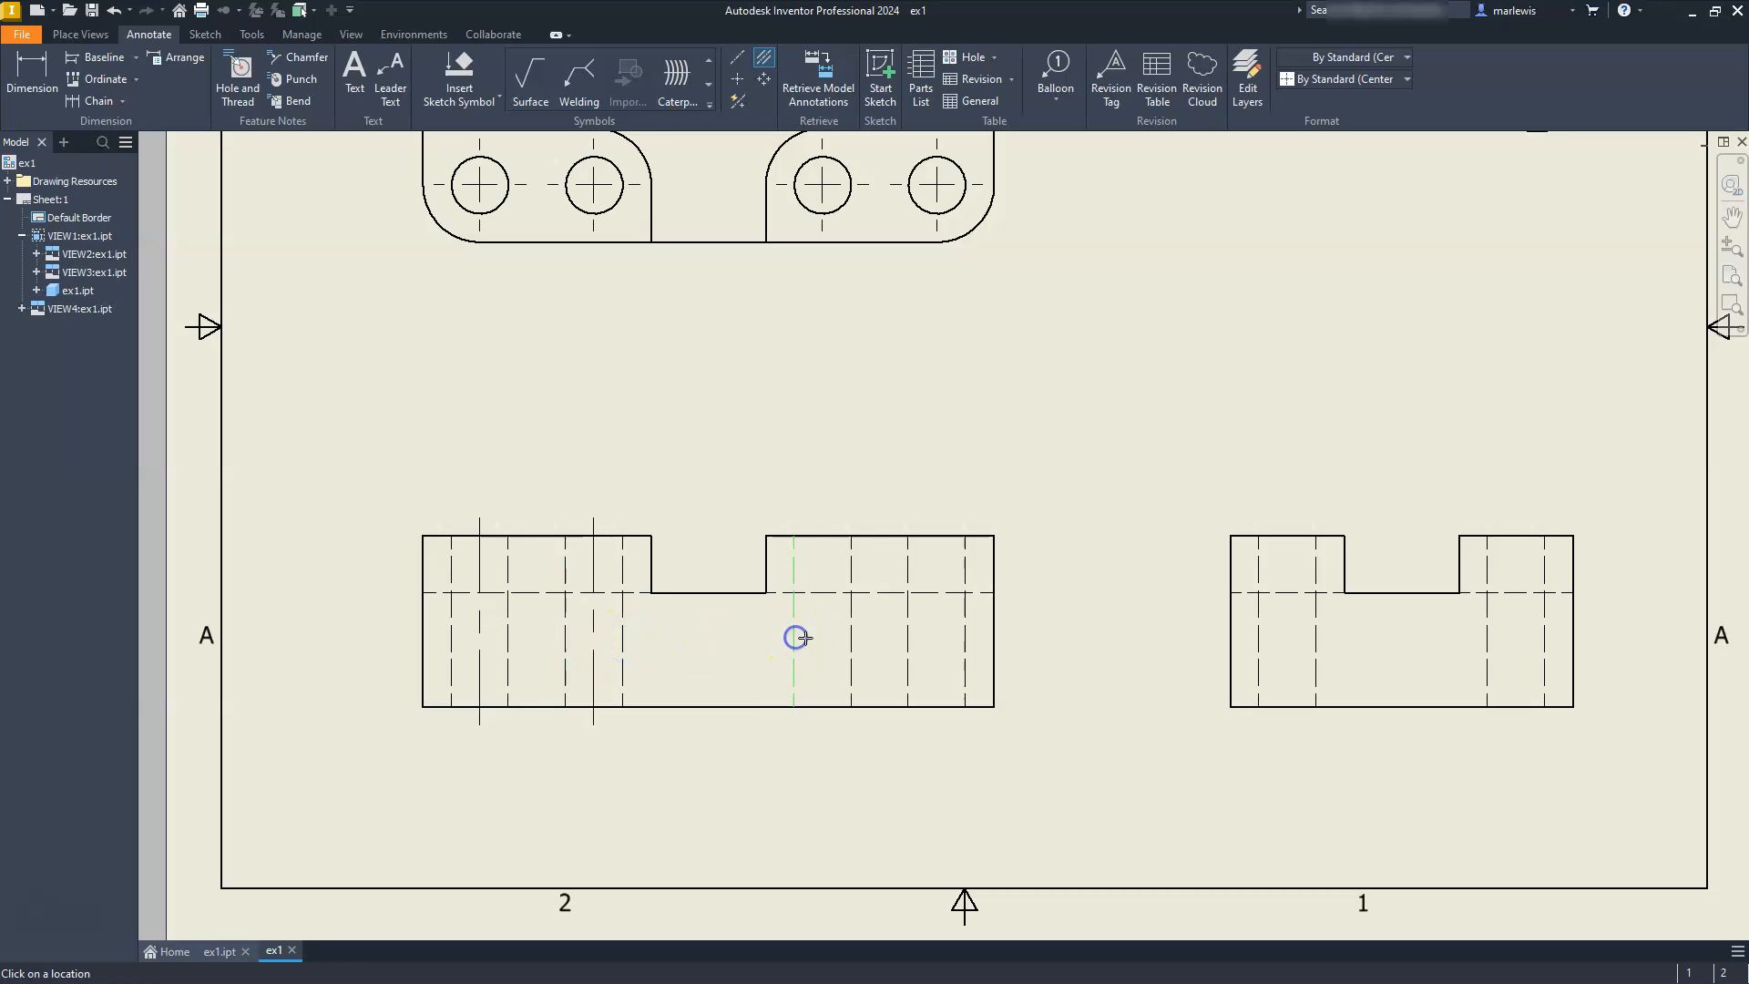
pyautogui.click(852, 643)
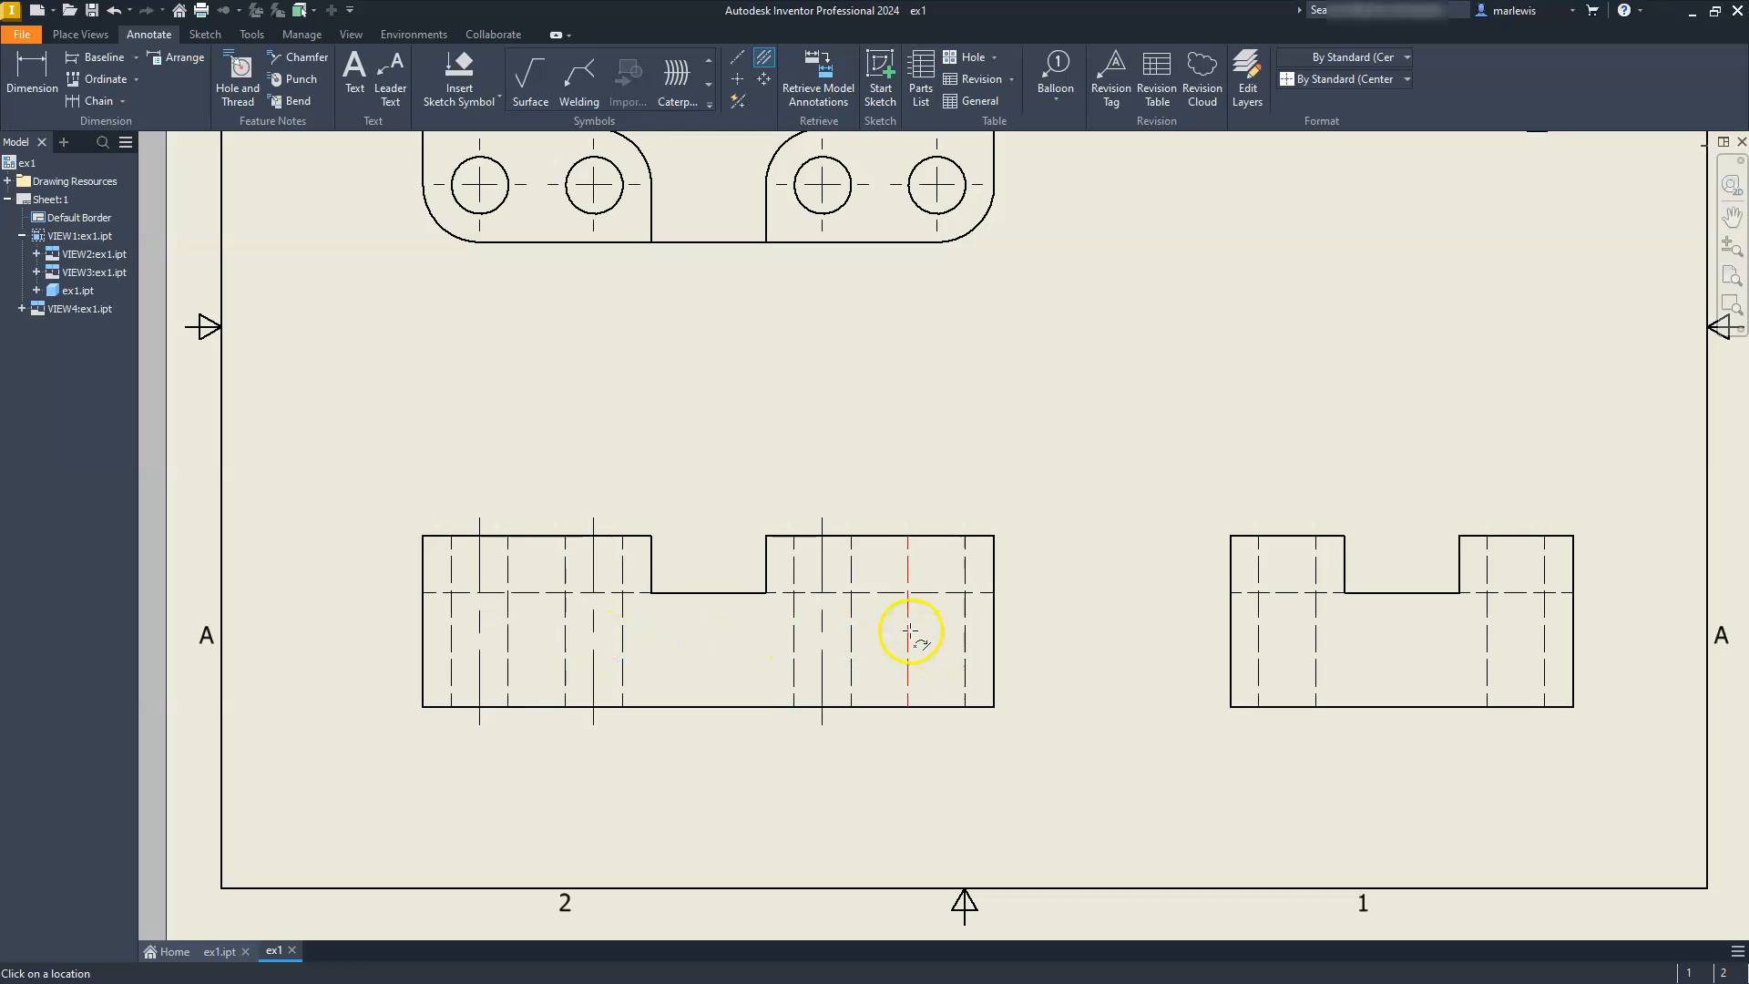
pyautogui.click(965, 645)
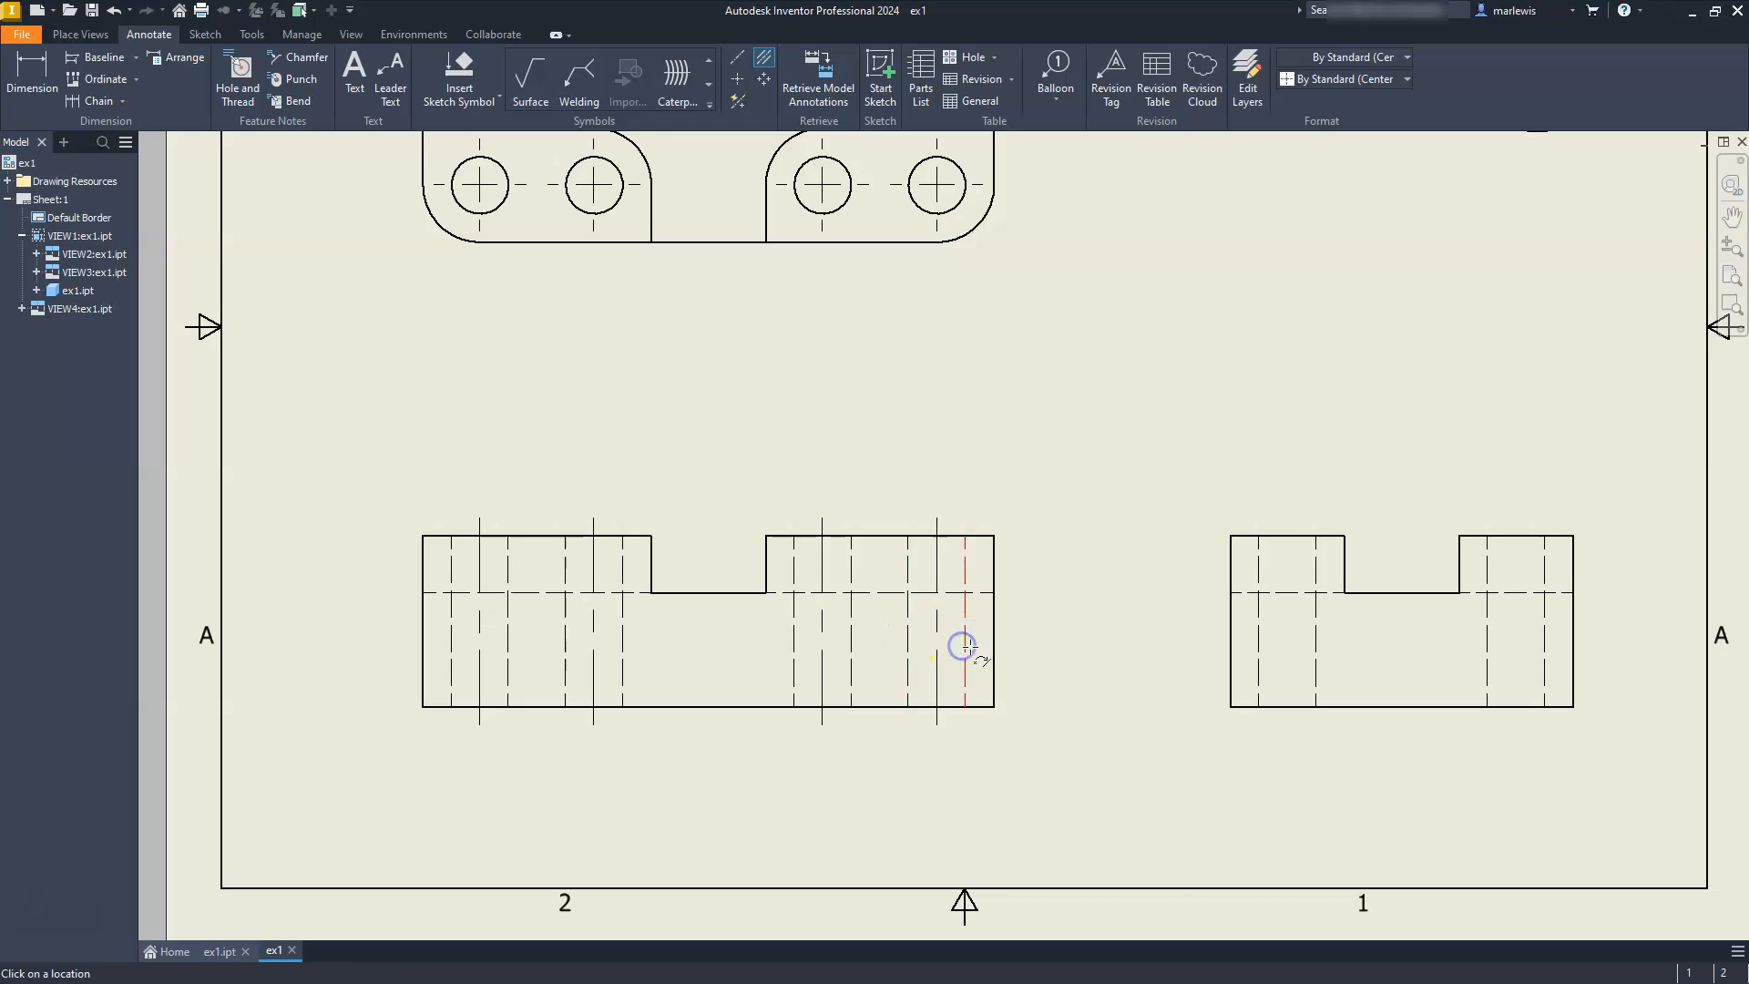
# Step: Add bisecting centerlines between the hidden edges of both holes in the right-side view
pyautogui.click(1253, 652)
pyautogui.click(1317, 661)
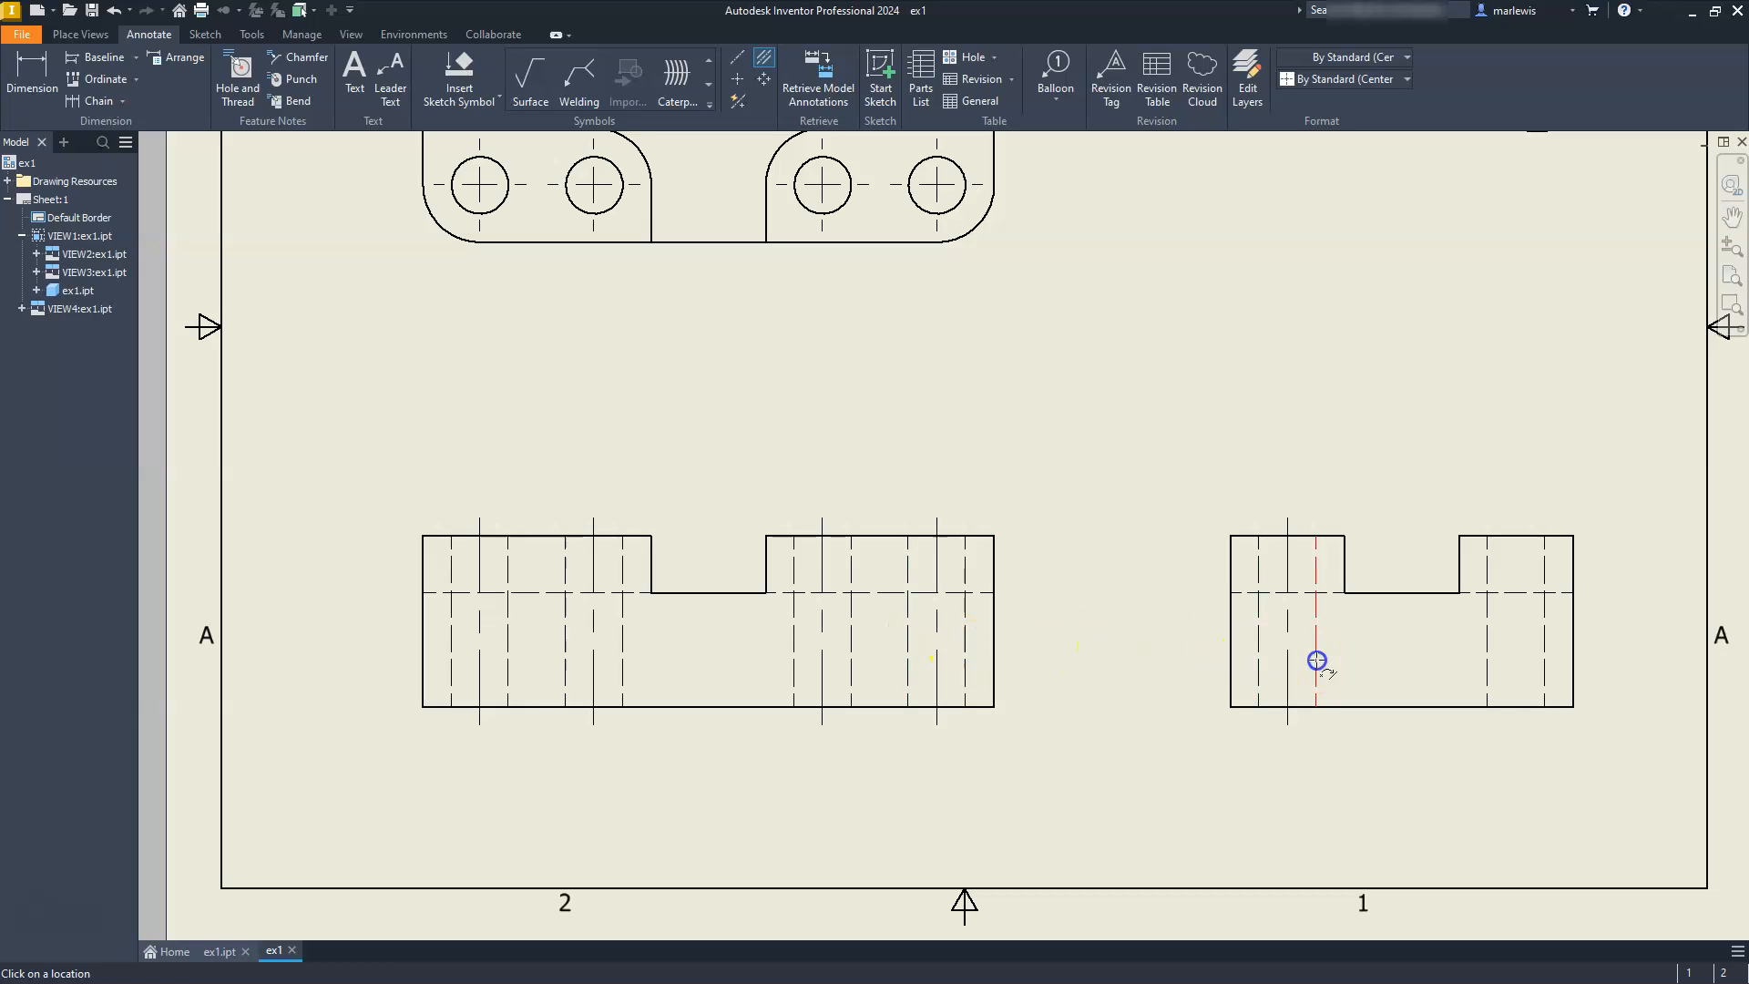
pyautogui.click(1486, 648)
pyautogui.click(1545, 645)
pyautogui.scroll(5, 1253, 537)
pyautogui.scroll(-5, 1253, 539)
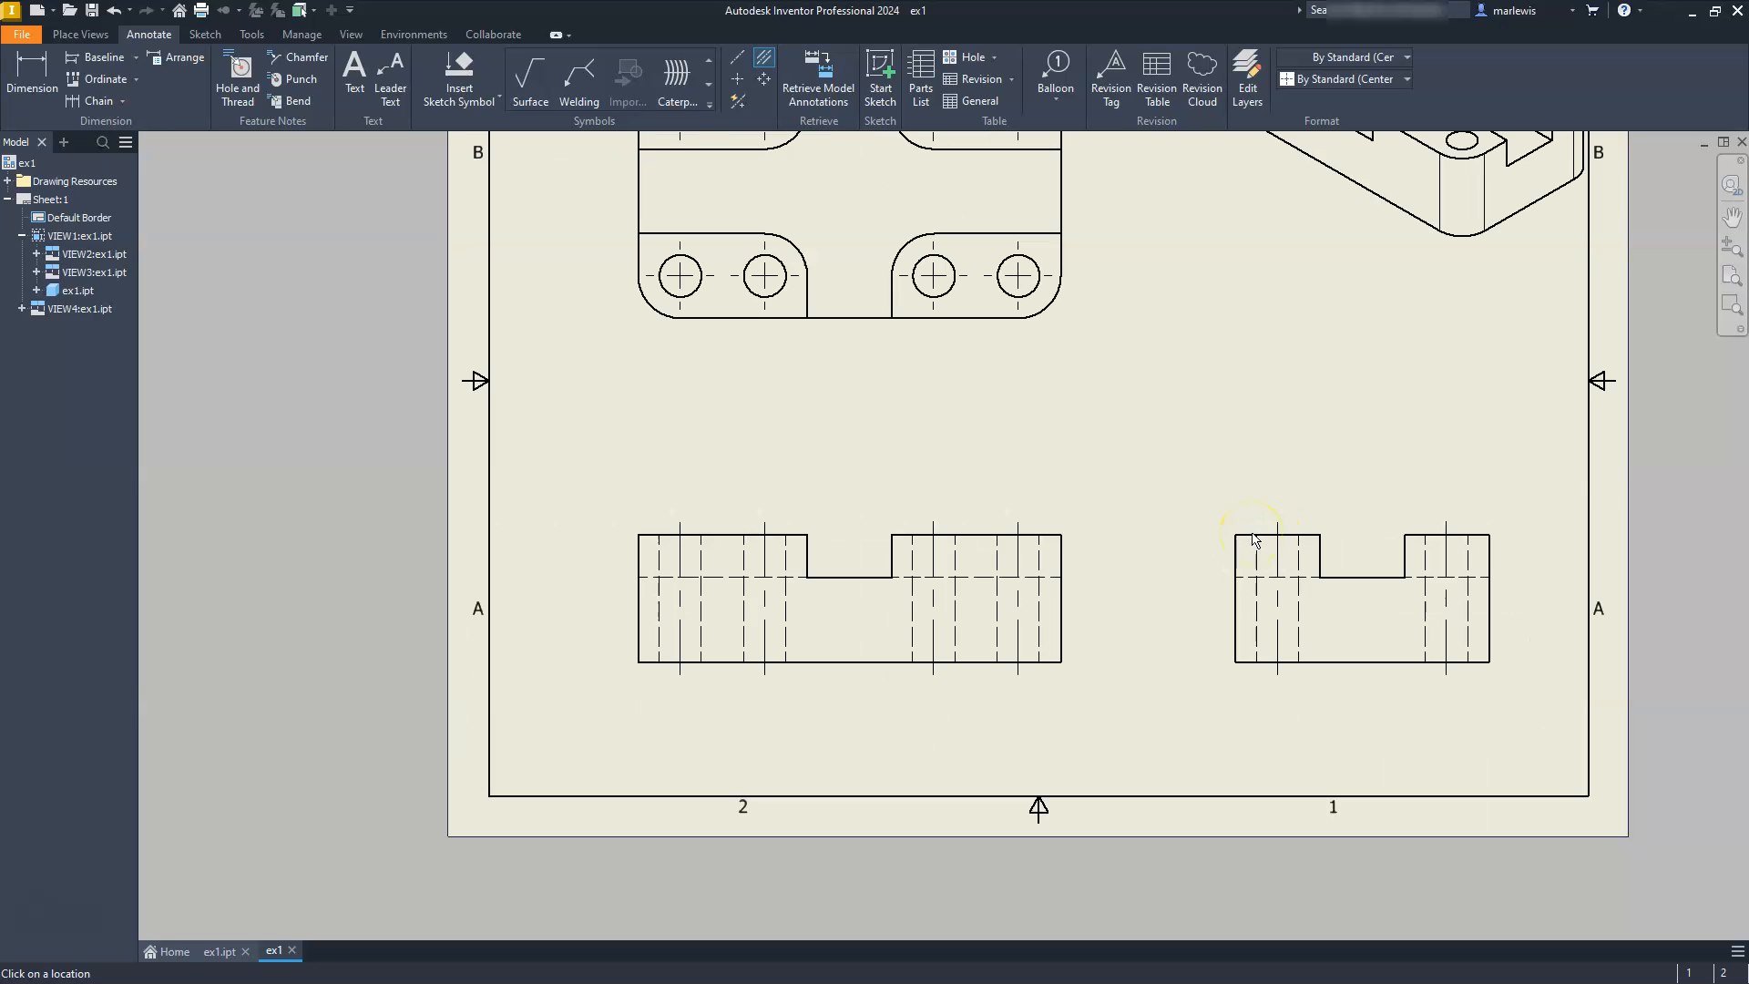
pyautogui.press('Escape')
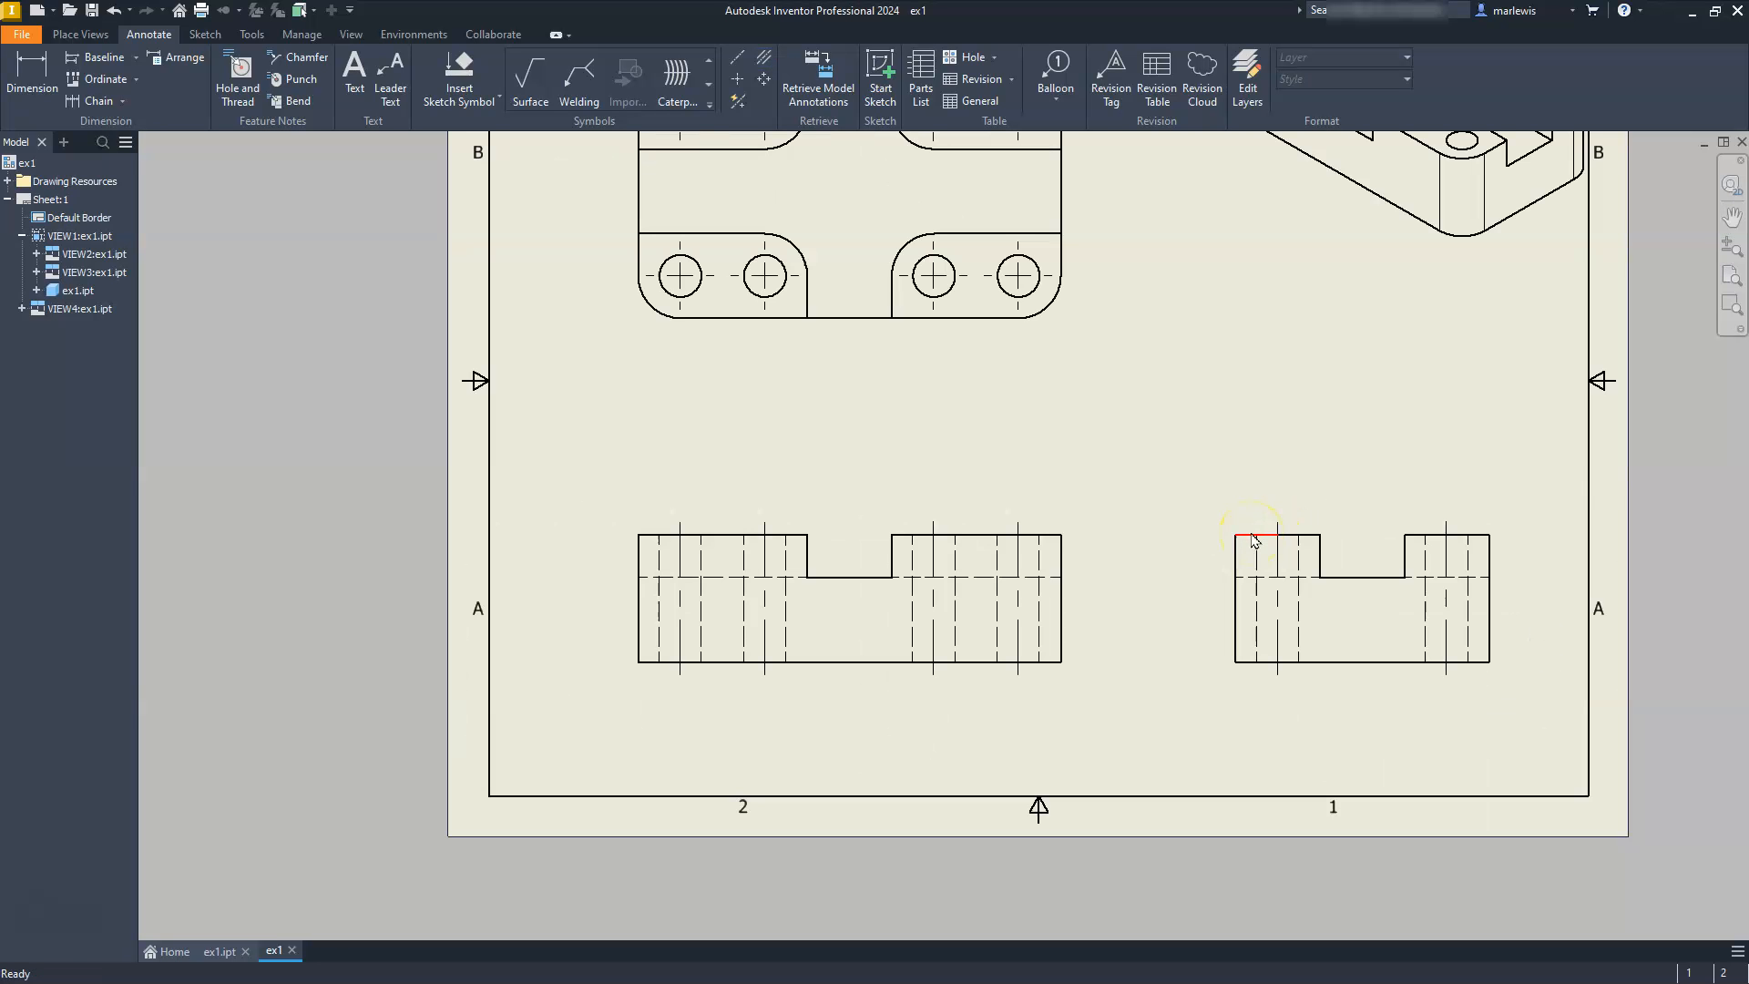
pyautogui.click(1280, 565)
pyautogui.click(1111, 482)
# Step: Dimension the horizontal distance from the top view's left edge to the center of the upper-left hole, placed below the overall length dimension
pyautogui.moveTo(829, 337); pyautogui.dragTo(981, 580, button='middle')
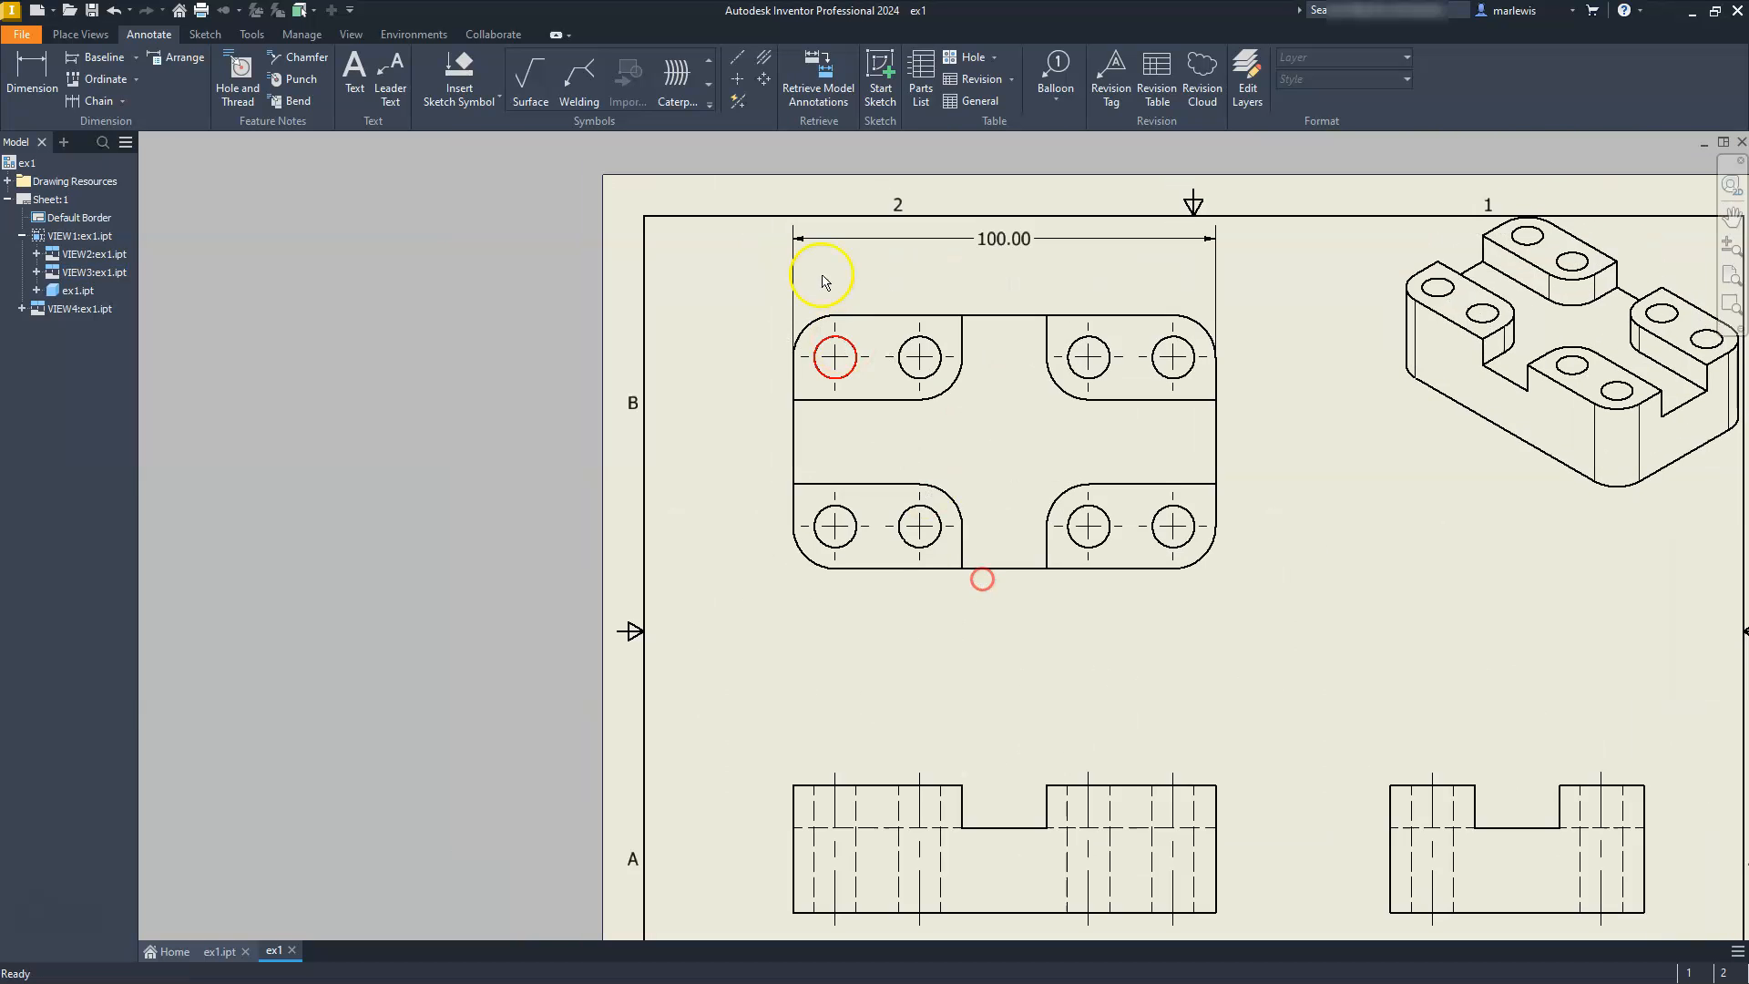
pyautogui.scroll(3, 825, 275)
pyautogui.moveTo(836, 277); pyautogui.dragTo(842, 347, button='middle')
pyautogui.click(32, 75)
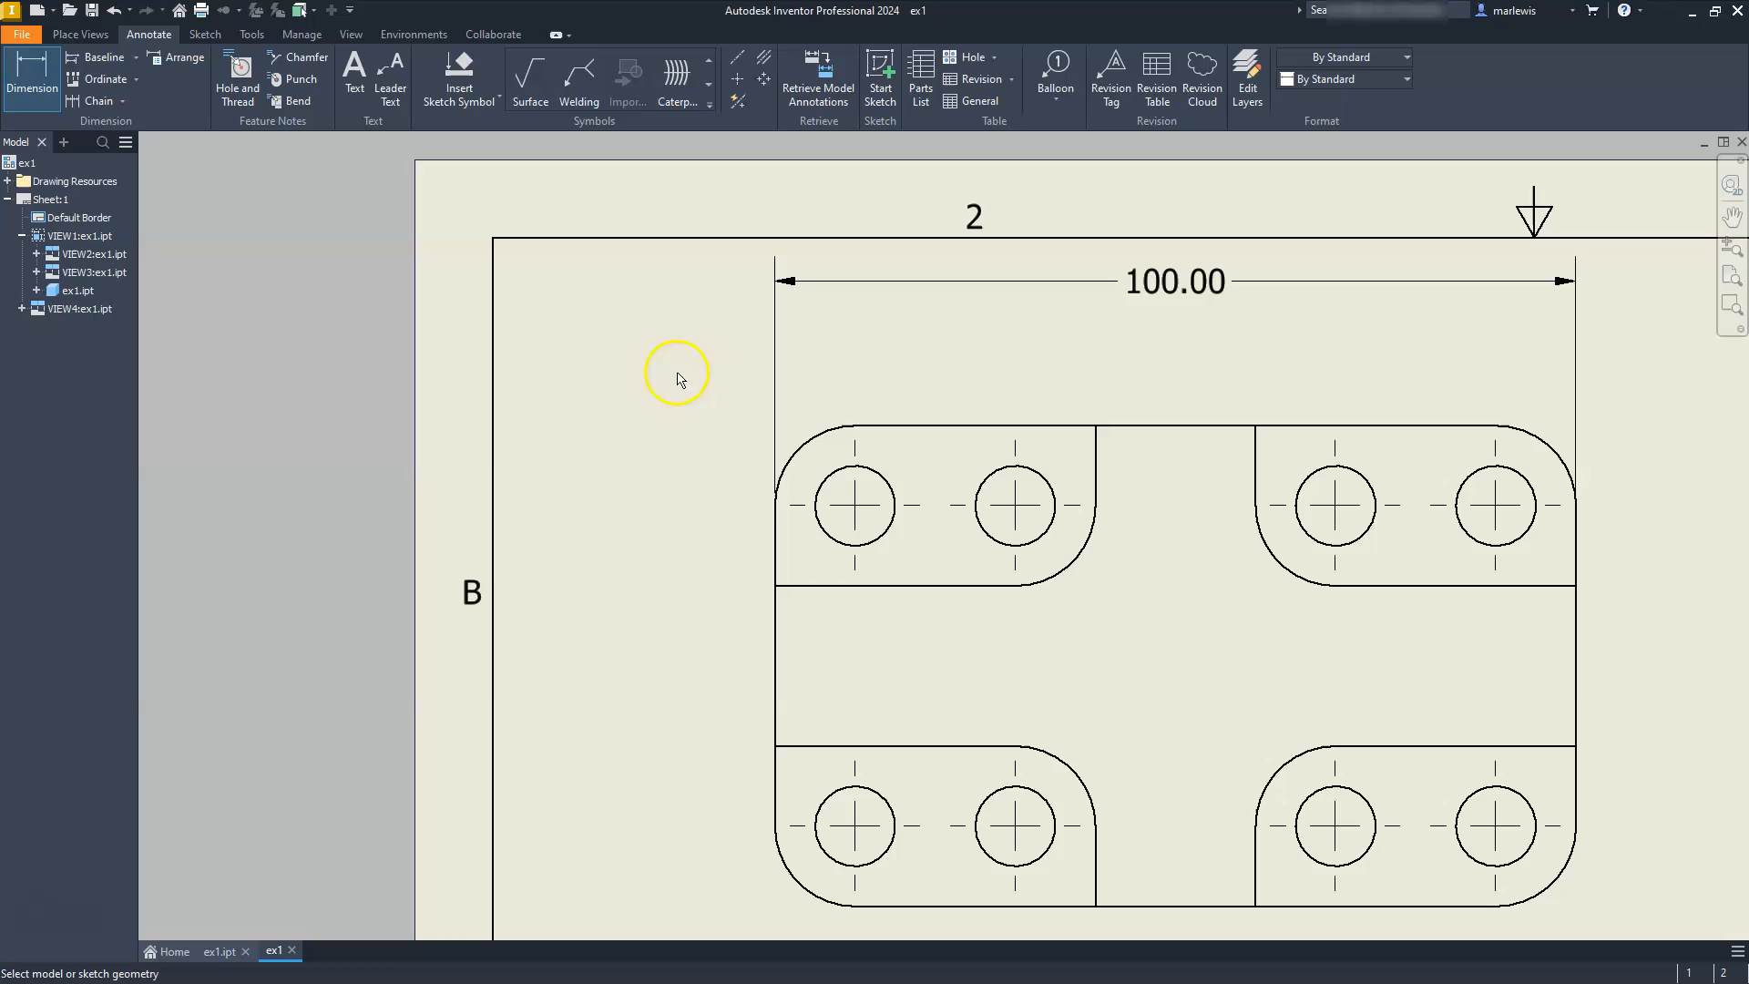
pyautogui.click(775, 506)
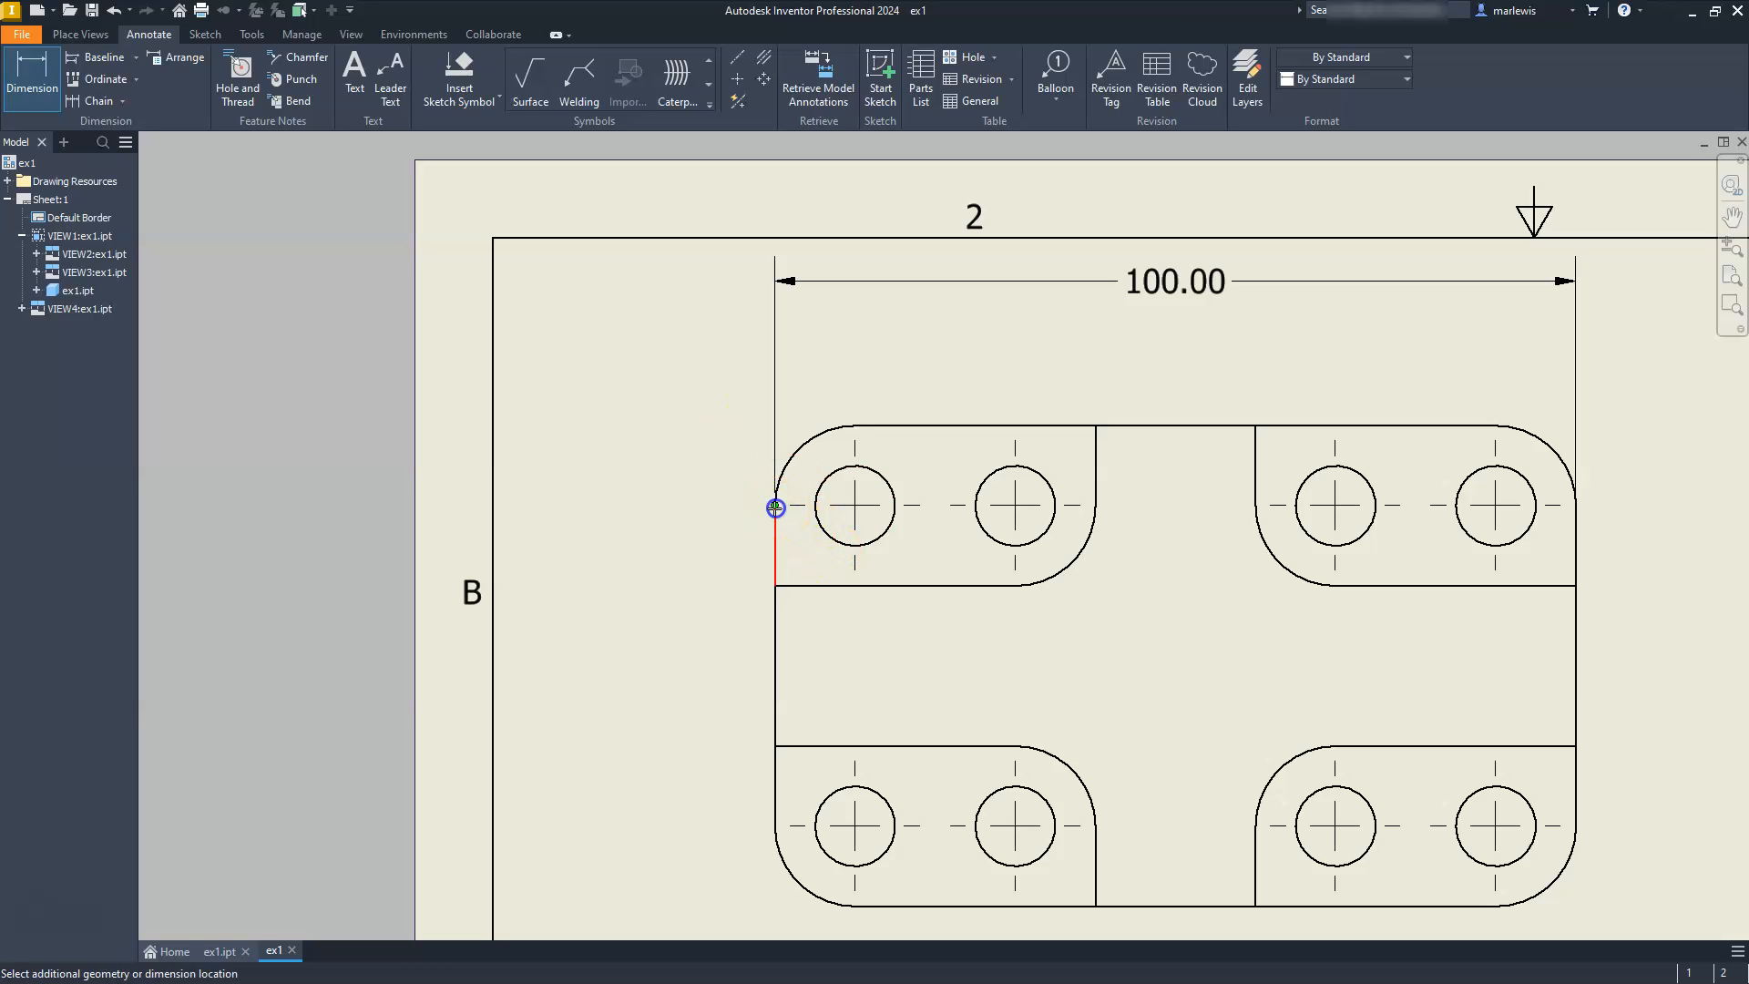
pyautogui.click(852, 455)
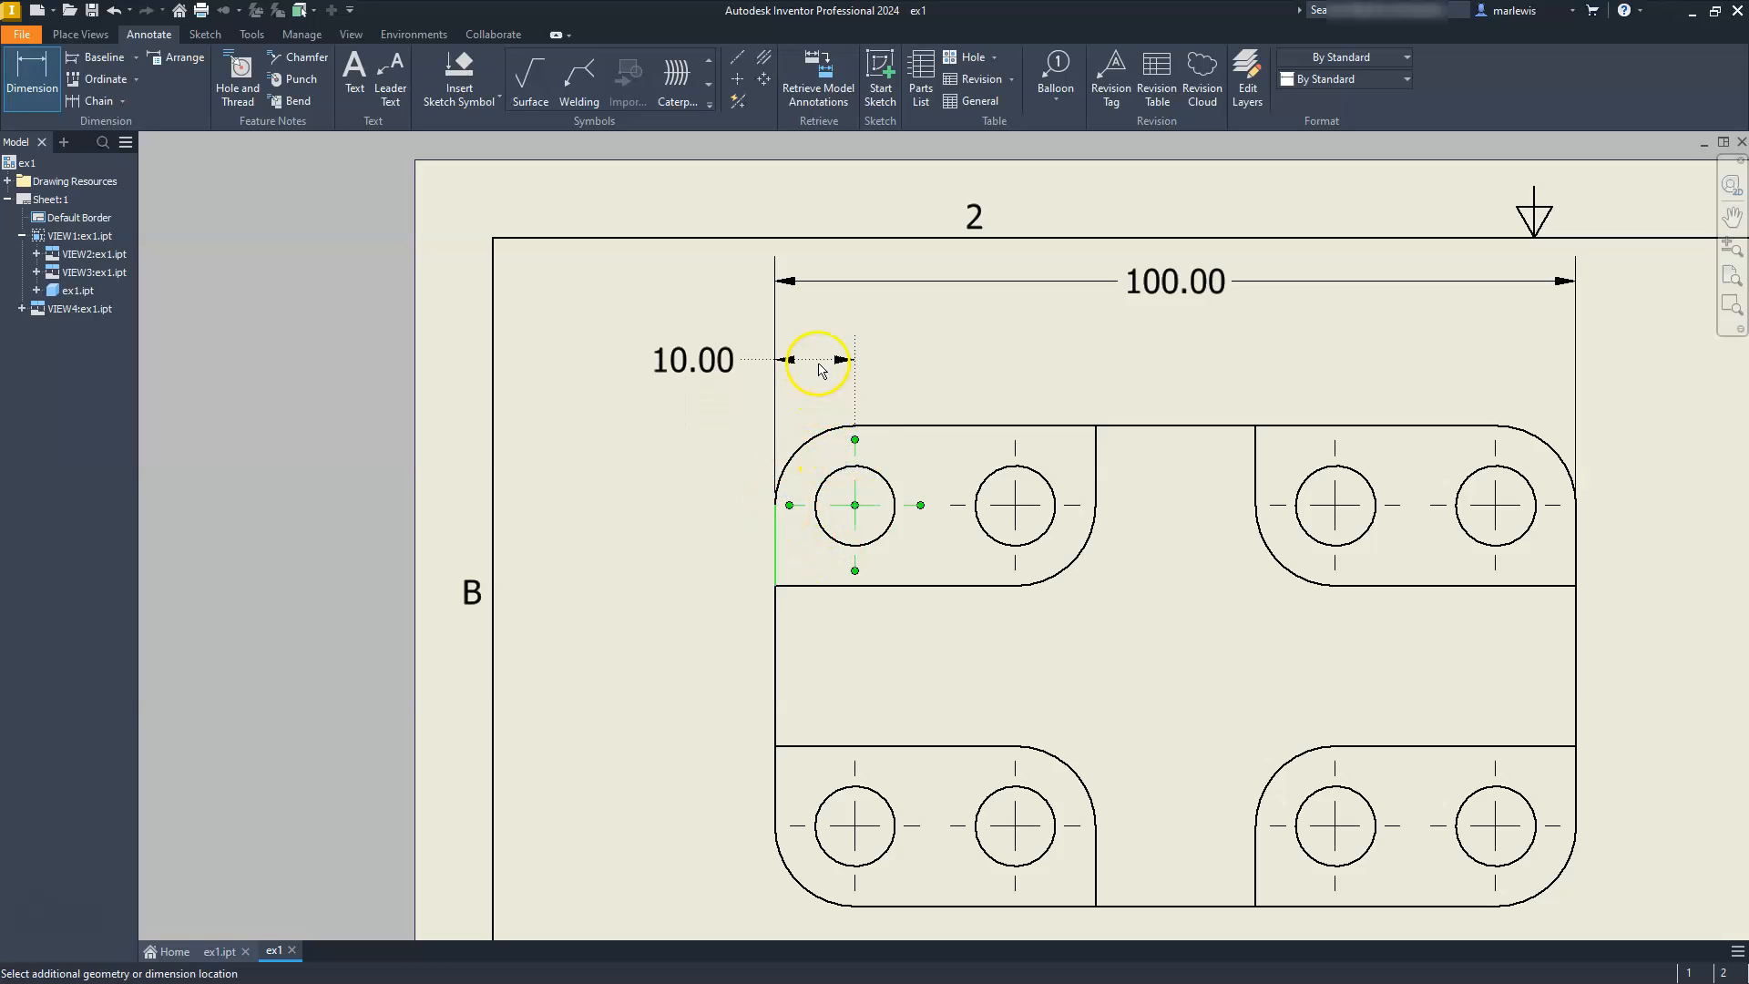
pyautogui.click(822, 364)
# Step: Dimension the horizontal distance from the upper-right hole's center to the top view's right edge, aligned with the left hole dimension
pyautogui.moveTo(1265, 350); pyautogui.dragTo(937, 351, button='middle')
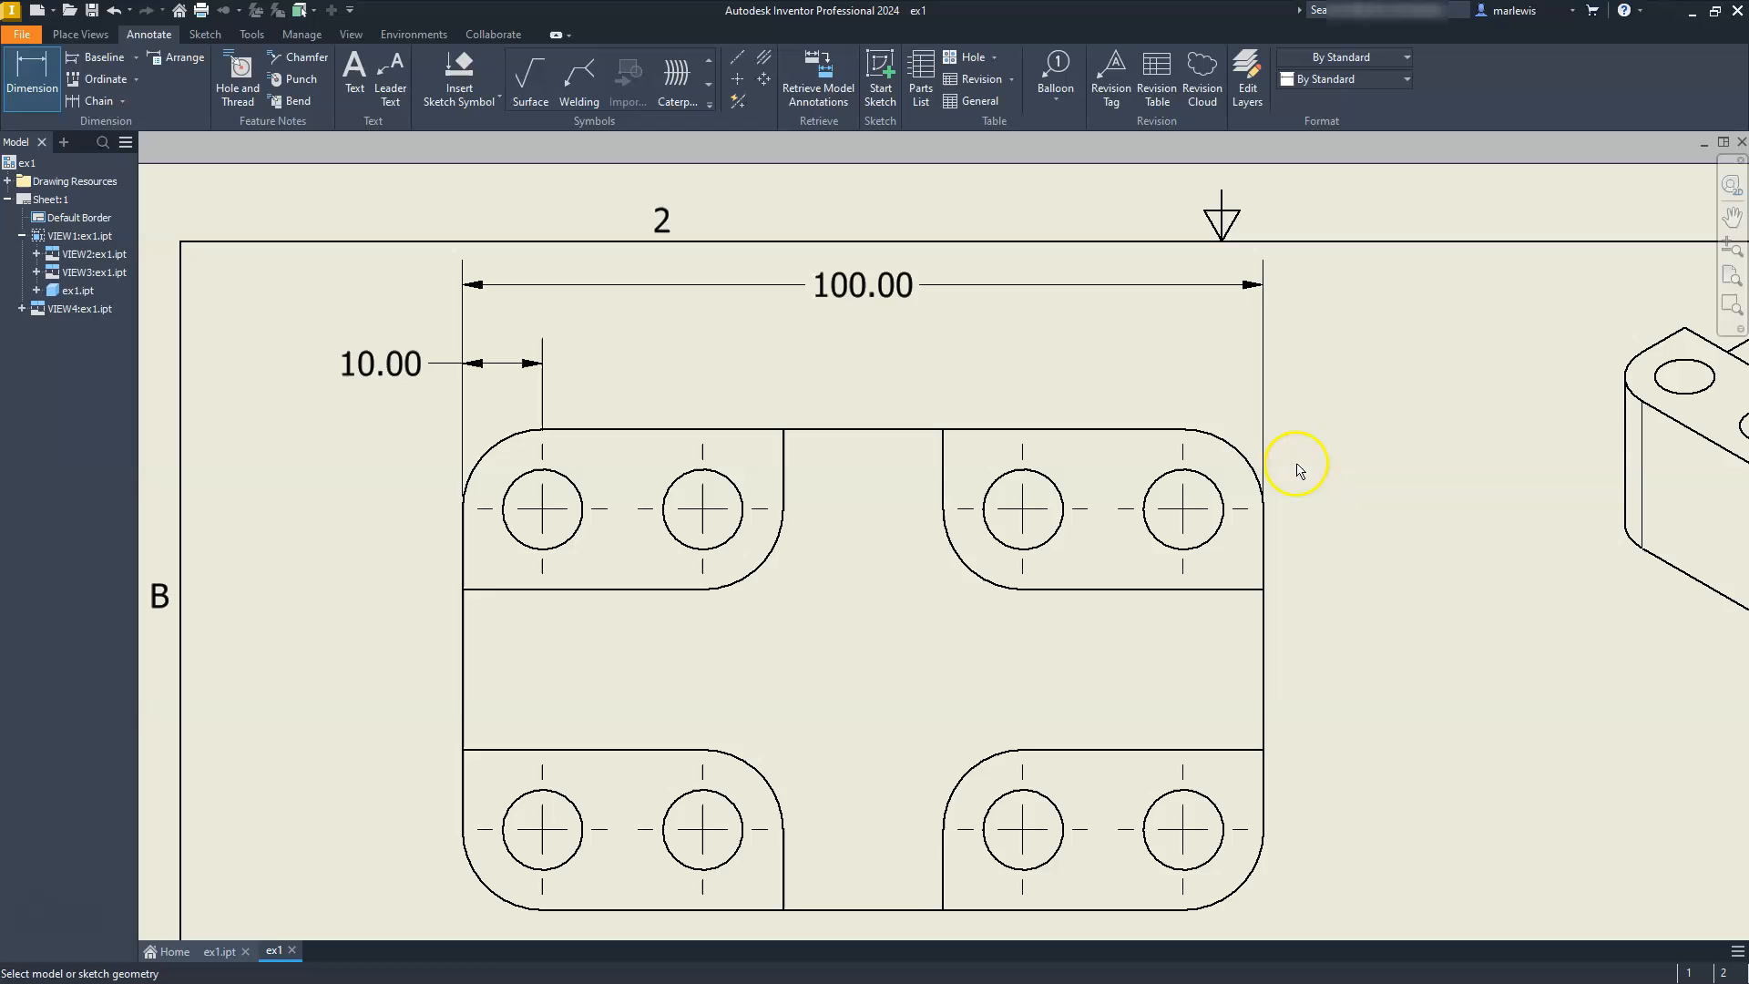
pyautogui.click(1265, 509)
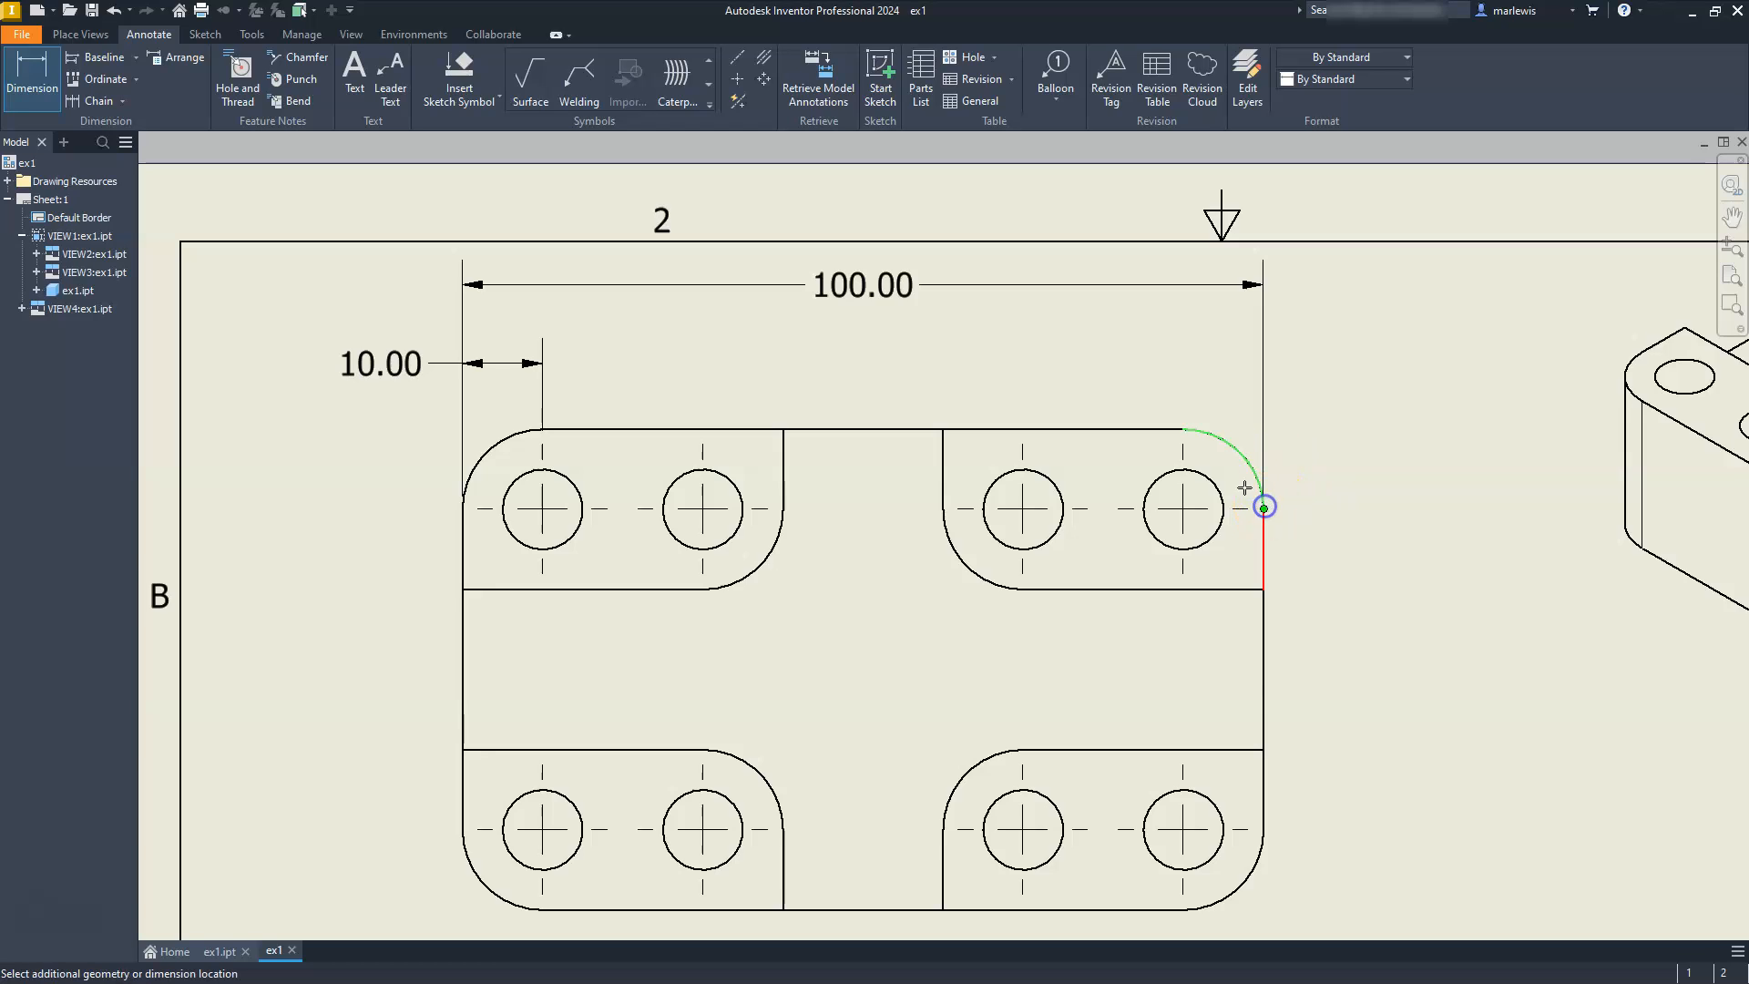
pyautogui.click(1183, 443)
pyautogui.click(1195, 366)
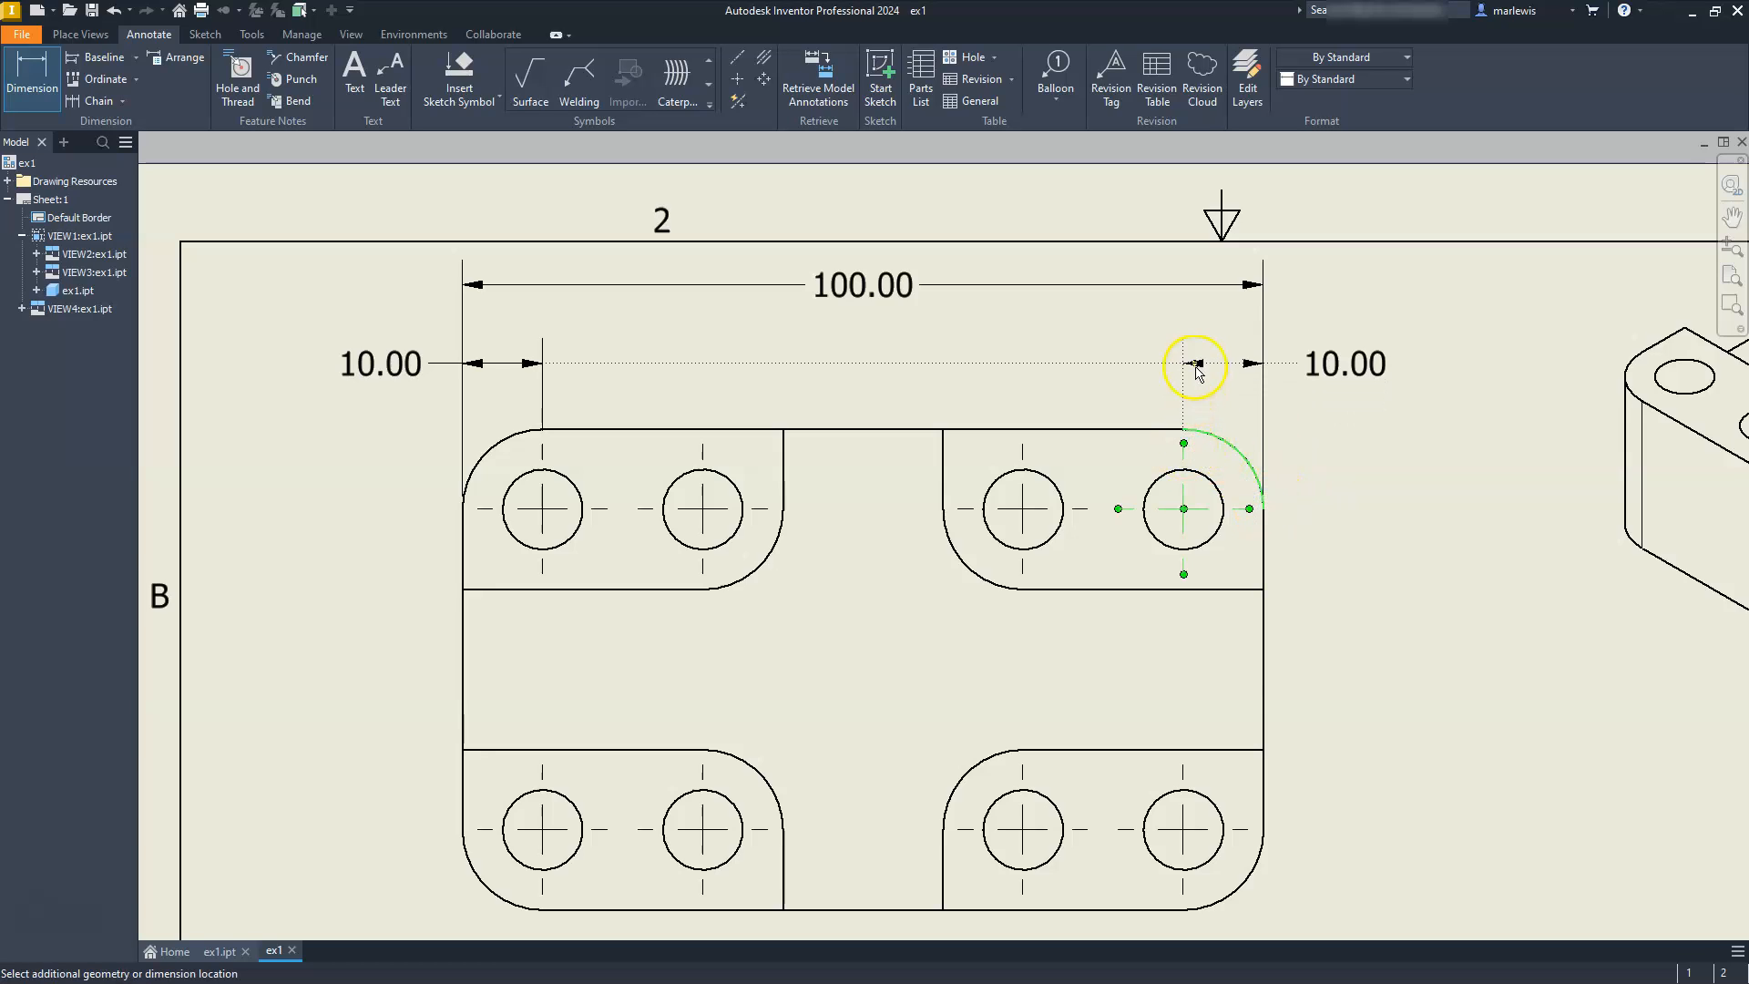
pyautogui.click(1195, 364)
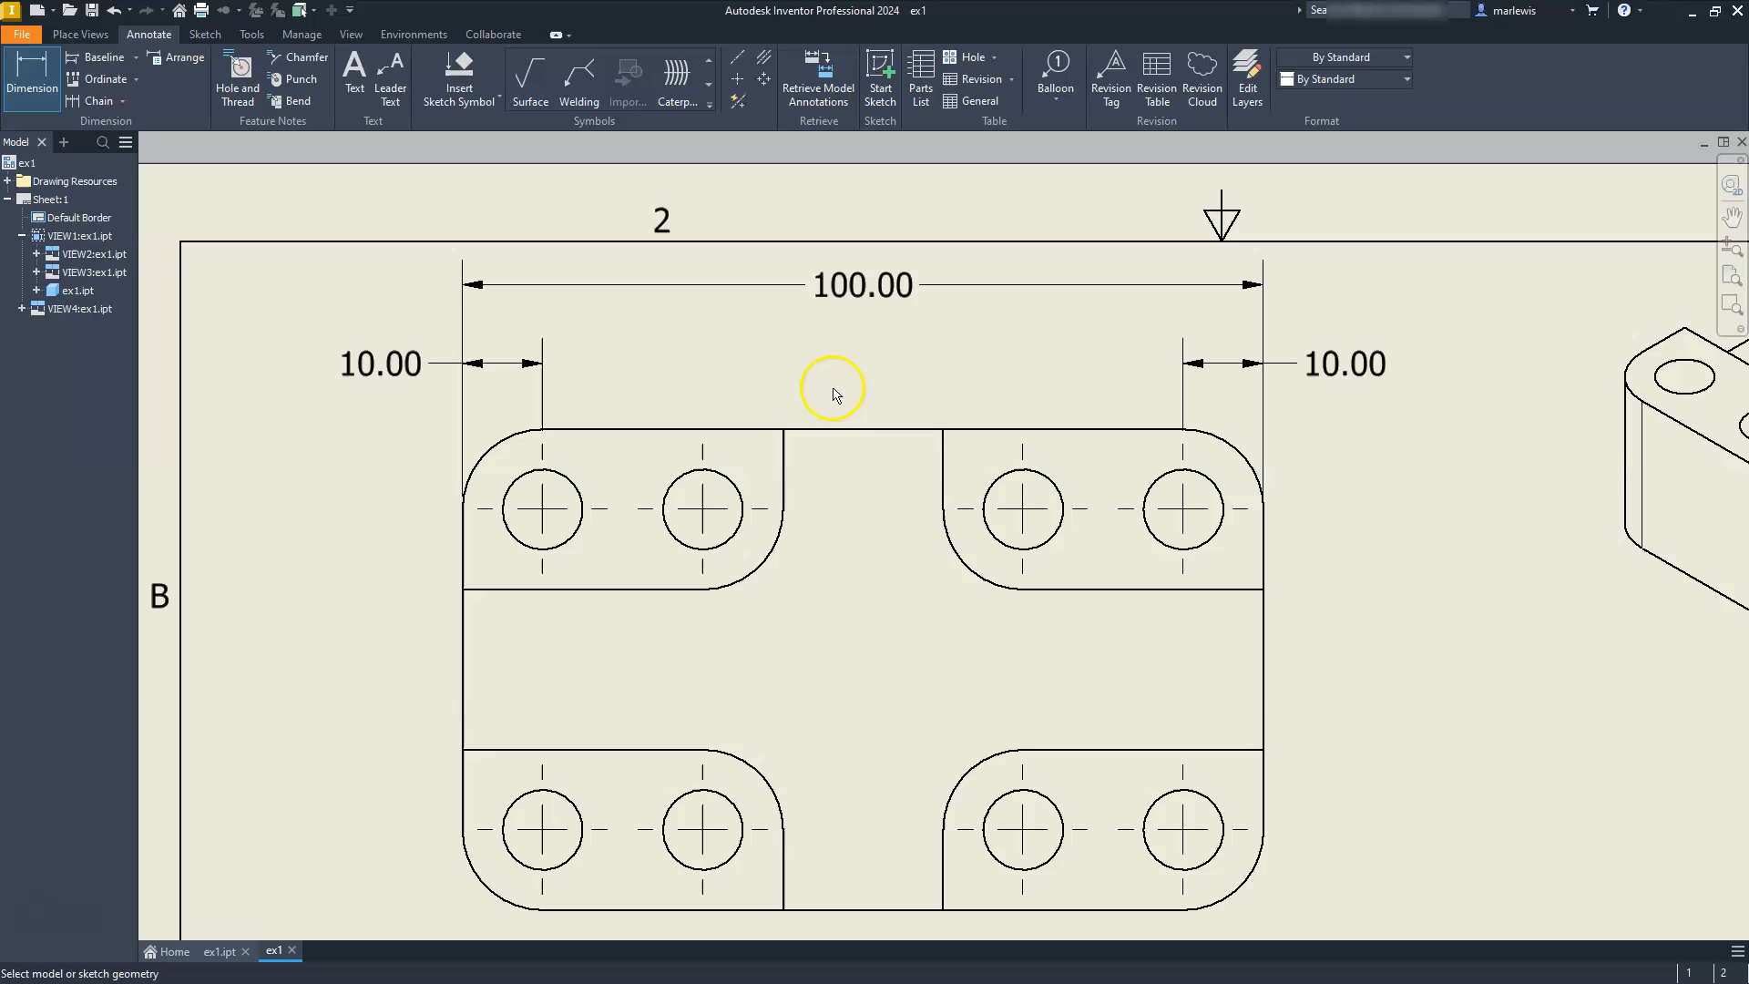
# Step: Dimension the horizontal center spacing of the upper-right and upper-left hole pairs in the top view, aligned with the edge dimensions
pyautogui.click(1021, 455)
pyautogui.click(1175, 454)
pyautogui.click(1163, 363)
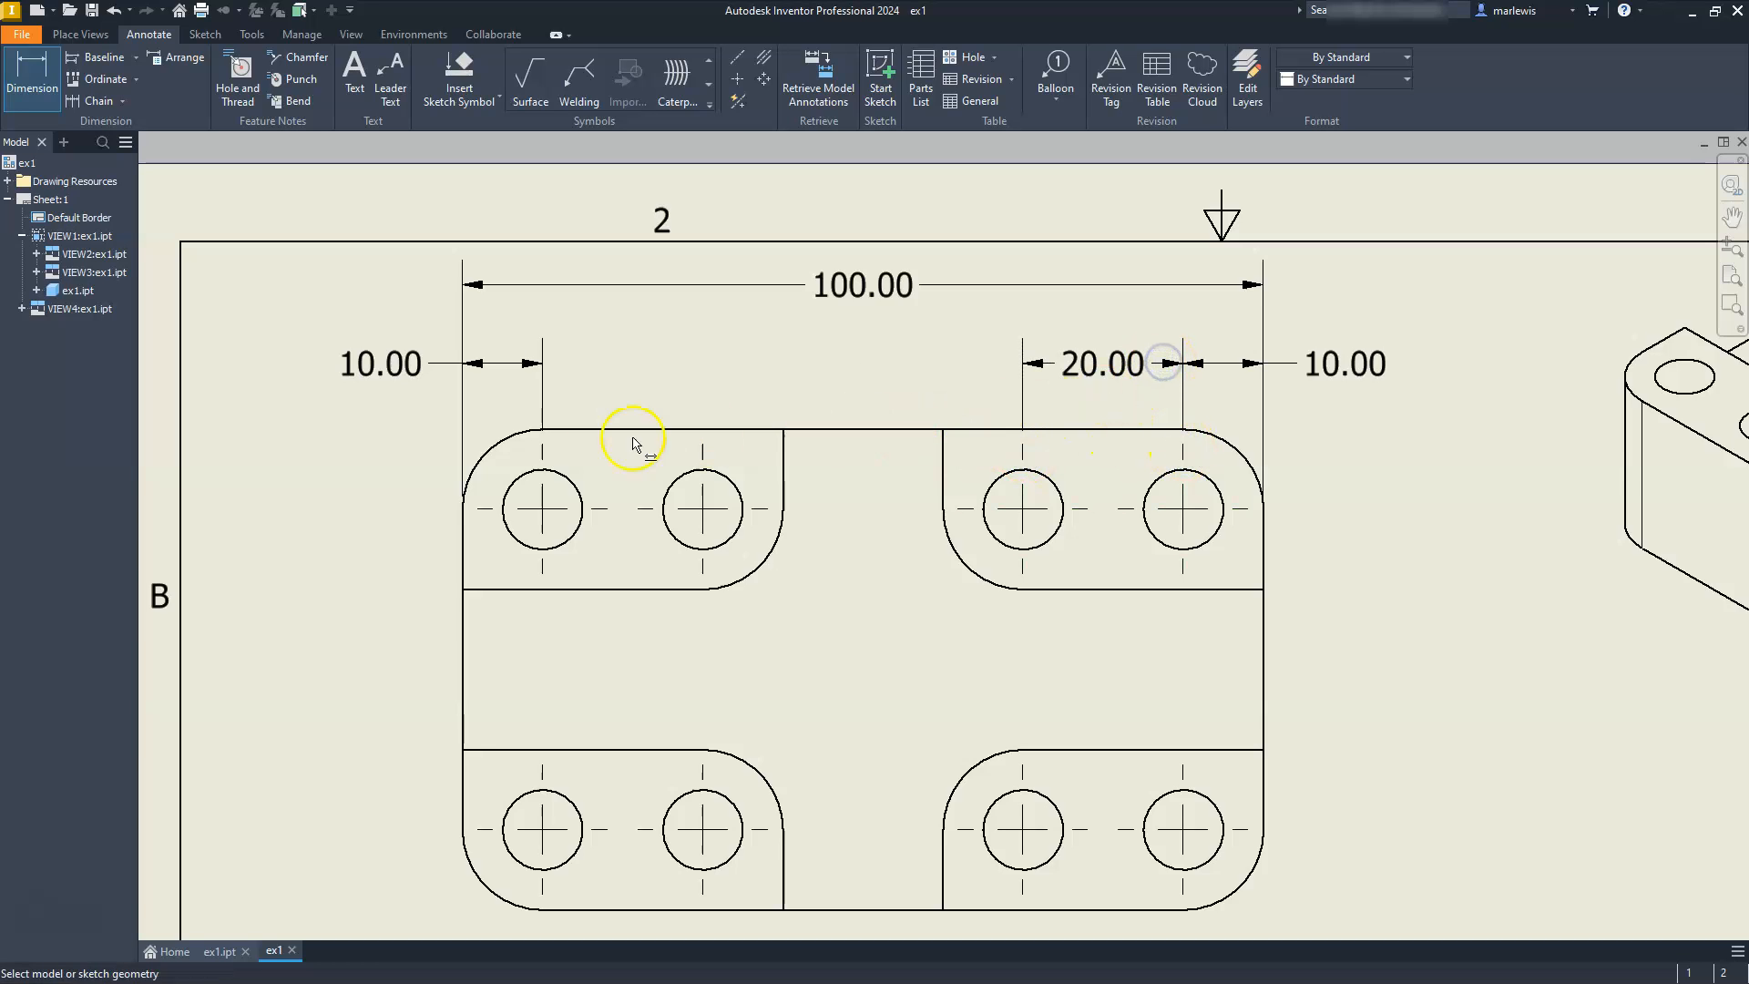
pyautogui.click(701, 449)
pyautogui.click(544, 472)
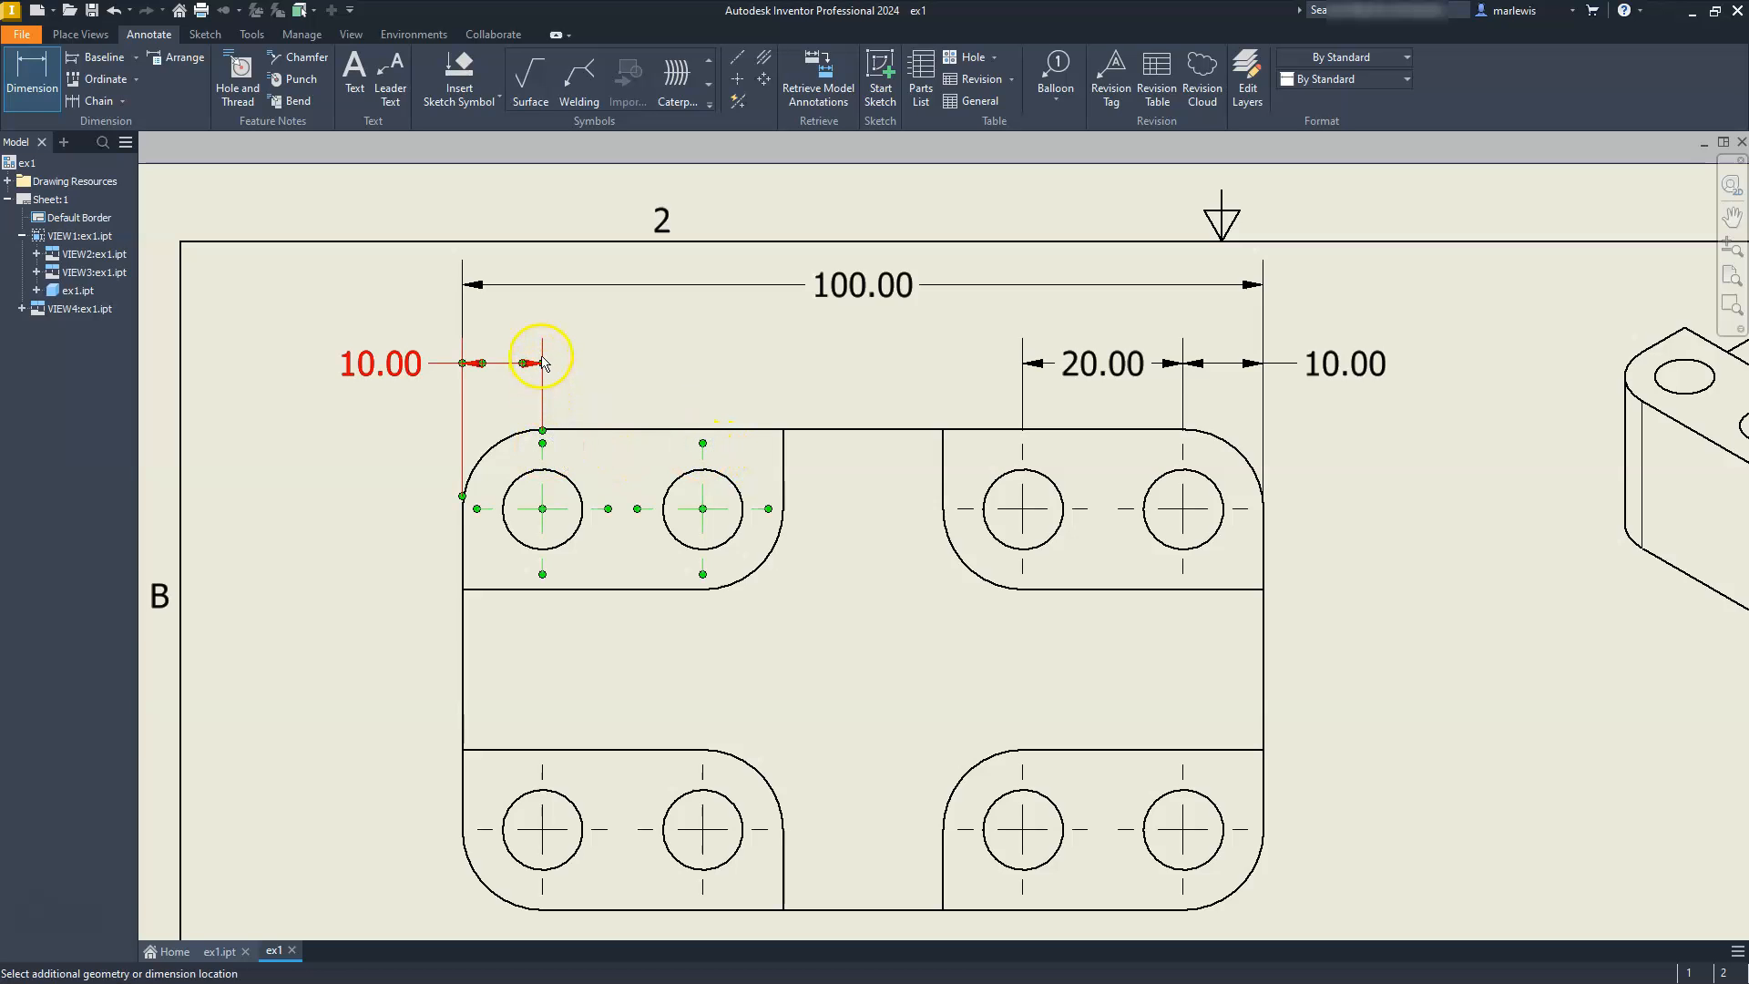
pyautogui.click(596, 363)
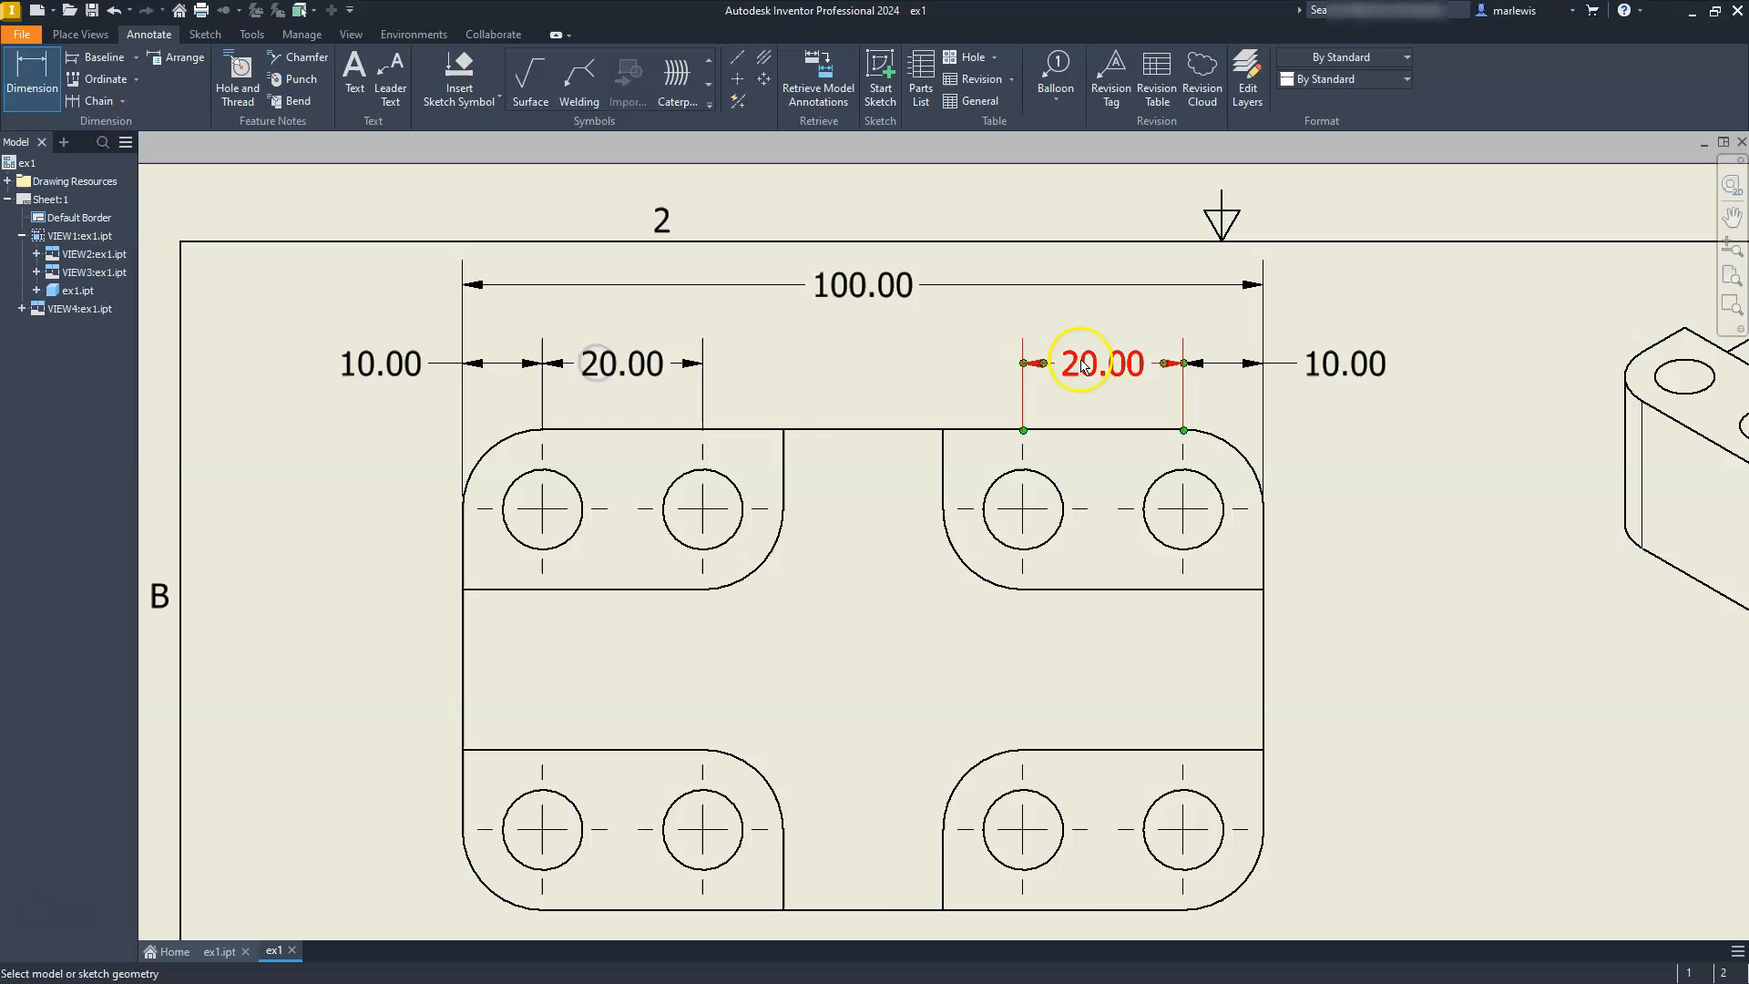
# Step: Dimension the overall vertical width of the top view between its lower and upper edges, placed beside its right edge
pyautogui.scroll(-5, 1007, 390)
pyautogui.scroll(3, 917, 449)
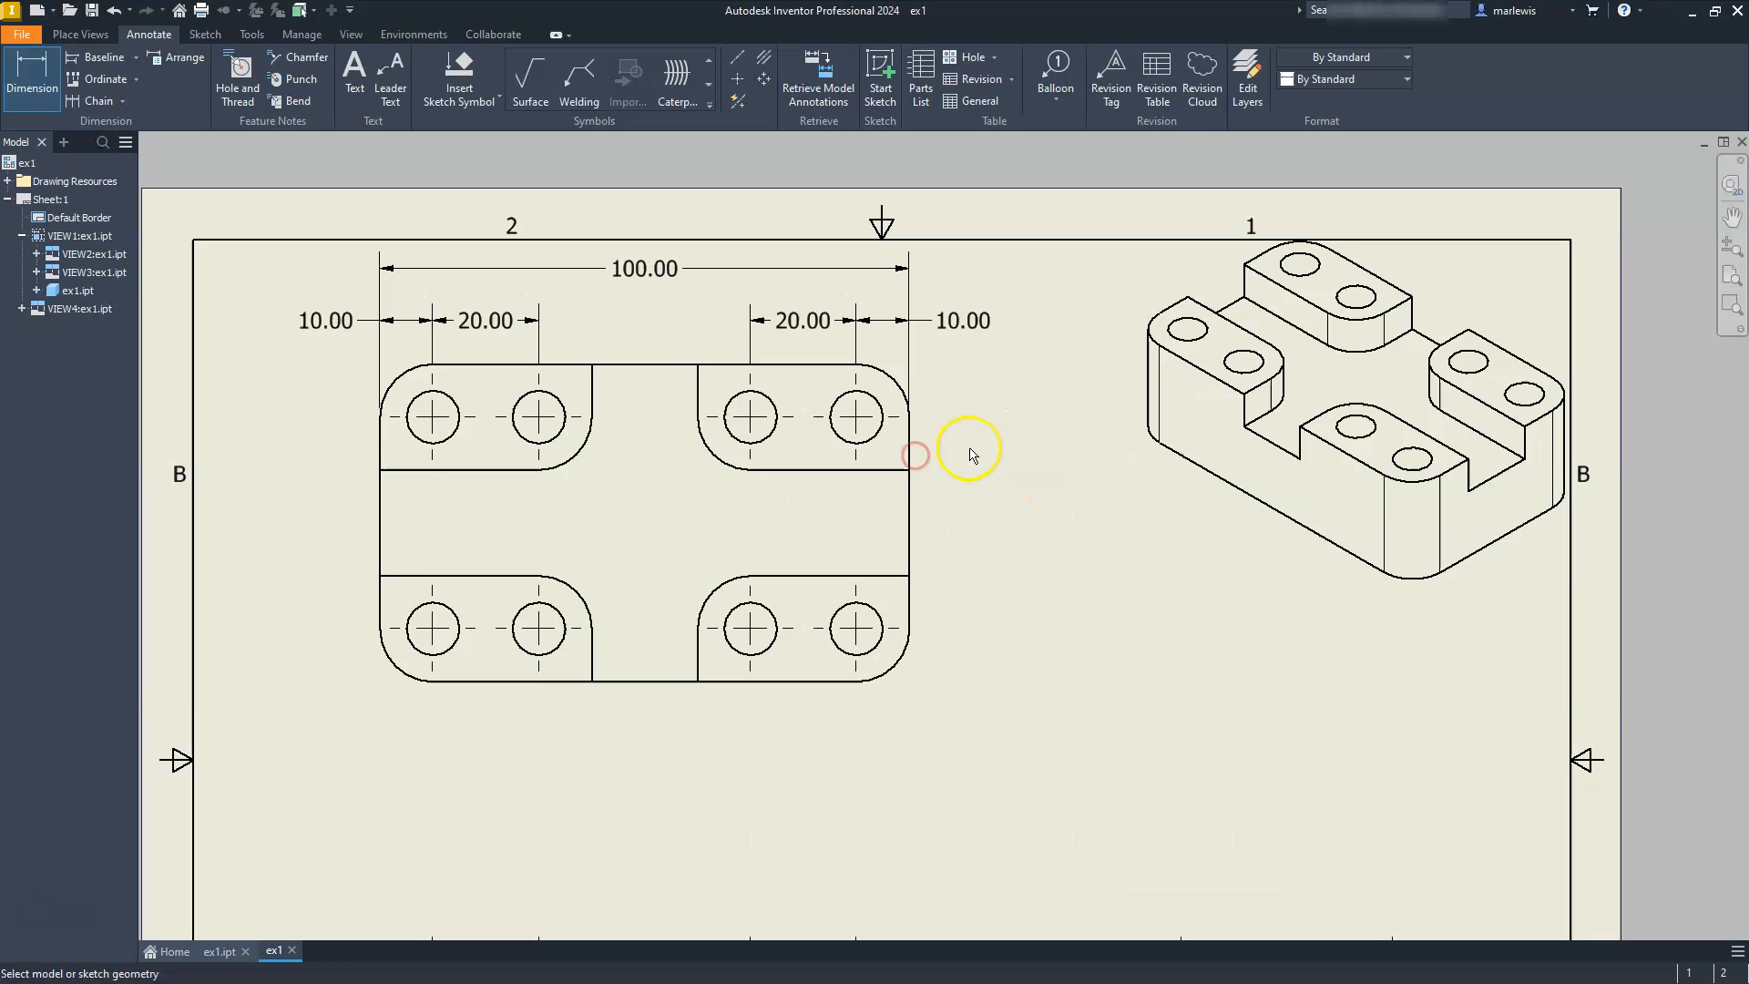
pyautogui.click(859, 683)
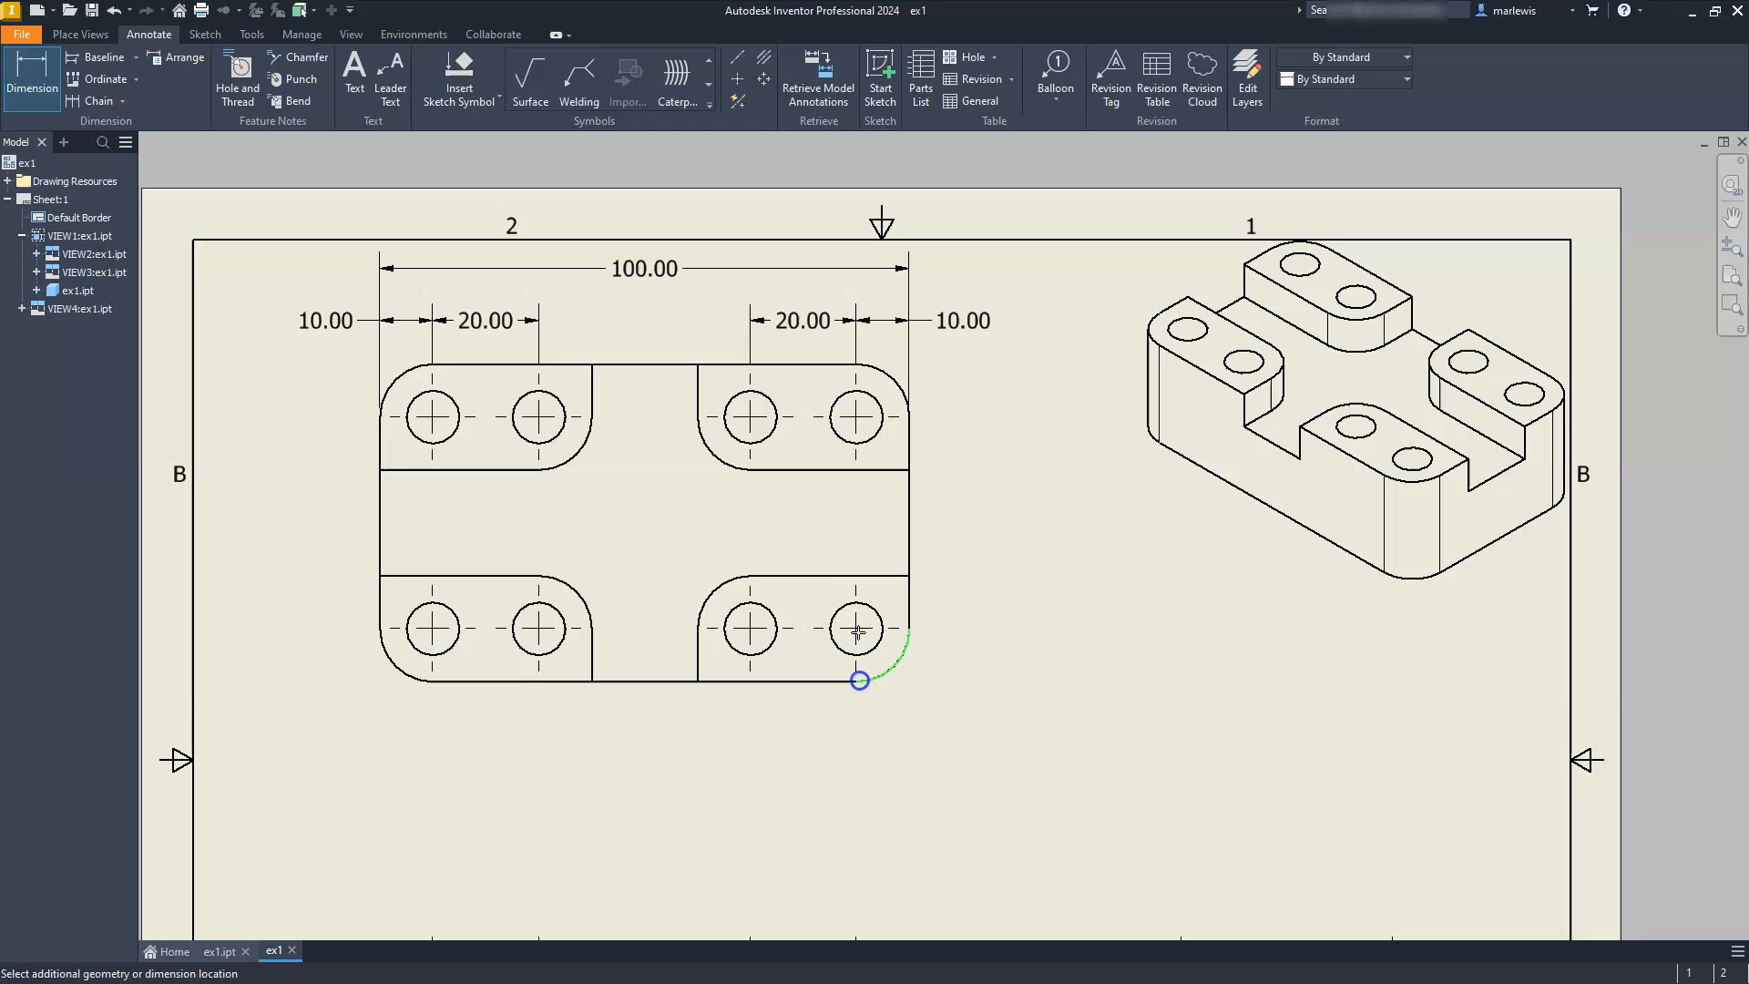
pyautogui.click(863, 369)
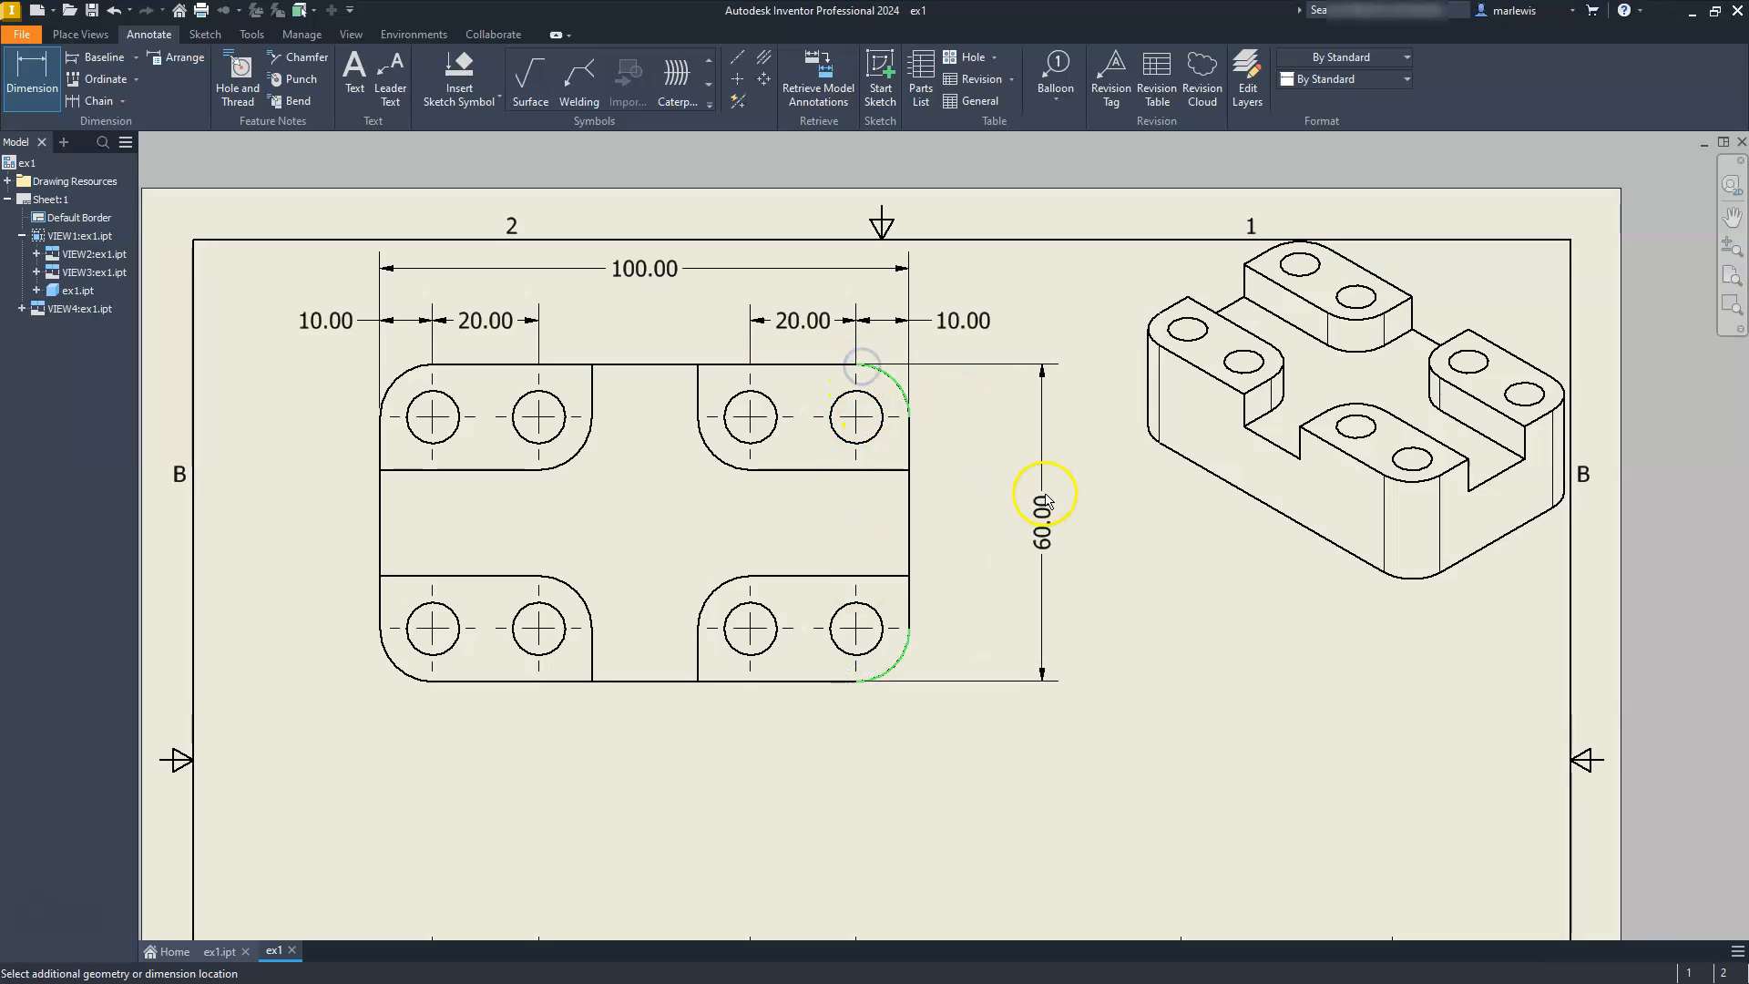
pyautogui.click(1068, 503)
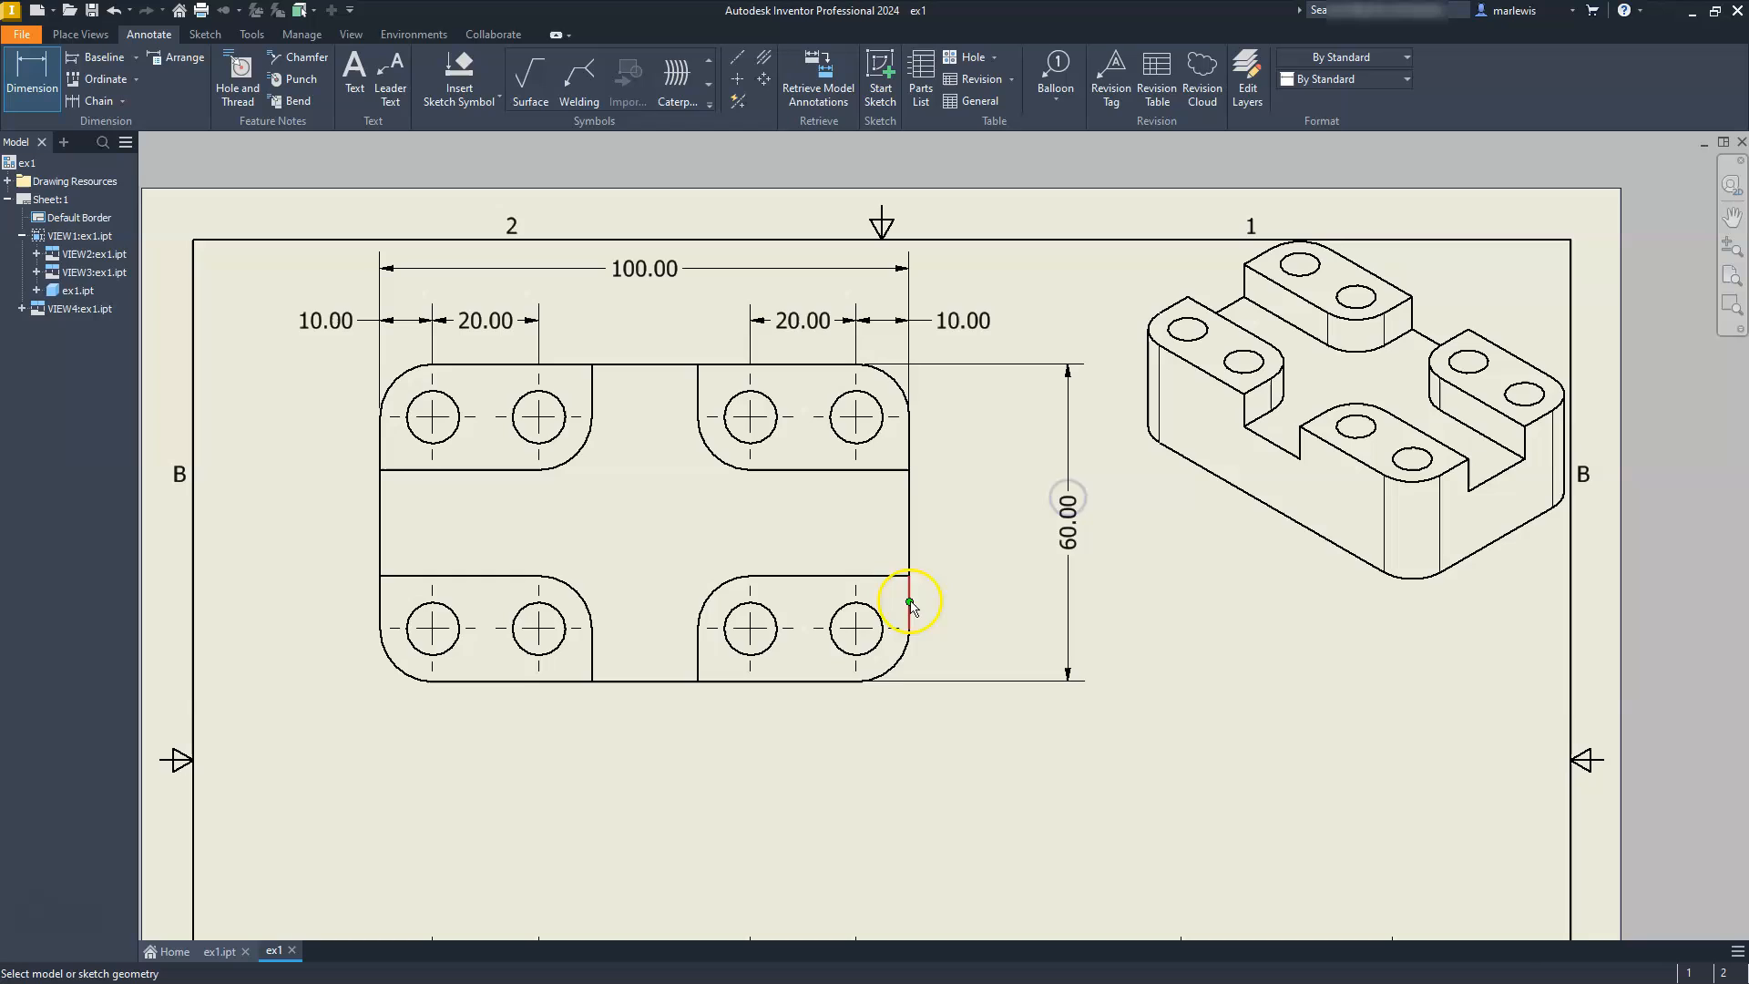
# Step: Dimension the vertical distance from the top view's lower edge to the lower-right hole's center, and the vertical spacing to the upper-right hole
pyautogui.click(854, 682)
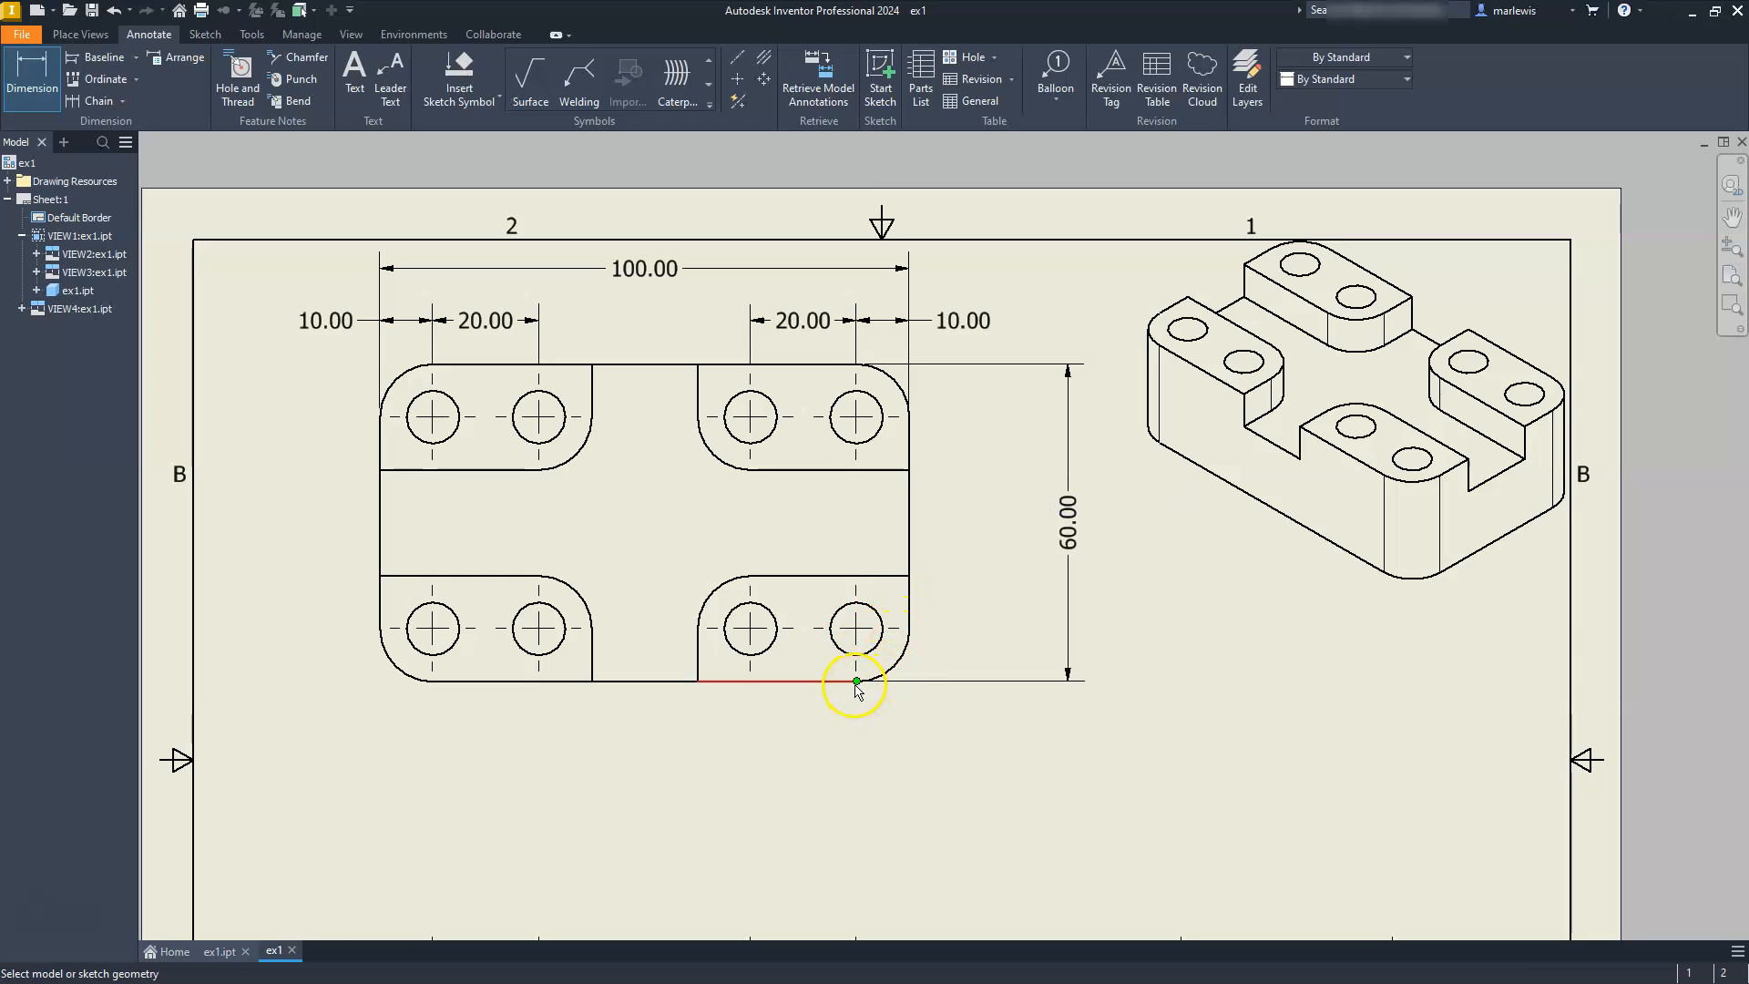
pyautogui.click(891, 632)
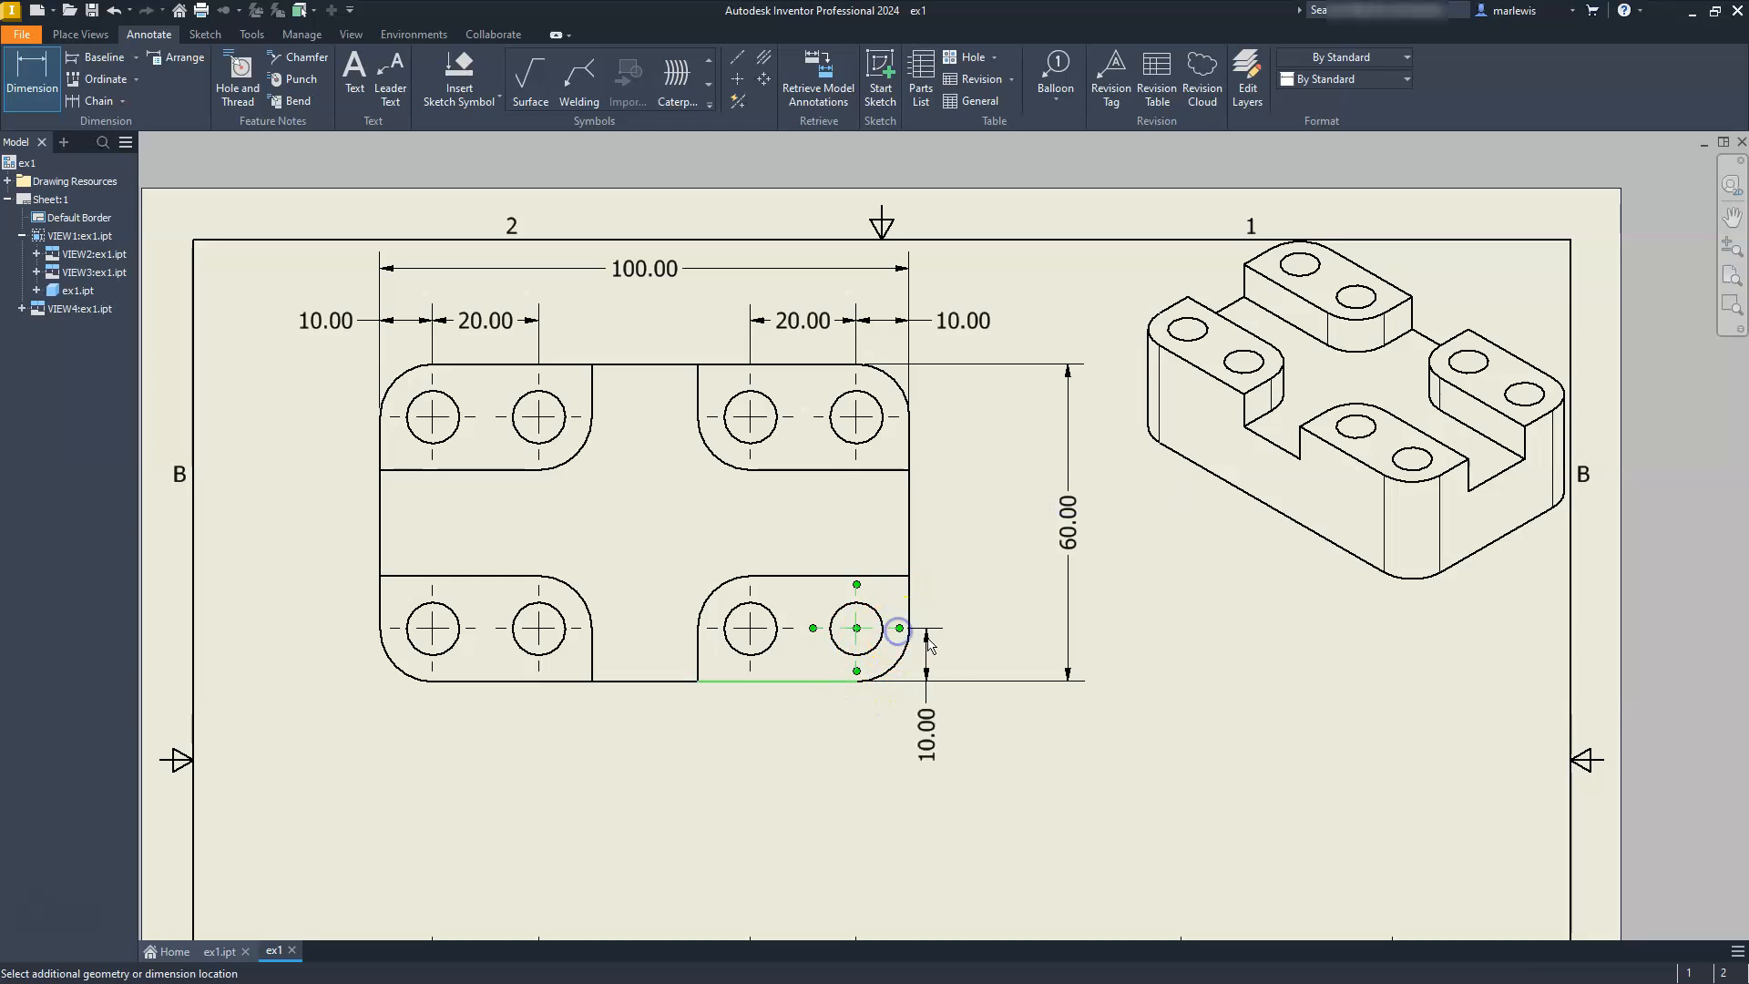
pyautogui.click(955, 647)
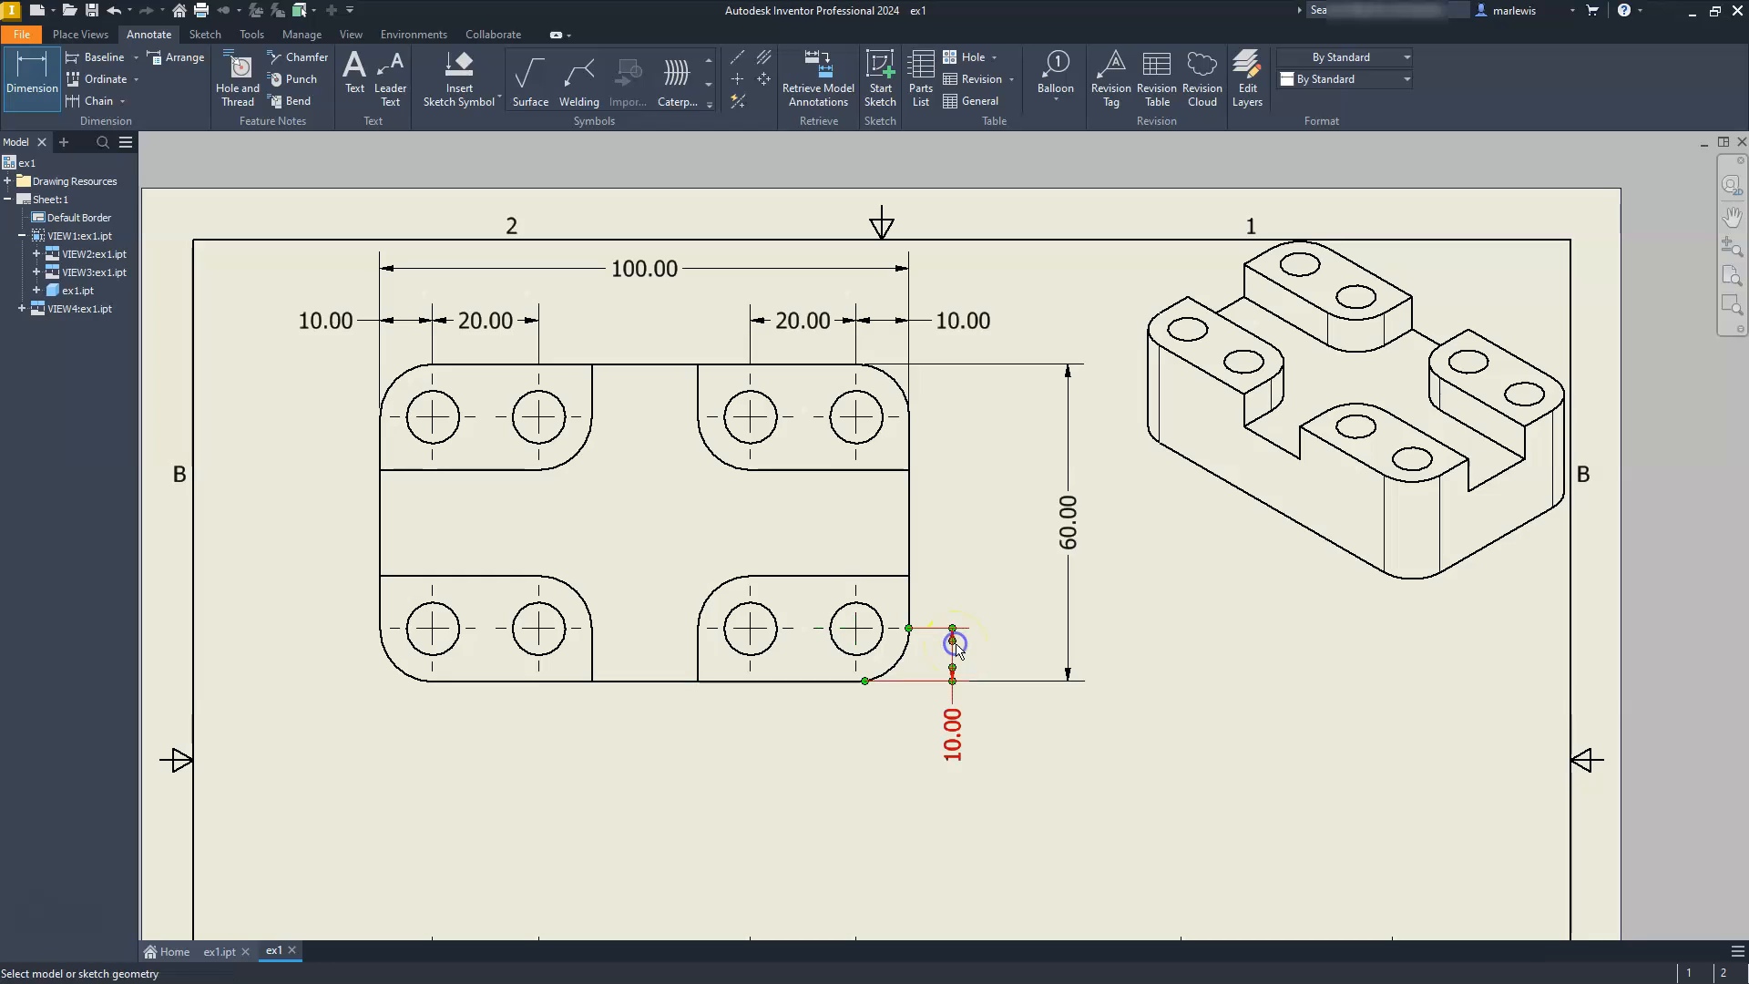
pyautogui.click(899, 627)
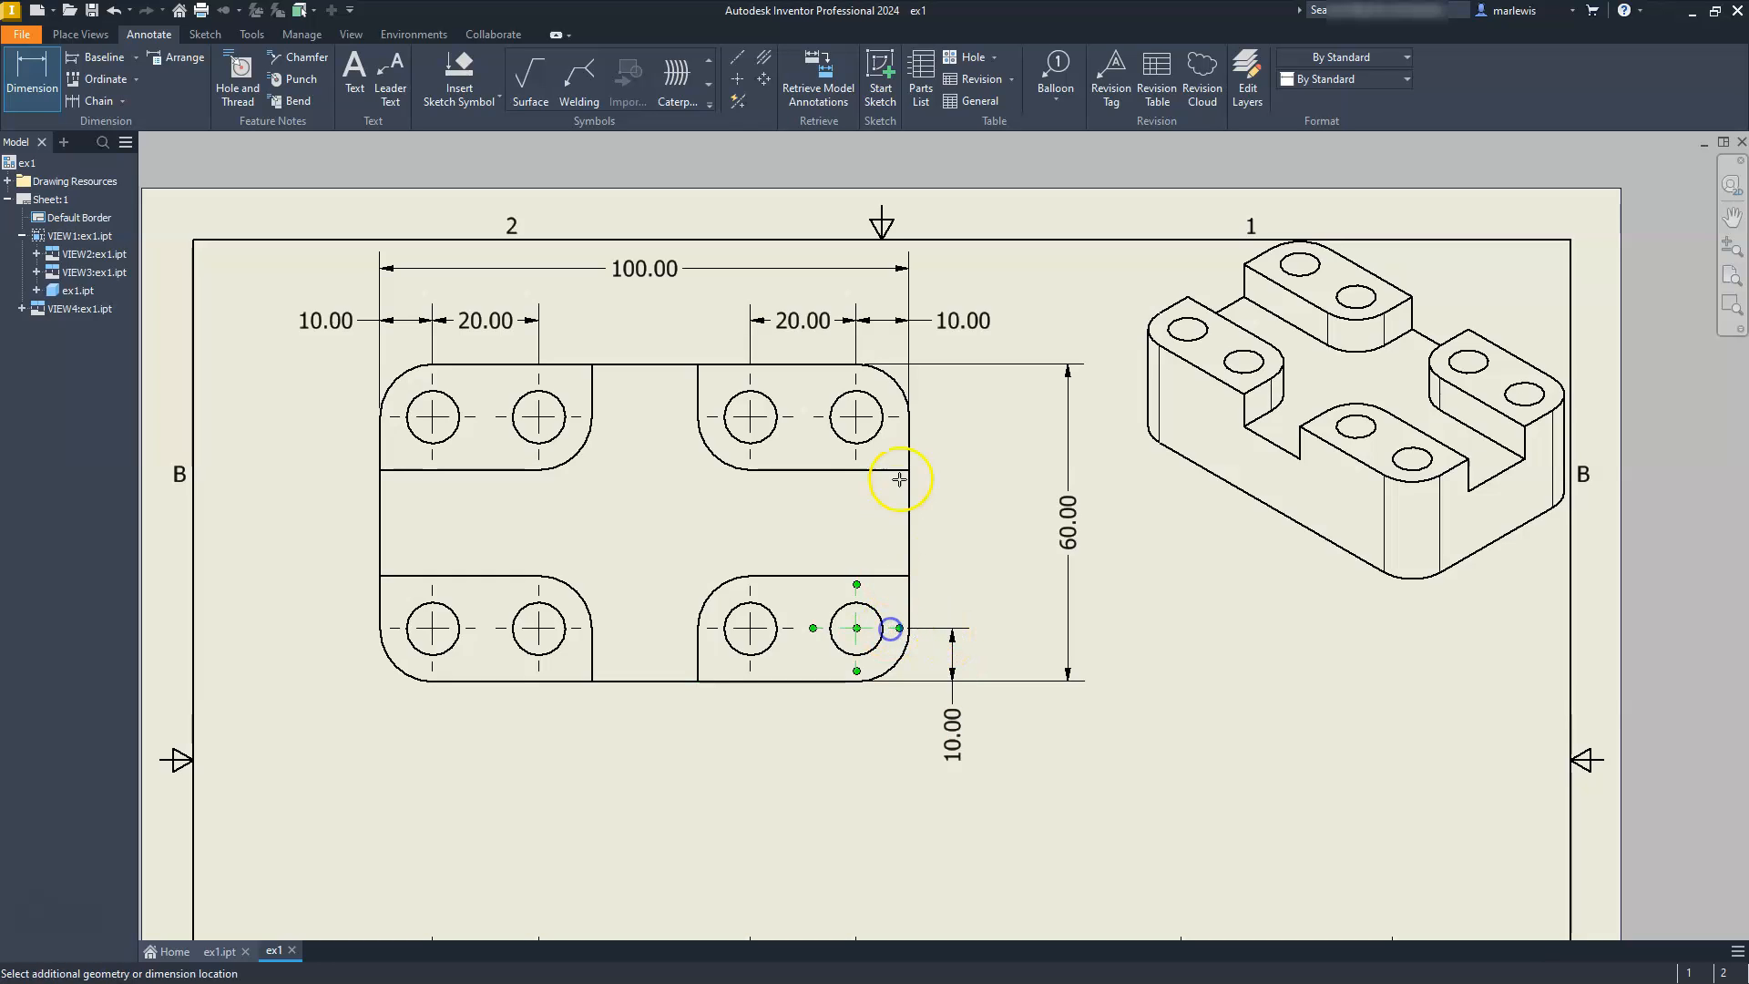
pyautogui.click(897, 417)
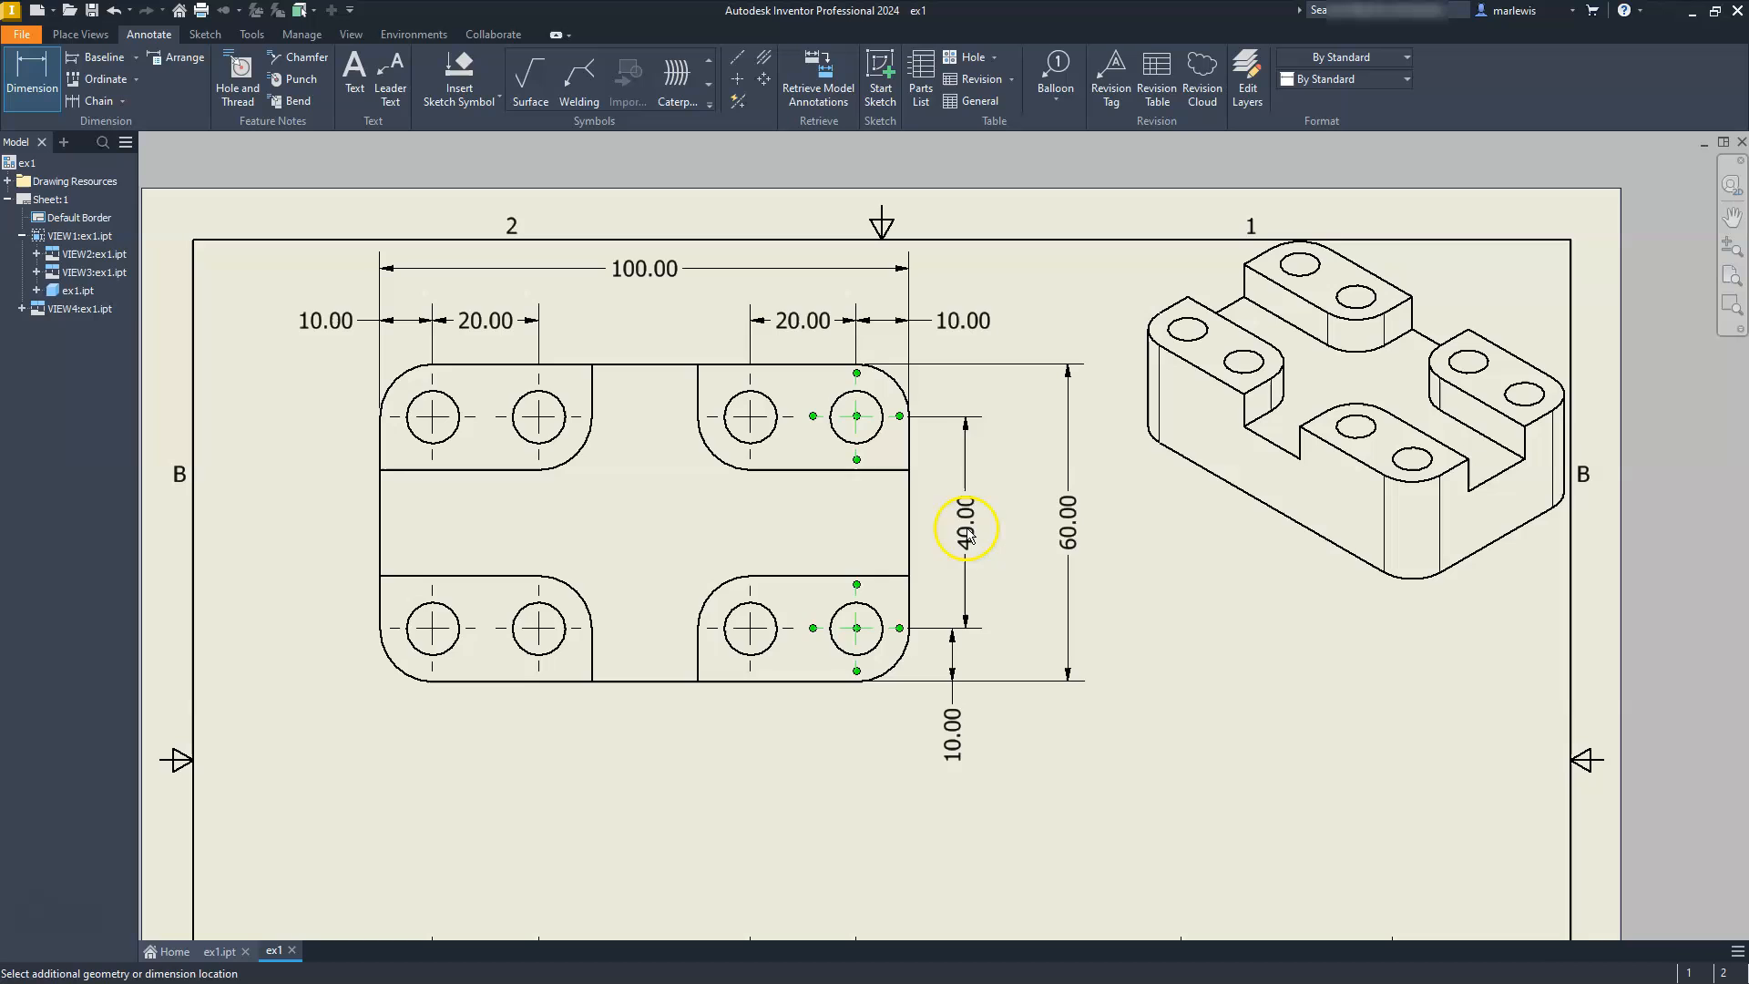
pyautogui.click(961, 531)
# Step: Dimension the left pad's width and the adjoining slot's width above the front view, aligned with each other
pyautogui.moveTo(938, 683); pyautogui.dragTo(1030, 357, button='middle')
pyautogui.moveTo(847, 655)
pyautogui.mouseDown(button='middle')
pyautogui.moveTo(978, 598)
pyautogui.moveTo(1041, 606)
pyautogui.mouseUp(button='middle')
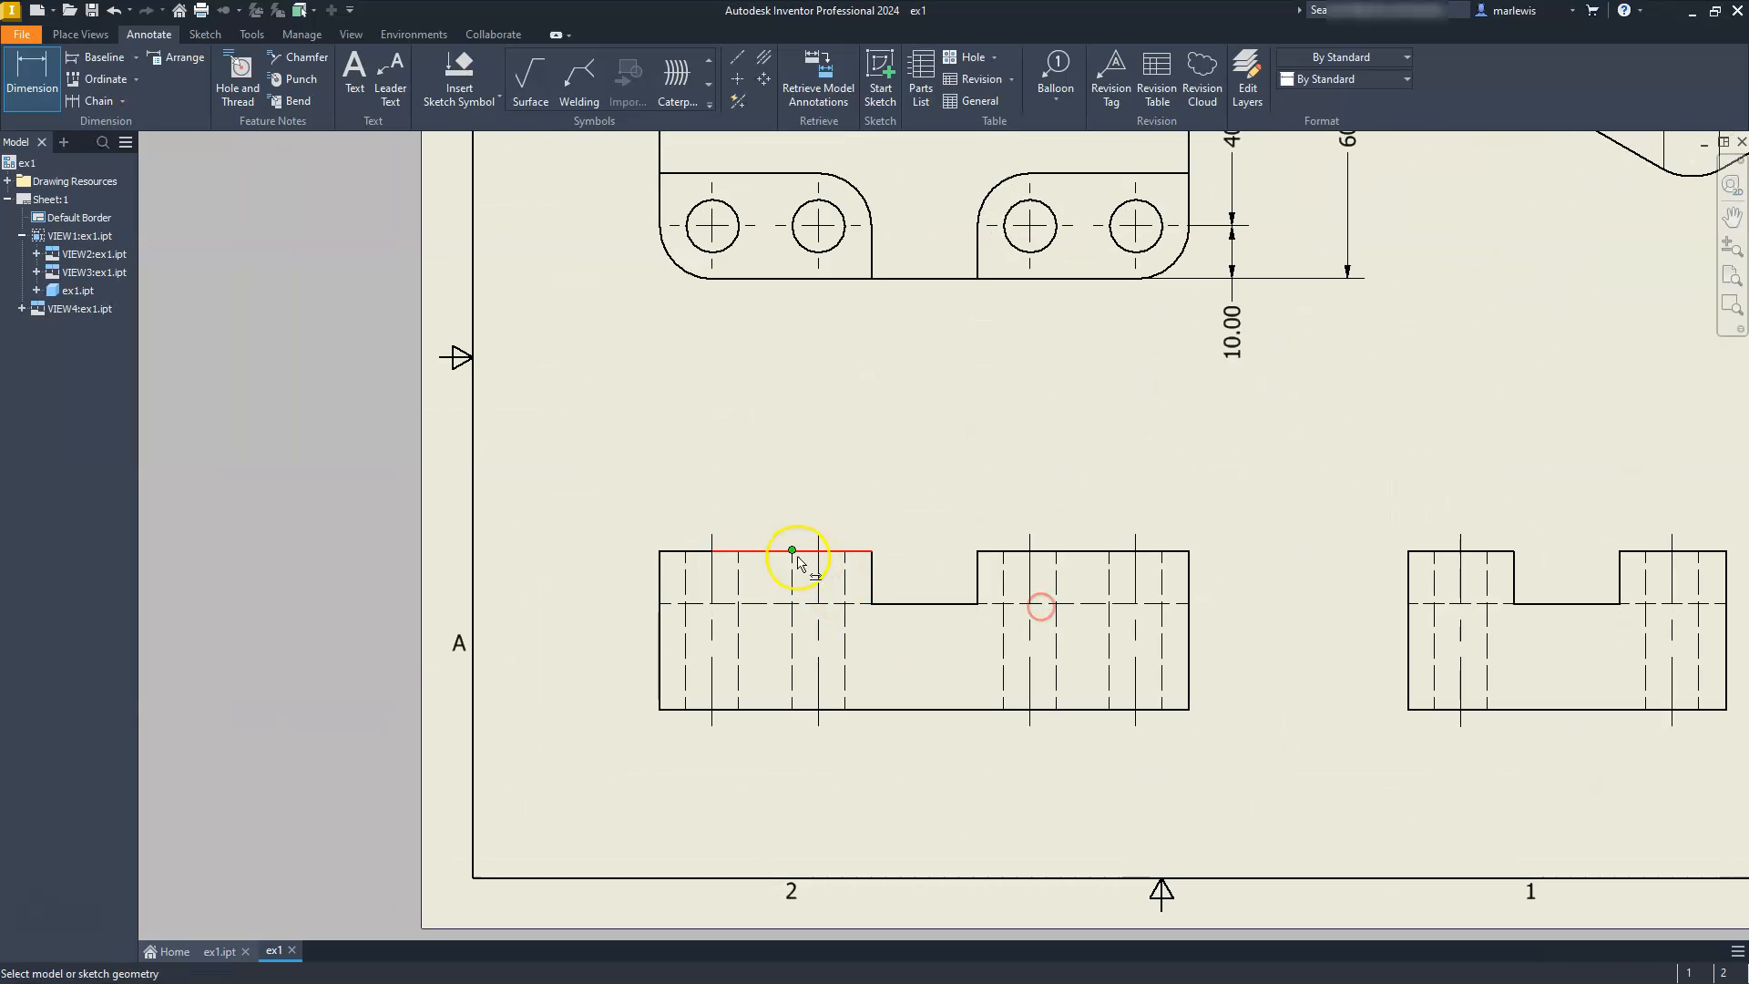
pyautogui.click(660, 551)
pyautogui.click(872, 557)
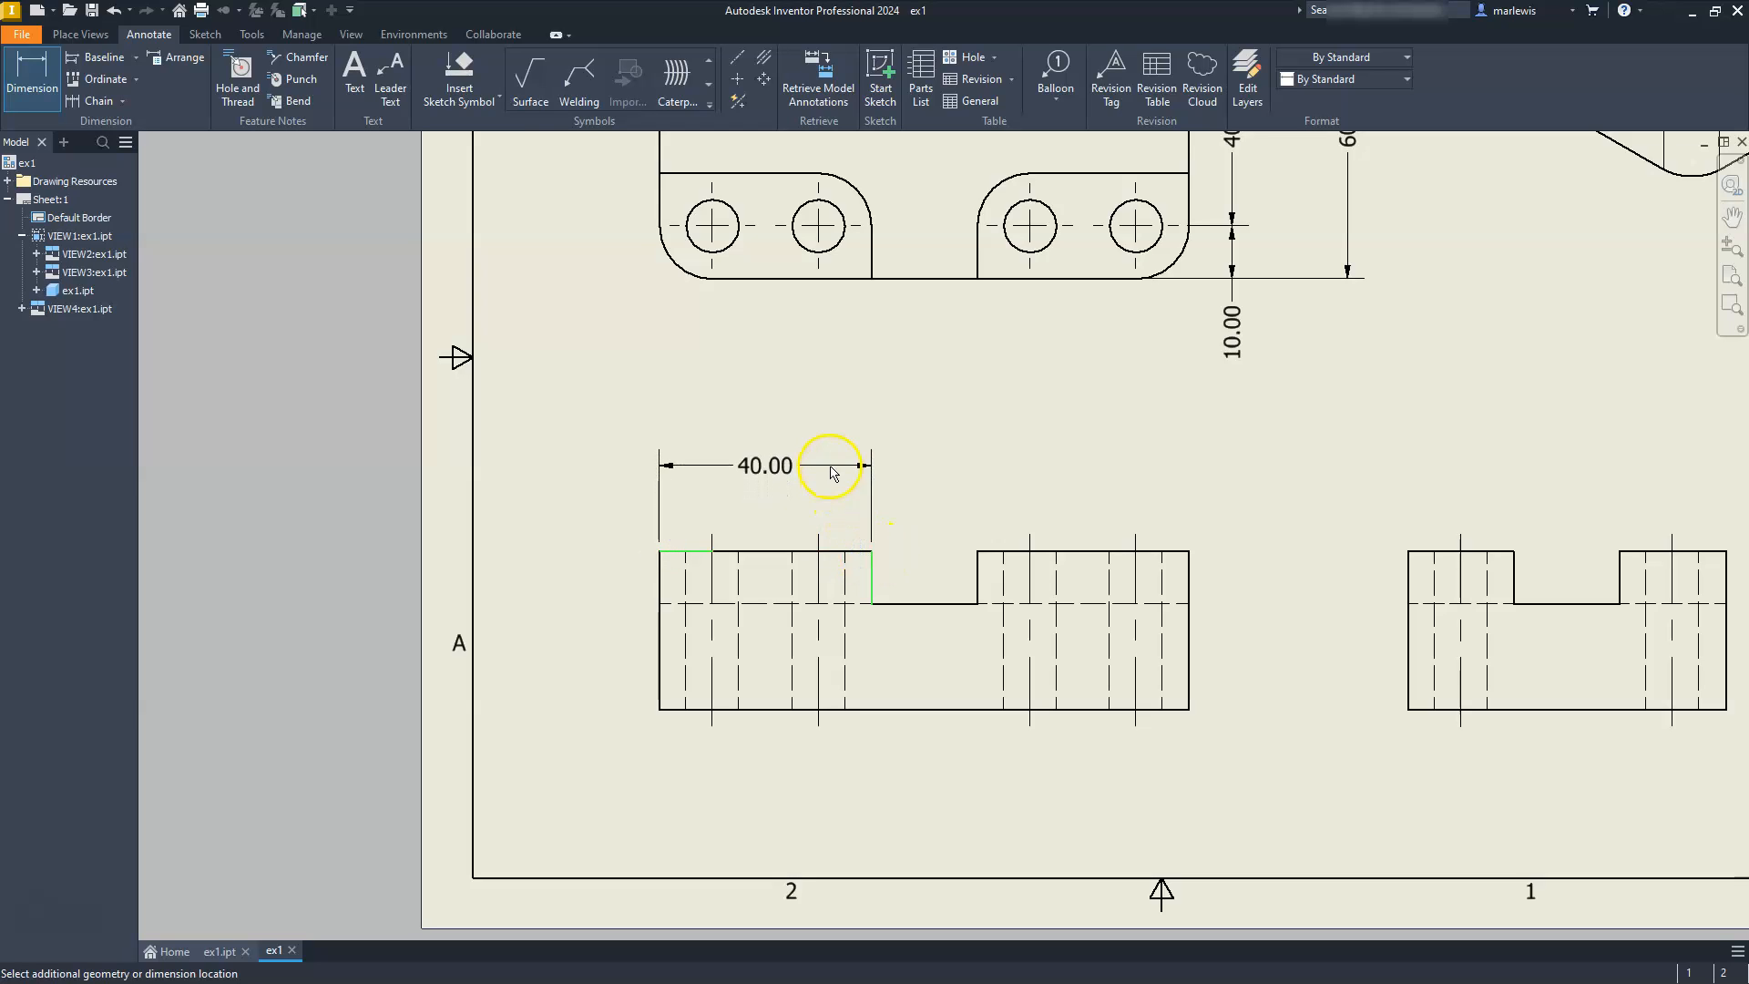
pyautogui.click(836, 481)
pyautogui.click(976, 553)
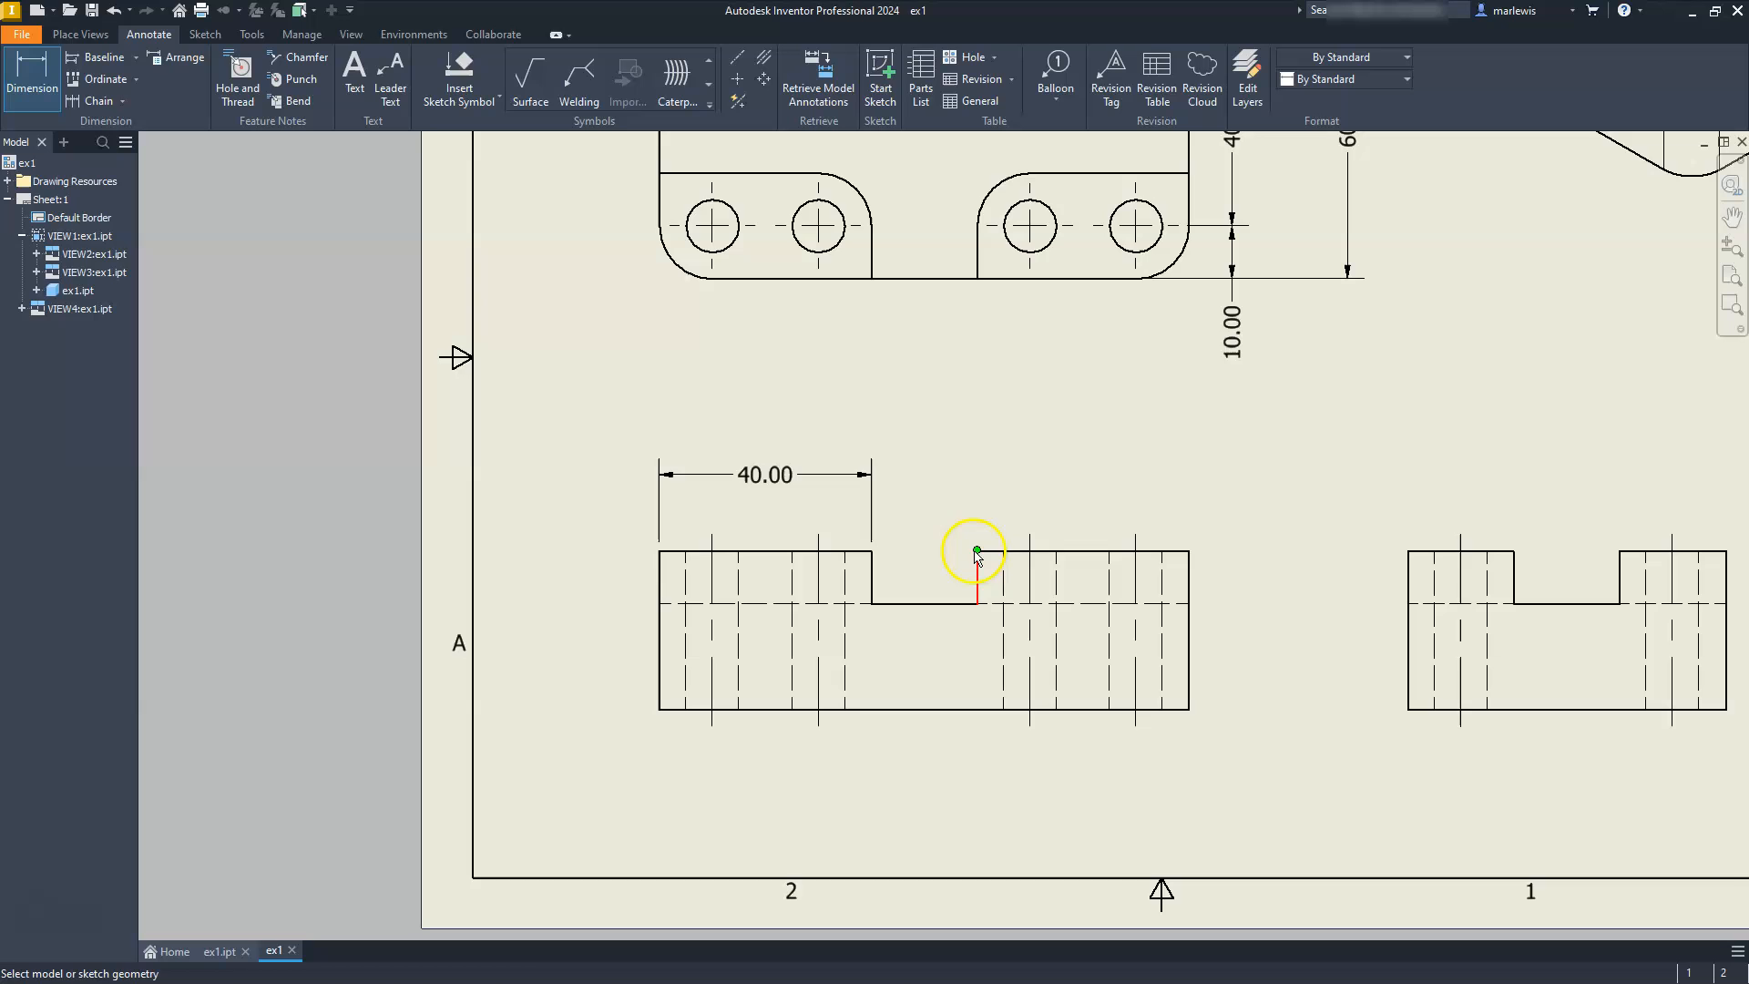
pyautogui.click(872, 563)
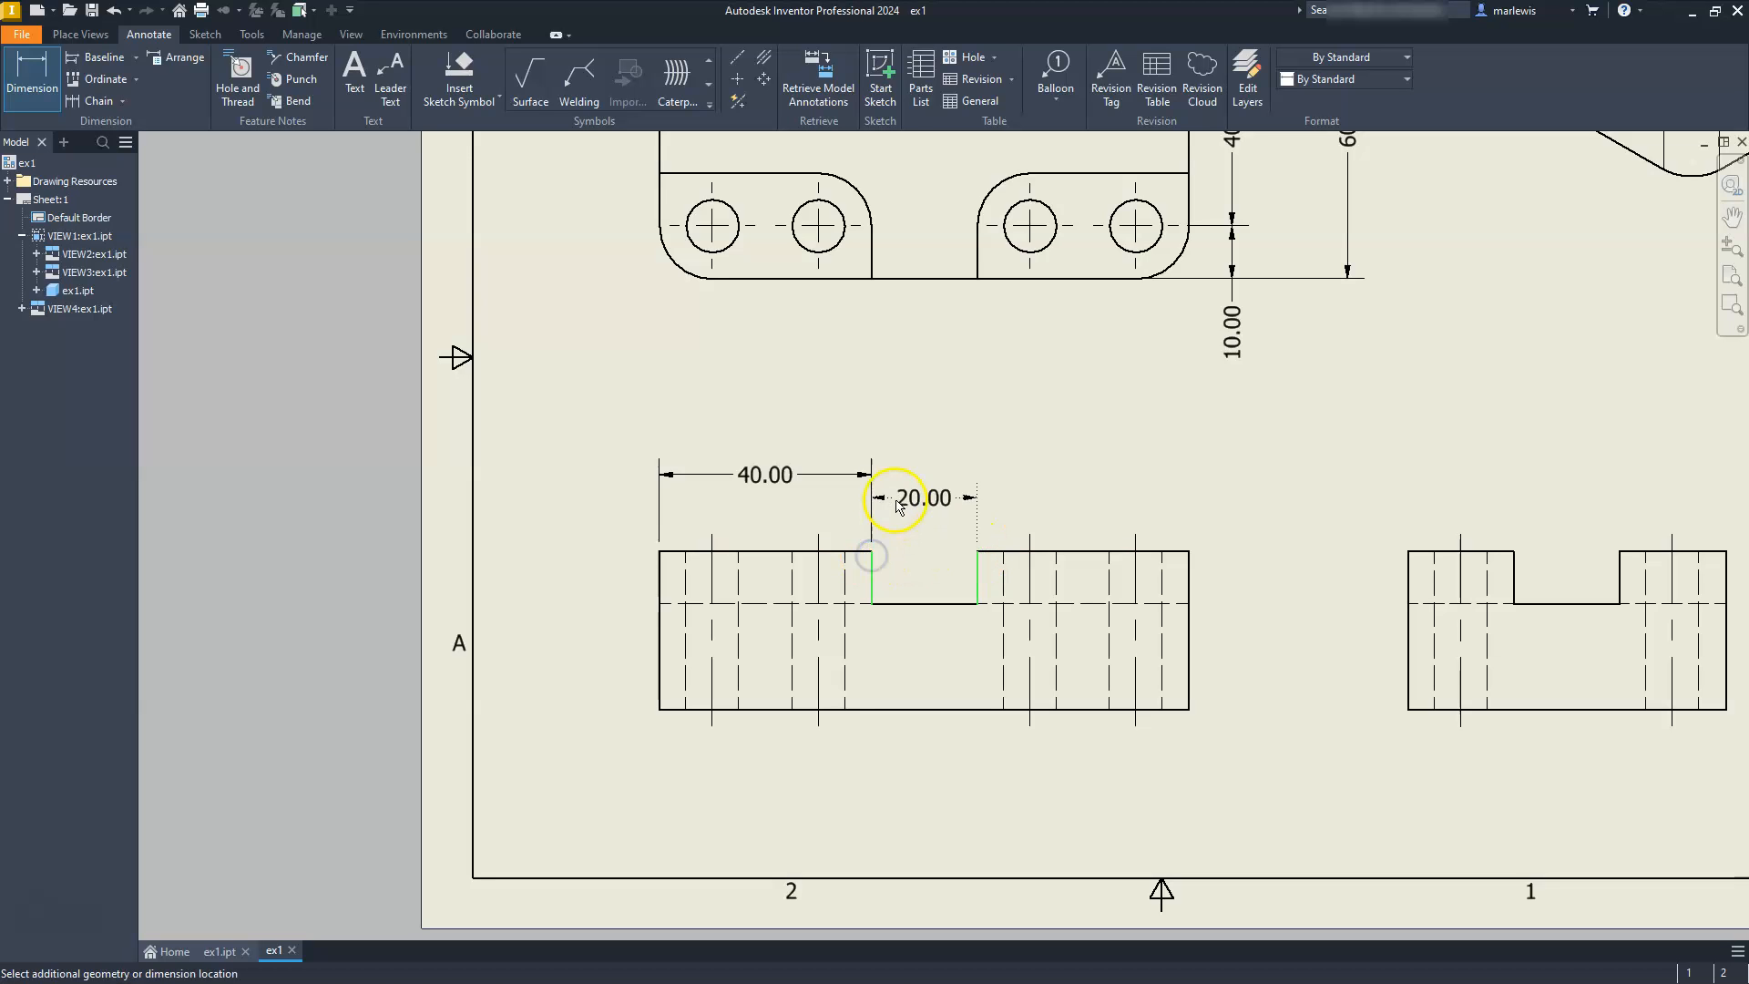
pyautogui.click(889, 481)
# Step: Dimension the slot's depth and the overall height beside the right edge of the front view, with the height placed outermost
pyautogui.moveTo(1320, 555); pyautogui.dragTo(1037, 444, button='middle')
pyautogui.click(904, 448)
pyautogui.click(906, 496)
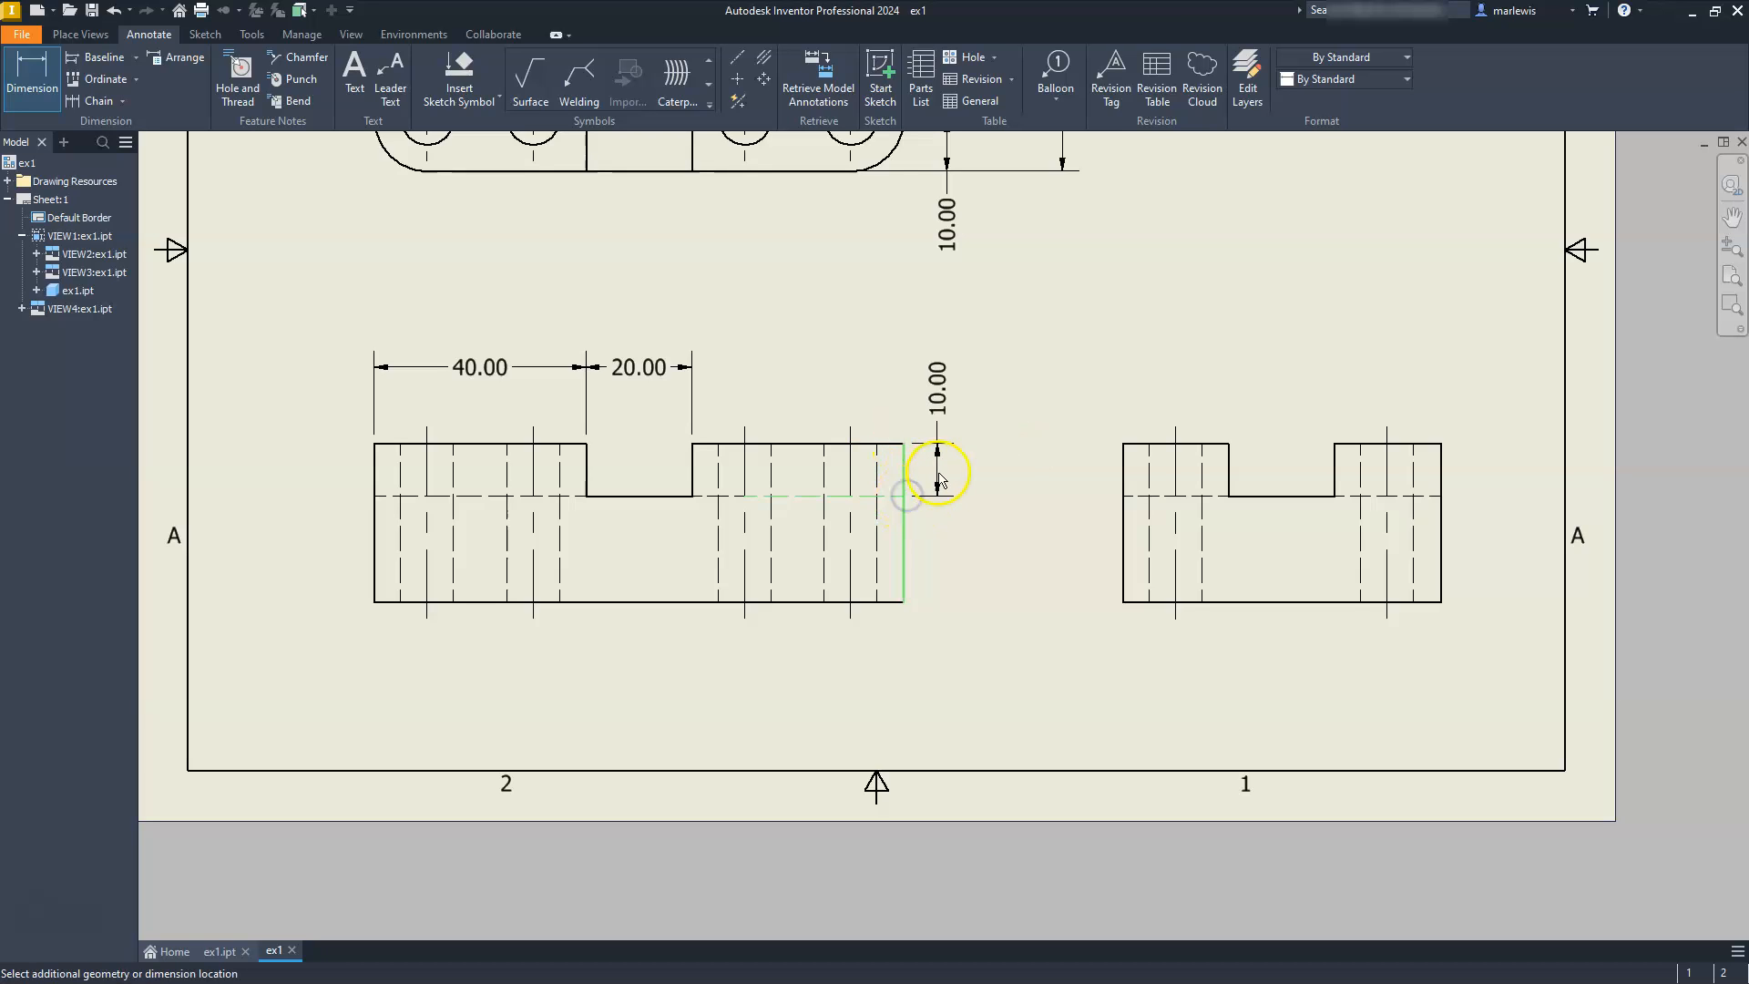
pyautogui.click(954, 473)
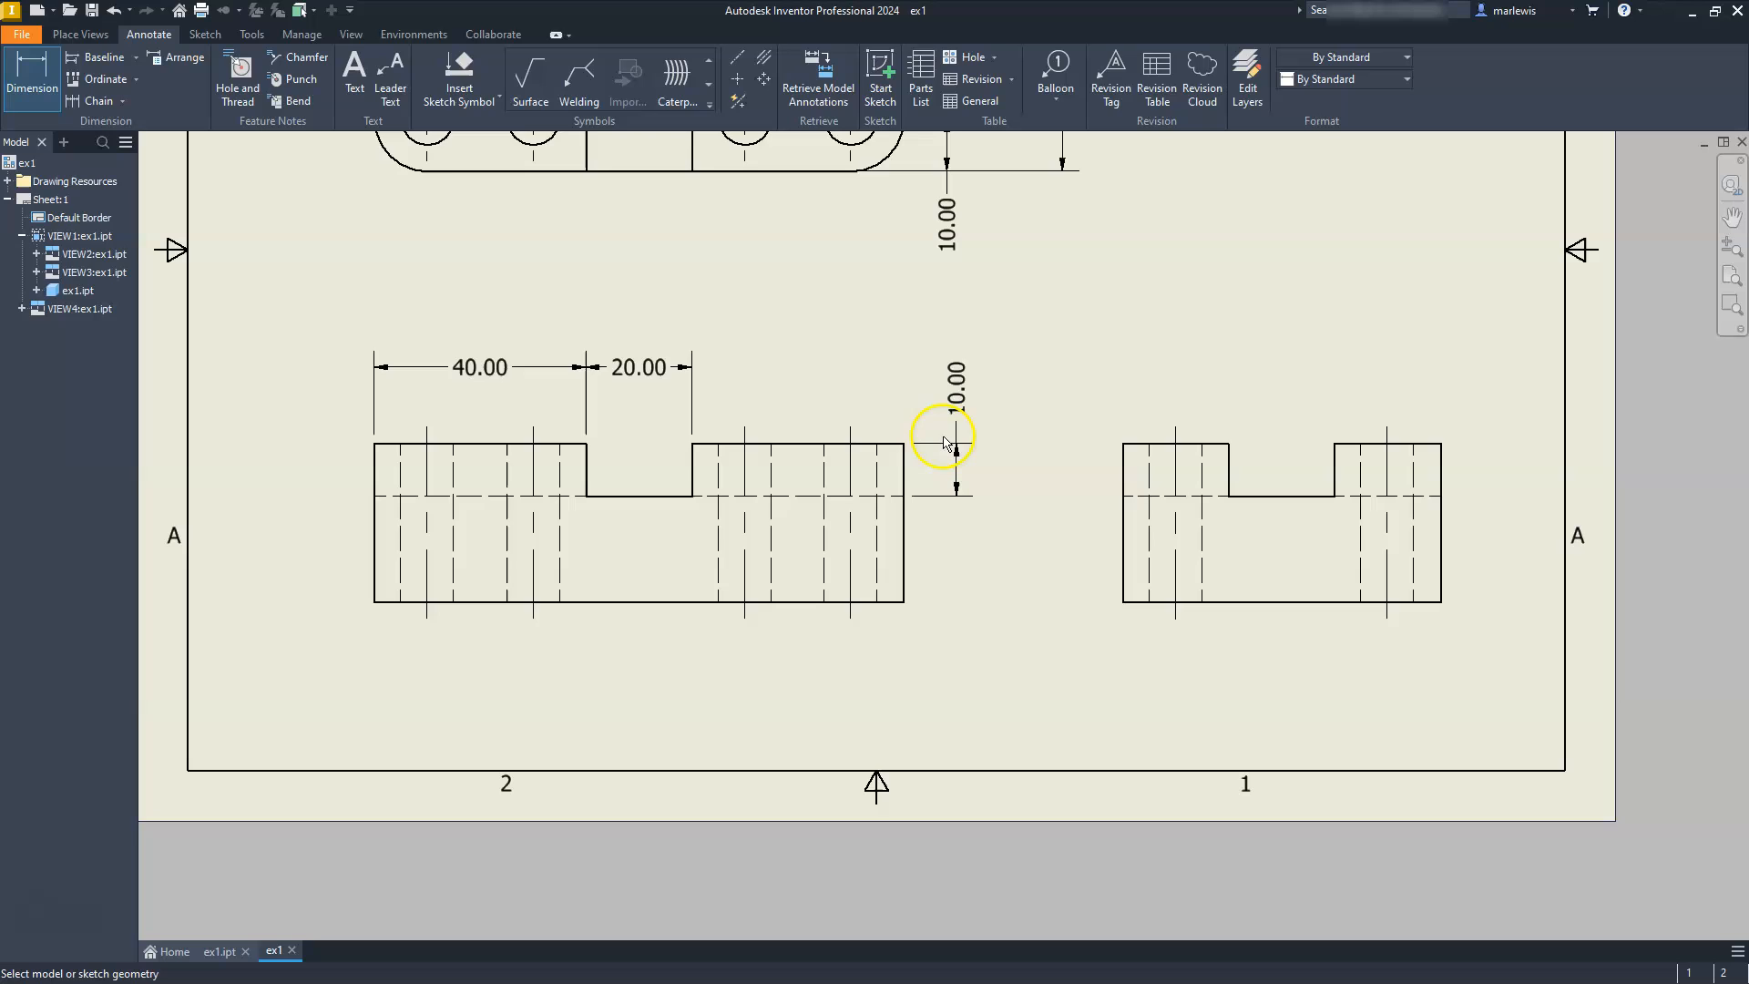
pyautogui.click(905, 451)
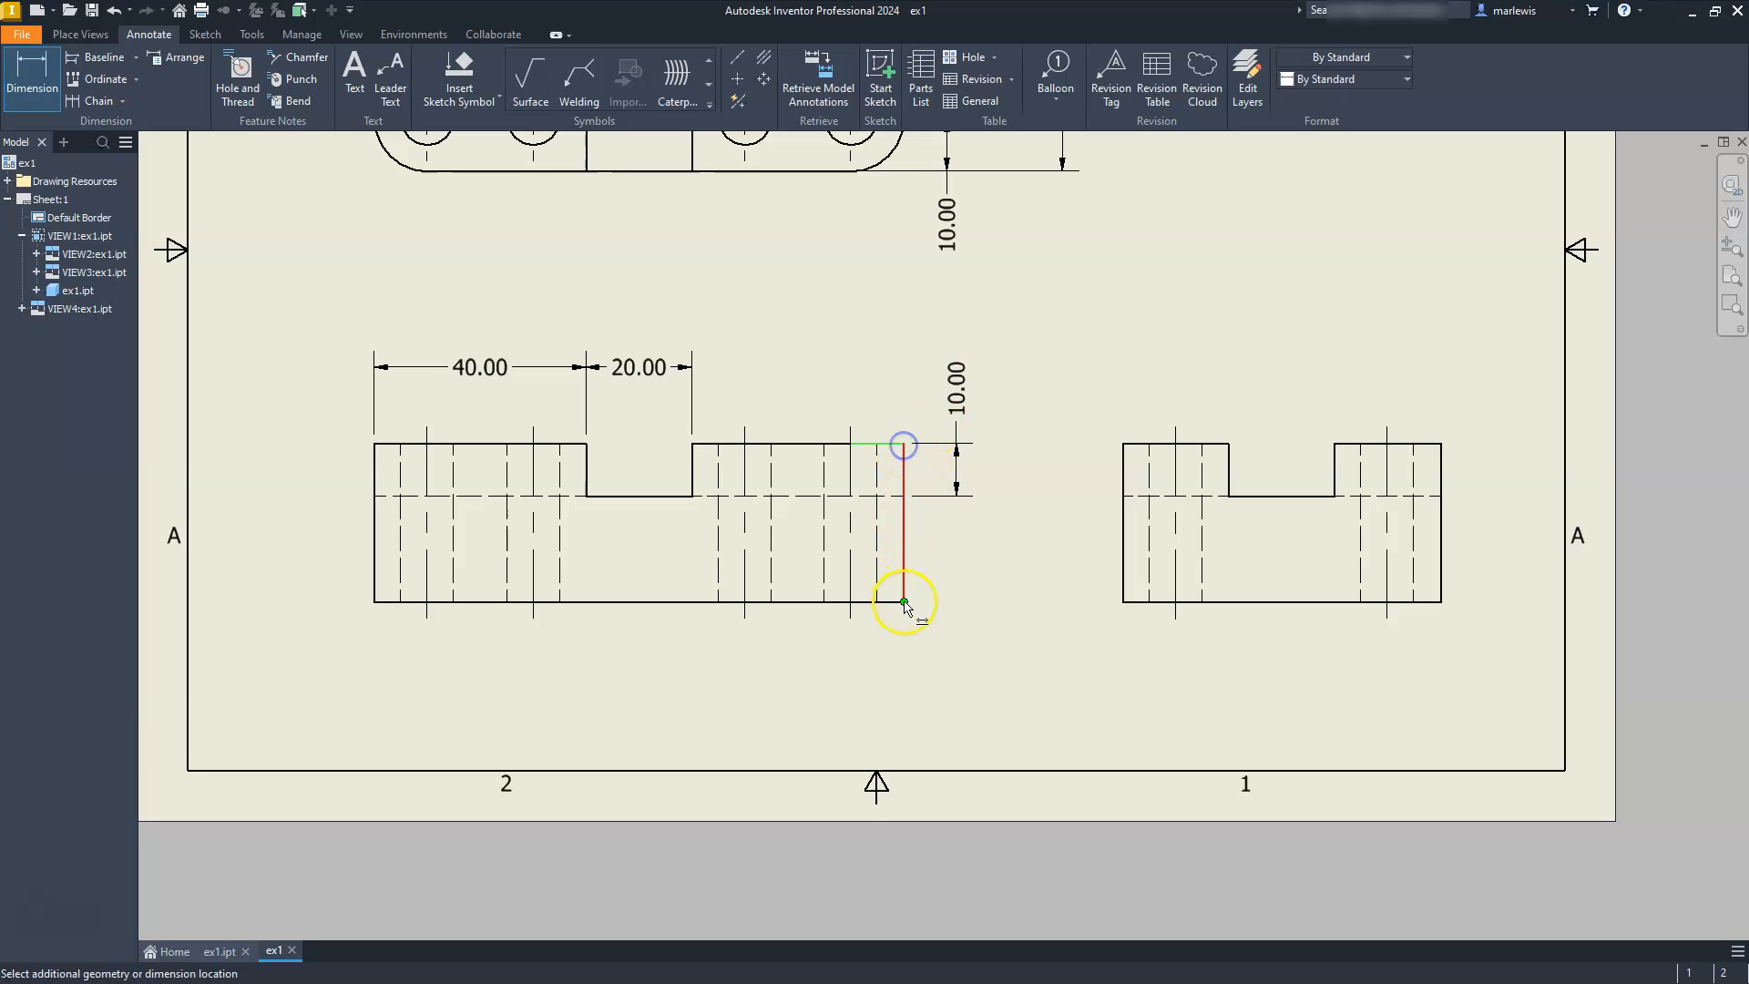
pyautogui.click(904, 602)
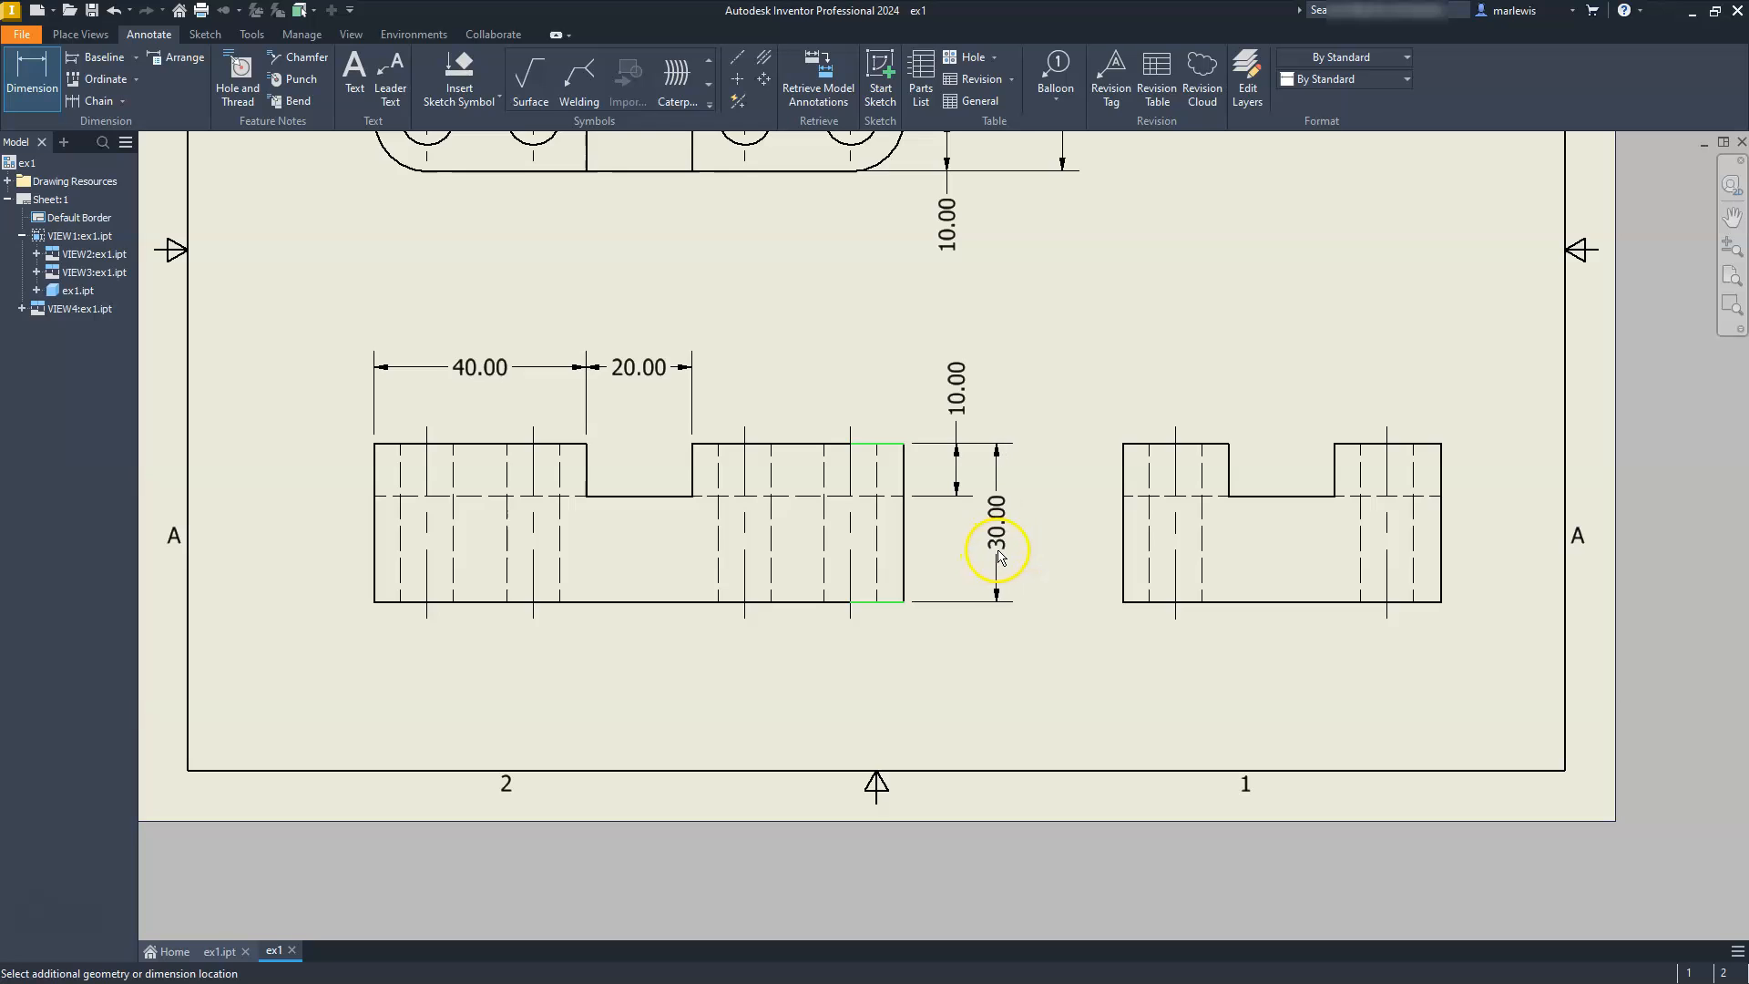
pyautogui.click(1019, 551)
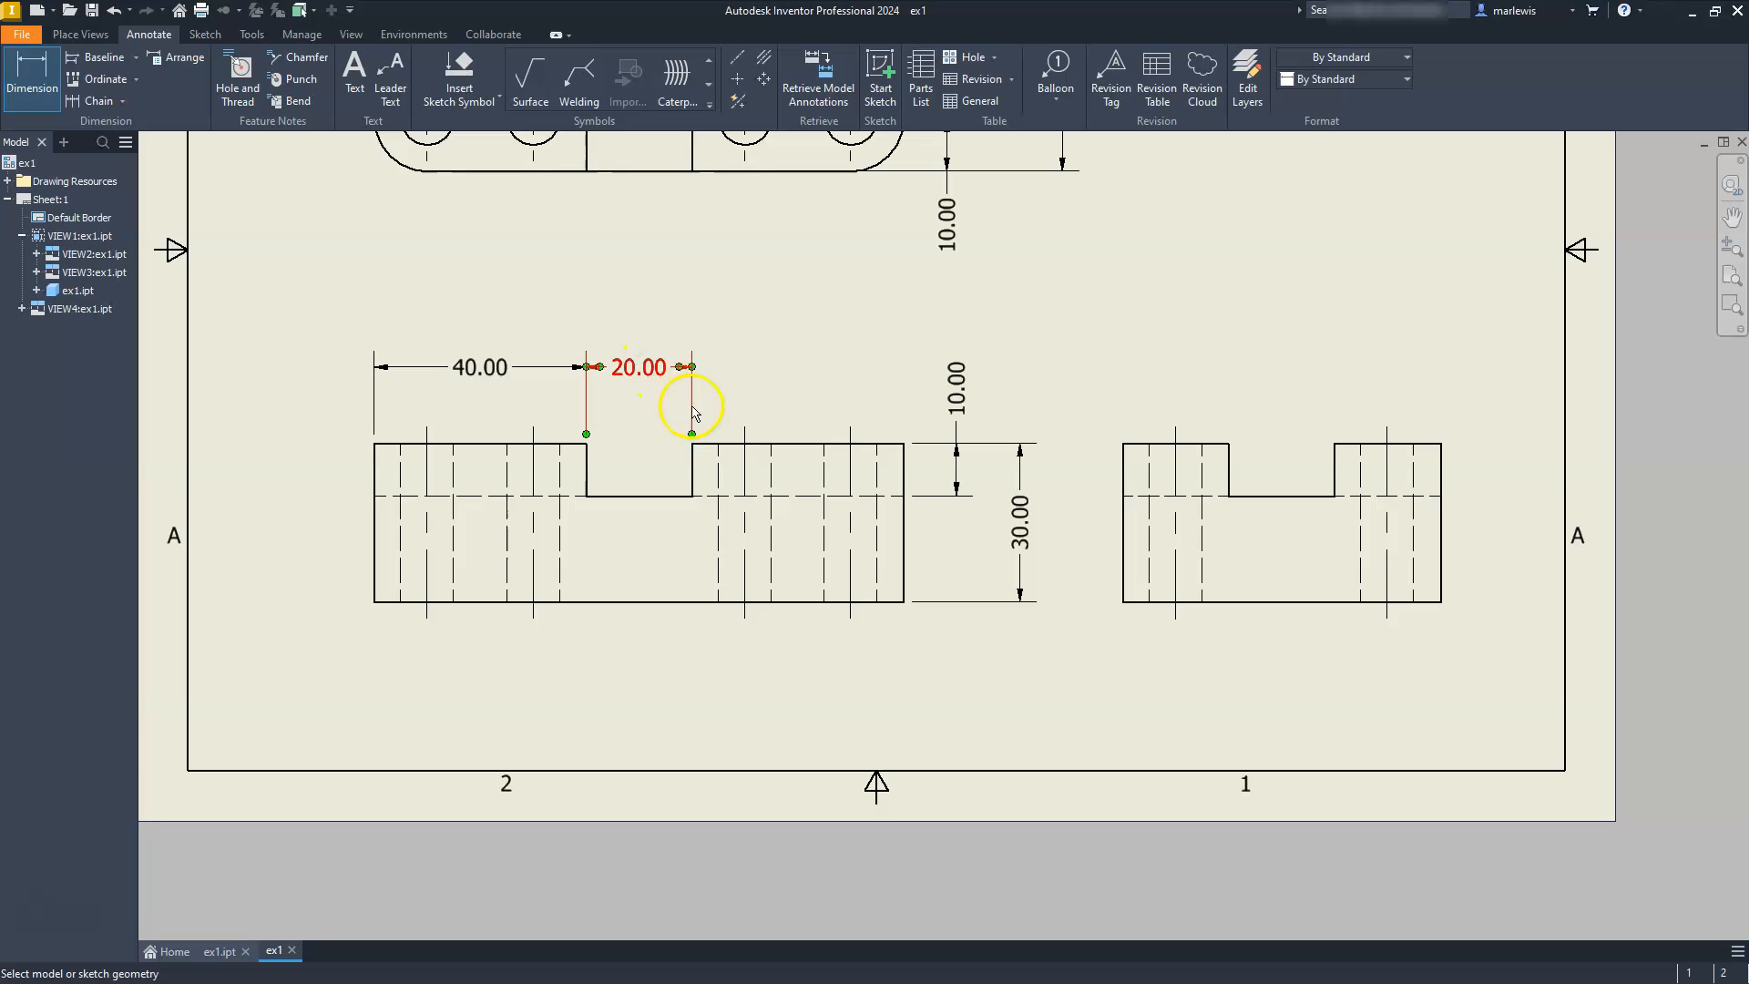
pyautogui.press('Escape')
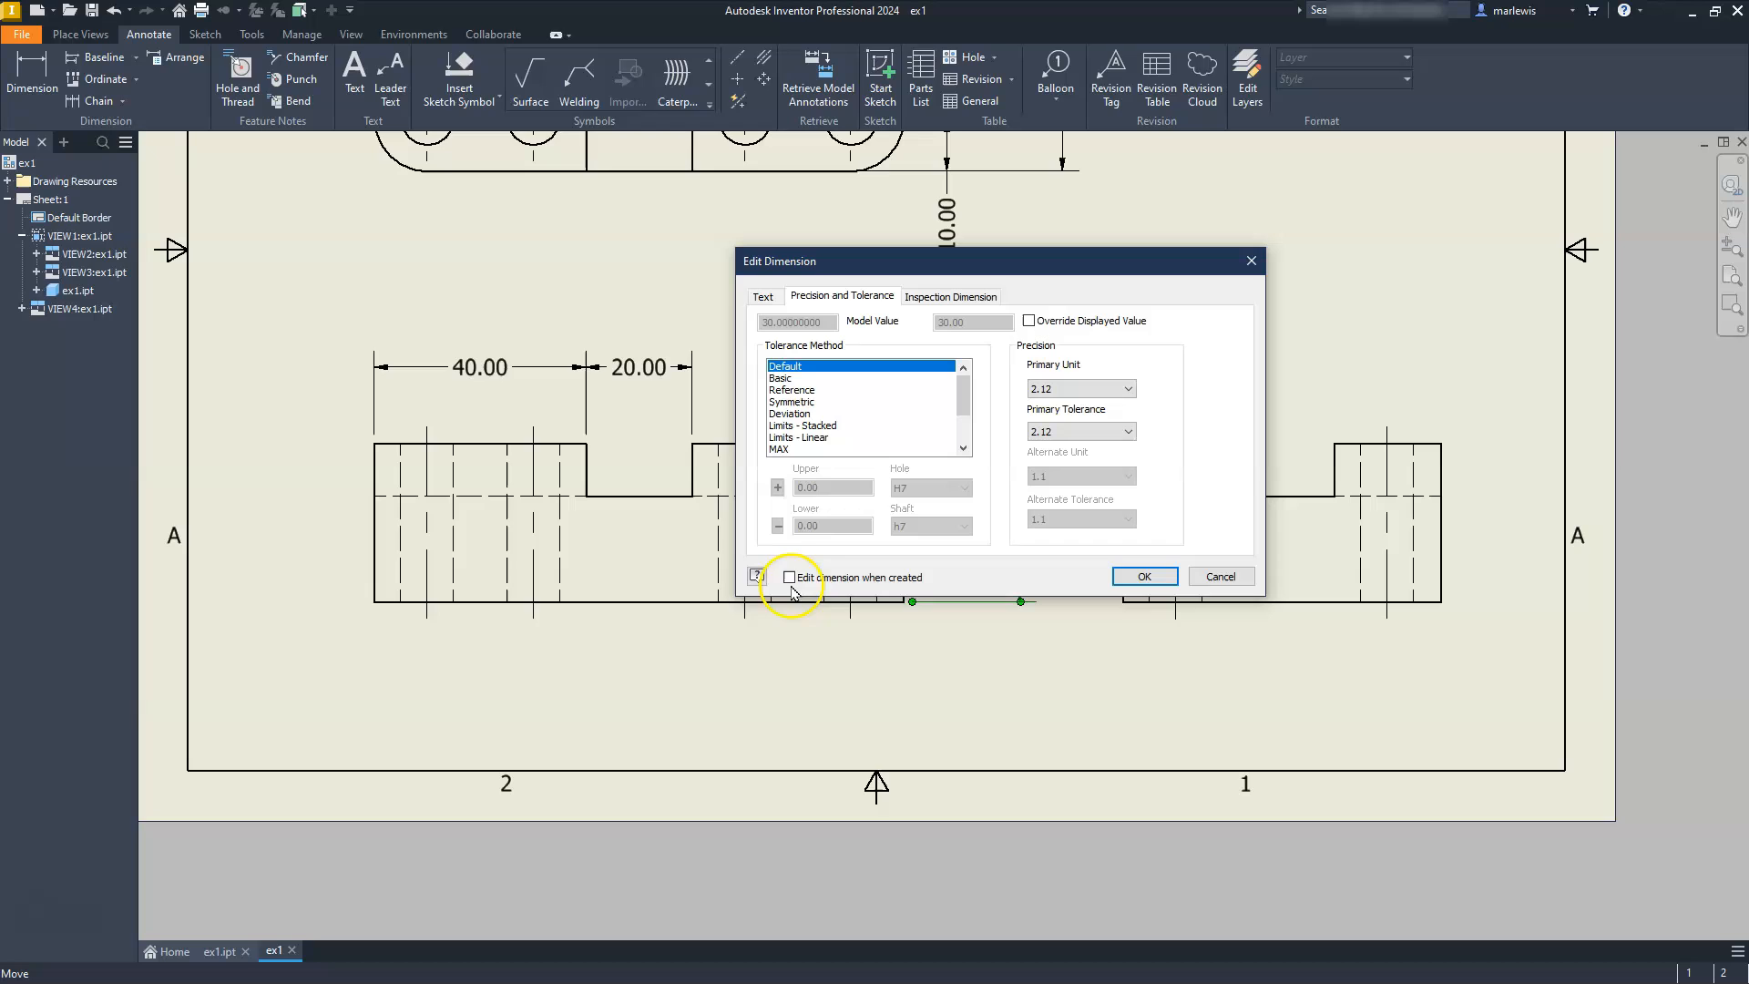
# Step: Enable the "Edit dimension when created" option in the front view's overall height dimension settings
pyautogui.click(788, 577)
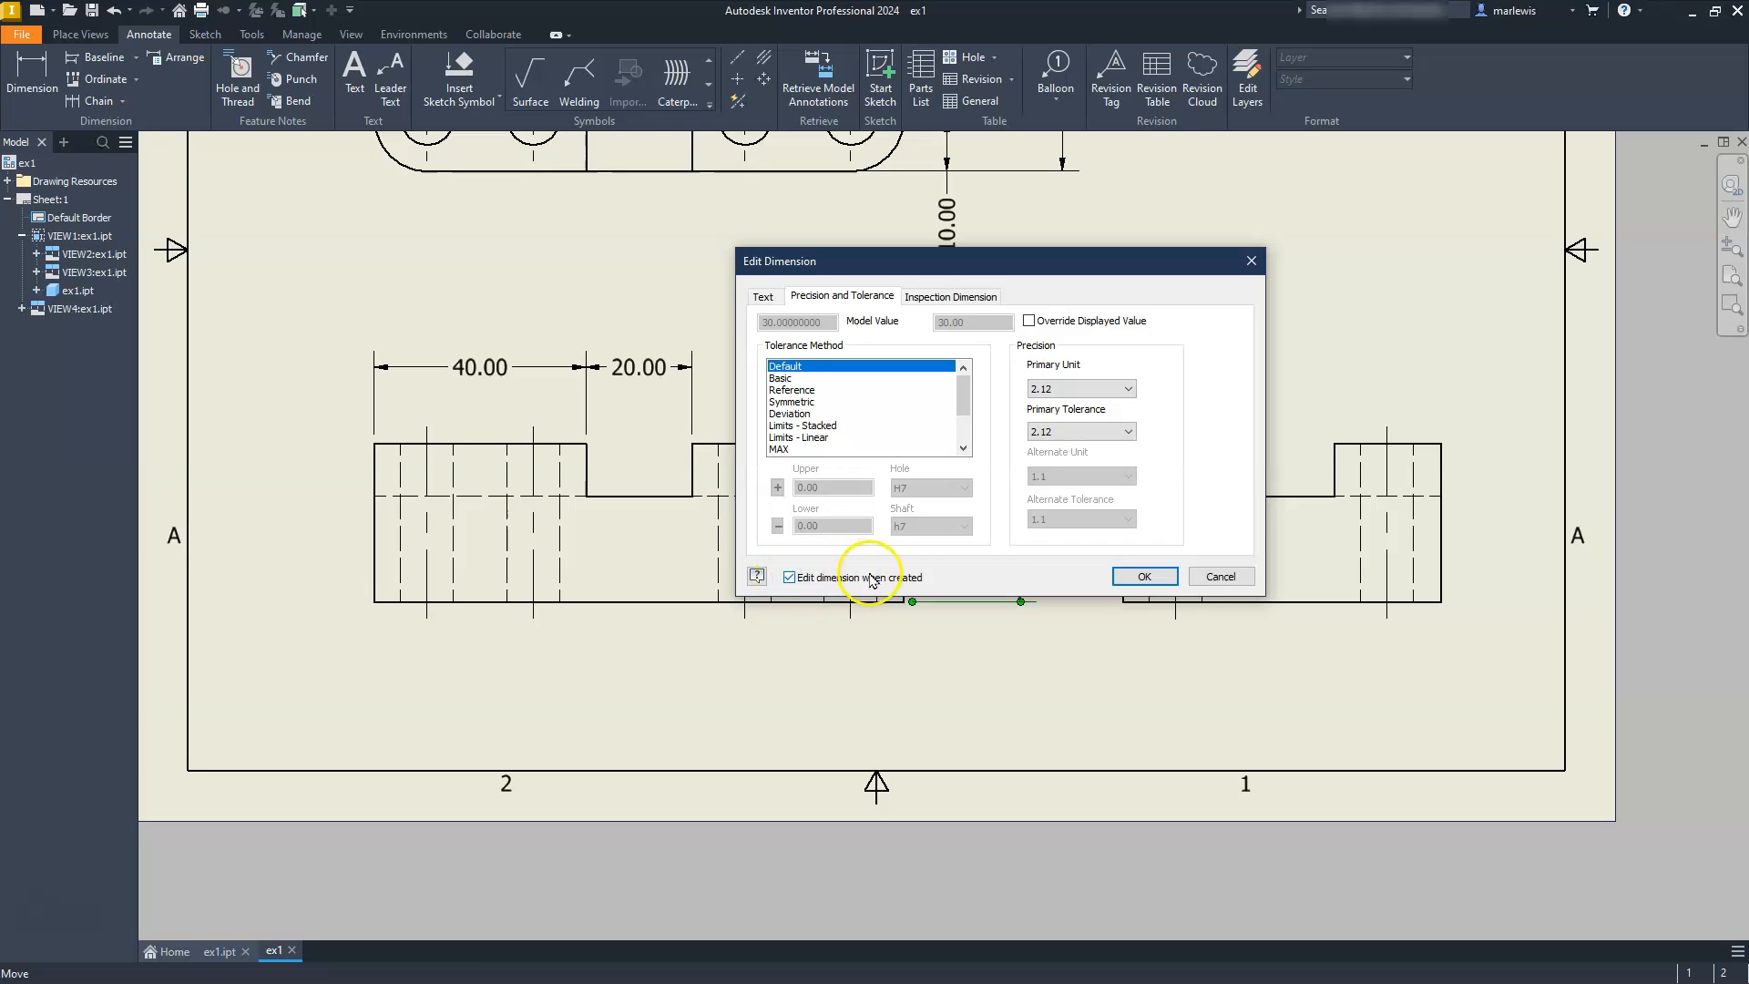
pyautogui.click(1159, 576)
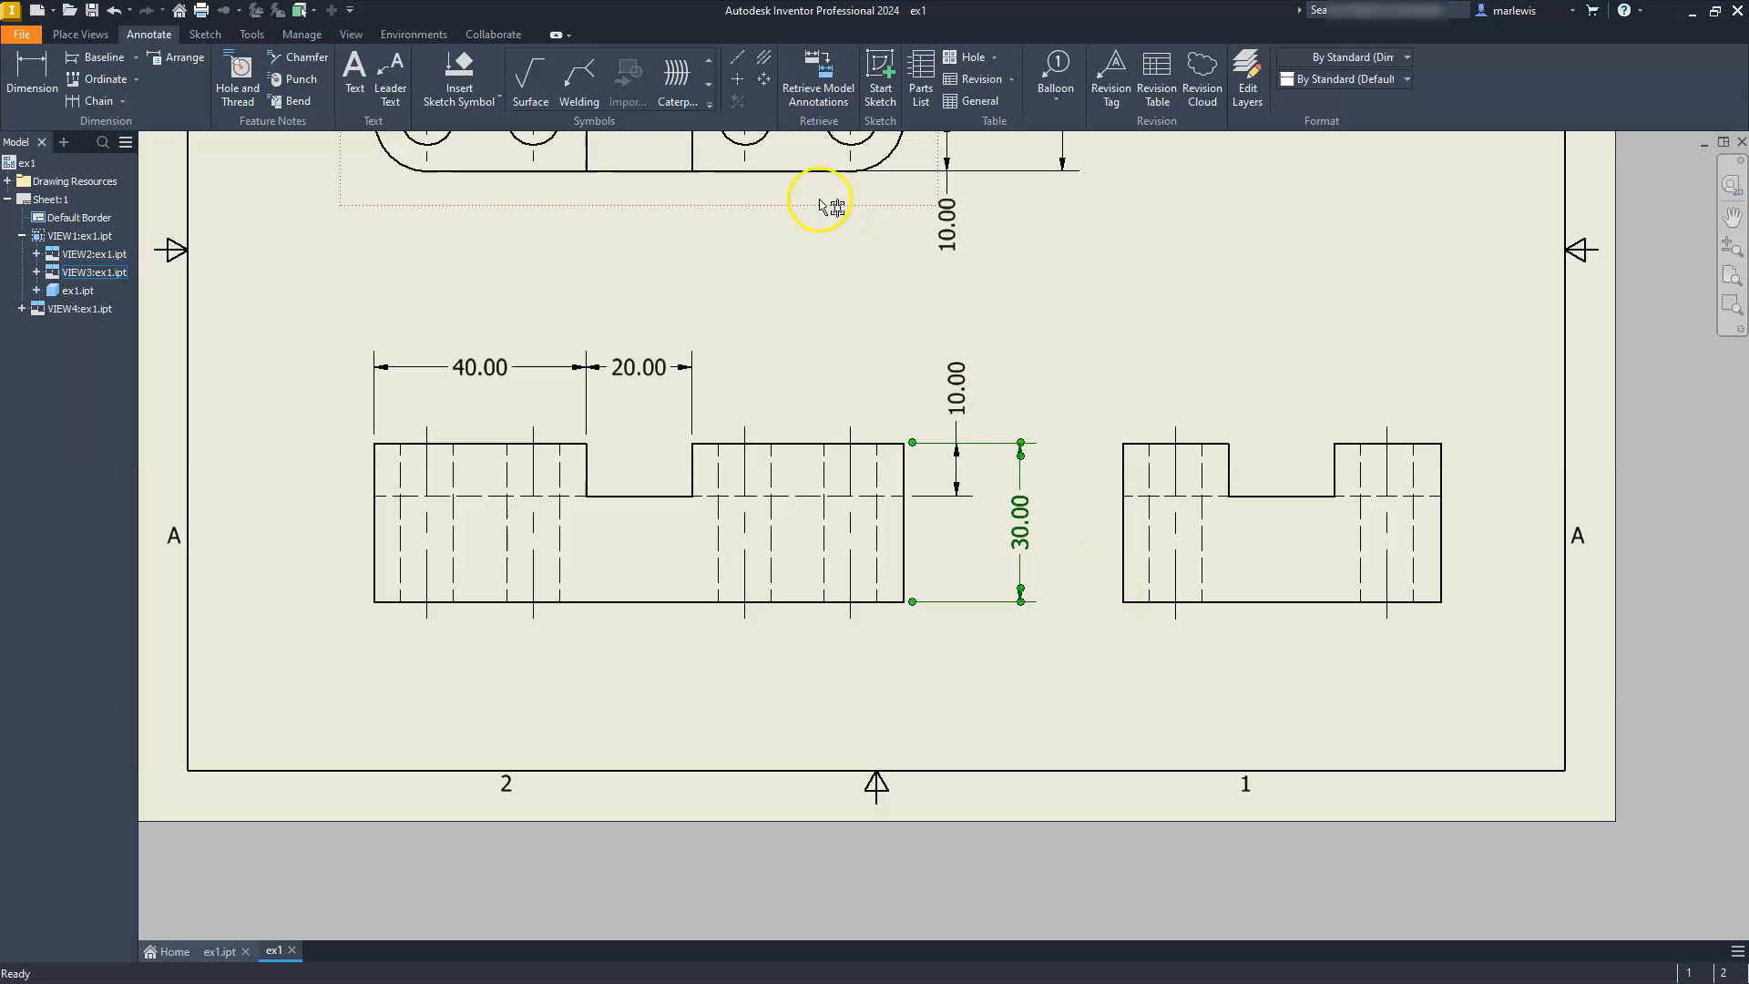
# Step: Dimension the left pad's width above the right-side view, aligned with the front view dimensions, and accept the default dimension settings
pyautogui.click(33, 71)
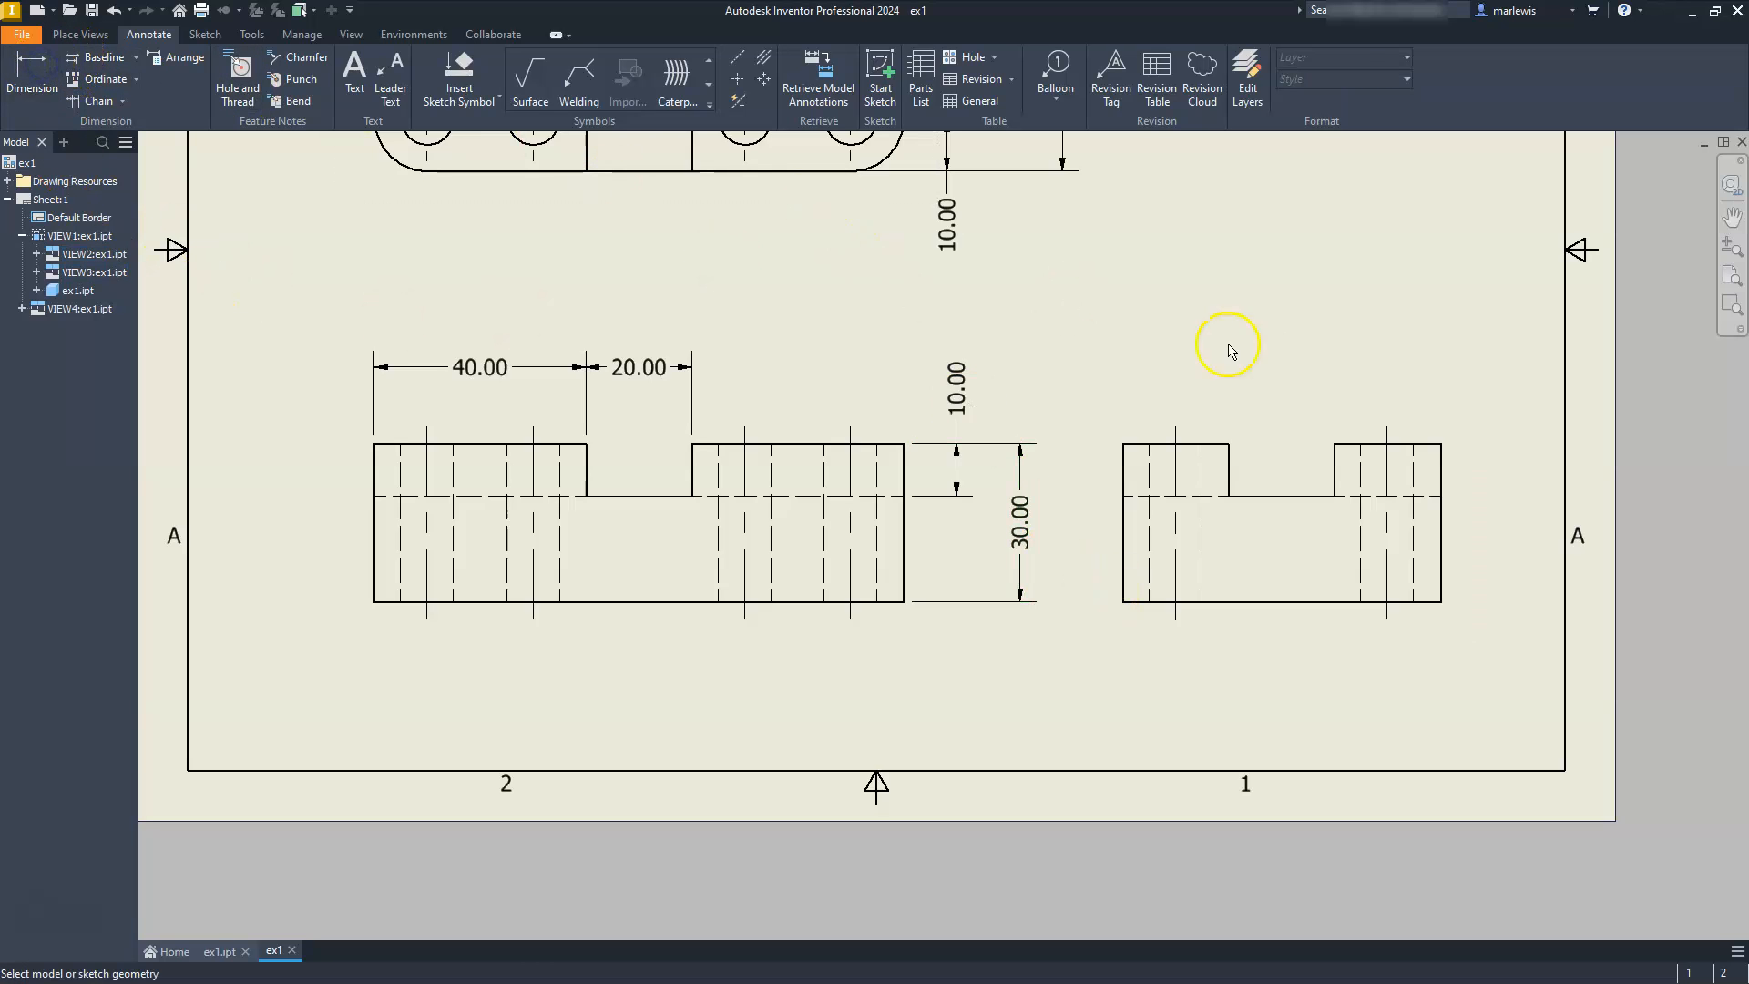
pyautogui.click(1123, 443)
pyautogui.click(1229, 444)
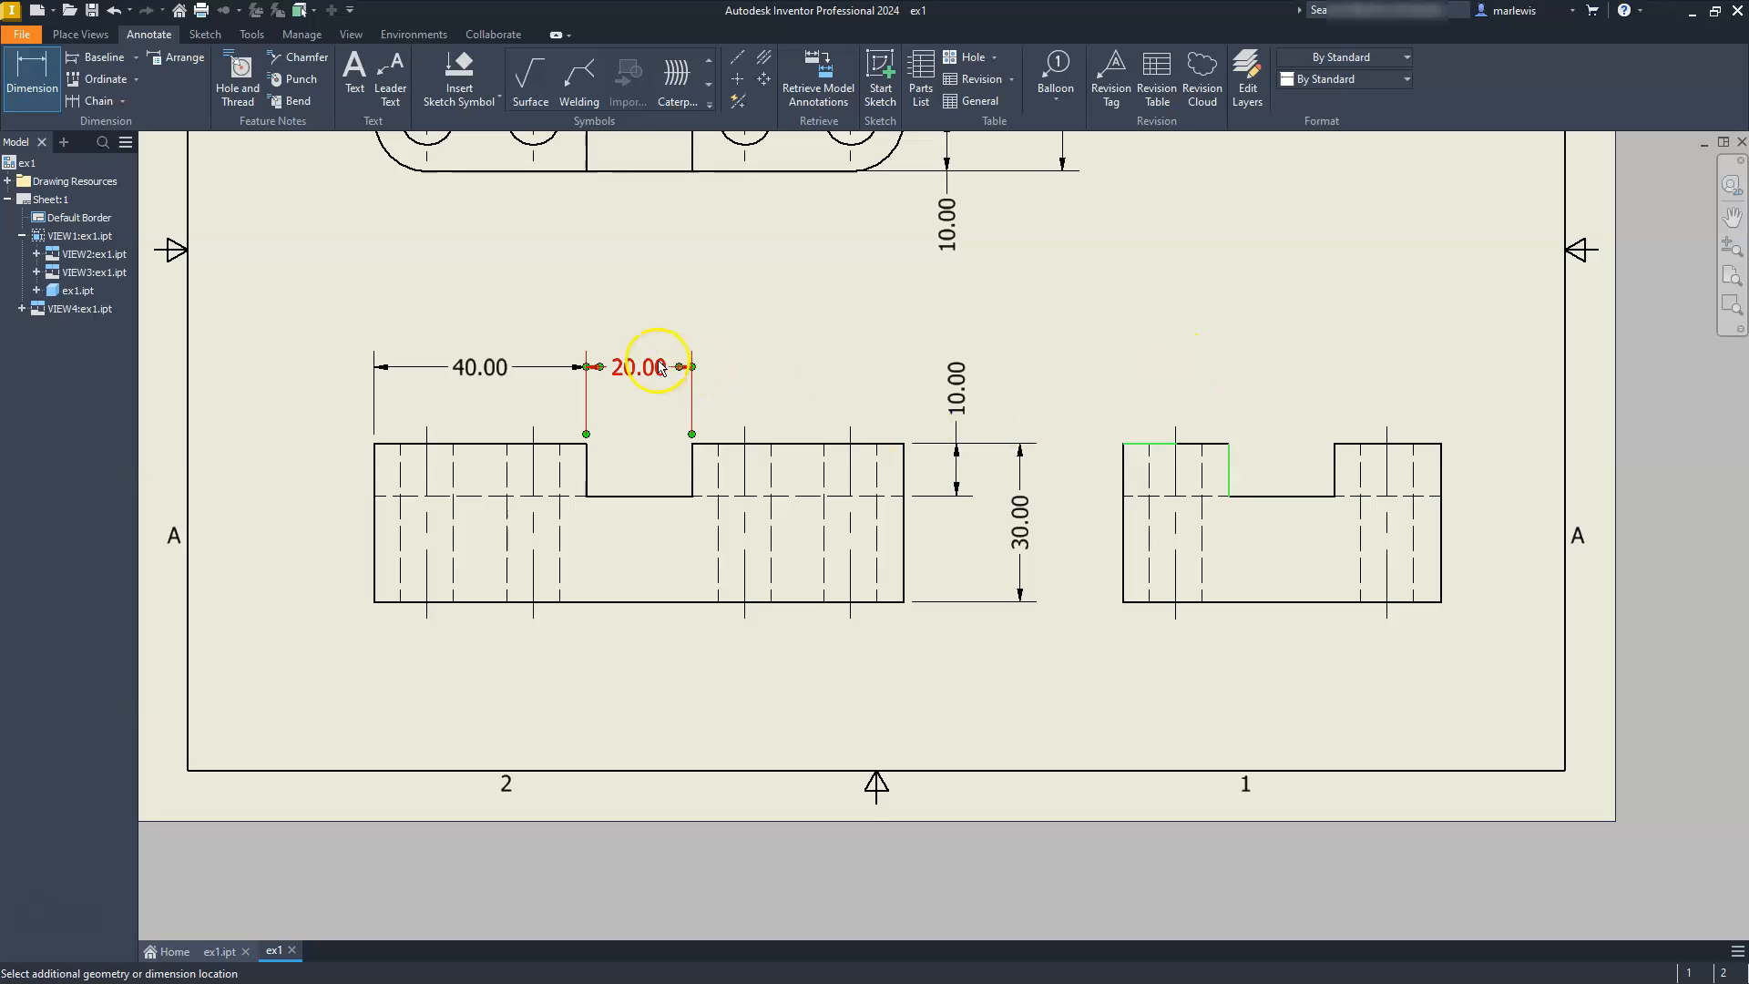
pyautogui.click(1042, 370)
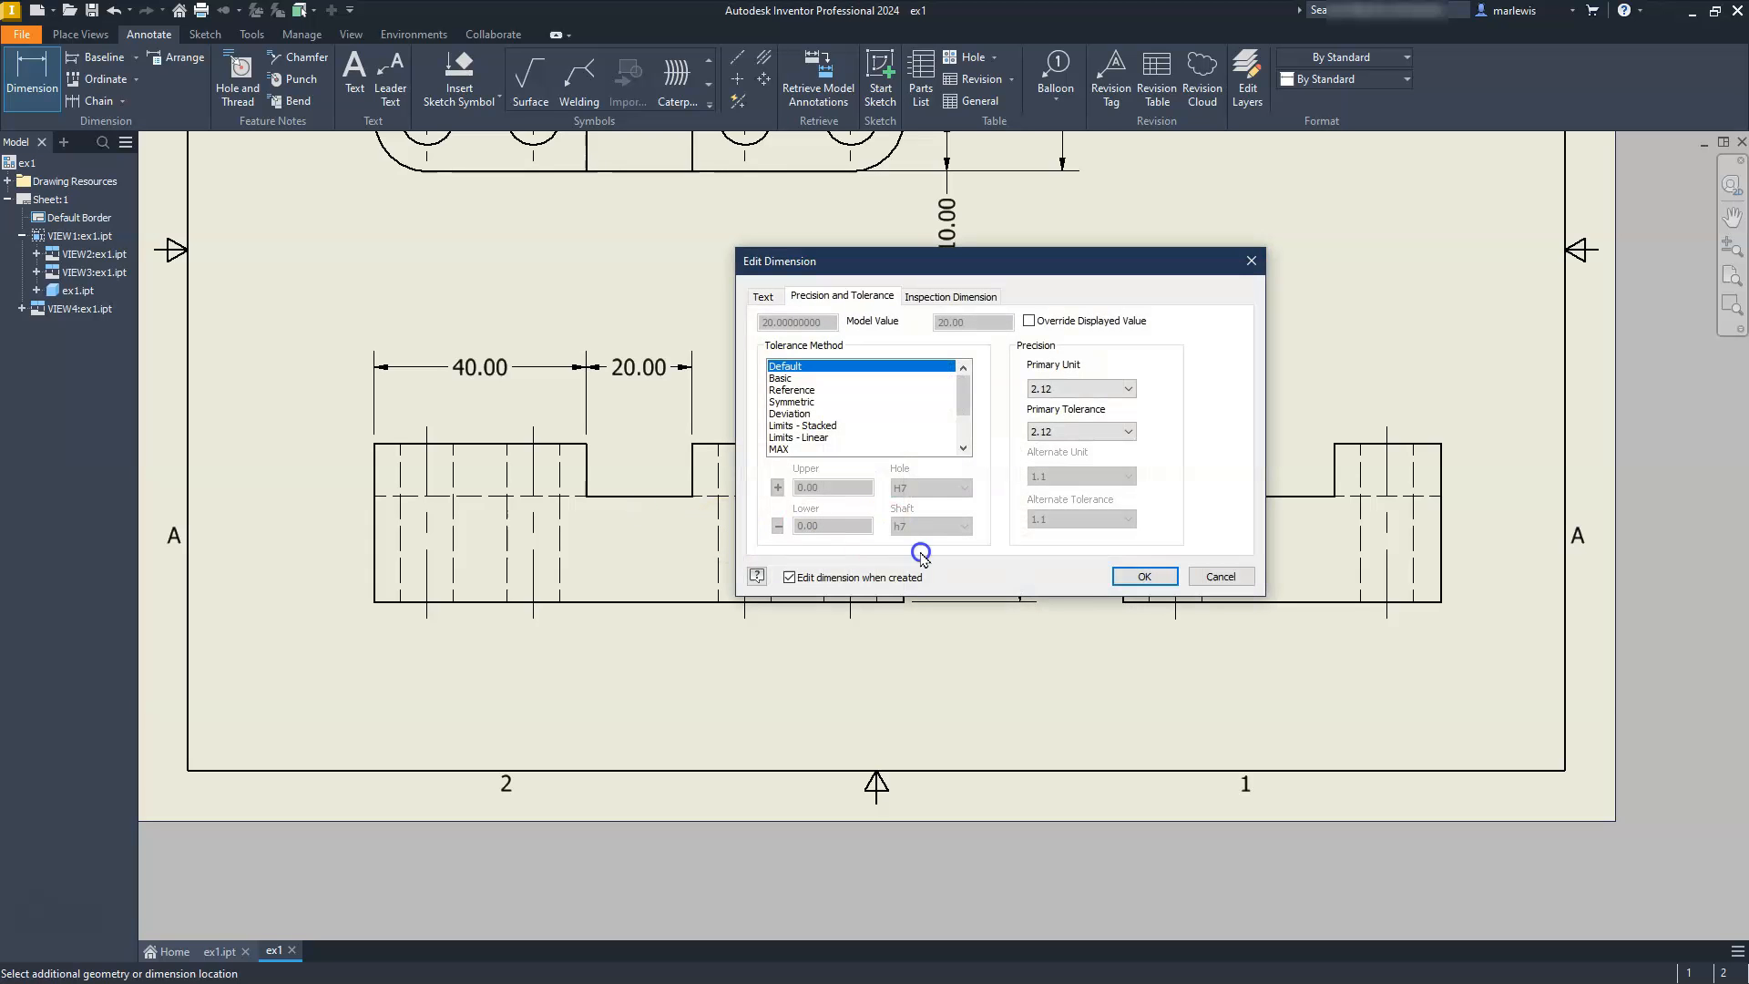
pyautogui.click(1138, 576)
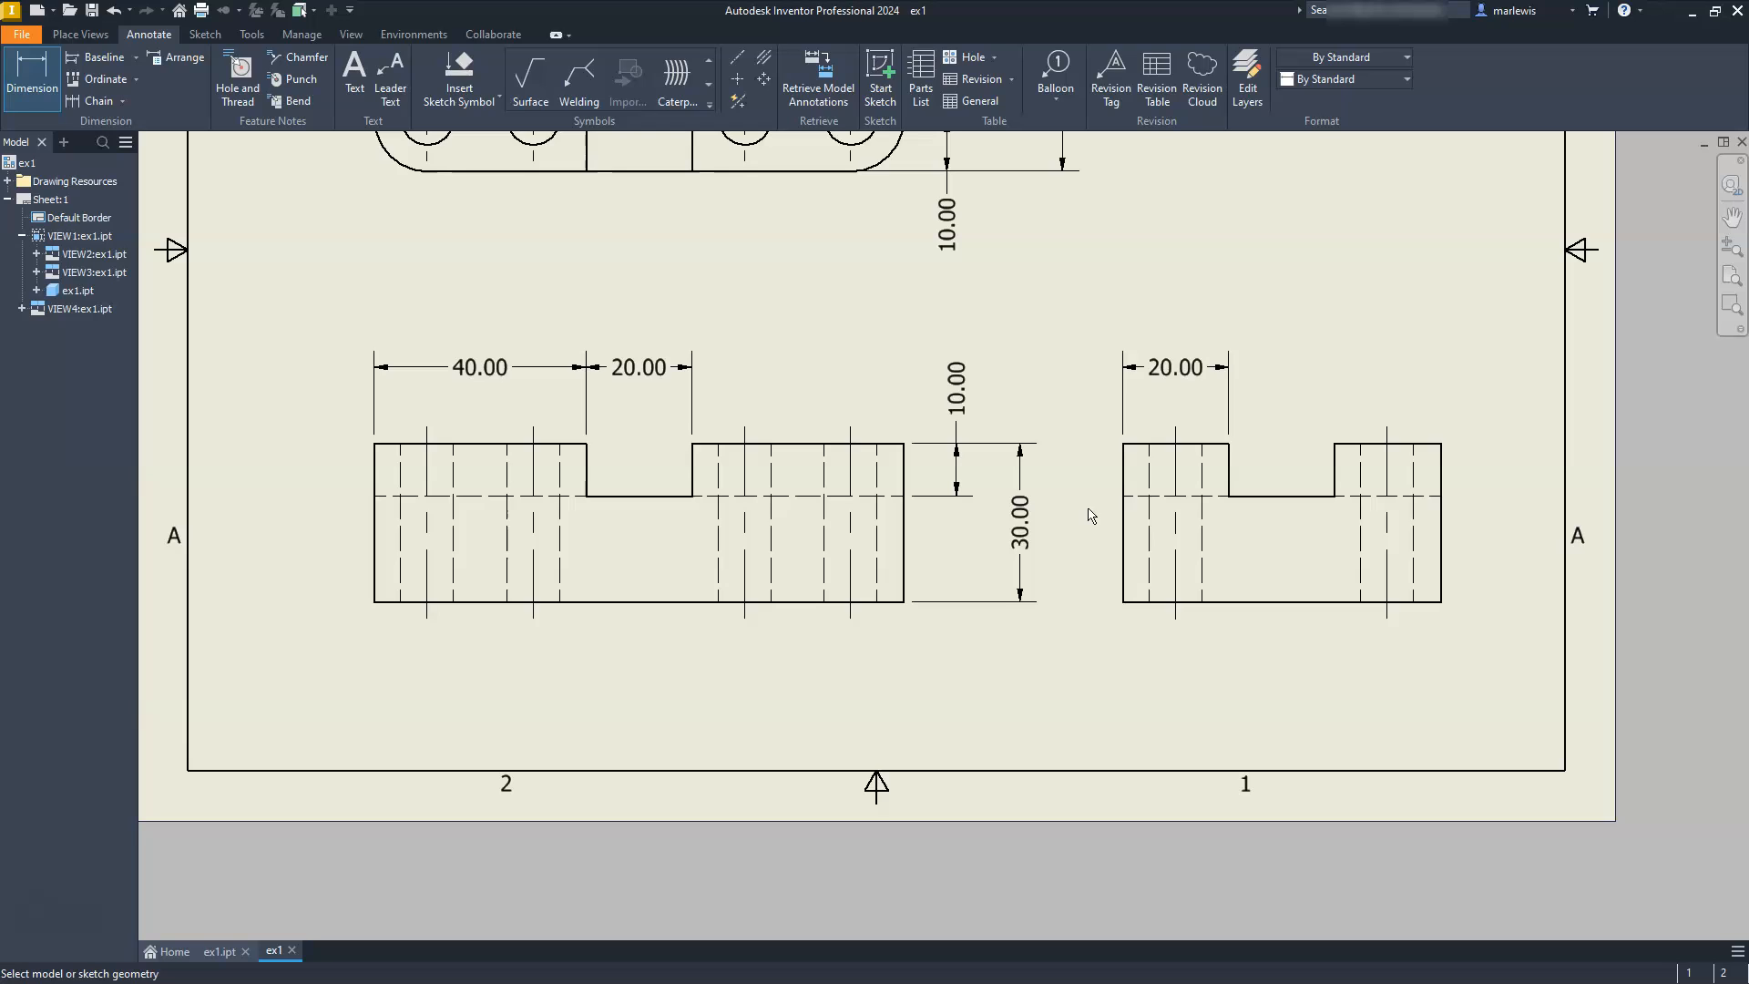
# Step: Disable the "Edit dimension when created" option in the right-side view's pad width dimension settings
pyautogui.press('Escape')
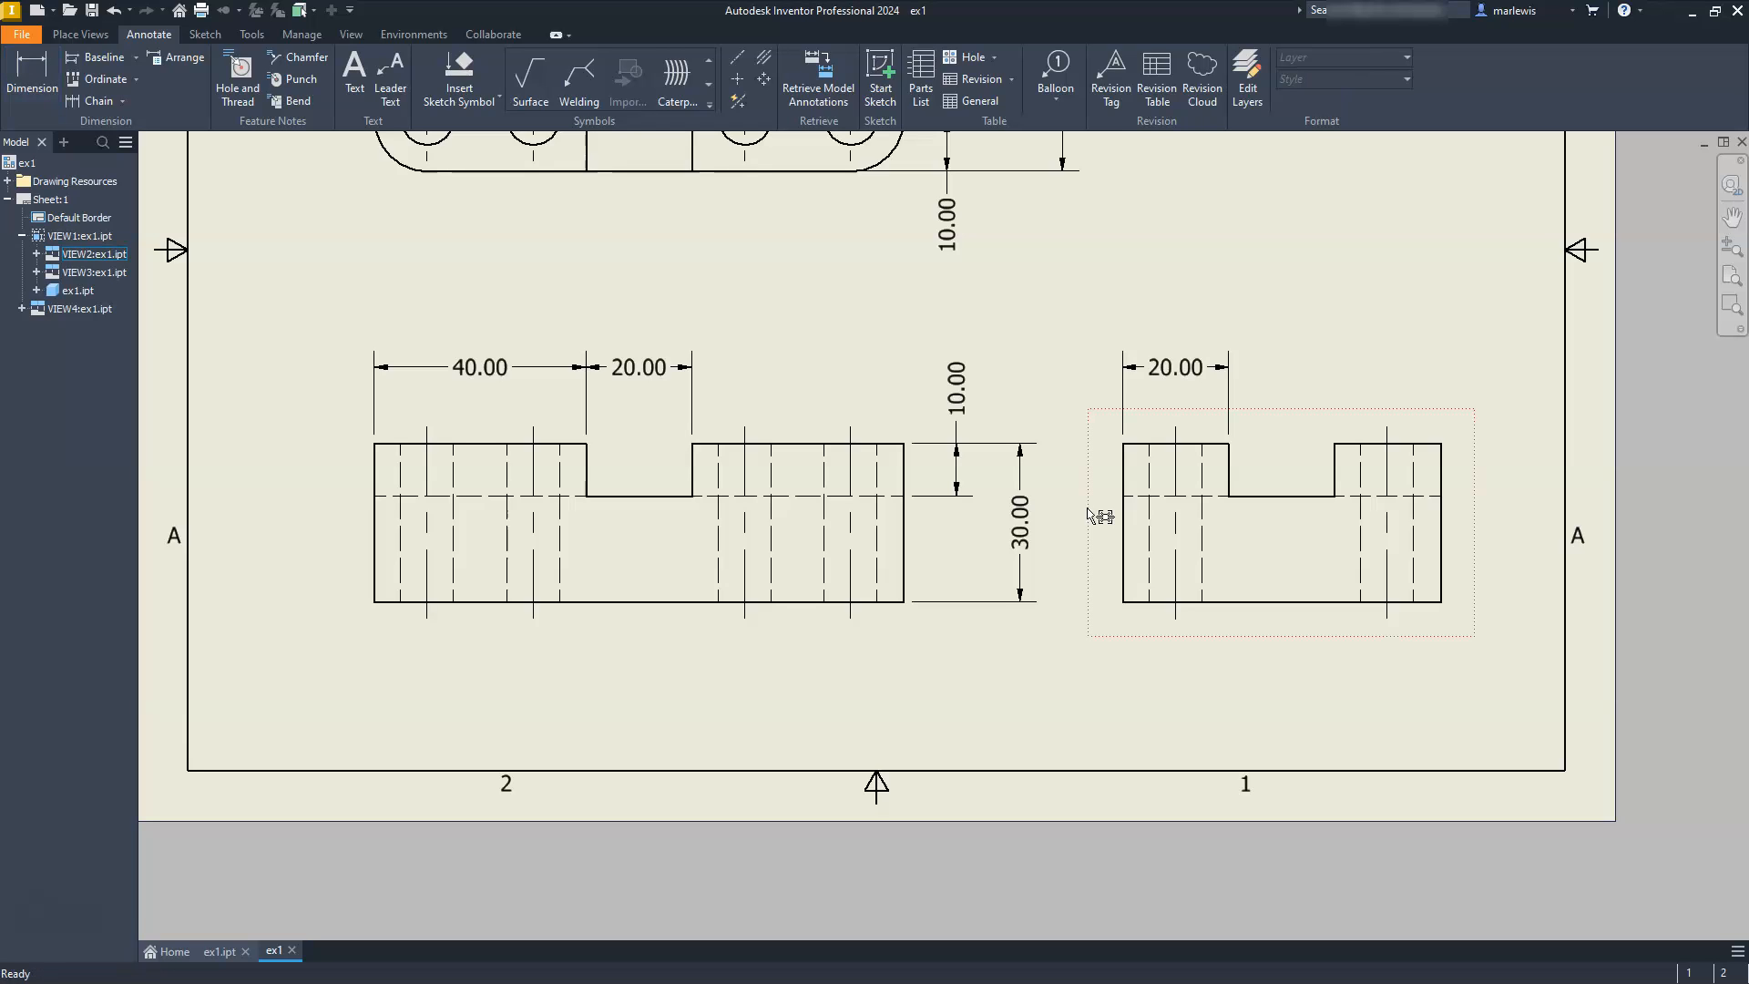
pyautogui.click(1072, 353)
pyautogui.click(1178, 369)
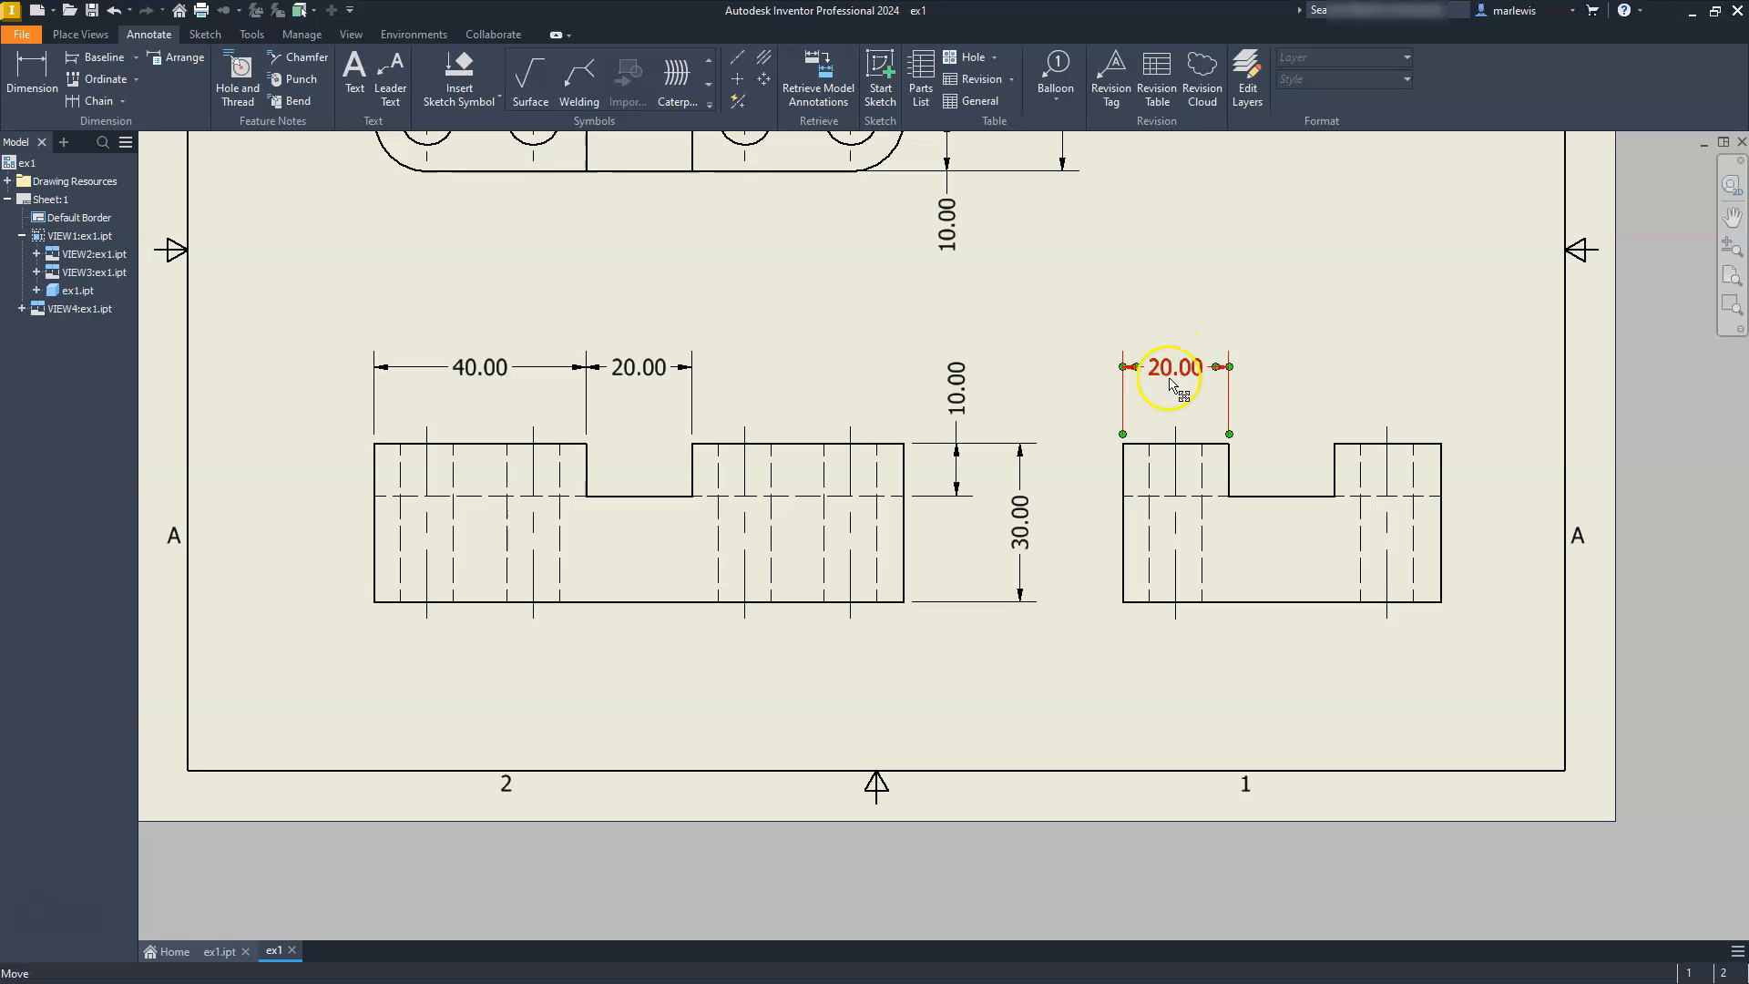
pyautogui.doubleClick(1171, 383)
pyautogui.click(789, 577)
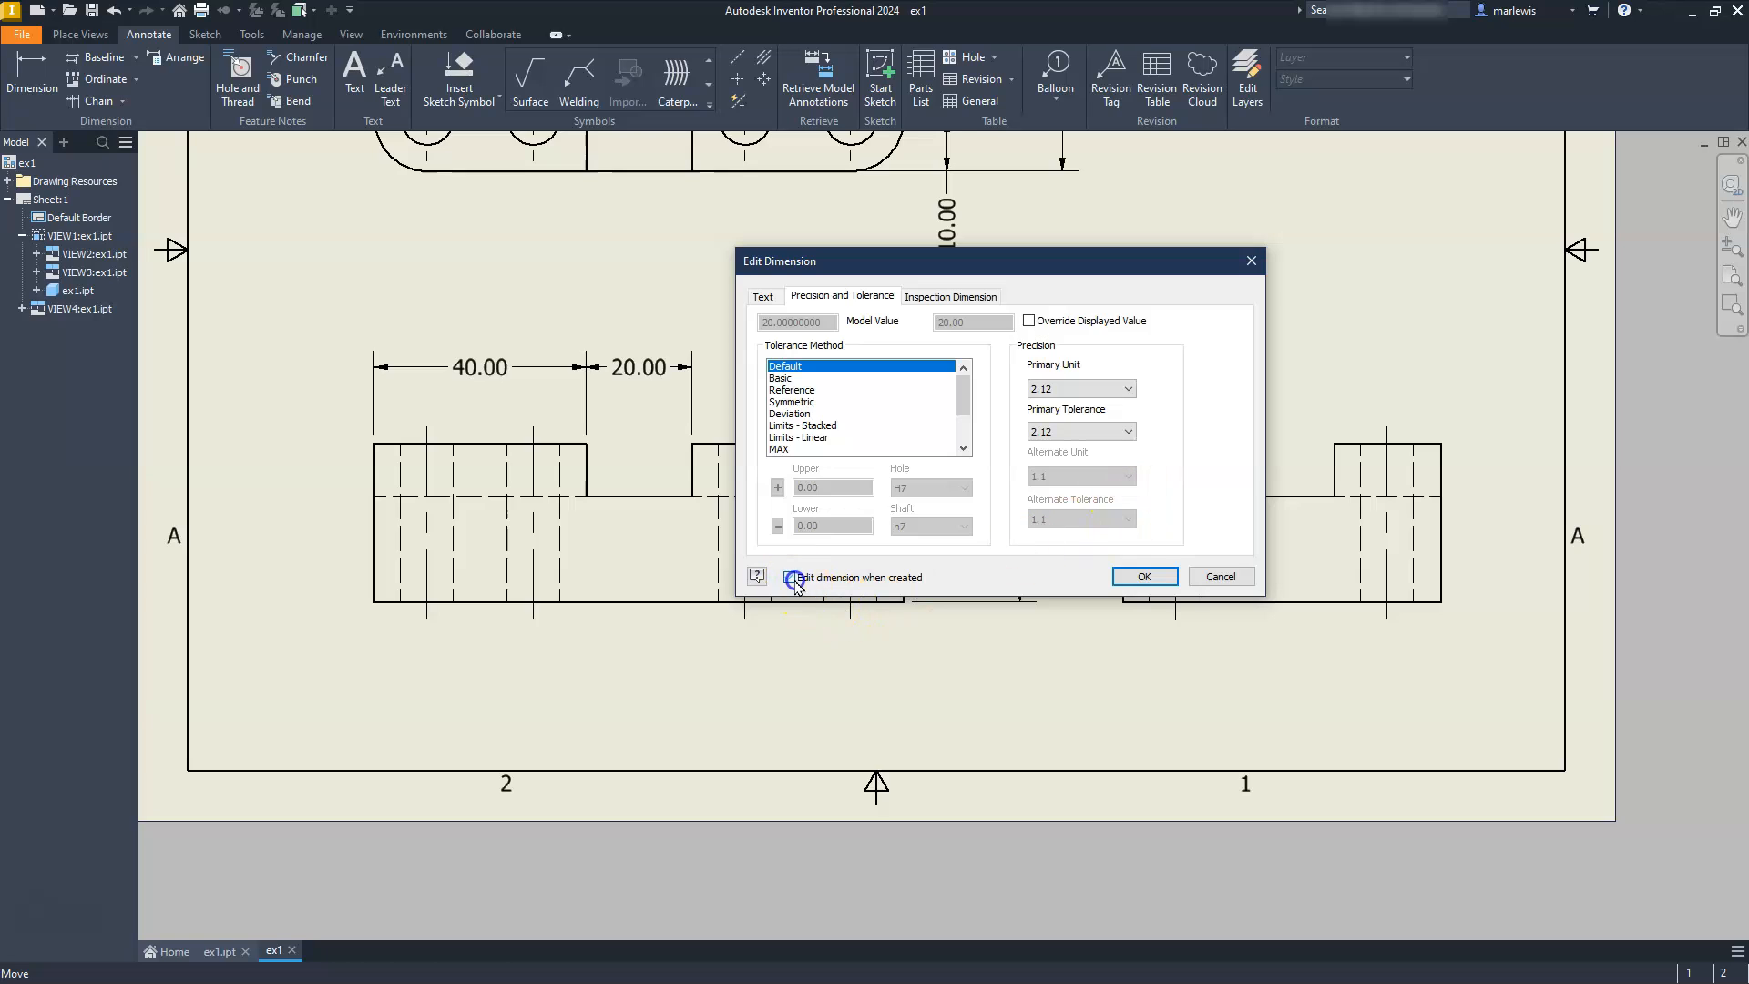
pyautogui.click(1140, 576)
pyautogui.click(1237, 361)
pyautogui.click(1248, 320)
# Step: Dimension the slot's width above the right-side view, aligned with the left pad's width dimension
pyautogui.click(56, 80)
pyautogui.click(1334, 445)
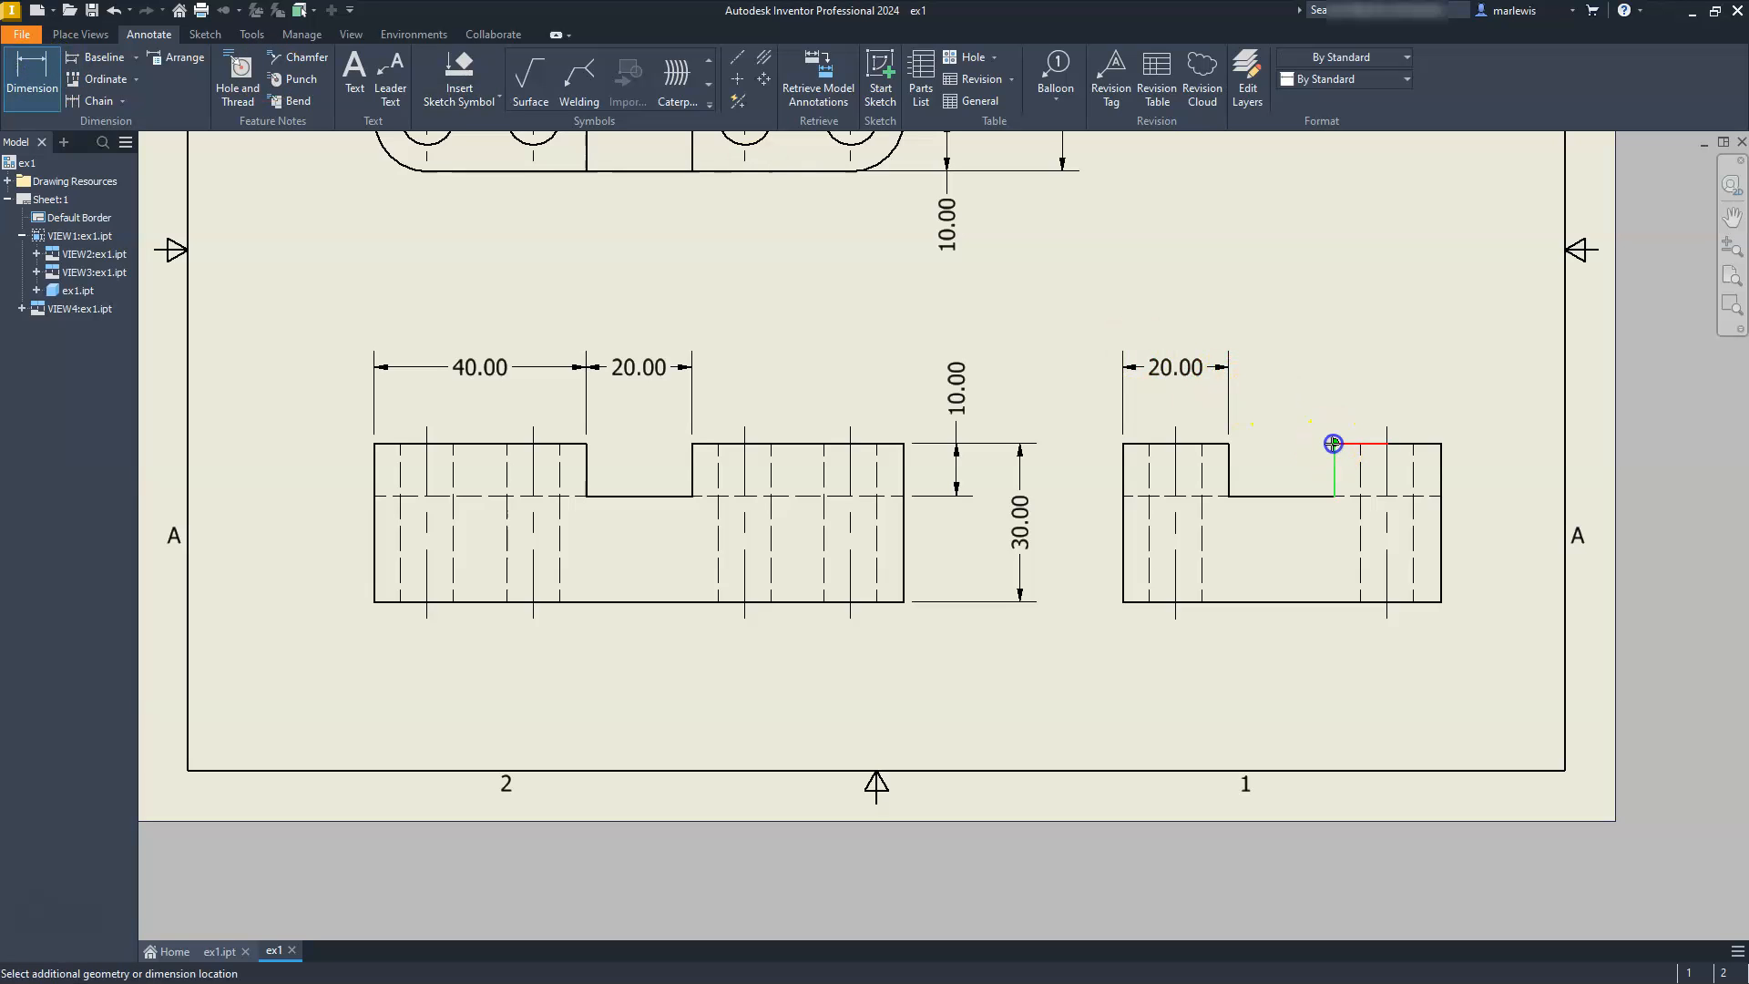
pyautogui.click(1229, 446)
pyautogui.click(1275, 371)
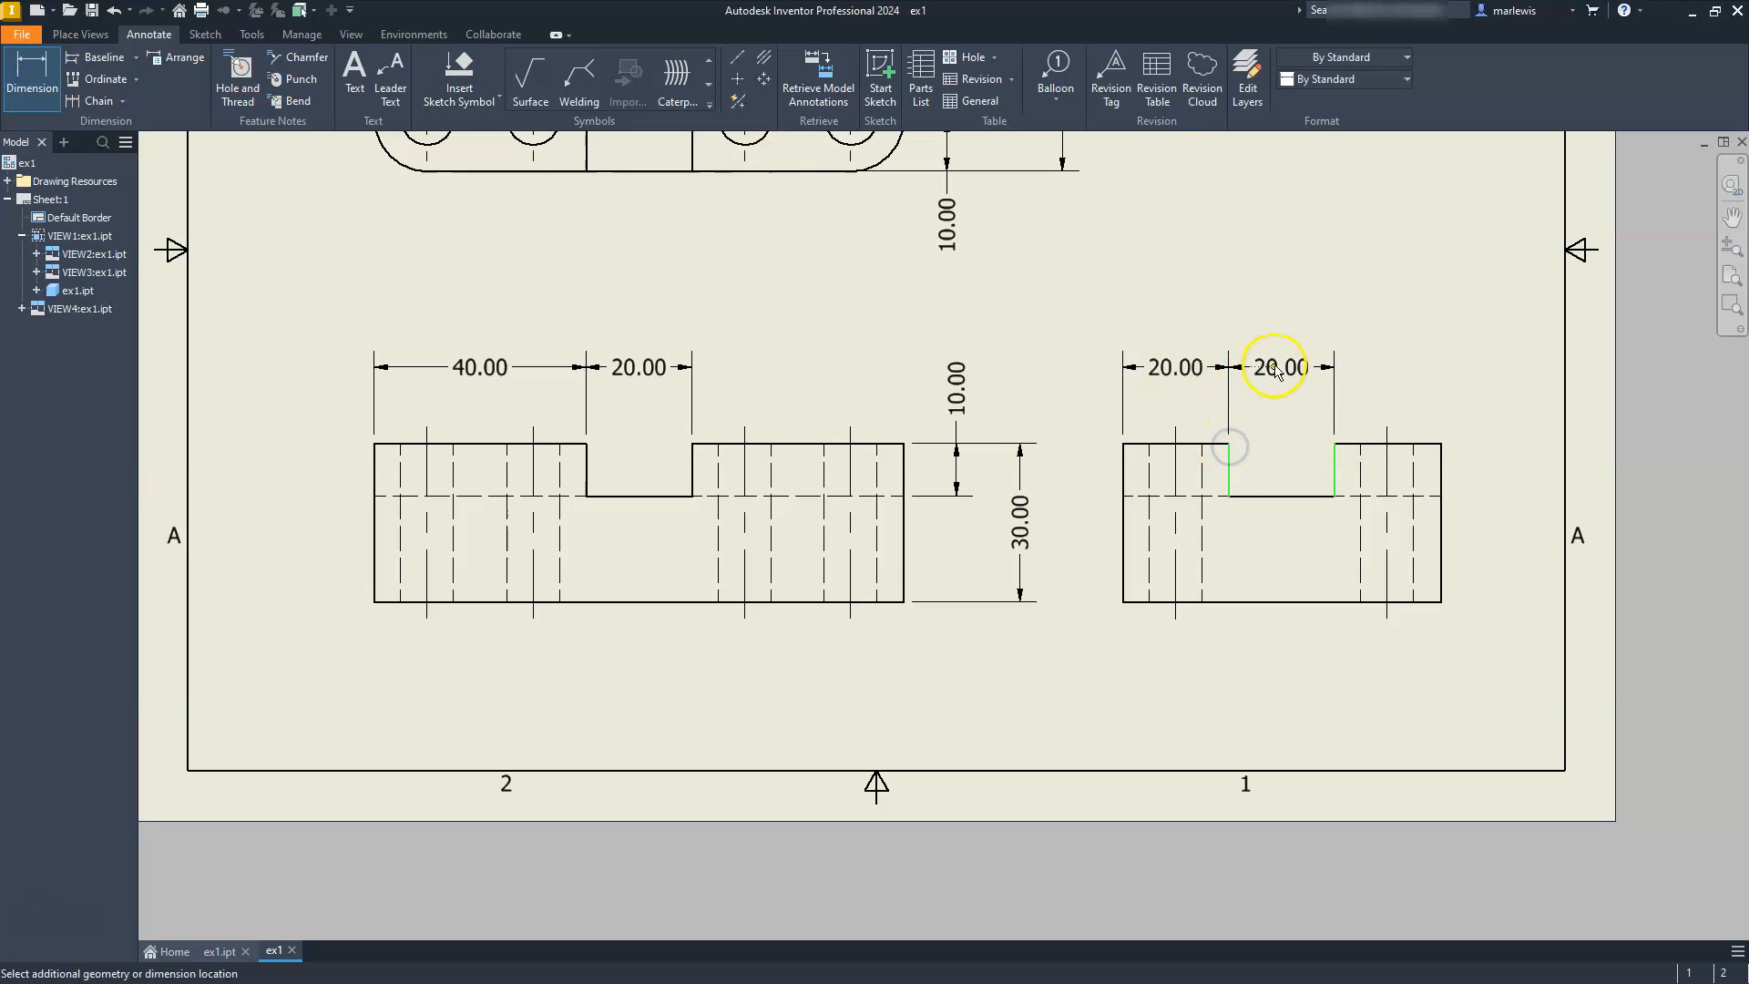
# Step: Dimension the overall height and the slot's depth beside the right edge of the right-side view, with the height placed outermost
pyautogui.click(1437, 602)
pyautogui.click(1439, 446)
pyautogui.click(1526, 507)
pyautogui.click(1437, 444)
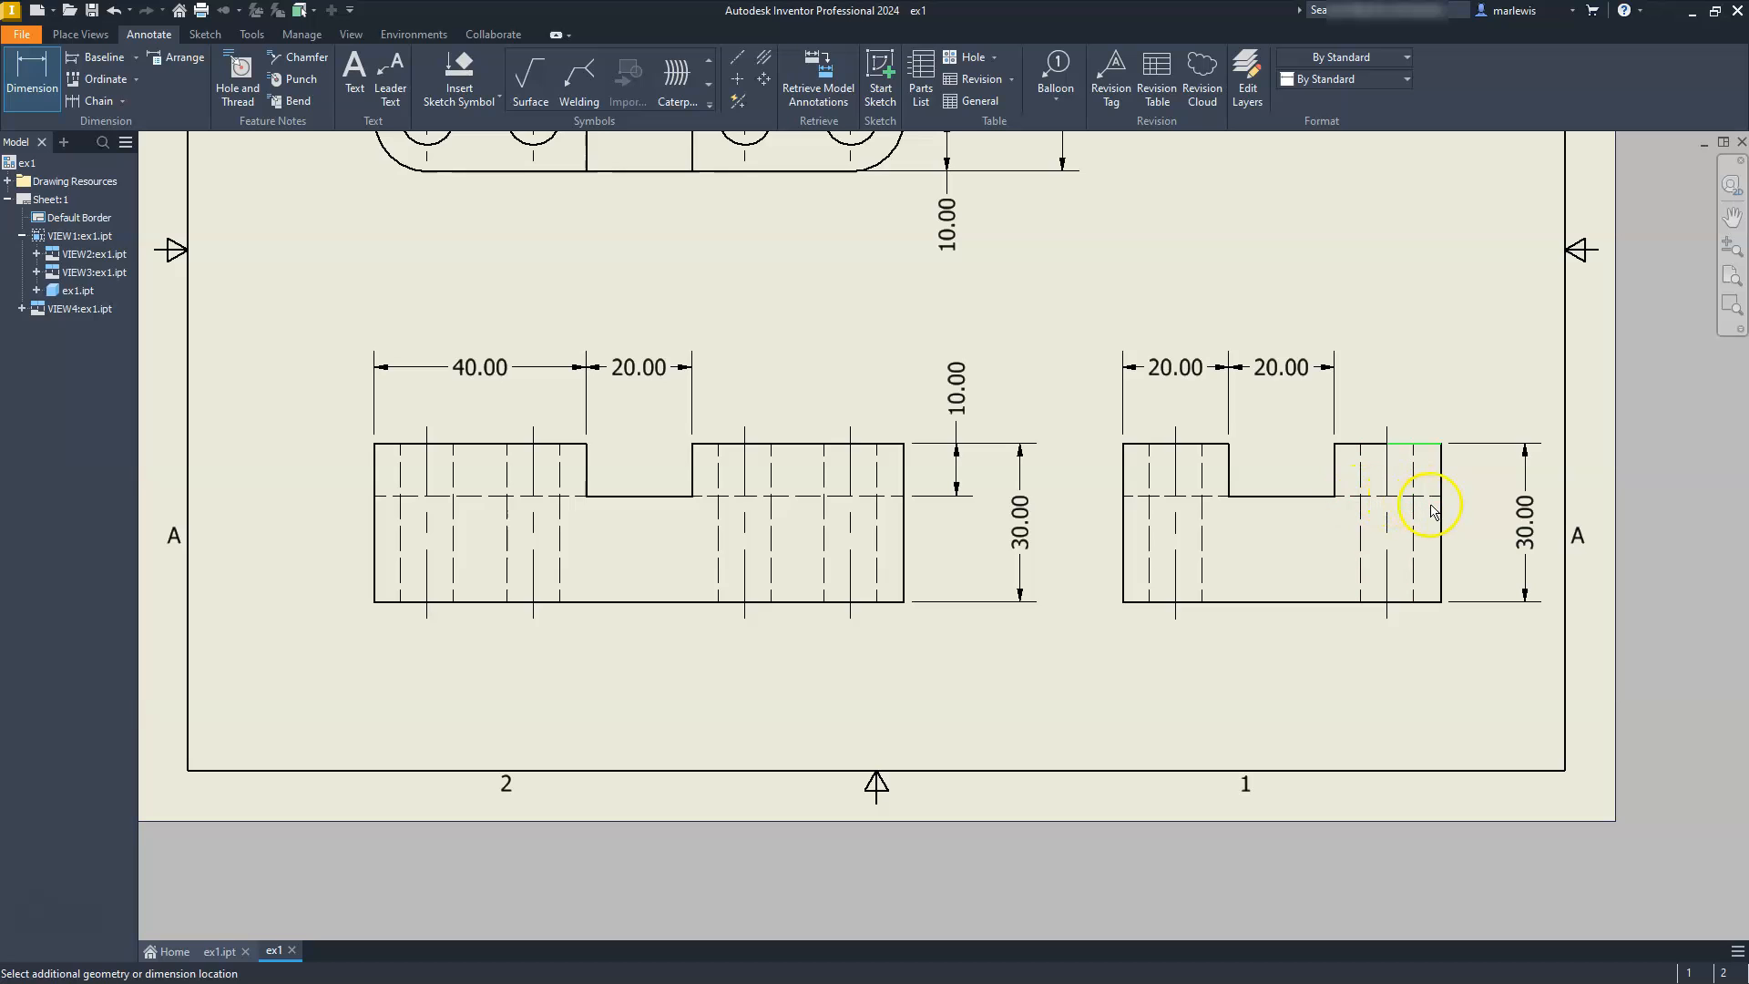
pyautogui.click(1441, 499)
pyautogui.click(1482, 478)
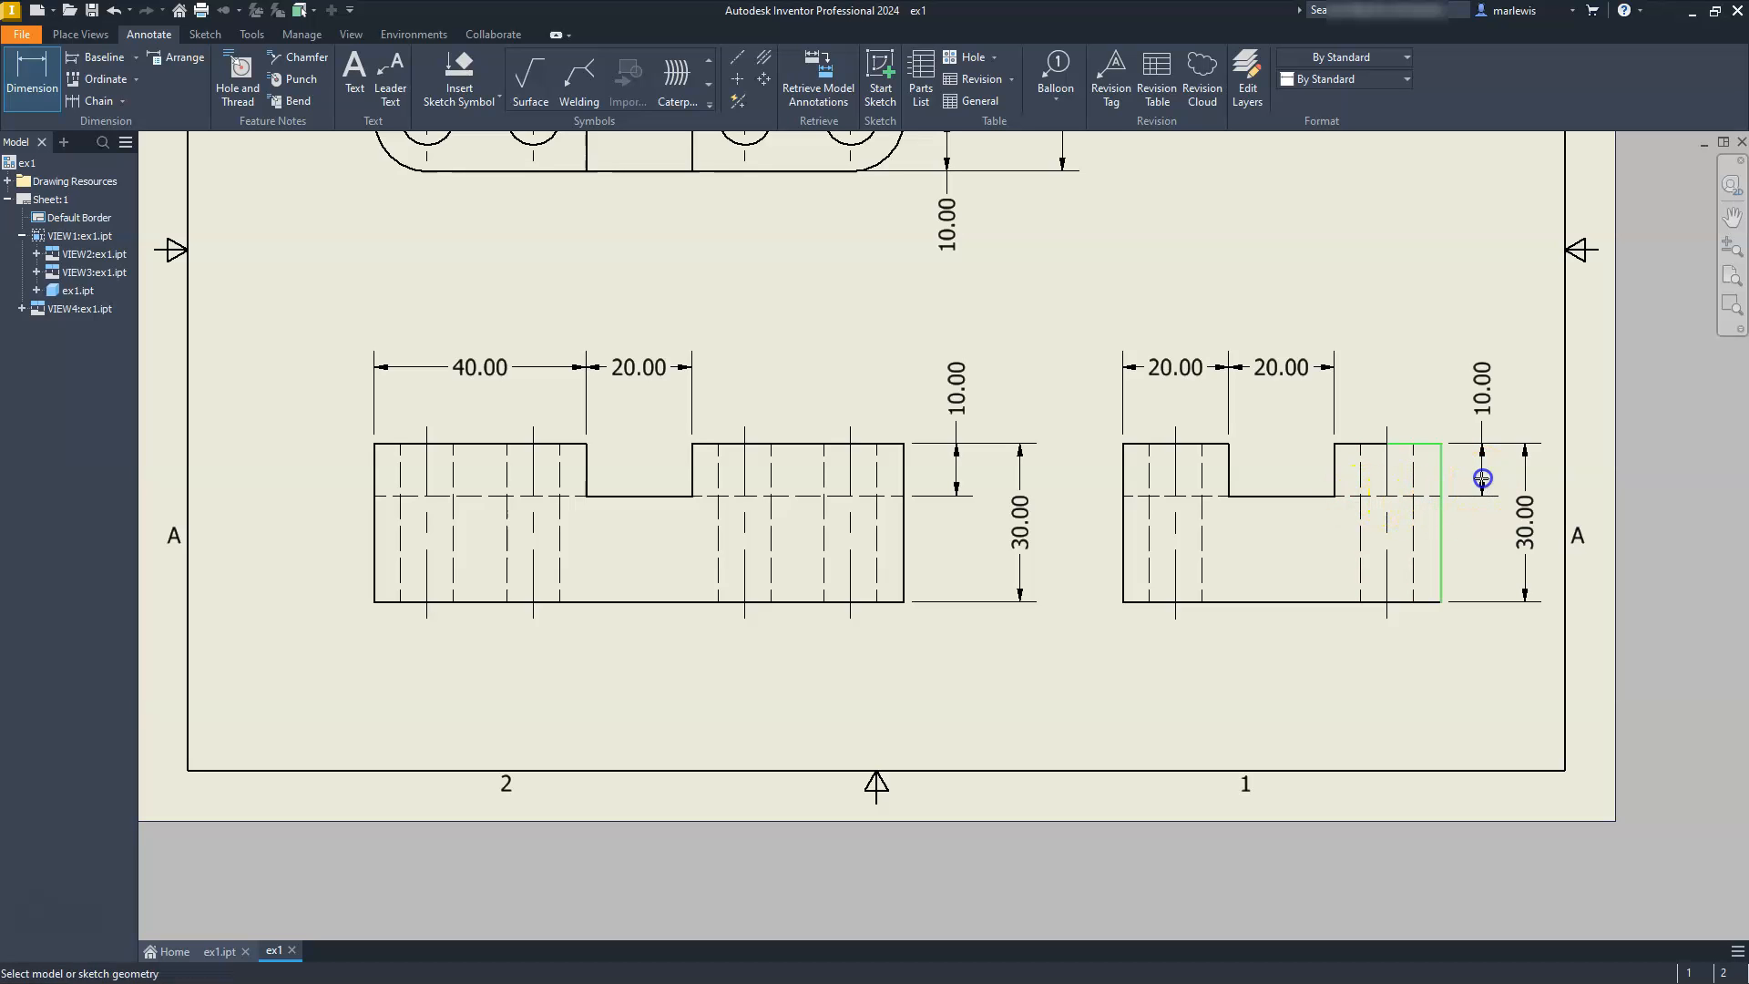
# Step: Add a diameter dimension to the top view's lower-left corner hole, placed below and left of the outline
pyautogui.scroll(-3, 1174, 408)
pyautogui.moveTo(1143, 406); pyautogui.dragTo(1499, 726, button='middle')
pyautogui.scroll(5, 1428, 665)
pyautogui.moveTo(1138, 552)
pyautogui.mouseDown(button='middle')
pyautogui.moveTo(1198, 666)
pyautogui.moveTo(1222, 673)
pyautogui.moveTo(1218, 654)
pyautogui.mouseUp(button='middle')
pyautogui.scroll(-3, 1197, 664)
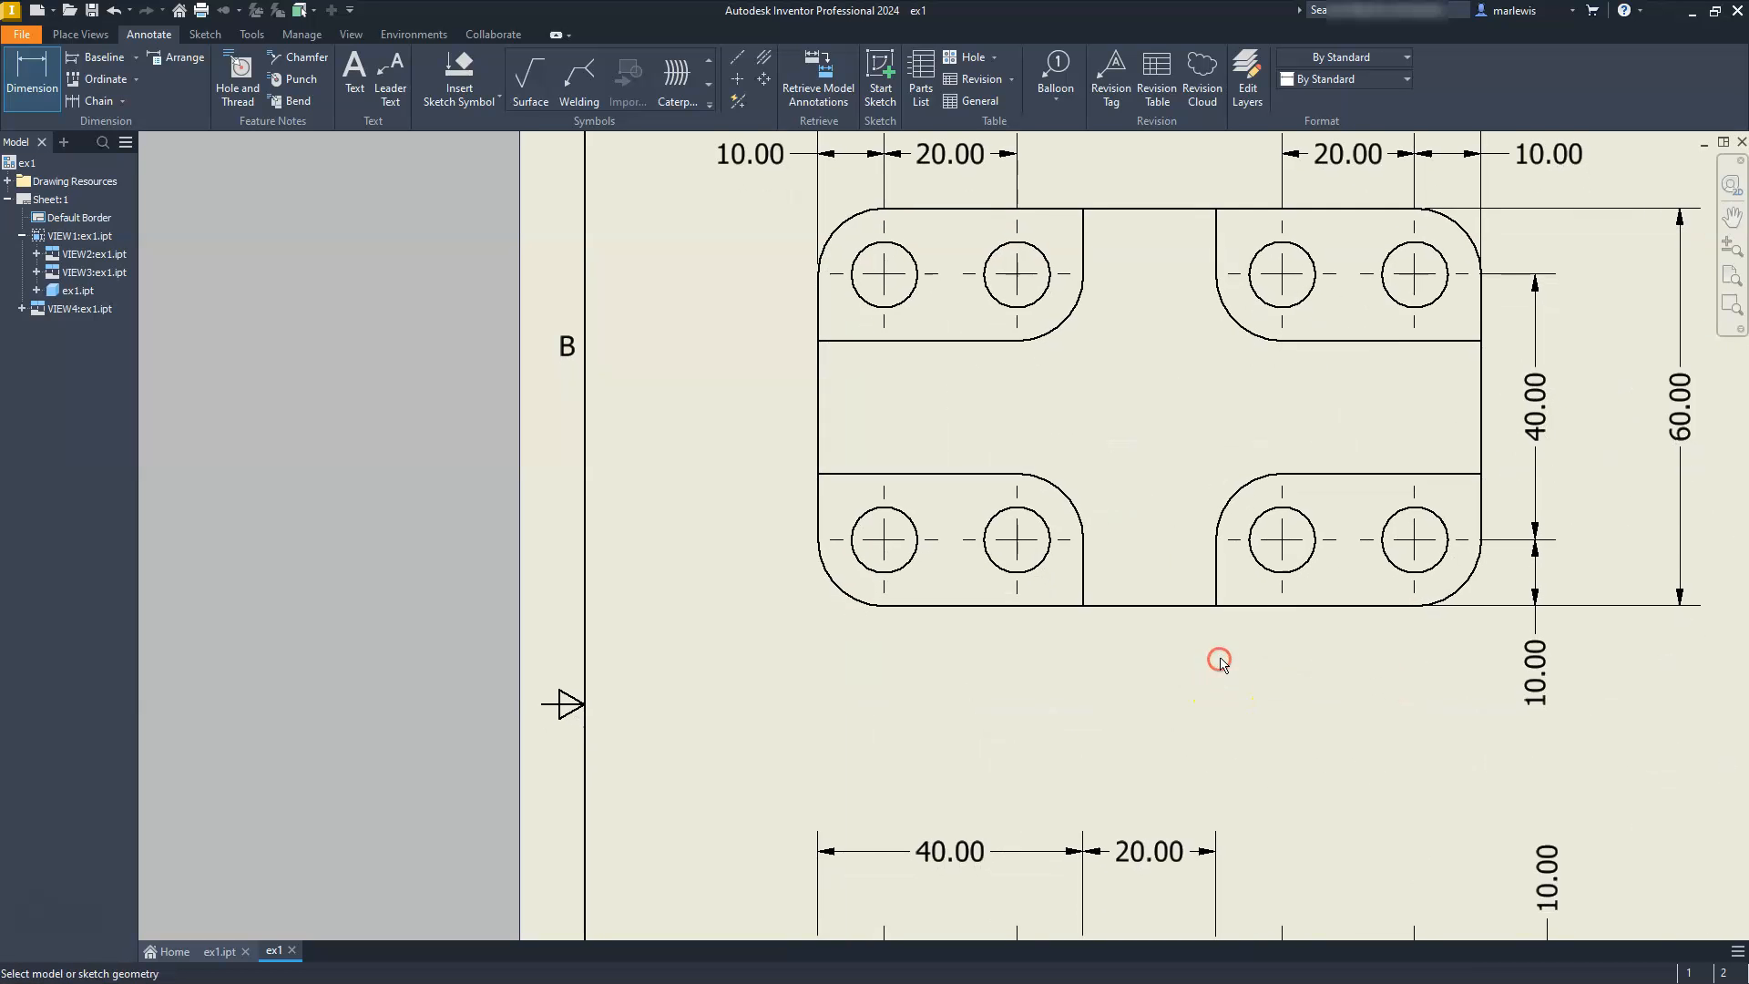
pyautogui.click(861, 569)
pyautogui.click(817, 664)
# Step: Add a radius dimension to the top view's lower-right outer corner, placed below the view
pyautogui.click(1451, 601)
pyautogui.click(1491, 752)
pyautogui.press('Escape')
pyautogui.scroll(5, 1297, 560)
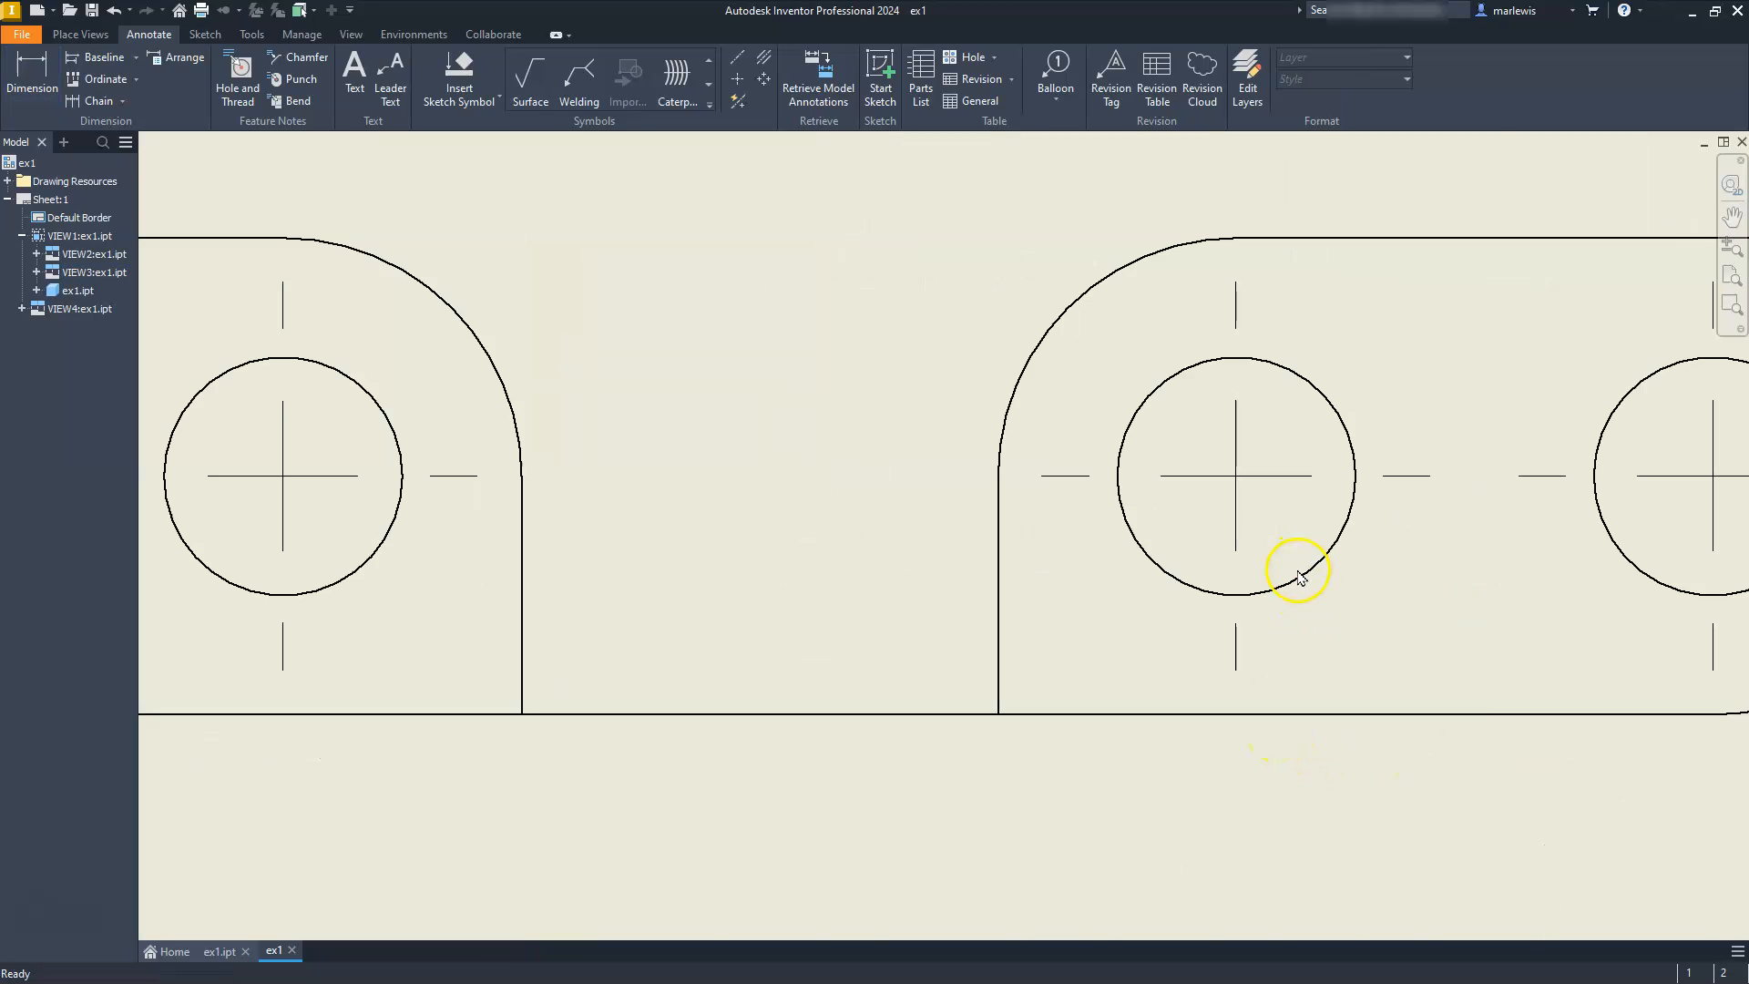
pyautogui.scroll(-8, 1293, 578)
pyautogui.press('Home')
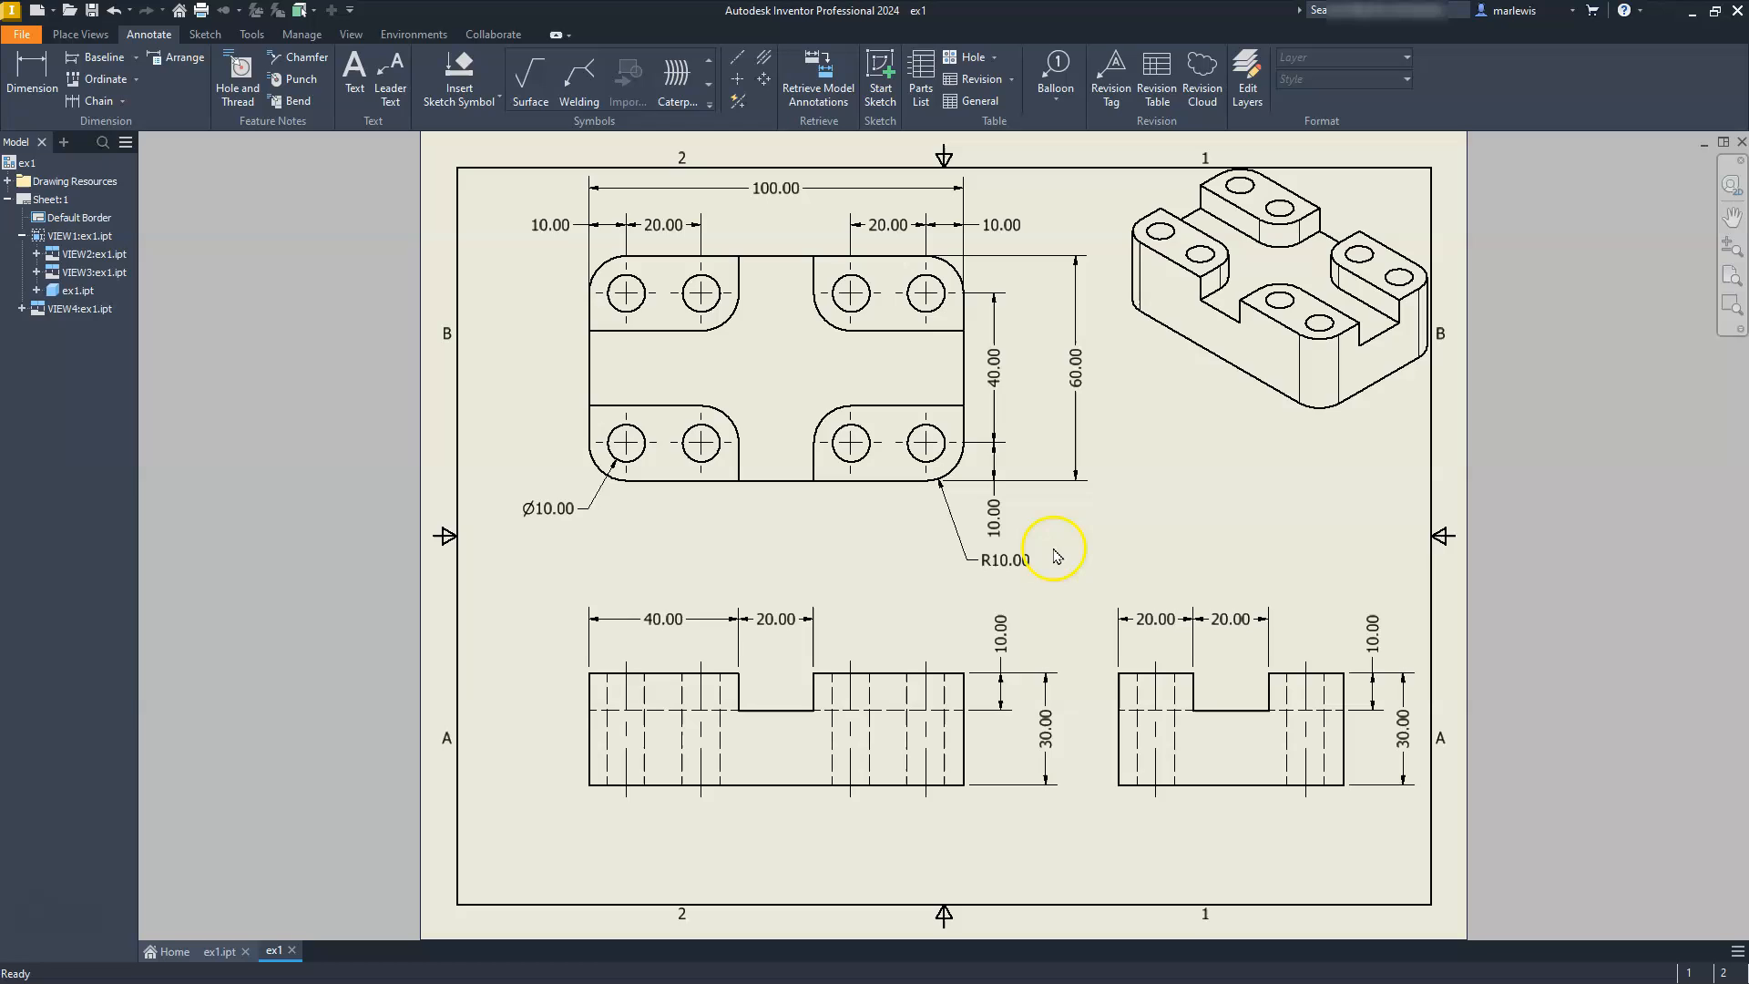
# Step: Turn off trailing zeros for linear dimensions in the Default - mm (ANSI) dimension style
pyautogui.click(293, 44)
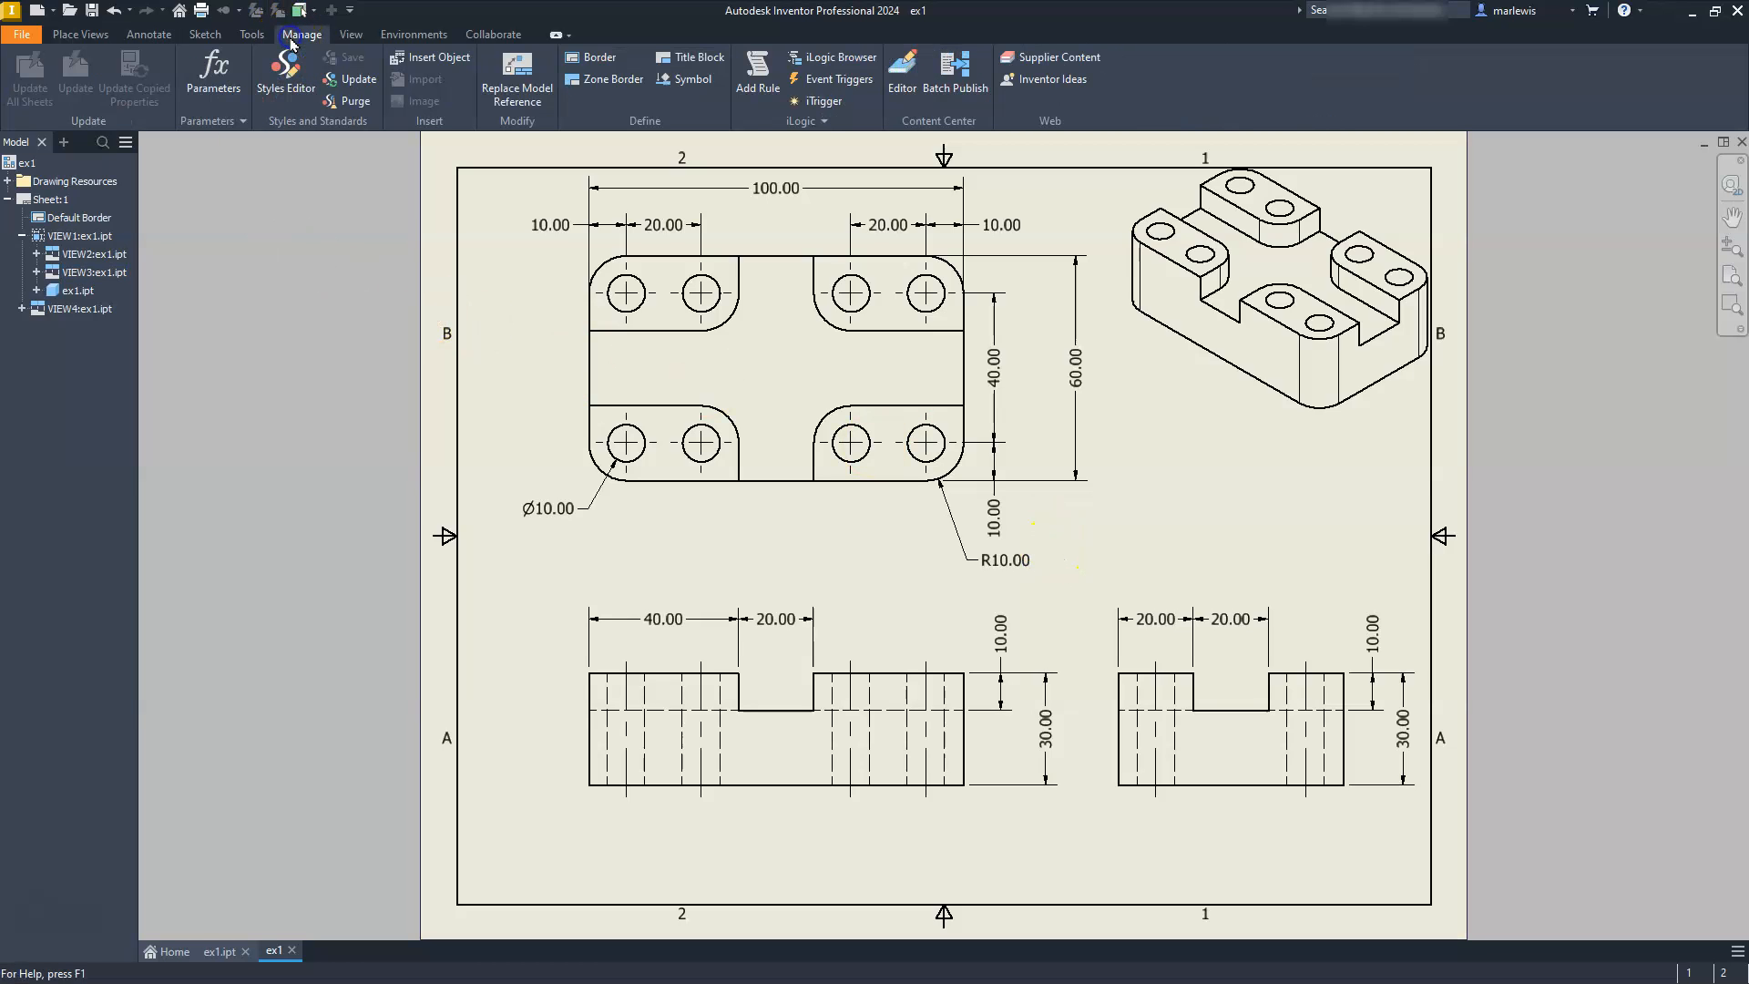
pyautogui.click(284, 71)
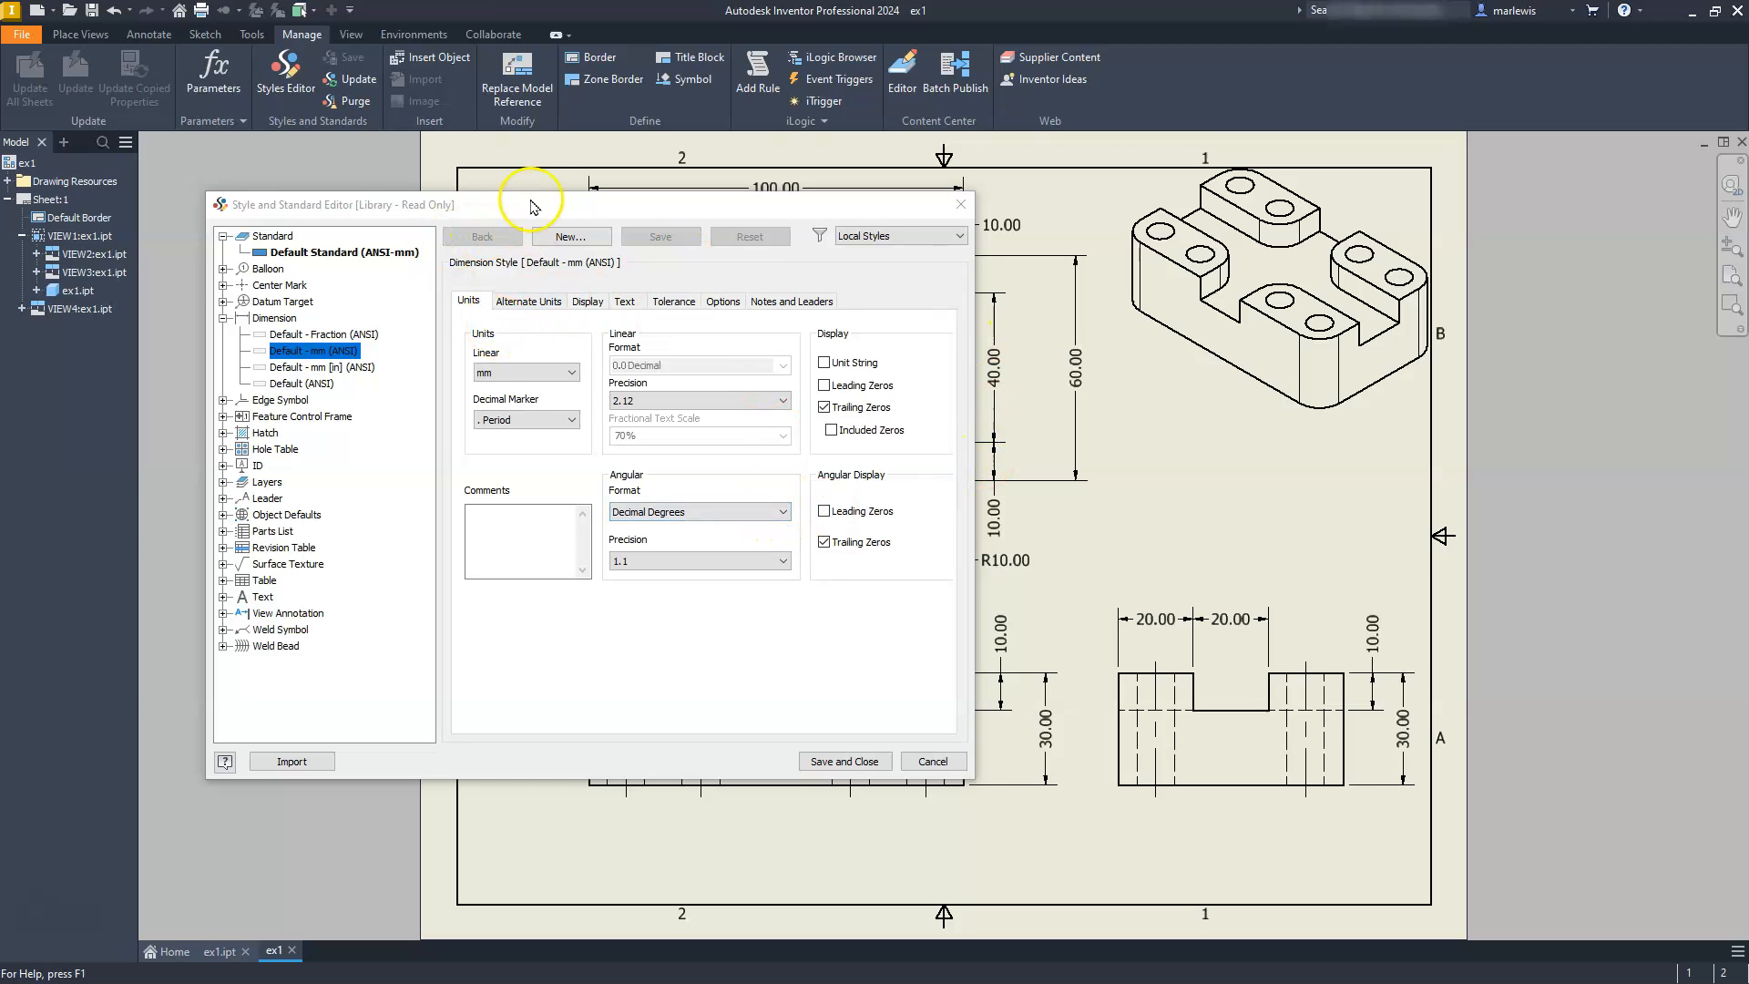
pyautogui.moveTo(537, 206)
pyautogui.mouseDown()
pyautogui.moveTo(979, 224)
pyautogui.moveTo(866, 245)
pyautogui.mouseUp()
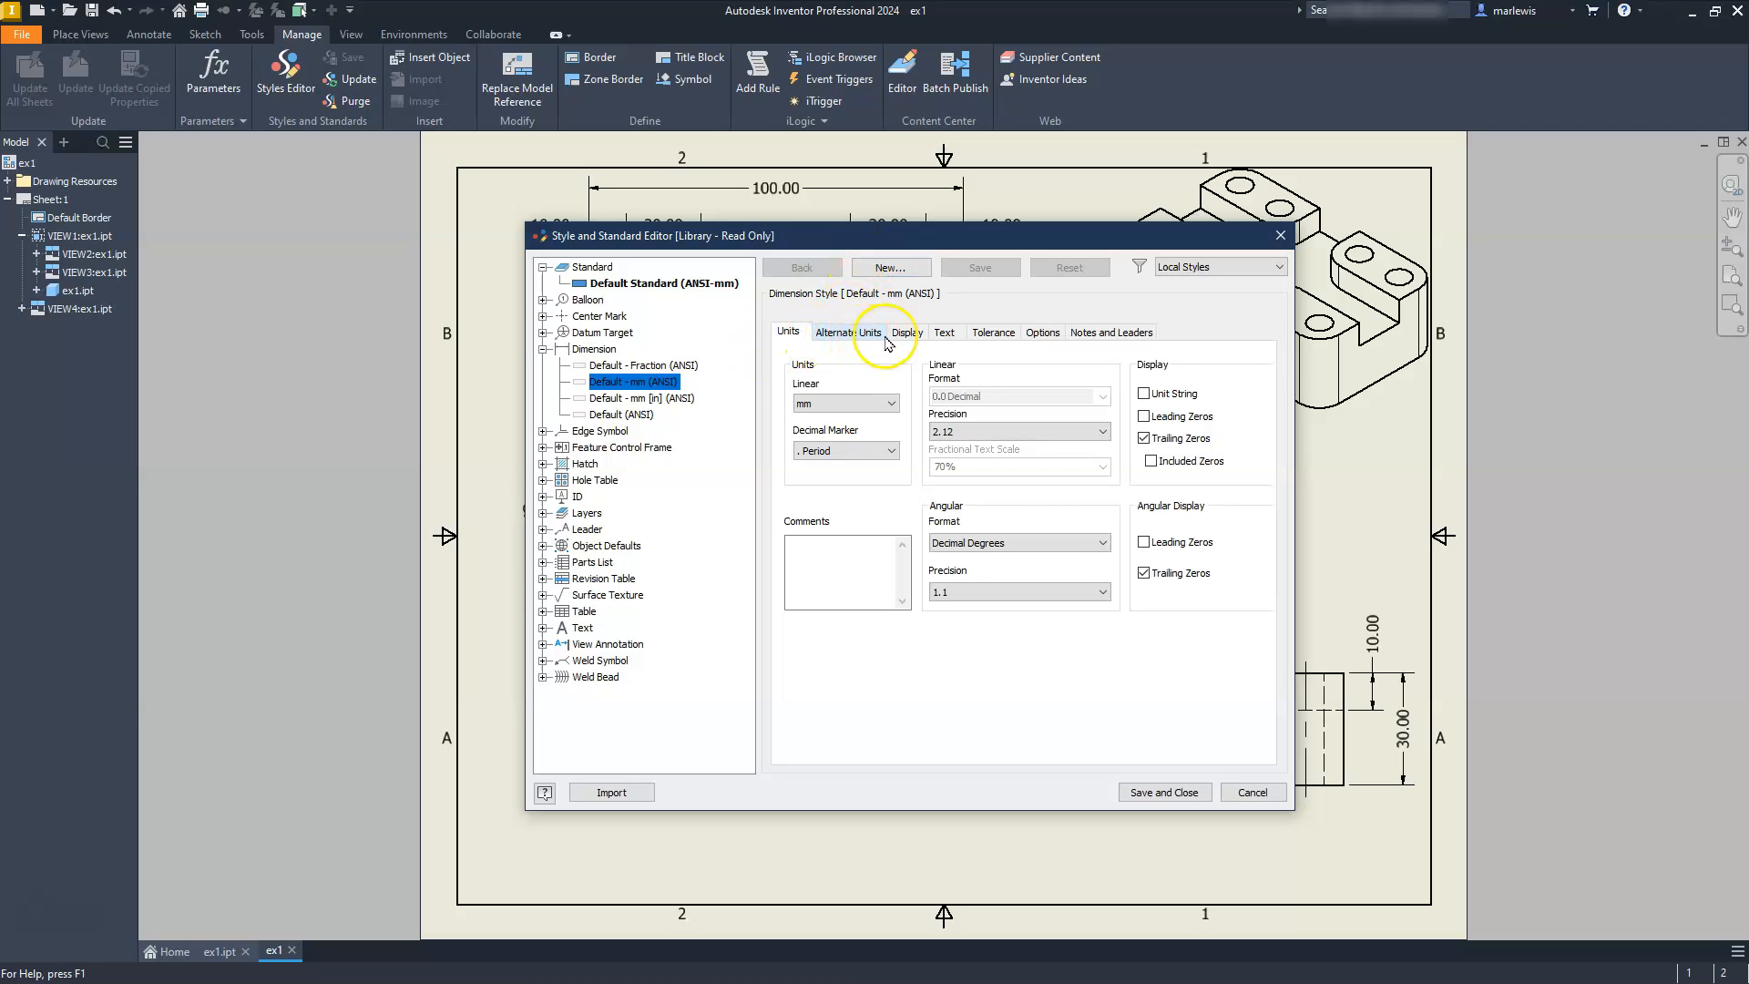
pyautogui.click(913, 334)
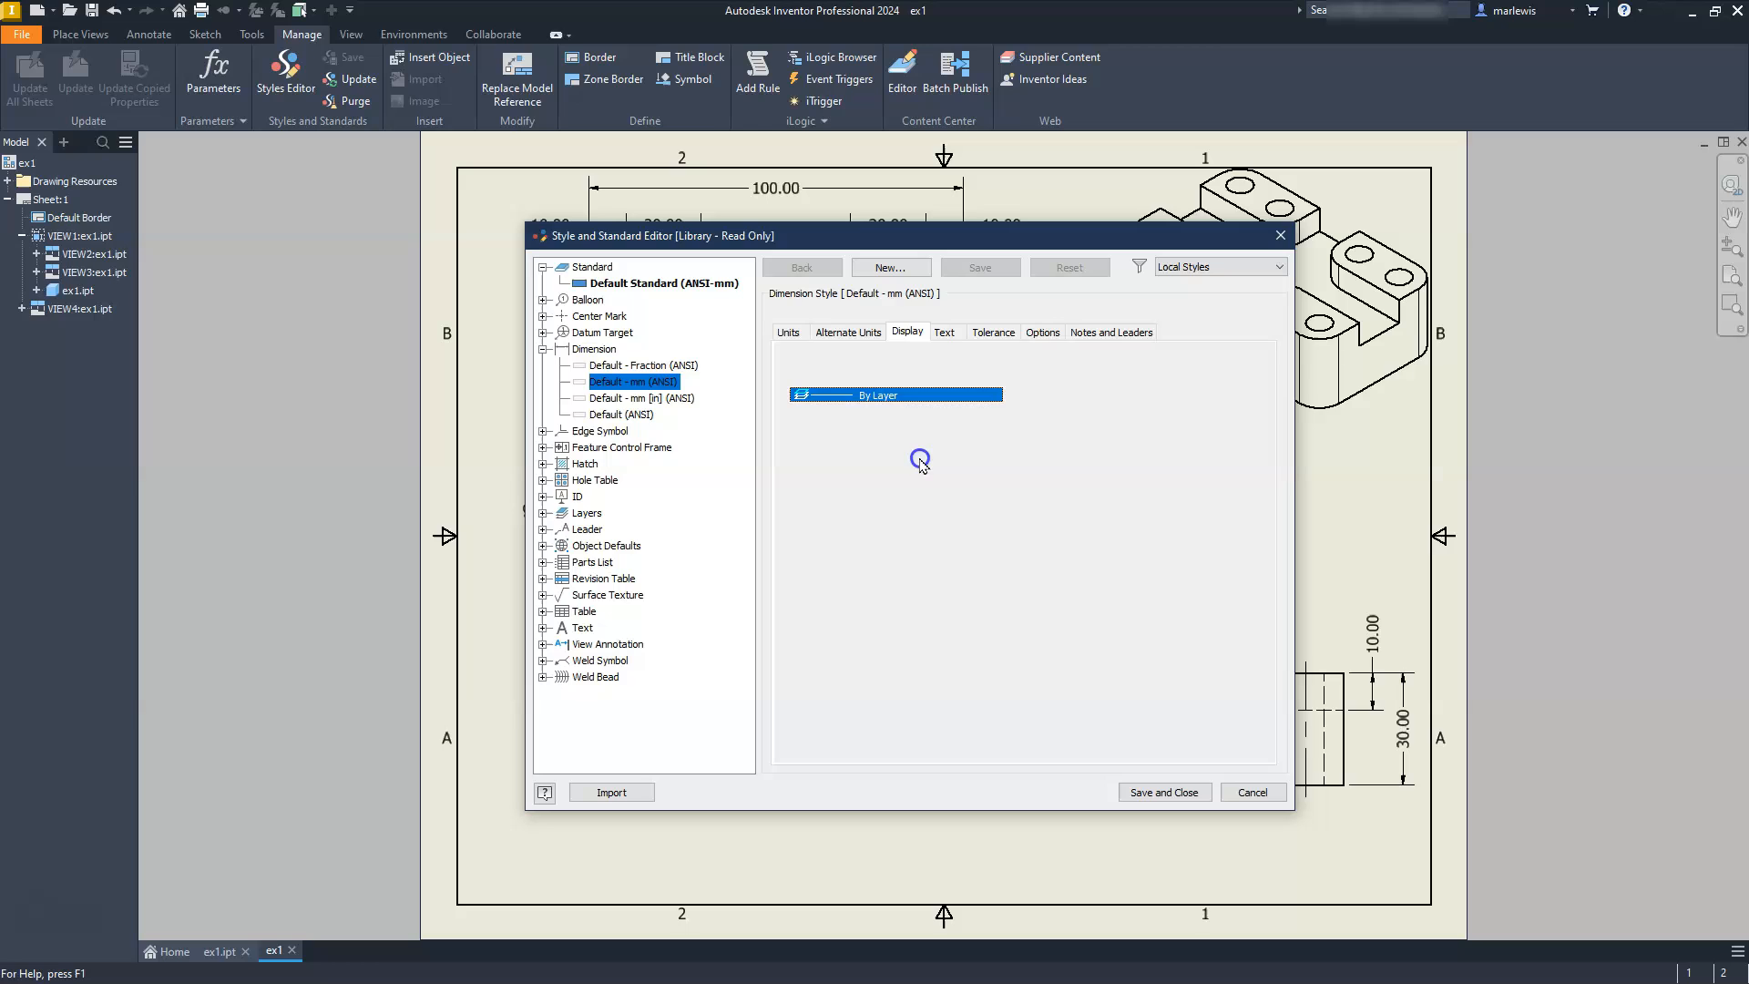
pyautogui.click(786, 335)
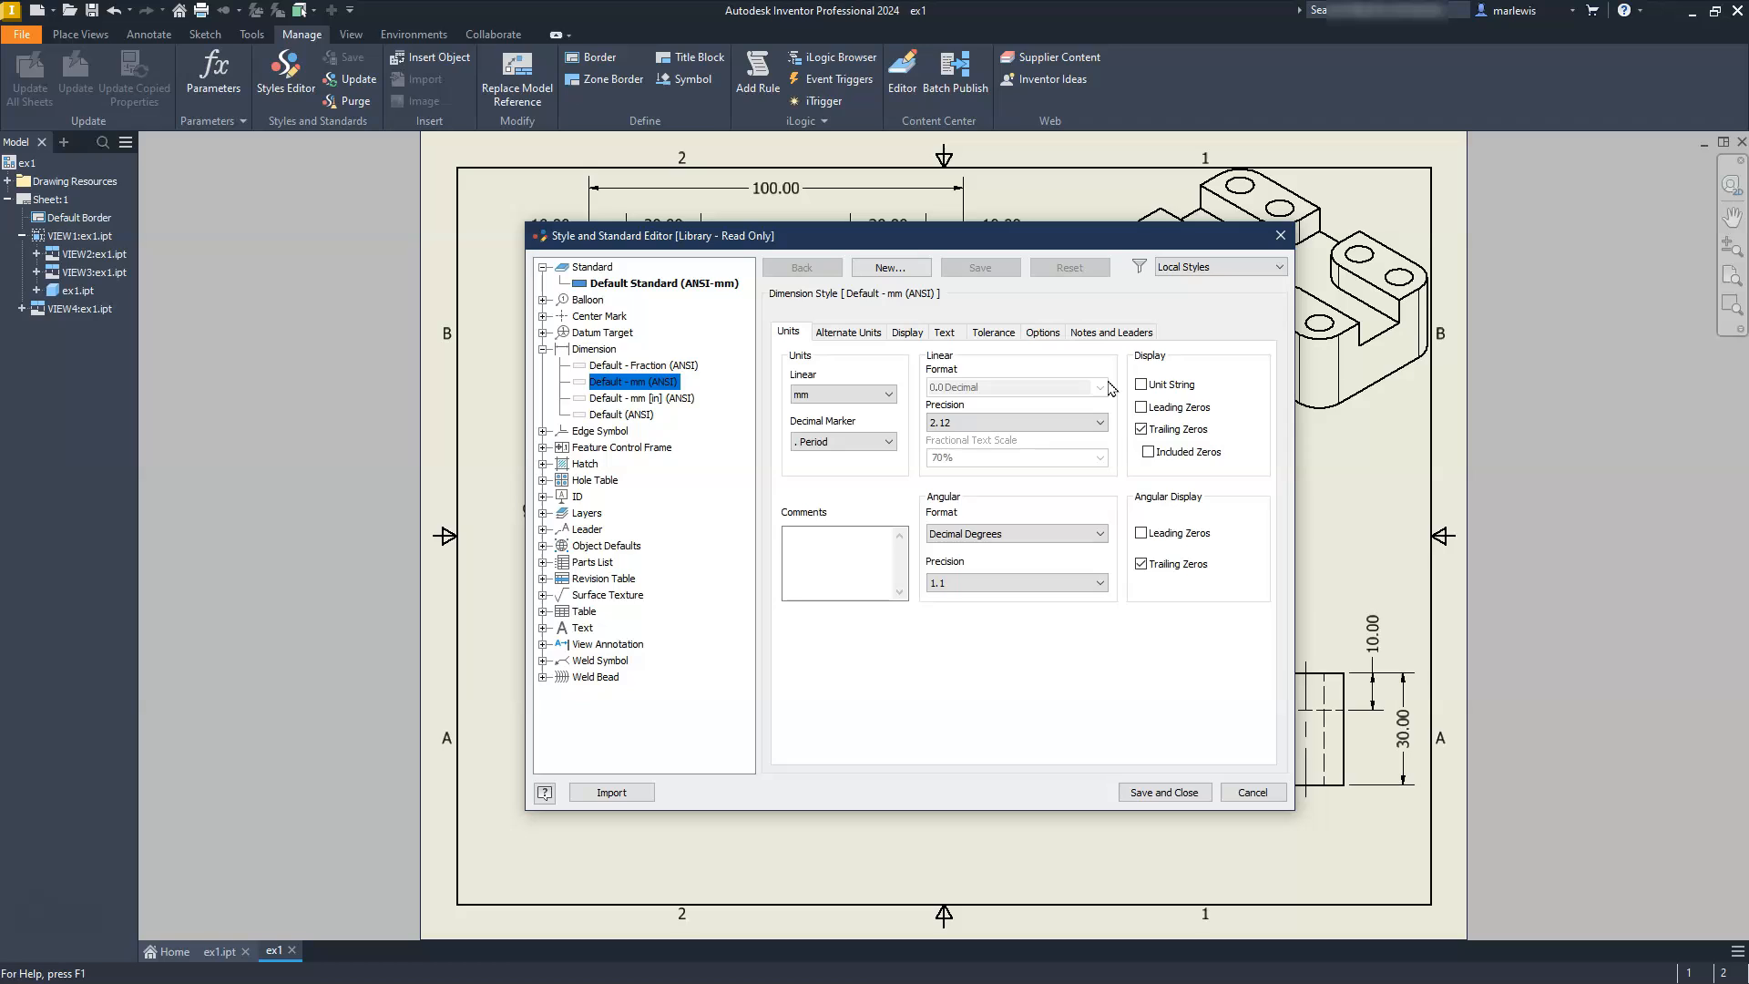
pyautogui.click(1141, 430)
pyautogui.click(1143, 429)
pyautogui.click(1143, 430)
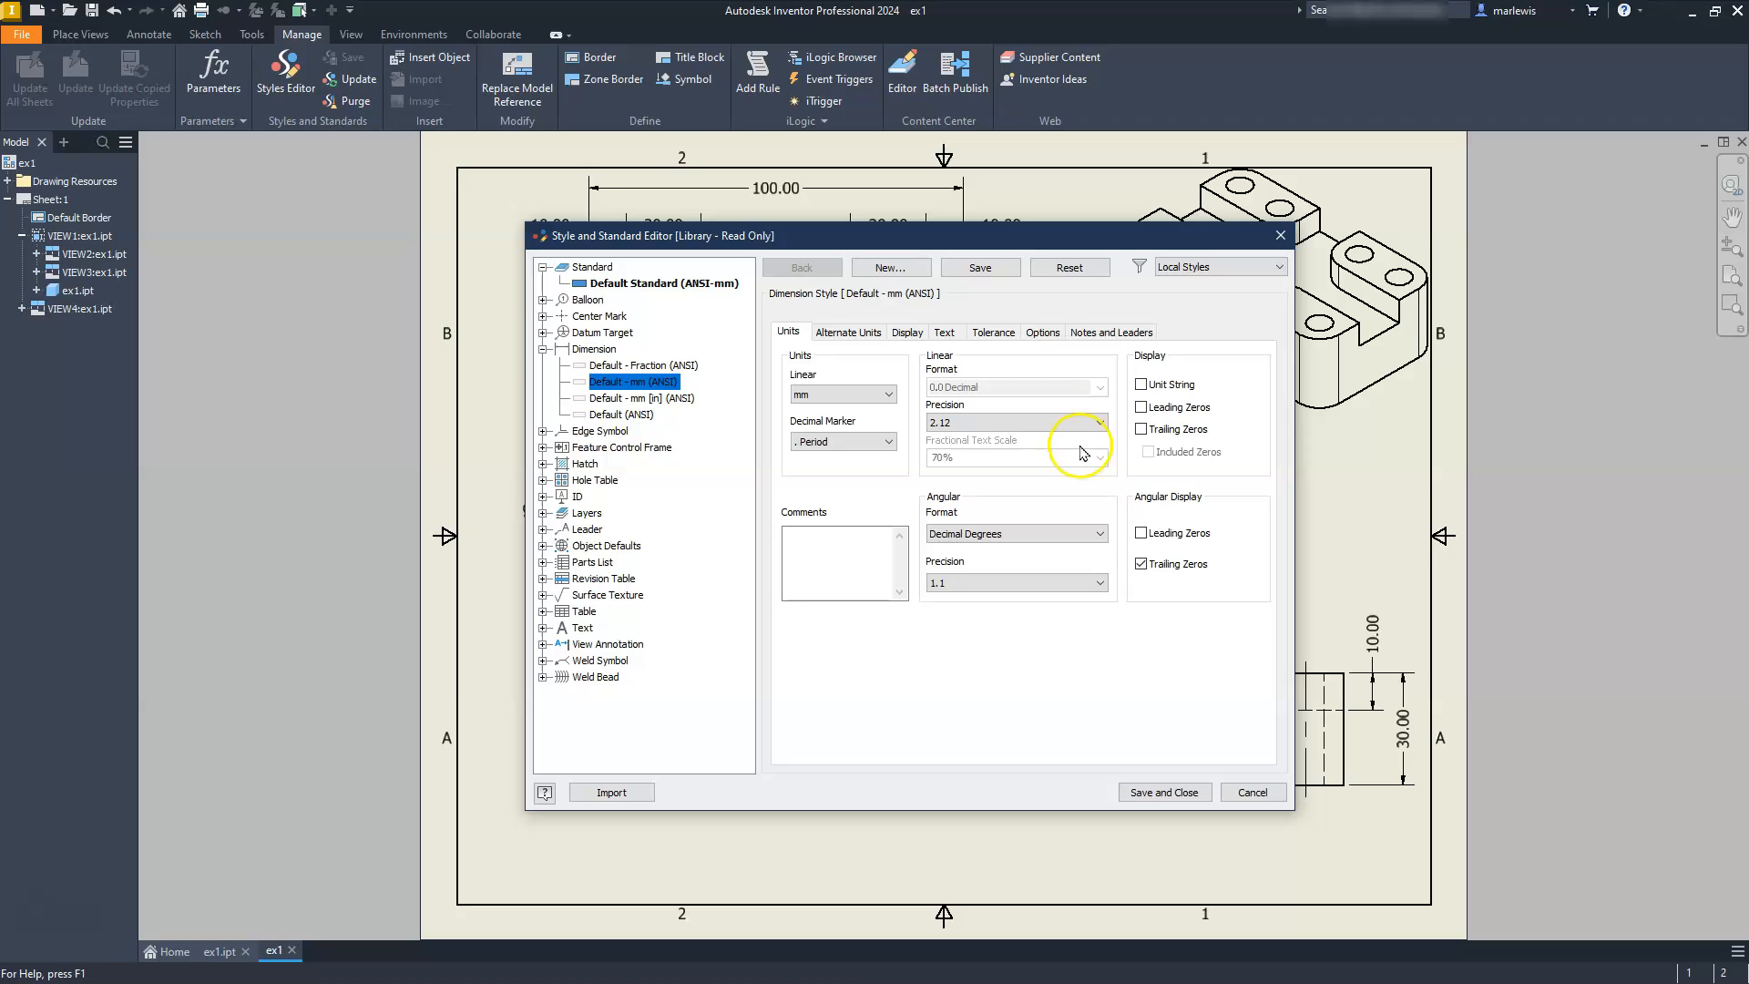
# Step: Set the style's aligned and vertical linear dimension text to inline horizontal orientation, and save the style changes
pyautogui.click(944, 335)
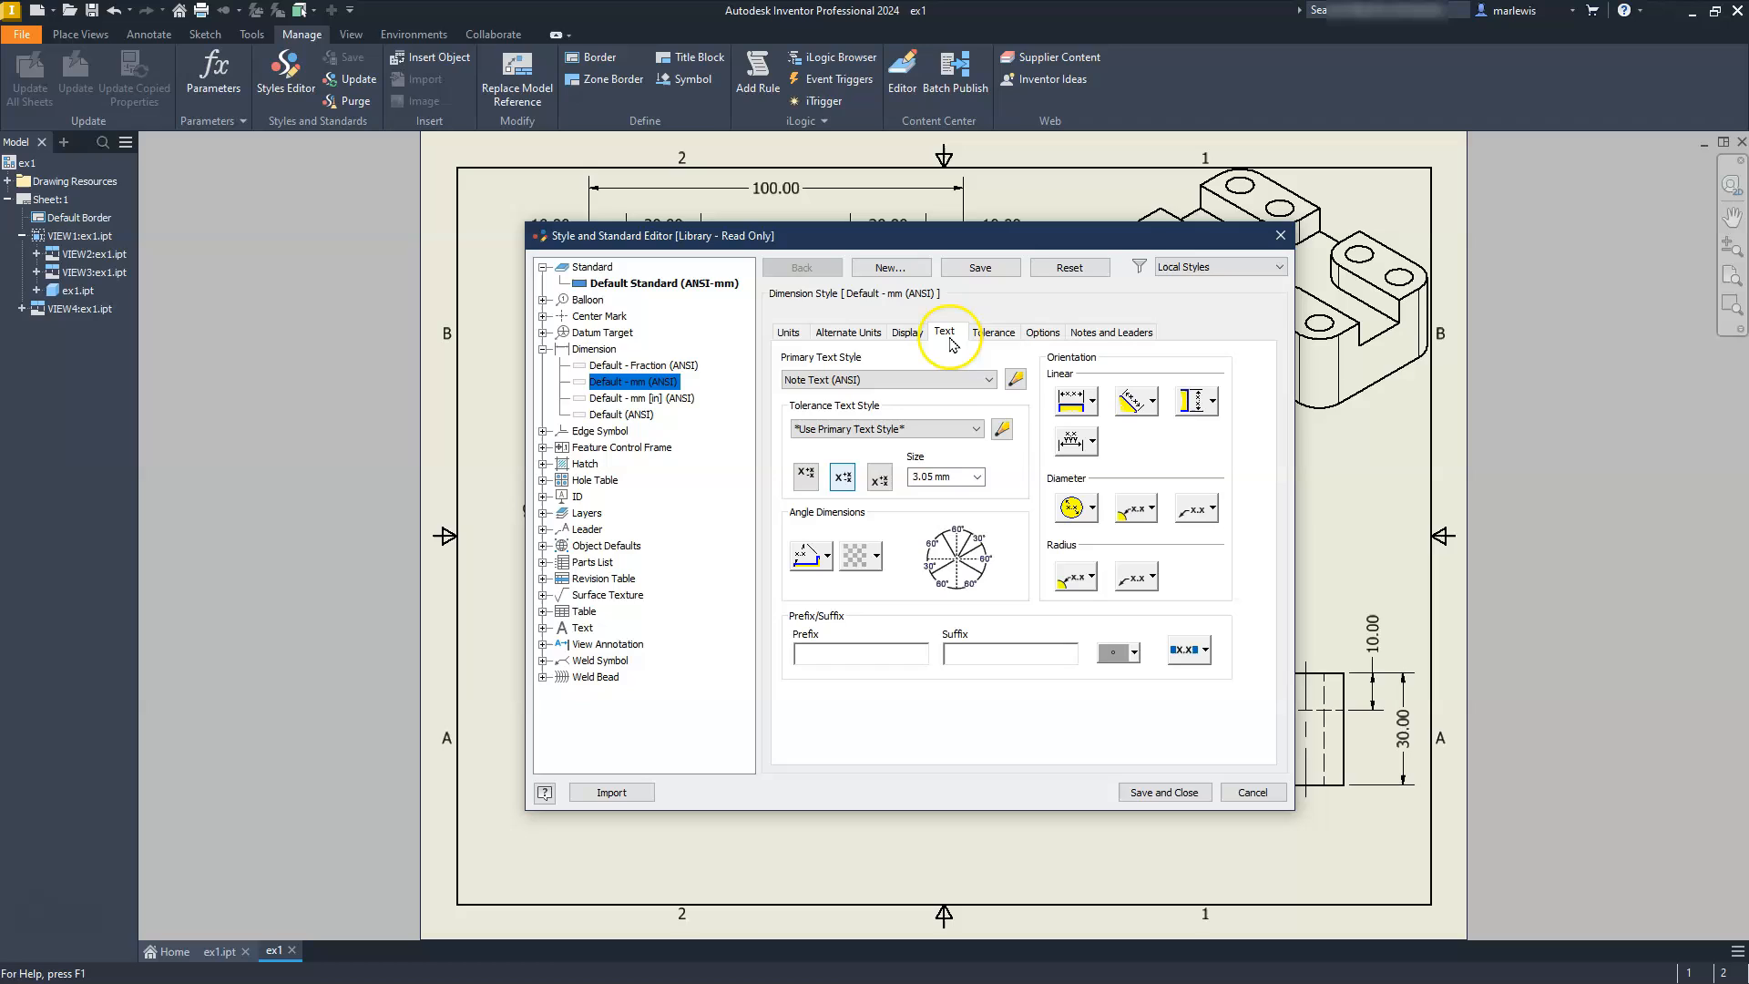
pyautogui.click(1133, 403)
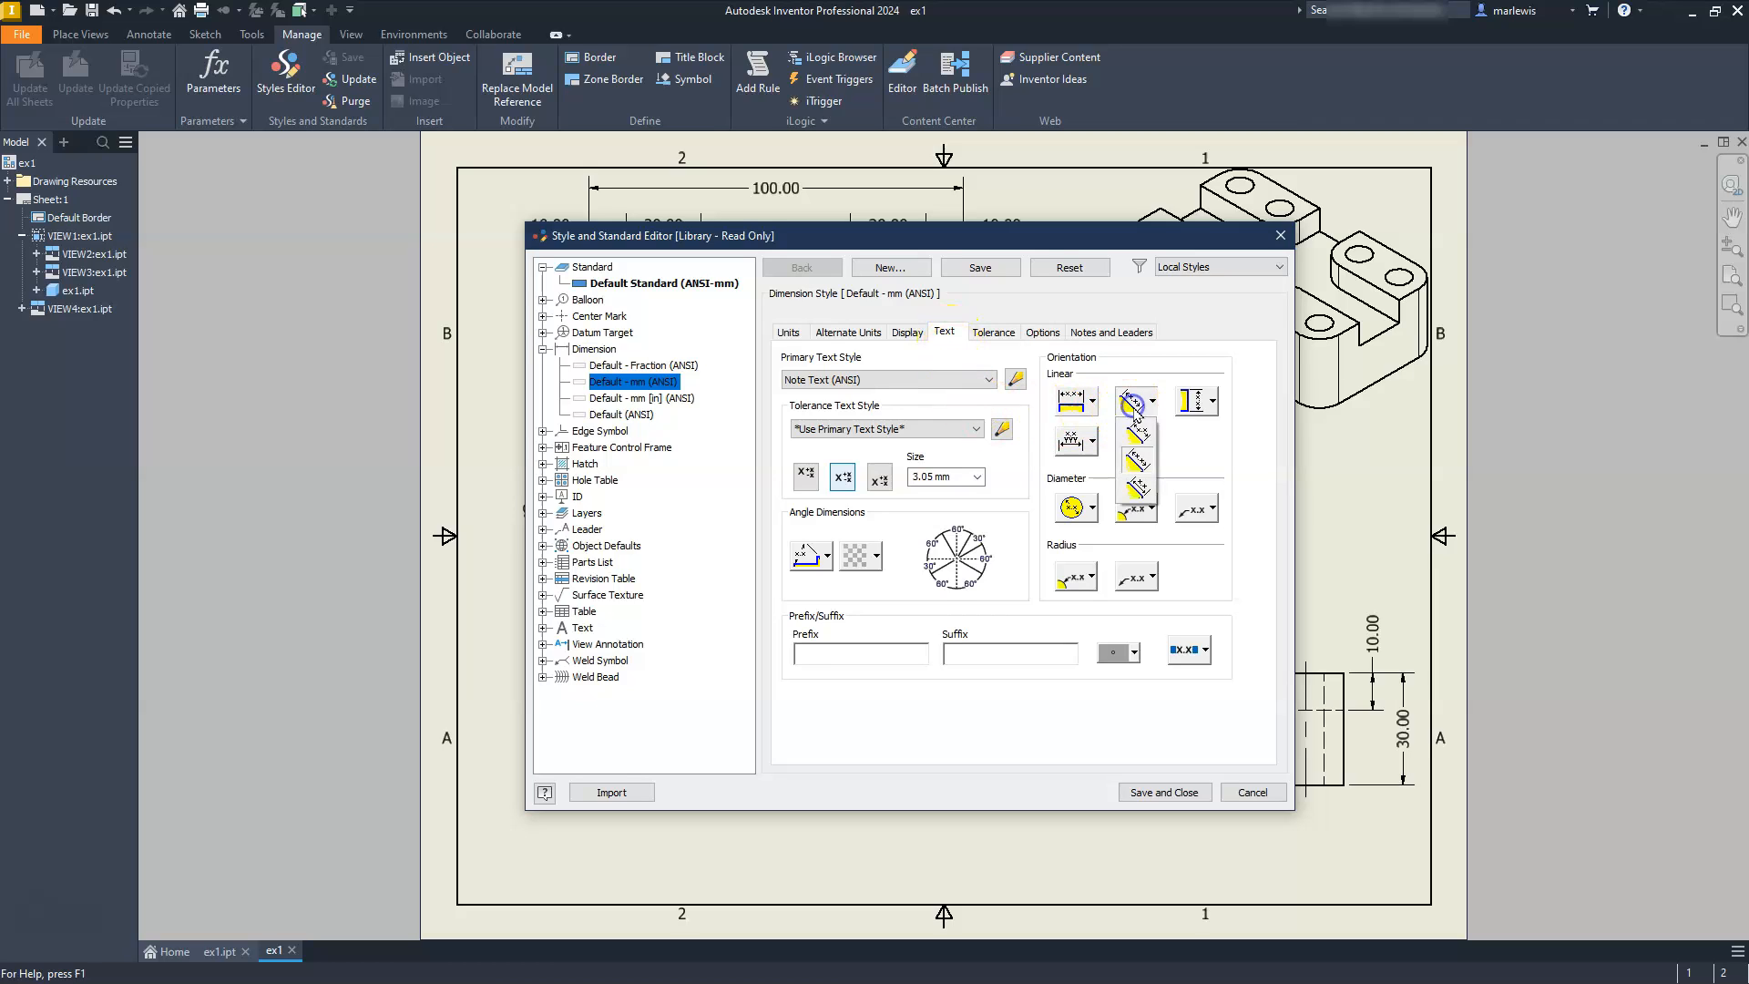
pyautogui.click(1141, 433)
pyautogui.click(1212, 400)
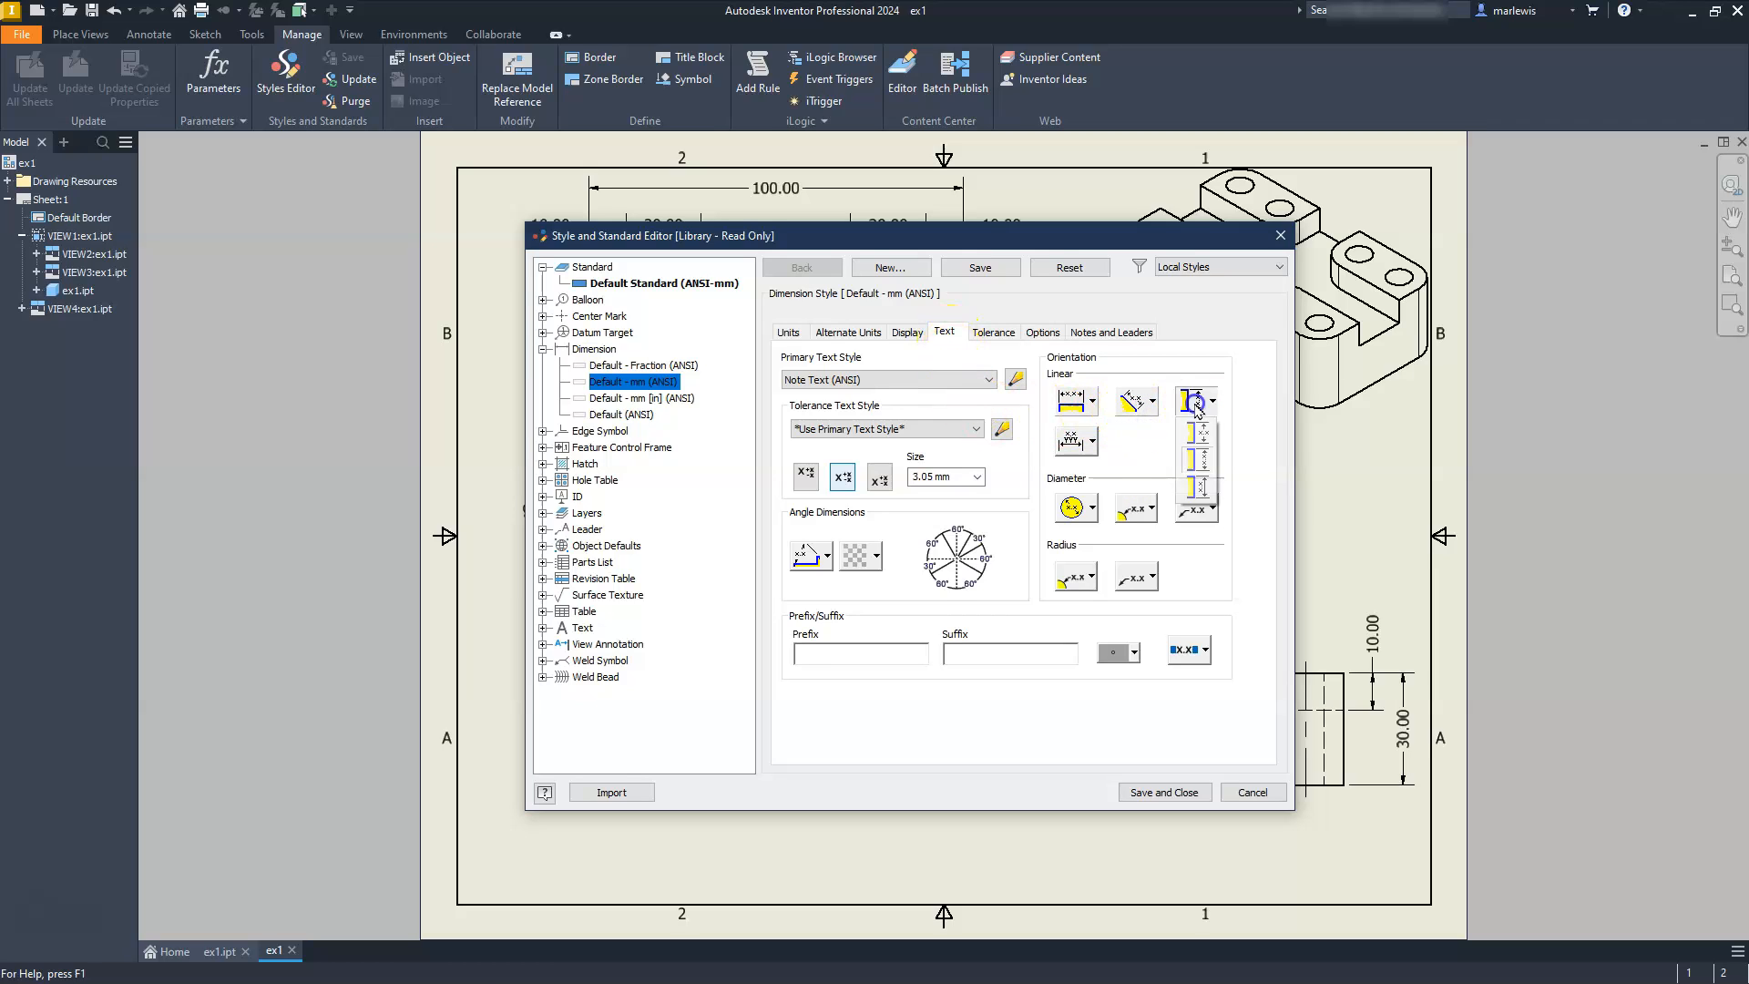
pyautogui.click(1201, 435)
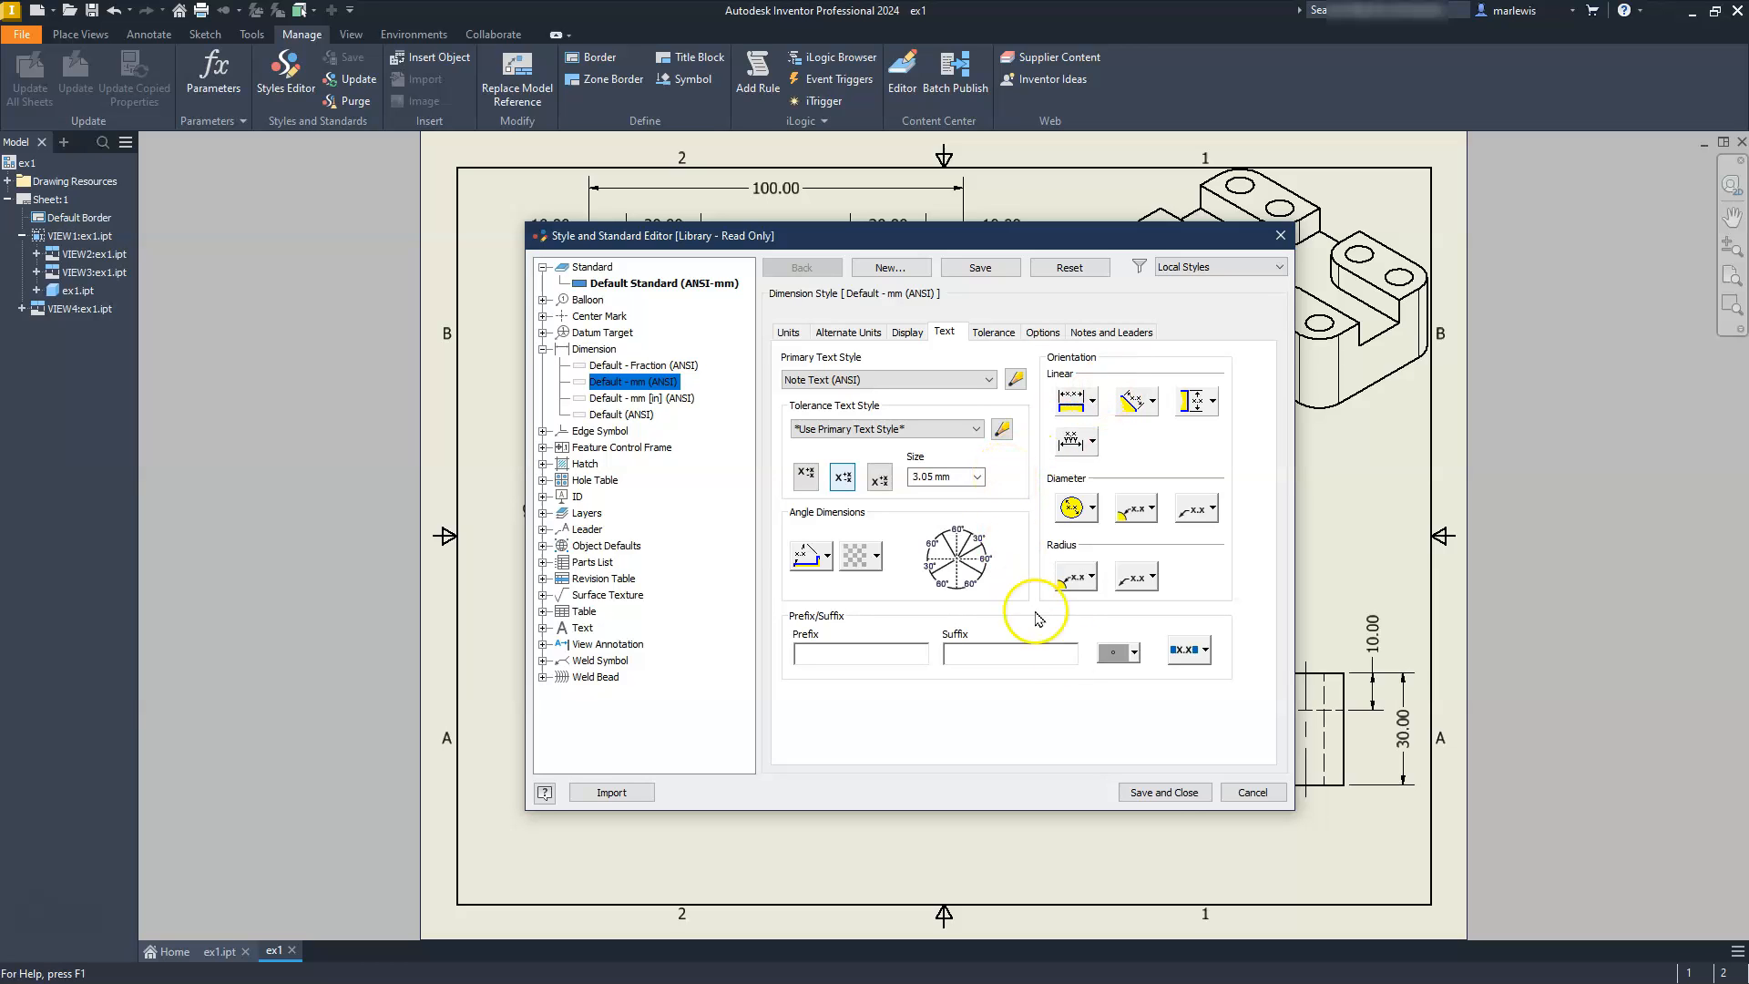
pyautogui.click(1166, 792)
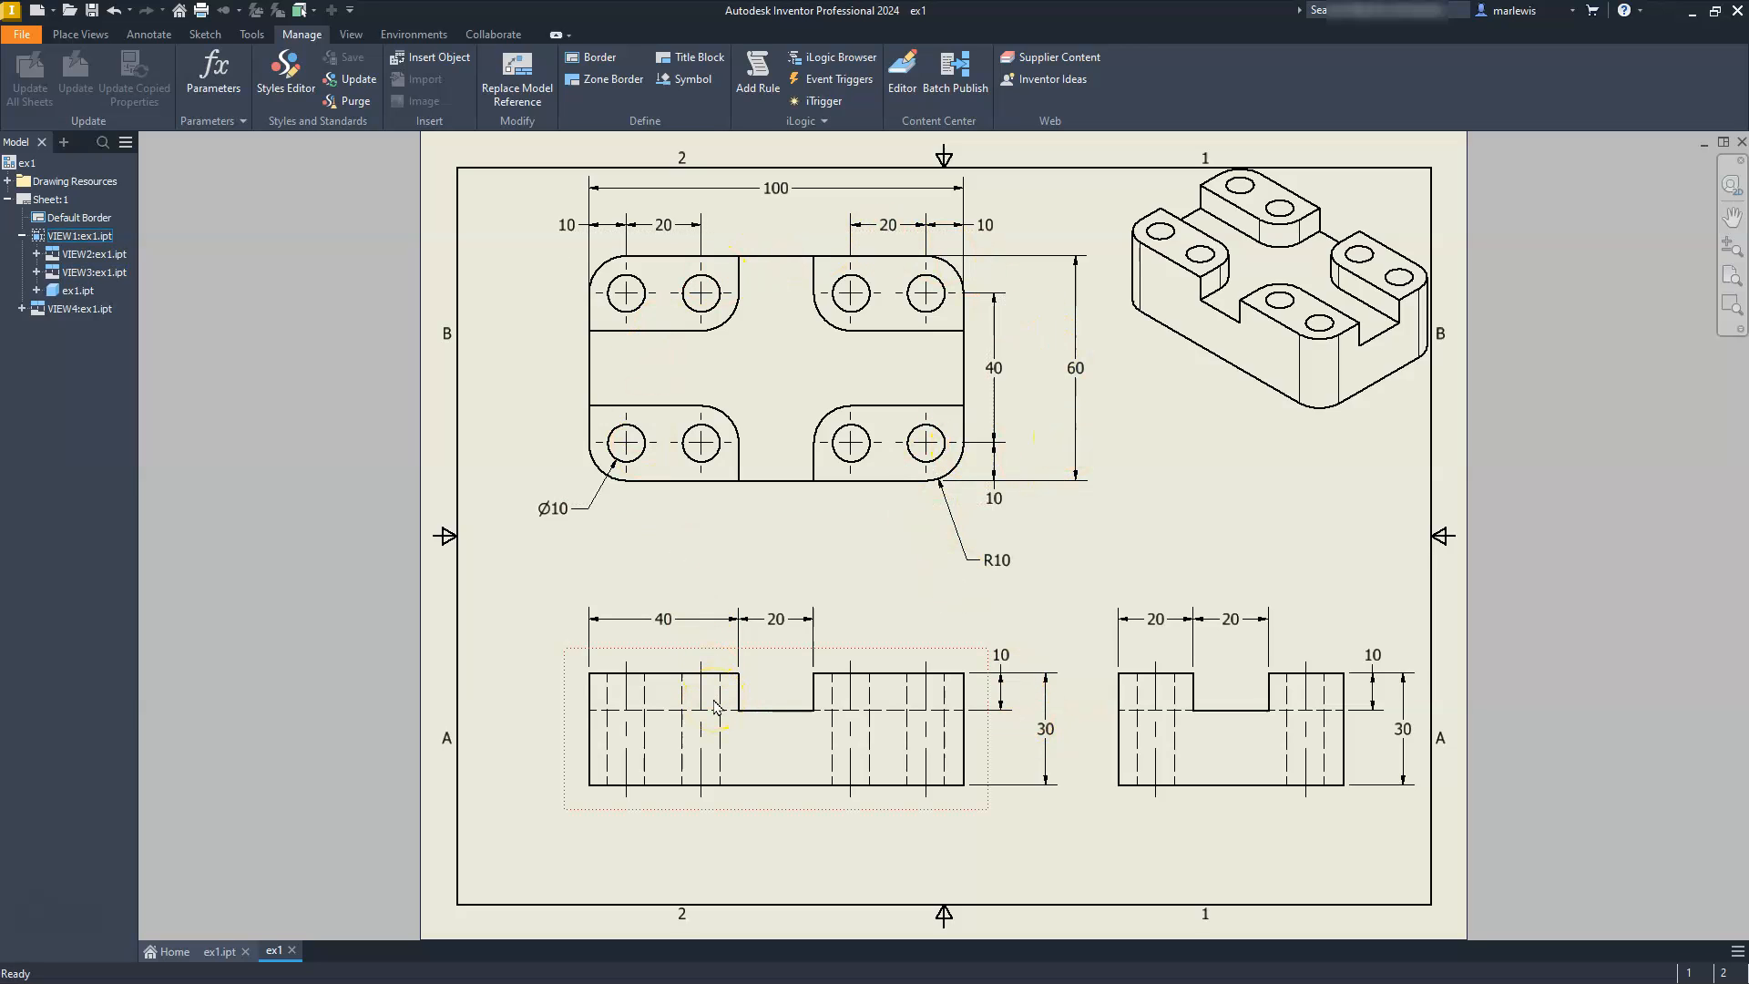
# Step: Add the prefix 8X to the hole diameter dimension at the top view's lower-left corner
pyautogui.click(555, 513)
pyautogui.doubleClick(555, 511)
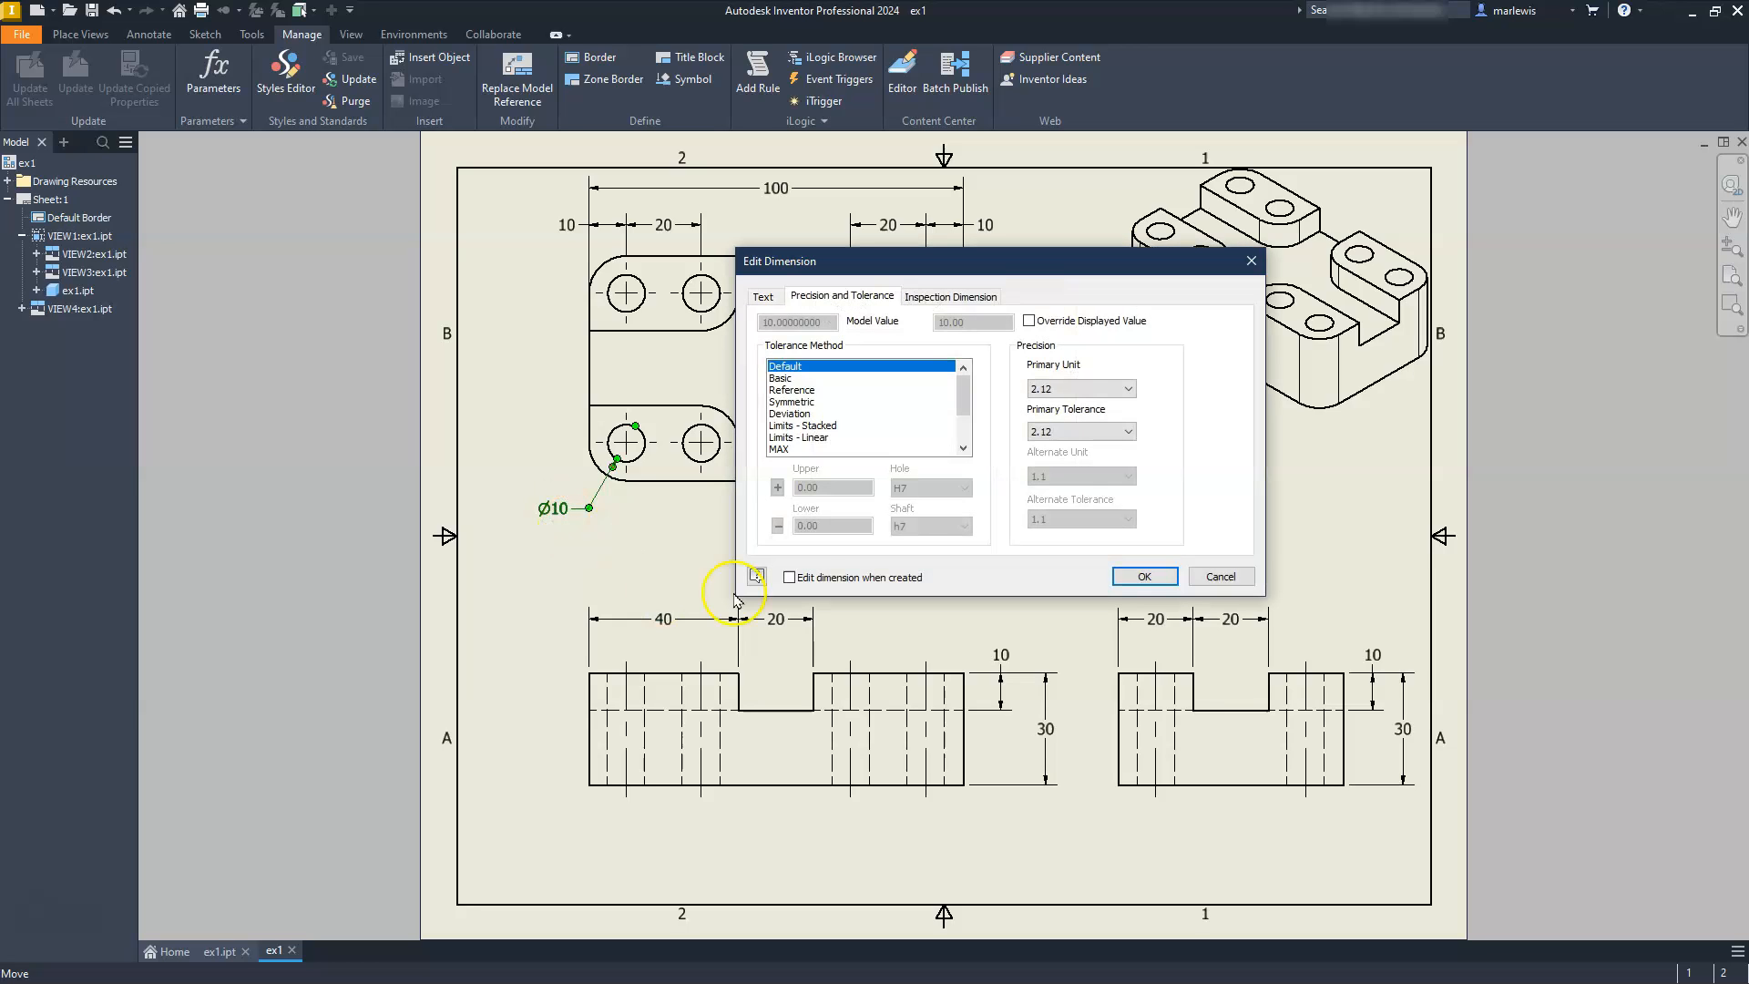
pyautogui.click(763, 297)
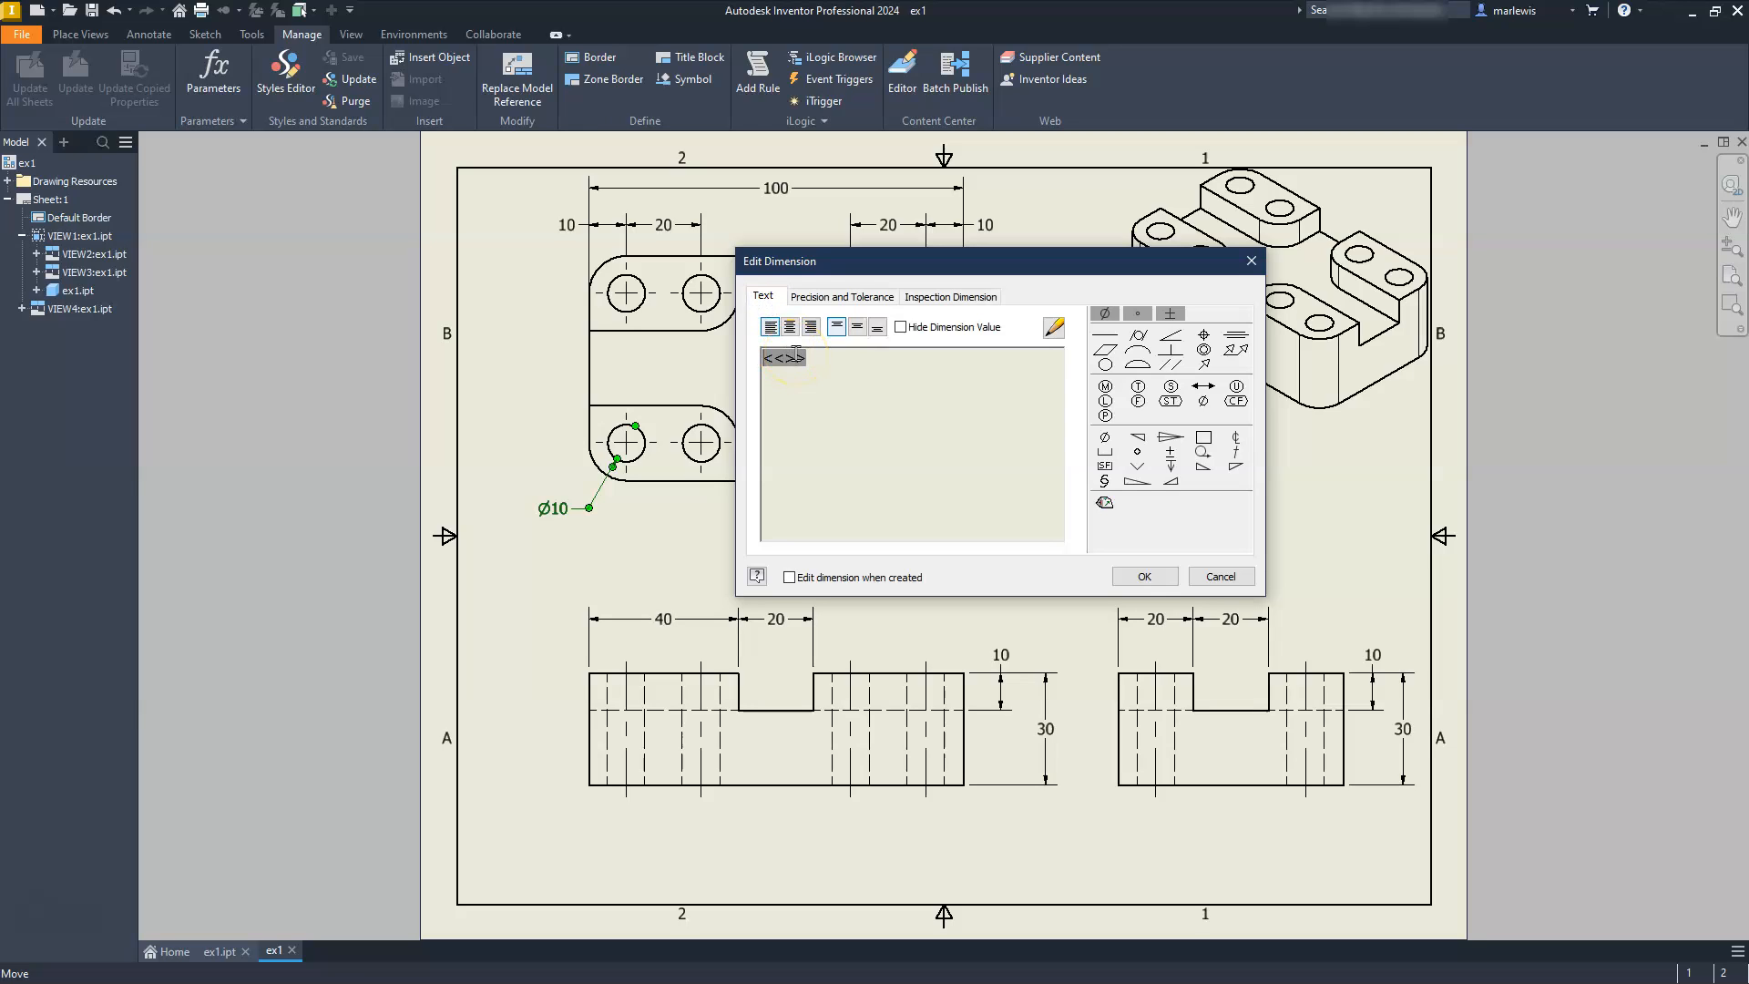
pyautogui.write('8x')
pyautogui.press('BackSpace')
pyautogui.write('X')
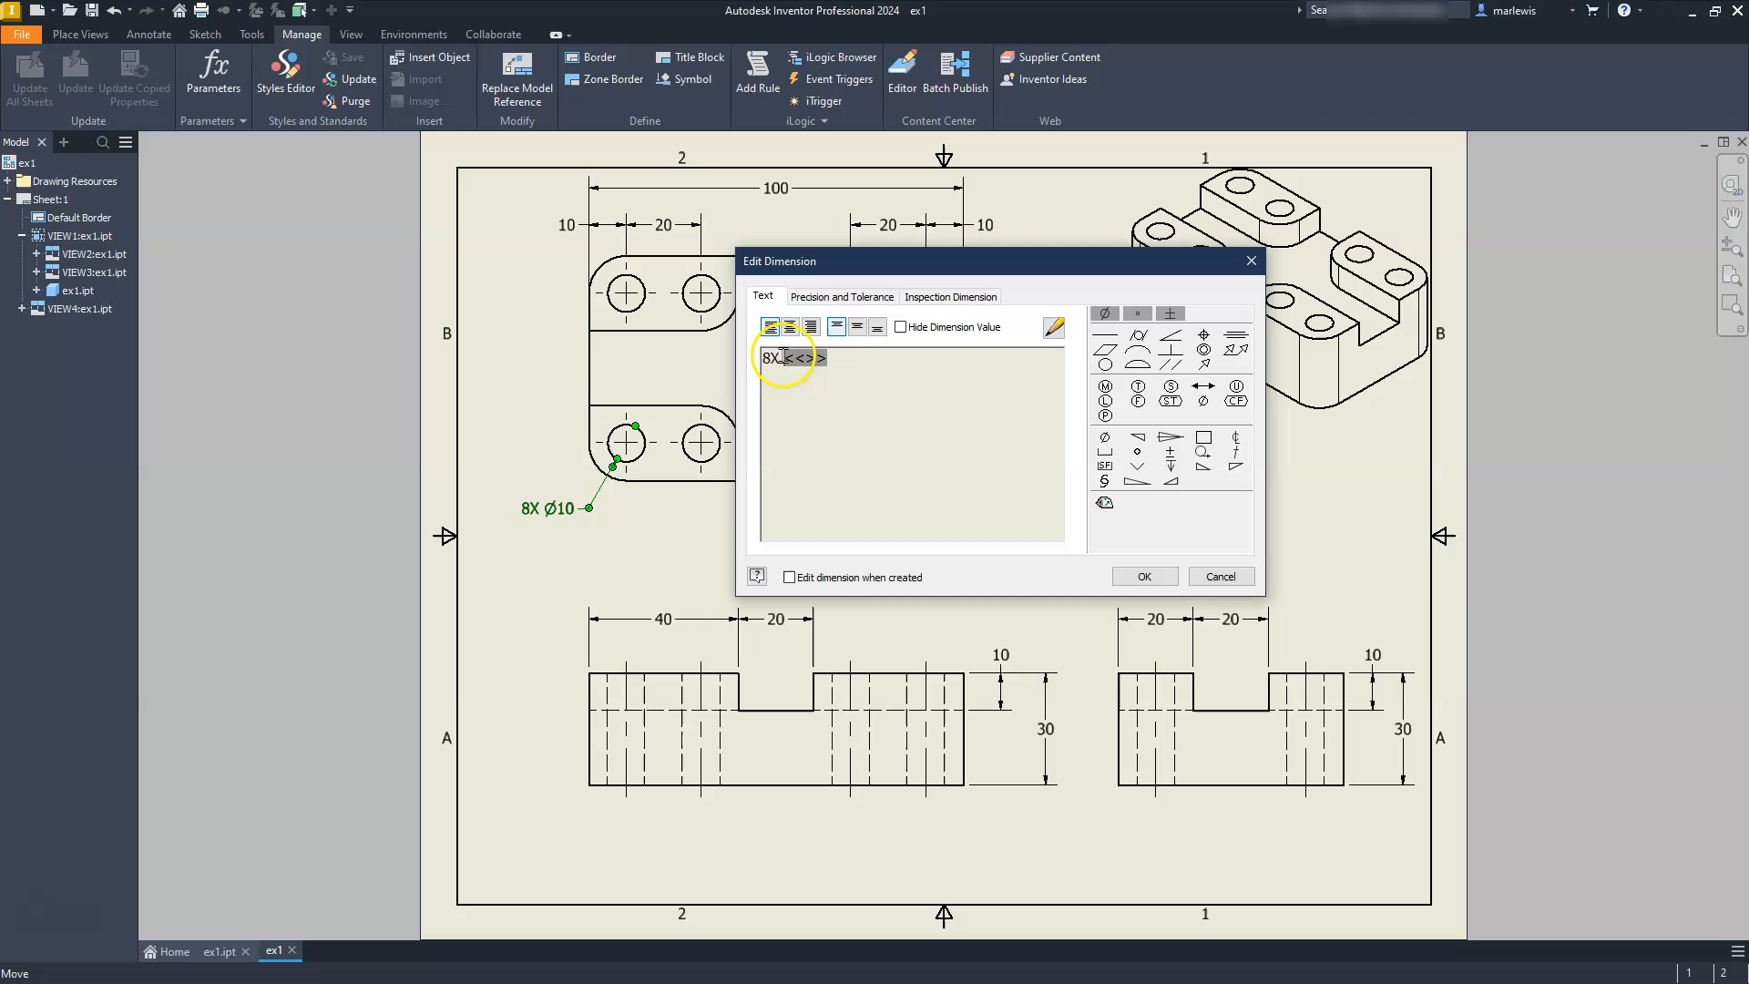
pyautogui.moveTo(762, 358); pyautogui.dragTo(774, 364)
pyautogui.click(1134, 583)
pyautogui.click(1131, 582)
# Step: Add the prefix 8X to the corner radius dimension below the top view
pyautogui.click(994, 561)
pyautogui.doubleClick(996, 561)
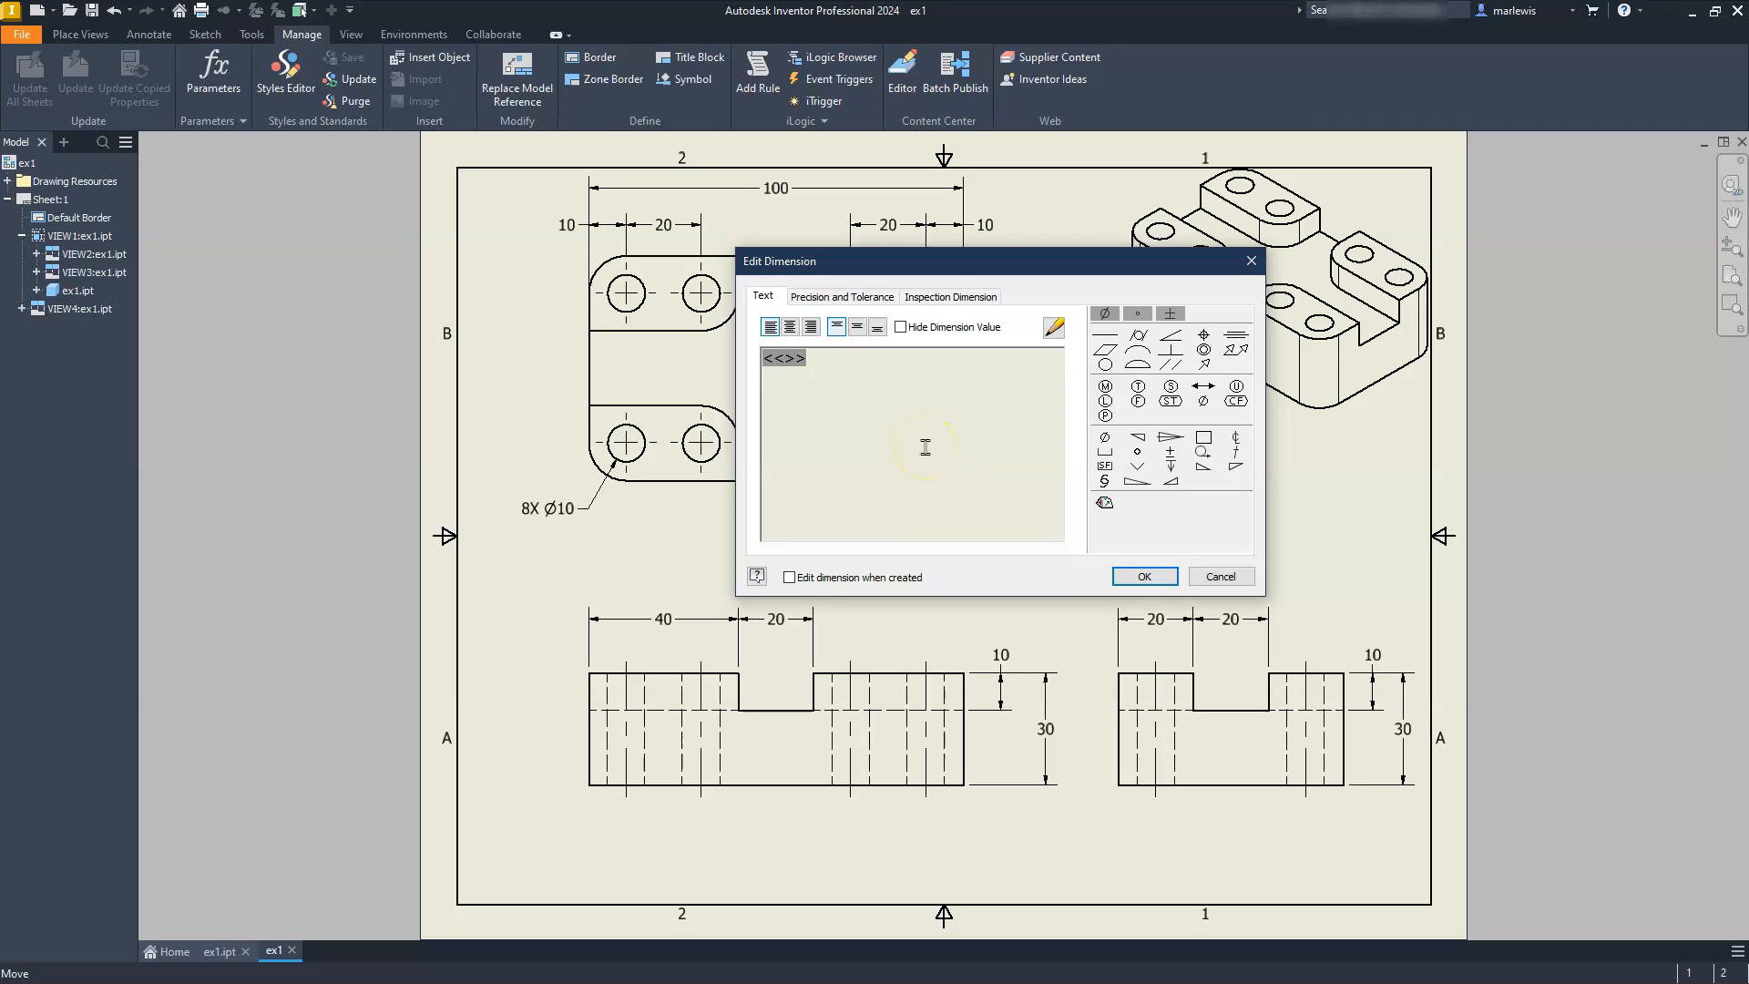
pyautogui.write('8X')
pyautogui.click(1138, 575)
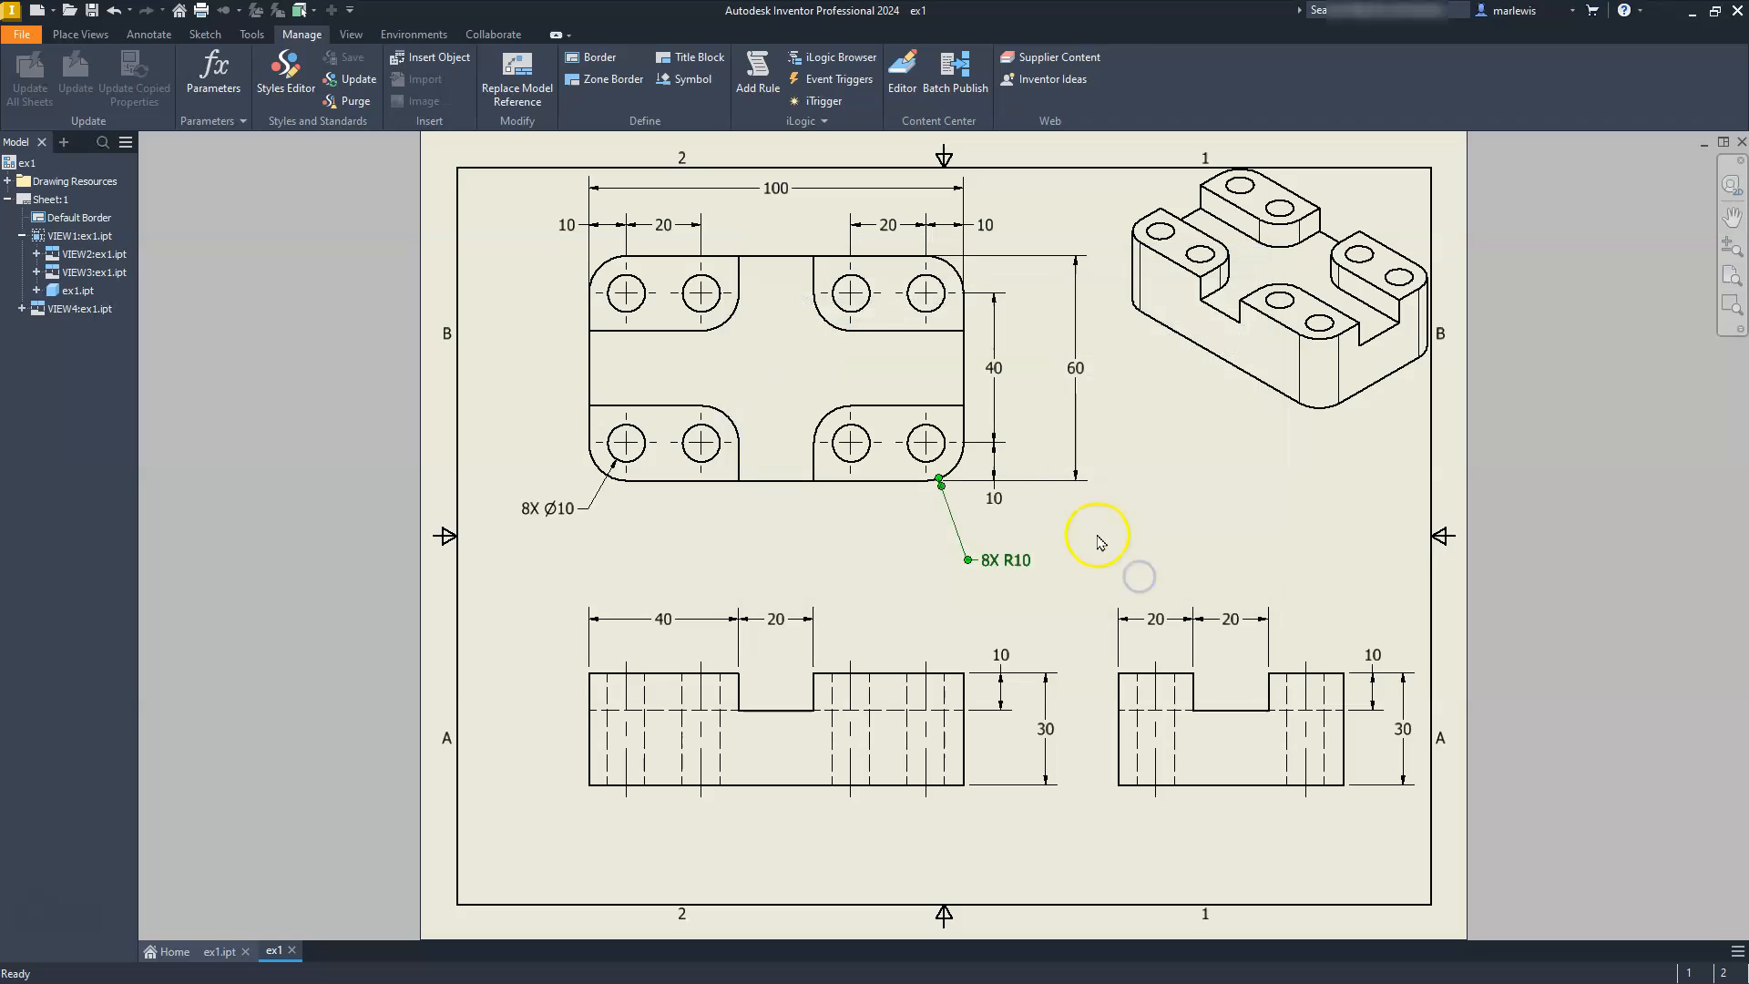
# Step: Add the prefix 4X to the top view's vertical dimension between the lower hole row and the bottom edge
pyautogui.doubleClick(997, 499)
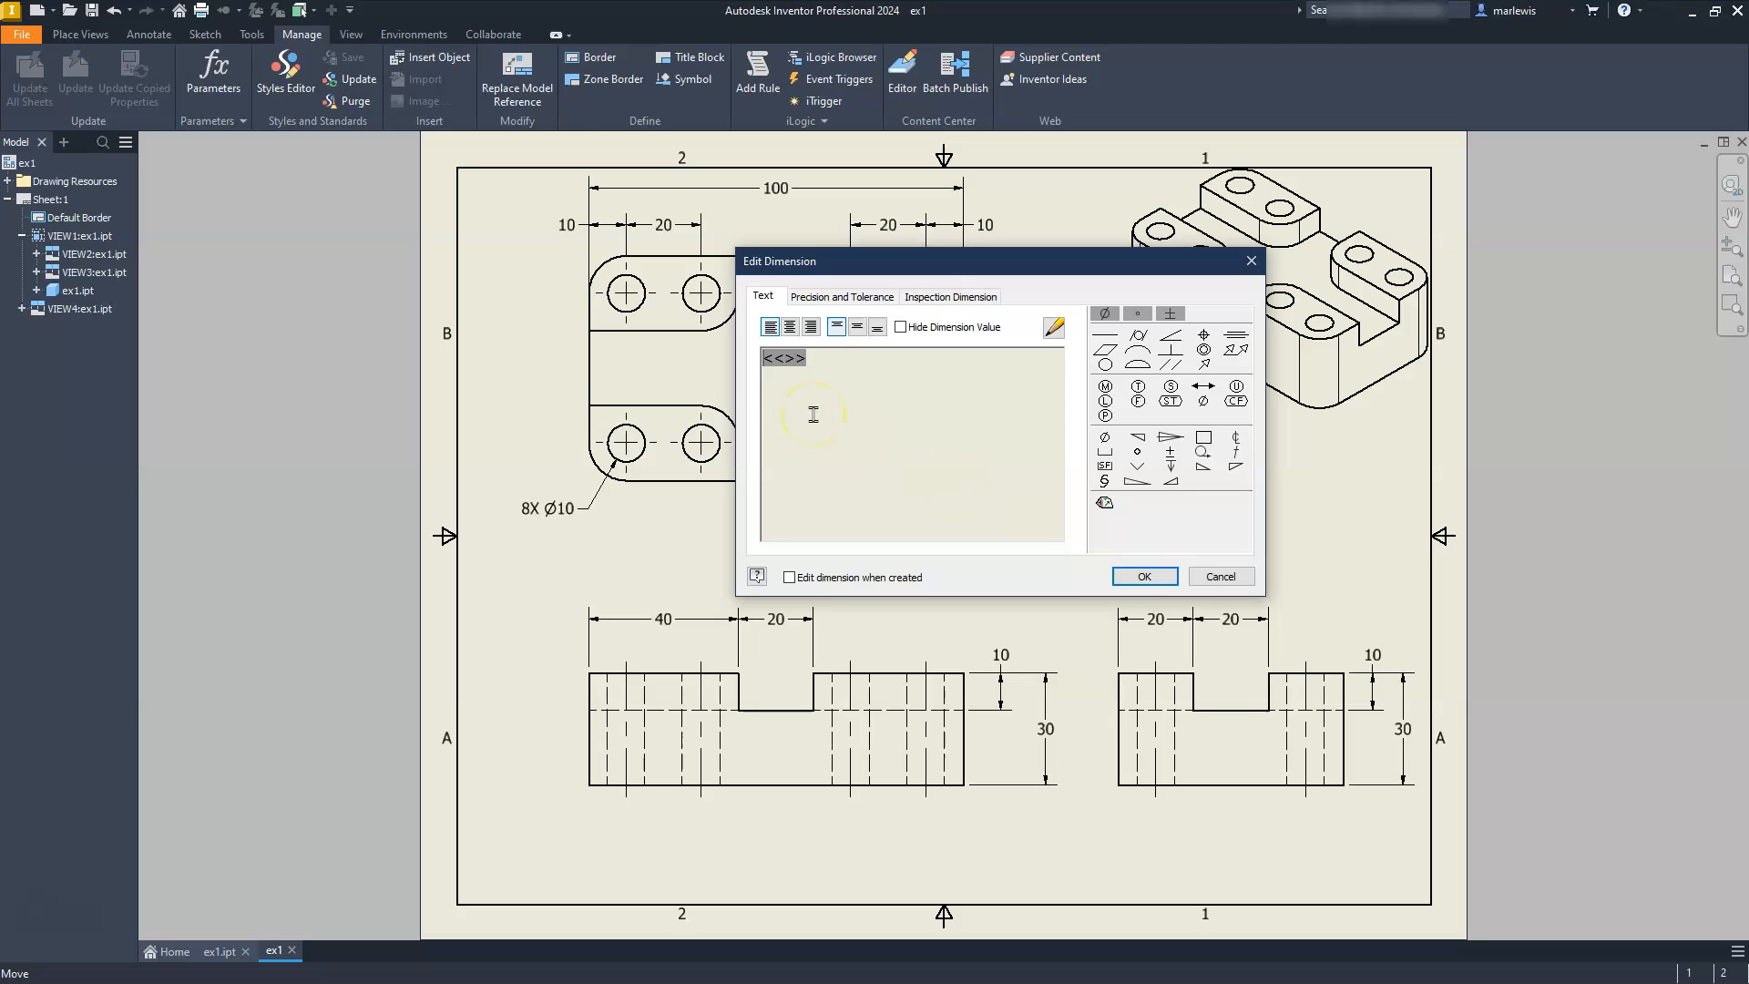
pyautogui.write('8X')
pyautogui.press('Delete')
pyautogui.write('4X')
pyautogui.click(781, 358)
pyautogui.moveTo(781, 358); pyautogui.dragTo(754, 363)
pyautogui.click(1165, 572)
# Step: Add the prefix 4X to the top view's vertical dimension between the two hole rows
pyautogui.click(993, 366)
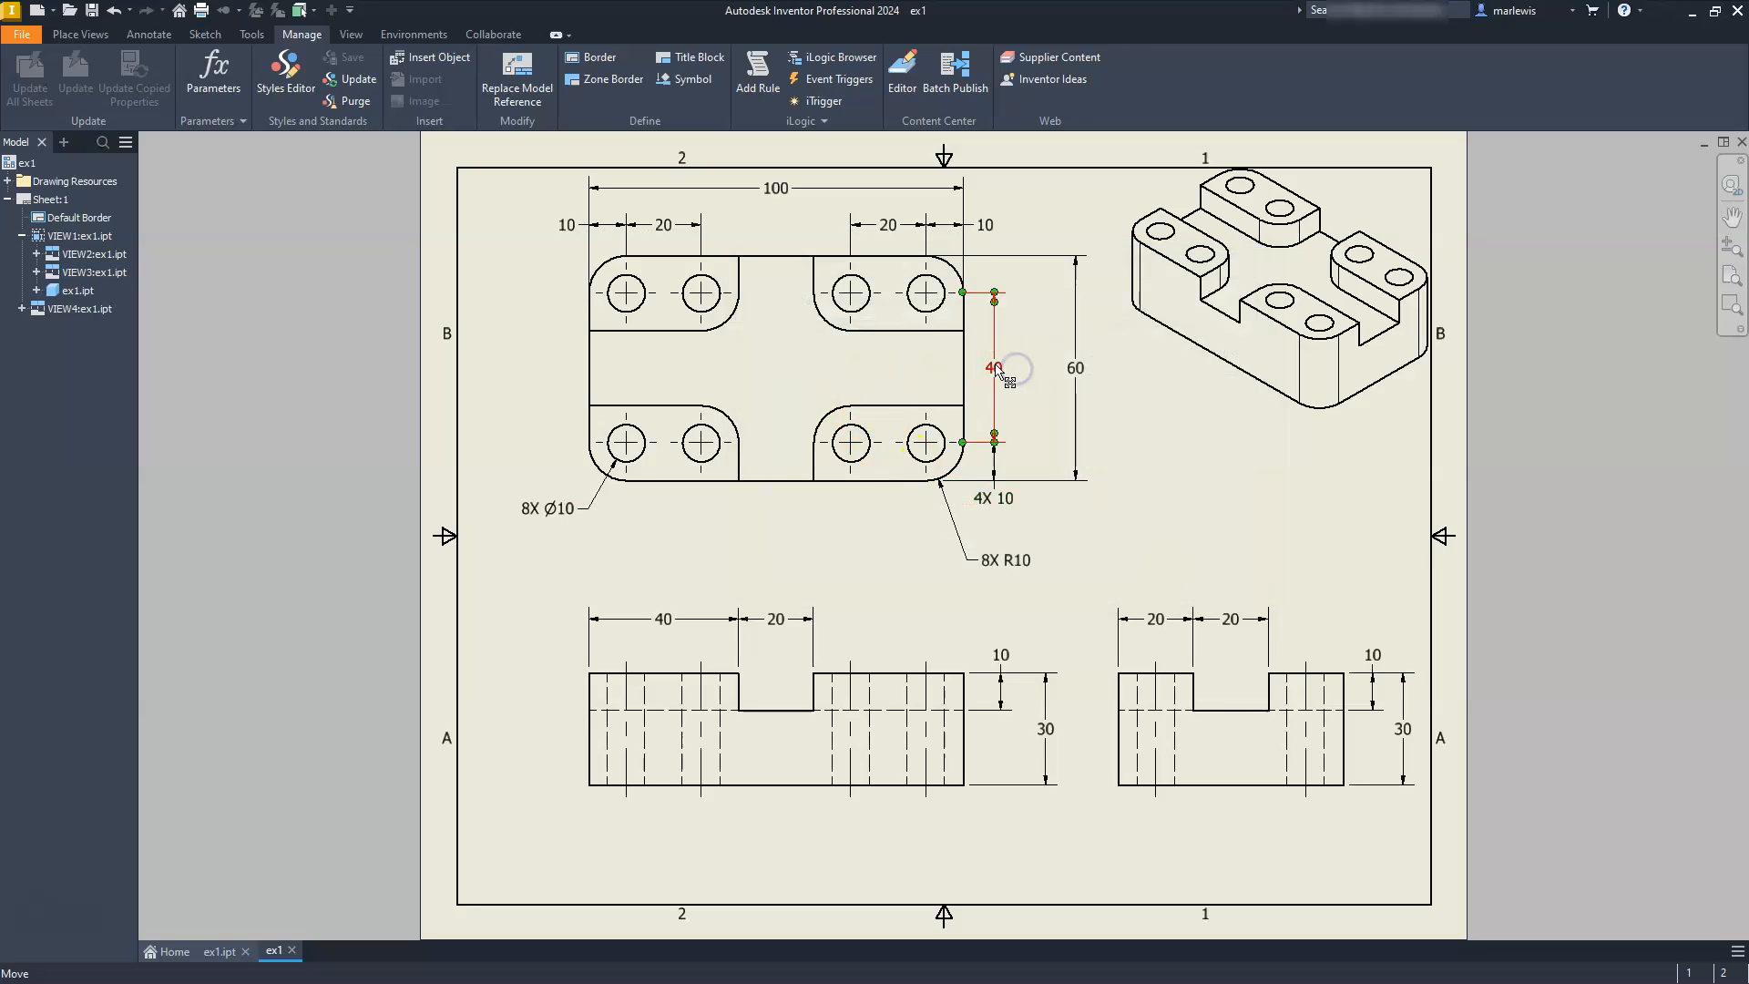
pyautogui.doubleClick(993, 366)
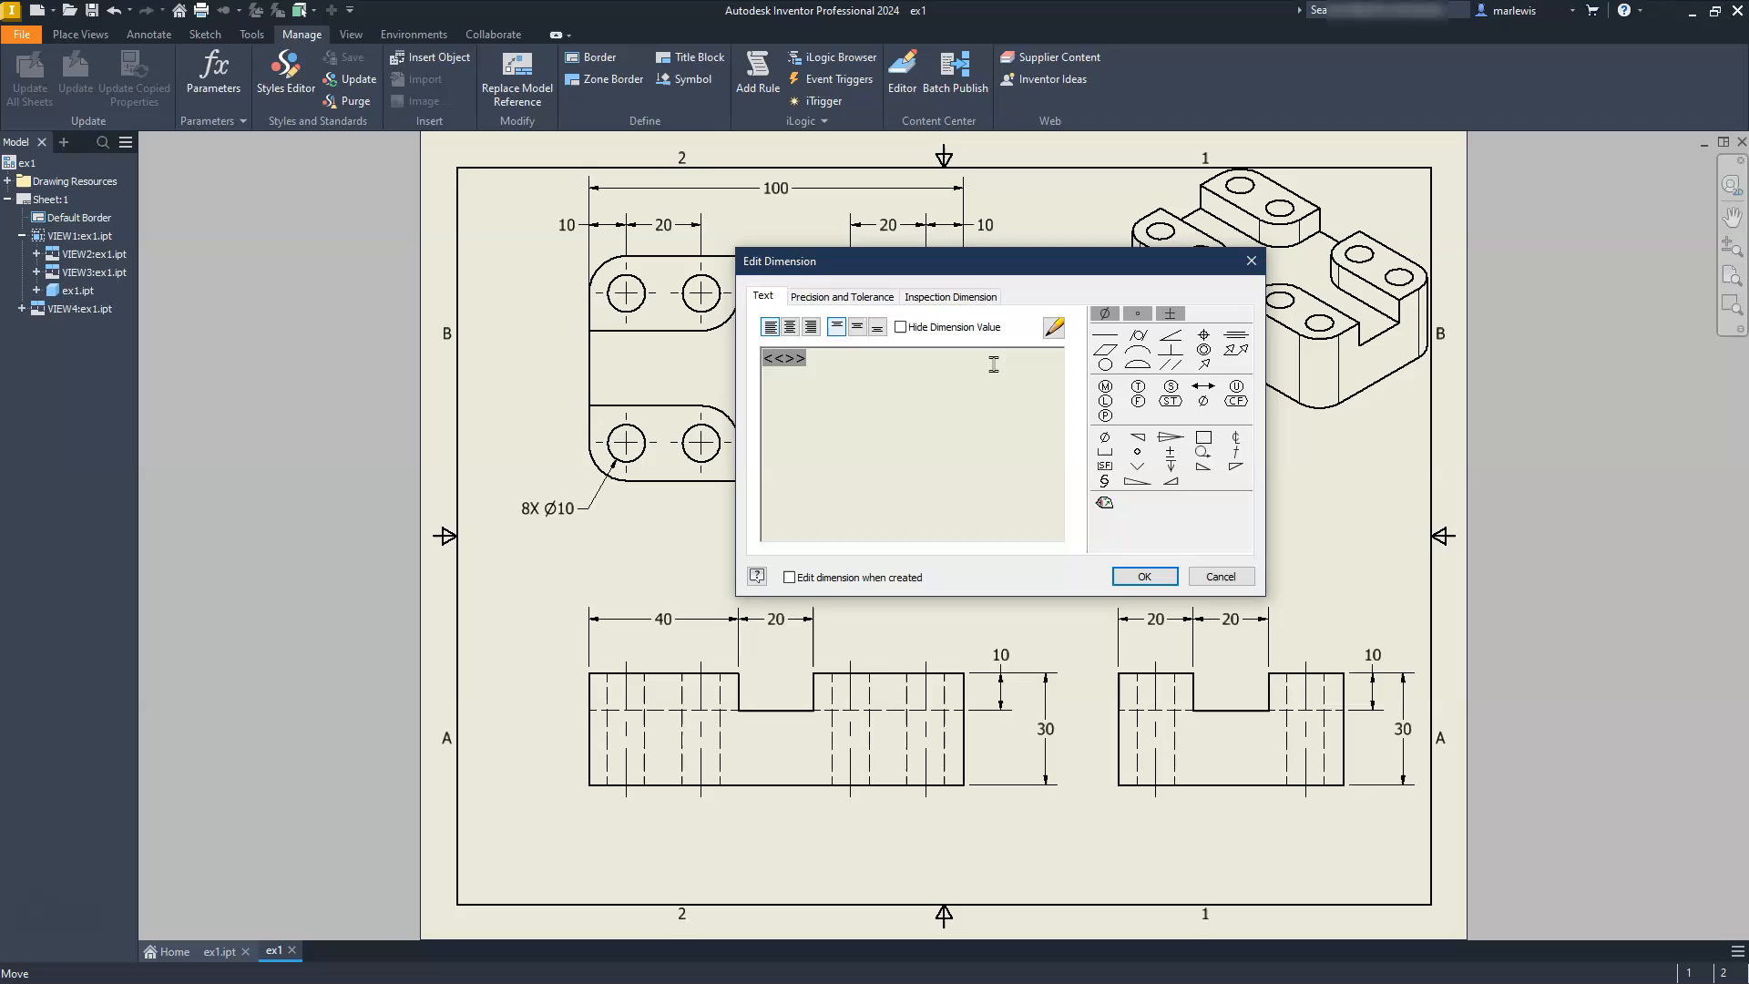
pyautogui.click(1001, 353)
pyautogui.write('4X')
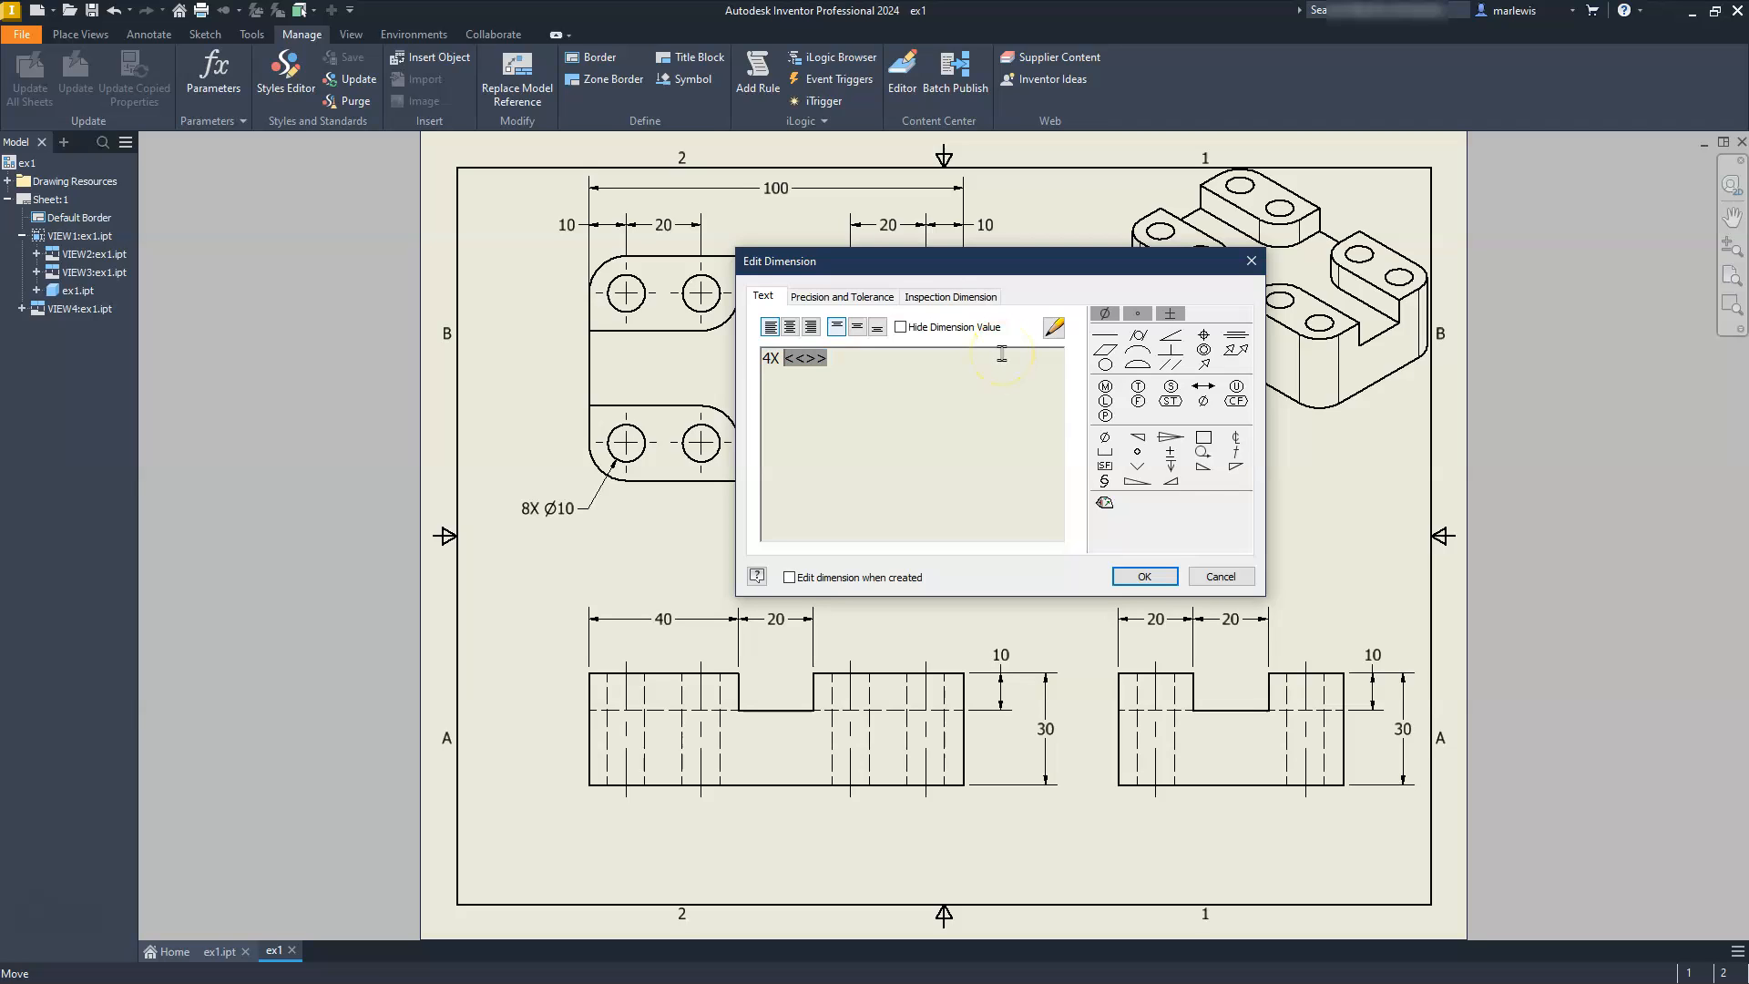
pyautogui.click(1143, 577)
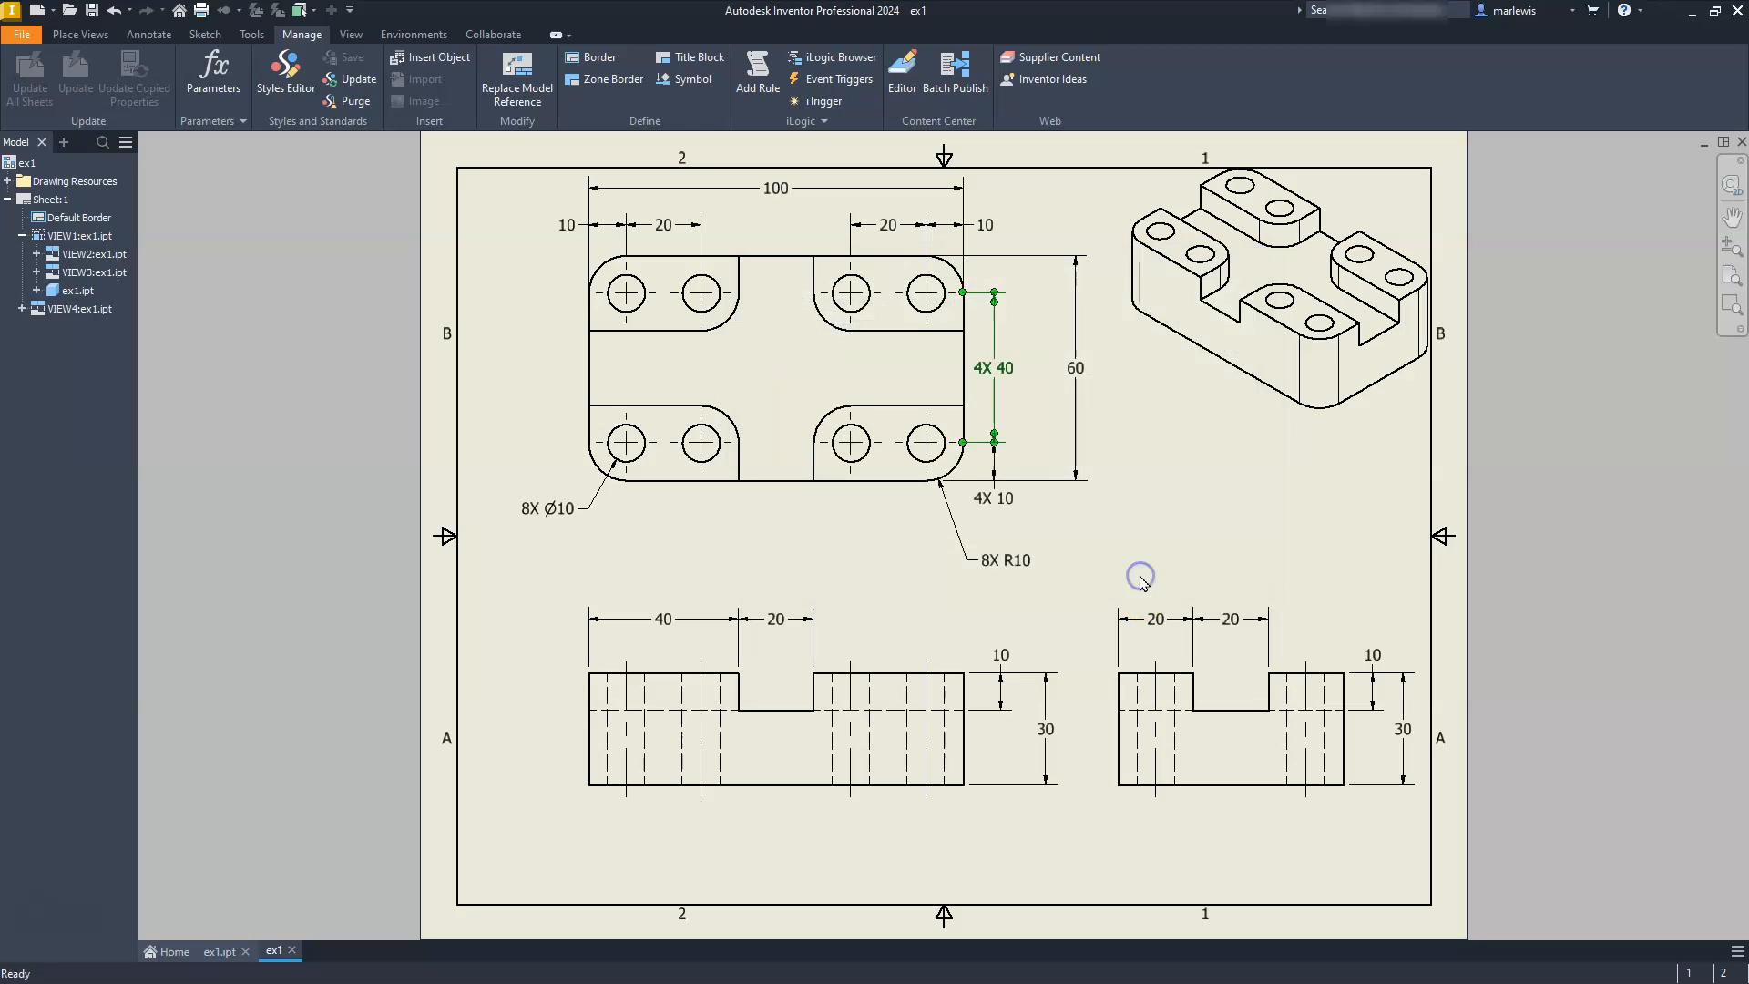
# Step: Add the prefix 2X to the horizontal dimension from the top view's left edge to the first hole column
pyautogui.moveTo(804, 359); pyautogui.dragTo(864, 446, button='middle')
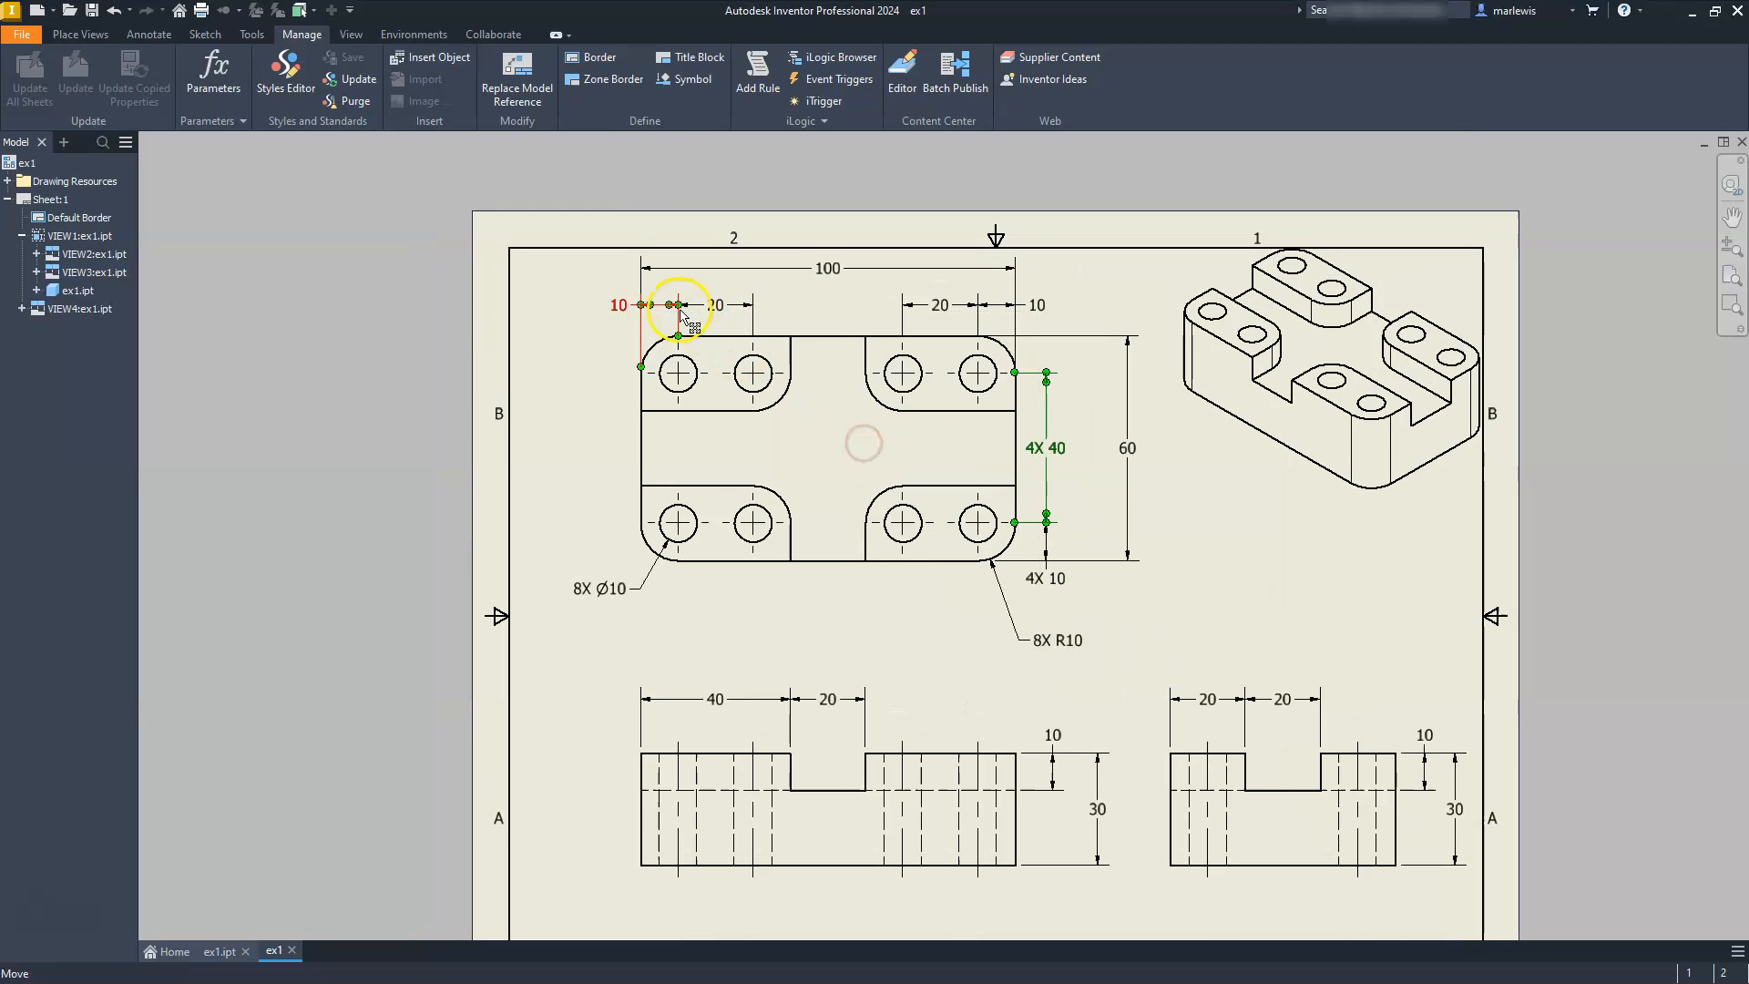
pyautogui.scroll(3, 678, 302)
pyautogui.click(583, 303)
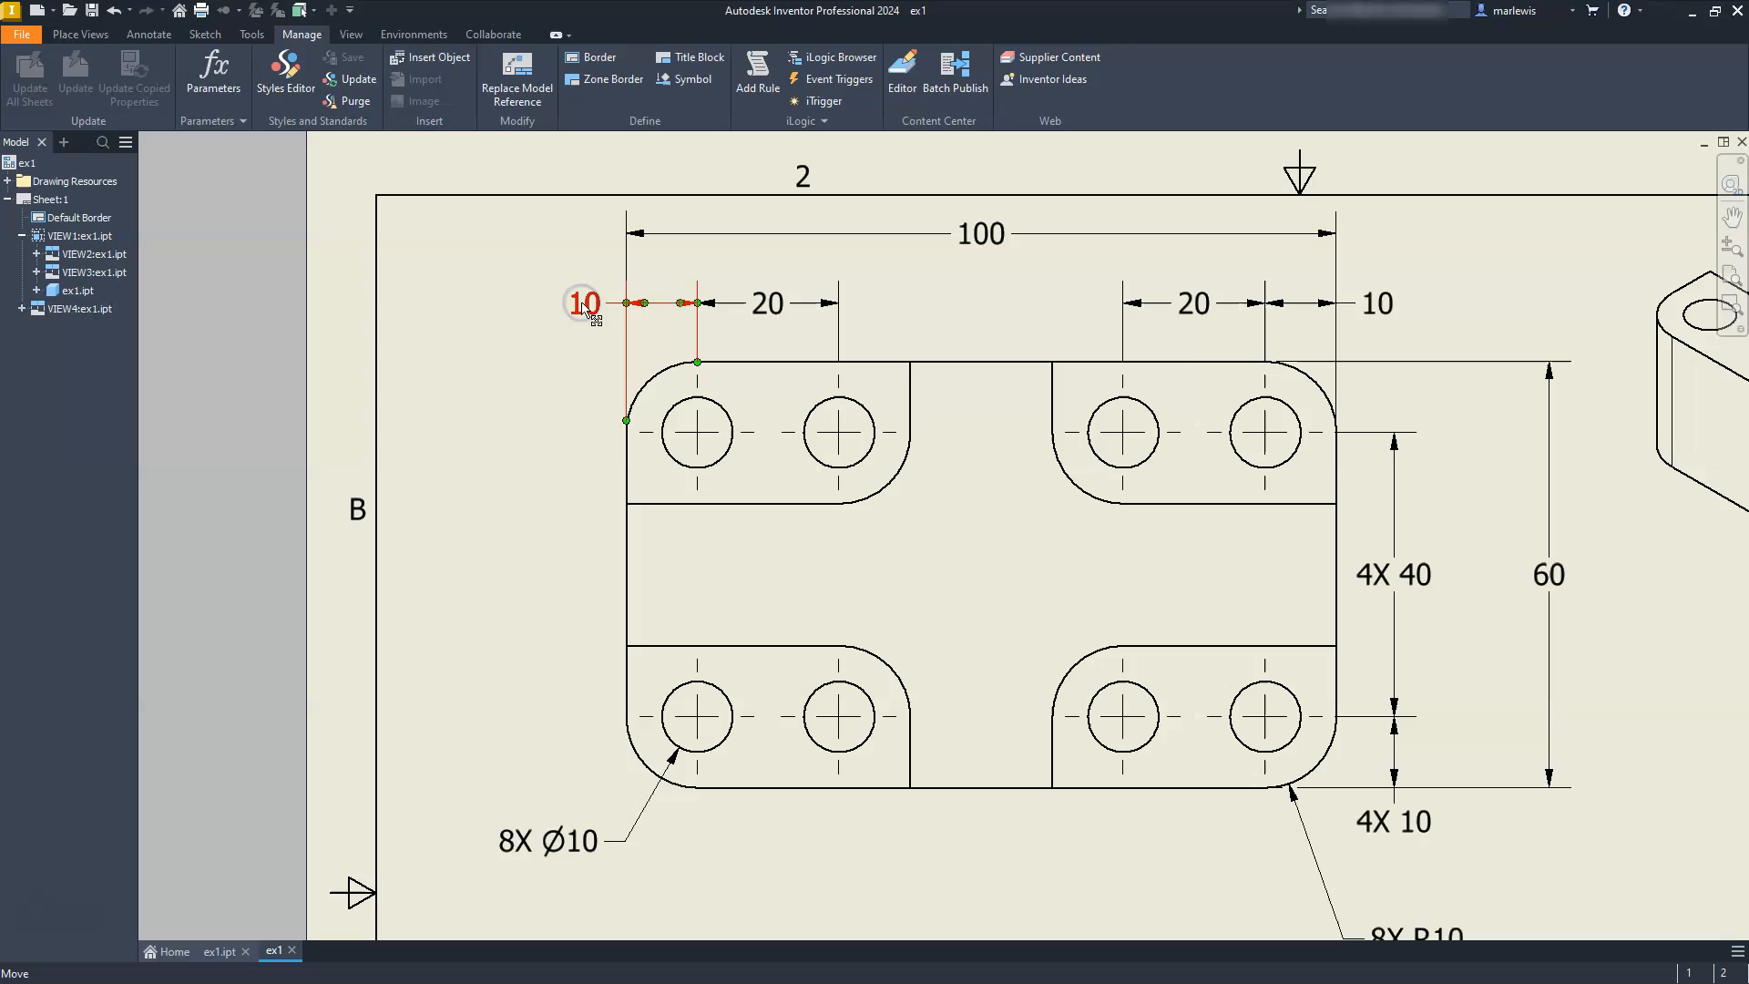
pyautogui.doubleClick(577, 306)
pyautogui.click(759, 357)
pyautogui.write('4X <<>>')
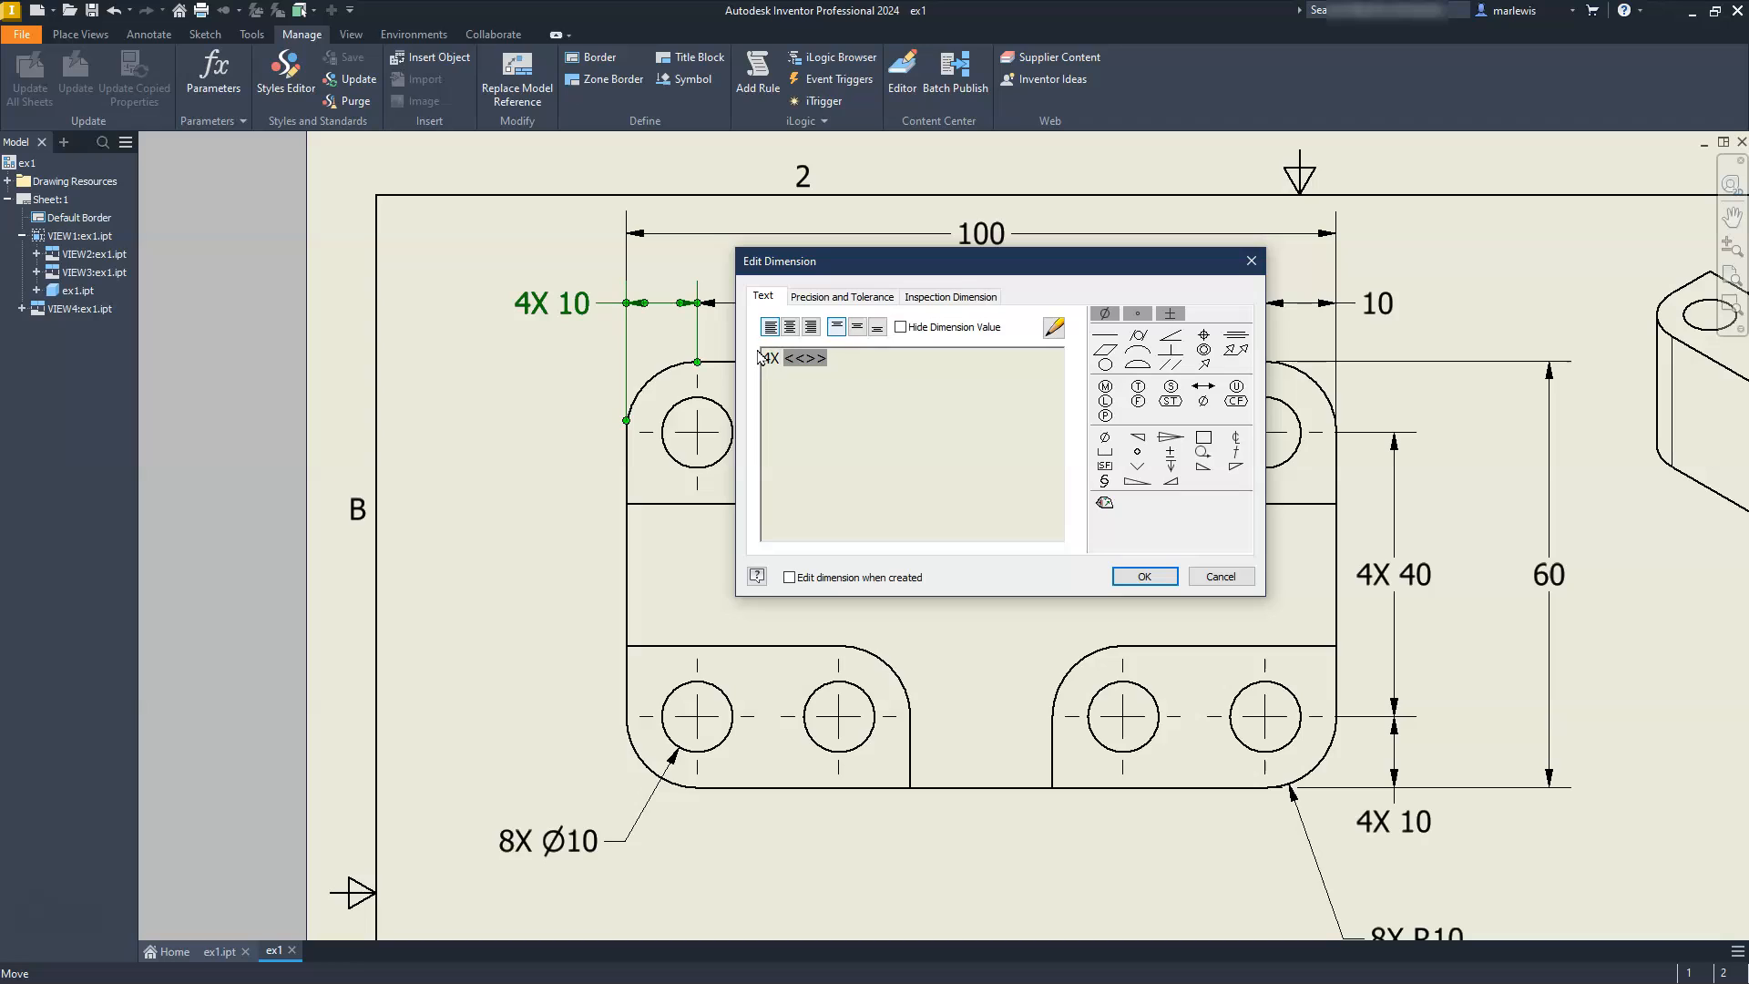
pyautogui.press('Delete')
pyautogui.write('2')
pyautogui.moveTo(781, 358); pyautogui.dragTo(746, 364)
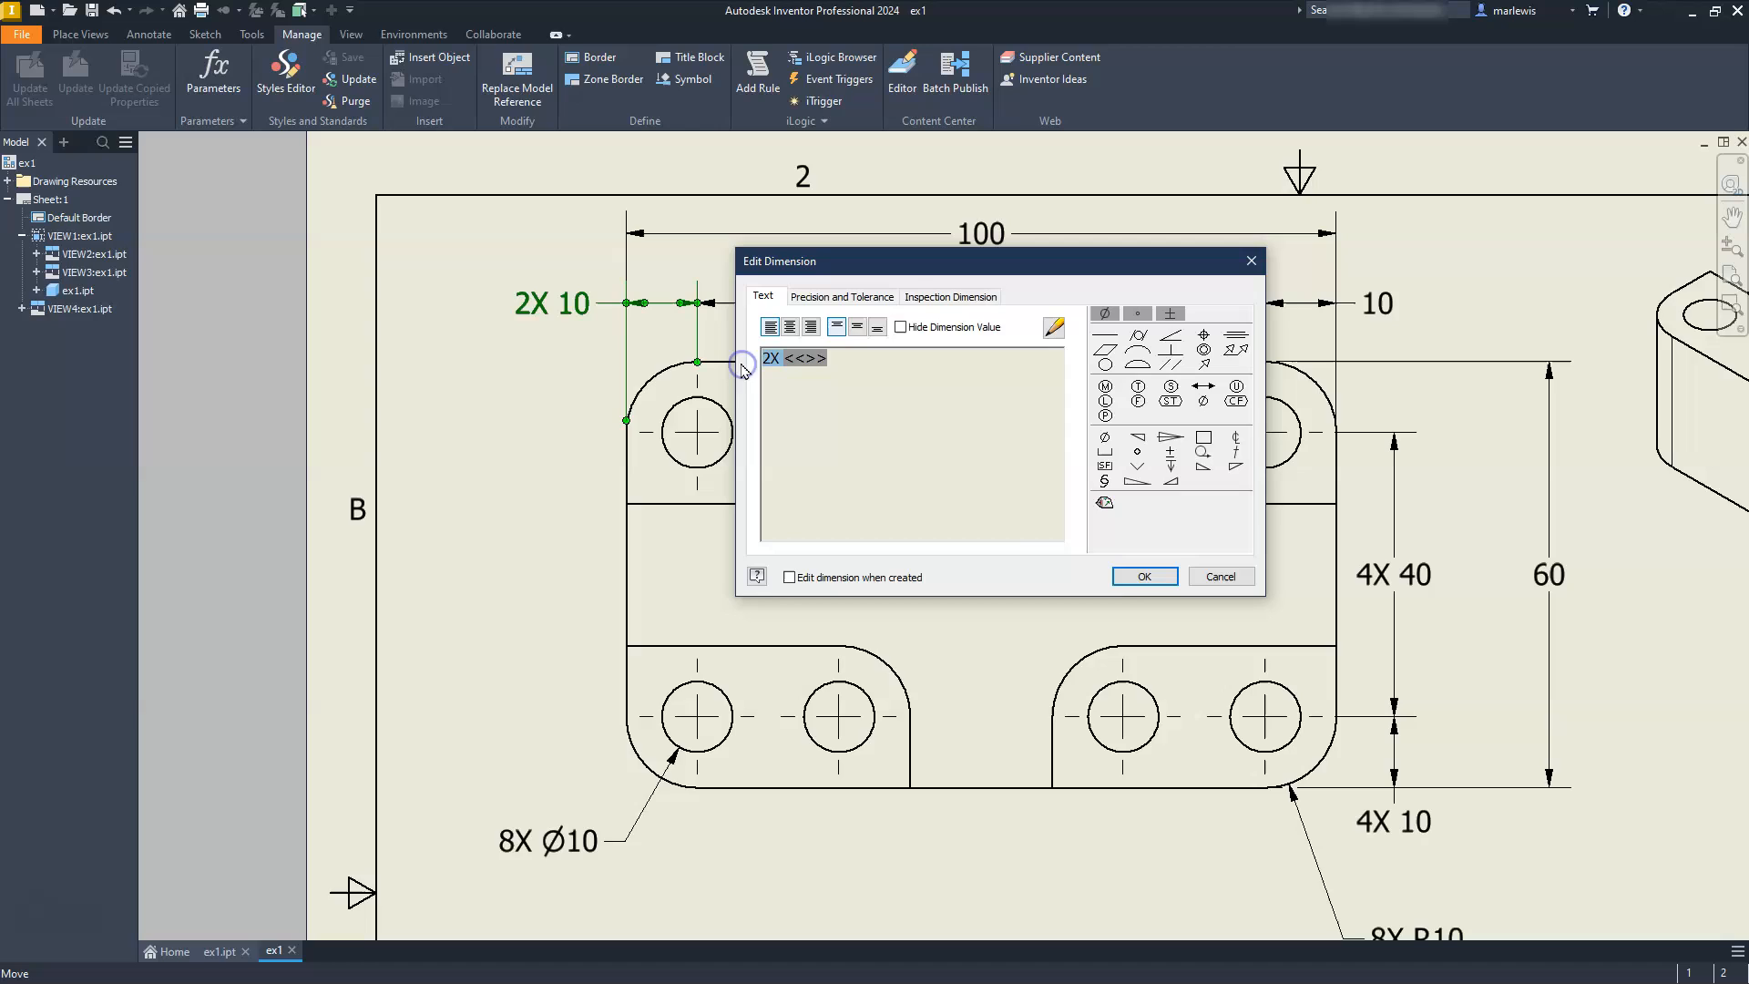
pyautogui.click(1131, 574)
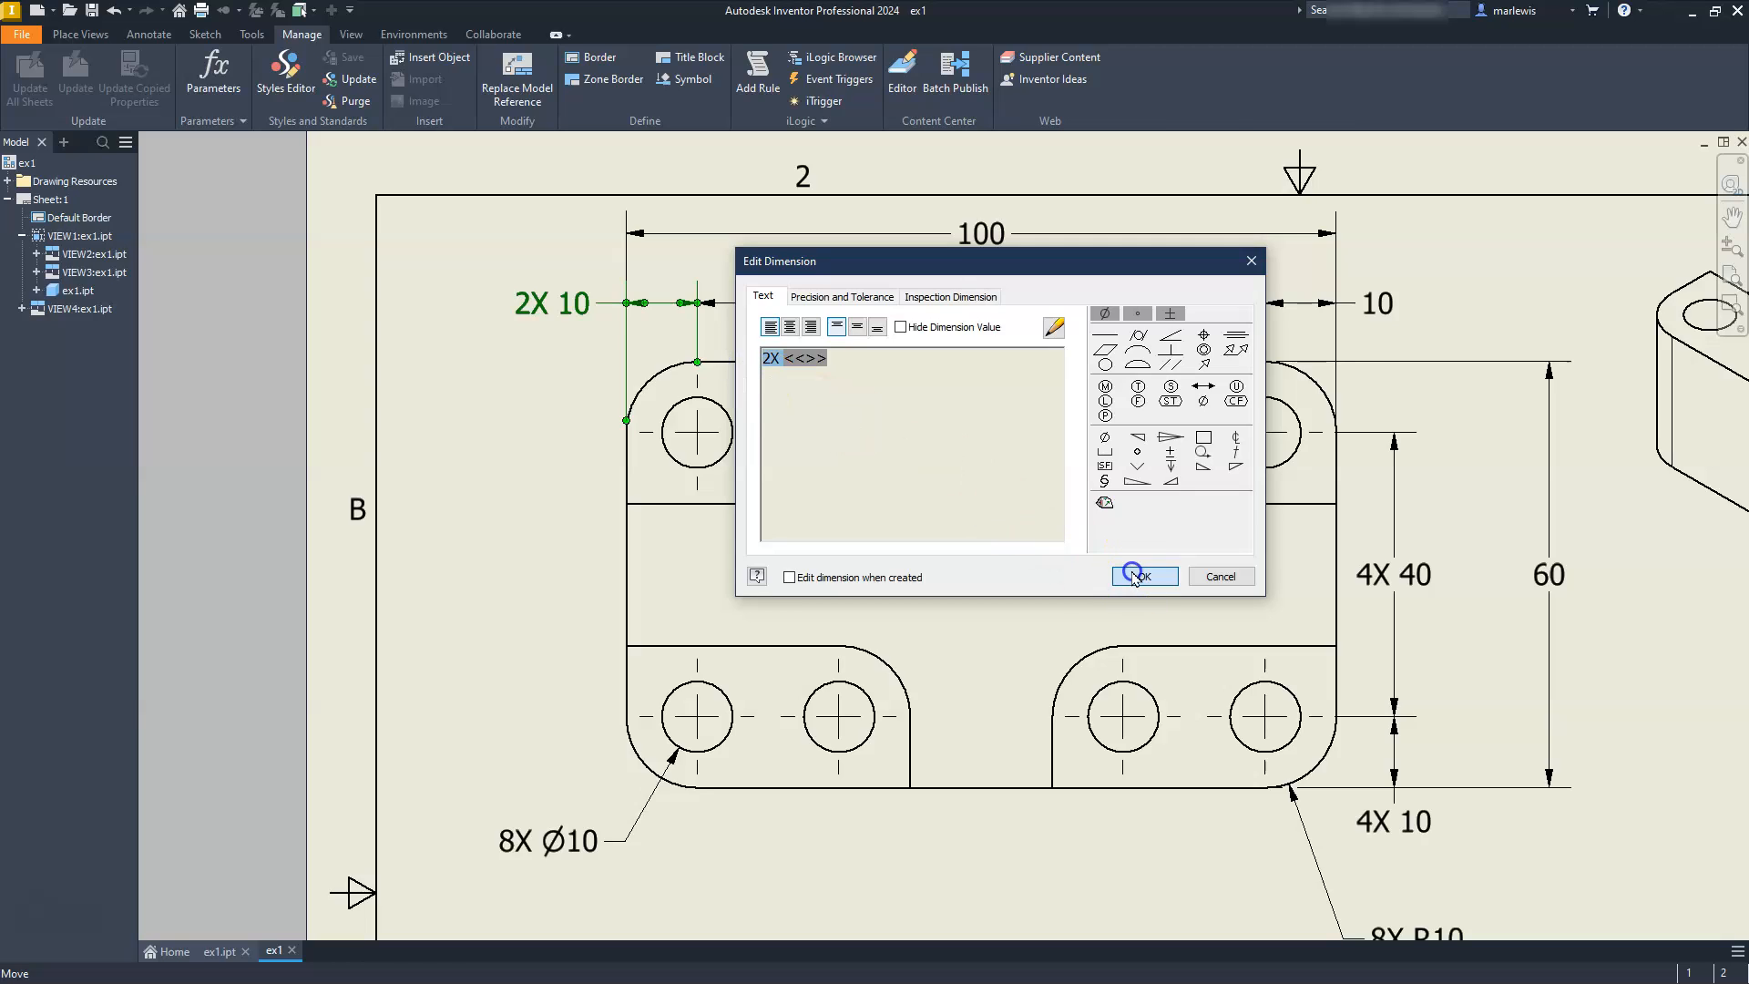
# Step: Add the prefix 2X to the horizontal spacing dimension between the top view's two left hole columns
pyautogui.click(756, 301)
pyautogui.click(764, 307)
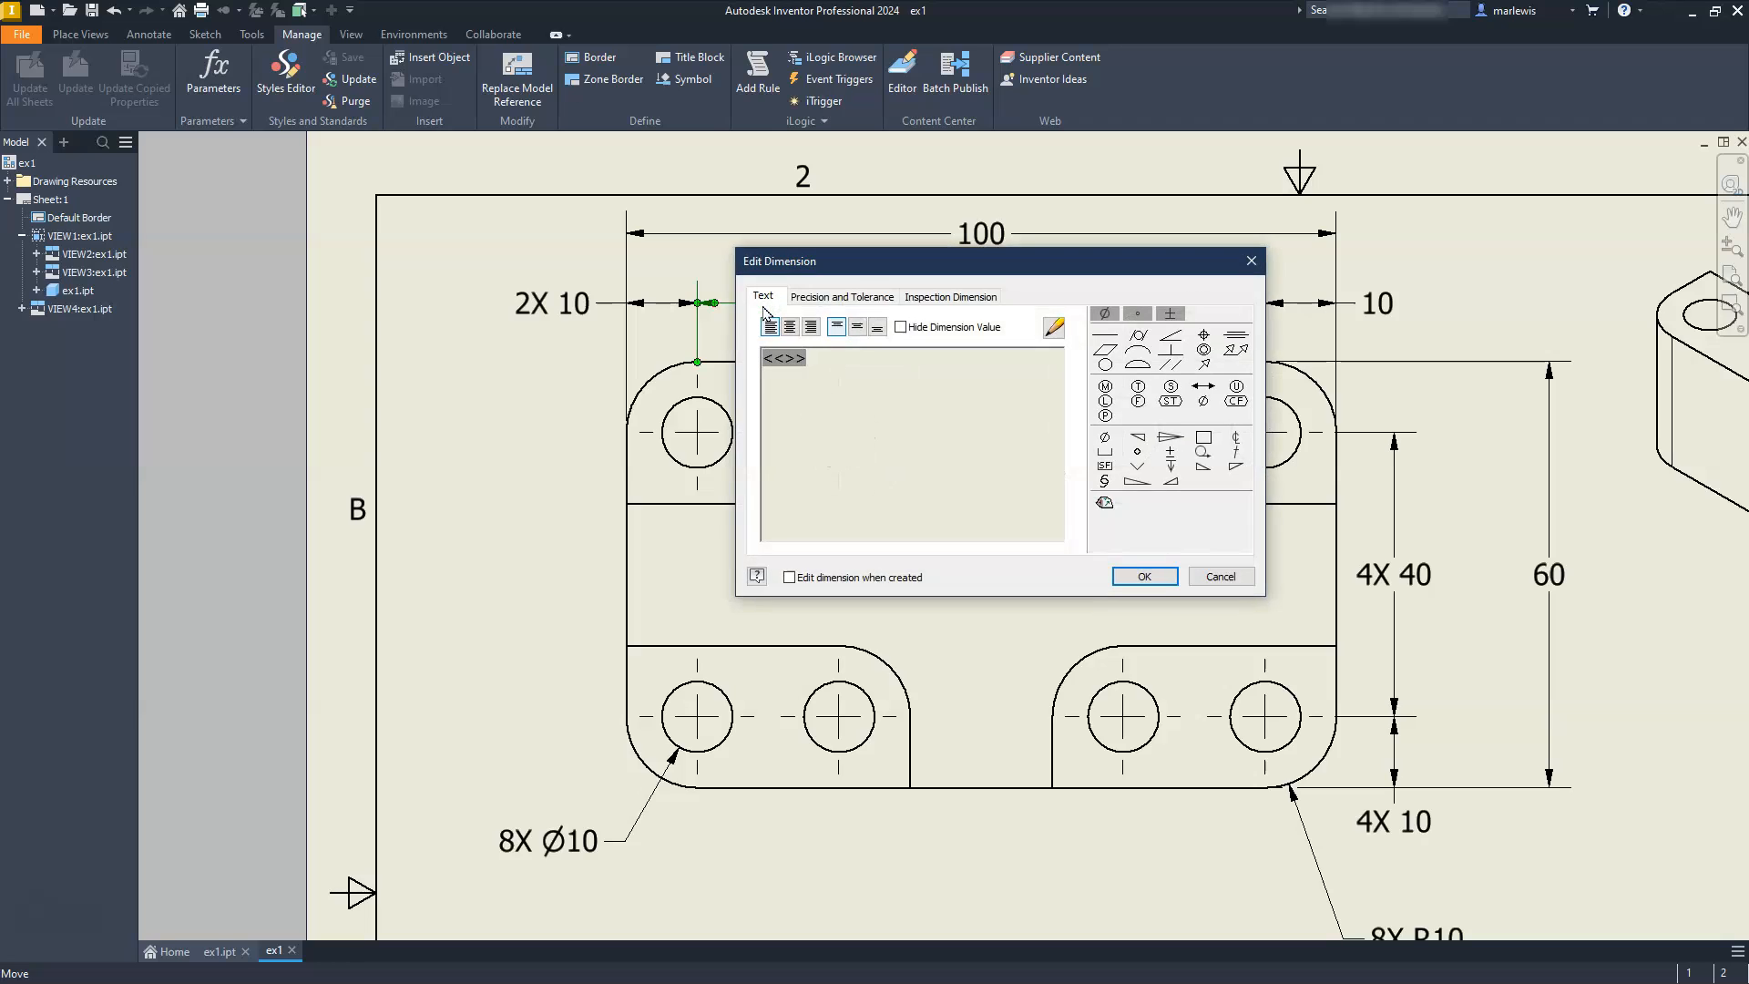
pyautogui.press('Home')
pyautogui.write('2X')
pyautogui.click(1129, 576)
# Step: Add the prefix 2X to the horizontal spacing dimension between the top view's two right hole columns
pyautogui.doubleClick(1184, 305)
pyautogui.press('Home')
pyautogui.write('2X')
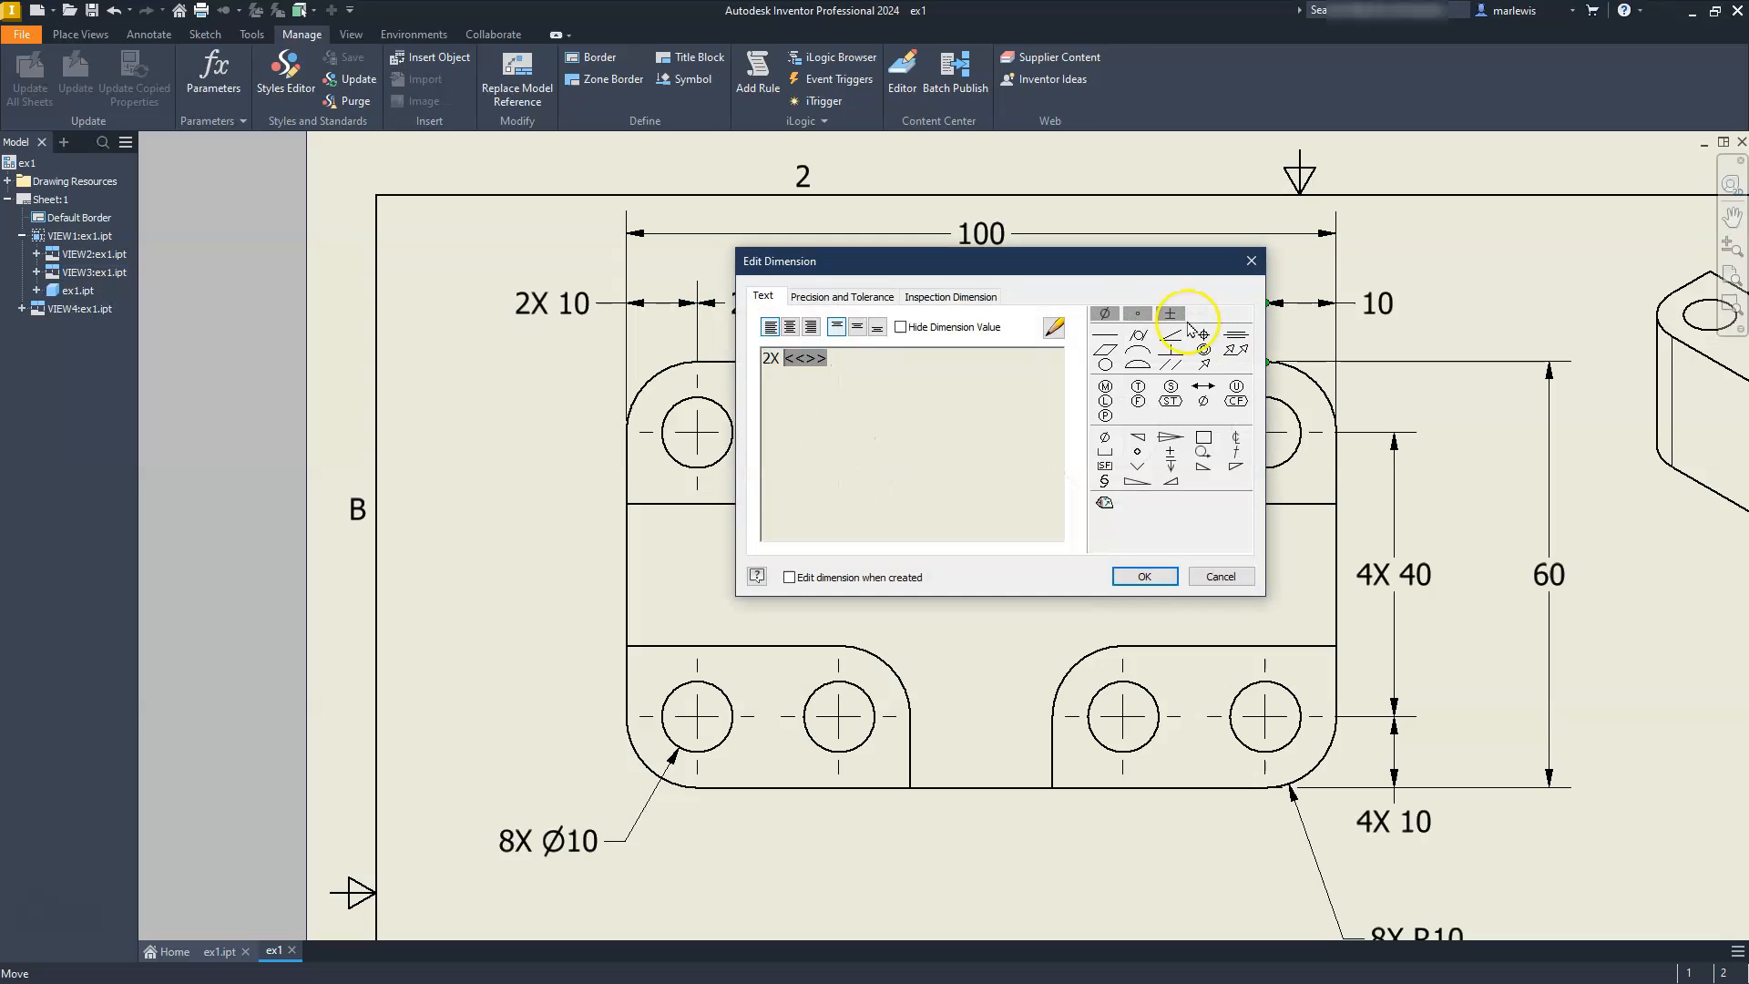
pyautogui.click(1150, 576)
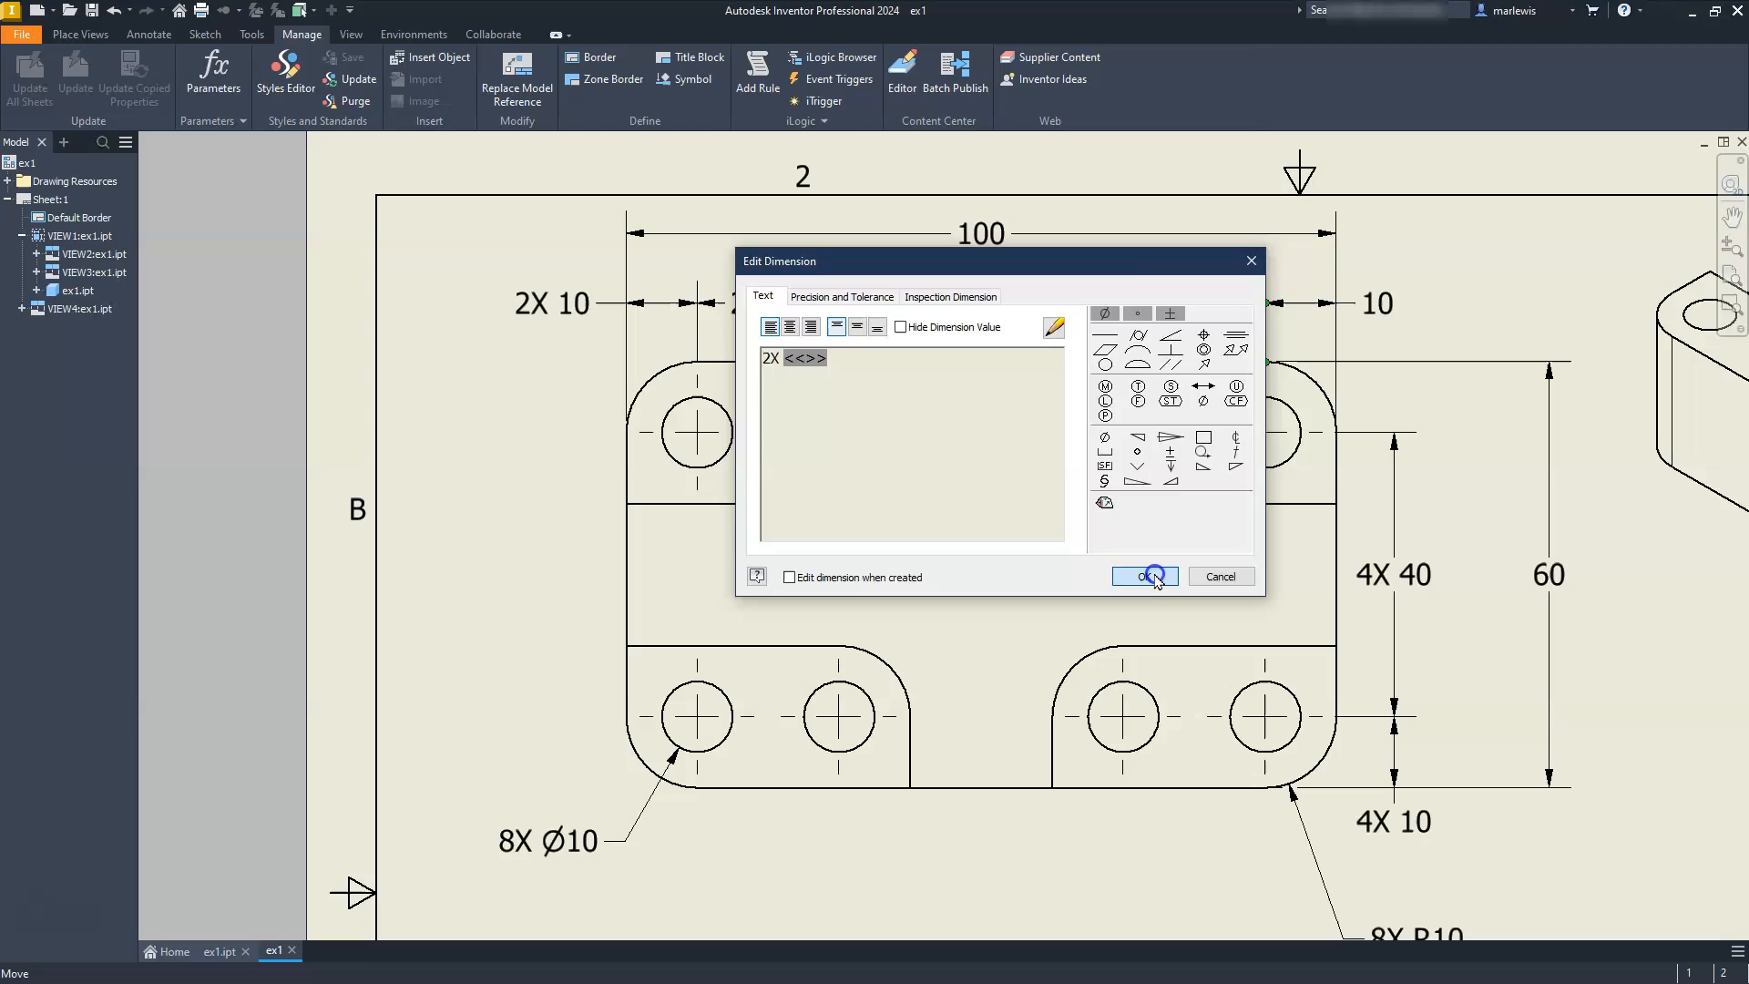
# Step: Add the prefix 2X to the horizontal dimension from the last hole column to the top view's right edge
pyautogui.doubleClick(1376, 303)
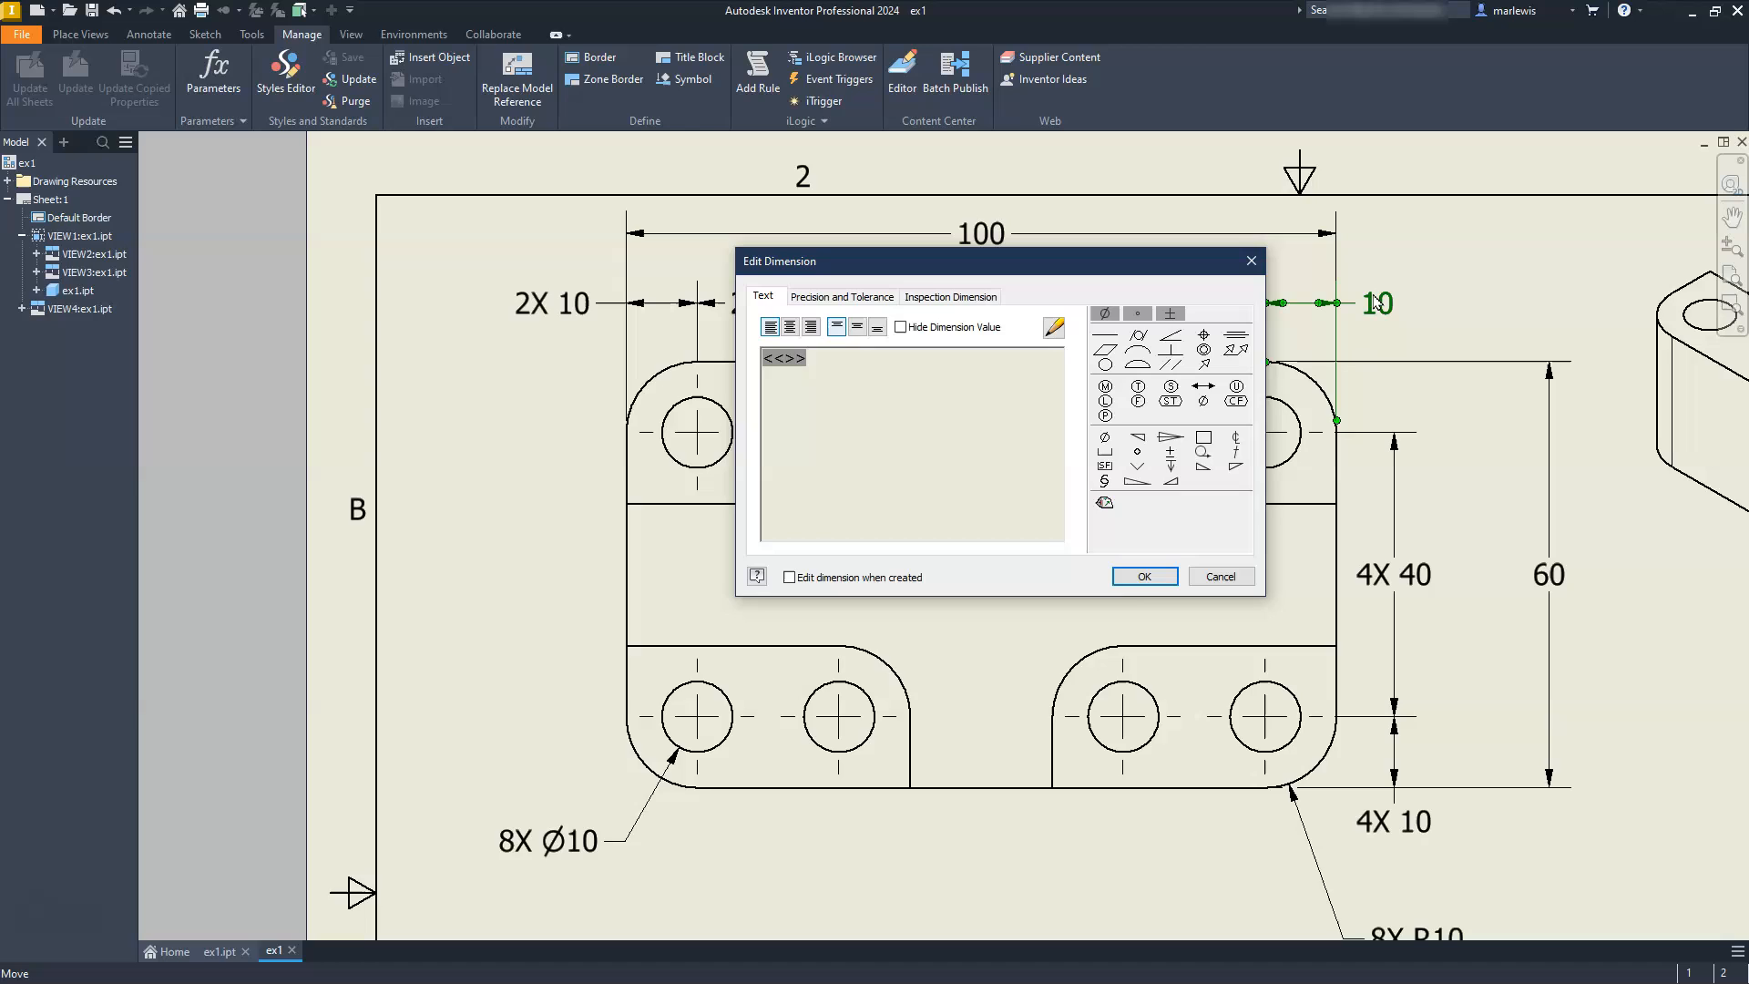
pyautogui.press('Home')
pyautogui.write('2X')
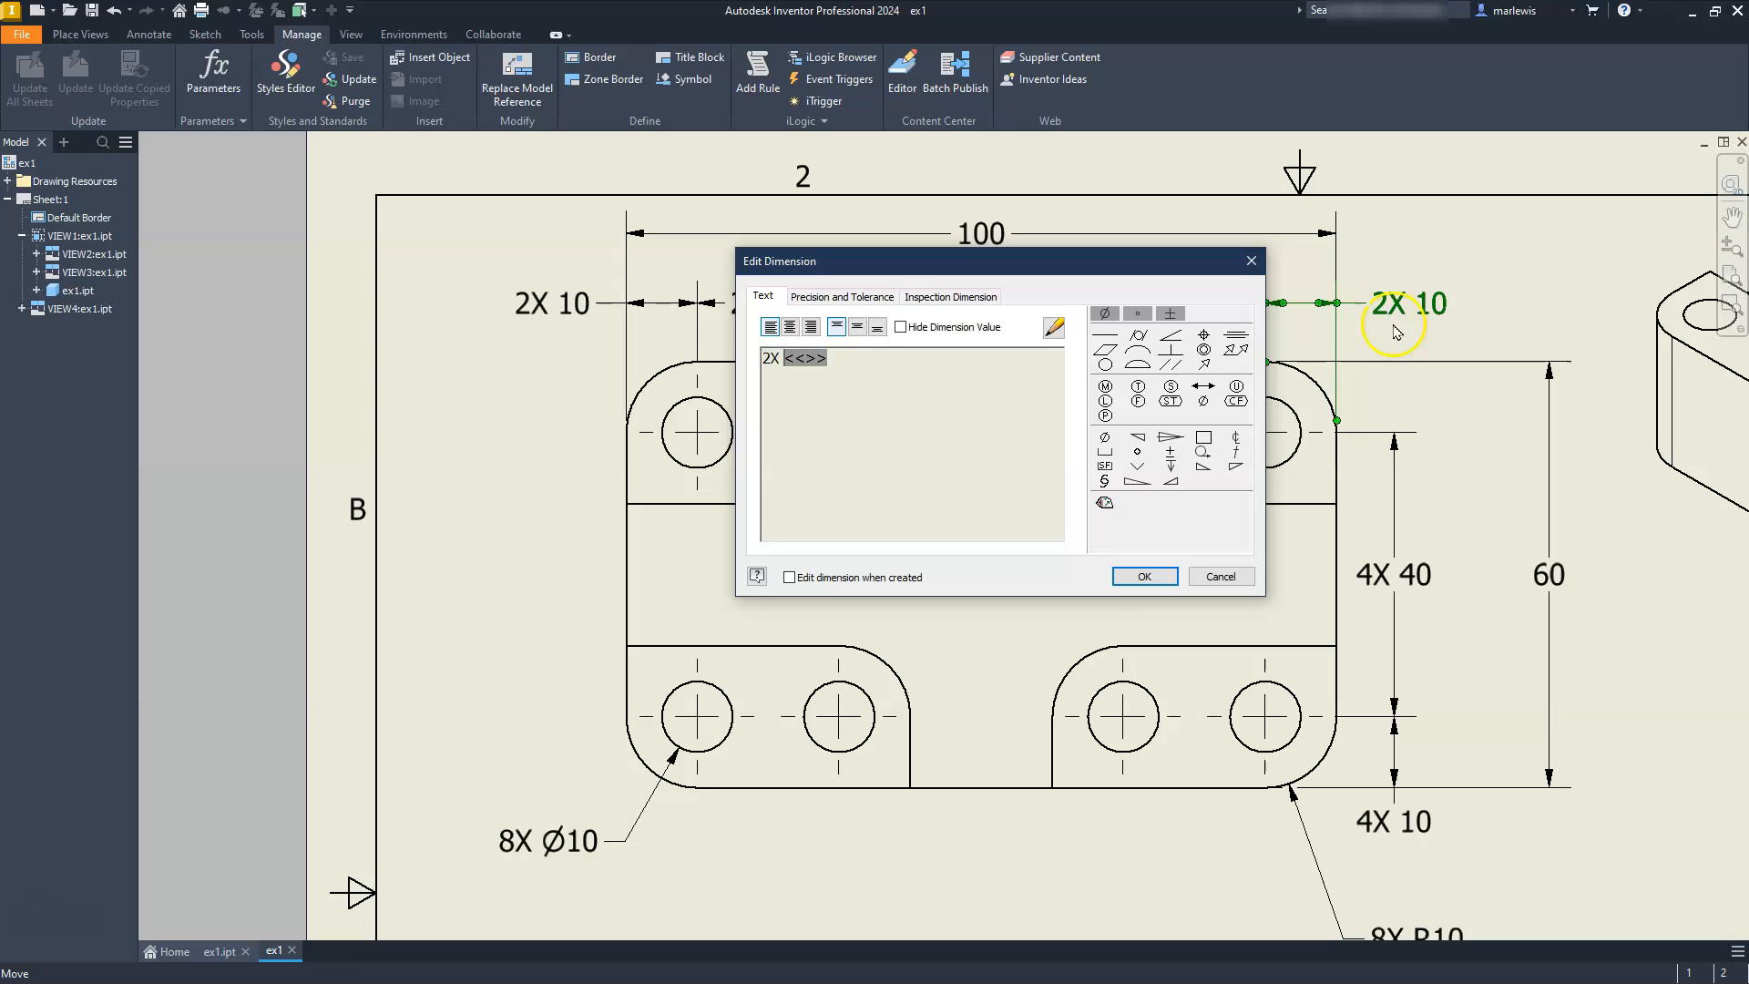
pyautogui.click(1139, 578)
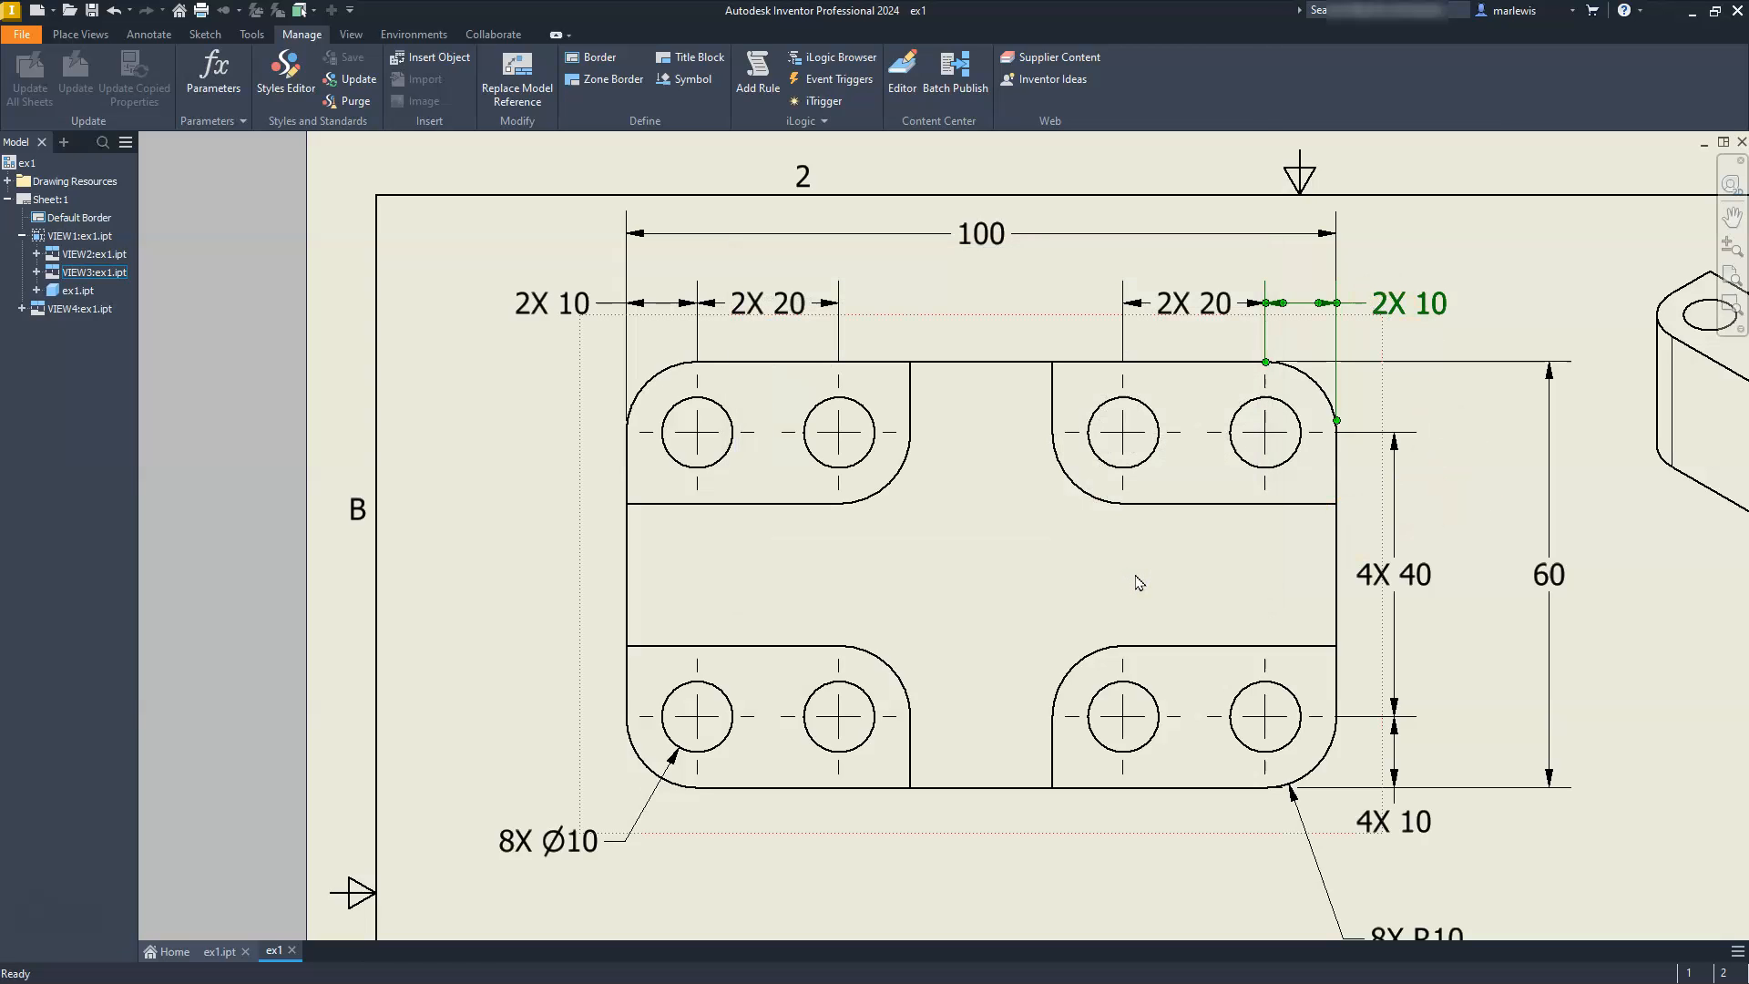
pyautogui.moveTo(1050, 532); pyautogui.dragTo(1064, 572, button='right')
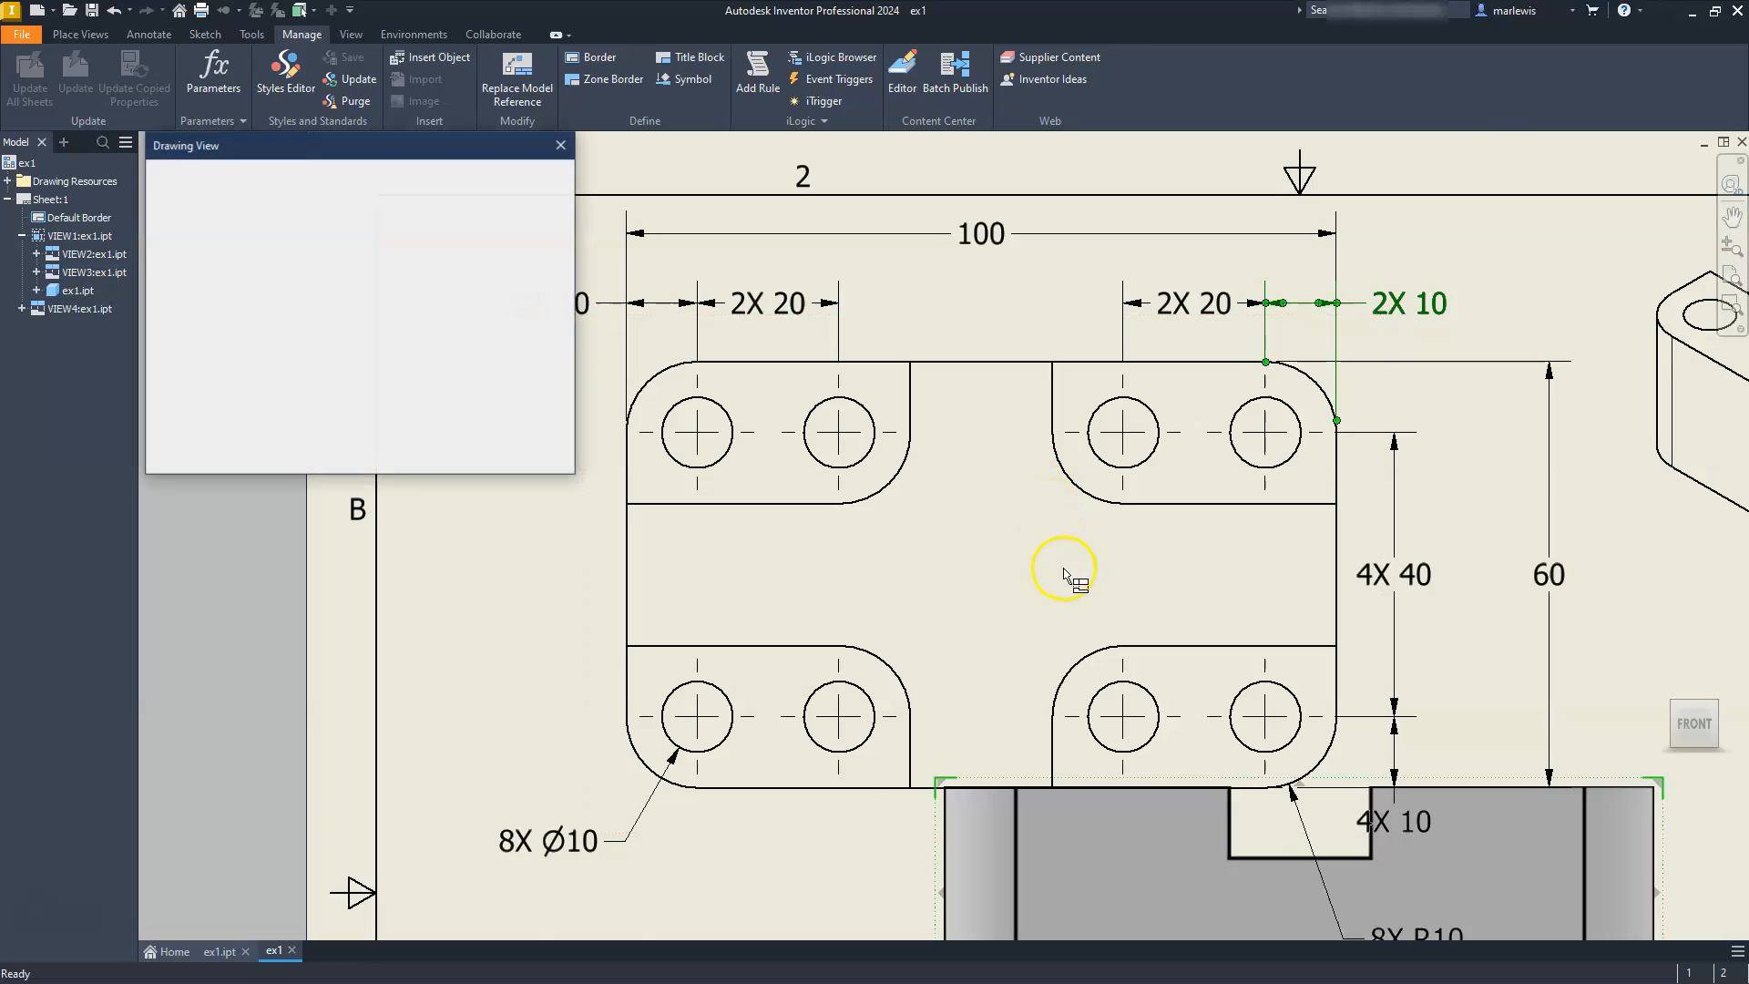
pyautogui.scroll(-3, 1064, 571)
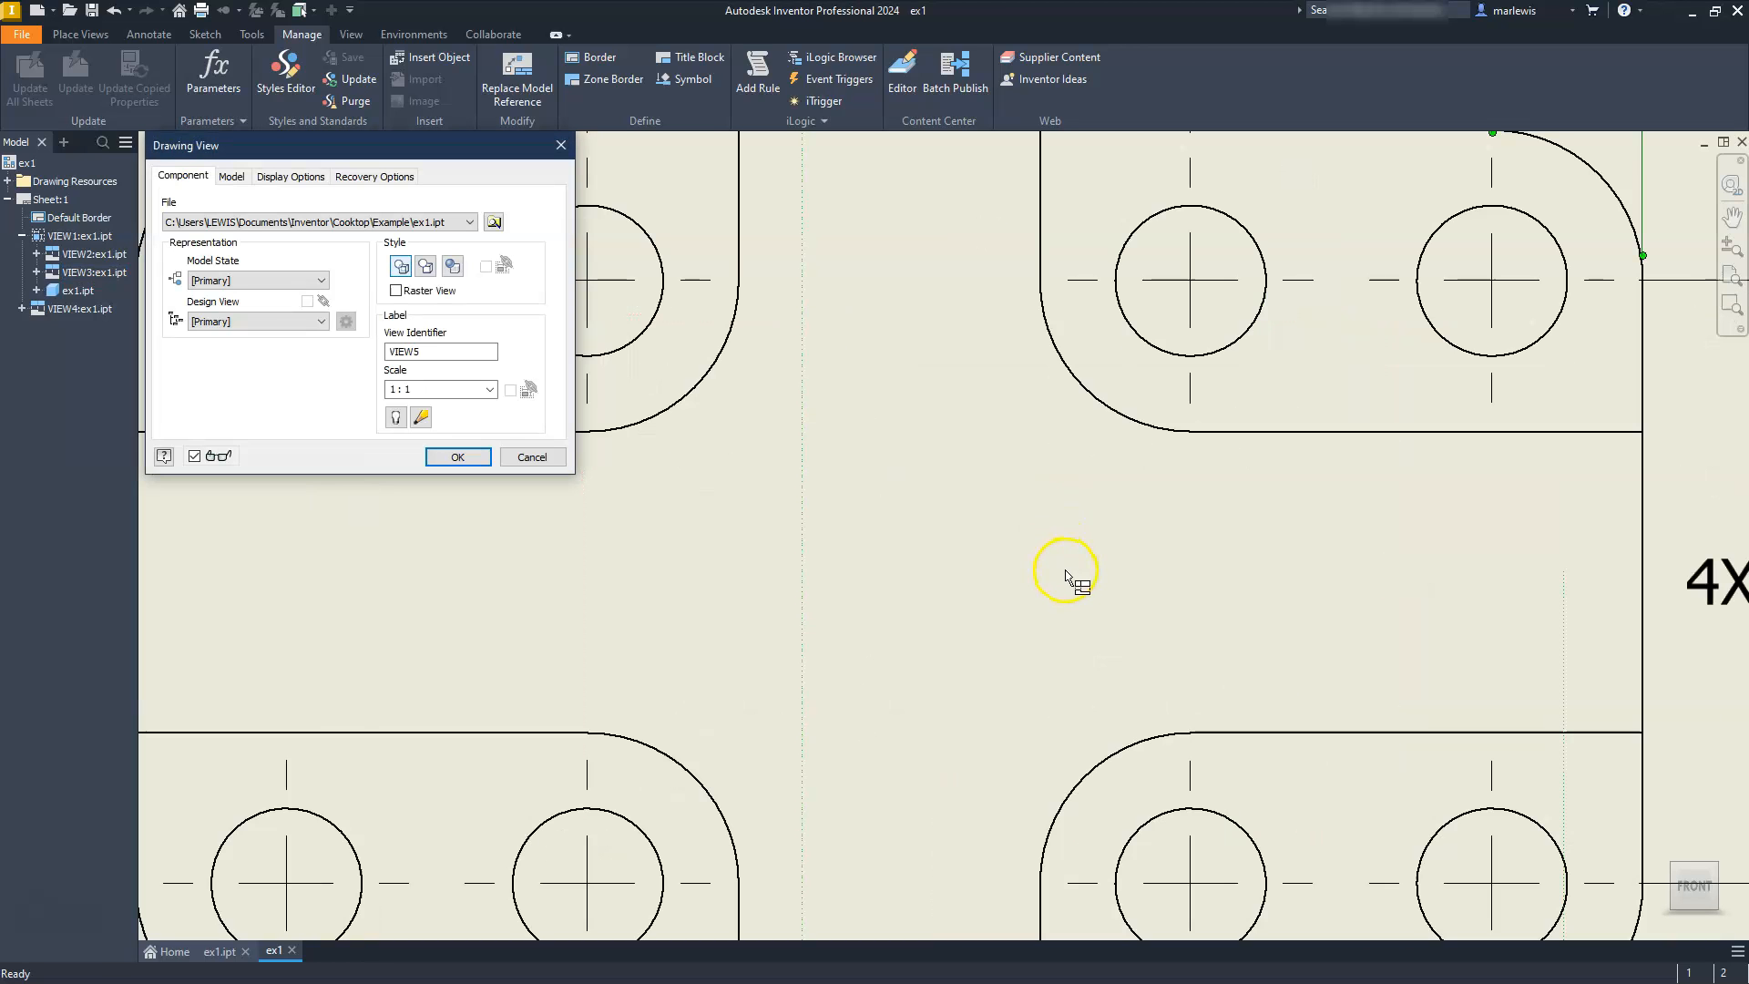
pyautogui.click(532, 457)
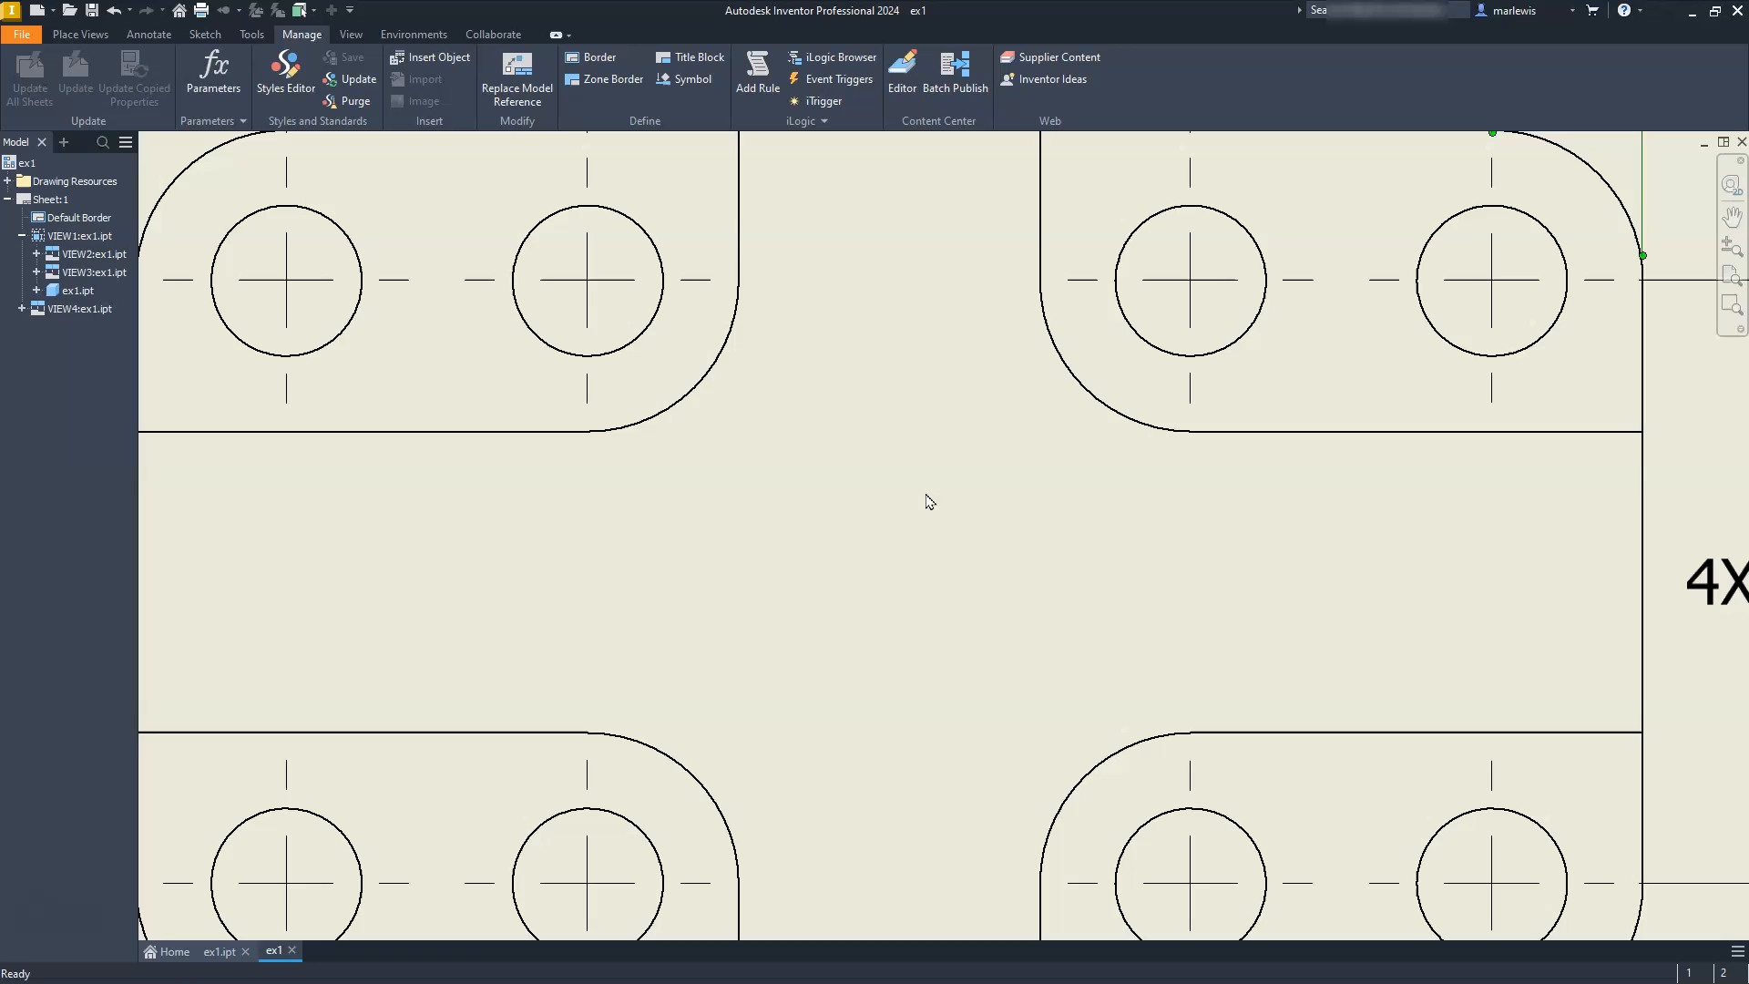
pyautogui.press('Return')
pyautogui.middleClick(925, 496)
pyautogui.middleClick(926, 496)
pyautogui.scroll(-5, 925, 291)
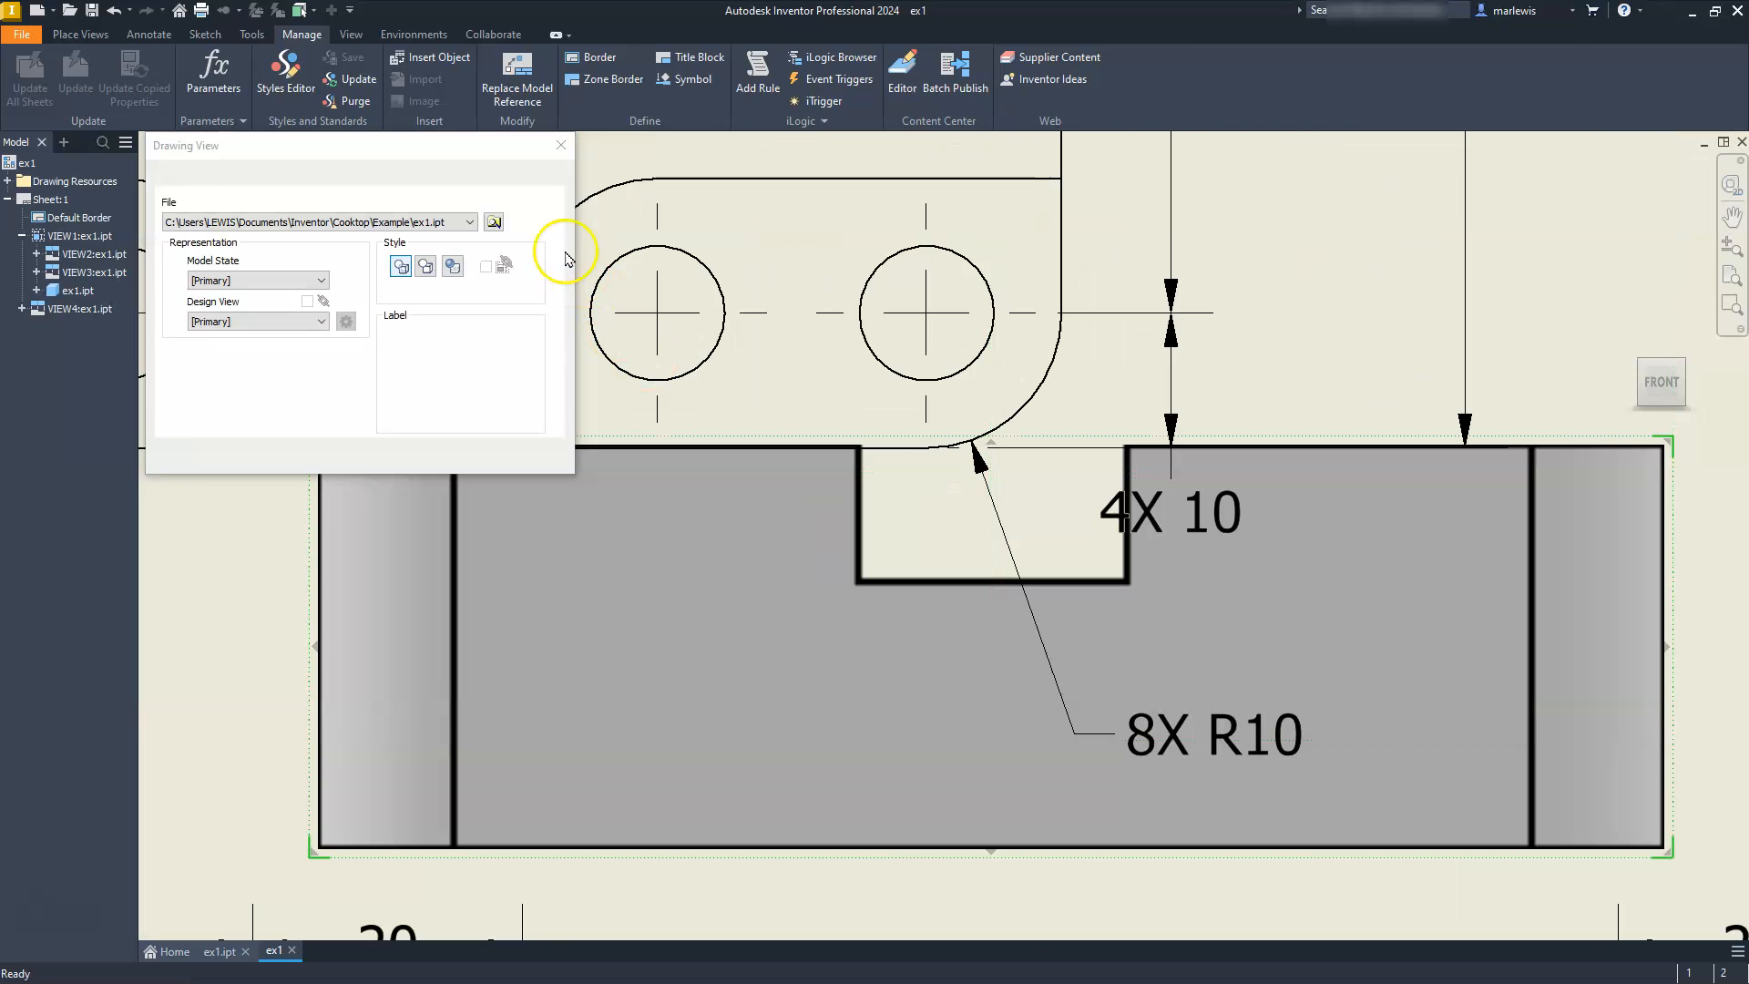
pyautogui.click(559, 144)
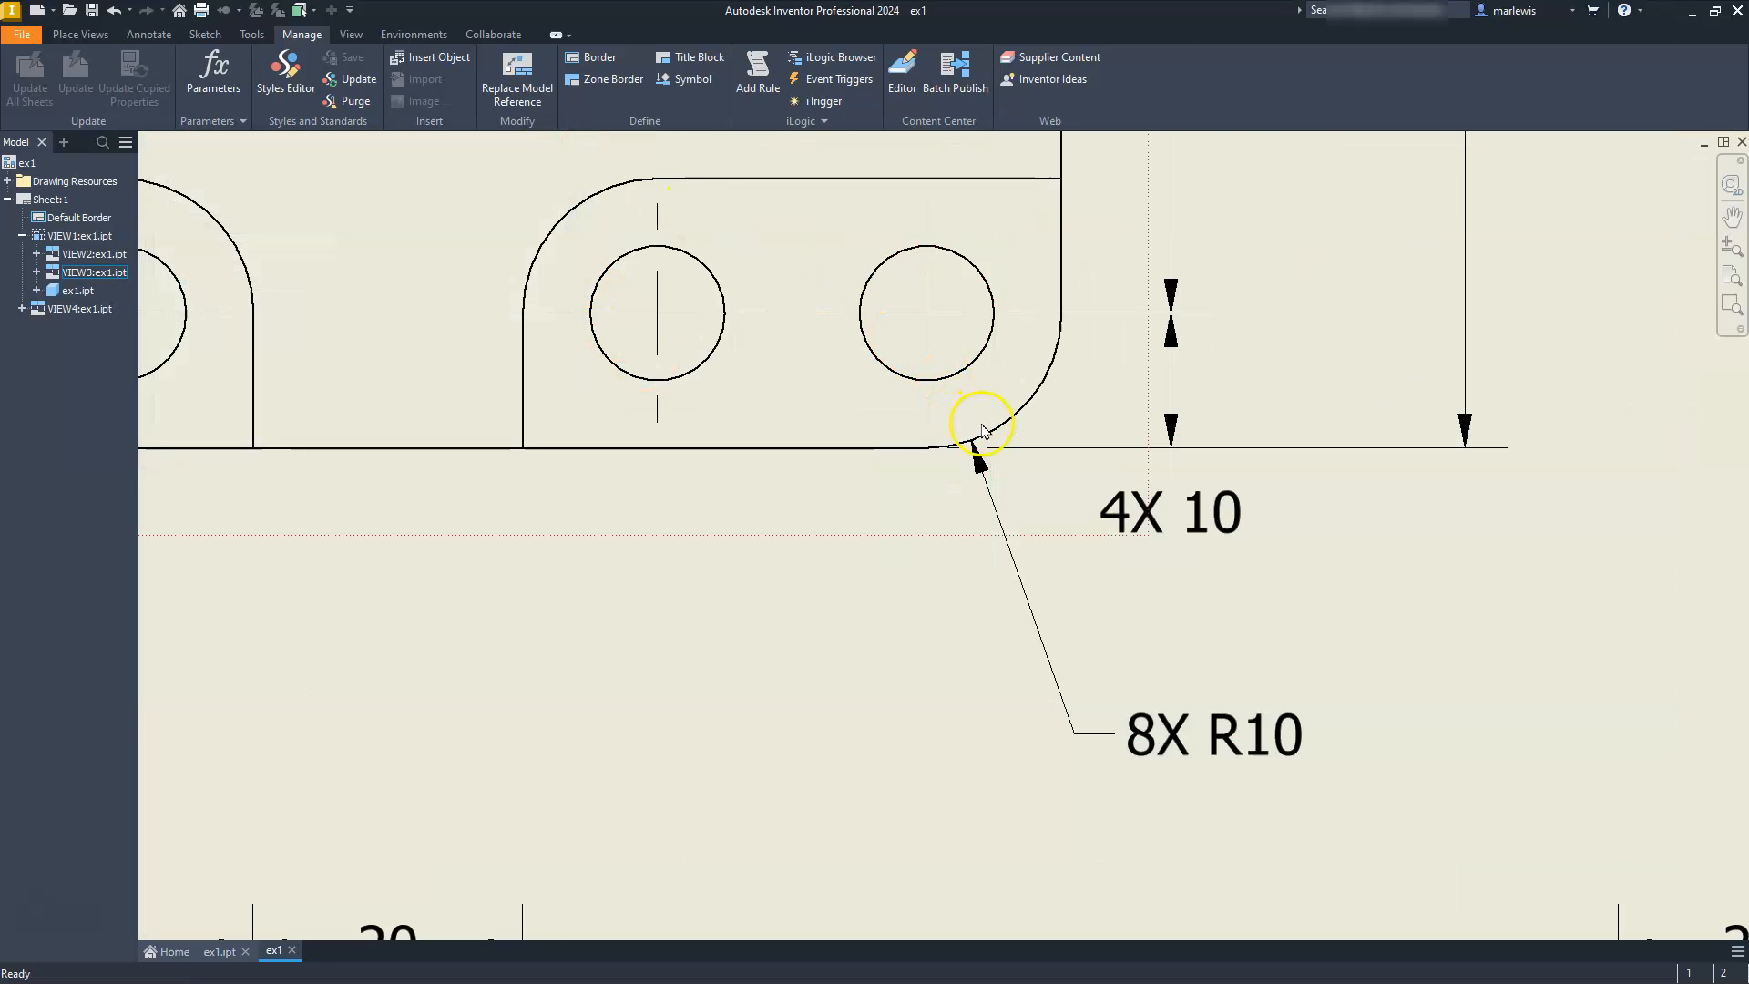
pyautogui.scroll(3, 905, 617)
pyautogui.middleClick(909, 617)
pyautogui.middleClick(909, 617)
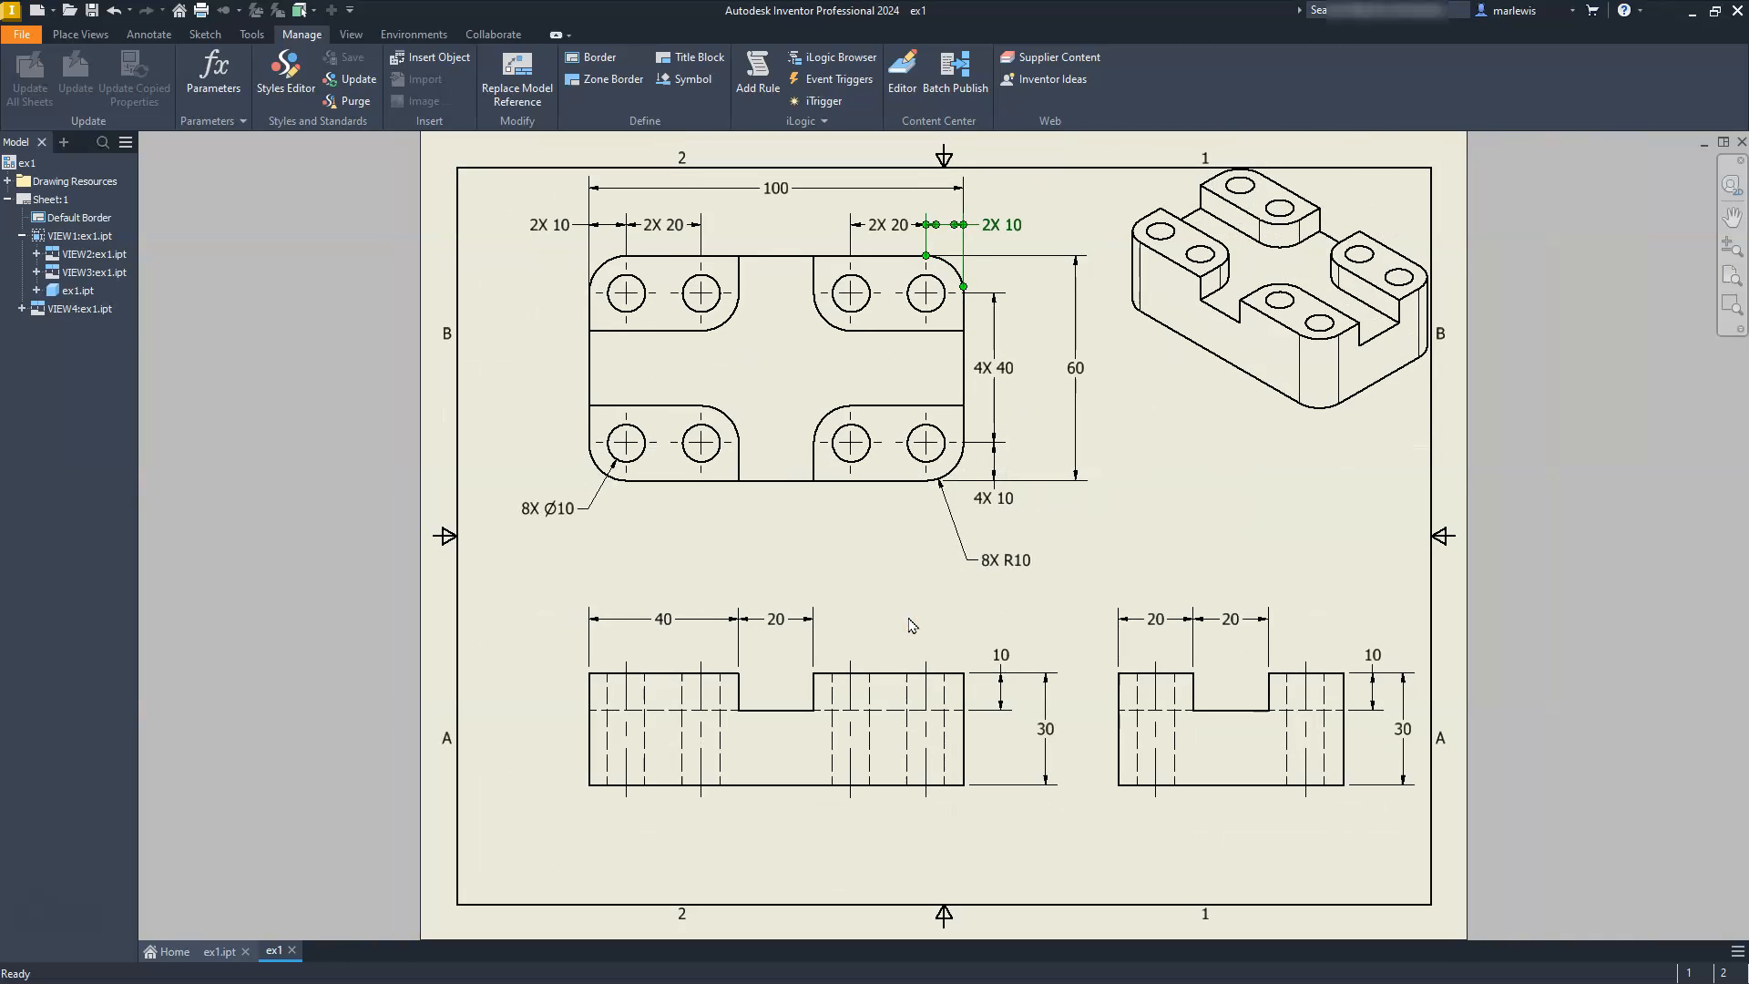
pyautogui.click(921, 587)
pyautogui.click(982, 517)
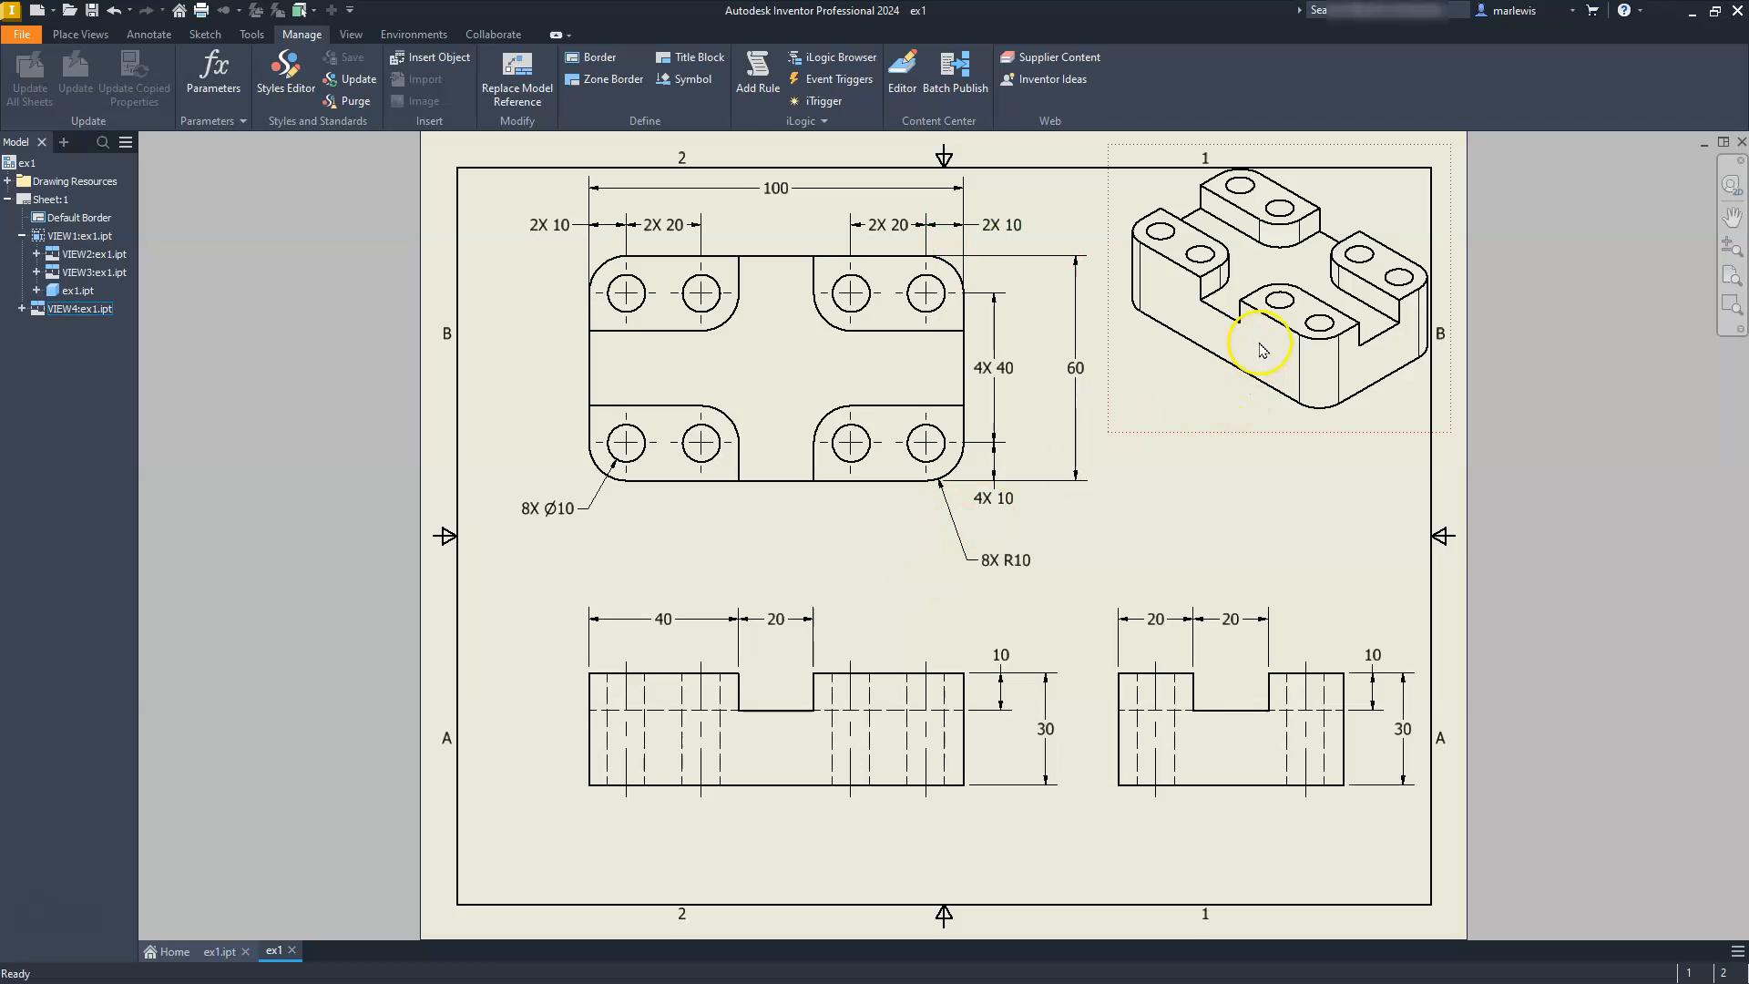